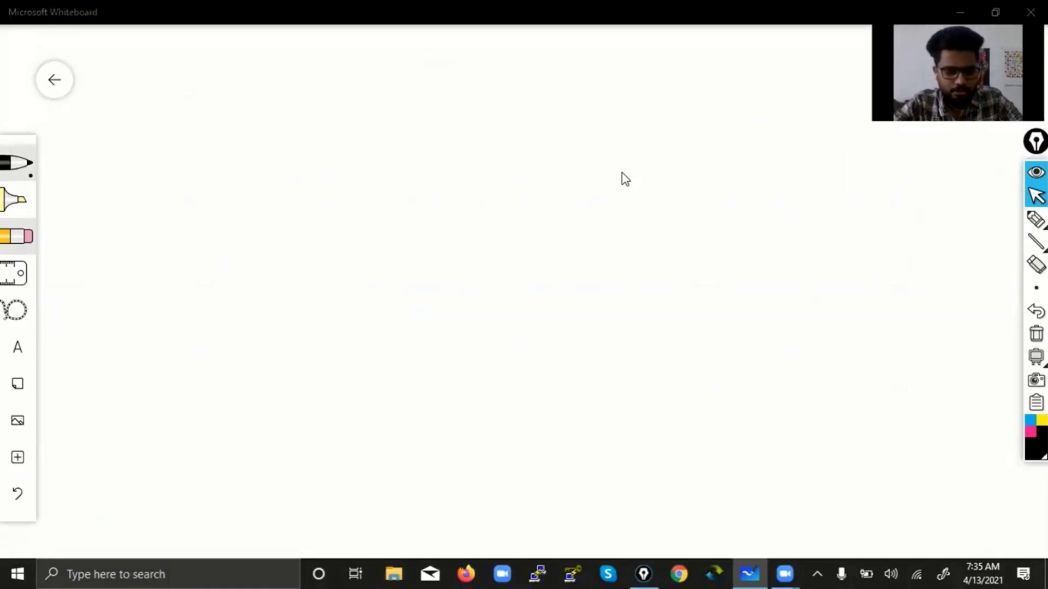
key("XF86AudioRaiseVolume")
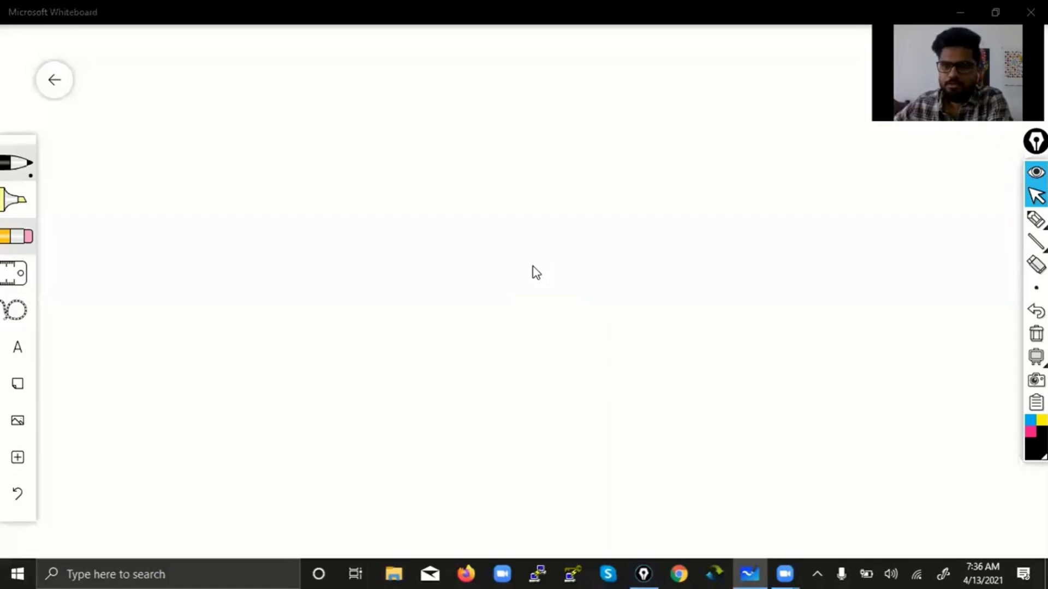
Step: Handwrite a circled 1 followed by "Demo : AWS," in black pen near the board's upper edge
key("ctrl+shift+3")
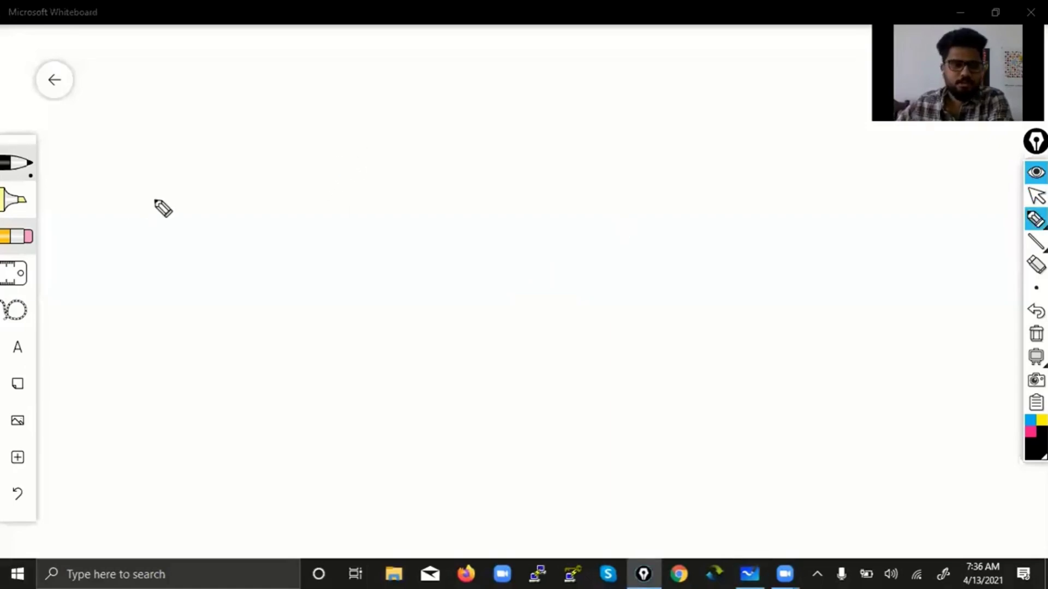
mouse_move(203, 128)
left_mouse_down()
mouse_move(201, 162)
mouse_move(203, 127)
left_mouse_up()
left_click_drag(205, 140, 207, 154)
mouse_move(249, 119)
left_mouse_down()
mouse_move(276, 143)
mouse_move(309, 130)
left_mouse_up()
left_click(337, 124)
left_click(338, 134)
mouse_move(375, 113)
left_mouse_down()
mouse_move(367, 138)
mouse_move(405, 120)
mouse_move(410, 141)
left_mouse_up()
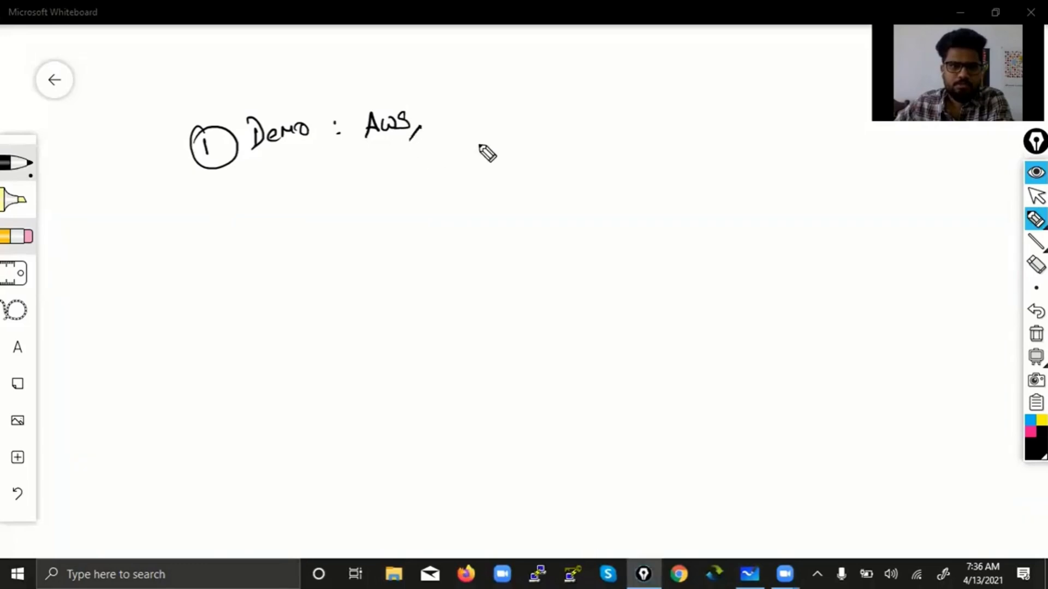
Step: Continue the first line with the handwritten topics "Pillars; Capable; BA (vs) After"
mouse_move(429, 102)
left_mouse_down()
mouse_move(431, 131)
mouse_move(436, 114)
left_mouse_up()
mouse_move(444, 116)
left_mouse_down()
mouse_move(444, 126)
mouse_move(447, 103)
left_mouse_up()
left_click_drag(456, 104, 463, 122)
left_click_drag(476, 109, 522, 107)
left_click_drag(525, 120, 516, 129)
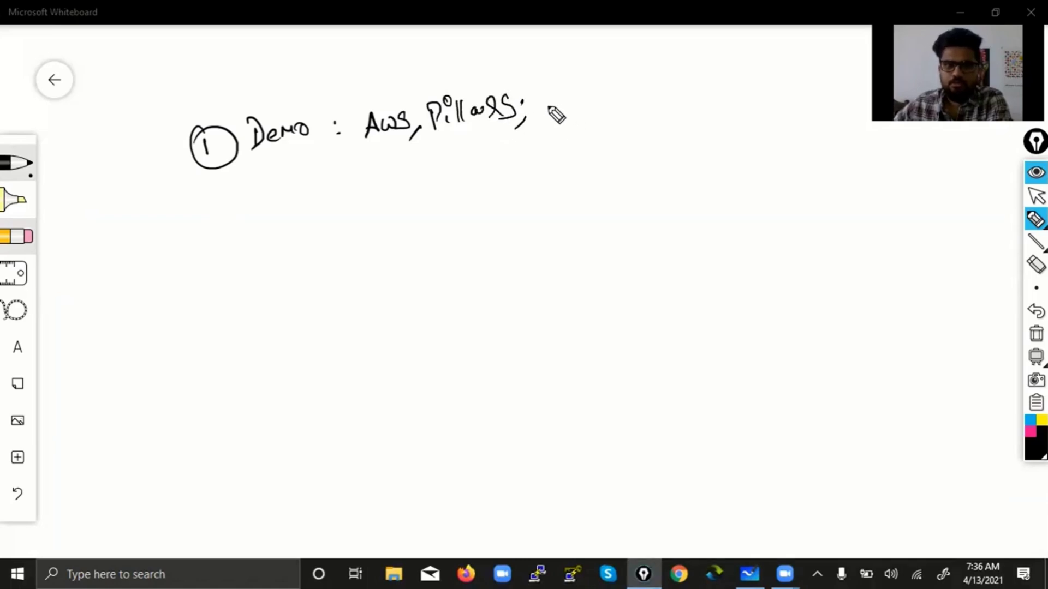
mouse_move(554, 97)
left_mouse_down()
mouse_move(549, 113)
mouse_move(624, 109)
left_mouse_up()
mouse_move(628, 100)
left_mouse_down()
mouse_move(622, 118)
mouse_move(665, 89)
mouse_move(667, 117)
mouse_move(678, 100)
mouse_move(692, 106)
left_mouse_up()
mouse_move(698, 86)
left_mouse_down()
mouse_move(727, 111)
mouse_move(814, 87)
left_mouse_up()
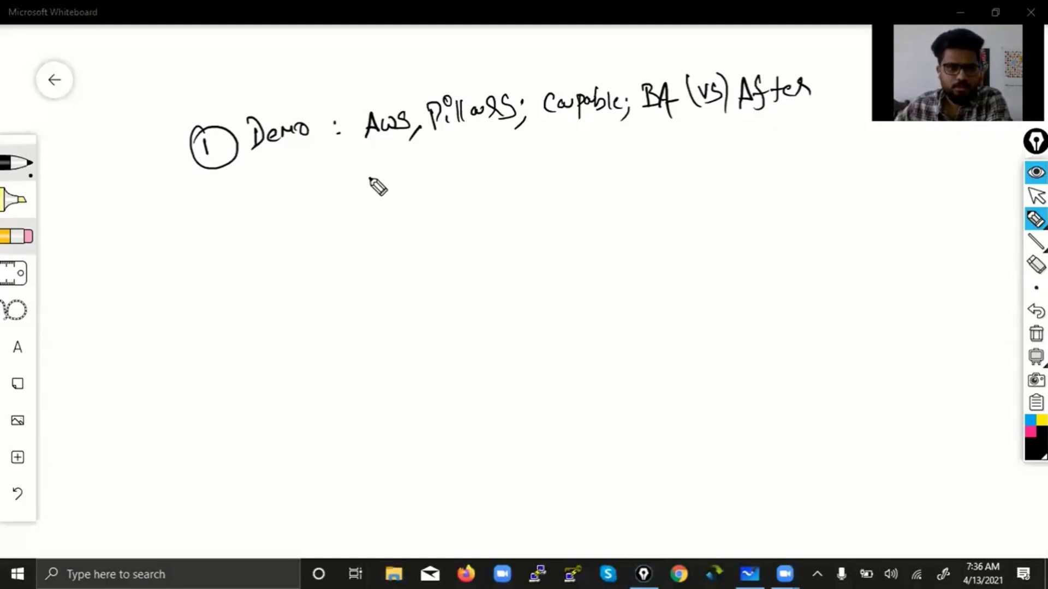
Step: Handwrite a second line under item 1 reading "AWS only?; Modules; Certifications;"
mouse_move(369, 176)
left_mouse_down()
mouse_move(462, 168)
mouse_move(485, 197)
mouse_move(521, 190)
left_mouse_up()
left_click(524, 171)
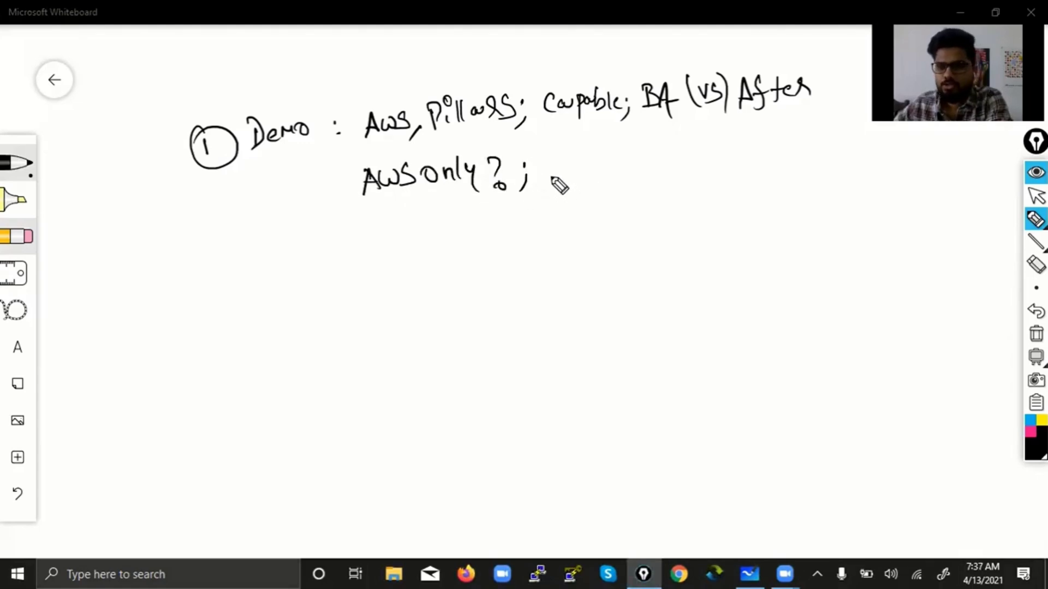
mouse_move(551, 154)
left_mouse_down()
mouse_move(556, 175)
mouse_move(647, 178)
mouse_move(824, 148)
mouse_move(840, 158)
mouse_move(837, 180)
left_mouse_up()
left_click(649, 158)
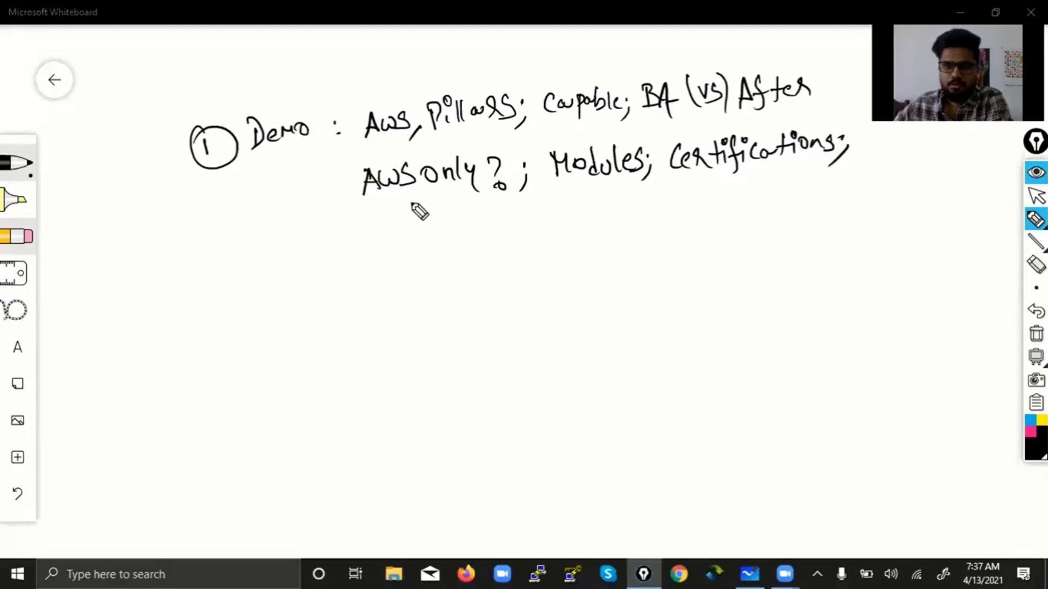
Step: Write "GENERAL" below the item 1 topics, frame it with a box and underline it
mouse_move(379, 229)
left_mouse_down()
mouse_move(459, 250)
mouse_move(487, 243)
left_mouse_up()
left_click_drag(354, 217, 404, 213)
mouse_move(506, 198)
left_mouse_down()
mouse_move(362, 227)
mouse_move(524, 261)
mouse_move(491, 206)
mouse_move(528, 254)
mouse_move(511, 260)
left_mouse_up()
mouse_move(348, 221)
left_mouse_down()
mouse_move(347, 252)
mouse_move(494, 254)
left_mouse_up()
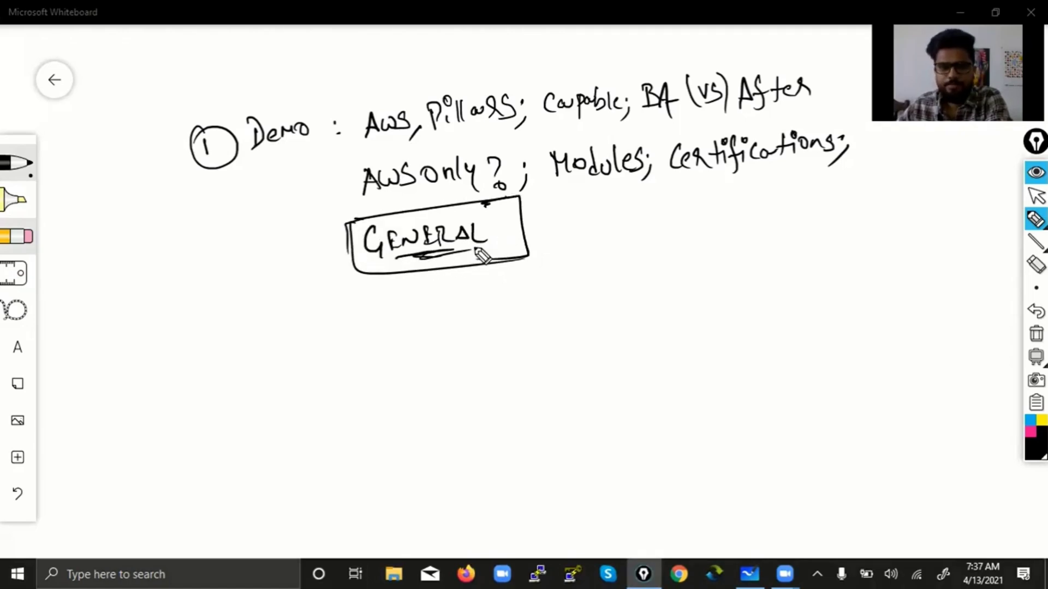
mouse_move(427, 257)
left_mouse_down()
mouse_move(458, 251)
mouse_move(416, 261)
mouse_move(449, 252)
left_mouse_up()
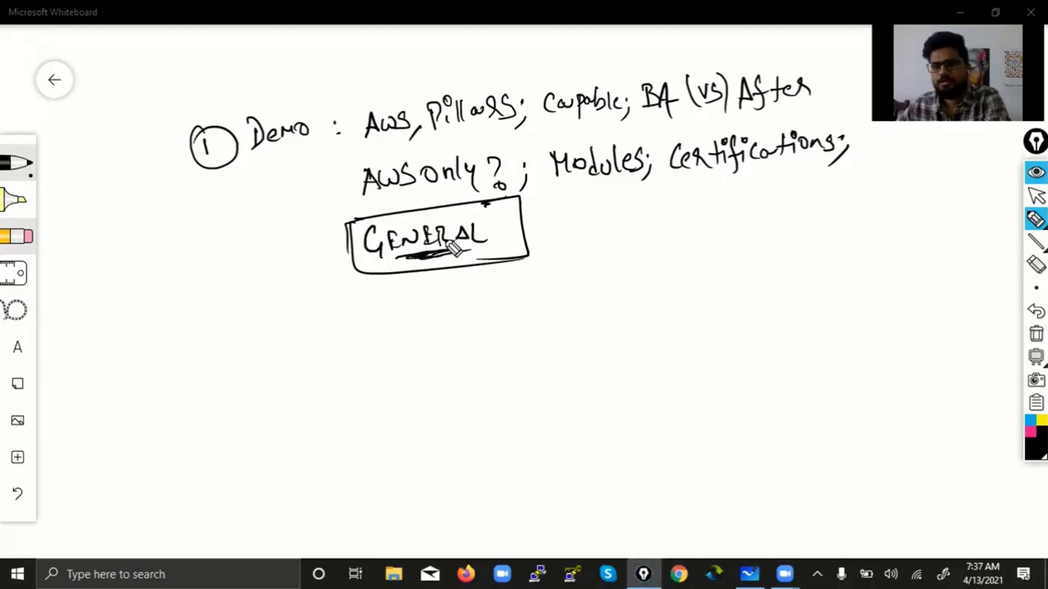
Step: Write a circled 2 with "AWS Account (12 months)" below item 1 and underline "months"
mouse_move(194, 352)
left_mouse_down()
mouse_move(221, 369)
mouse_move(236, 344)
mouse_move(283, 357)
mouse_move(306, 335)
mouse_move(362, 346)
mouse_move(388, 328)
mouse_move(433, 325)
mouse_move(460, 307)
mouse_move(464, 315)
left_mouse_up()
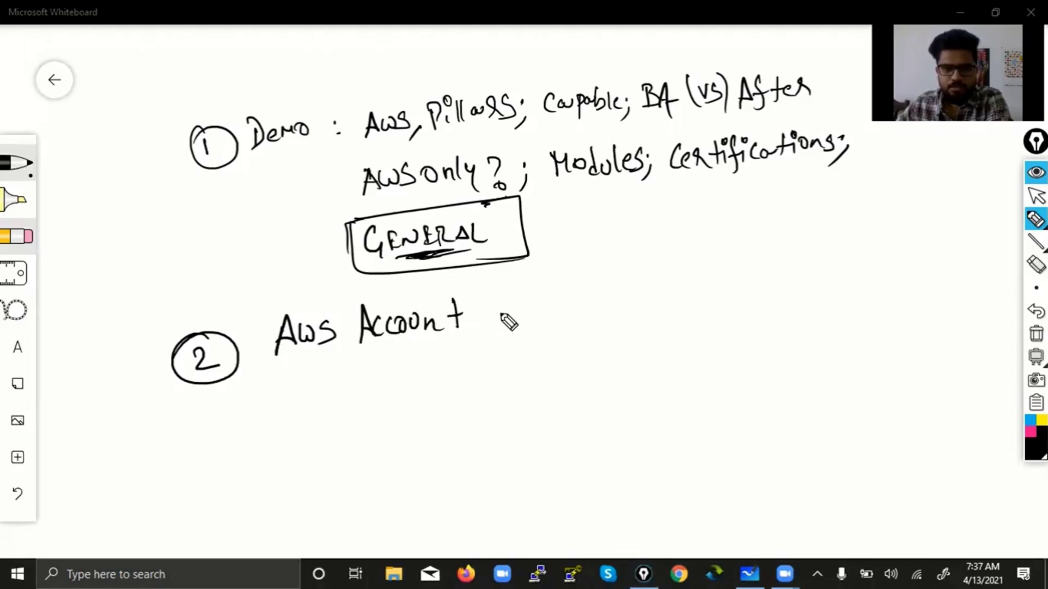
mouse_move(491, 303)
left_mouse_down()
mouse_move(519, 316)
mouse_move(568, 300)
mouse_move(612, 307)
left_mouse_up()
left_click_drag(623, 265, 610, 327)
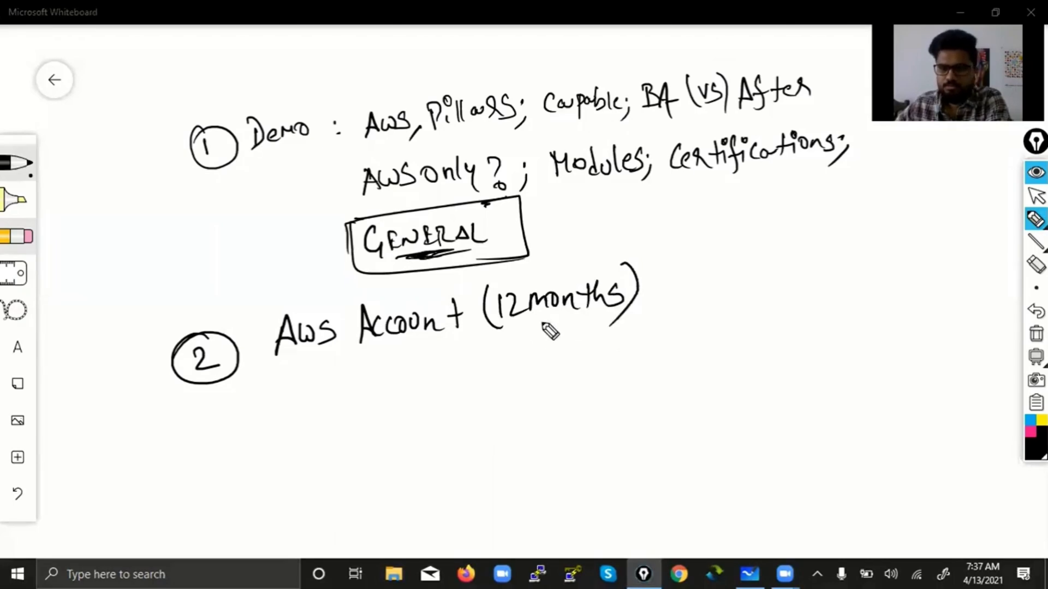
left_click_drag(531, 328, 572, 324)
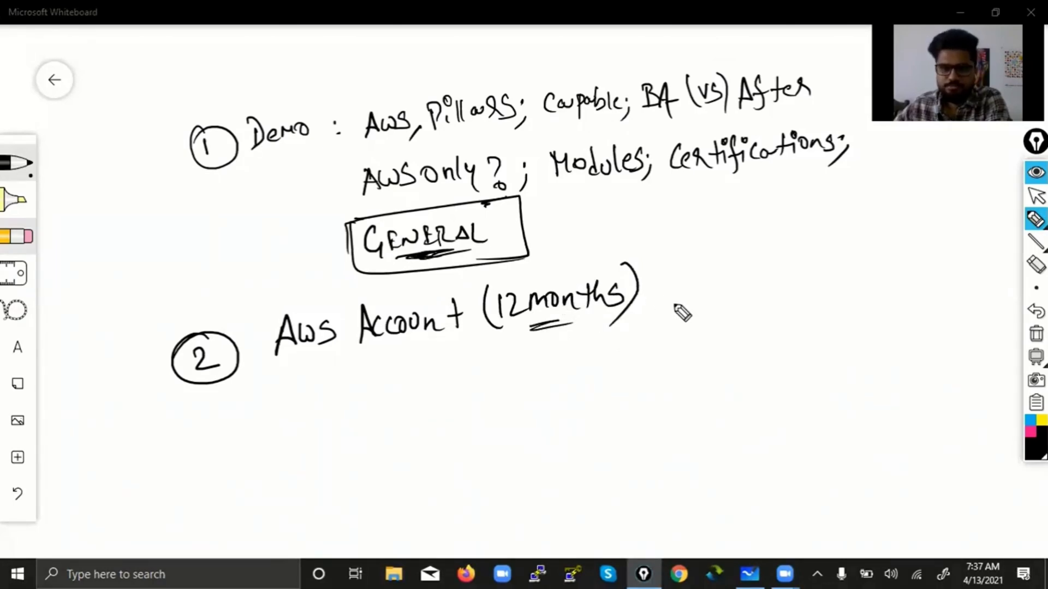
Step: Extend item 2 with "& EC2 Theory", underlining EC2 and putting quotation marks around Theory
mouse_move(671, 268)
left_mouse_down()
mouse_move(664, 285)
mouse_move(704, 294)
left_mouse_up()
mouse_move(701, 269)
left_mouse_down()
mouse_move(743, 295)
mouse_move(807, 267)
mouse_move(824, 276)
mouse_move(856, 260)
mouse_move(852, 248)
mouse_move(881, 289)
left_mouse_up()
left_click_drag(711, 309, 754, 299)
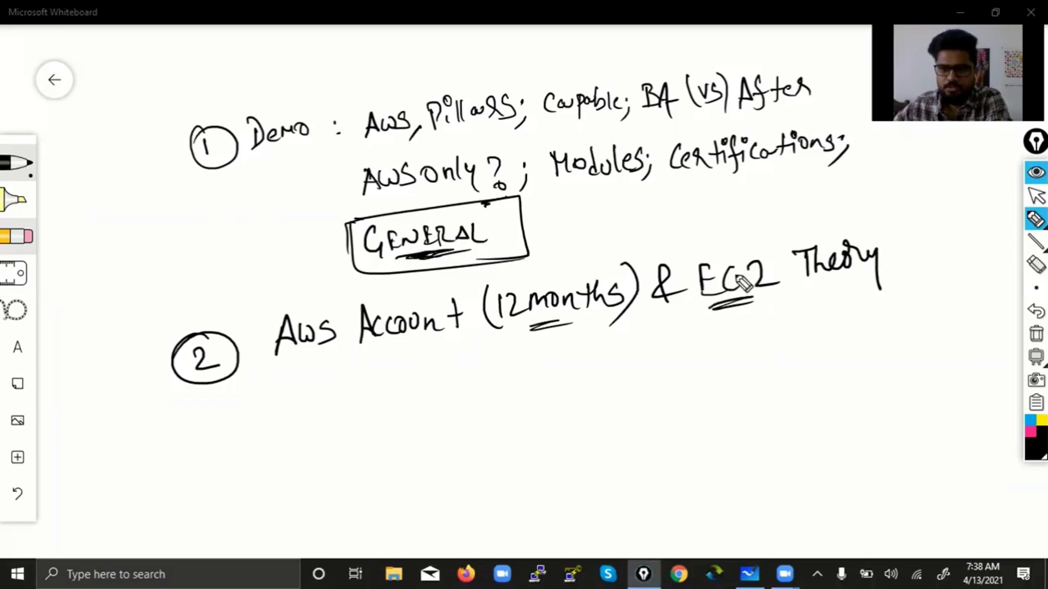
left_click_drag(780, 234, 782, 240)
left_click_drag(785, 234, 787, 240)
left_click_drag(883, 219, 890, 232)
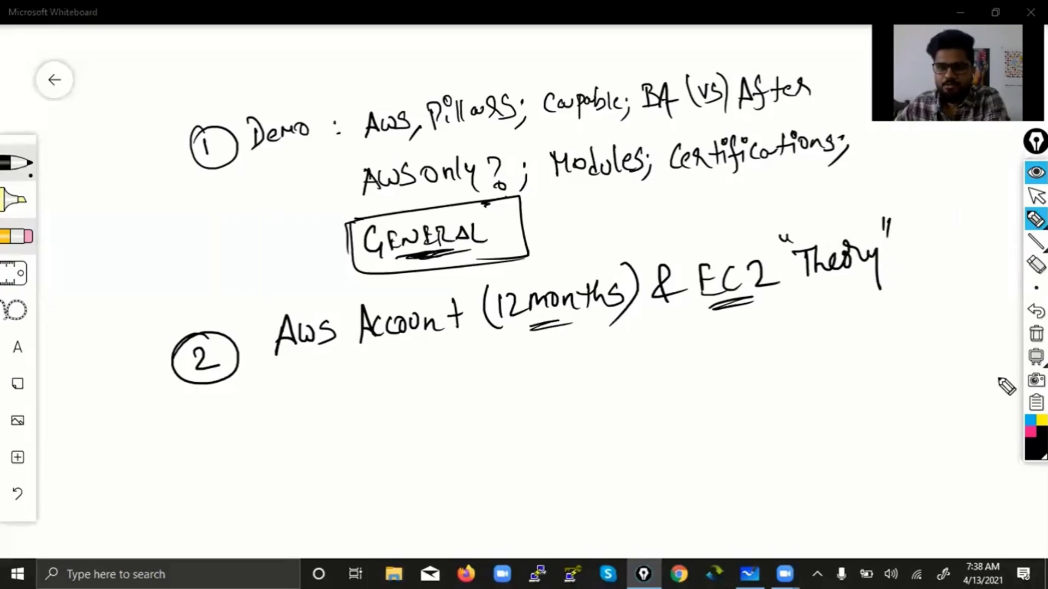
Step: Change the pen colour to pink and write a circled 3 with "Practicals → WINDOWS" below item 2
left_click(1029, 432)
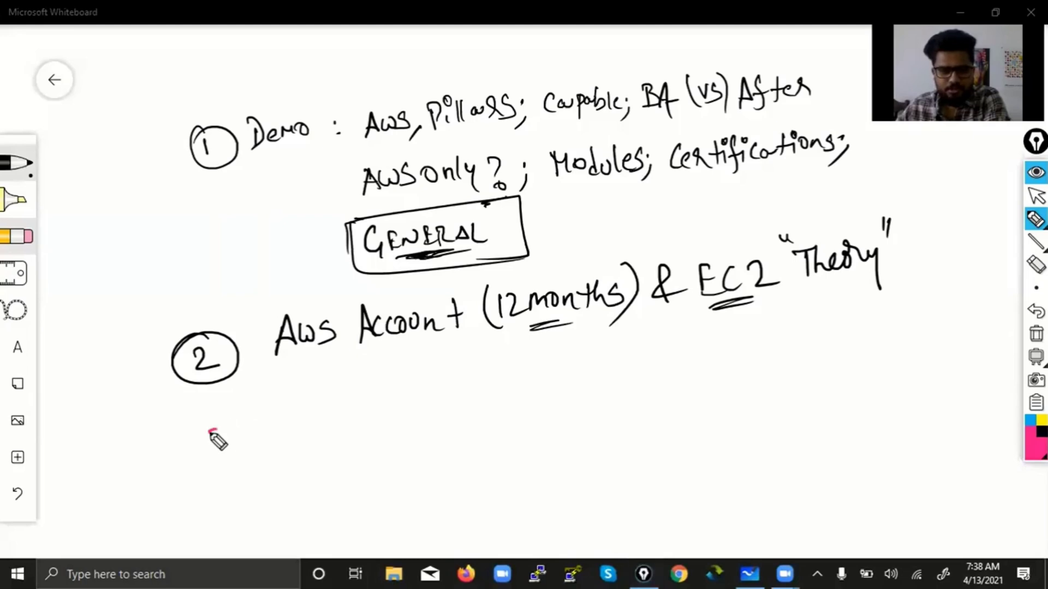
left_click_drag(209, 425, 210, 451)
left_click_drag(188, 434, 198, 420)
mouse_move(268, 414)
left_mouse_down()
mouse_move(279, 450)
mouse_move(341, 423)
mouse_move(351, 406)
mouse_move(391, 425)
mouse_move(426, 407)
mouse_move(421, 430)
mouse_move(481, 400)
mouse_move(471, 433)
left_mouse_up()
left_click(289, 449)
mouse_move(507, 383)
left_mouse_down()
mouse_move(527, 400)
mouse_move(633, 378)
mouse_move(621, 388)
left_mouse_up()
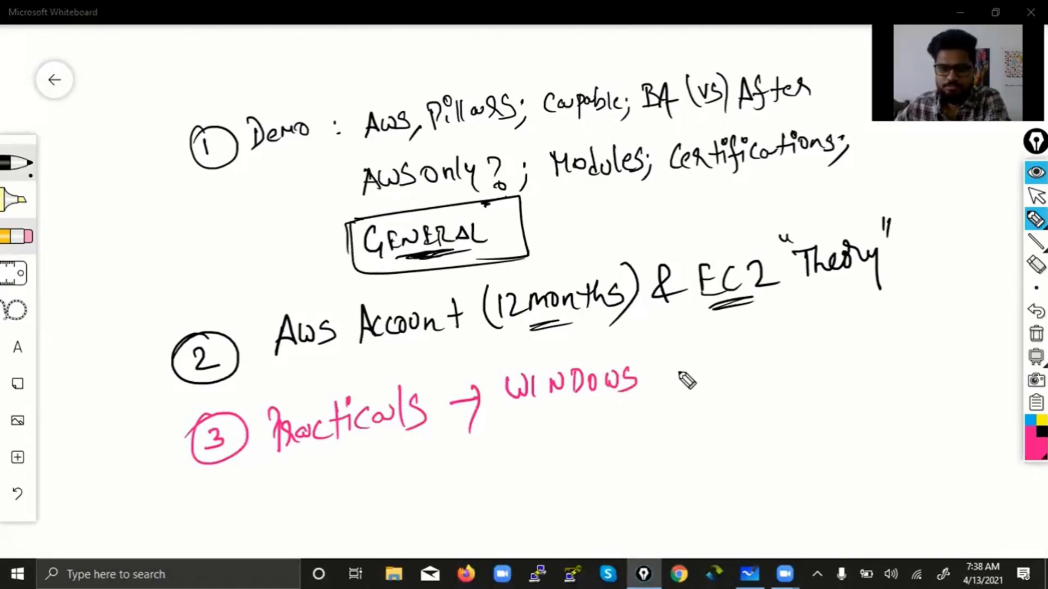
Step: Add "EC2 Instance" to item 3 and underline Instance, EC2 and WINDOWS
mouse_move(682, 354)
left_mouse_down()
mouse_move(685, 384)
mouse_move(774, 357)
mouse_move(931, 361)
left_mouse_up()
left_click_drag(804, 390, 837, 391)
left_click_drag(734, 394, 715, 396)
left_click_drag(756, 399, 707, 401)
left_click_drag(625, 406, 573, 411)
left_click_drag(633, 407, 579, 415)
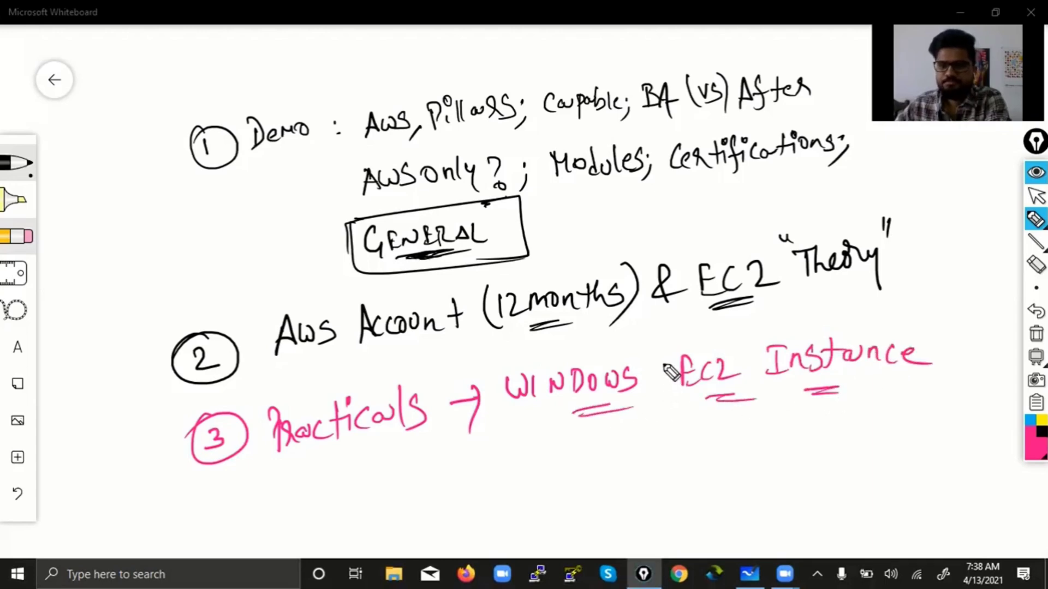
Step: Bracket items 1 and 2 with a curly brace and annotate it with "Admin", "Rec. Video" and "Pdf"
mouse_move(163, 124)
left_mouse_down()
mouse_move(150, 211)
mouse_move(161, 303)
mouse_move(218, 388)
left_mouse_up()
left_click_drag(200, 106, 141, 117)
left_click_drag(217, 388, 232, 384)
left_click_drag(69, 271, 91, 264)
mouse_move(73, 252)
left_mouse_down()
mouse_move(131, 227)
mouse_move(143, 256)
left_mouse_up()
left_click_drag(91, 277, 142, 263)
mouse_move(186, 205)
left_mouse_down()
mouse_move(206, 221)
mouse_move(236, 219)
mouse_move(272, 188)
mouse_move(288, 205)
mouse_move(314, 193)
left_mouse_up()
mouse_move(199, 249)
left_mouse_down()
mouse_move(204, 262)
mouse_move(235, 257)
mouse_move(257, 280)
mouse_move(248, 256)
mouse_move(197, 229)
mouse_move(175, 275)
mouse_move(194, 295)
left_mouse_up()
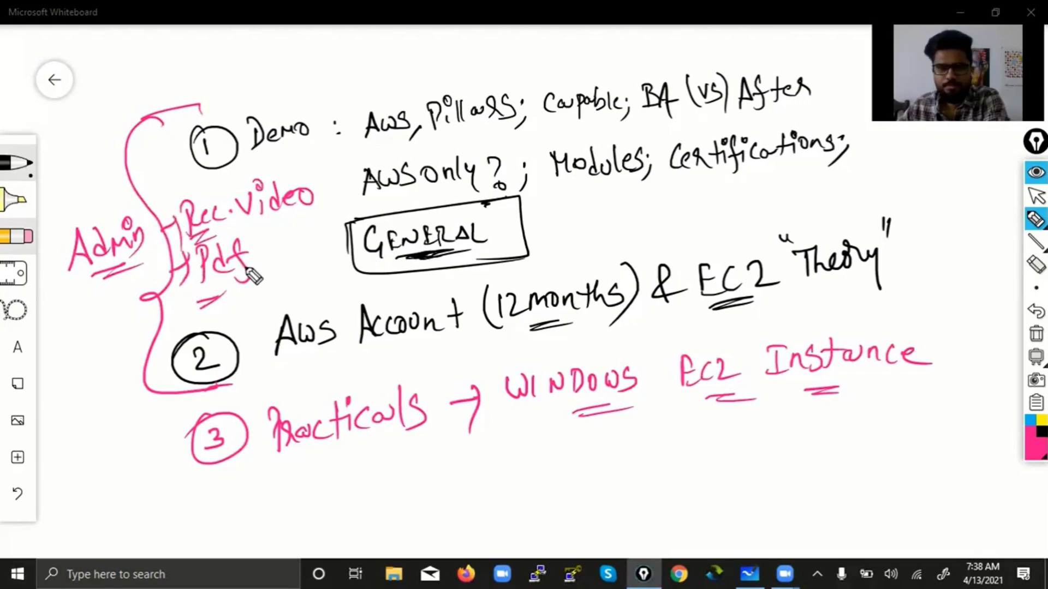
Step: Draw an arrow pointing to item 3, reinforce the underlines in its line and put the pen away
mouse_move(118, 461)
left_mouse_down()
mouse_move(183, 440)
mouse_move(163, 487)
left_mouse_up()
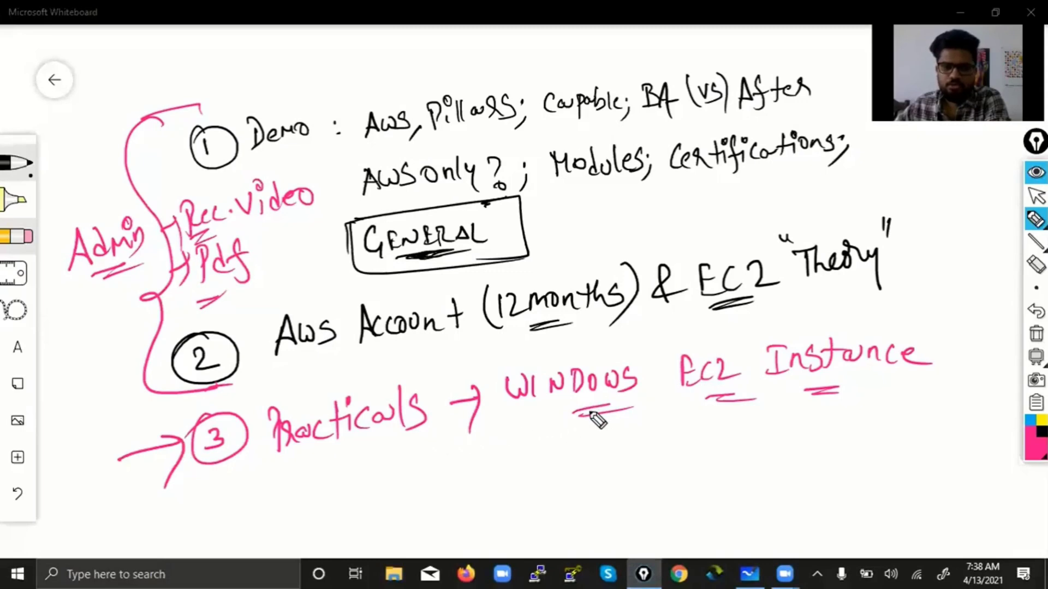
left_click_drag(595, 418, 633, 408)
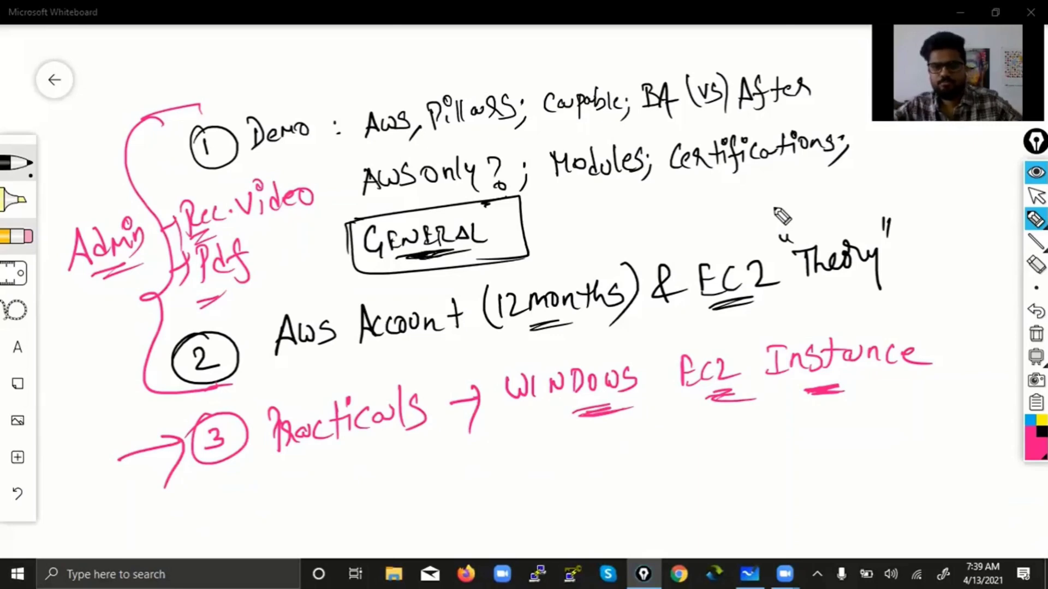
left_click(1036, 195)
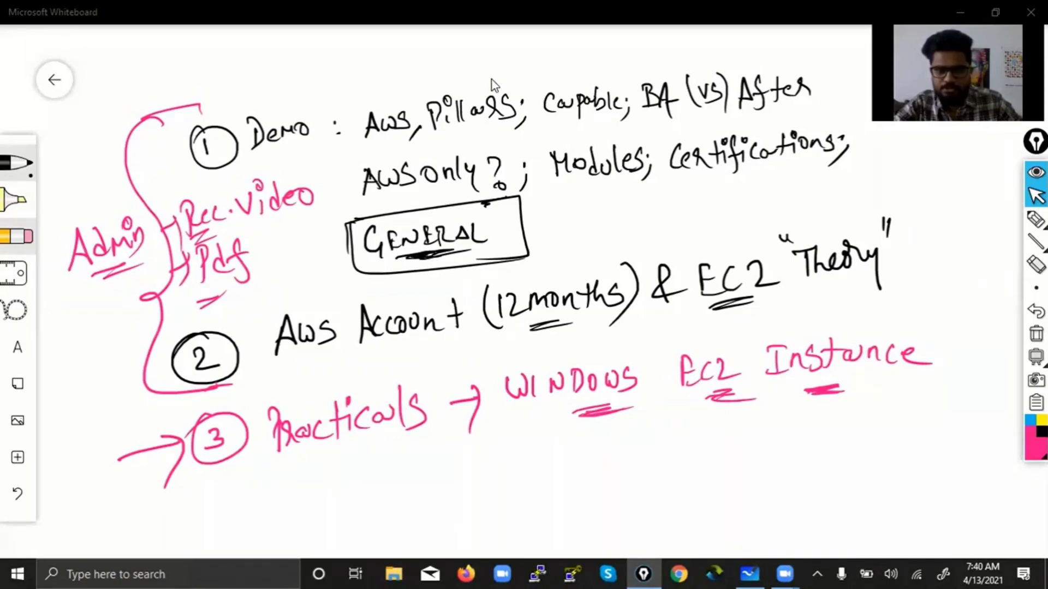
Step: Clear all handwritten notes from the board
left_click(1035, 358)
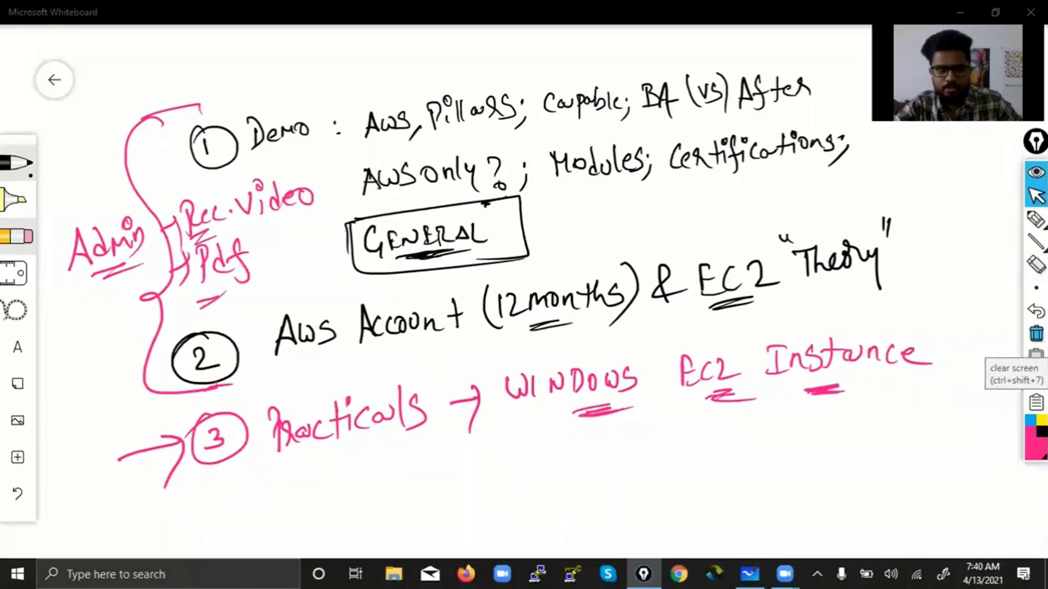
left_click(1035, 333)
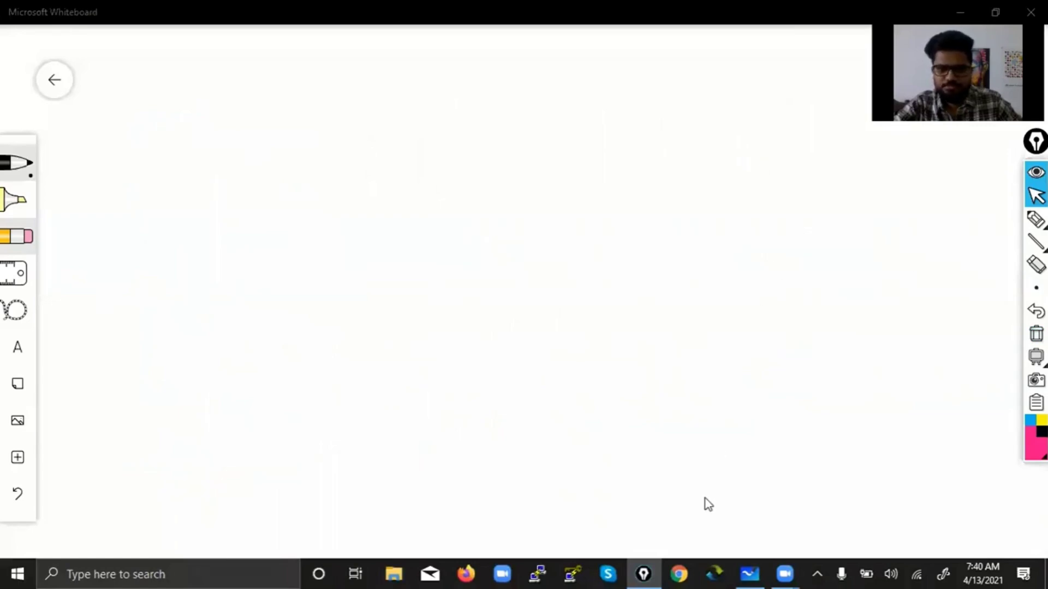
Step: Switch to Chrome, open the AWS Management Console sign-in page and fill in the root user's email address
left_click(682, 571)
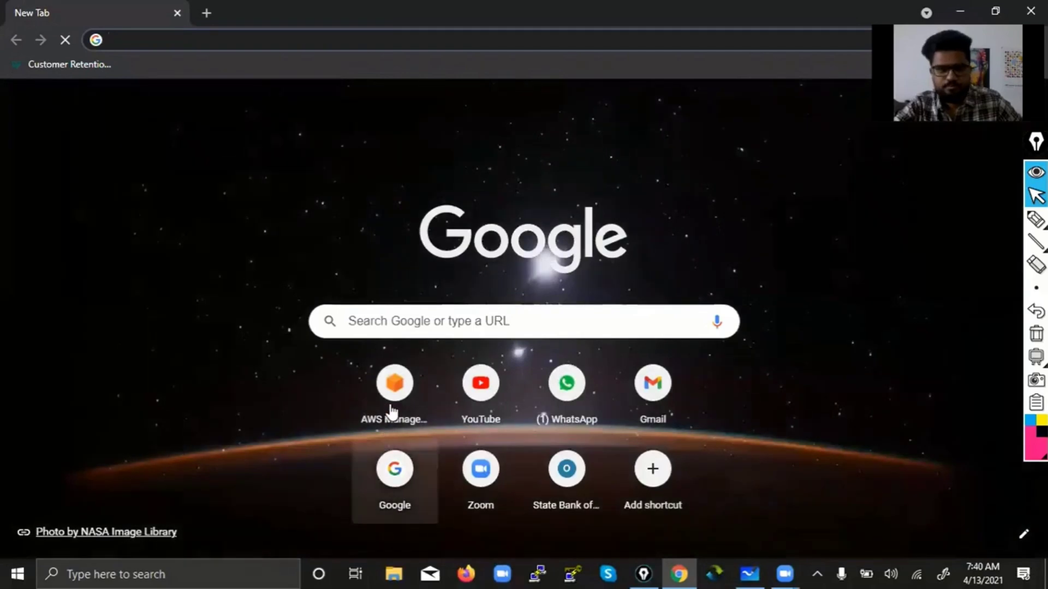
left_click(392, 407)
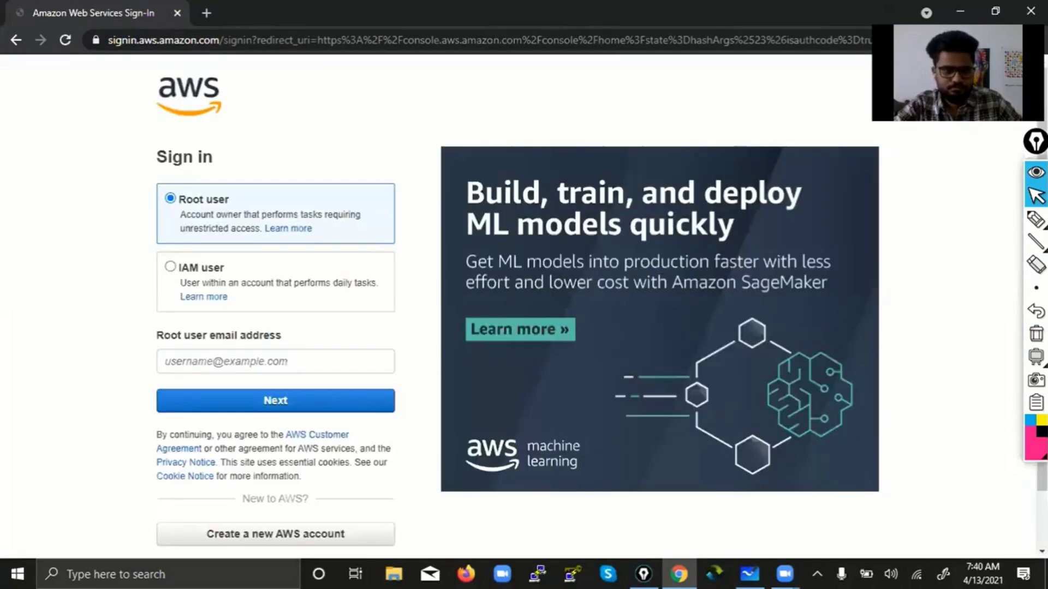
left_click(256, 402)
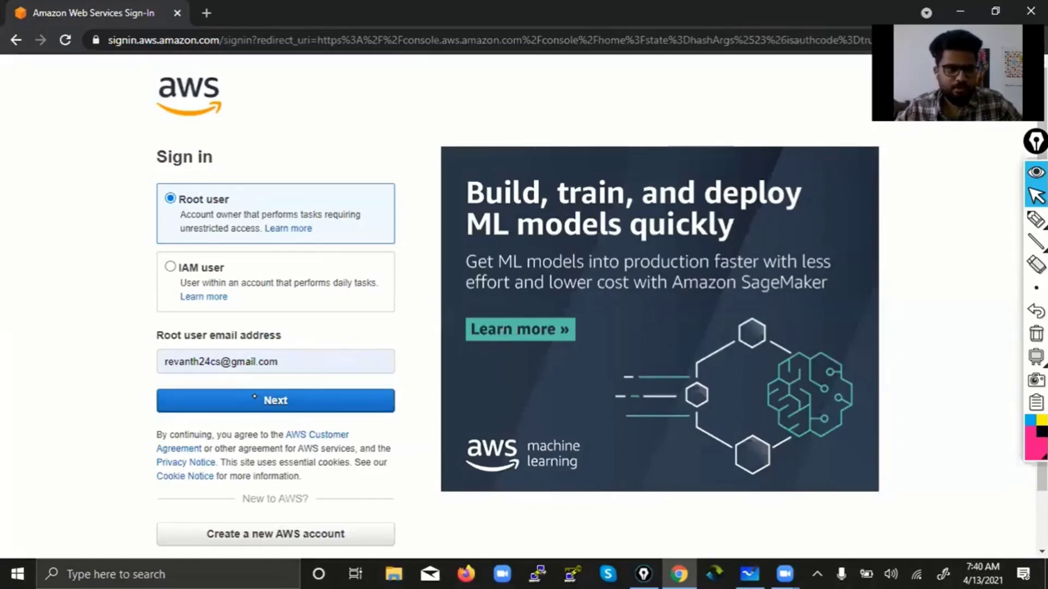
Step: Mark the Root user option and email field, circle IAM user and link it to a circled handwritten "IAM" note
key("ctrl+shift+2")
left_click_drag(166, 214, 88, 243)
left_click_drag(83, 397, 147, 372)
mouse_move(194, 263)
left_mouse_down()
mouse_move(142, 273)
mouse_move(244, 264)
mouse_move(159, 284)
left_mouse_up()
mouse_move(218, 256)
left_mouse_down()
mouse_move(319, 136)
mouse_move(327, 173)
mouse_move(357, 131)
mouse_move(355, 152)
mouse_move(404, 133)
mouse_move(327, 167)
left_mouse_up()
left_click_drag(416, 175, 327, 174)
left_click_drag(341, 164, 346, 176)
left_click_drag(194, 284, 297, 258)
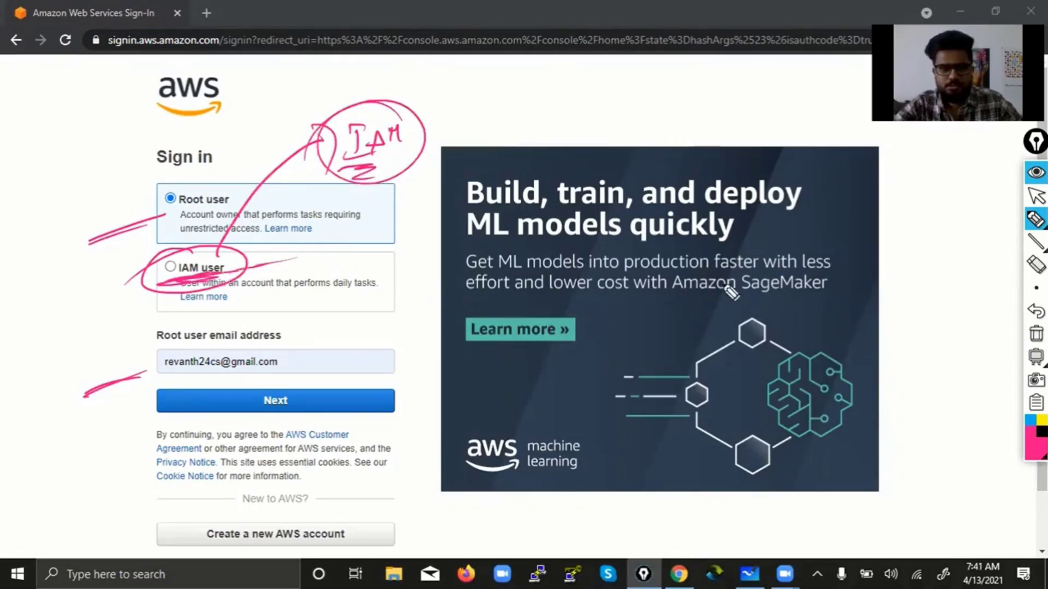
Step: Clear the pen annotations from the sign-in page and continue signing in as root user
left_click(1036, 334)
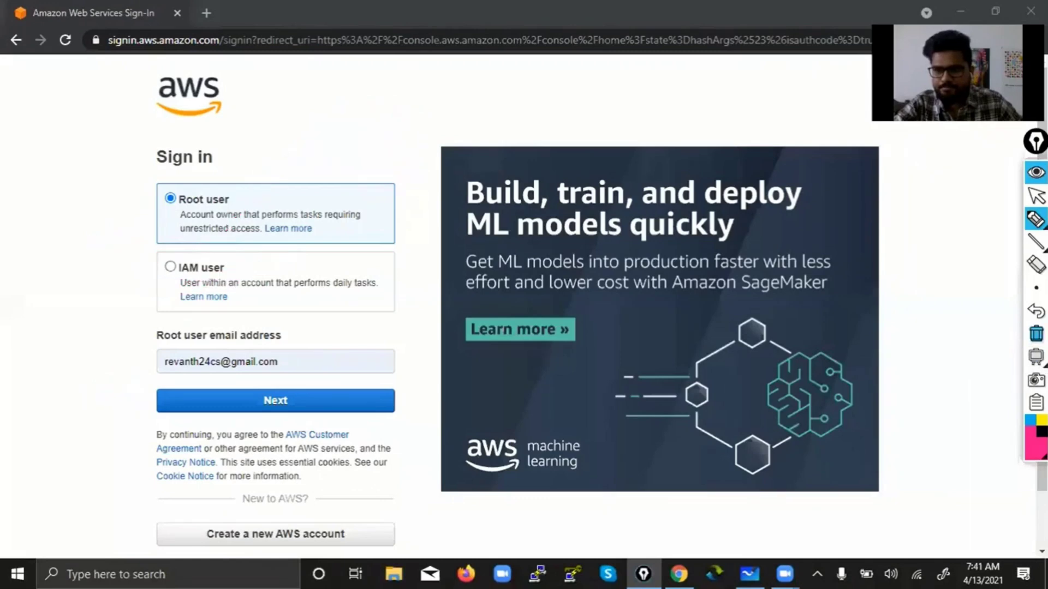
left_click(1036, 195)
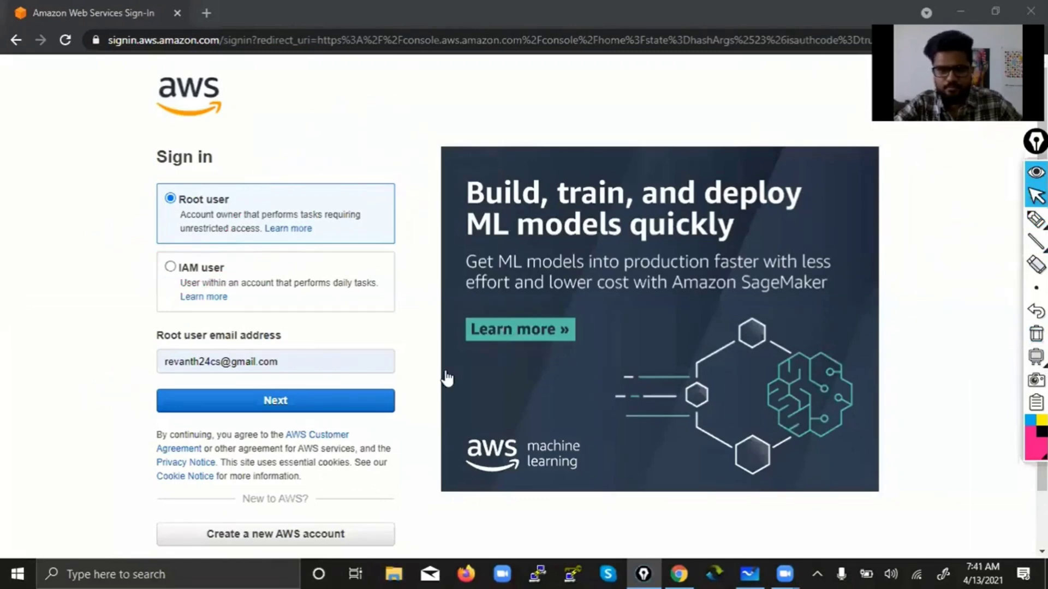
left_click(324, 400)
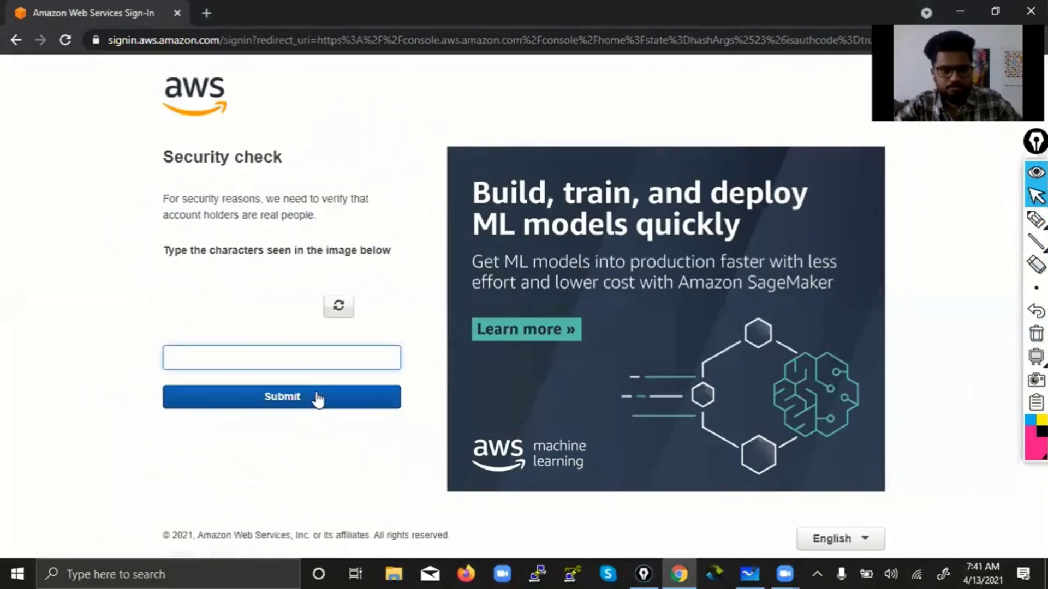
Step: Try to pass the security check by entering and submitting the verification characters from the image
type("7e")
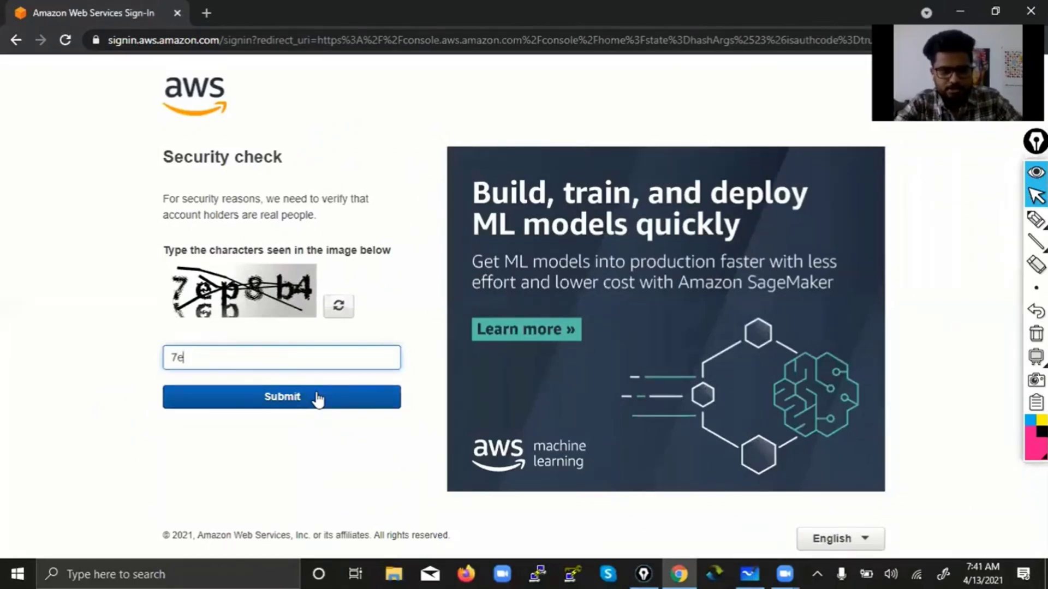
type("p8bb")
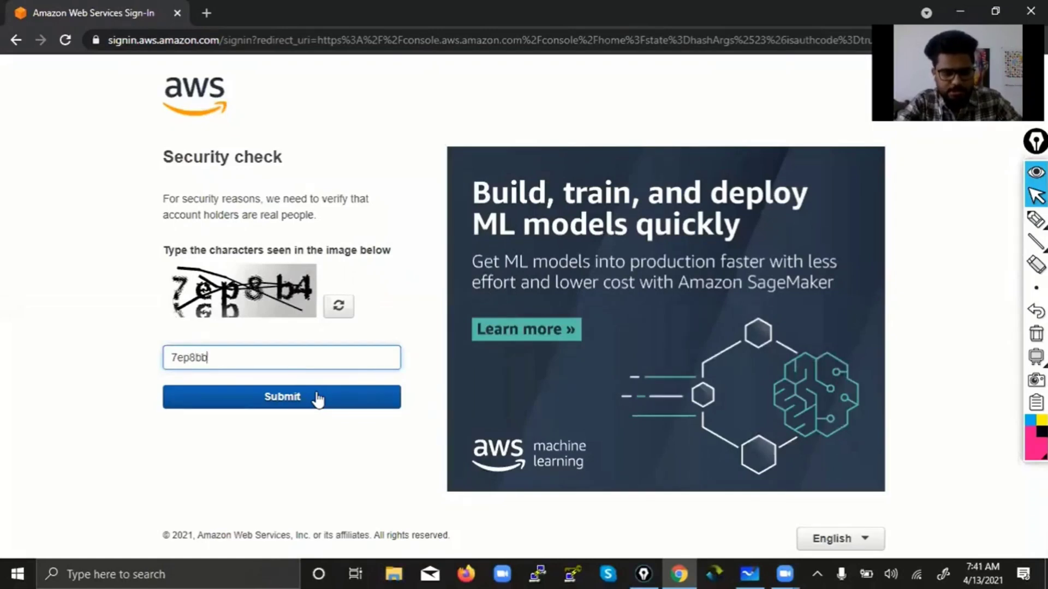
left_click(318, 398)
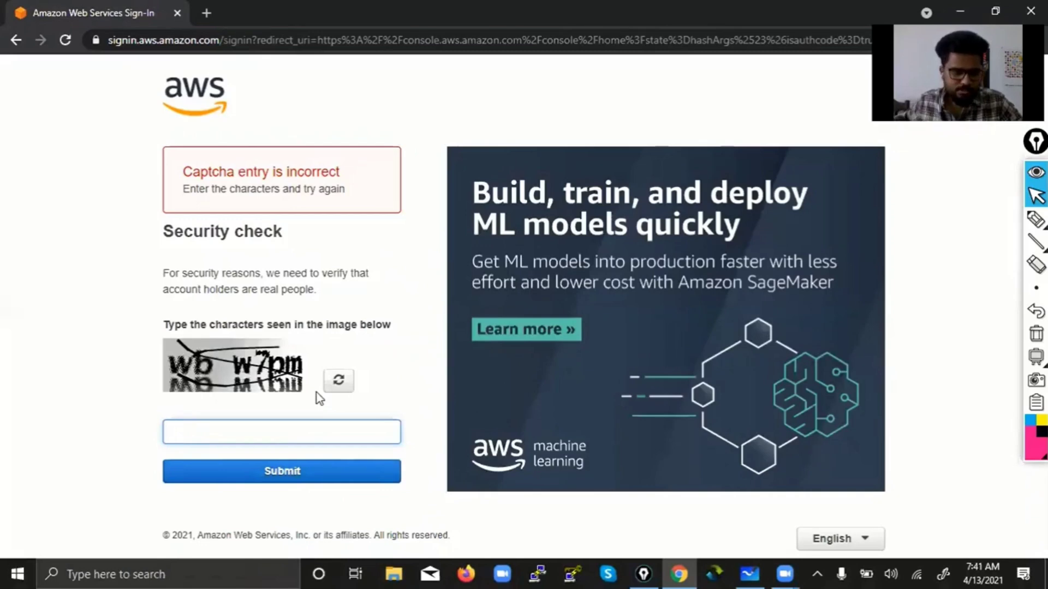
Step: Enter the verification characters from the security check image and submit them to continue signing in
type("wb")
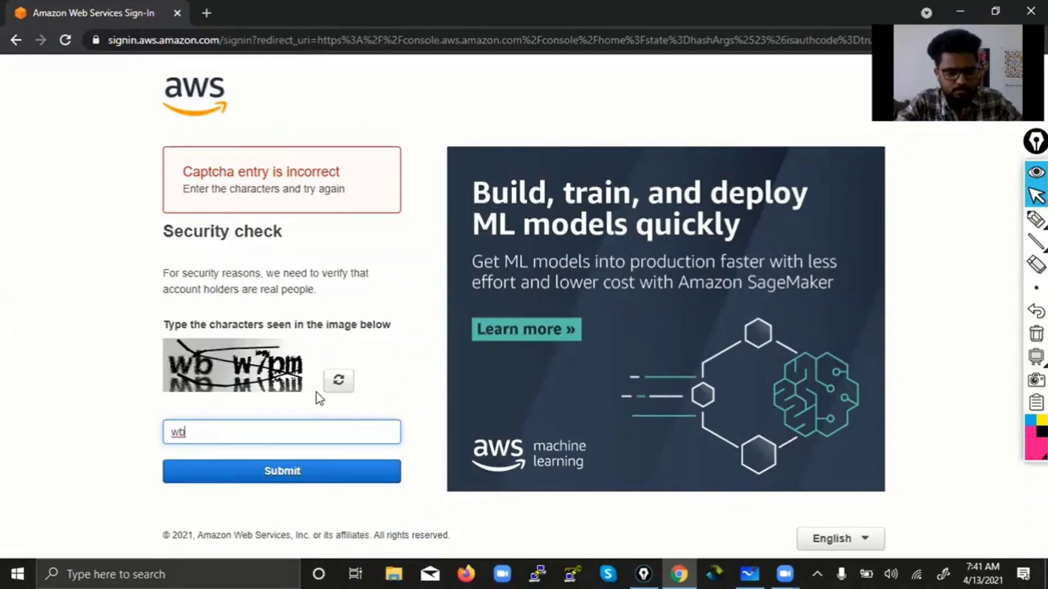
type("W")
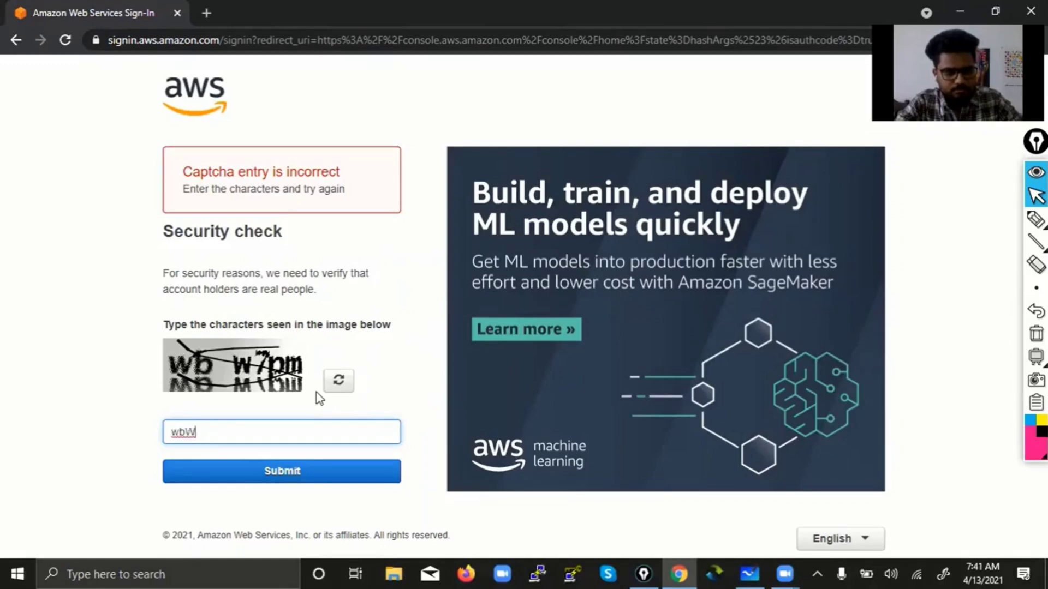
type("7pm")
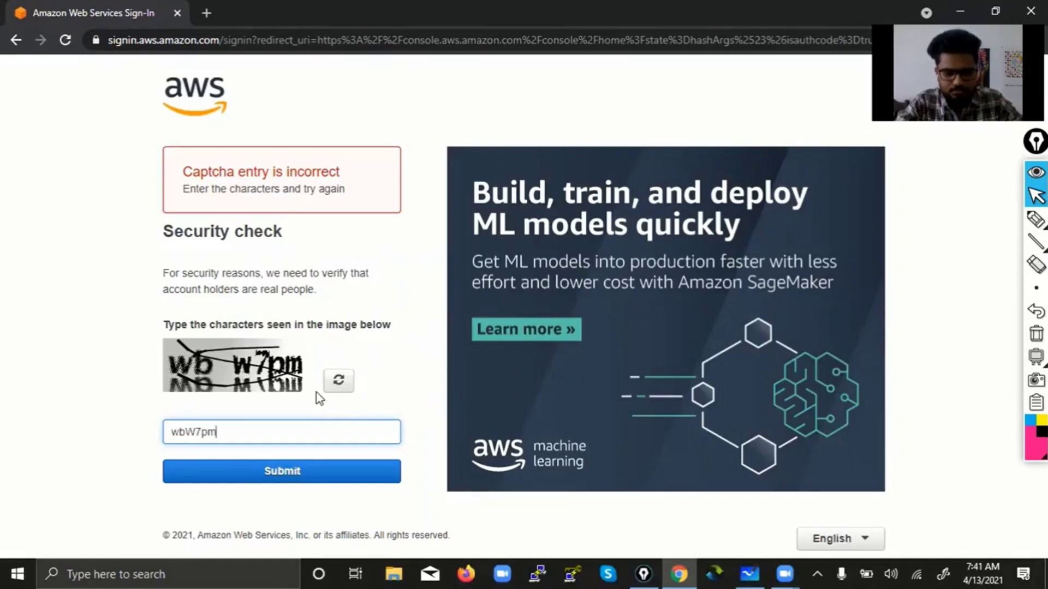
left_click(316, 397)
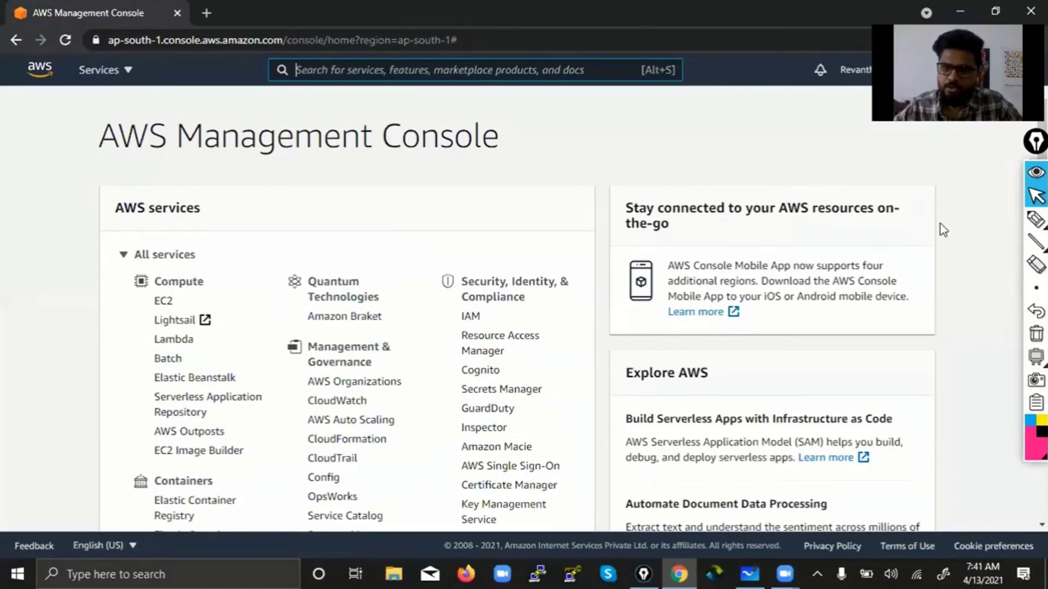
Step: Underline "AWS" and "Console" in the AWS Management Console heading with the pen, then underline and circle "Management"
mouse_move(1035, 220)
left_click(964, 219)
left_click_drag(101, 162, 208, 165)
left_click_drag(391, 166, 467, 167)
left_click_drag(221, 164, 114, 168)
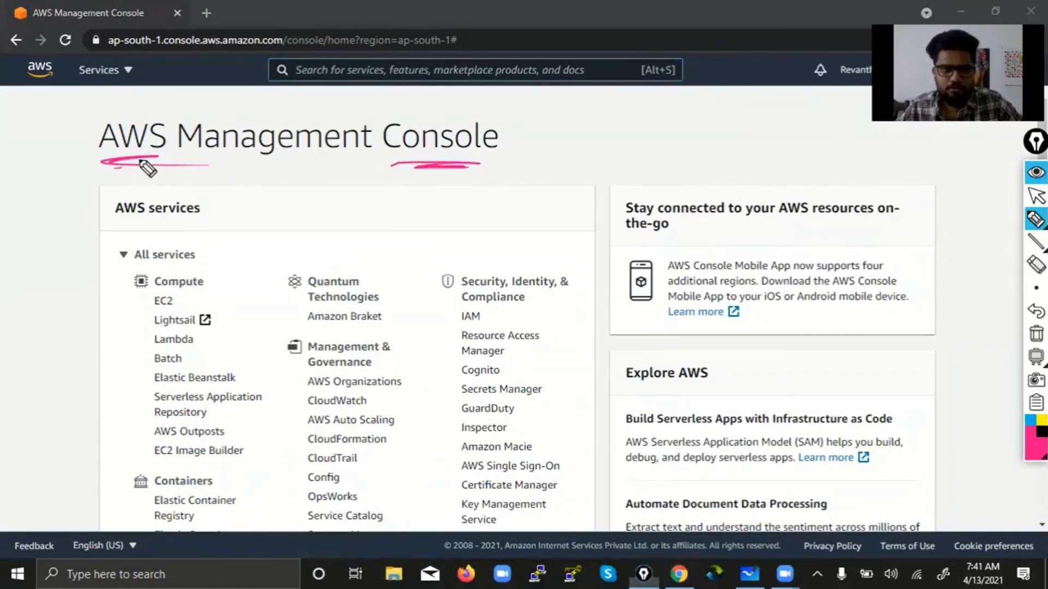
left_click_drag(273, 158, 391, 166)
mouse_move(281, 112)
left_mouse_down()
mouse_move(245, 101)
mouse_move(166, 137)
mouse_move(311, 163)
mouse_move(334, 103)
mouse_move(188, 116)
left_mouse_up()
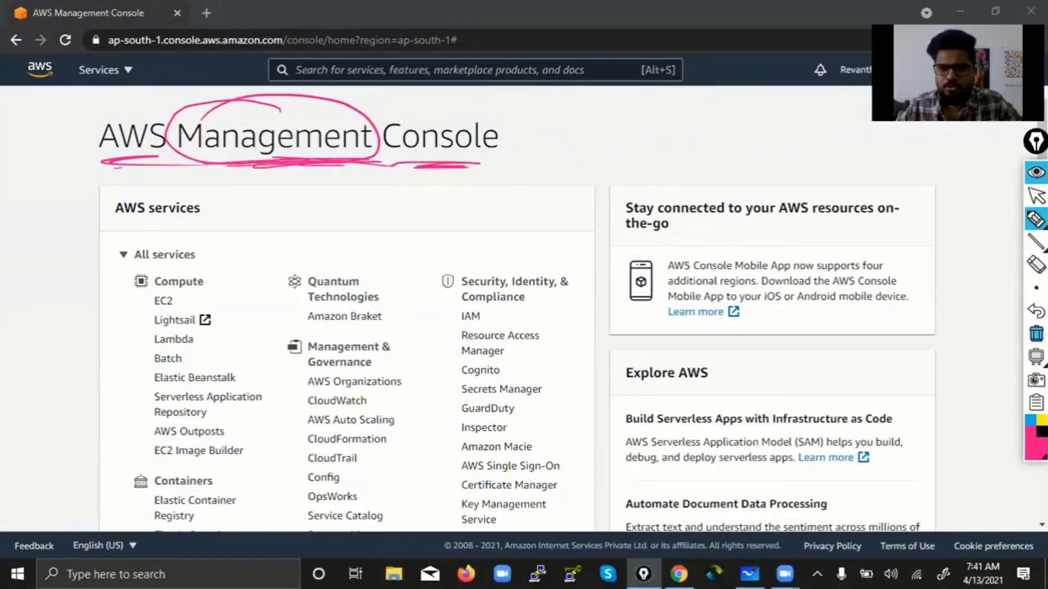
Step: Clear the pen marks, underline "Console" and "AWS" in the heading again, and clear the screen to resume normal pointing
left_click(1036, 334)
left_click_drag(405, 164, 494, 164)
left_click_drag(112, 159, 175, 156)
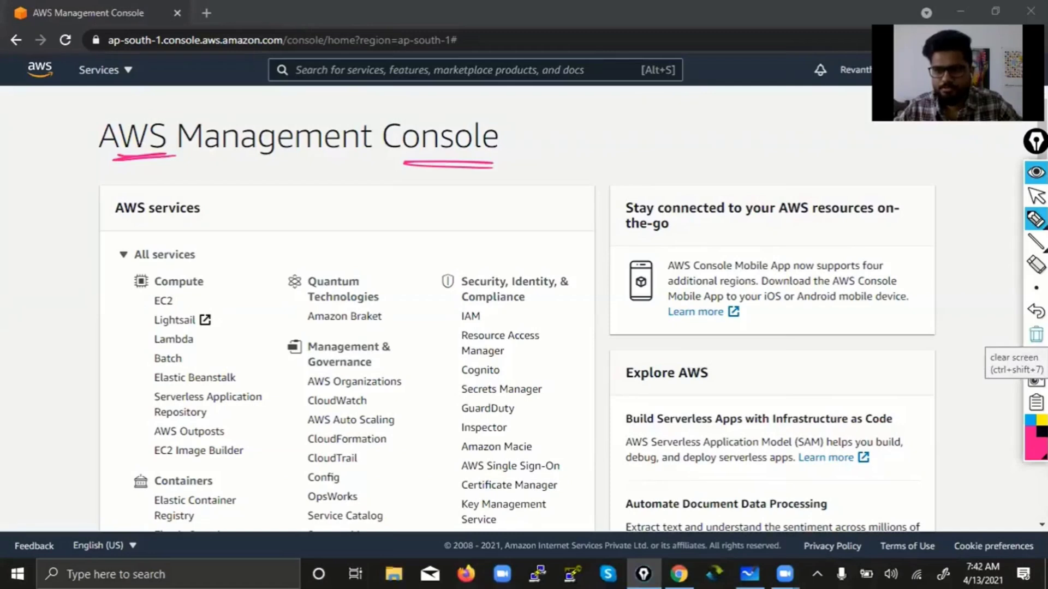
left_click(1037, 334)
left_click(1036, 195)
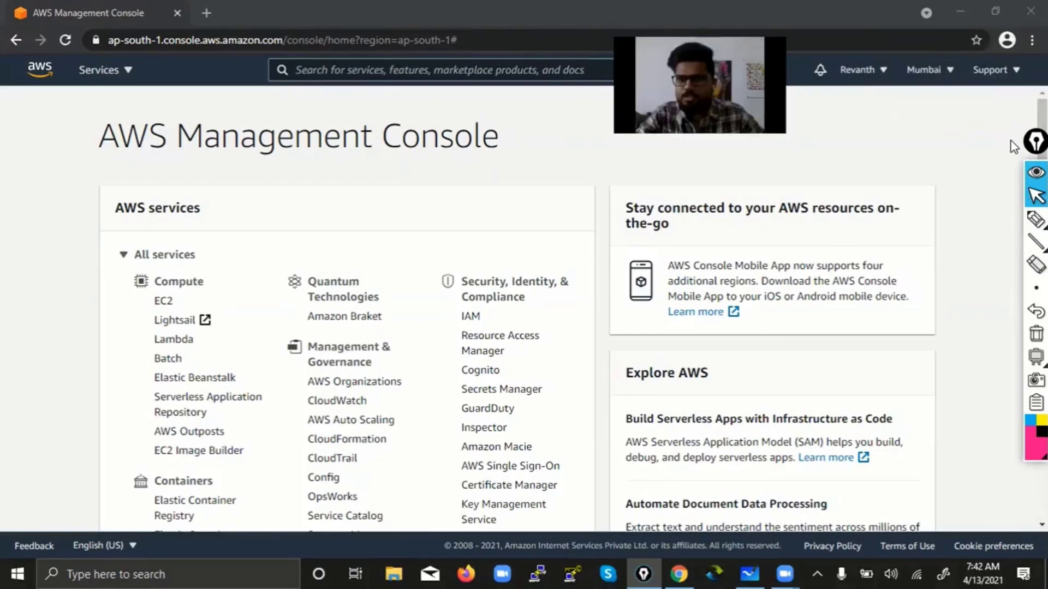
Step: Switch the console region to US East (Ohio) and then back to Asia Pacific (Mumbai)
left_click(928, 69)
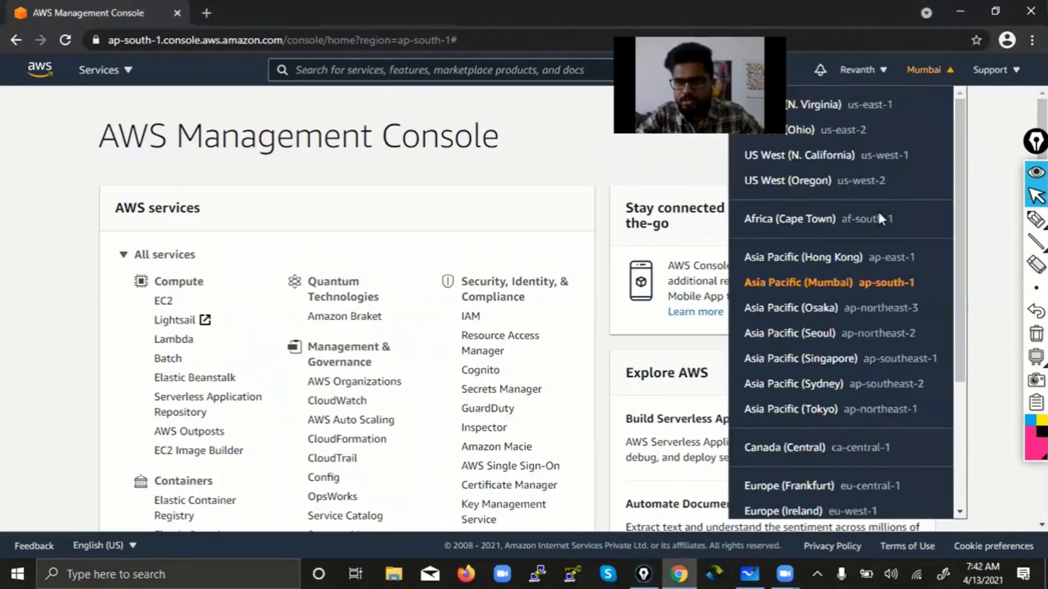
left_click(808, 130)
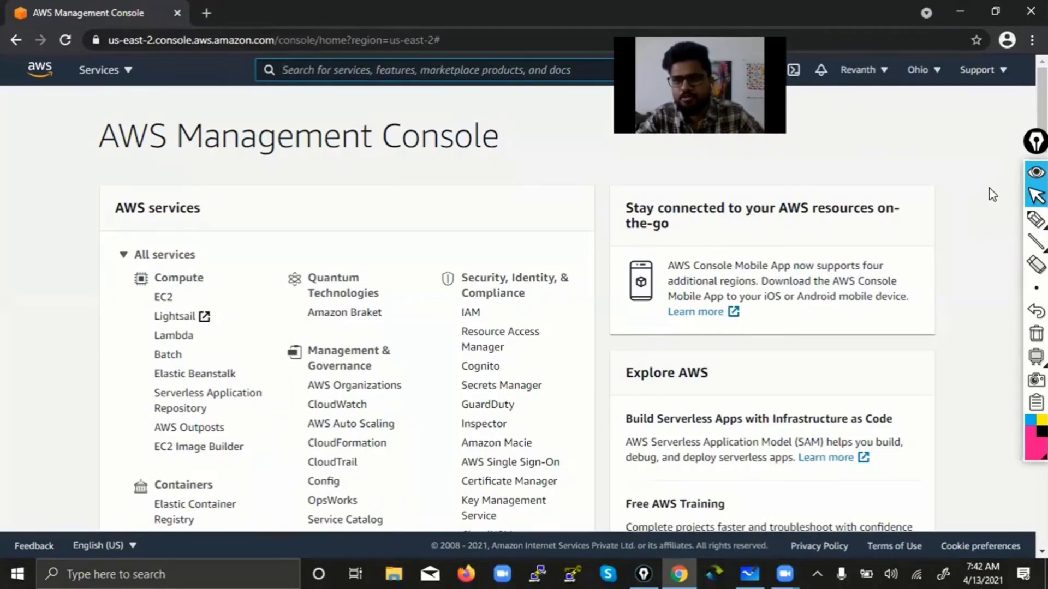
left_click(922, 72)
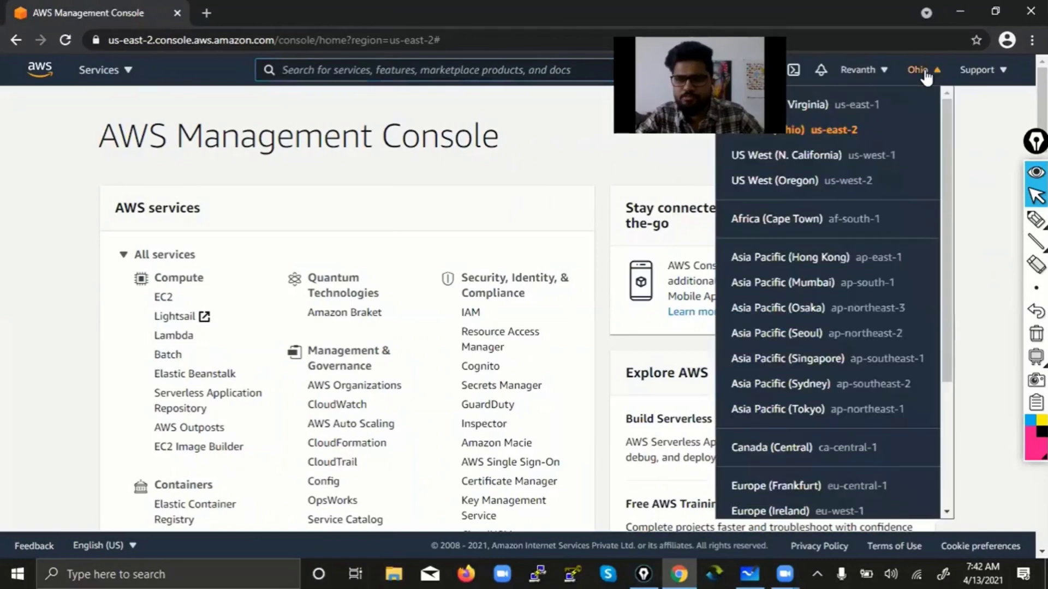
left_click_drag(949, 133, 938, 170)
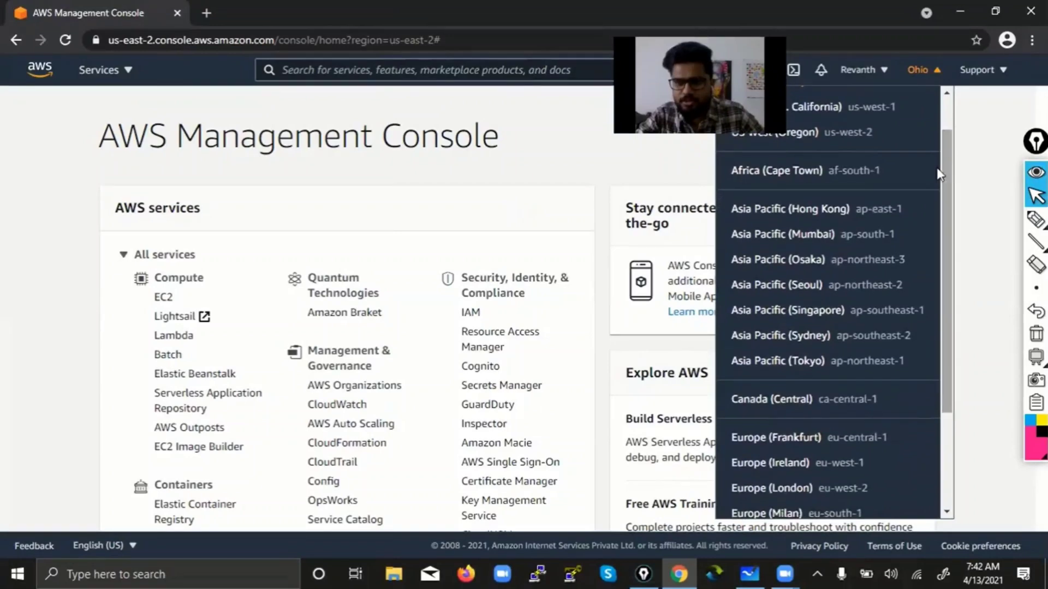
left_click(821, 236)
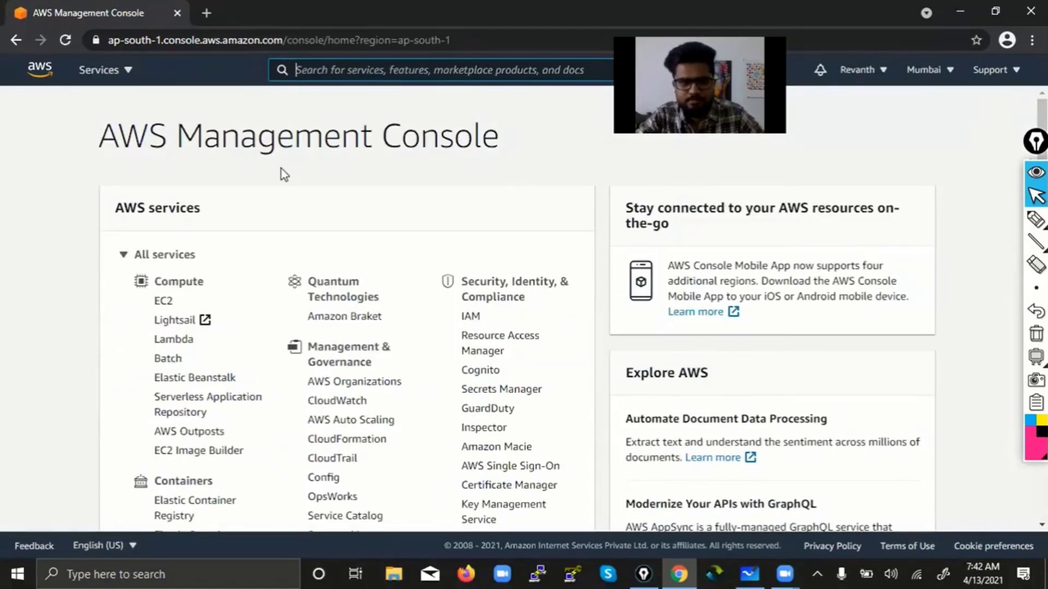
Step: Open the EC2 dashboard from the Compute services and dismiss the new EC2 console welcome banner
scroll(281, 168, "down", 15)
scroll(280, 168, "down", 10)
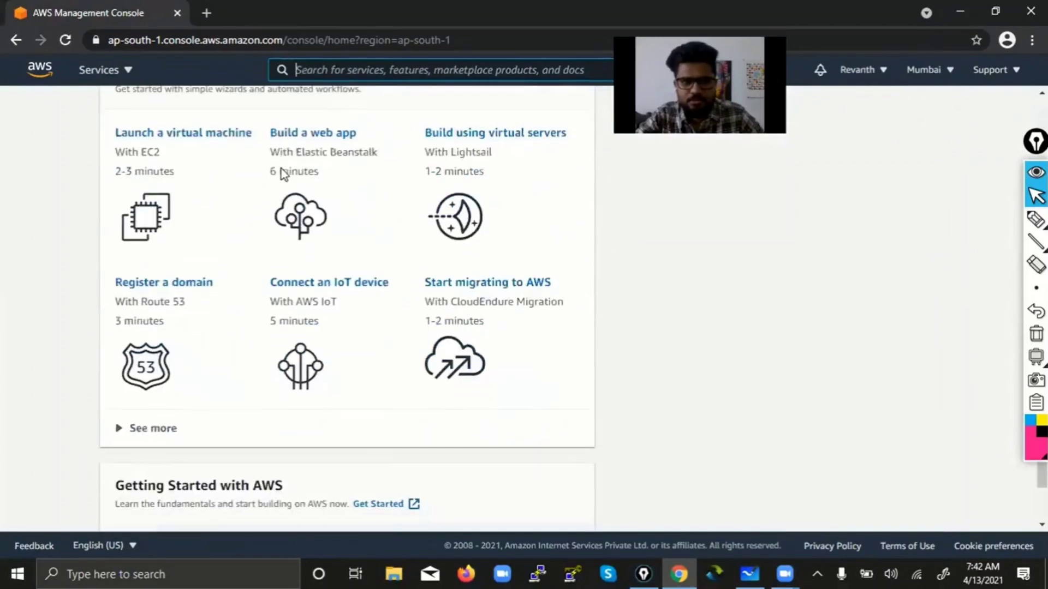
scroll(280, 169, "down", 3)
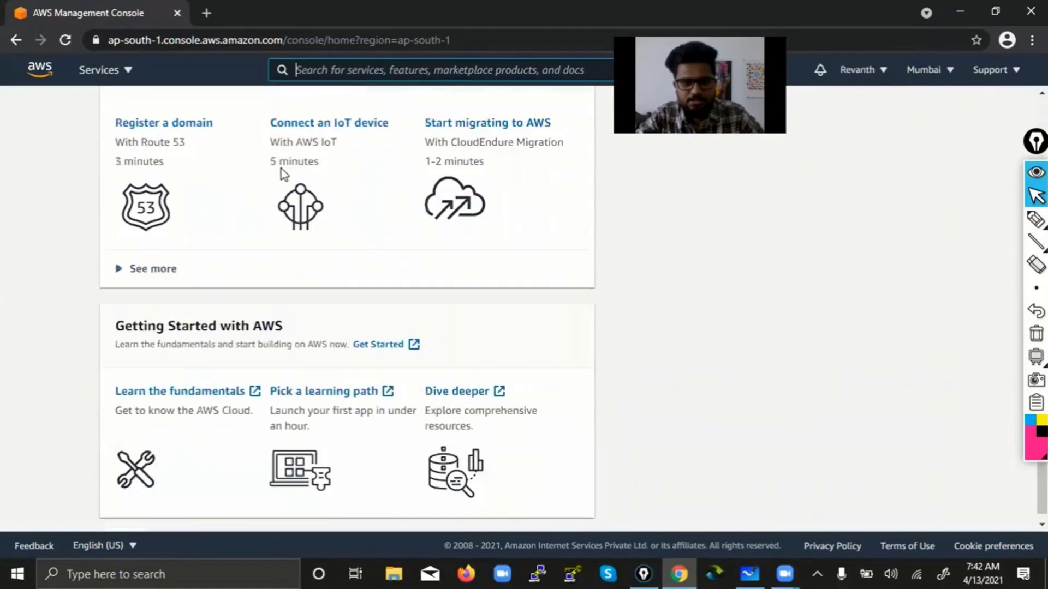
scroll(622, 185, "up", 15)
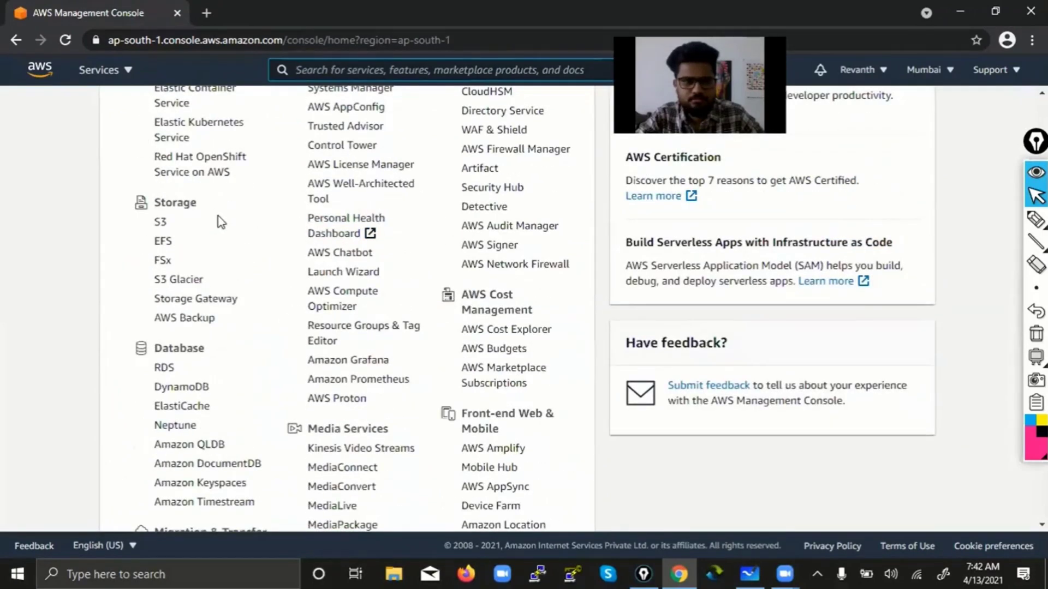
scroll(218, 218, "up", 9)
left_click(164, 302)
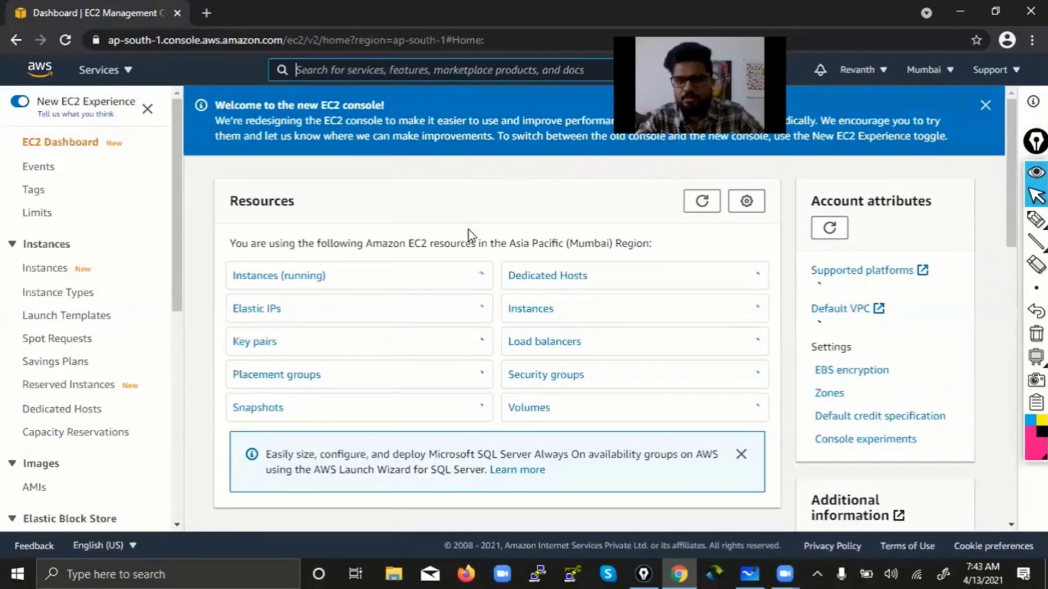
left_click(986, 105)
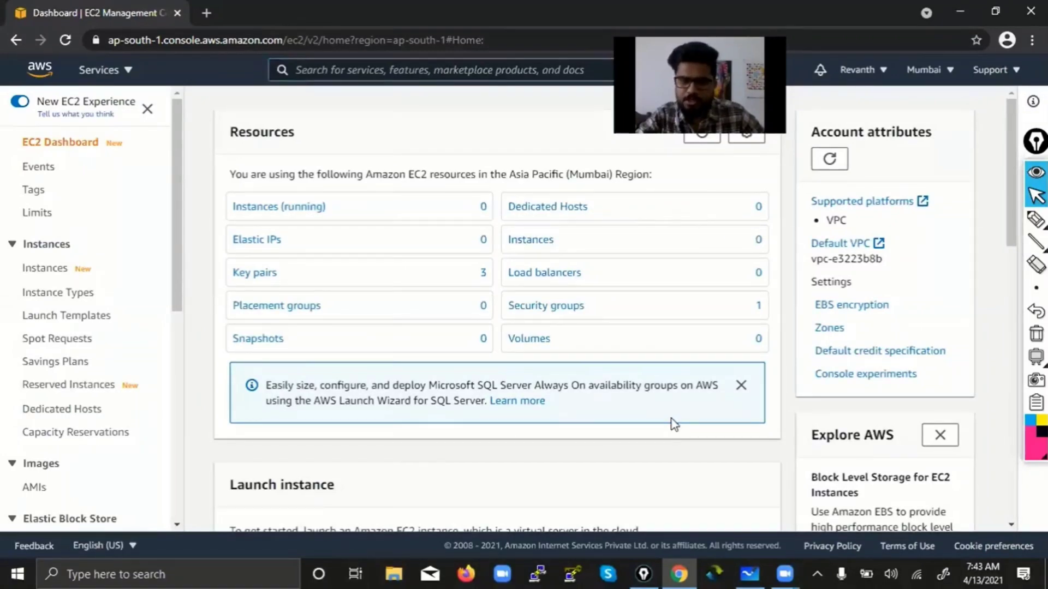
Step: Look over the EC2 dashboard, circle "EC2 Dashboard" and the Resources section with the pen, and underline "Instances (running)"
scroll(675, 453, "down", 7)
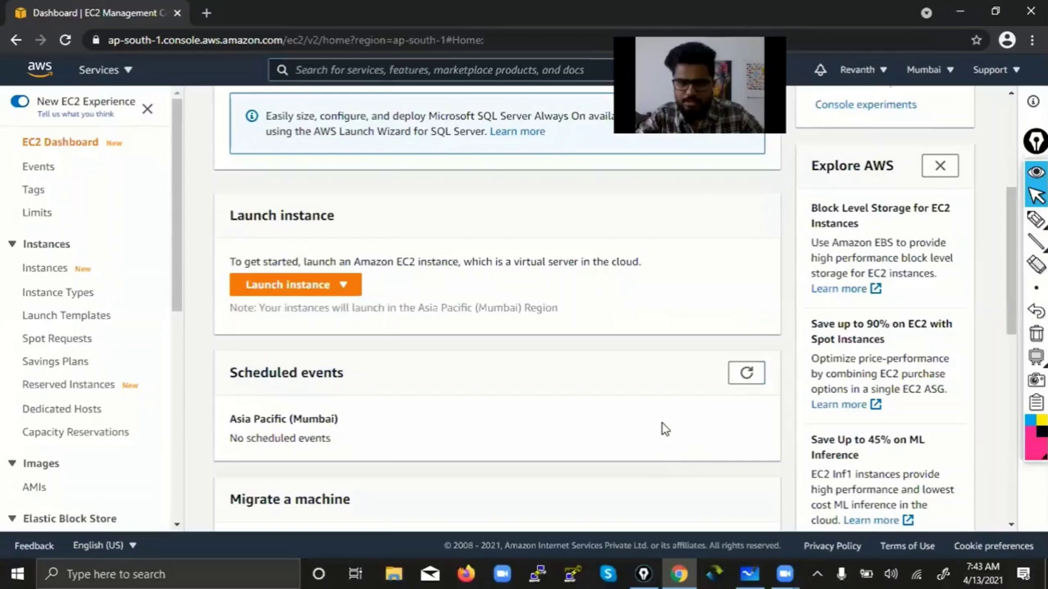
scroll(662, 424, "down", 7)
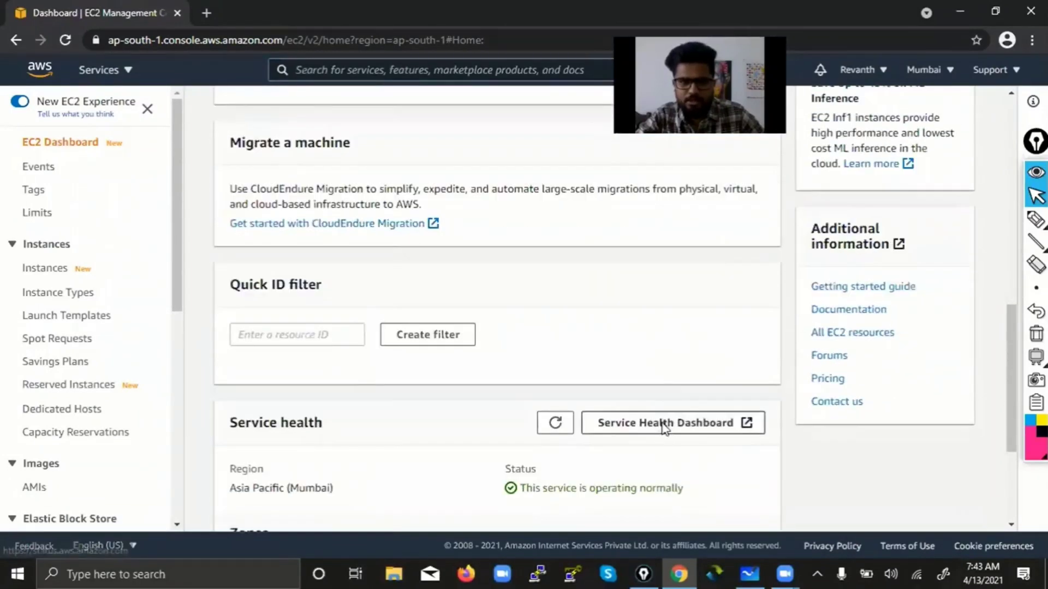
scroll(664, 429, "down", 1)
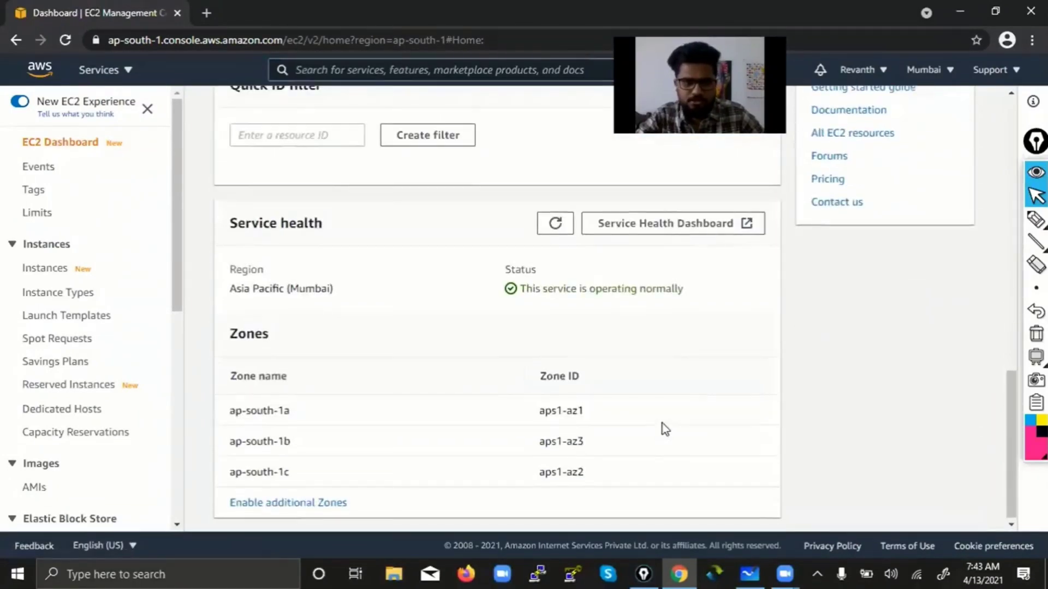
scroll(665, 429, "up", 14)
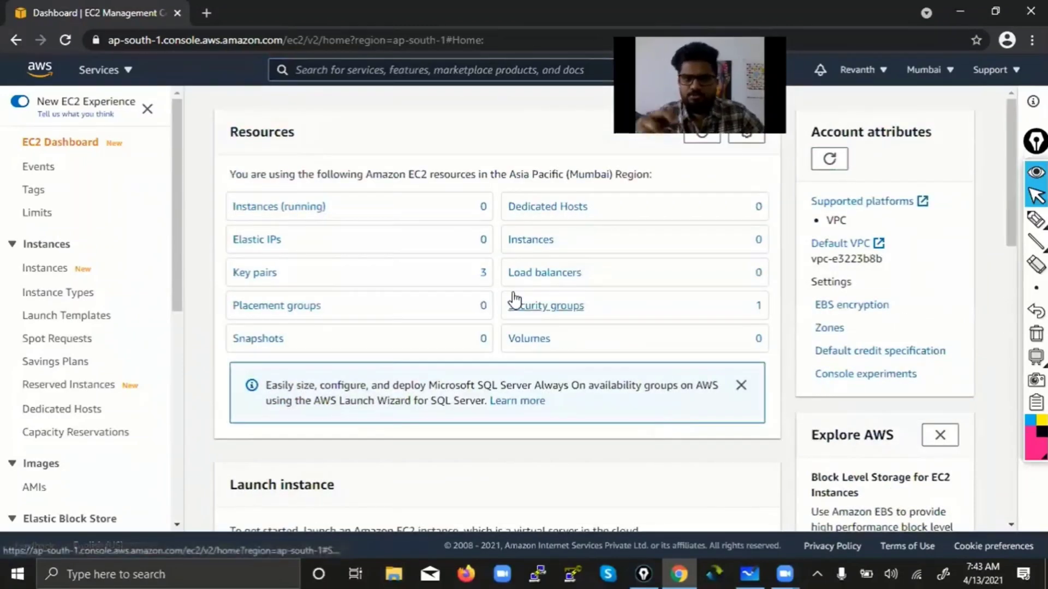
left_click(1035, 219)
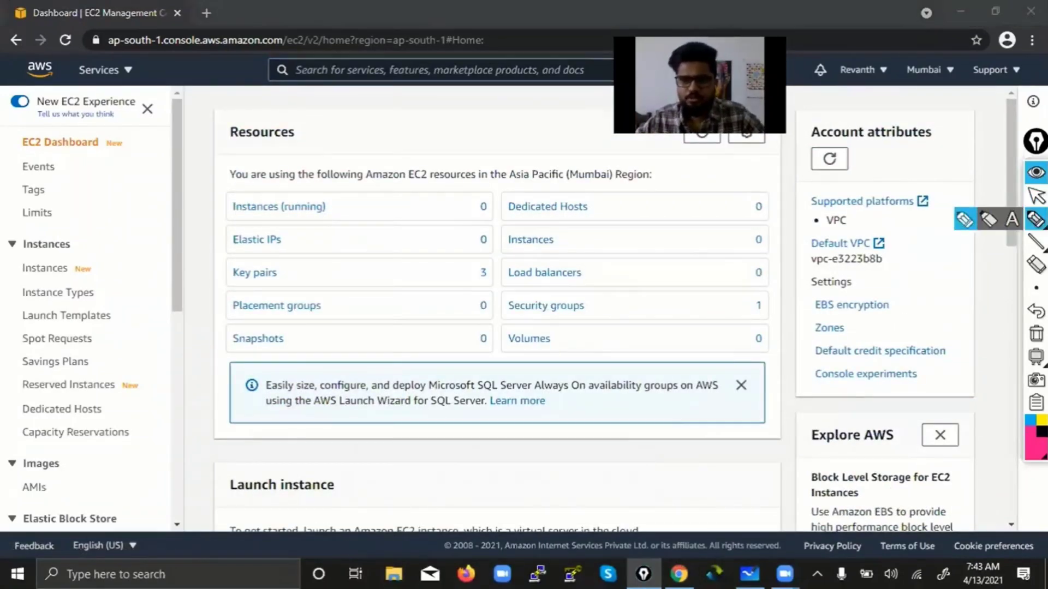
mouse_move(52, 132)
left_mouse_down()
mouse_move(16, 149)
mouse_move(140, 143)
mouse_move(46, 162)
mouse_move(82, 147)
left_mouse_up()
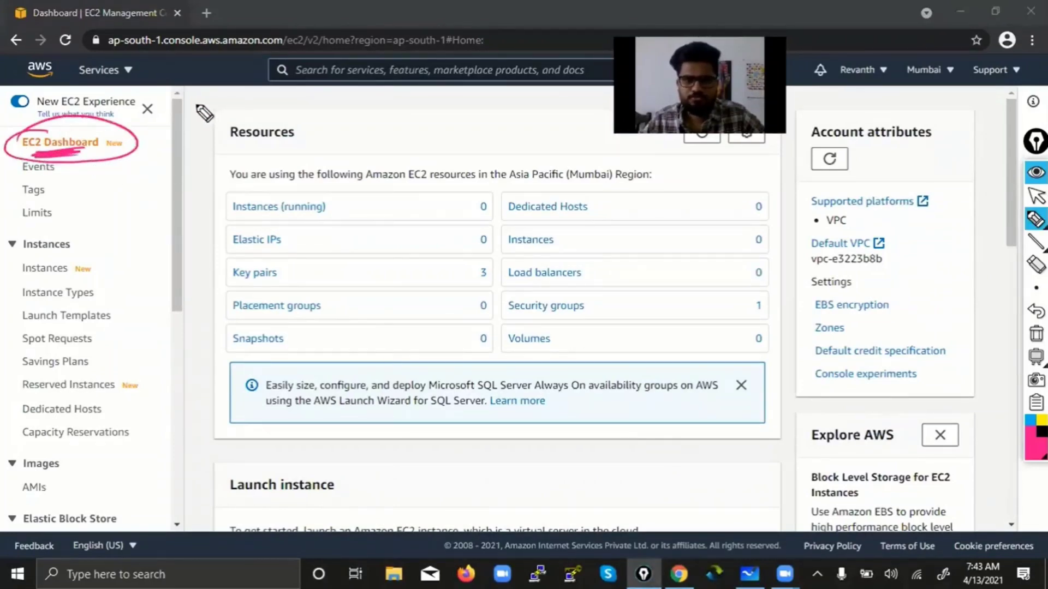
mouse_move(303, 138)
left_mouse_down()
mouse_move(297, 398)
mouse_move(776, 320)
mouse_move(207, 147)
mouse_move(295, 131)
left_mouse_up()
left_click_drag(239, 214, 291, 211)
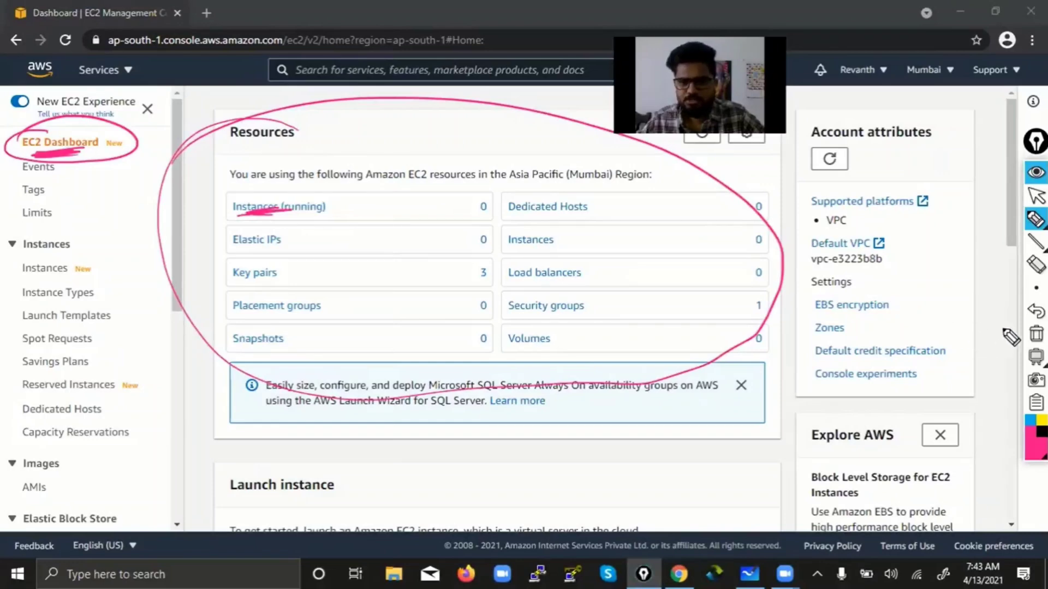
Step: Clear the pen marks and draw a short stroke beside each entry in the two Resources columns
left_click(1035, 334)
left_click_drag(445, 220, 502, 203)
left_click_drag(450, 250, 506, 241)
left_click_drag(464, 285, 513, 279)
left_click_drag(477, 312, 507, 304)
left_click_drag(462, 341, 540, 329)
left_click_drag(211, 349, 243, 335)
left_click_drag(224, 317, 240, 308)
mouse_move(218, 286)
left_mouse_down()
mouse_move(238, 275)
mouse_move(240, 240)
left_mouse_up()
left_click_drag(211, 207, 260, 191)
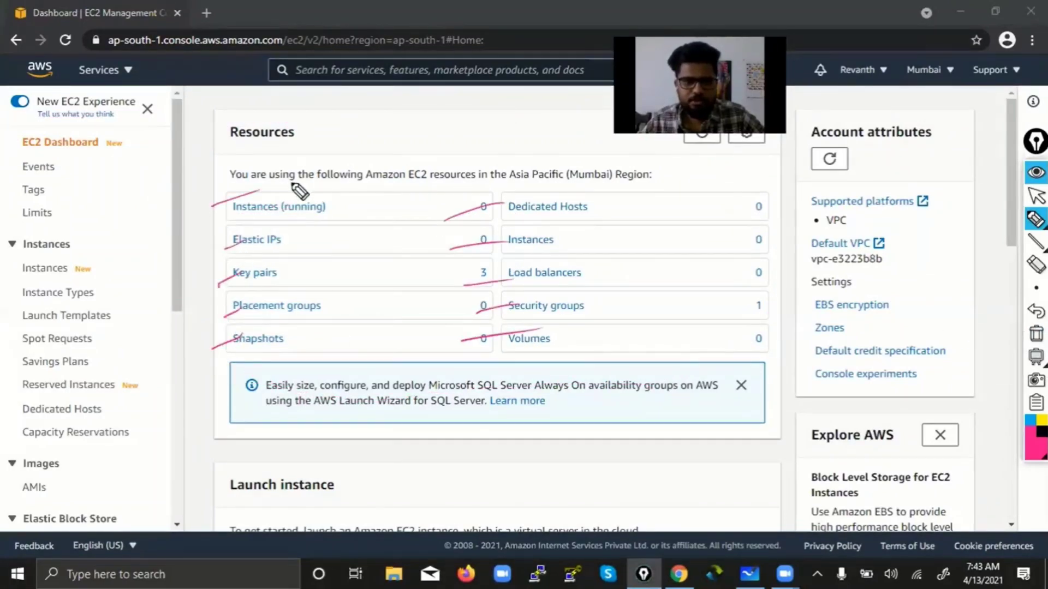
Step: Replace the strokes with a circle around each Resources column, then clear the annotations and return to the pointer
left_click(1036, 334)
mouse_move(327, 168)
left_mouse_down()
mouse_move(280, 170)
mouse_move(273, 245)
left_mouse_up()
left_click_drag(582, 148, 573, 376)
left_click_drag(694, 337, 466, 266)
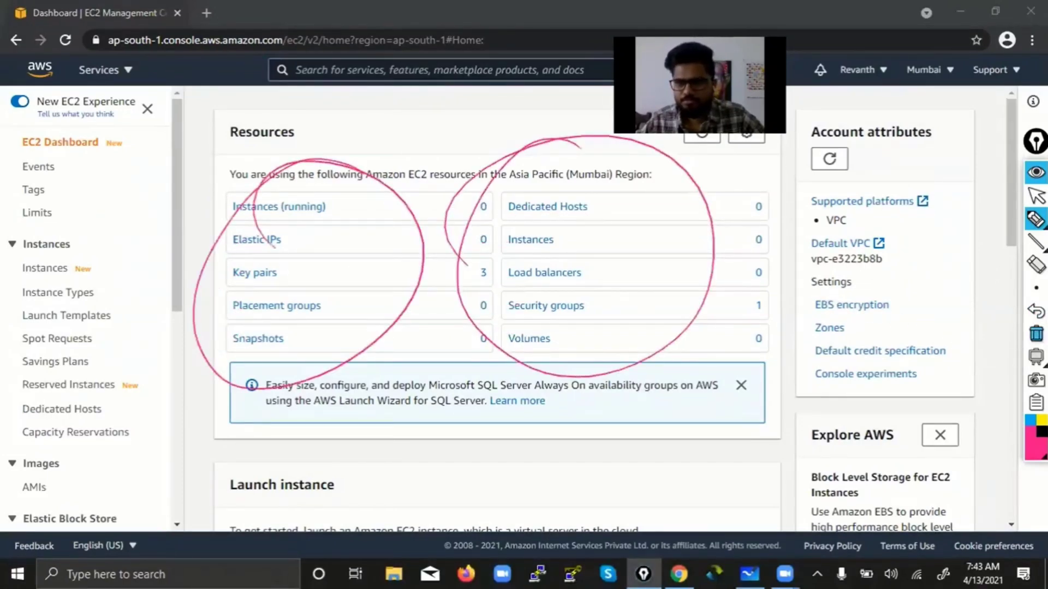
left_click(1036, 334)
left_click(1035, 196)
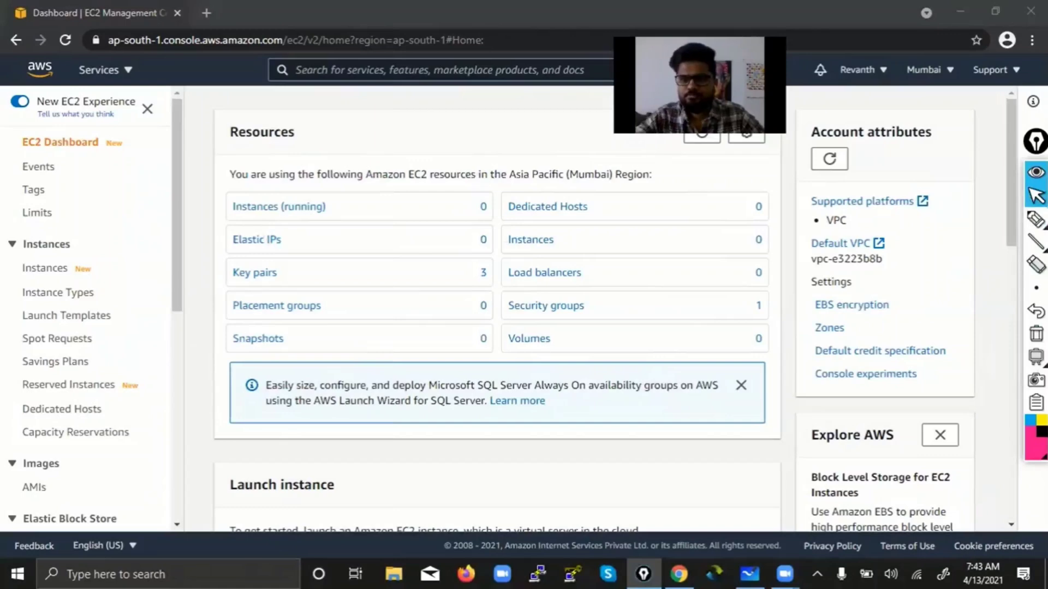
Step: Under Service health, underline Region and Mumbai, circle and underline "Zones", and bracket the list of zone names
scroll(715, 467, "down", 8)
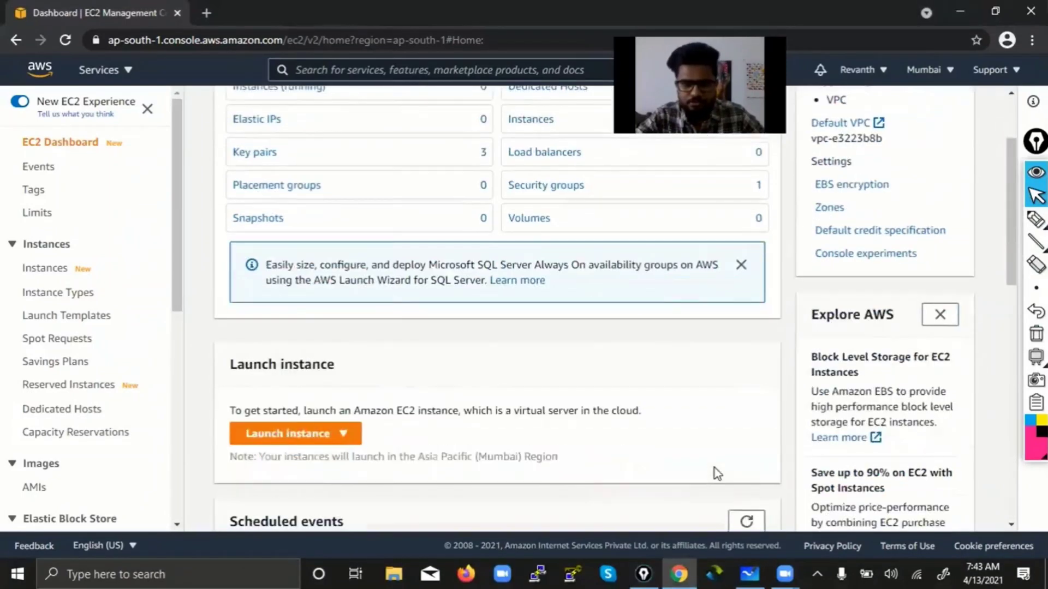
scroll(714, 468, "down", 7)
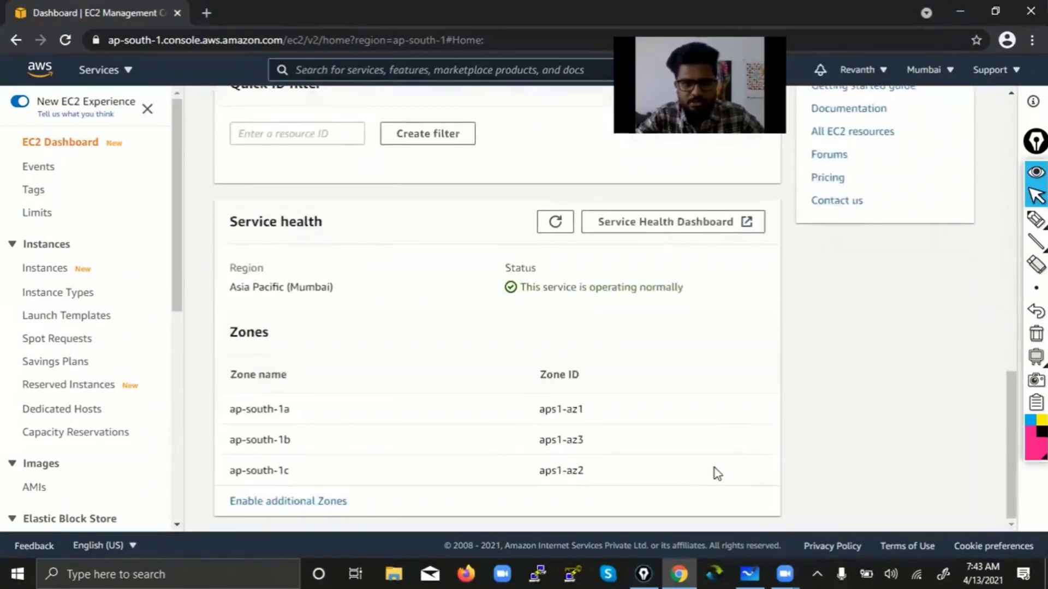
left_click(1036, 219)
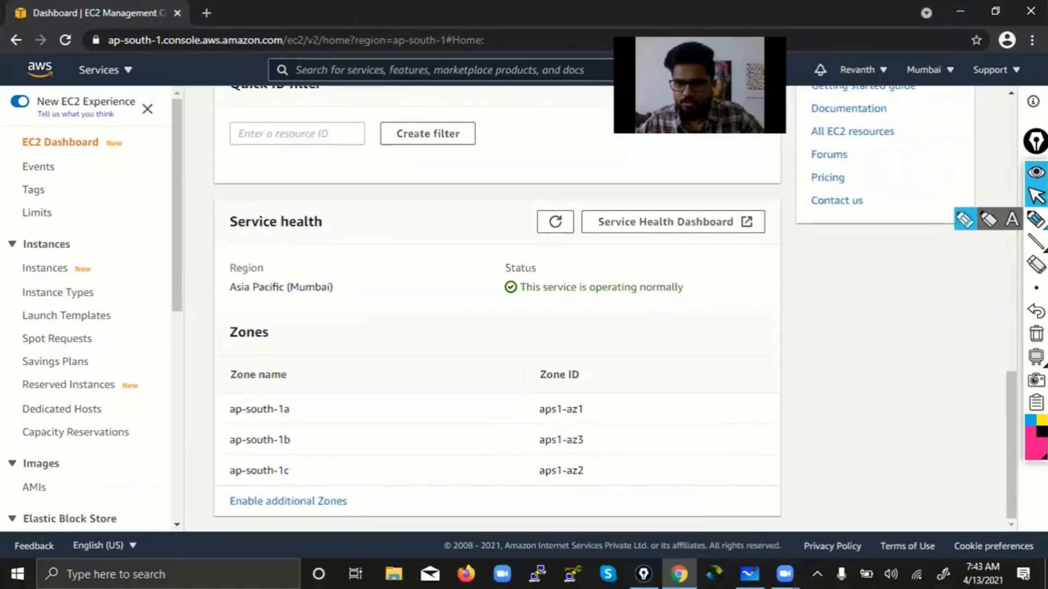
left_click_drag(271, 343, 242, 348)
mouse_move(257, 314)
left_mouse_down()
mouse_move(293, 346)
mouse_move(243, 313)
left_mouse_up()
mouse_move(233, 278)
left_mouse_down()
mouse_move(268, 276)
mouse_move(323, 300)
left_mouse_up()
mouse_move(216, 363)
left_mouse_down()
mouse_move(206, 381)
mouse_move(225, 515)
mouse_move(254, 507)
left_mouse_up()
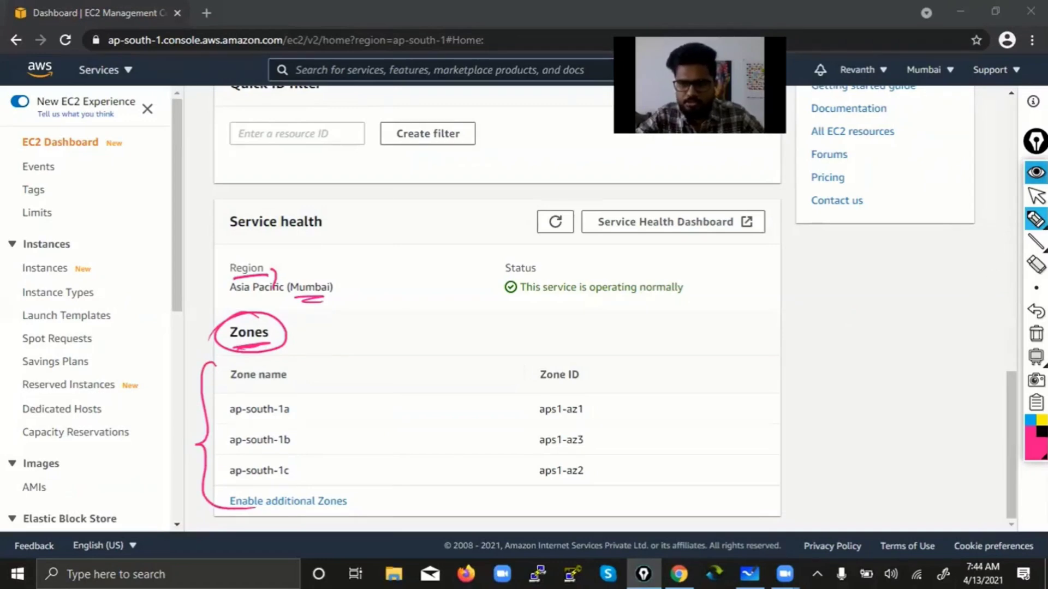
Step: Clear the pen annotations from the EC2 dashboard and open the list of AWS regions
left_click(1036, 195)
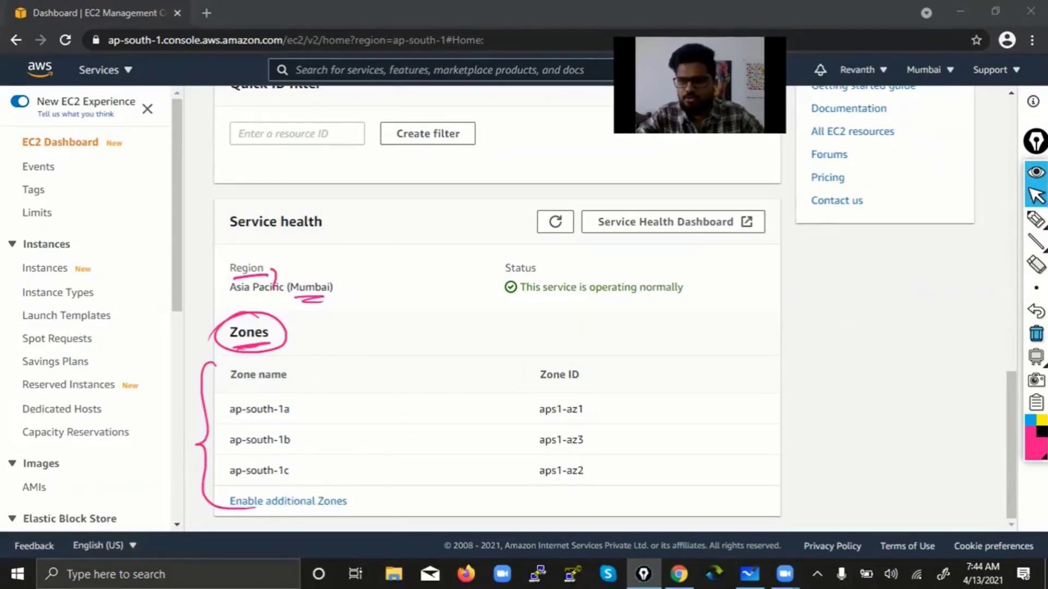
left_click(1035, 334)
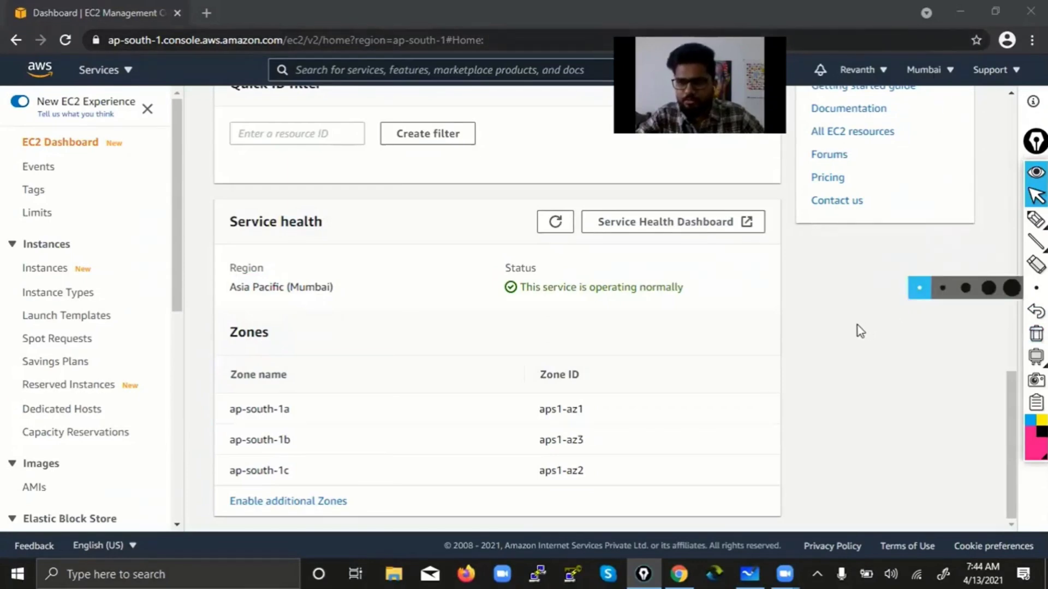
left_click(857, 326)
left_click(928, 70)
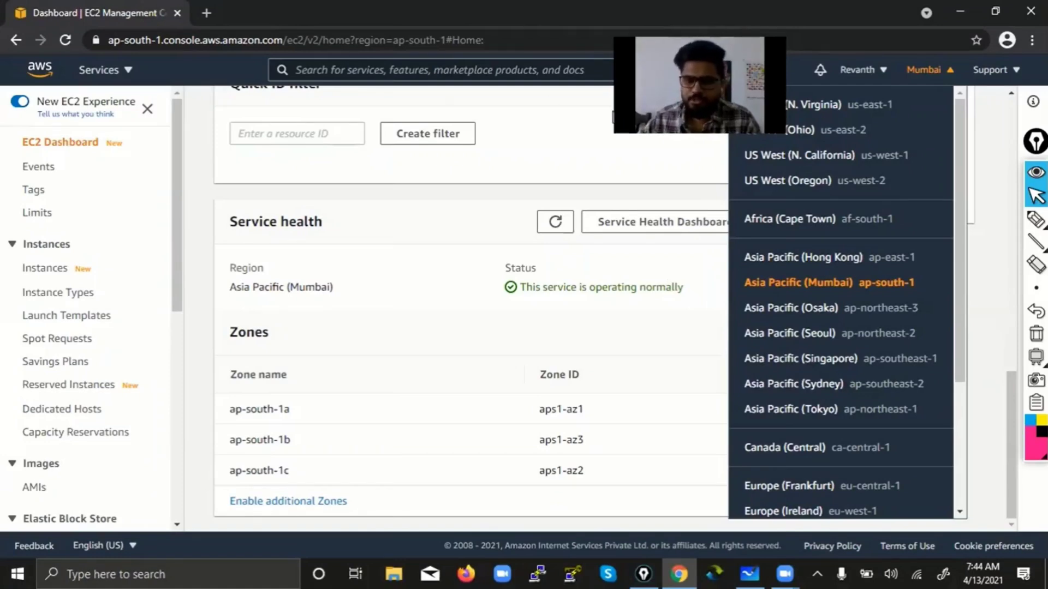
Step: Draw a pen bracket beside the zone names ap-south-1a to ap-south-1c, then return to the pointer
left_click(1035, 219)
mouse_move(215, 402)
left_mouse_down()
mouse_move(214, 446)
mouse_move(257, 476)
left_mouse_up()
left_click(1036, 195)
Step: Open the list of AWS regions and point out the Asia Pacific (Mumbai) entry
left_click(922, 71)
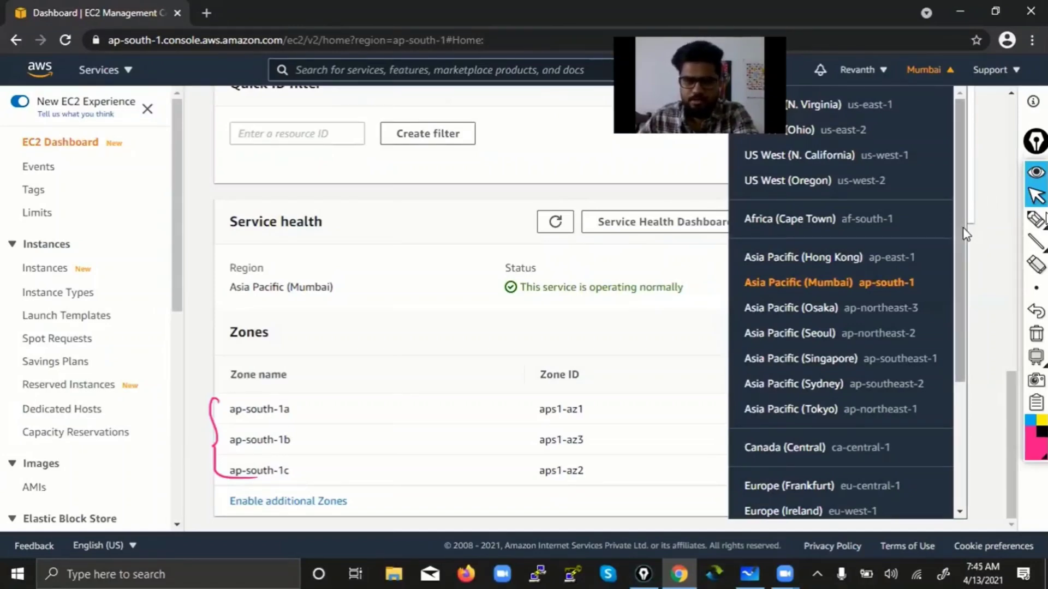
left_click(1035, 219)
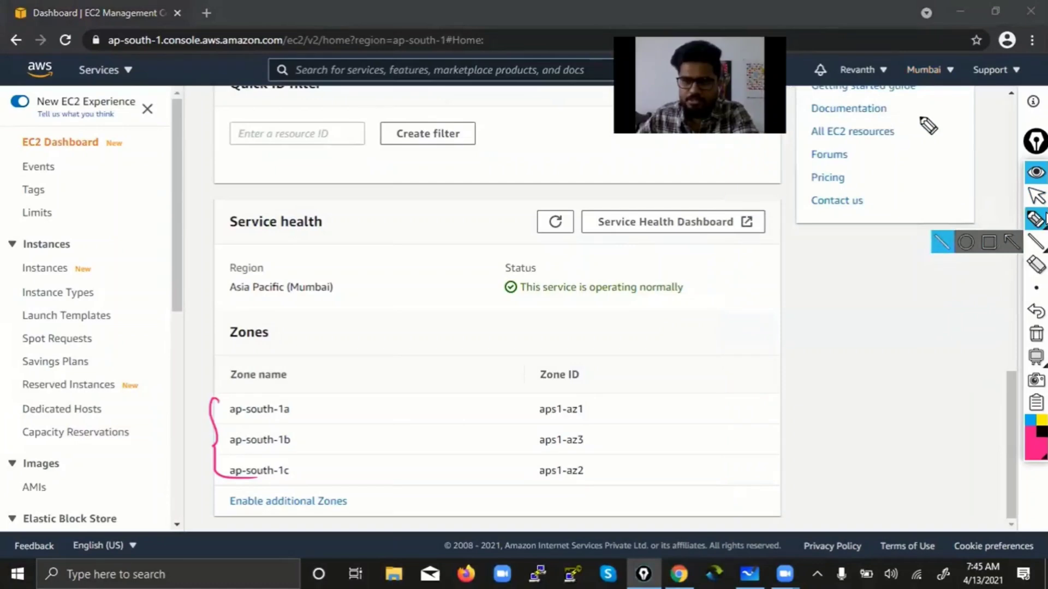
left_click(1037, 195)
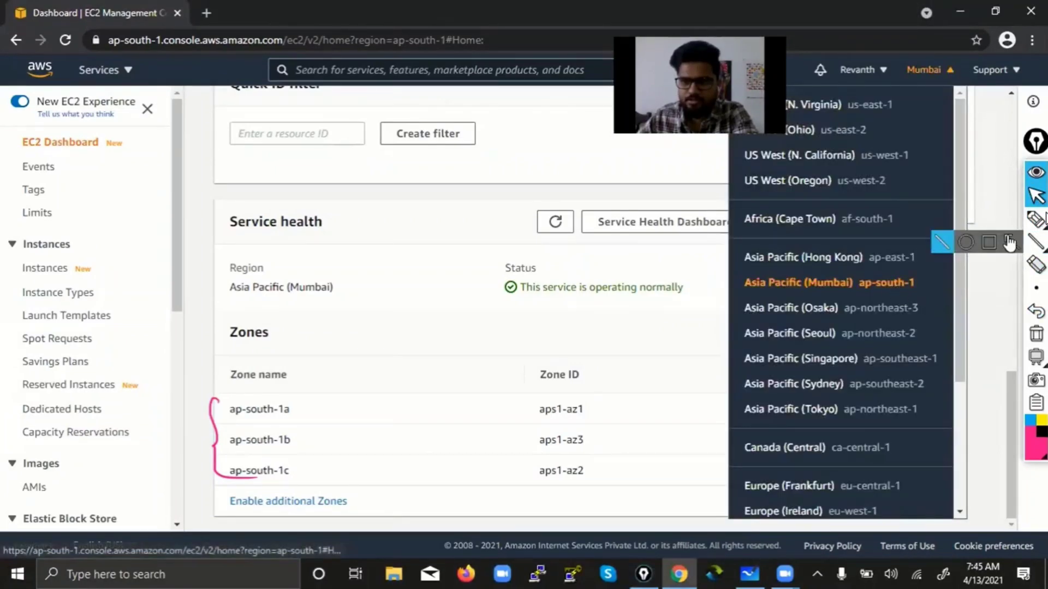
left_click(1043, 219)
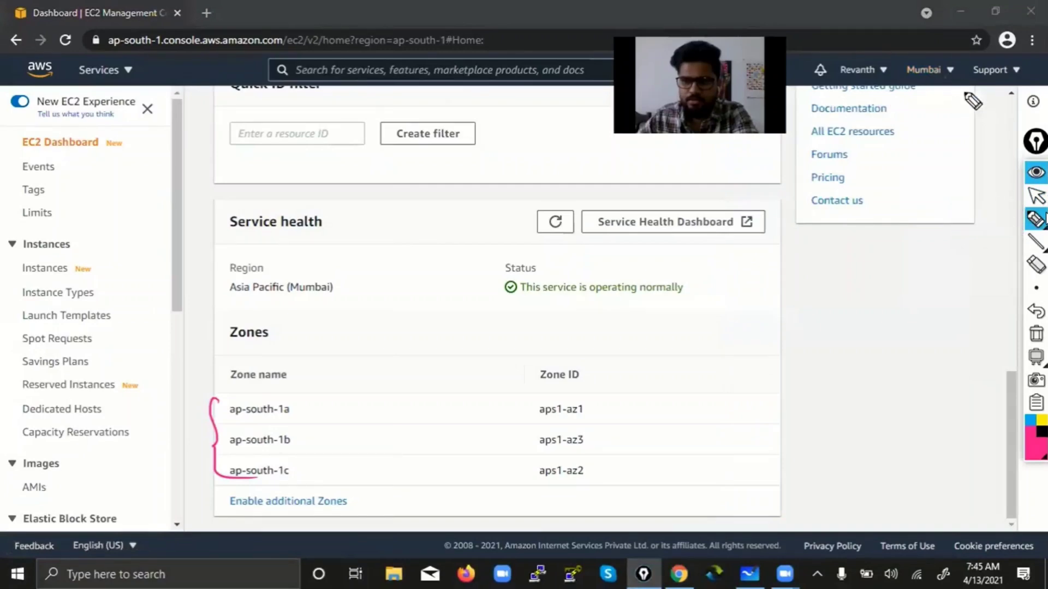
left_click(1037, 195)
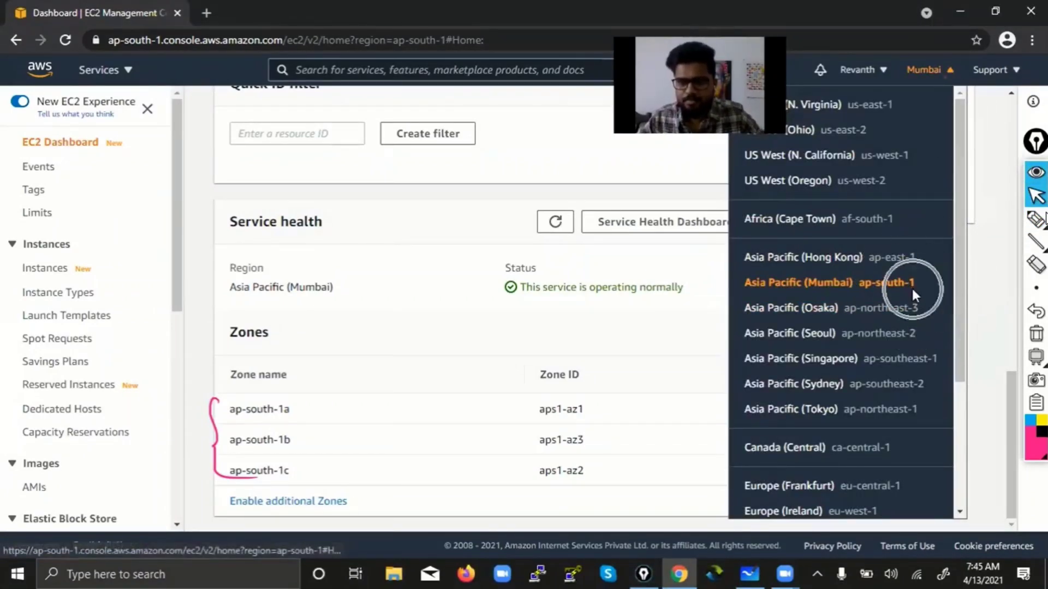
key("ctrl")
key("ctrl")
key("ctrl")
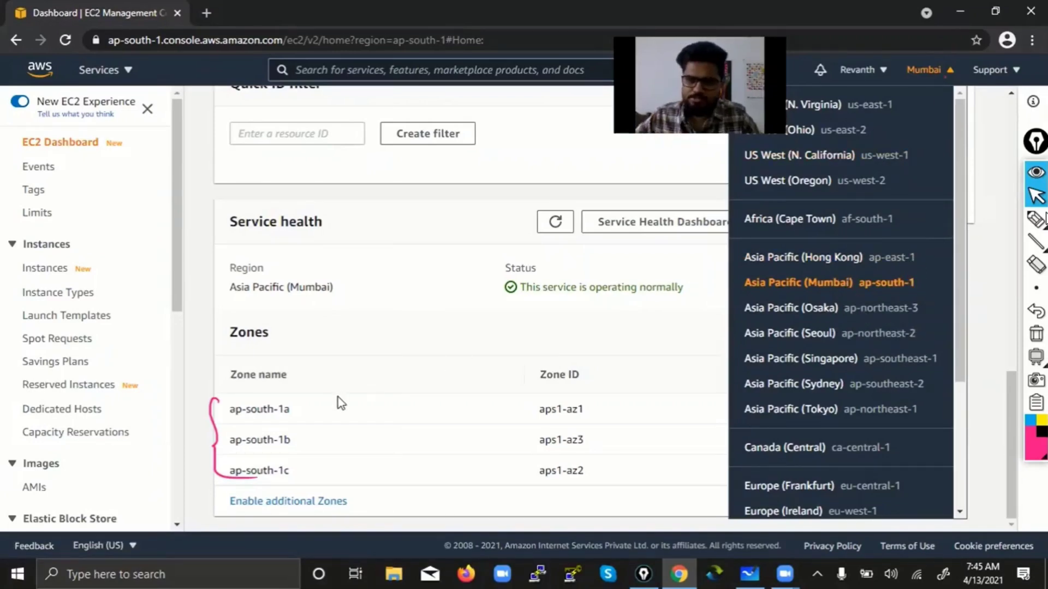
Step: Underline the final letters a, b and c of the three bracketed zone names with the pen
left_click(1036, 220)
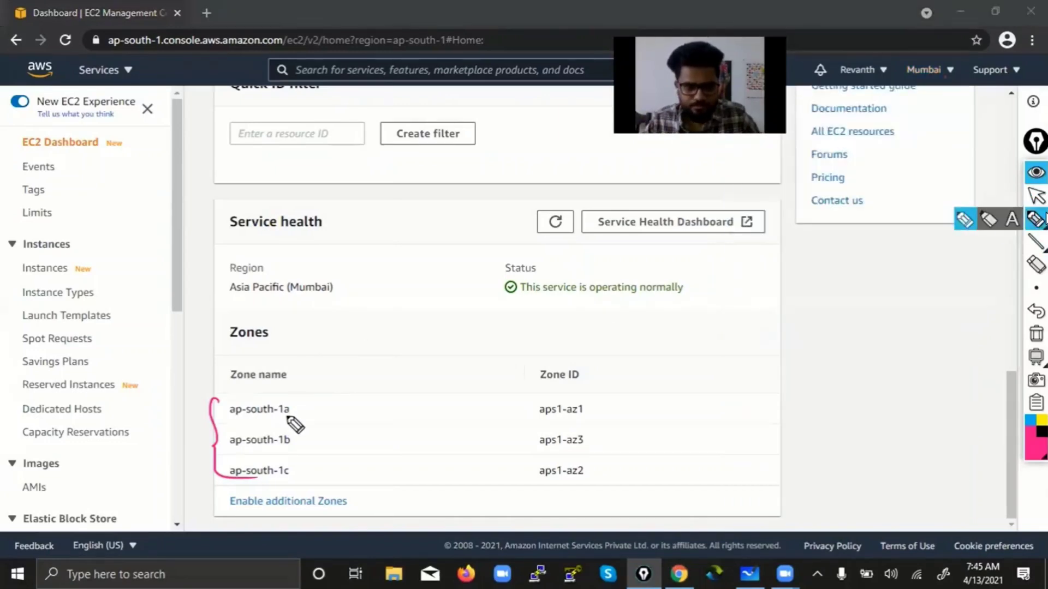
left_click_drag(285, 417, 293, 414)
mouse_move(283, 453)
left_mouse_down()
mouse_move(293, 449)
mouse_move(294, 478)
left_mouse_up()
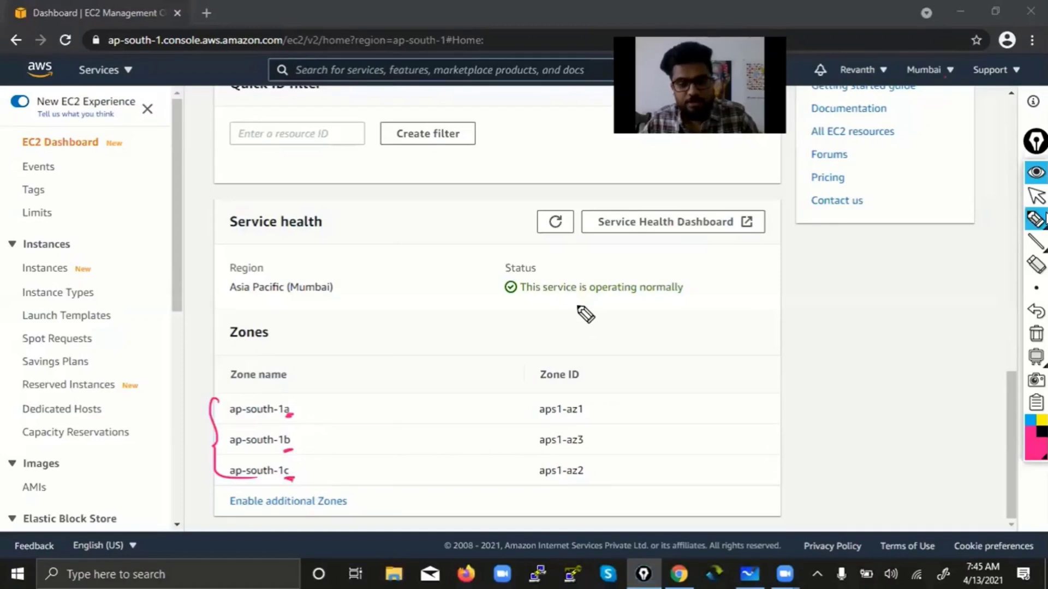
Step: Return to the pointer and bring up the list of AWS regions again beside the marked zones
left_click(1036, 197)
left_click(928, 70)
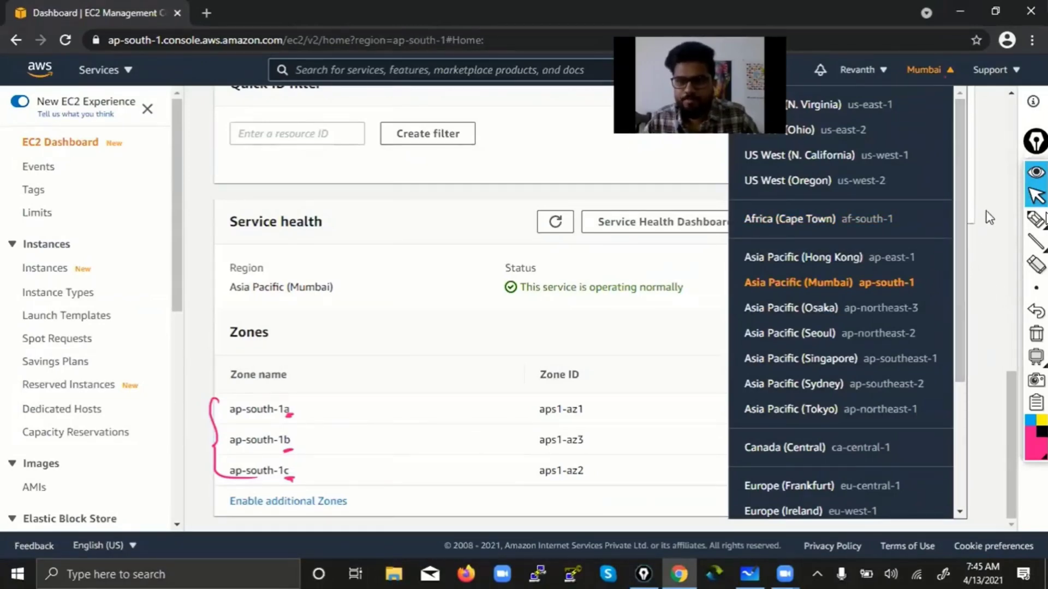
mouse_move(1044, 218)
left_click(1018, 188)
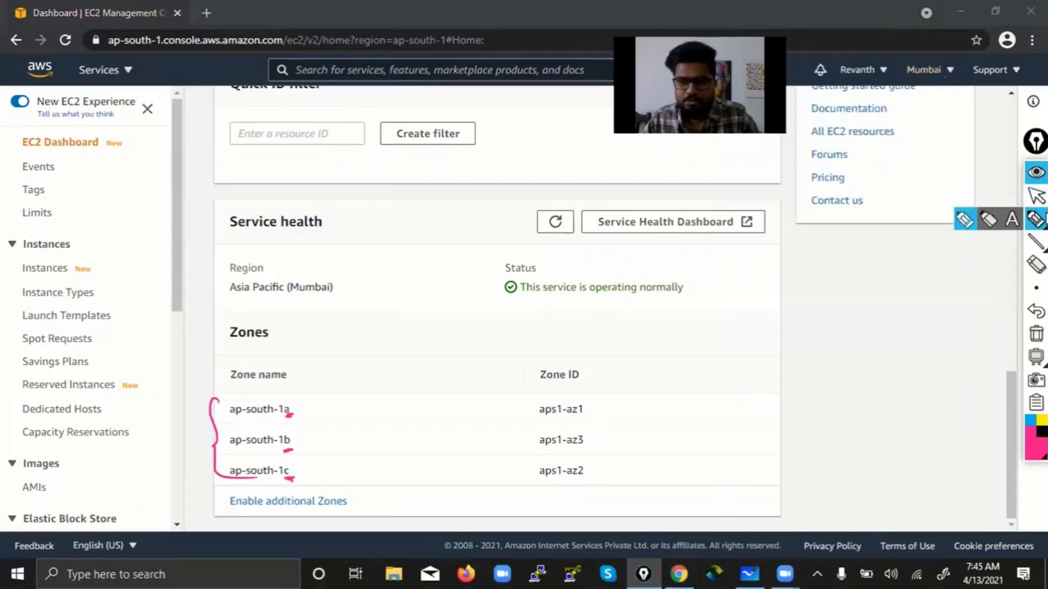
left_click(925, 69)
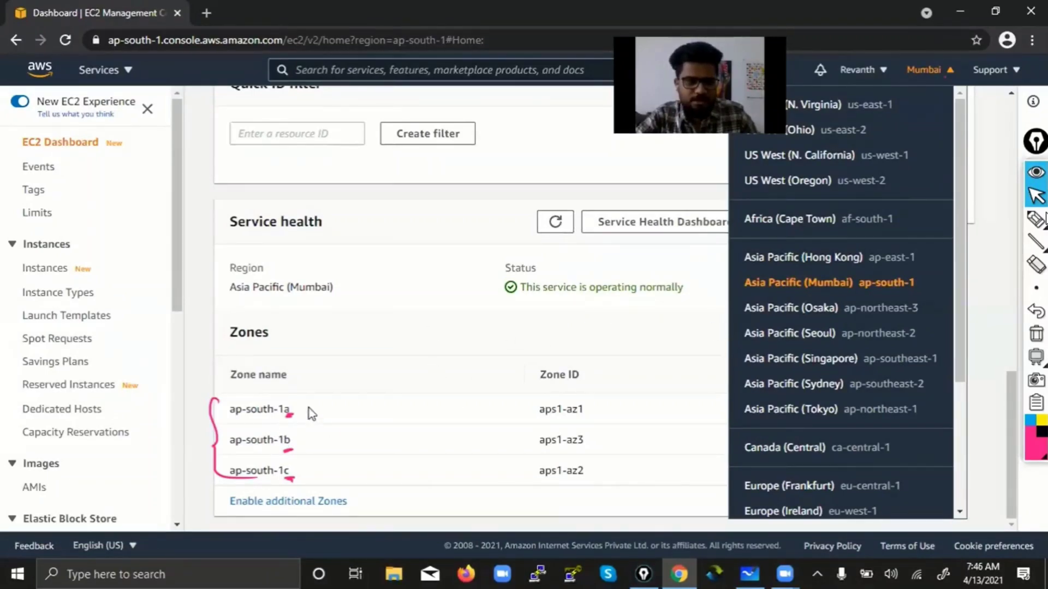
Step: Highlight the text of zones ap-south-1a, ap-south-1b and ap-south-1c in turn, then clear the selection and all pen annotations
left_click_drag(291, 409, 253, 410)
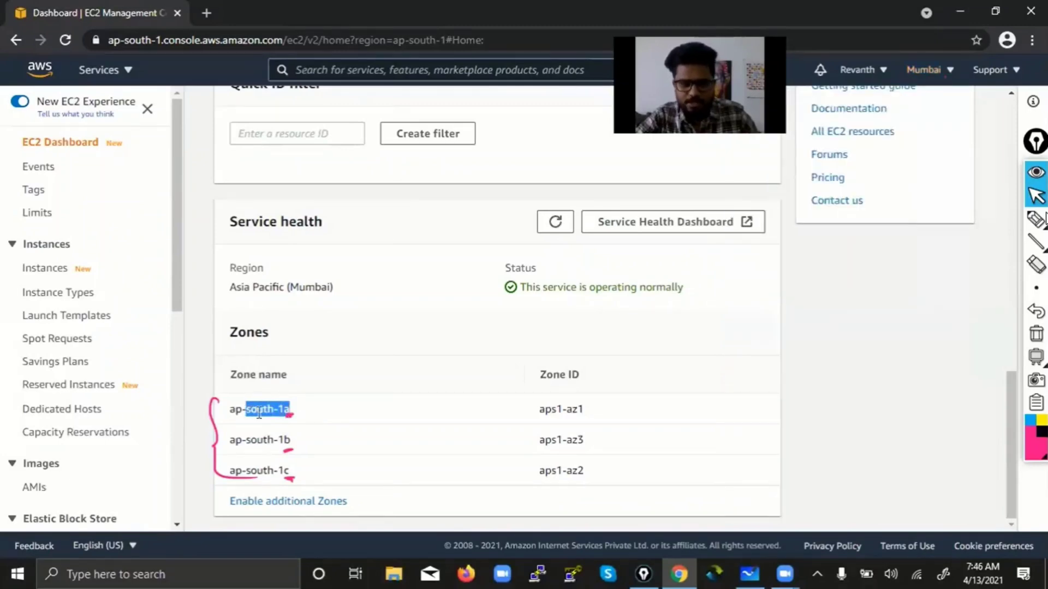
left_click_drag(293, 441, 242, 440)
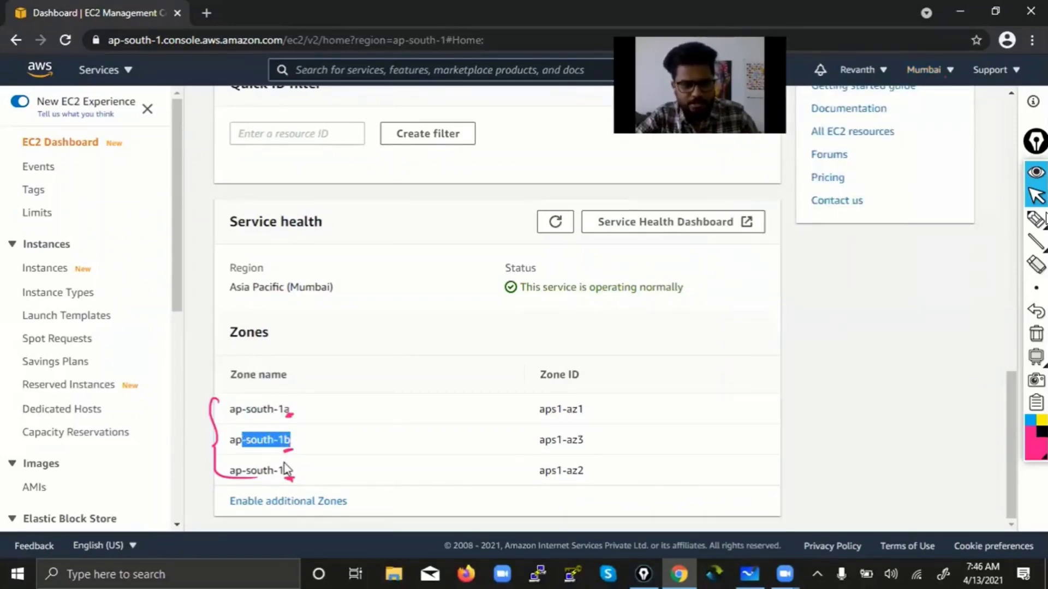
left_click_drag(289, 471, 249, 470)
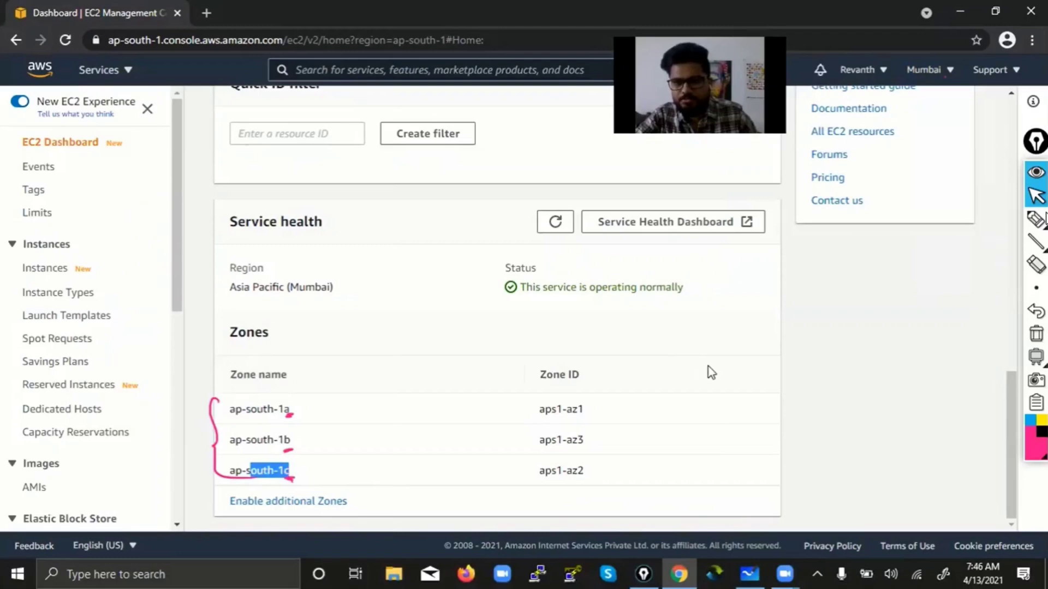
left_click(968, 335)
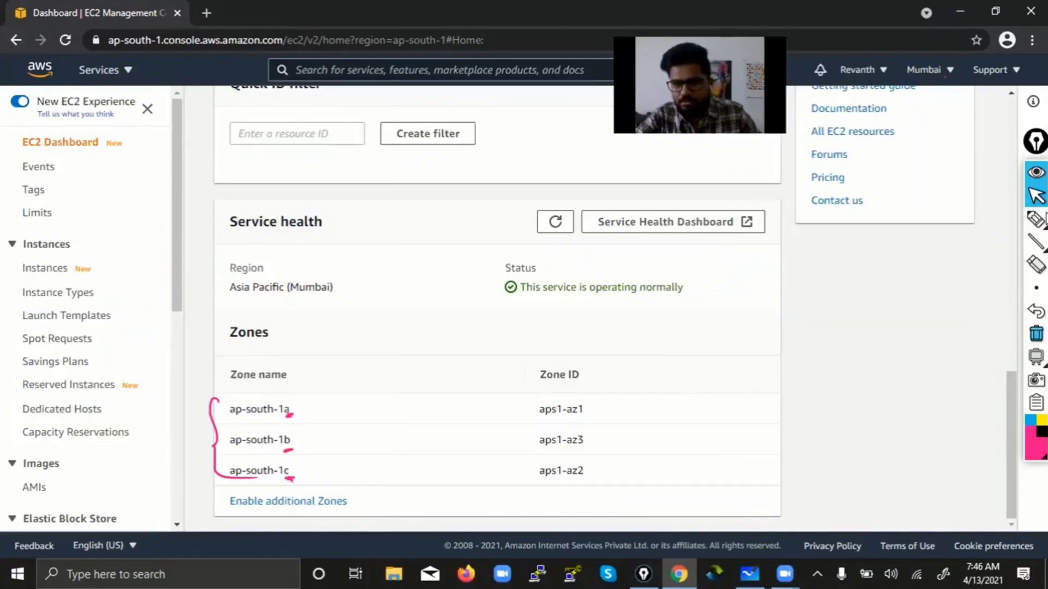
left_click(1036, 334)
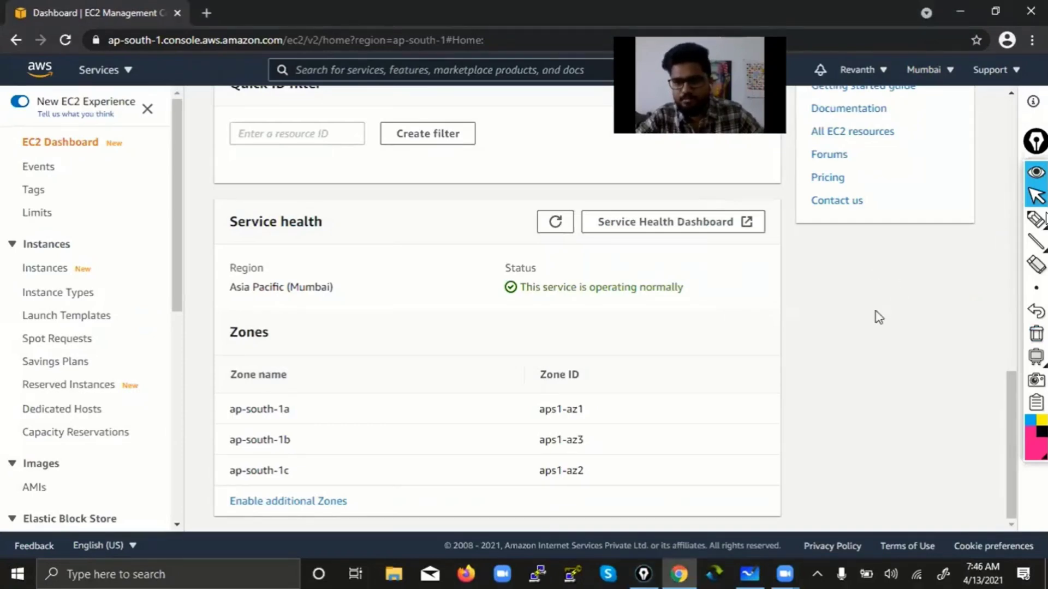
Step: Dismiss the Microsoft SQL Server launch wizard notice in the dashboard's Resources section
scroll(878, 317, "up", 10)
scroll(877, 318, "up", 1)
scroll(877, 317, "down", 2)
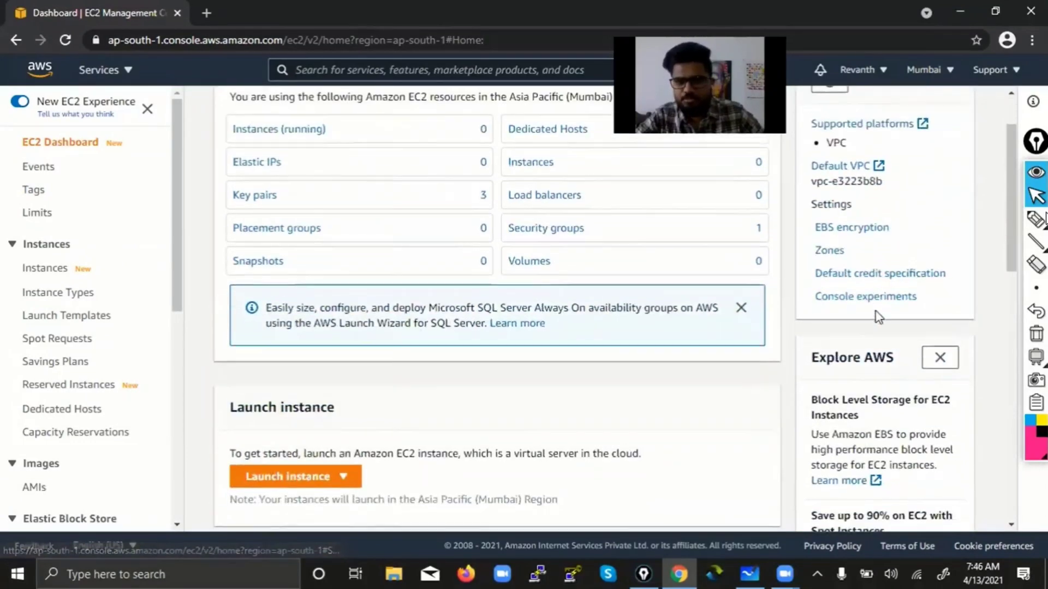
left_click(741, 294)
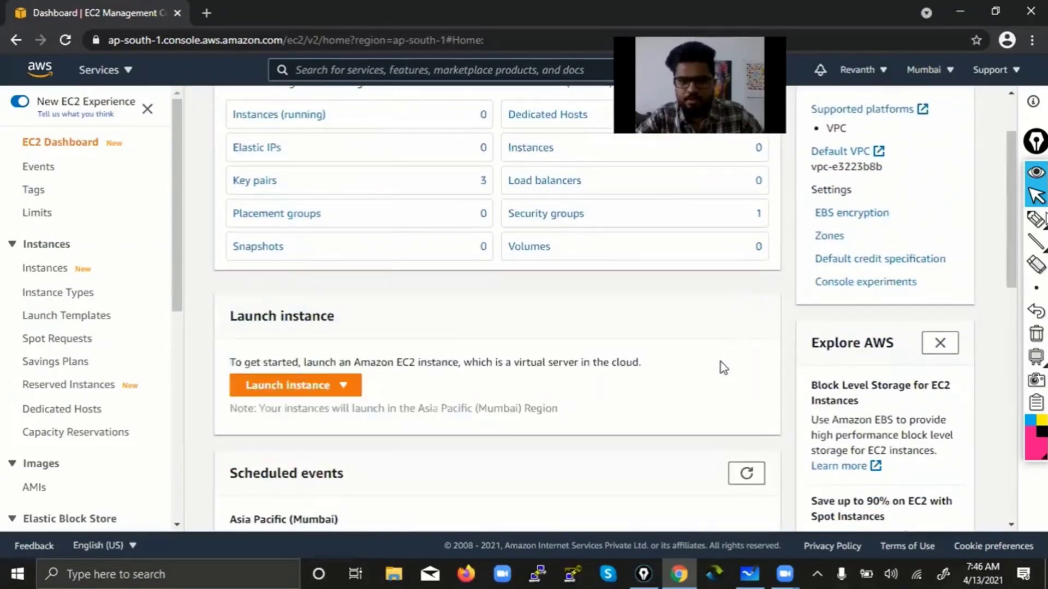
scroll(720, 361, "up", 2)
Step: Look through the list of AWS regions down to South America (São Paulo), then close it
left_click(924, 70)
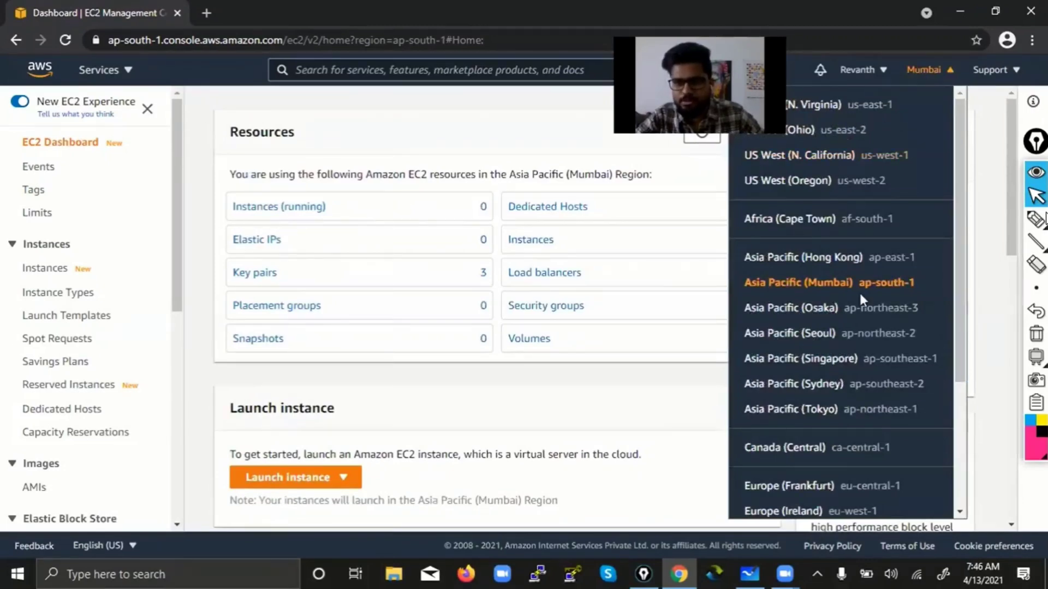
scroll(859, 290, "down", 4)
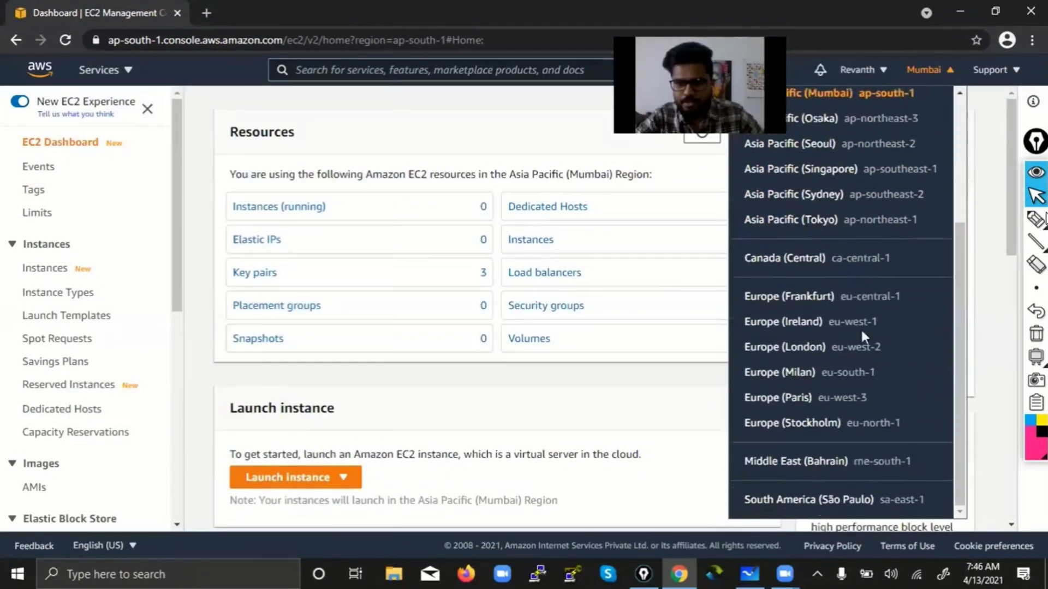
left_click(625, 418)
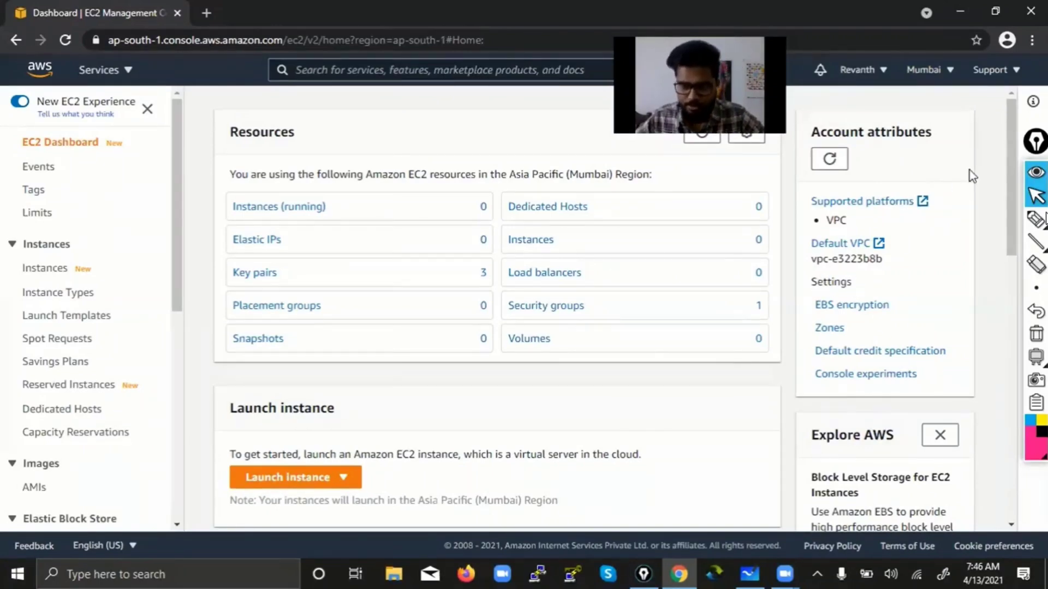
left_click(1039, 218)
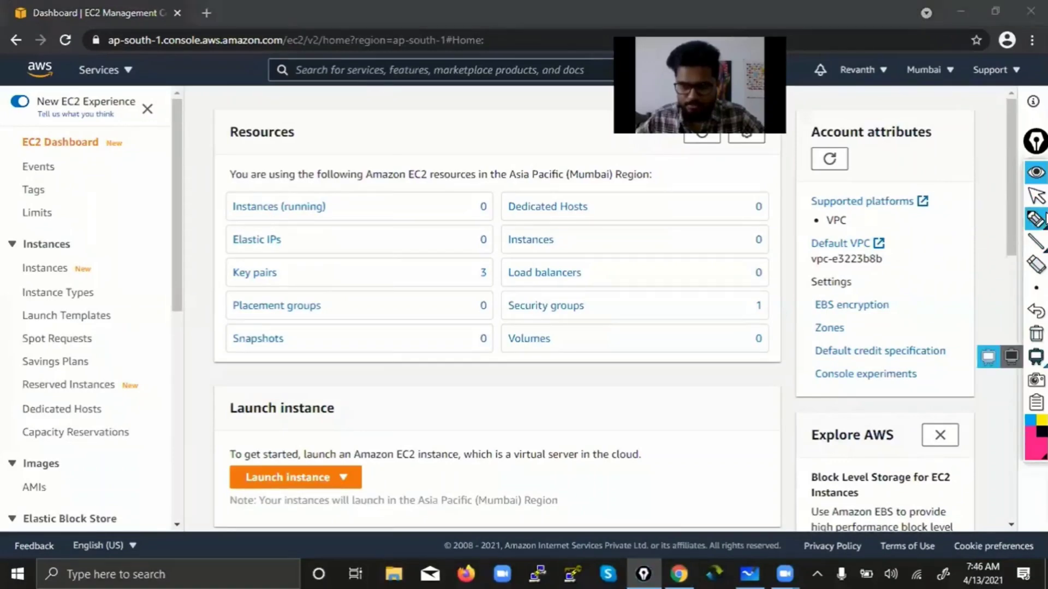
mouse_move(971, 93)
left_mouse_down()
mouse_move(906, 51)
mouse_move(921, 89)
left_mouse_up()
left_click(1037, 334)
left_click(1037, 195)
mouse_move(1042, 218)
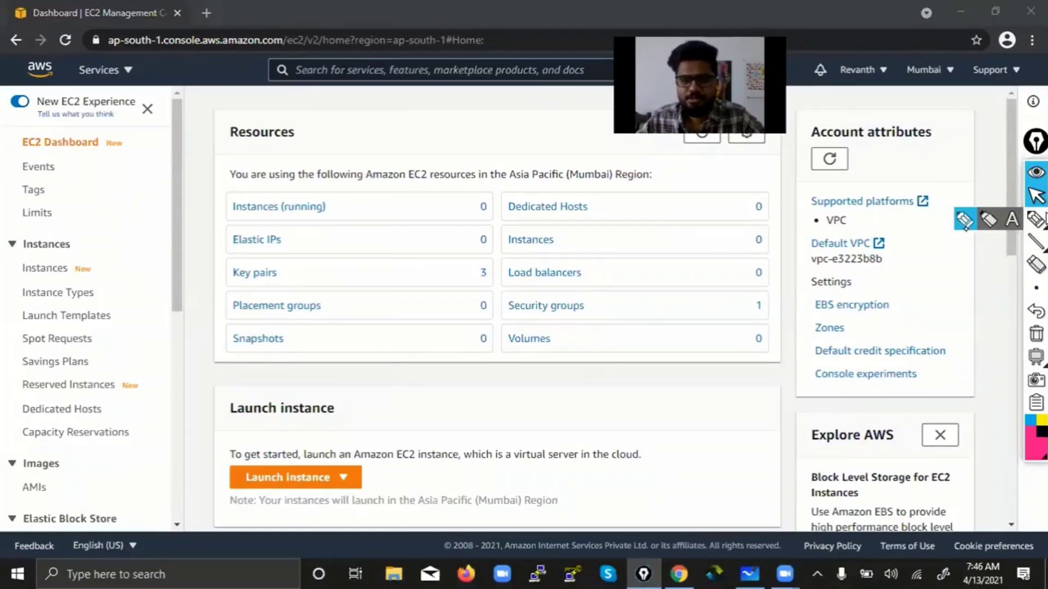
left_click(727, 397)
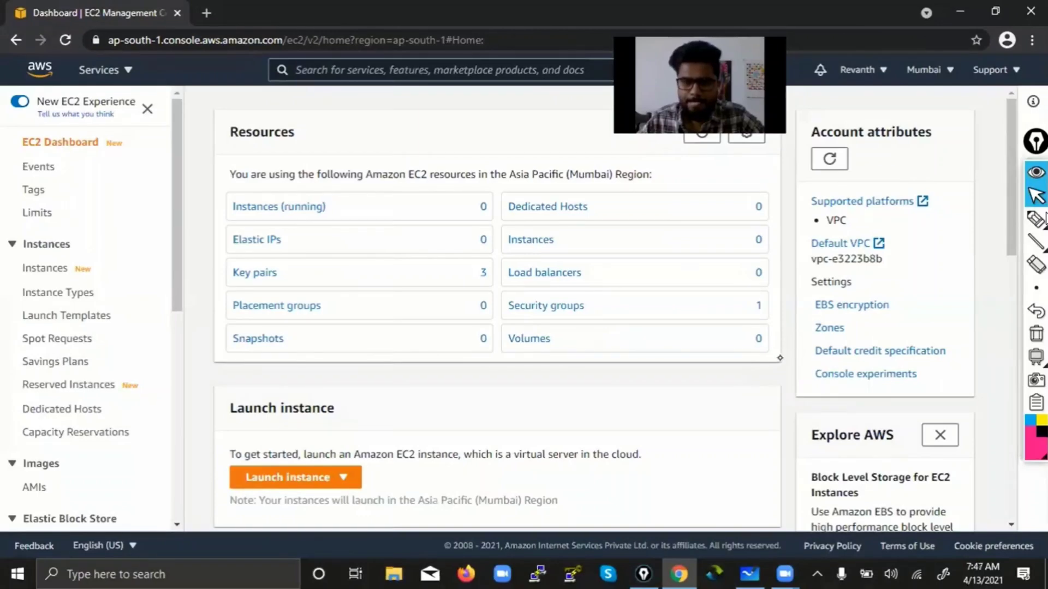
Step: Sketch circles labelled H-1 and H-2 and a box labelled Off over the dashboard, linking both circles to the box with an arrowhead on the H-1 line
left_click(1035, 219)
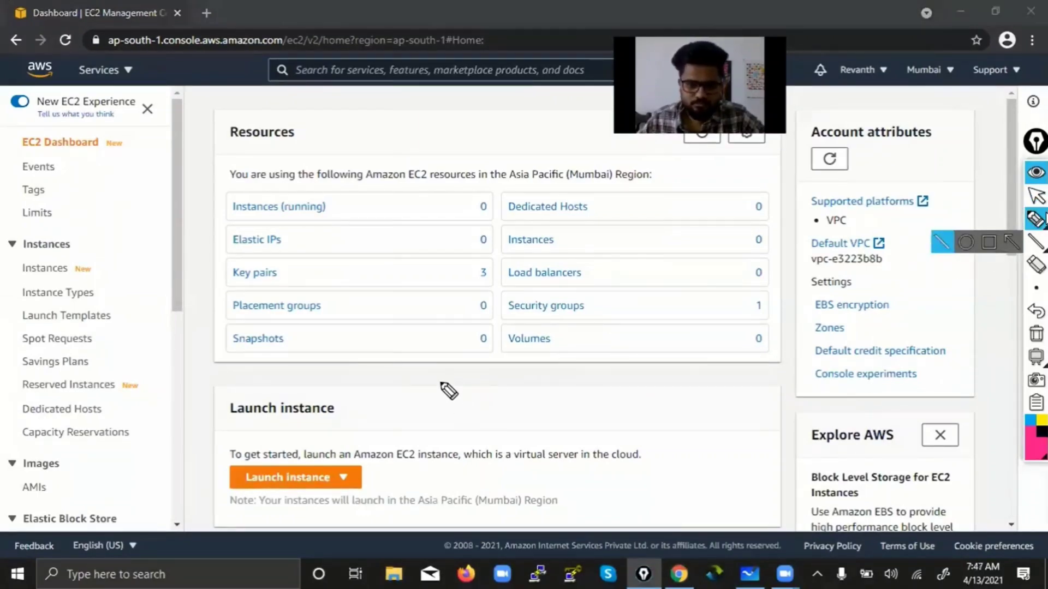
mouse_move(437, 376)
left_mouse_down()
mouse_move(454, 386)
mouse_move(454, 373)
mouse_move(469, 400)
mouse_move(439, 406)
left_mouse_up()
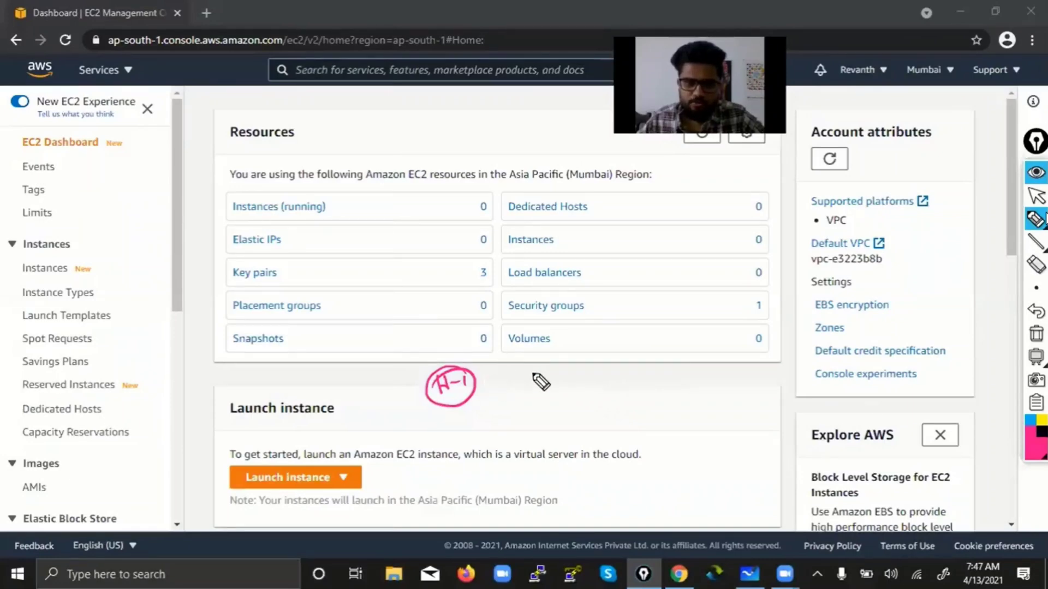
mouse_move(699, 419)
left_mouse_down()
mouse_move(704, 431)
mouse_move(741, 416)
mouse_move(709, 407)
left_mouse_up()
mouse_move(674, 339)
left_mouse_down()
mouse_move(689, 358)
mouse_move(678, 339)
mouse_move(729, 363)
mouse_move(669, 355)
mouse_move(705, 406)
left_mouse_up()
left_click_drag(476, 378, 655, 352)
left_click_drag(546, 356, 544, 381)
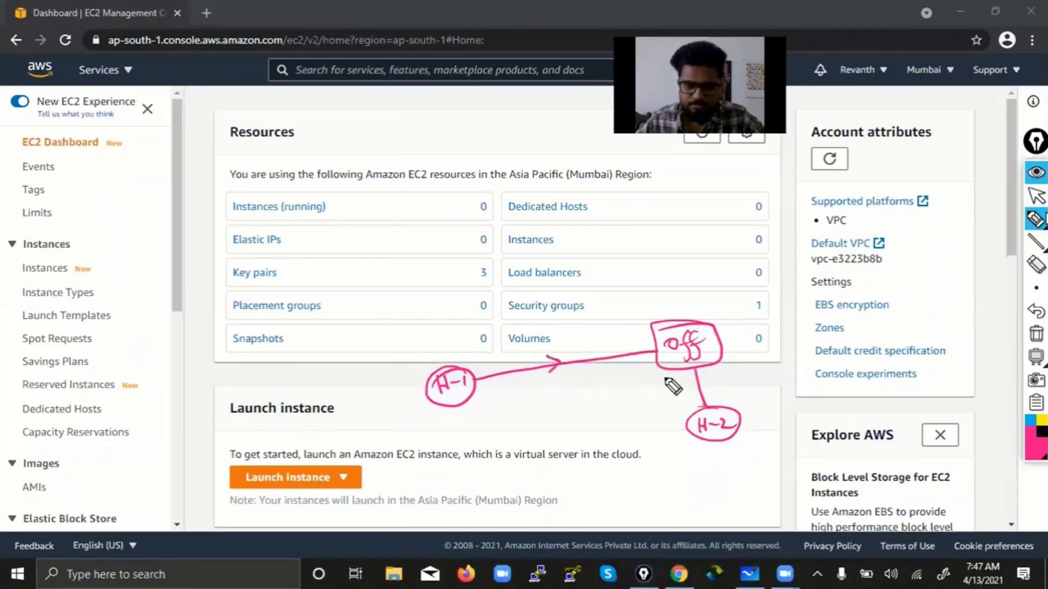
Step: Add an arrowhead to the H-2 line, write "(Near)" beside it, and underline H-1, H-2 and Near
left_click_drag(691, 385, 708, 385)
left_click_drag(713, 435, 728, 436)
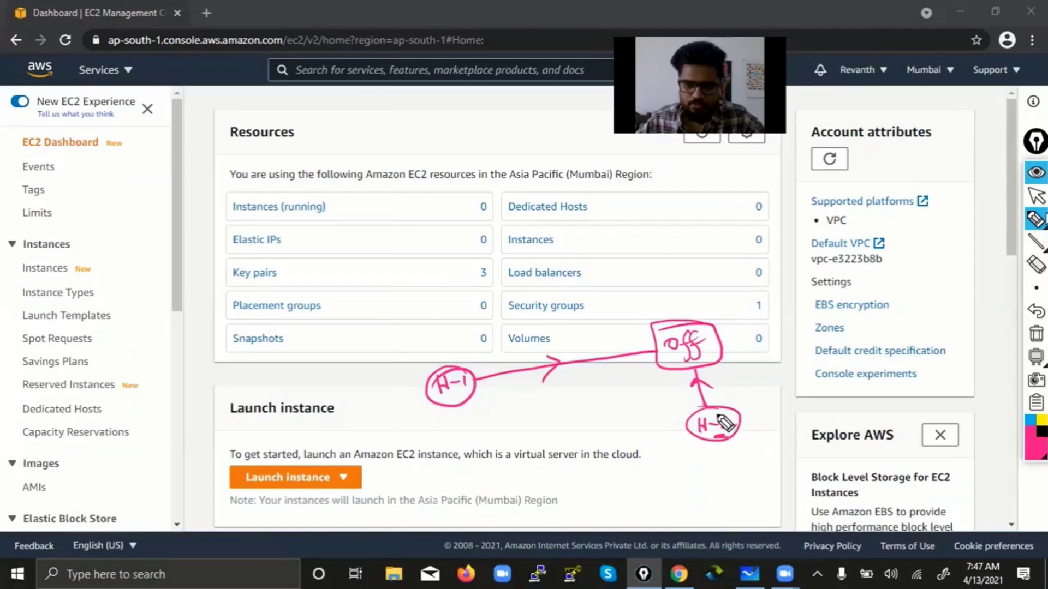
mouse_move(621, 415)
left_mouse_down()
mouse_move(634, 401)
mouse_move(682, 420)
left_mouse_up()
mouse_move(628, 397)
left_mouse_down()
mouse_move(625, 423)
mouse_move(662, 415)
left_mouse_up()
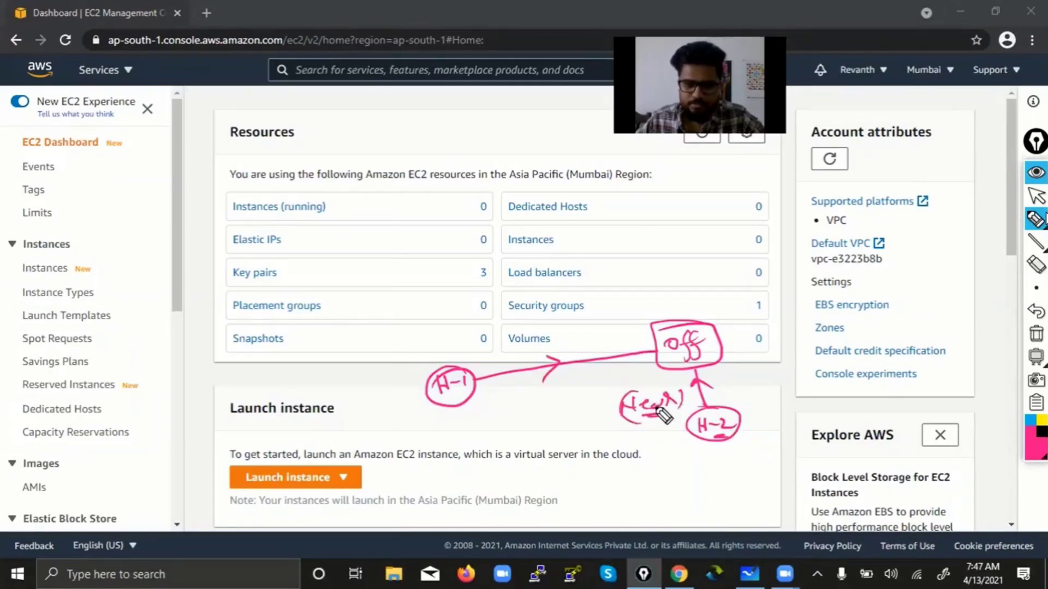
left_click_drag(455, 414, 482, 418)
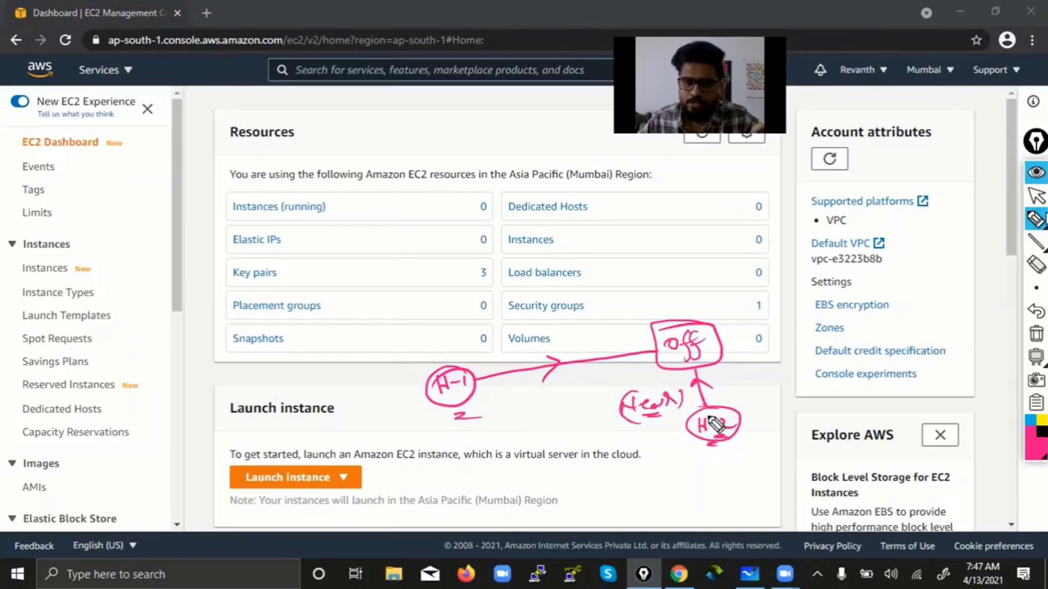
left_click_drag(649, 417, 645, 421)
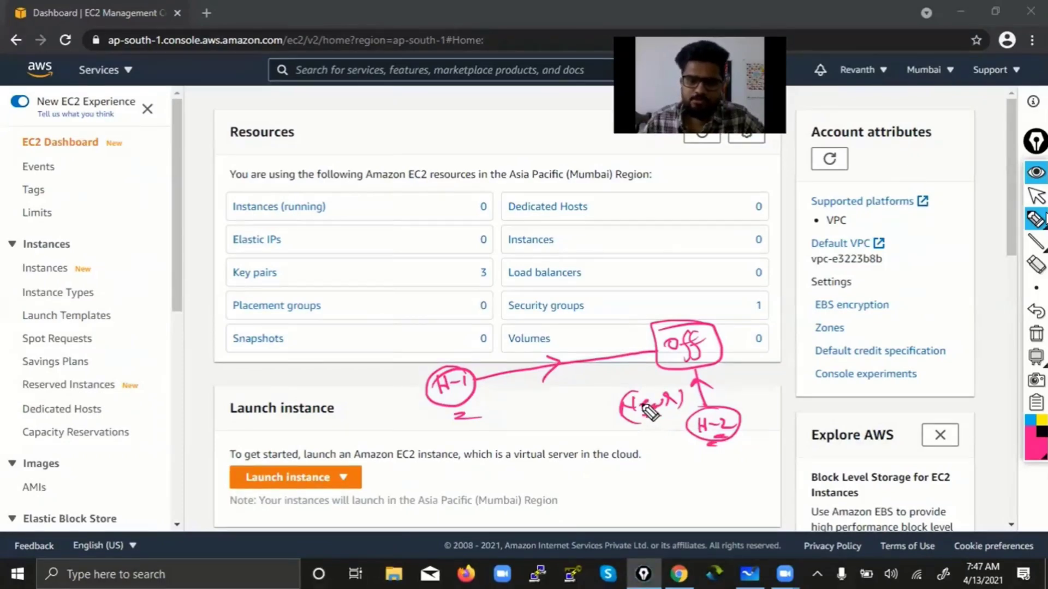
Step: Write a circled 1 with "Late/Delay" above the Off box, underline both words, mark the H-2 line, and switch the pen to black
mouse_move(603, 257)
left_mouse_down()
mouse_move(603, 238)
mouse_move(627, 252)
mouse_move(682, 236)
mouse_move(689, 246)
mouse_move(729, 238)
mouse_move(755, 250)
left_mouse_up()
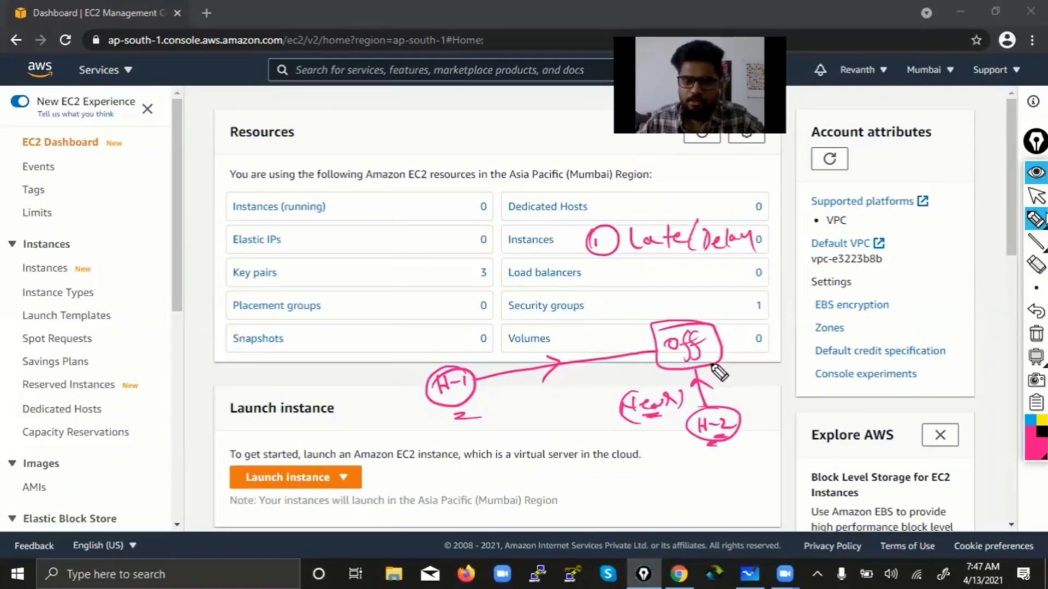
left_click_drag(694, 393, 721, 391)
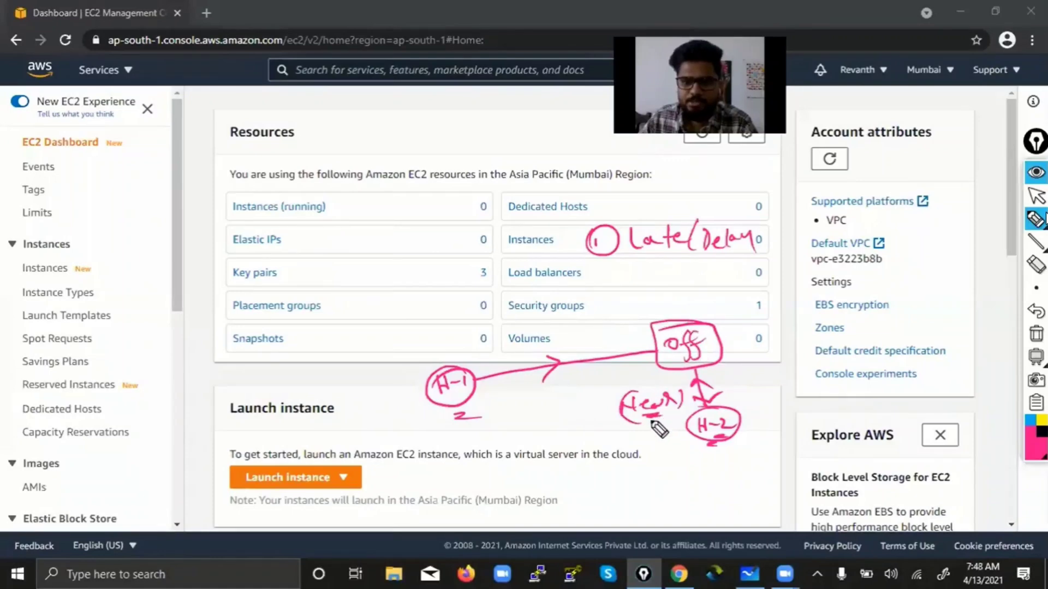
left_click_drag(650, 261, 735, 257)
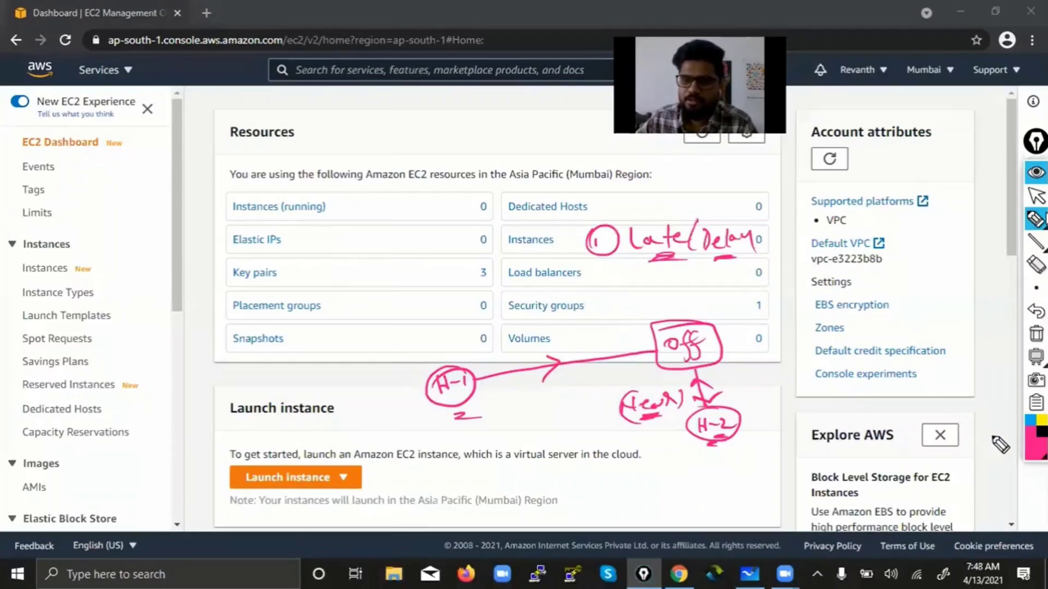
left_click(1042, 431)
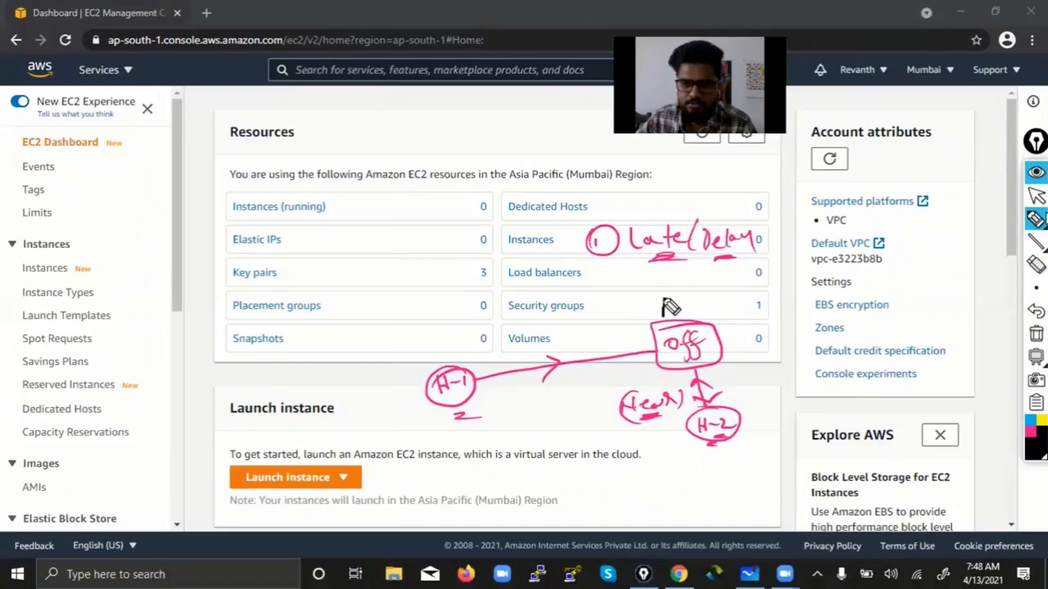
Step: Write "(Mumbai)" above the Off box, add circled labels US beside H-1 and IN beside H-2, and circle the Mumbai label
mouse_move(681, 309)
left_mouse_down()
mouse_move(709, 306)
mouse_move(693, 299)
mouse_move(695, 323)
mouse_move(701, 313)
mouse_move(682, 314)
left_mouse_up()
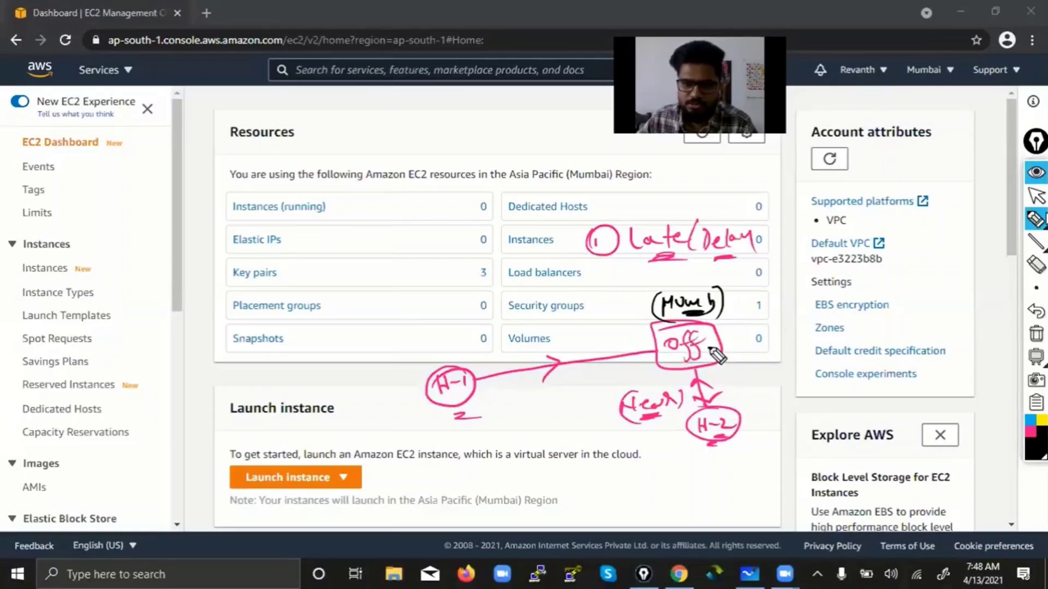
mouse_move(710, 349)
left_mouse_down()
mouse_move(680, 349)
mouse_move(690, 341)
left_mouse_up()
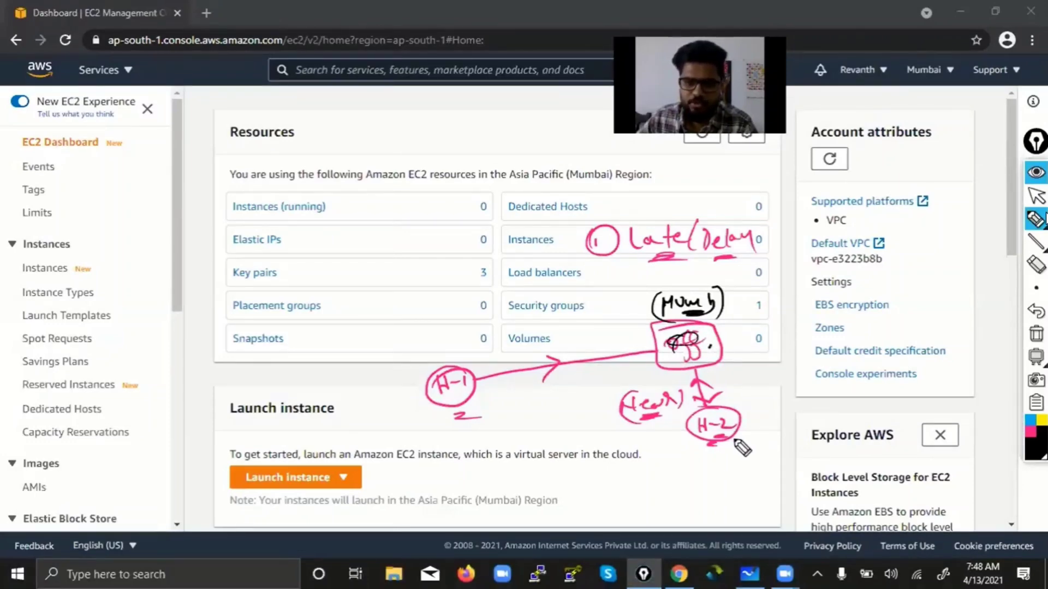
mouse_move(396, 374)
left_mouse_down()
mouse_move(408, 375)
mouse_move(403, 388)
mouse_move(384, 398)
left_mouse_up()
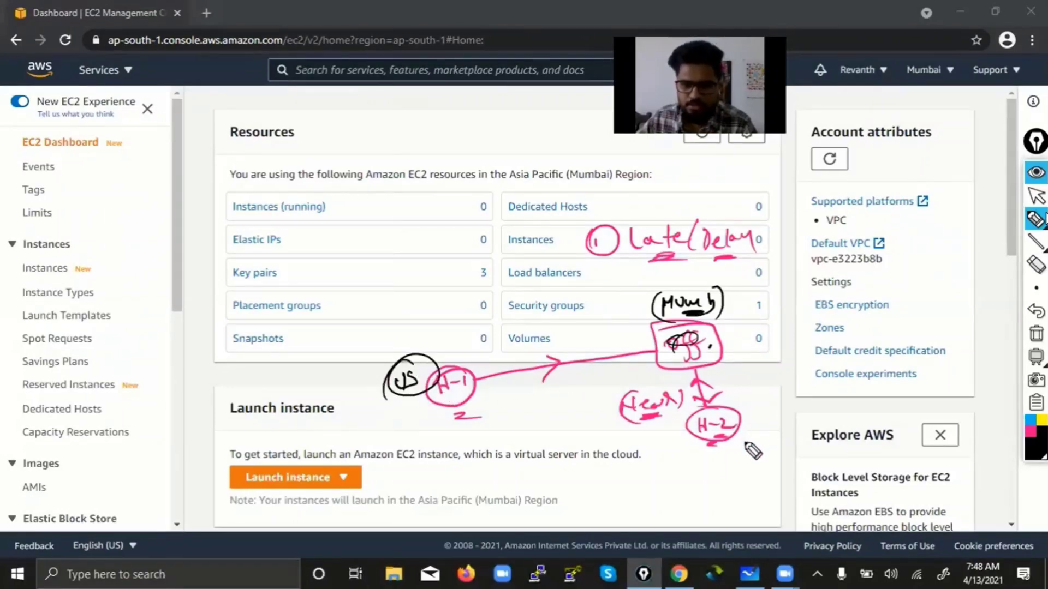
mouse_move(743, 443)
left_mouse_down()
mouse_move(758, 431)
mouse_move(722, 427)
left_mouse_up()
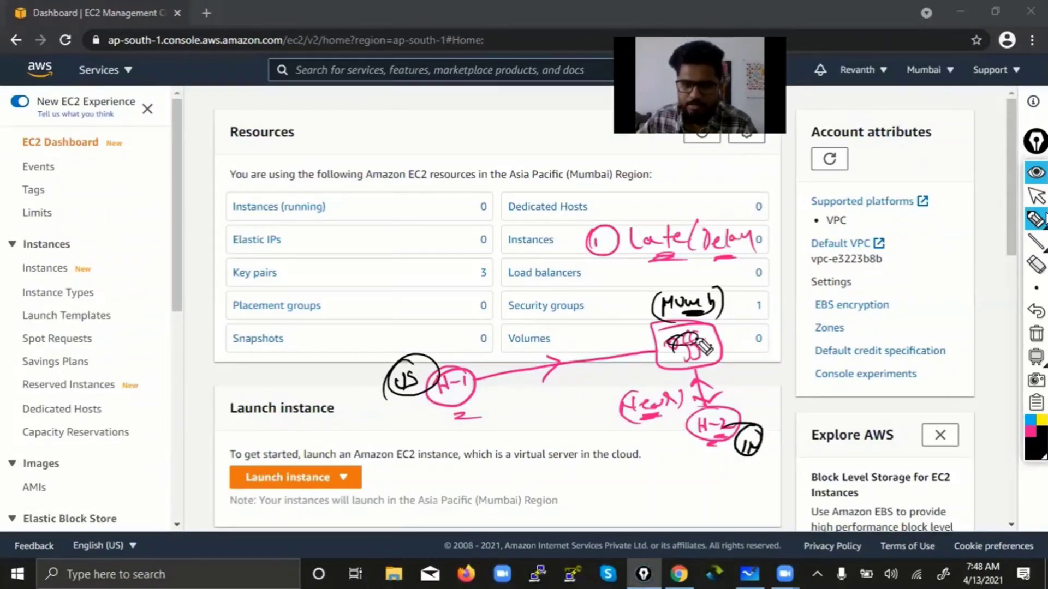
mouse_move(713, 307)
left_mouse_down()
mouse_move(719, 295)
mouse_move(721, 327)
mouse_move(748, 306)
mouse_move(780, 303)
mouse_move(710, 271)
mouse_move(720, 323)
left_mouse_up()
left_click(711, 310)
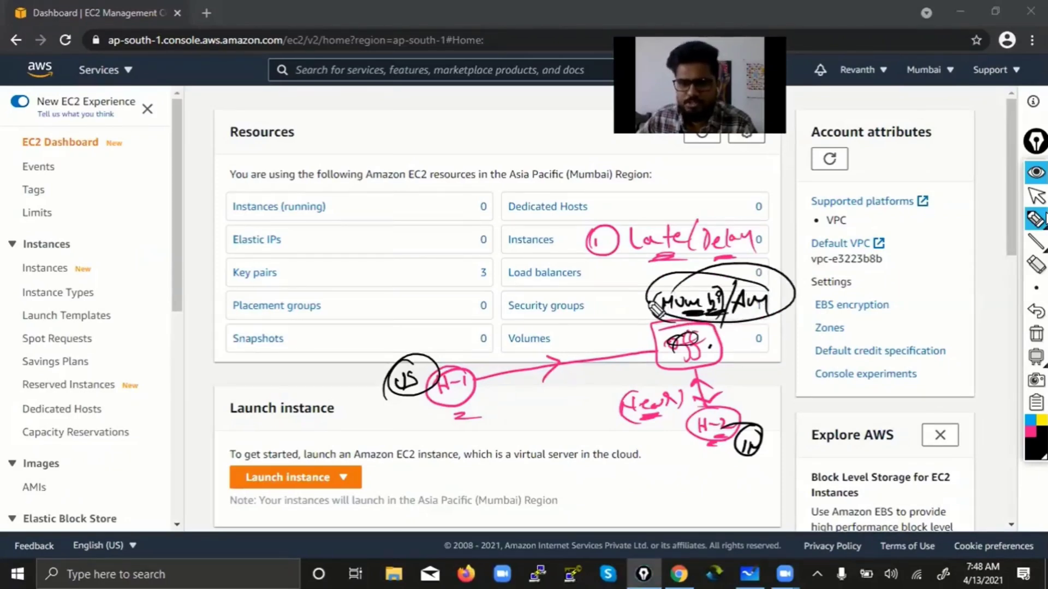
Step: Draw arrows from the Mumbai label to IN and US, an upward arrow from the US line, and a circled I beside Mumbai
left_click_drag(755, 322, 752, 408)
mouse_move(645, 299)
left_mouse_down()
mouse_move(431, 353)
mouse_move(415, 347)
left_mouse_up()
mouse_move(467, 306)
left_mouse_down()
mouse_move(451, 343)
mouse_move(490, 336)
mouse_move(466, 316)
mouse_move(434, 128)
mouse_move(477, 148)
left_mouse_up()
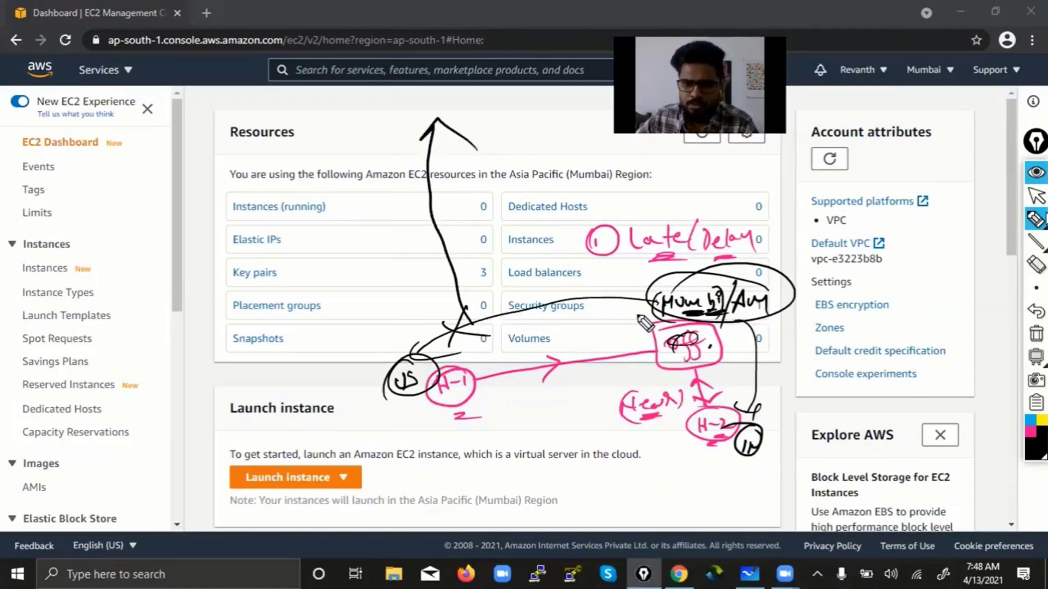
mouse_move(618, 274)
left_mouse_down()
mouse_move(634, 291)
mouse_move(604, 276)
mouse_move(647, 266)
left_mouse_up()
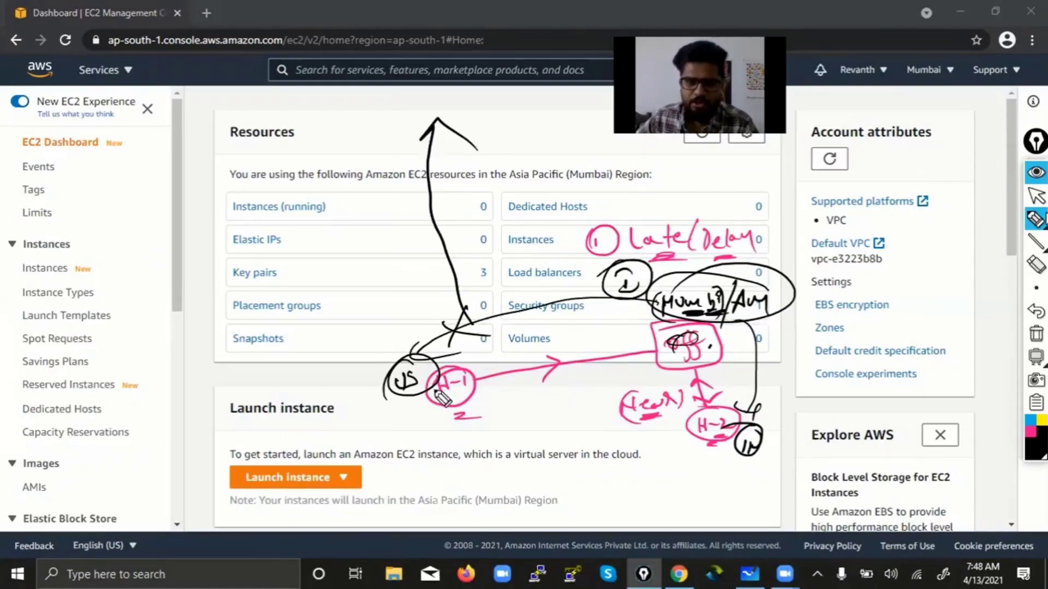
Step: In pink, write a circled EC2 above US, connect it to the circled I with arrows labelled "Delay", and draw a linked IN and EC2 pair
left_click(1031, 432)
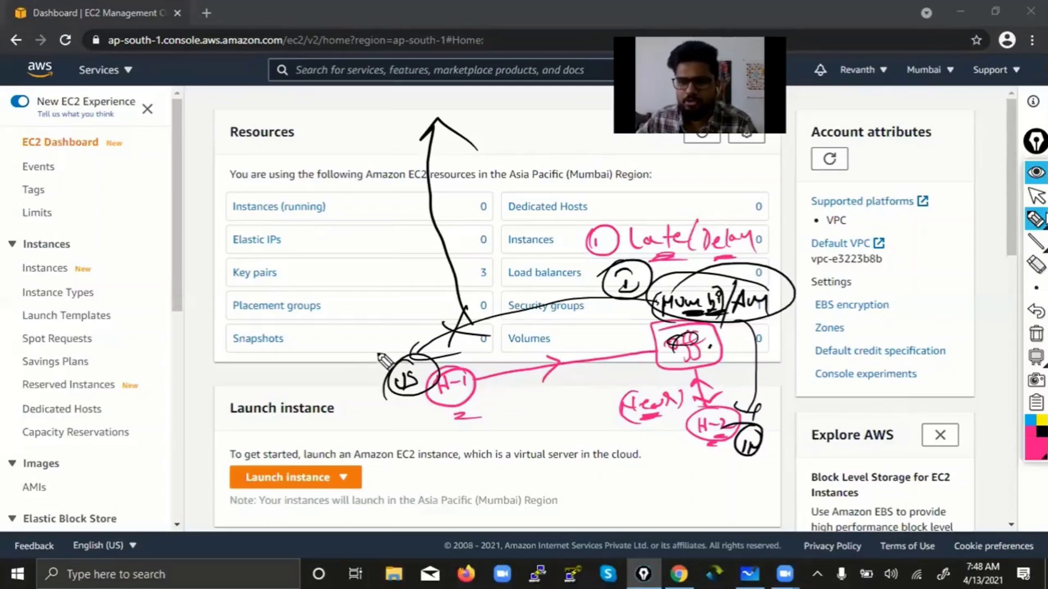
left_click(349, 344)
mouse_move(350, 345)
left_mouse_down()
mouse_move(376, 333)
mouse_move(349, 326)
left_mouse_up()
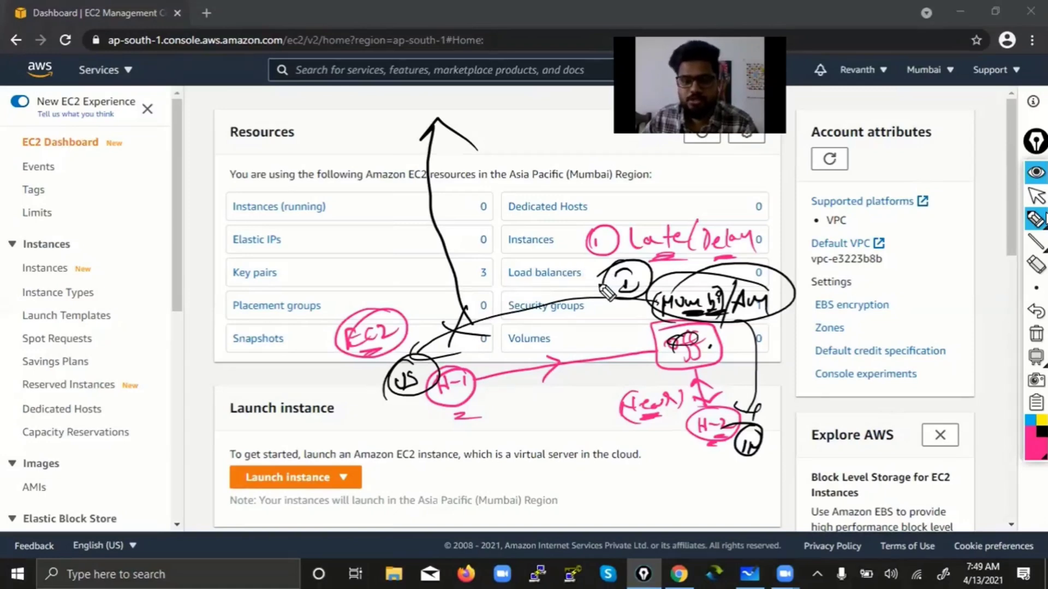
mouse_move(605, 279)
left_mouse_down()
mouse_move(532, 278)
mouse_move(408, 307)
left_mouse_up()
mouse_move(352, 263)
left_mouse_down()
mouse_move(376, 278)
mouse_move(419, 280)
mouse_move(416, 293)
left_mouse_up()
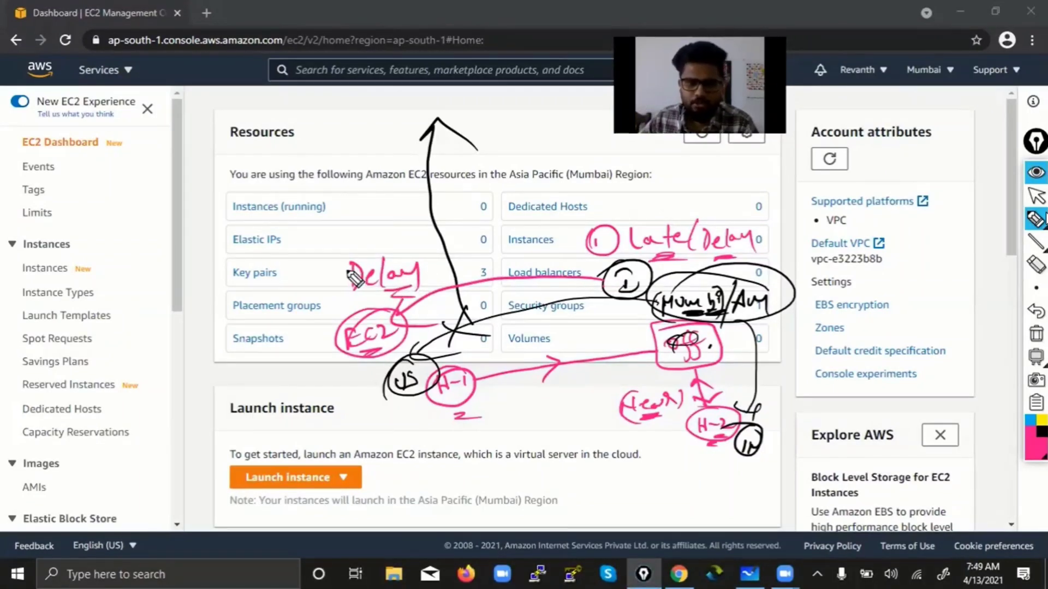
mouse_move(617, 293)
left_mouse_down()
mouse_move(560, 278)
mouse_move(485, 281)
mouse_move(403, 327)
mouse_move(546, 331)
mouse_move(622, 295)
mouse_move(604, 317)
left_mouse_up()
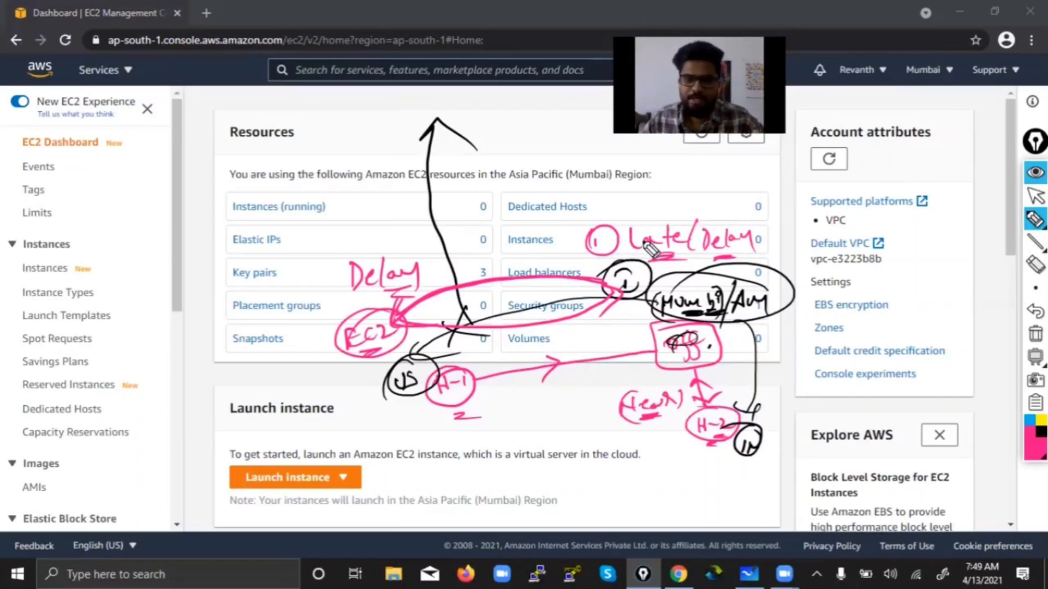
mouse_move(675, 474)
left_mouse_down()
mouse_move(703, 491)
mouse_move(731, 483)
mouse_move(760, 502)
mouse_move(774, 485)
mouse_move(792, 498)
mouse_move(753, 480)
left_mouse_up()
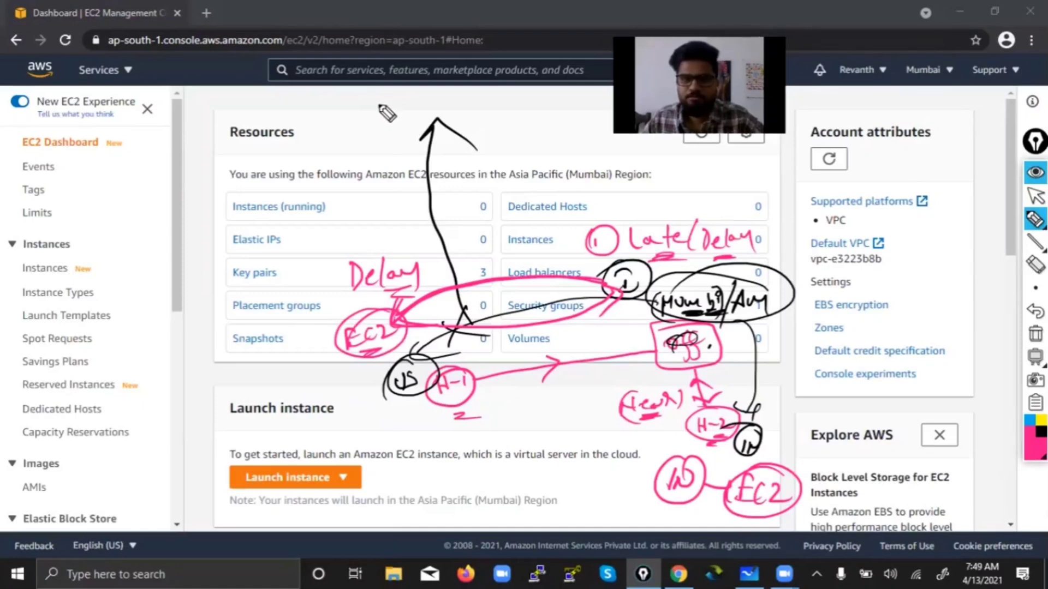
Step: Write "Latency" in quotation marks above the diagram and "Distance" beneath it, underlining both words
mouse_move(378, 110)
left_mouse_down()
mouse_move(390, 131)
mouse_move(424, 124)
mouse_move(434, 101)
mouse_move(443, 115)
mouse_move(537, 117)
mouse_move(460, 132)
left_mouse_up()
mouse_move(334, 94)
left_mouse_down()
mouse_move(355, 123)
mouse_move(407, 152)
mouse_move(550, 148)
left_mouse_up()
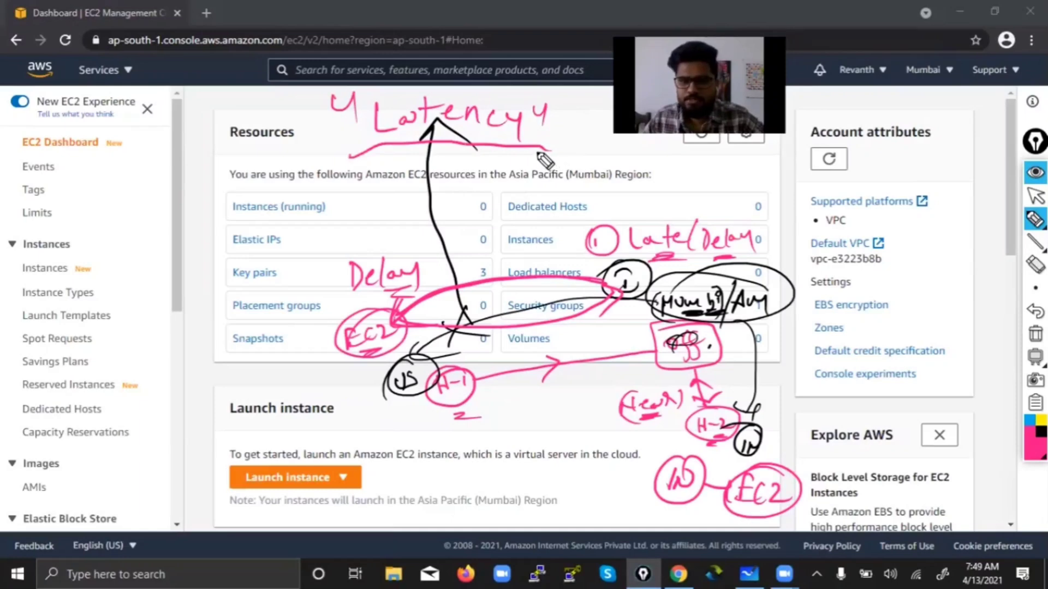
left_click_drag(396, 134, 470, 131)
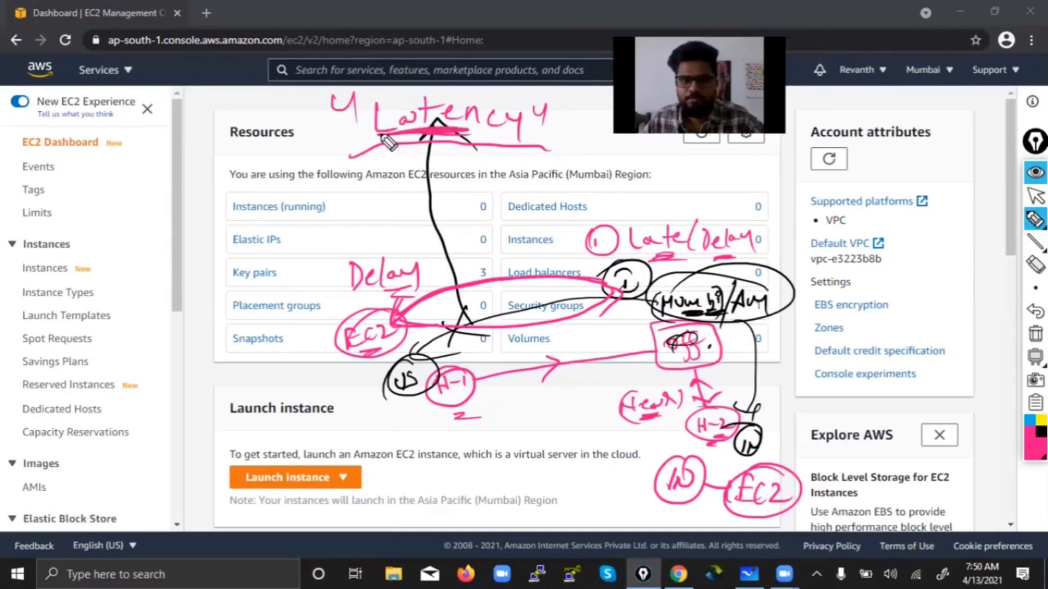
mouse_move(439, 189)
left_mouse_down()
mouse_move(440, 211)
mouse_move(460, 198)
mouse_move(571, 191)
left_mouse_up()
left_click_drag(483, 223, 526, 223)
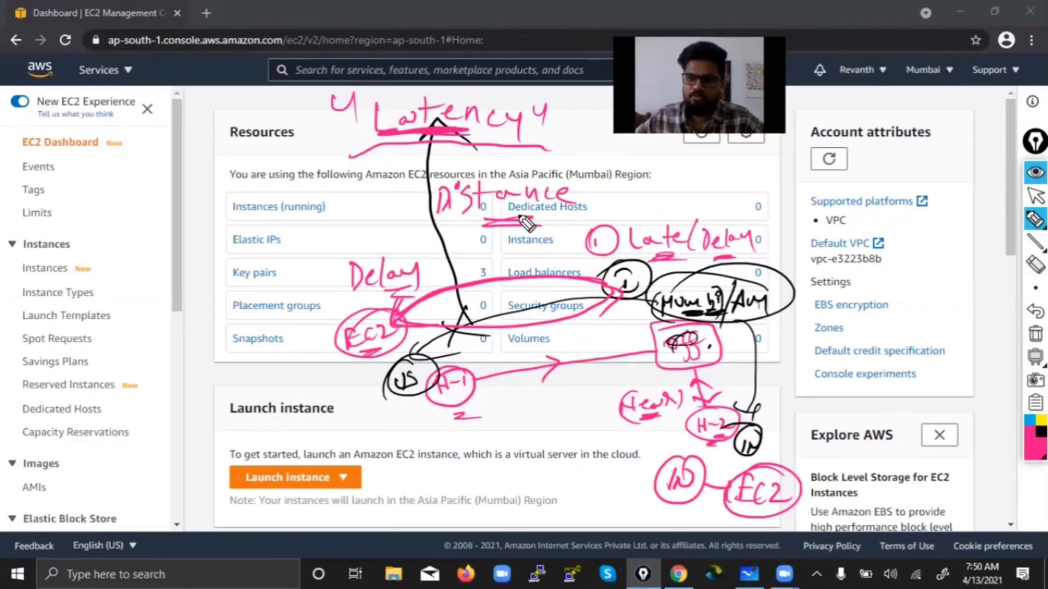
Step: Switch the pen to black, write "NO" before Latency and underline the phrase
left_click(1038, 432)
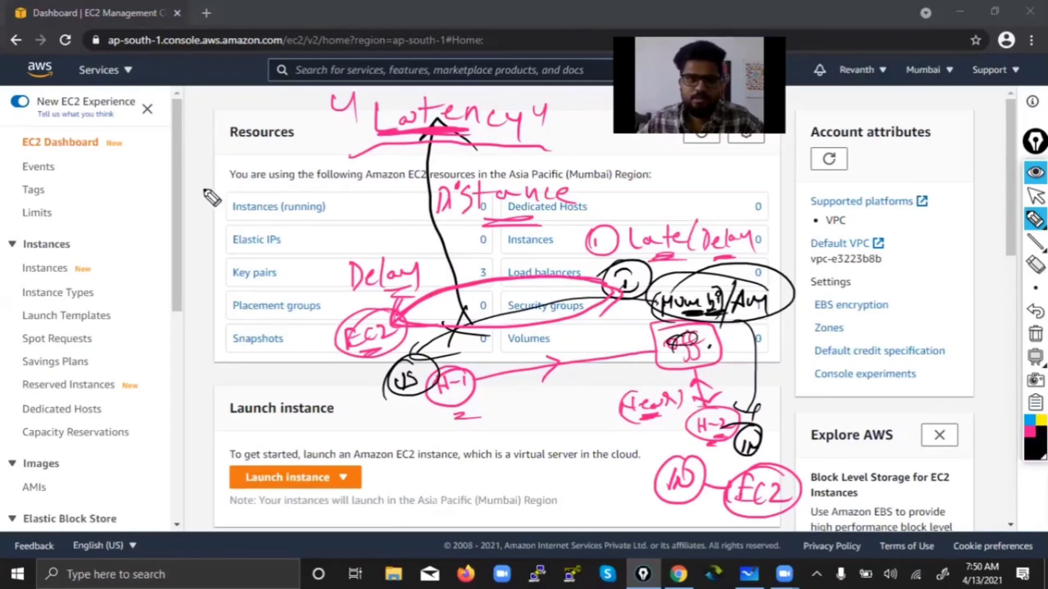
mouse_move(259, 145)
left_mouse_down()
mouse_move(254, 162)
mouse_move(281, 135)
left_mouse_up()
mouse_move(289, 136)
left_mouse_down()
mouse_move(297, 155)
mouse_move(291, 136)
left_mouse_up()
mouse_move(318, 141)
left_mouse_down()
mouse_move(358, 131)
mouse_move(281, 171)
mouse_move(433, 151)
left_mouse_up()
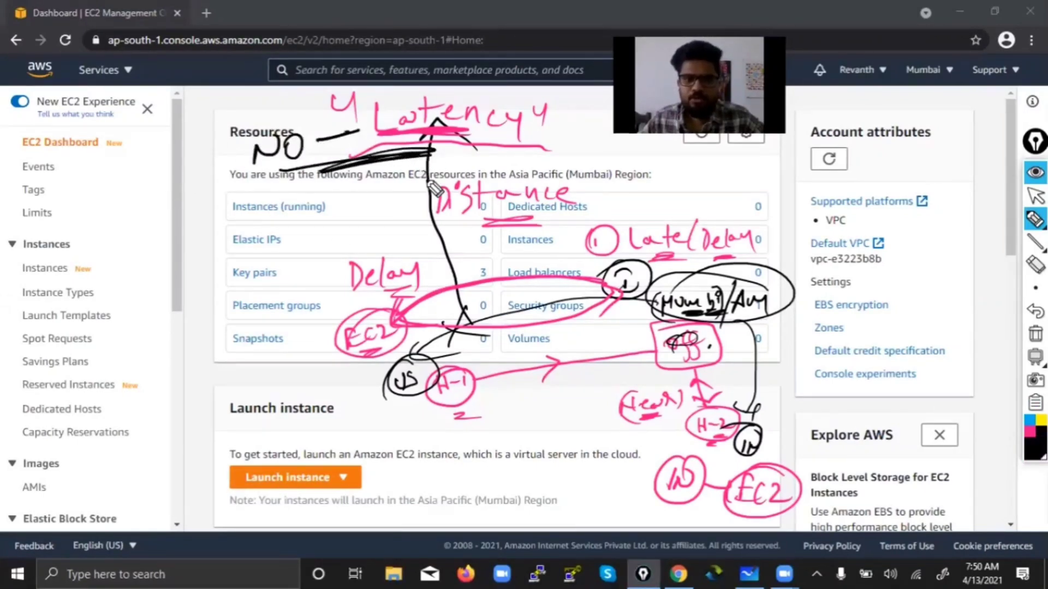
Step: Write "Less Latency" over the navigation pane in quotation marks, underline both words, and bracket the NO Latency phrase
mouse_move(101, 231)
left_mouse_down()
mouse_move(121, 258)
mouse_move(142, 258)
left_mouse_up()
mouse_move(149, 215)
left_mouse_down()
mouse_move(164, 240)
mouse_move(175, 225)
mouse_move(211, 240)
mouse_move(223, 260)
left_mouse_up()
mouse_move(107, 180)
left_mouse_down()
mouse_move(125, 210)
mouse_move(162, 194)
mouse_move(143, 203)
left_mouse_up()
left_click_drag(181, 175, 167, 205)
mouse_move(245, 116)
left_mouse_down()
mouse_move(228, 143)
mouse_move(328, 201)
left_mouse_up()
left_click_drag(540, 88, 528, 162)
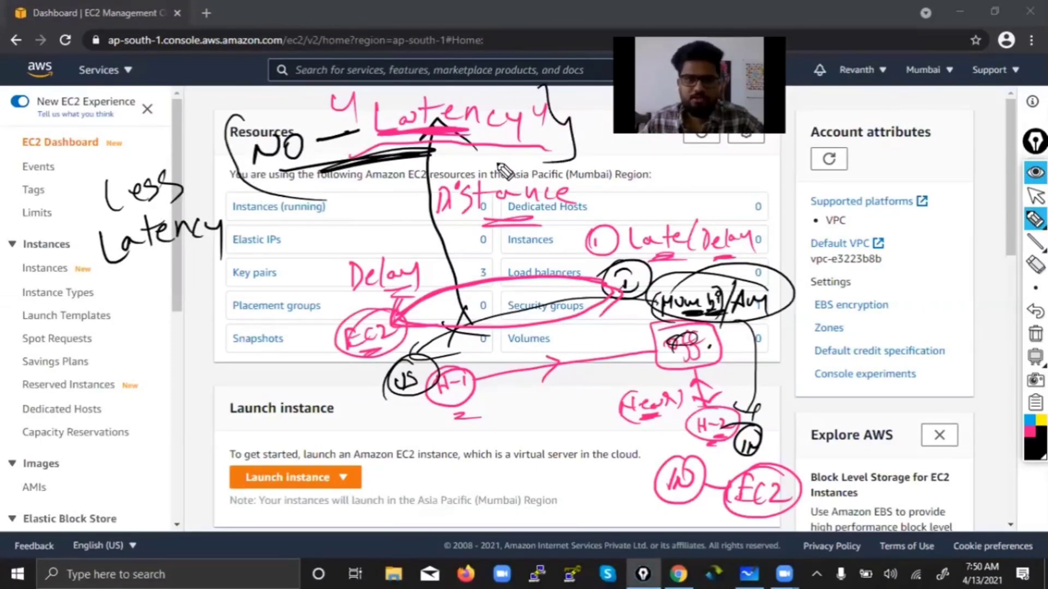
left_click_drag(88, 170, 116, 175)
left_click_drag(247, 218, 252, 246)
left_click_drag(144, 257, 174, 261)
left_click_drag(142, 205, 167, 201)
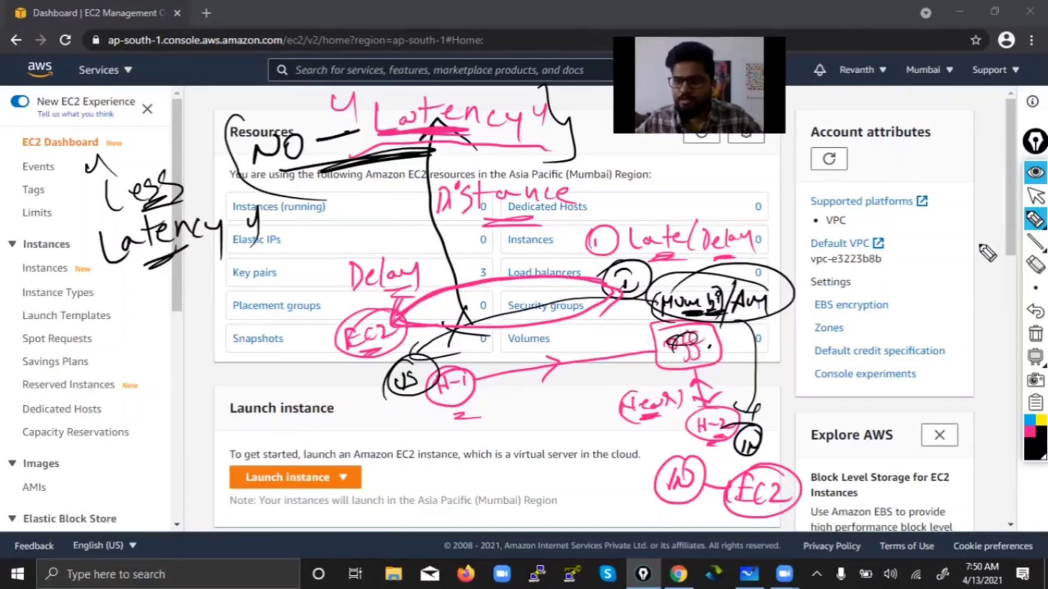
Step: Circle and underline the Mumbai region in pink, underline Latency in the Less Latency note, and clear all annotations
mouse_move(913, 84)
left_mouse_down()
mouse_move(906, 124)
mouse_move(958, 78)
left_mouse_up()
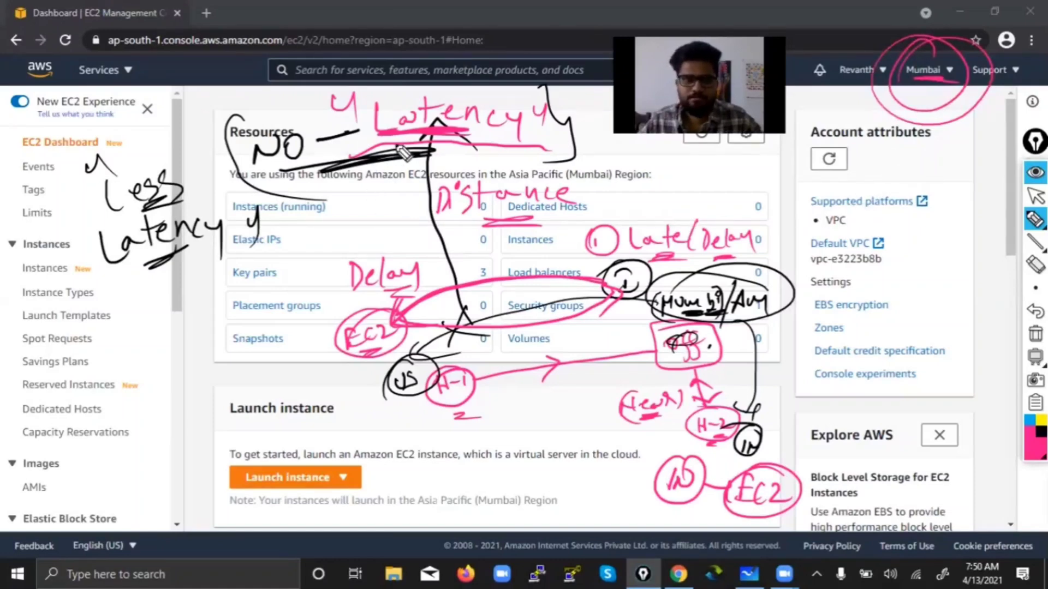
left_click_drag(154, 264, 203, 246)
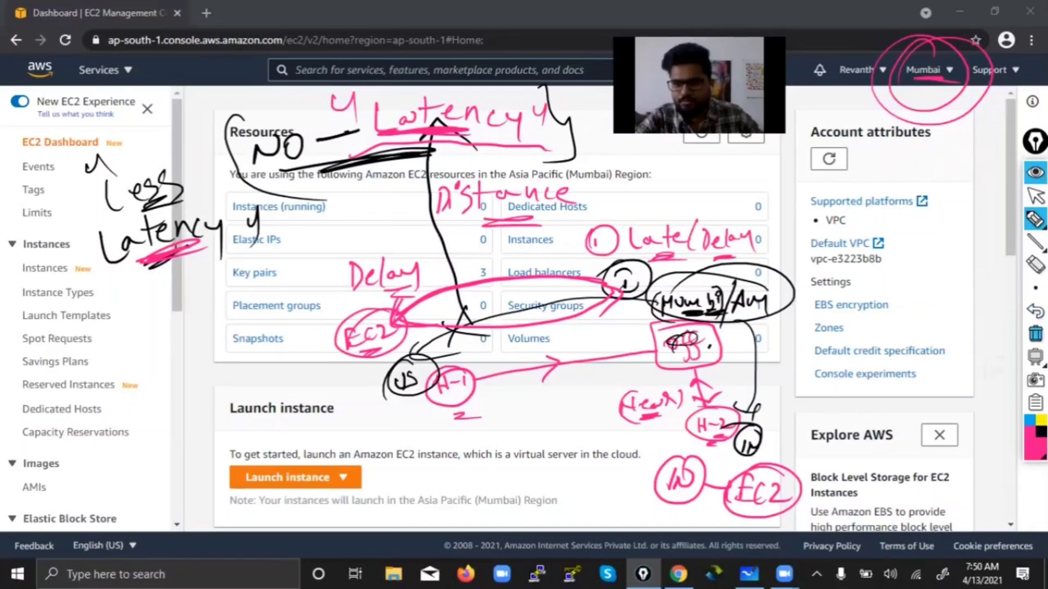
left_click(1035, 334)
left_click(1036, 196)
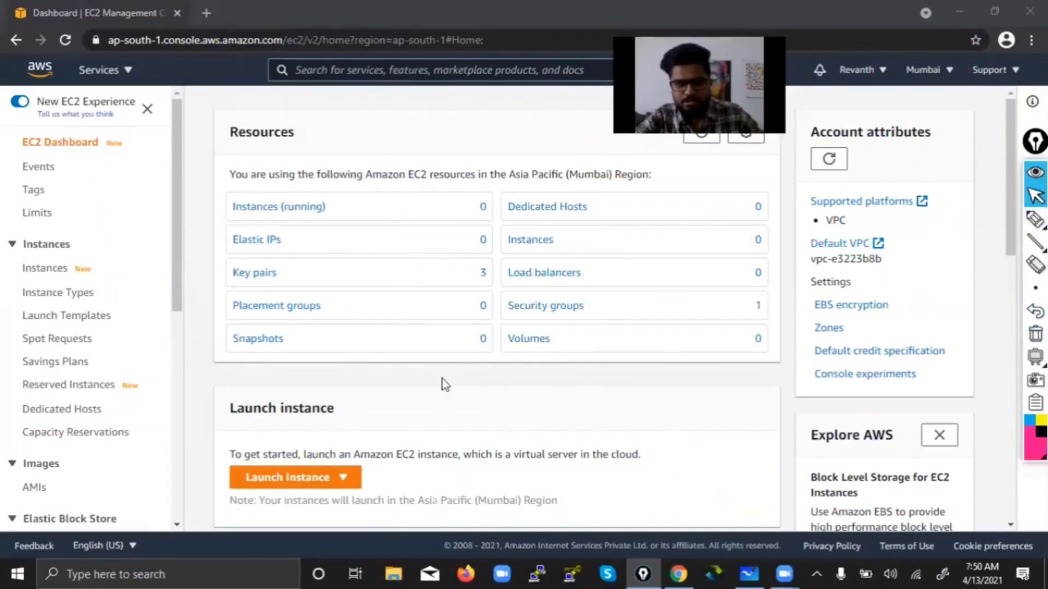
Step: Circle the Launch instance option on the dashboard in pink, and clear the annotation
left_click(304, 480)
left_click(304, 480)
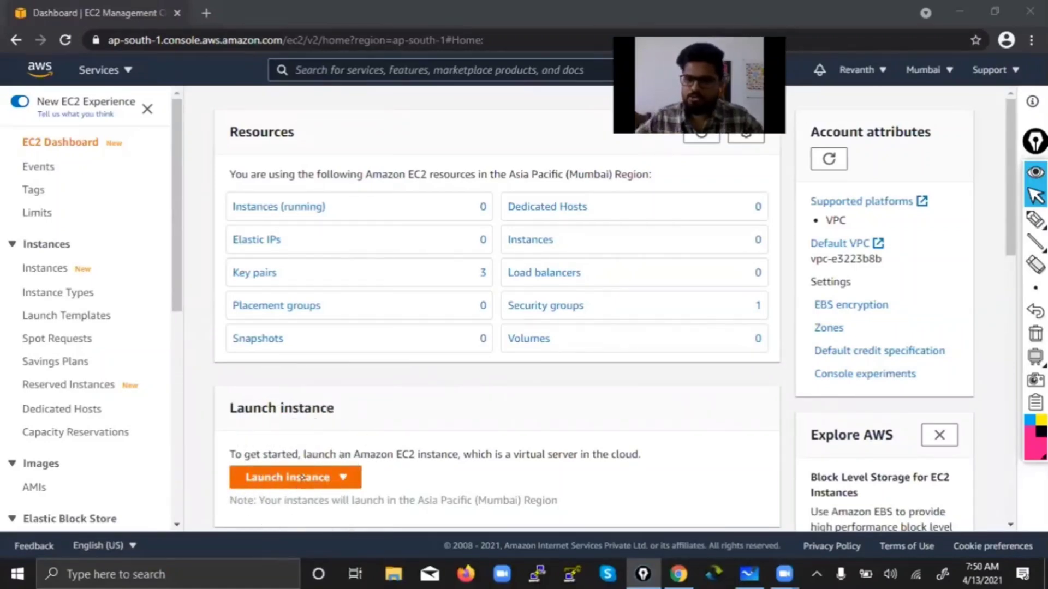
left_click(1033, 218)
mouse_move(273, 453)
left_mouse_down()
mouse_move(369, 485)
mouse_move(197, 505)
left_mouse_up()
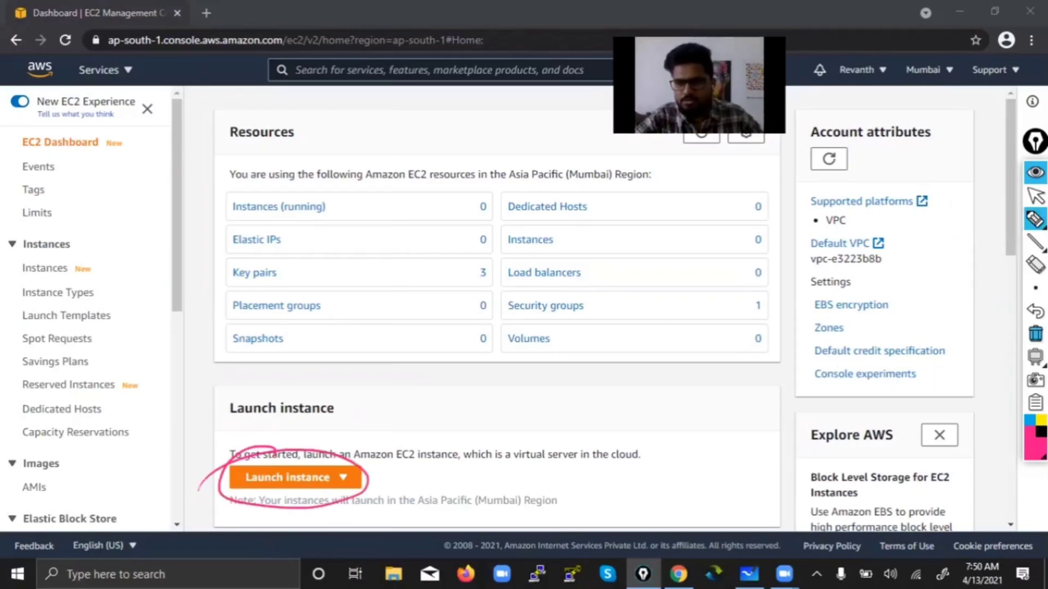
left_click(1035, 334)
left_click(1036, 195)
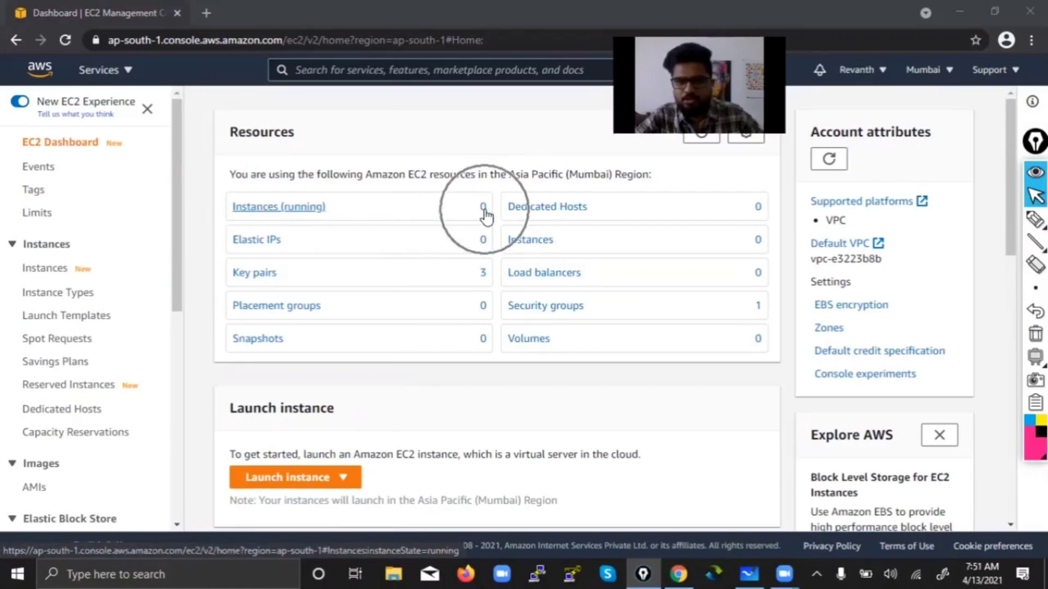
Step: Open the list of running instances from the dashboard resources
left_click(256, 208)
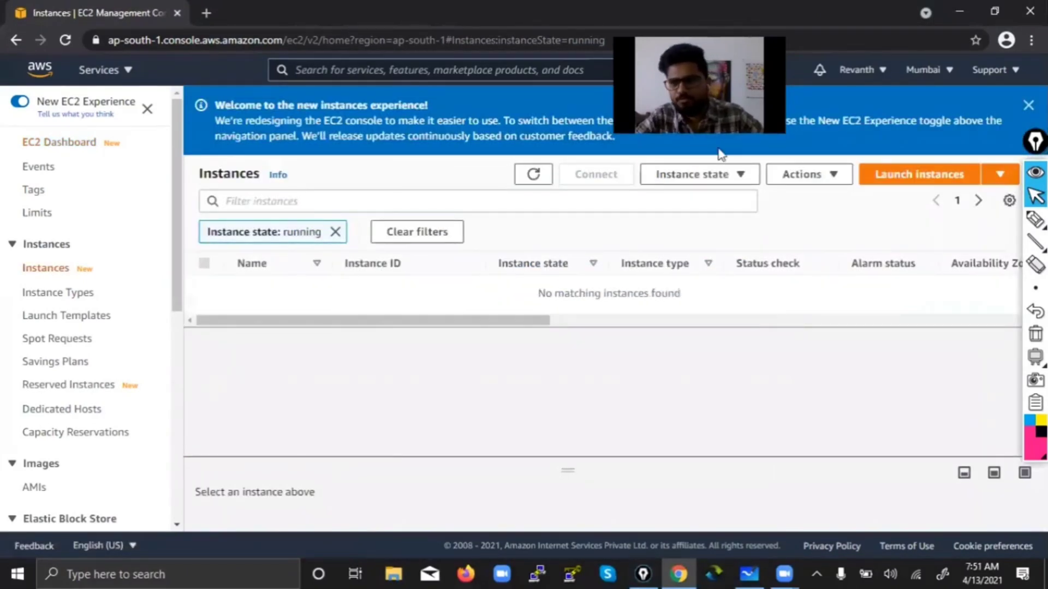
scroll(486, 258, "down", 2)
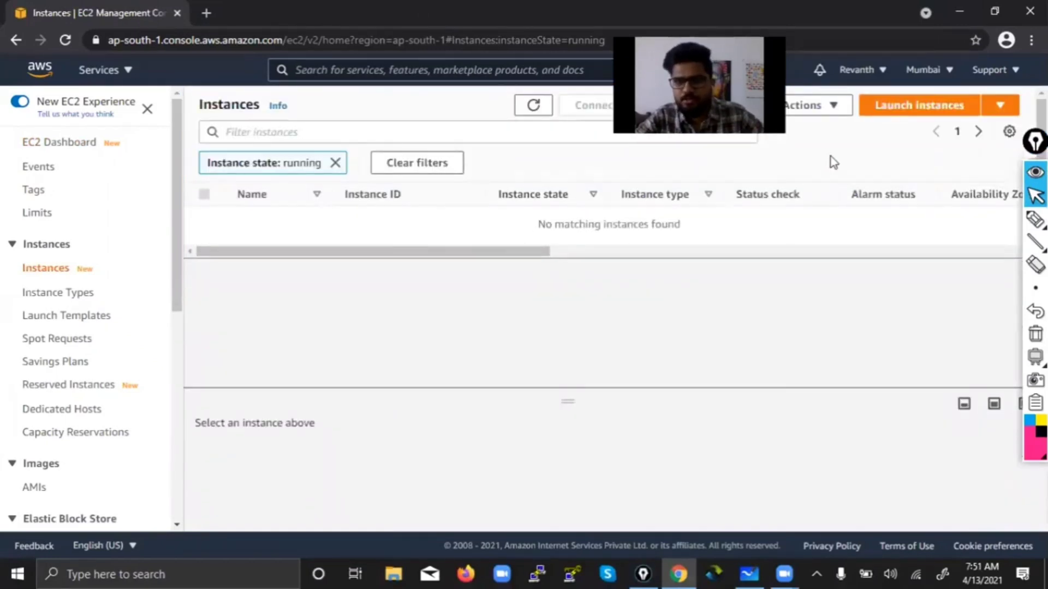
left_click(937, 109)
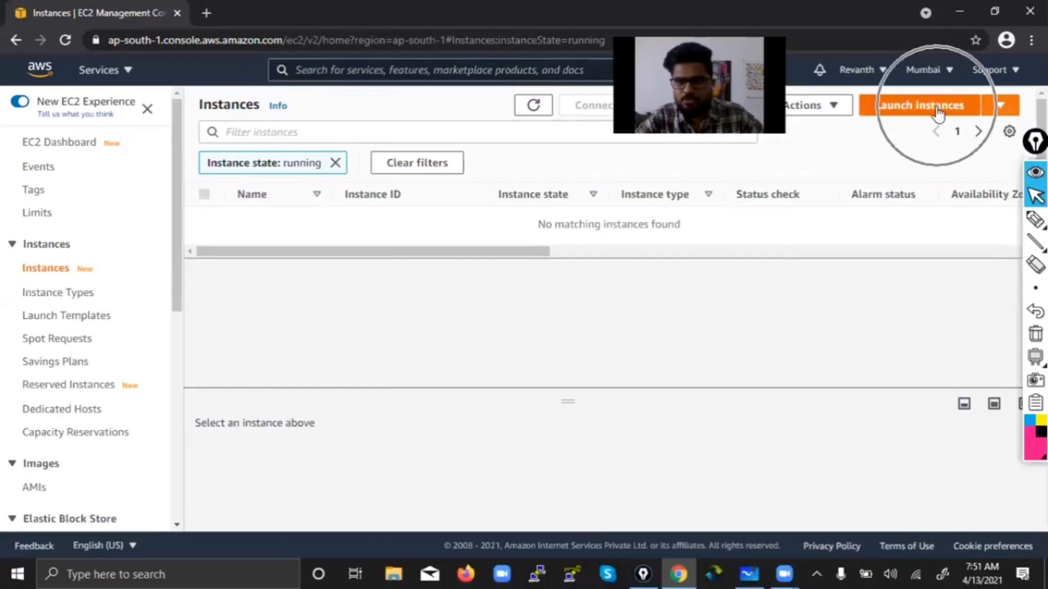
Step: Circle and underline Launch instances in pink, clear the marks, and start the instance launch wizard
left_click(1035, 220)
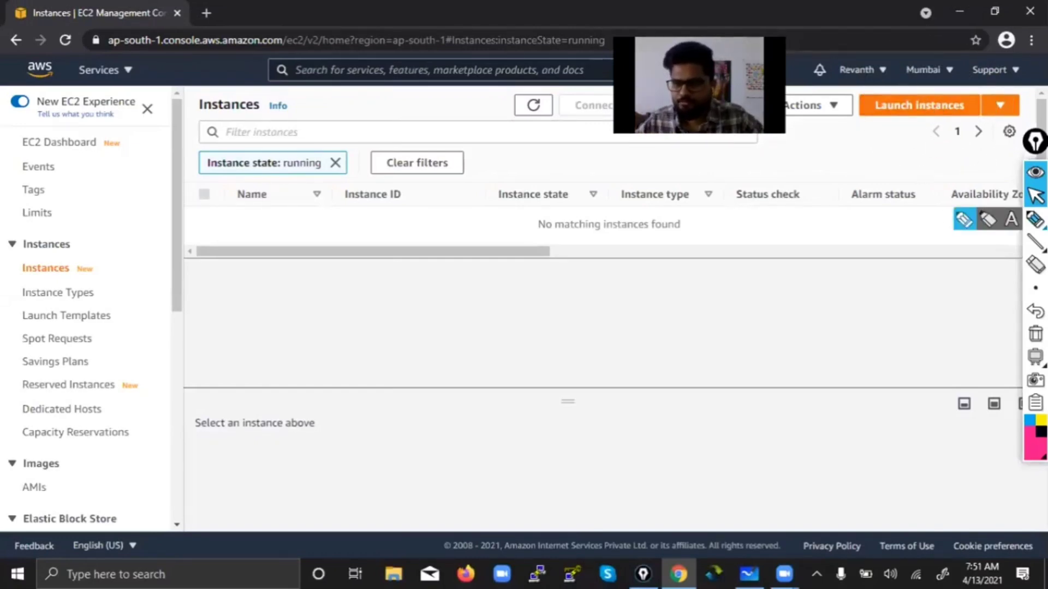
mouse_move(922, 88)
left_mouse_down()
mouse_move(994, 99)
mouse_move(911, 131)
left_mouse_up()
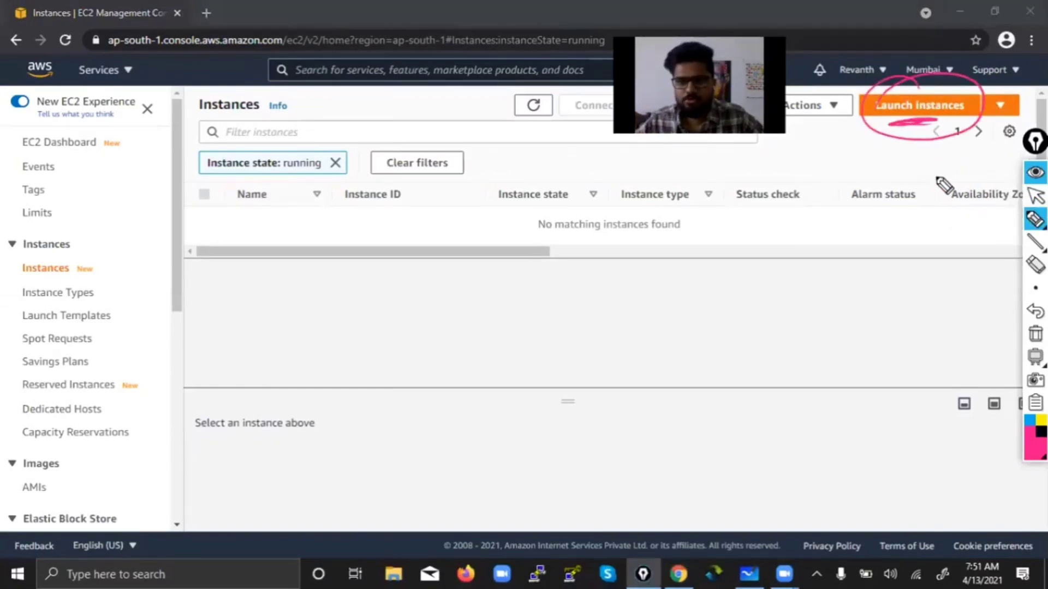
left_click(1035, 333)
left_click(1035, 196)
left_click(884, 115)
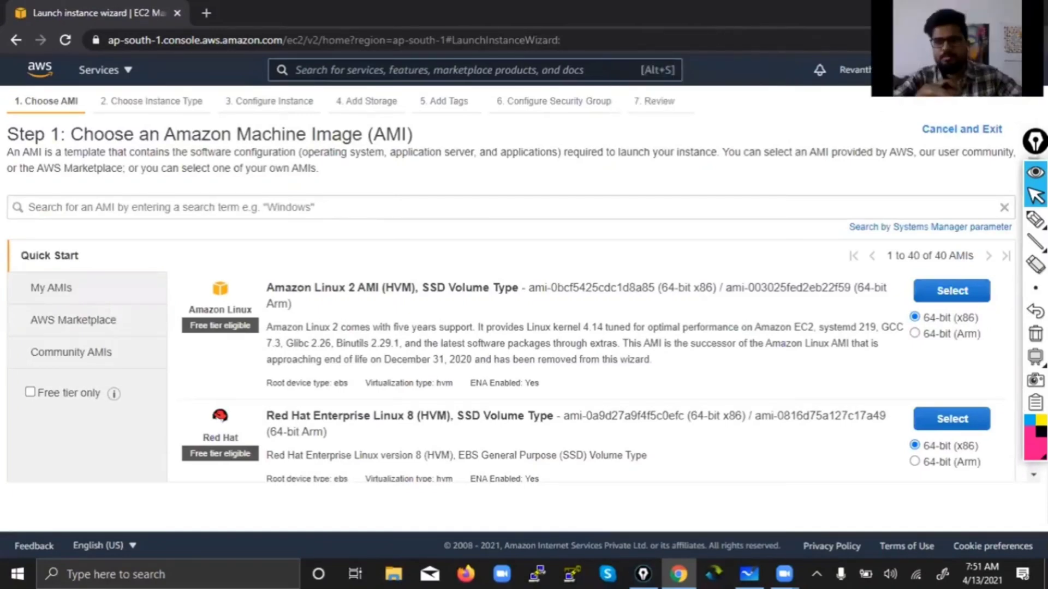
Step: Mark the wizard steps from 1. Choose AMI to 7. Review with circles and underlines, and clear the annotations
left_click(1036, 219)
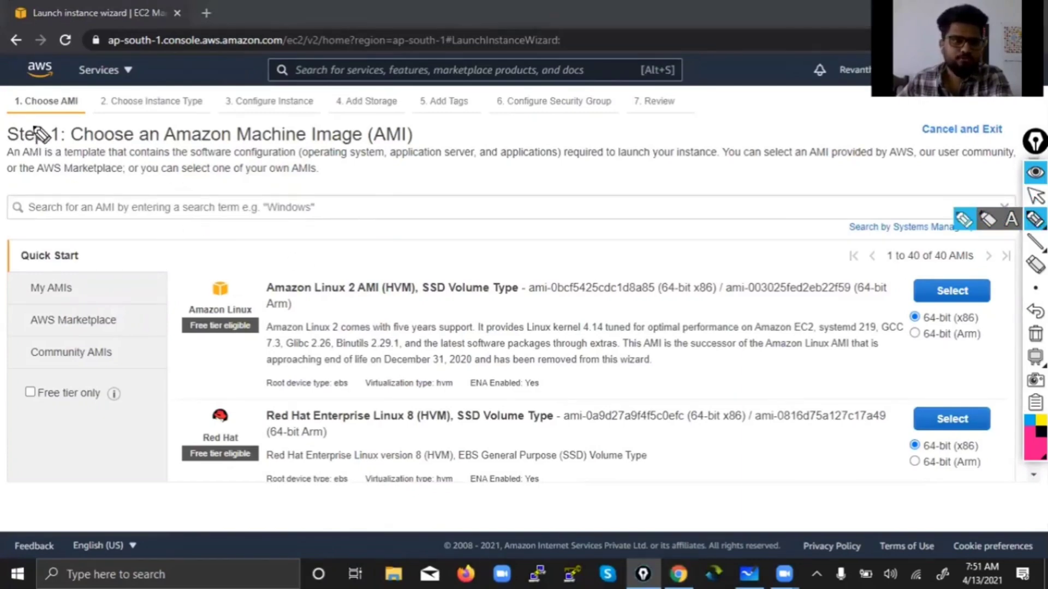
left_click_drag(7, 90, 49, 126)
mouse_move(616, 128)
left_mouse_down()
mouse_move(666, 109)
mouse_move(656, 81)
left_mouse_up()
left_click_drag(39, 118, 338, 113)
left_click_drag(401, 118, 578, 115)
mouse_move(622, 115)
left_mouse_down()
mouse_move(666, 112)
mouse_move(646, 90)
left_mouse_up()
mouse_move(30, 90)
left_mouse_down()
mouse_move(8, 103)
mouse_move(33, 96)
left_mouse_up()
left_click_drag(639, 113, 625, 122)
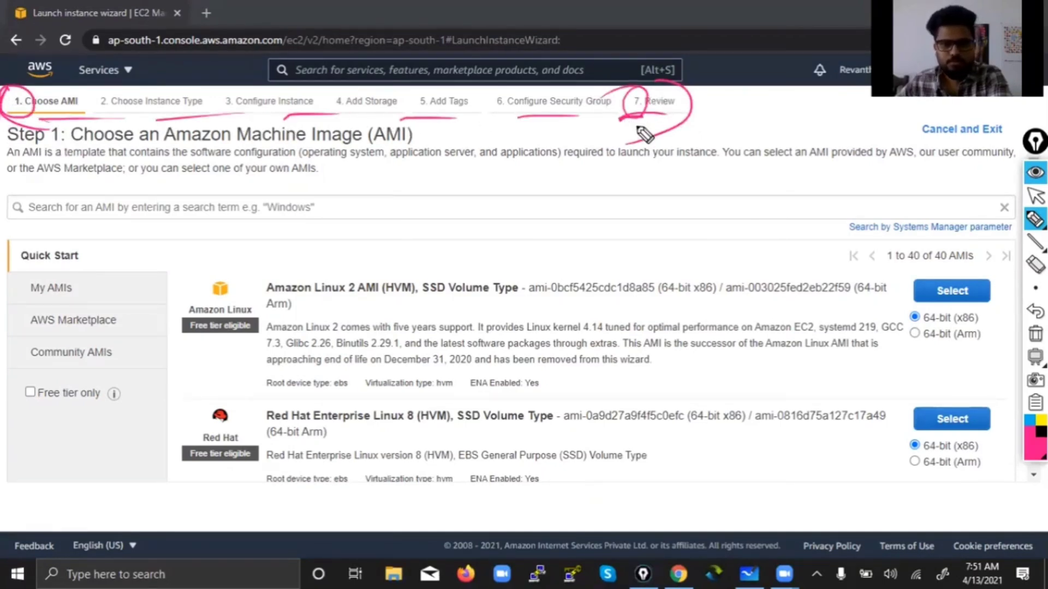
left_click_drag(516, 178, 516, 184)
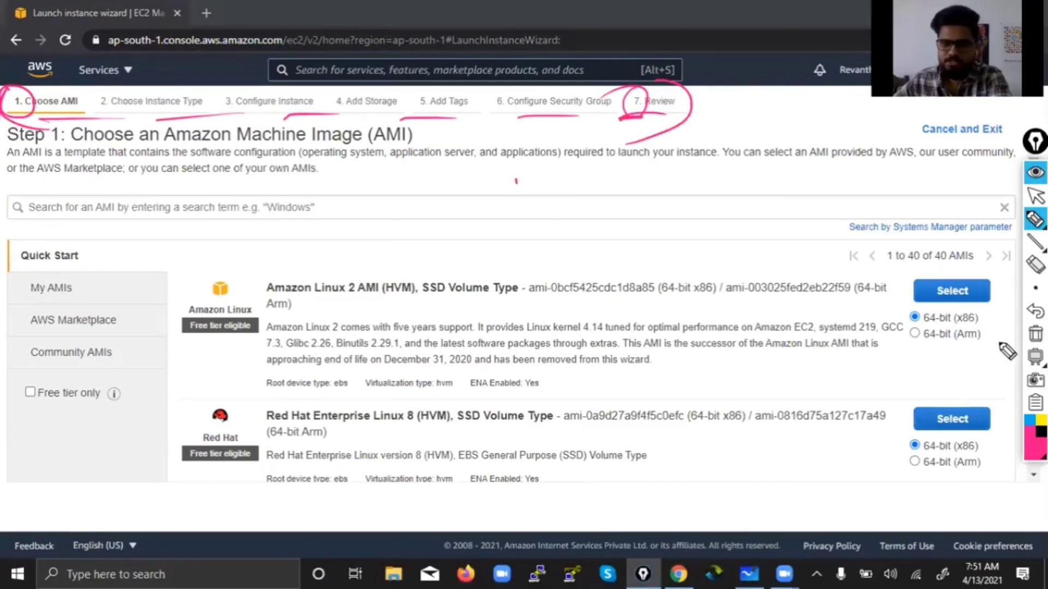
left_click(1035, 334)
left_click(1035, 195)
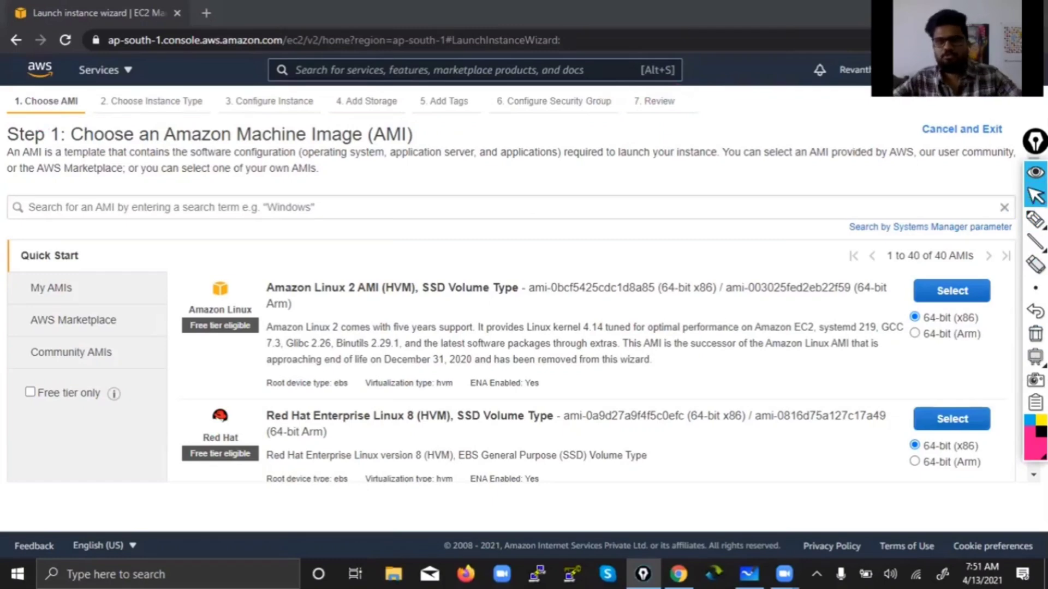
Step: Switch to Microsoft Whiteboard and draw the top and left edges of a large box in black
left_click(756, 567)
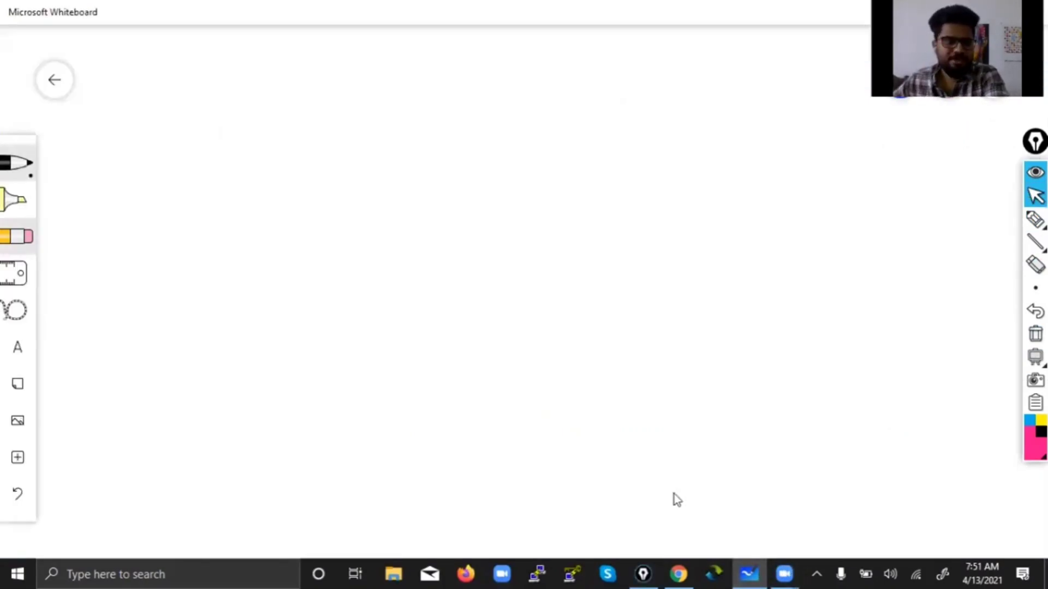
key("Return")
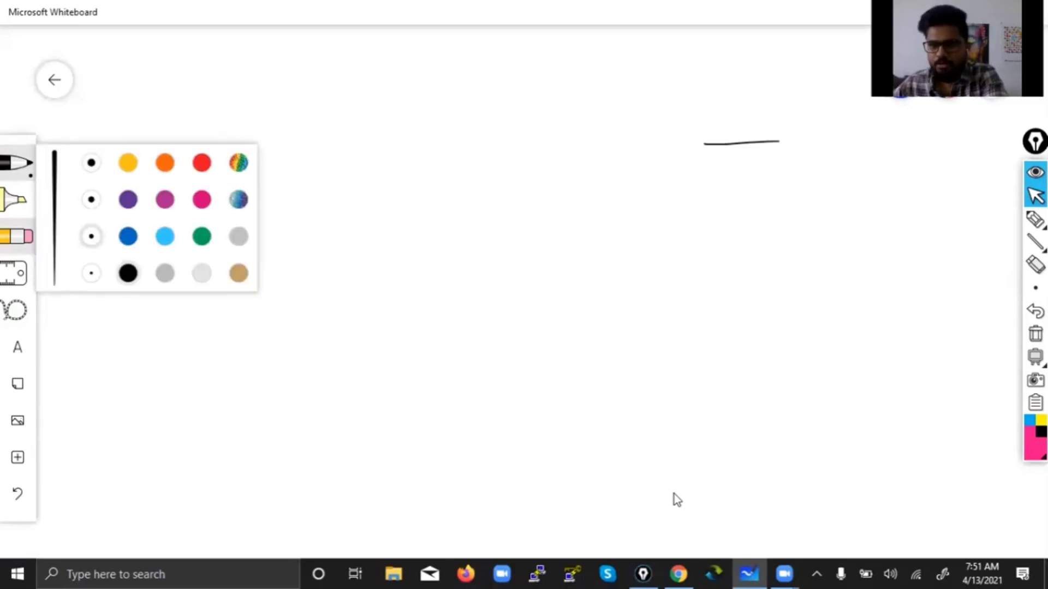
left_click_drag(764, 141, 950, 134)
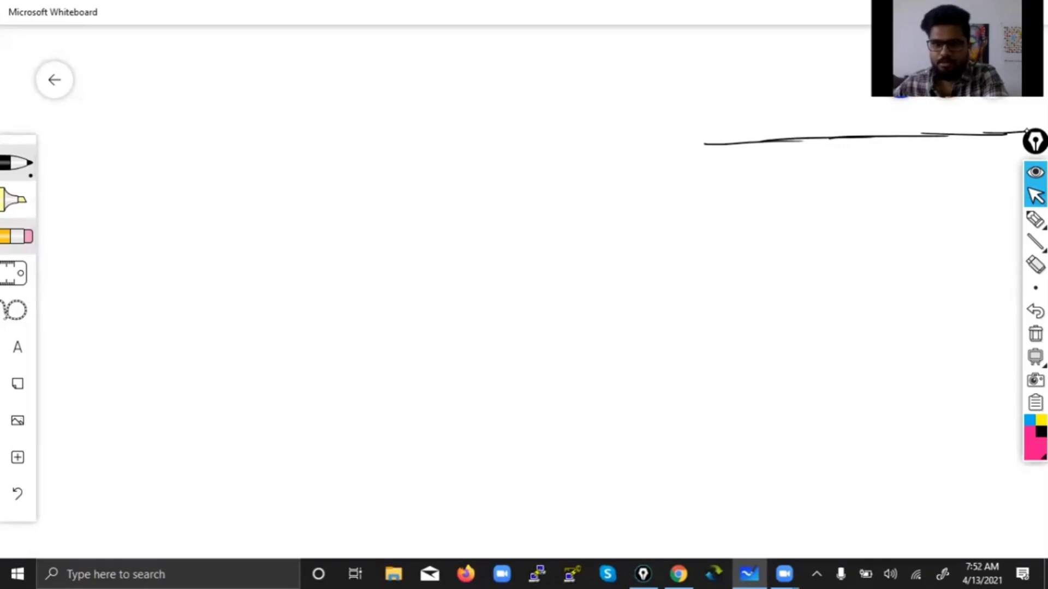
left_click_drag(712, 218, 724, 533)
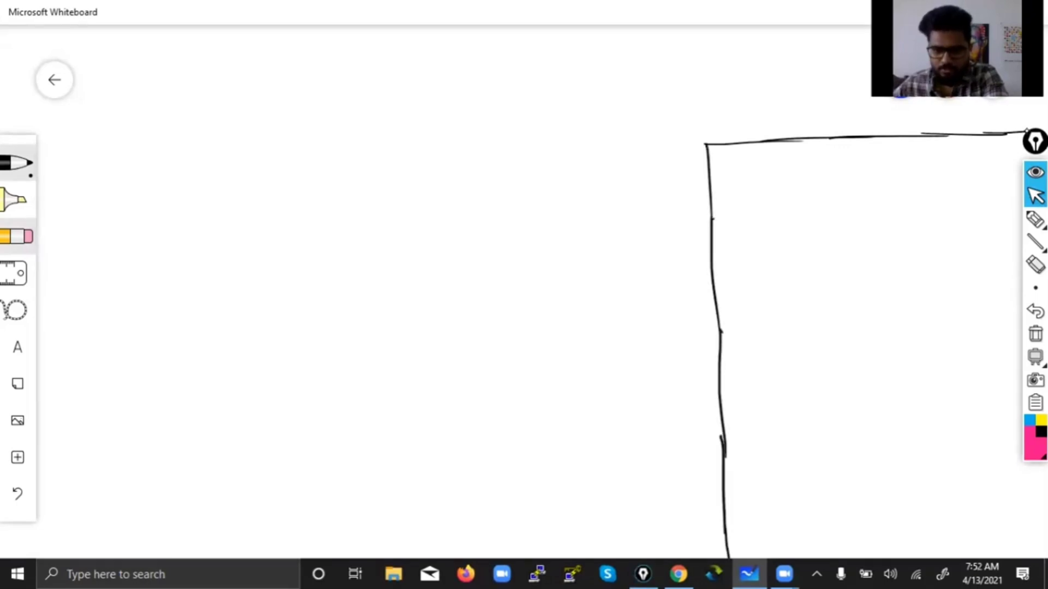
Step: Divide the whiteboard box into eight rows with horizontal lines, and number the rows 1 to 8 from the bottom up
left_click_drag(864, 511, 948, 509)
left_click_drag(915, 503, 1047, 507)
left_click_drag(719, 470, 810, 466)
left_click_drag(875, 463, 981, 461)
left_click_drag(951, 460, 989, 463)
left_click_drag(845, 413, 1016, 409)
left_click_drag(717, 364, 830, 358)
left_click_drag(765, 364, 1022, 355)
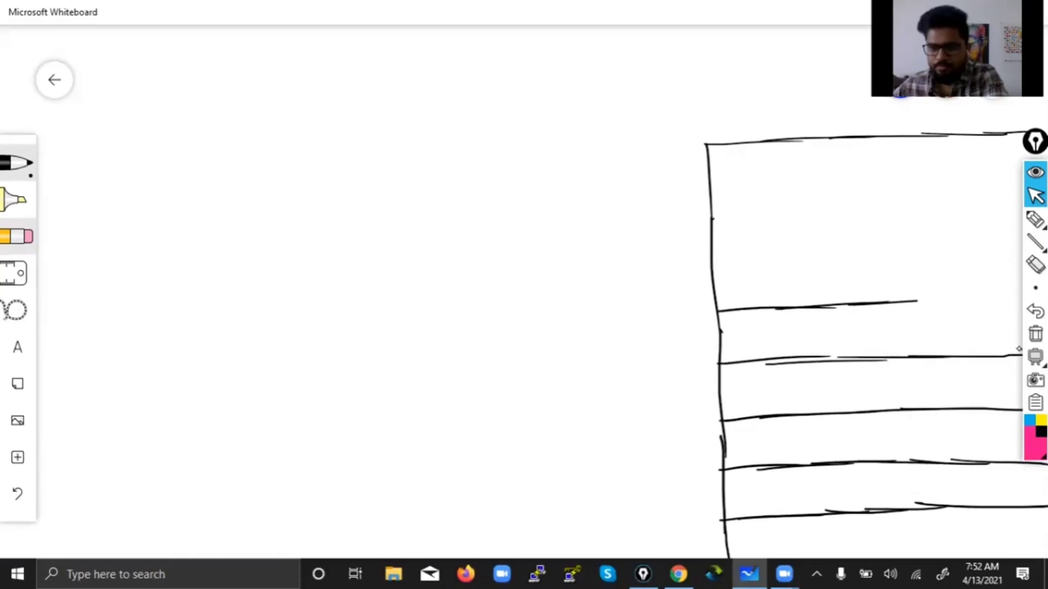
left_click_drag(738, 255, 1008, 245)
left_click_drag(705, 200, 1019, 197)
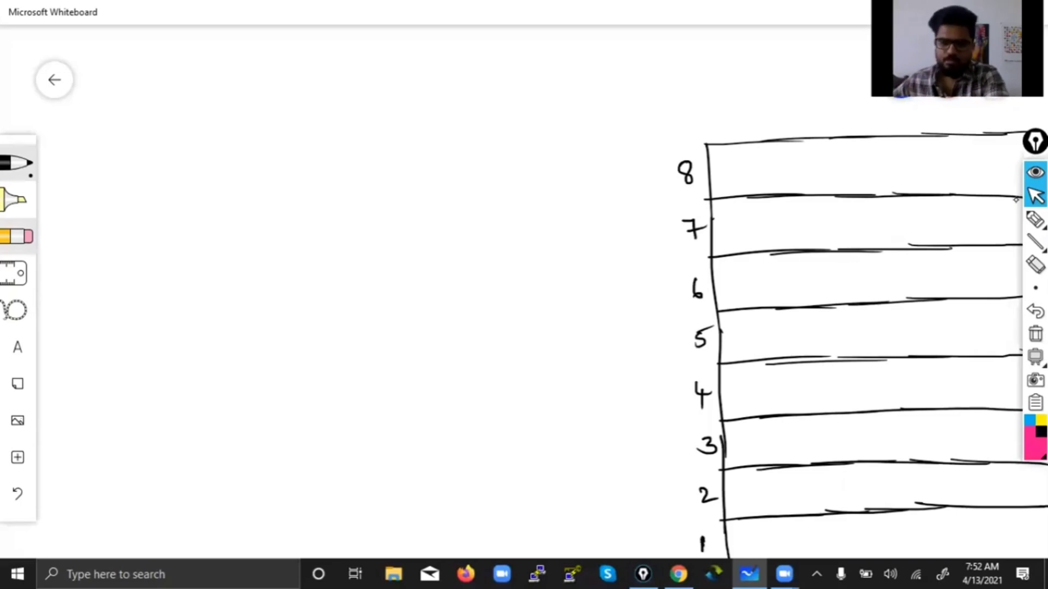
Step: Write the heading WIN-EC2 above the numbered box, and underline WIN and EC2
left_click(1035, 355)
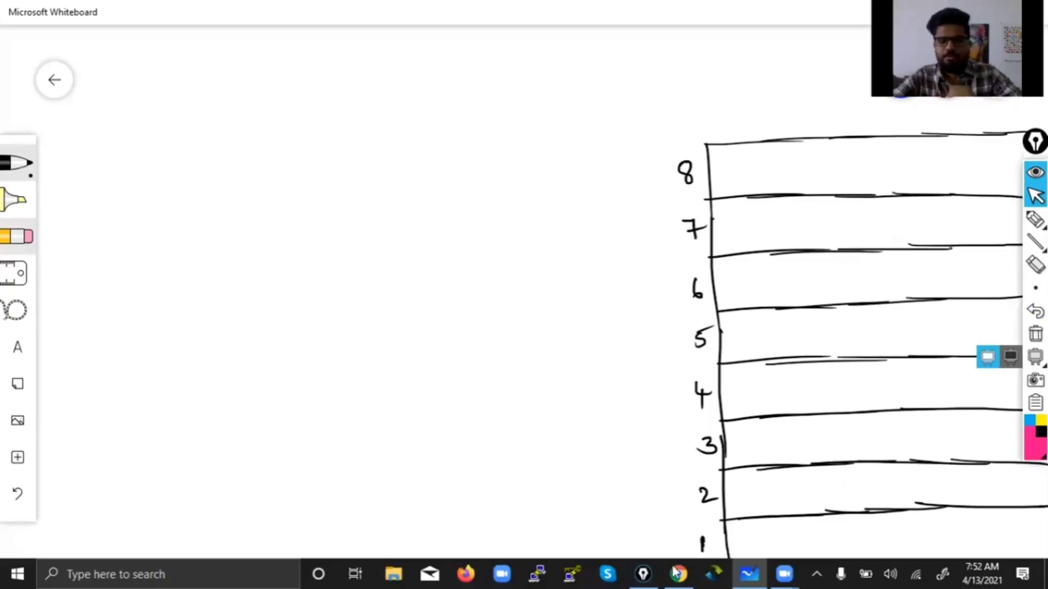
mouse_move(676, 572)
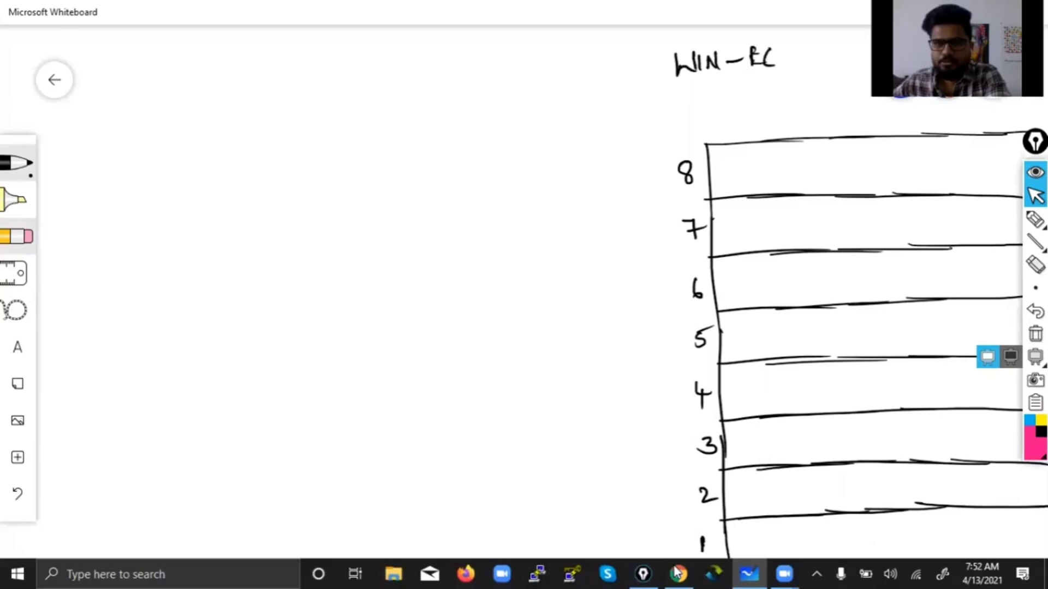
left_click_drag(762, 76, 783, 75)
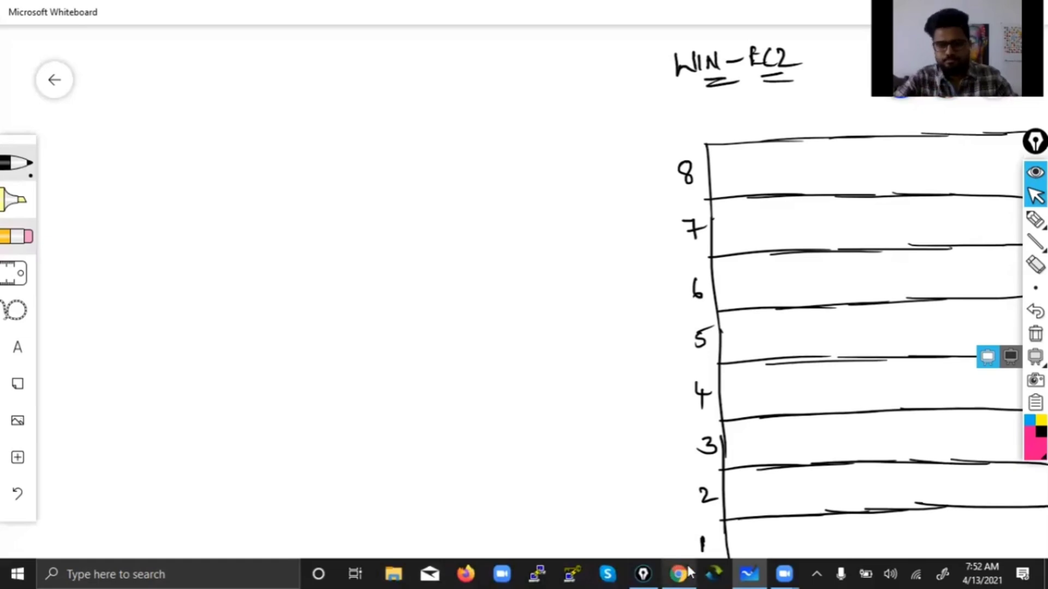
Step: Switch back to Chrome and look through the Quick Start AMI list, from Amazon Linux to the Microsoft Windows Server images
left_click(678, 573)
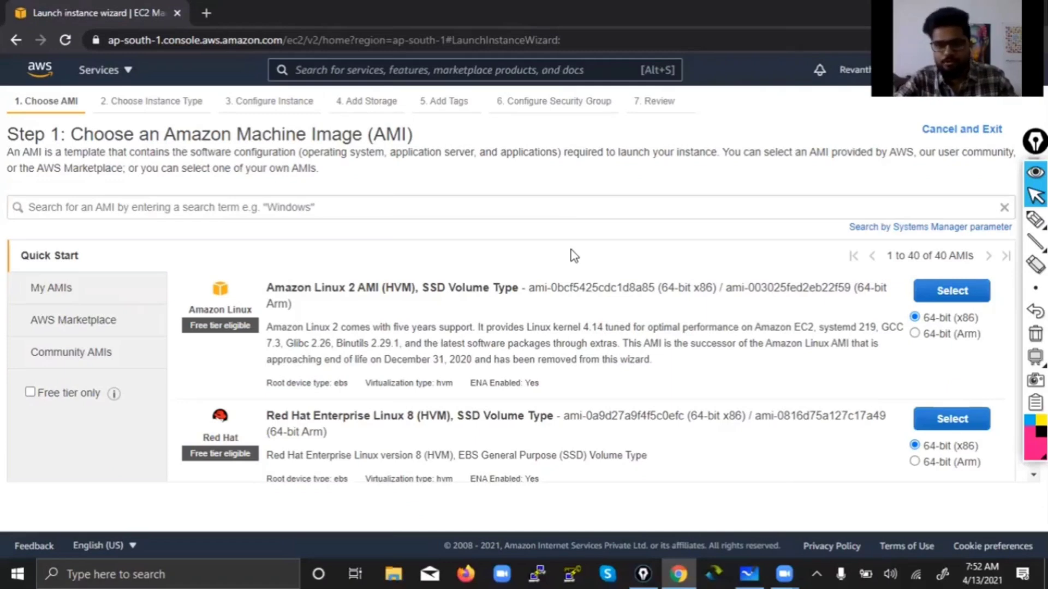
scroll(573, 255, "down", 3)
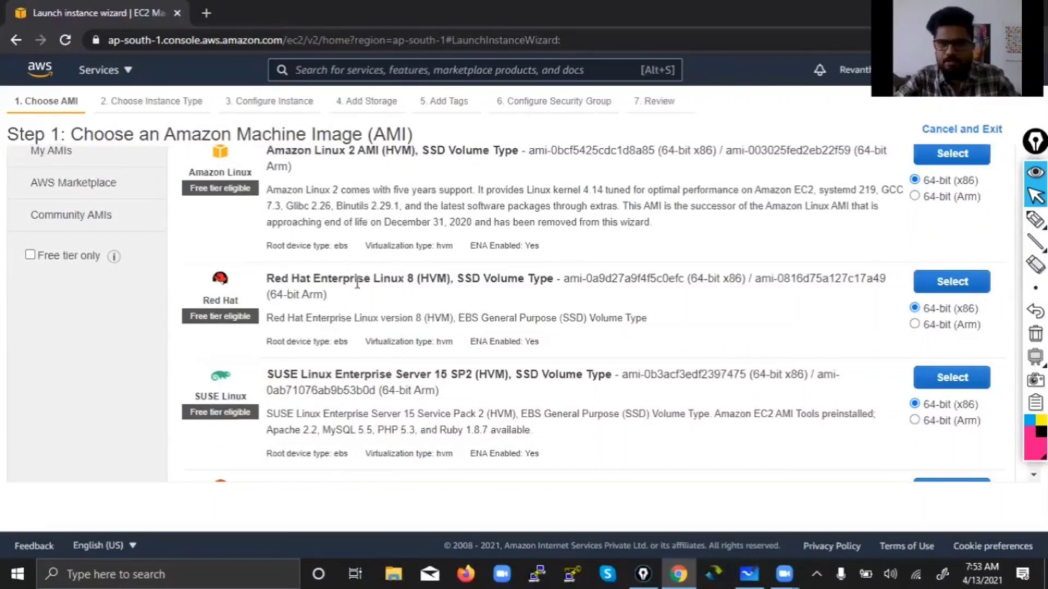
scroll(340, 300, "down", 2)
scroll(327, 328, "down", 2)
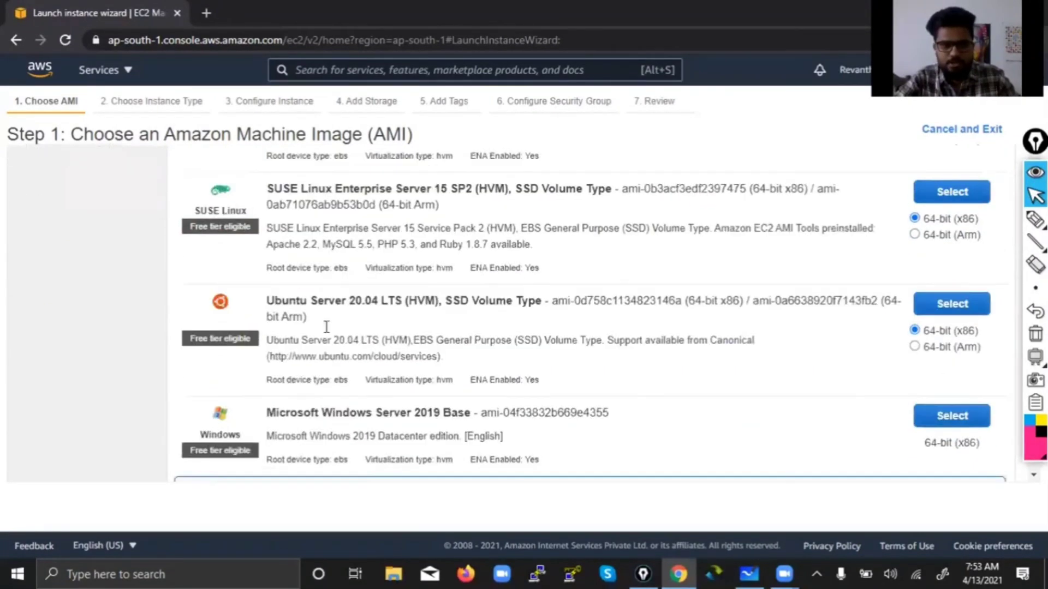
scroll(317, 313, "down", 2)
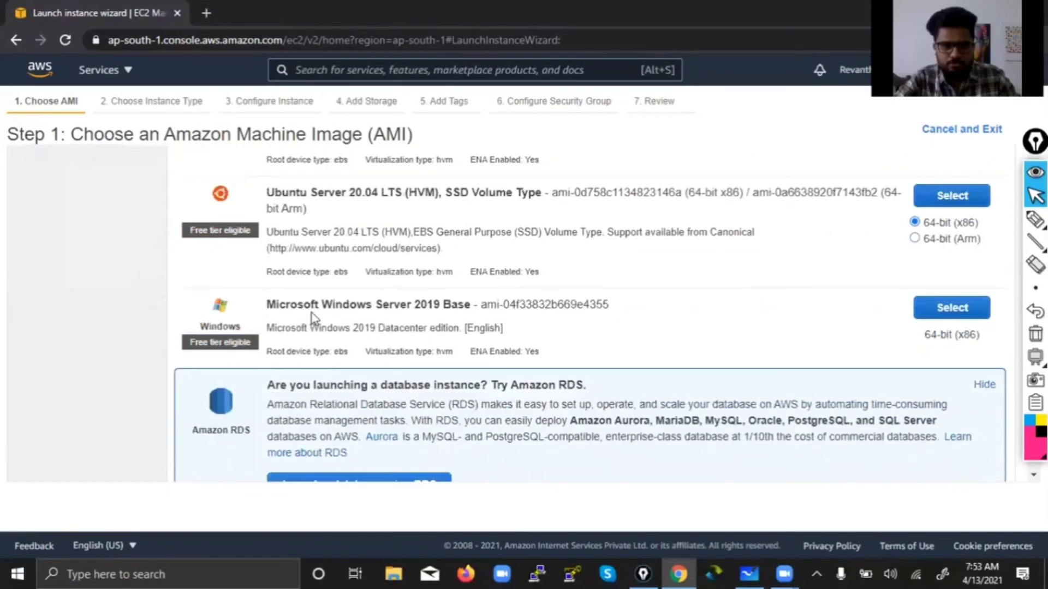
scroll(314, 319, "down", 10)
scroll(312, 311, "down", 1)
scroll(306, 273, "up", 1)
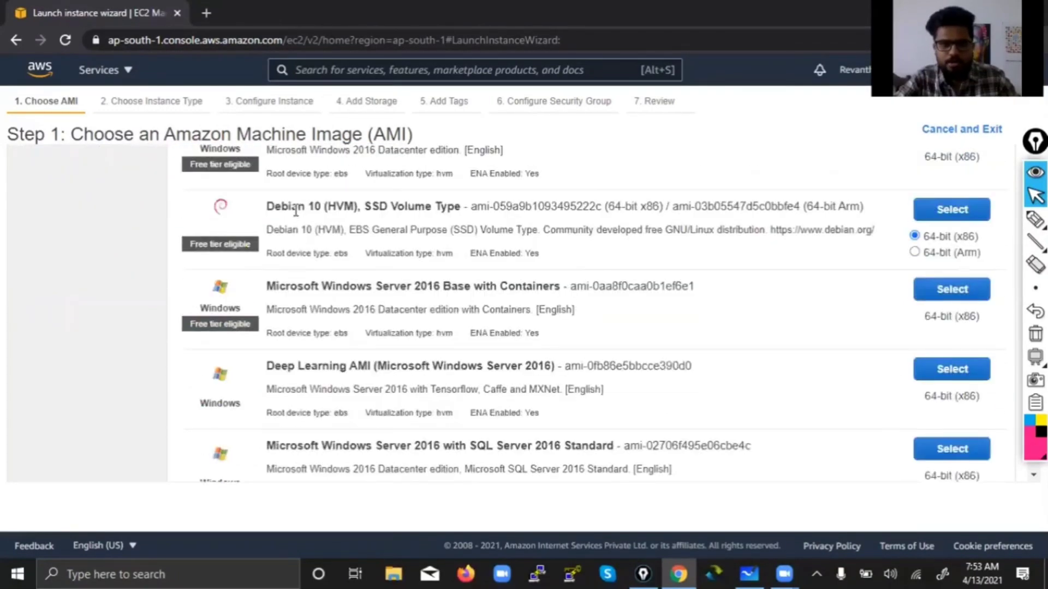
scroll(328, 300, "down", 5)
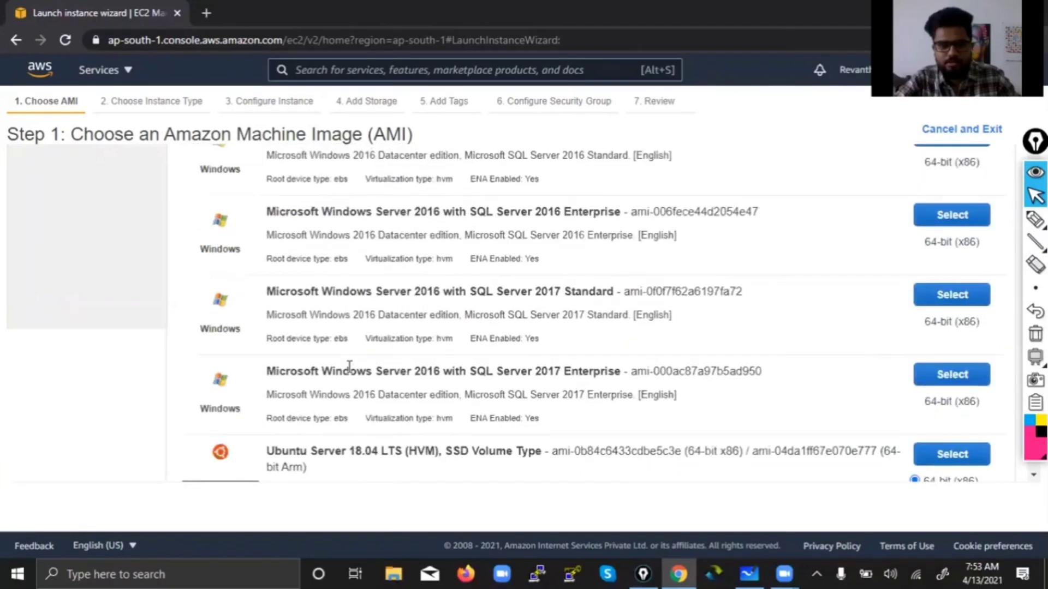
scroll(349, 366, "up", 1)
scroll(349, 366, "up", 10)
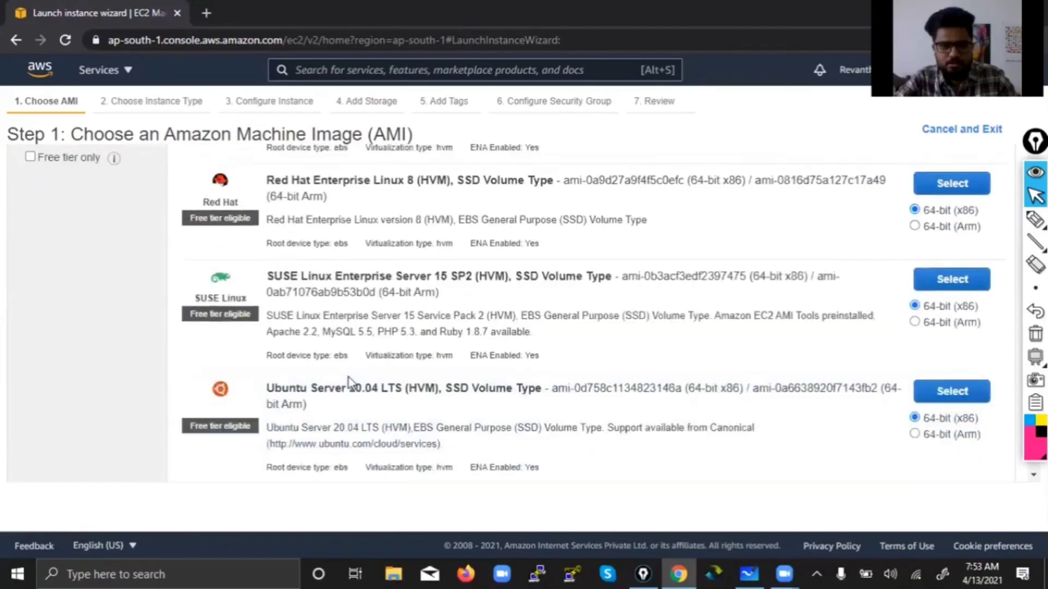
scroll(349, 377, "up", 5)
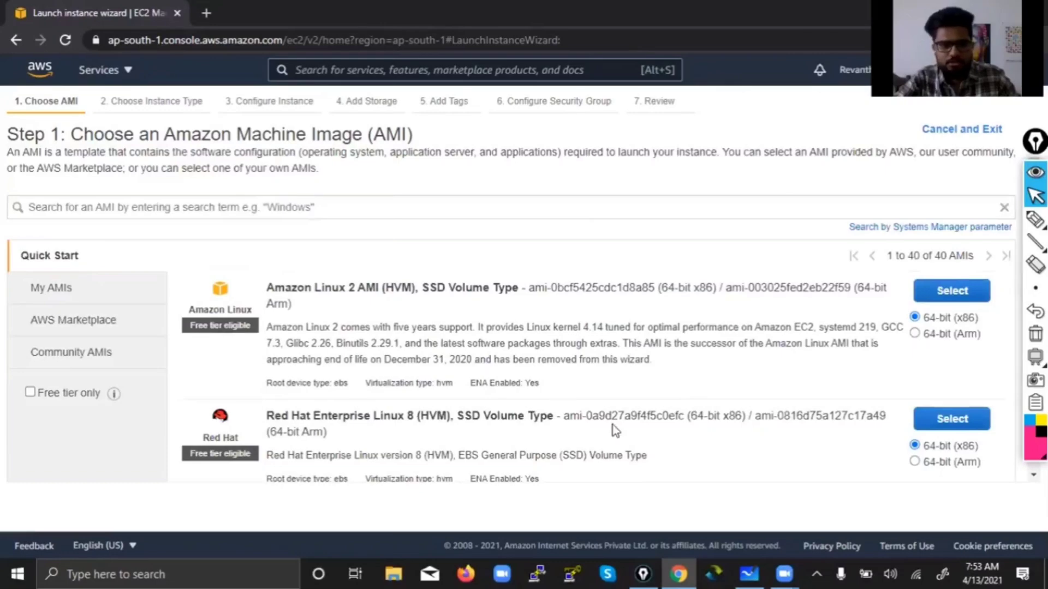
scroll(612, 424, "down", 7)
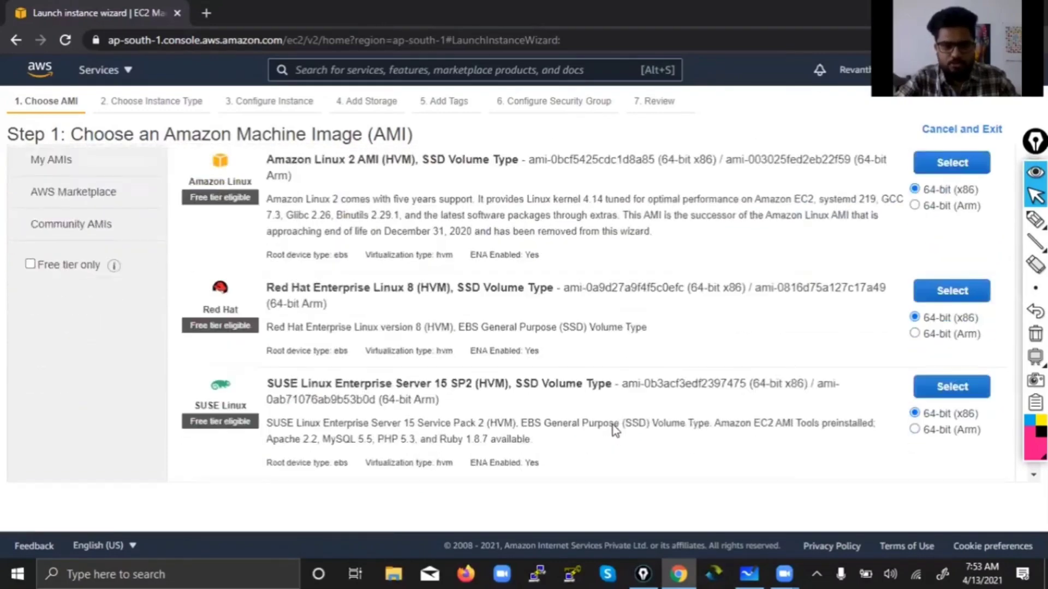
scroll(613, 425, "down", 5)
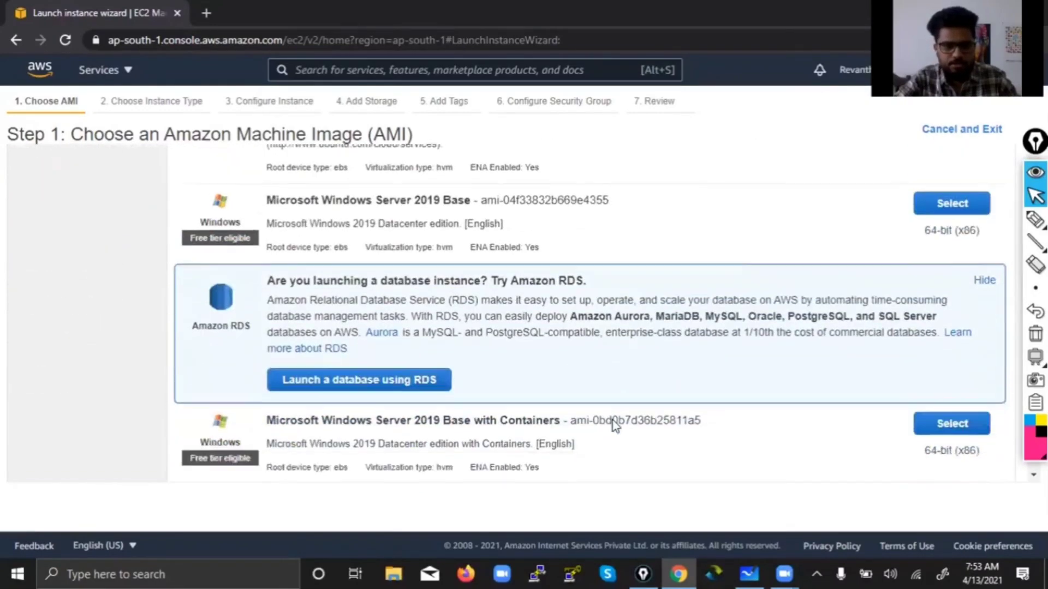
scroll(664, 346, "down", 1)
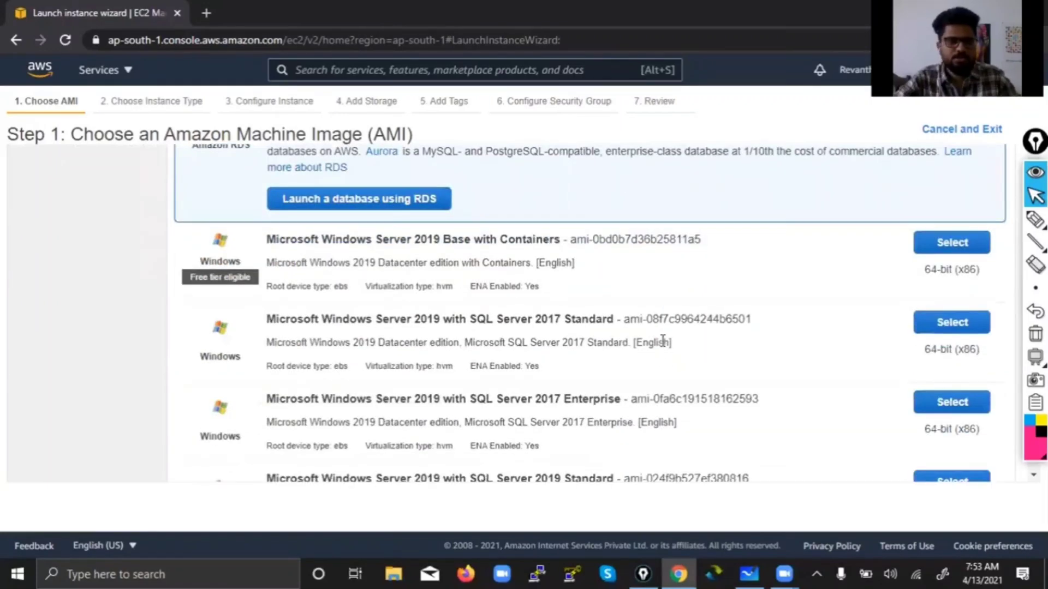
Step: Box the Windows logos of the three Windows Server 2019 AMIs with the pink pen
left_click(1036, 219)
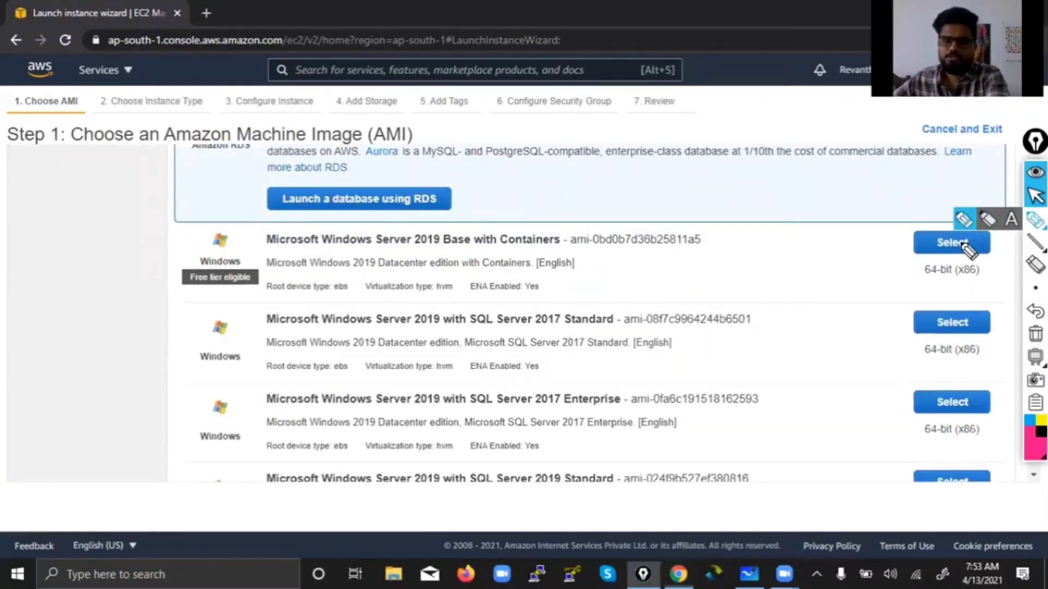
mouse_move(221, 229)
left_mouse_down()
mouse_move(164, 249)
mouse_move(168, 385)
mouse_move(278, 389)
mouse_move(254, 256)
mouse_move(255, 374)
mouse_move(235, 390)
mouse_move(156, 394)
mouse_move(199, 402)
mouse_move(222, 444)
mouse_move(221, 424)
left_mouse_up()
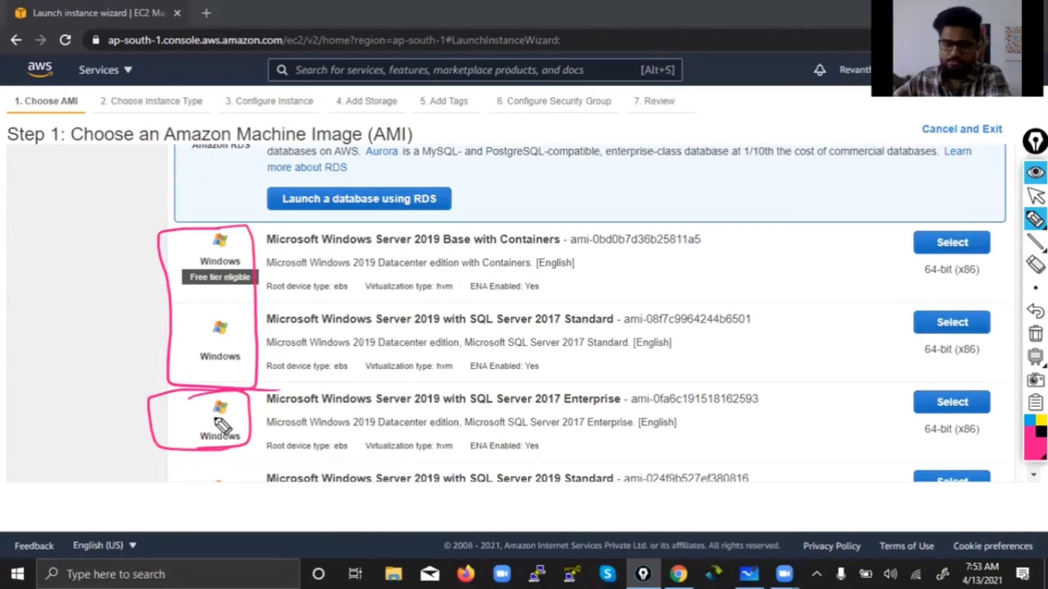
mouse_move(146, 241)
left_mouse_down()
mouse_move(130, 392)
mouse_move(265, 434)
left_mouse_up()
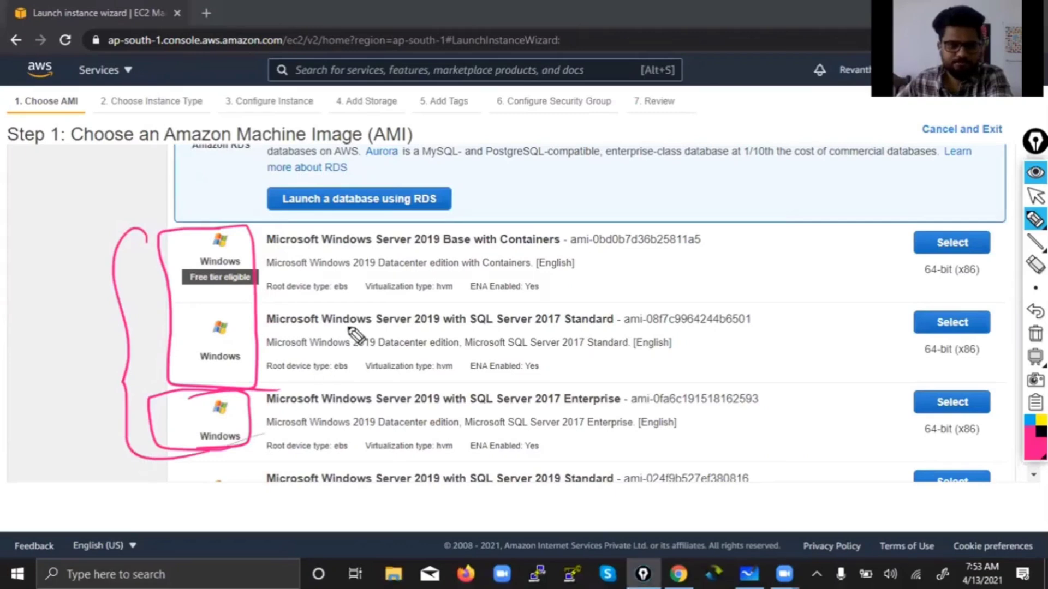
mouse_move(235, 265)
left_mouse_down()
mouse_move(181, 276)
mouse_move(218, 297)
mouse_move(294, 248)
left_mouse_up()
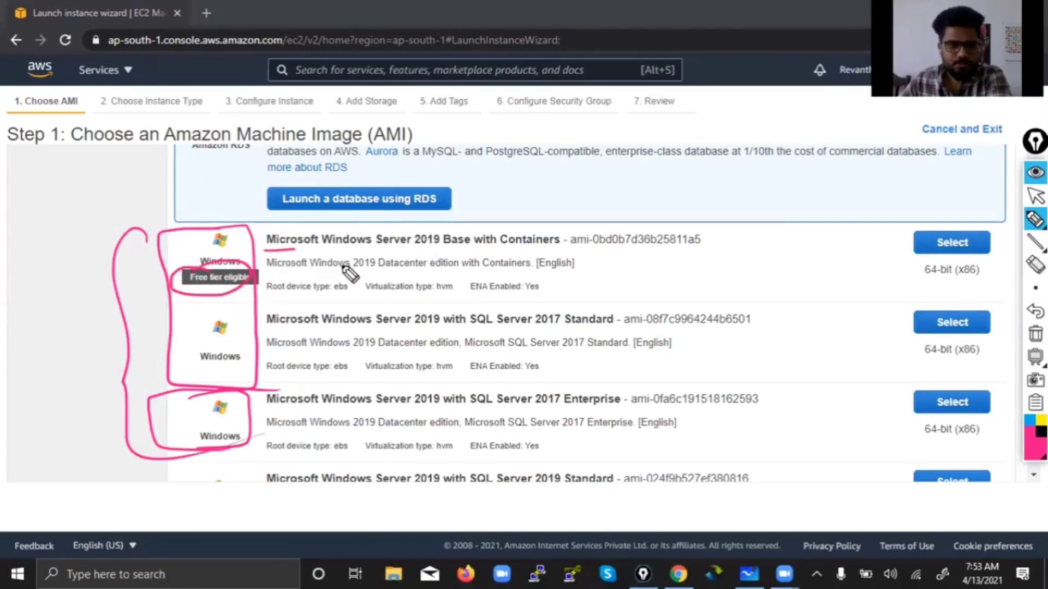
left_click_drag(409, 329, 439, 328)
left_click_drag(407, 255, 445, 251)
left_click_drag(406, 407, 439, 407)
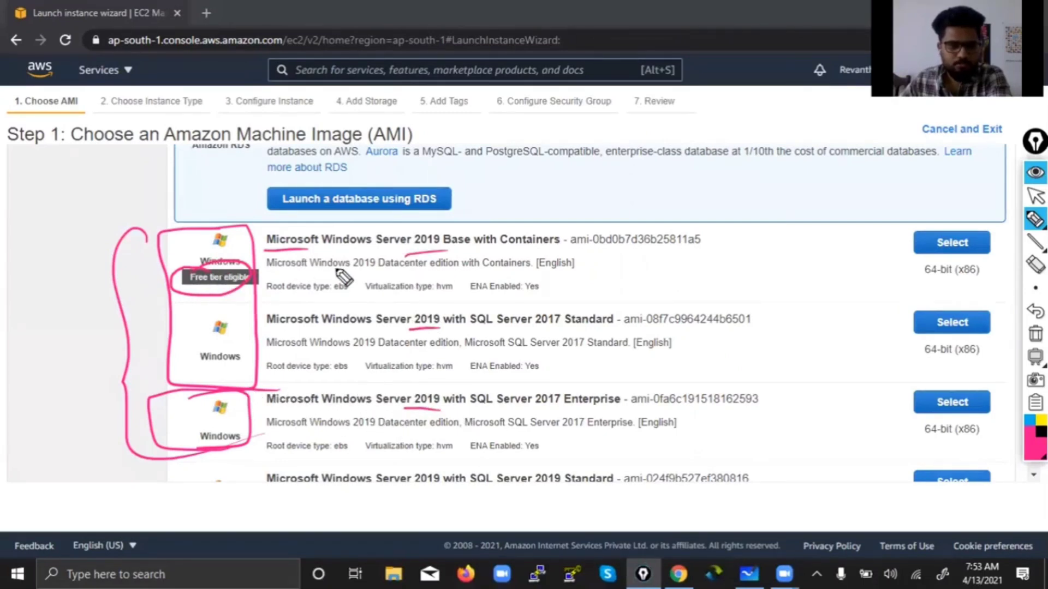
key("ctrl+z")
key("ctrl+z")
key("ctrl+z")
key("ctrl+z")
key("ctrl+z")
key("ctrl+z")
key("ctrl+z")
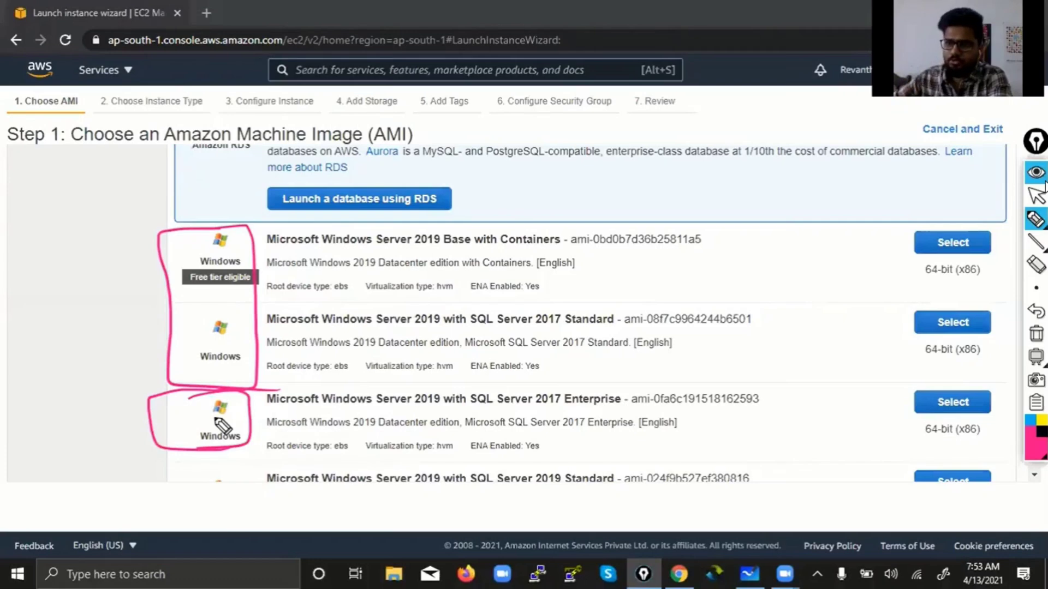
Step: Bracket the boxed Windows logos, circle Free tier eligible, and underline Microsoft and each 2019 in the AMI names
mouse_move(146, 240)
left_mouse_down()
mouse_move(127, 401)
mouse_move(264, 435)
left_mouse_up()
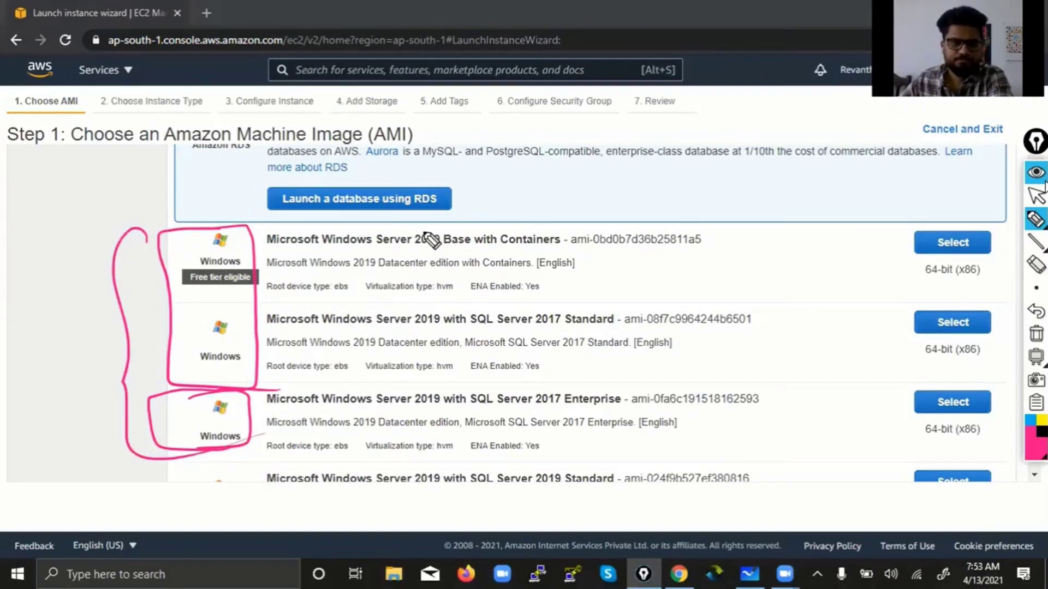
mouse_move(217, 267)
left_mouse_down()
mouse_move(188, 277)
mouse_move(251, 284)
mouse_move(240, 263)
mouse_move(295, 249)
left_mouse_up()
left_click_drag(411, 329, 440, 327)
left_click_drag(407, 254, 447, 250)
left_click_drag(410, 408, 440, 407)
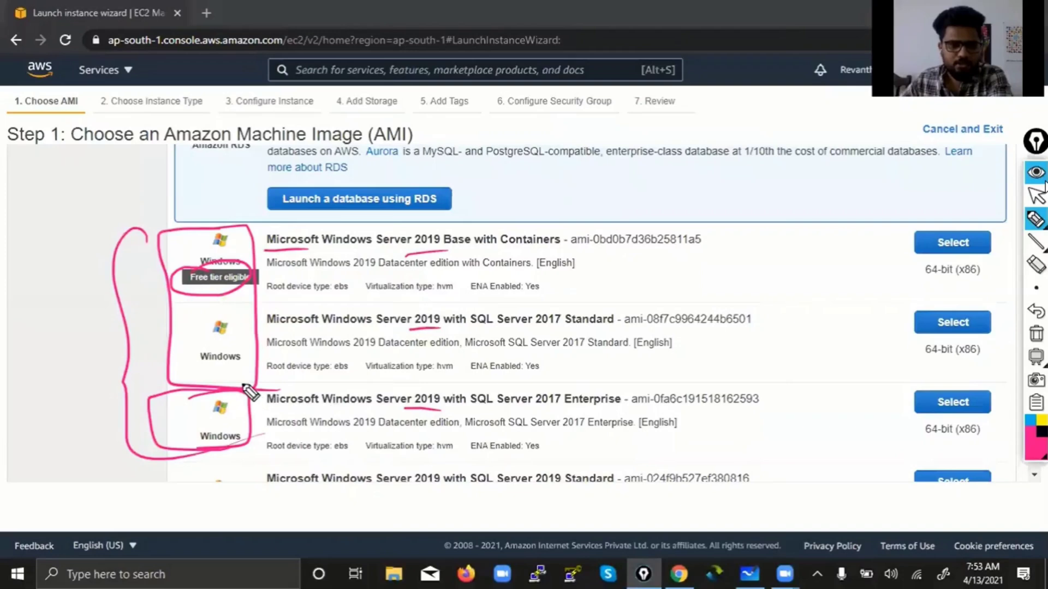
Step: Point an arrow at Free tier eligible, circle all the Windows logos, and clear the annotations
mouse_move(143, 273)
left_mouse_down()
mouse_move(203, 467)
mouse_move(142, 276)
mouse_move(224, 288)
left_mouse_up()
mouse_move(59, 311)
left_mouse_down()
mouse_move(174, 281)
mouse_move(169, 312)
left_mouse_up()
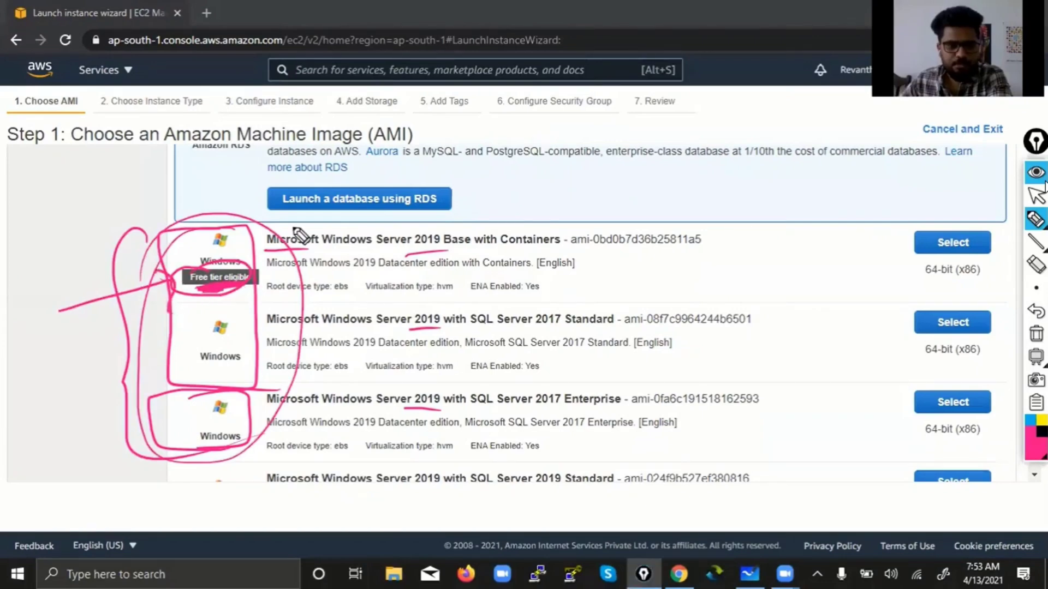
left_click(1035, 334)
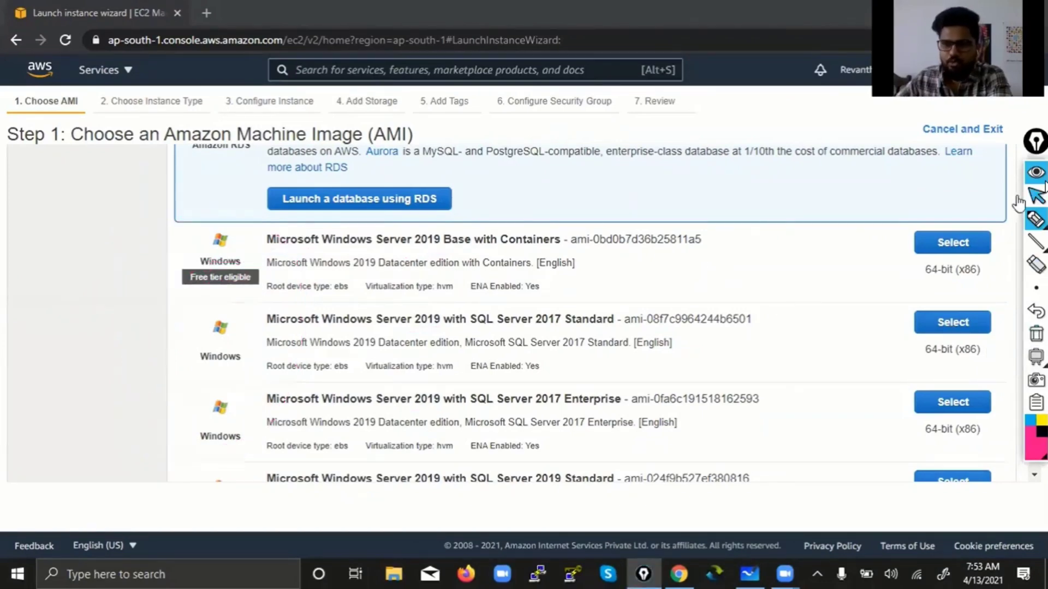
Step: Switch the pen to black, write Account → 1 Year above the Windows AMIs, and underline 1 Year
left_click(1043, 188)
left_click(1035, 220)
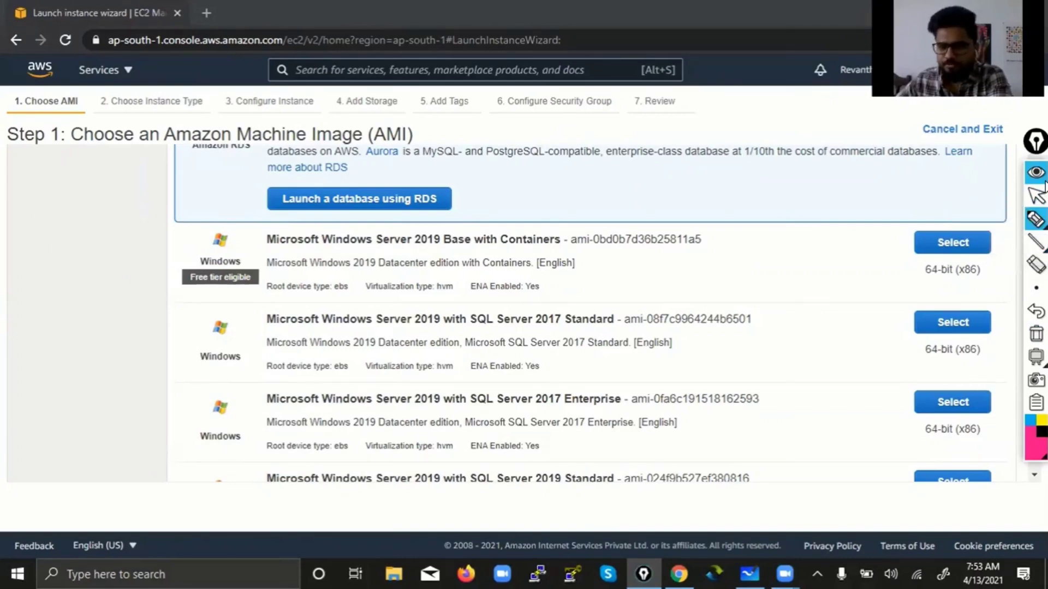
left_click(1041, 432)
left_click_drag(11, 234, 29, 226)
left_click_drag(14, 221, 45, 226)
left_click_drag(64, 214, 101, 216)
mouse_move(104, 186)
left_mouse_down()
mouse_move(105, 218)
mouse_move(118, 196)
mouse_move(141, 194)
left_mouse_up()
mouse_move(133, 184)
left_mouse_down()
mouse_move(135, 210)
mouse_move(184, 191)
left_mouse_up()
mouse_move(189, 178)
left_mouse_down()
mouse_move(182, 200)
mouse_move(197, 186)
left_mouse_up()
left_click_drag(199, 183, 231, 165)
left_click_drag(177, 215, 205, 213)
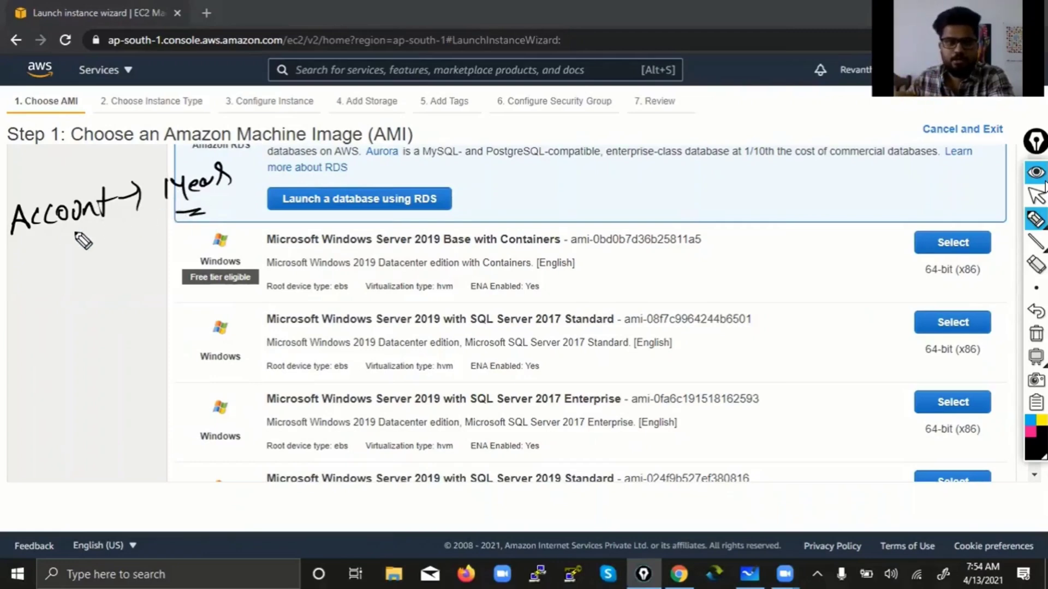
Step: Draw an arrow down from Account, and write Services below it with side marks and an underline
mouse_move(69, 233)
left_mouse_down()
mouse_move(71, 261)
mouse_move(81, 242)
left_mouse_up()
mouse_move(35, 299)
left_mouse_down()
mouse_move(25, 328)
mouse_move(52, 318)
left_mouse_up()
mouse_move(53, 315)
left_mouse_down()
mouse_move(60, 304)
mouse_move(128, 286)
mouse_move(143, 262)
left_mouse_up()
left_click_drag(13, 284, 32, 279)
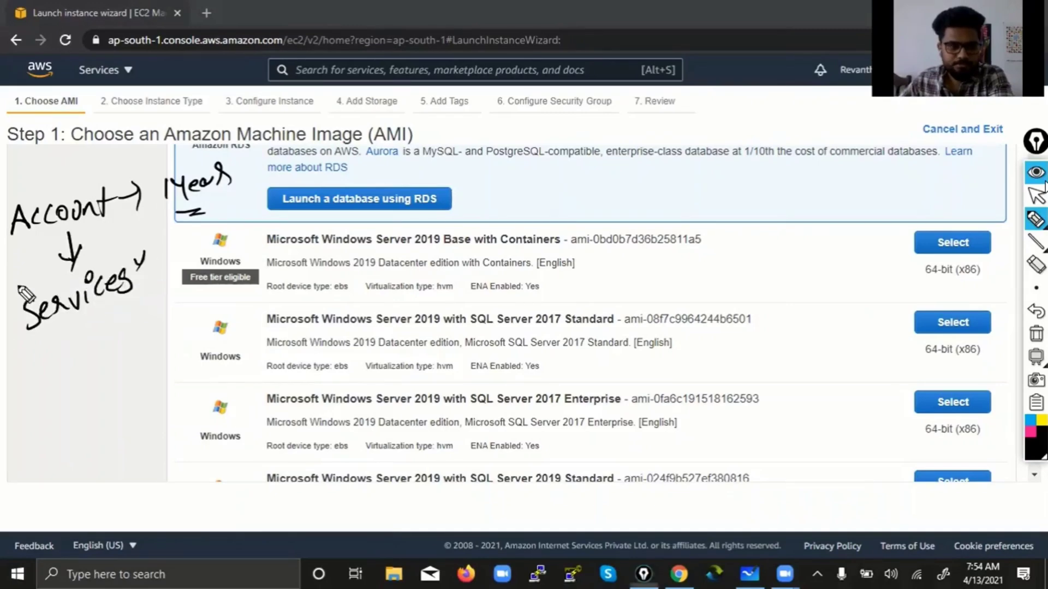
left_click_drag(33, 333, 102, 313)
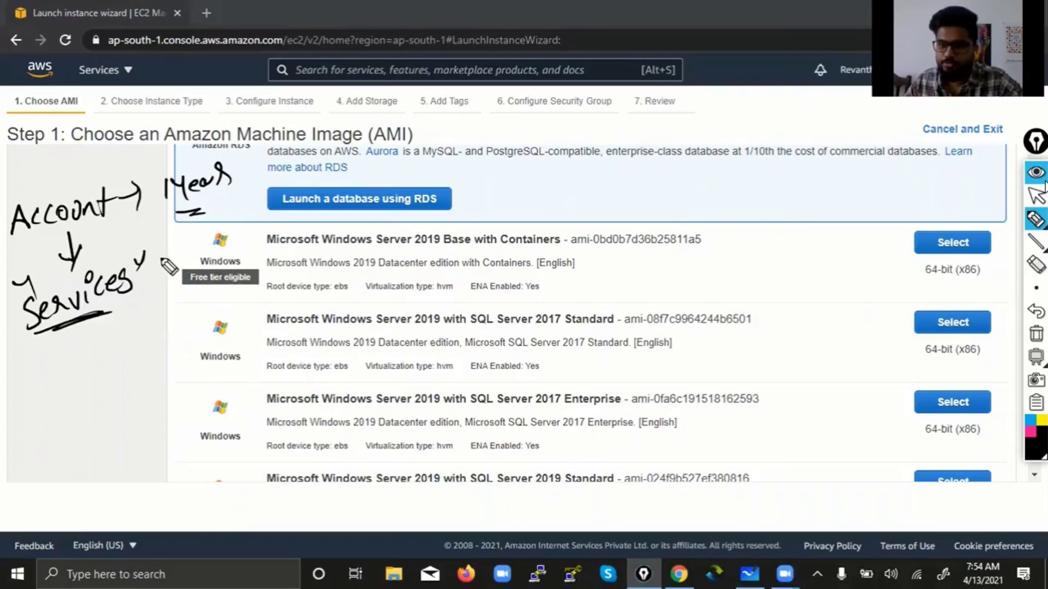
Step: Draw an arrow down from Services, and write Limitation below it with an underline
mouse_move(68, 327)
left_mouse_down()
mouse_move(64, 361)
mouse_move(82, 350)
left_mouse_up()
mouse_move(46, 385)
left_mouse_down()
mouse_move(51, 412)
mouse_move(73, 393)
mouse_move(106, 395)
mouse_move(116, 365)
mouse_move(160, 350)
left_mouse_up()
left_click_drag(119, 391, 144, 386)
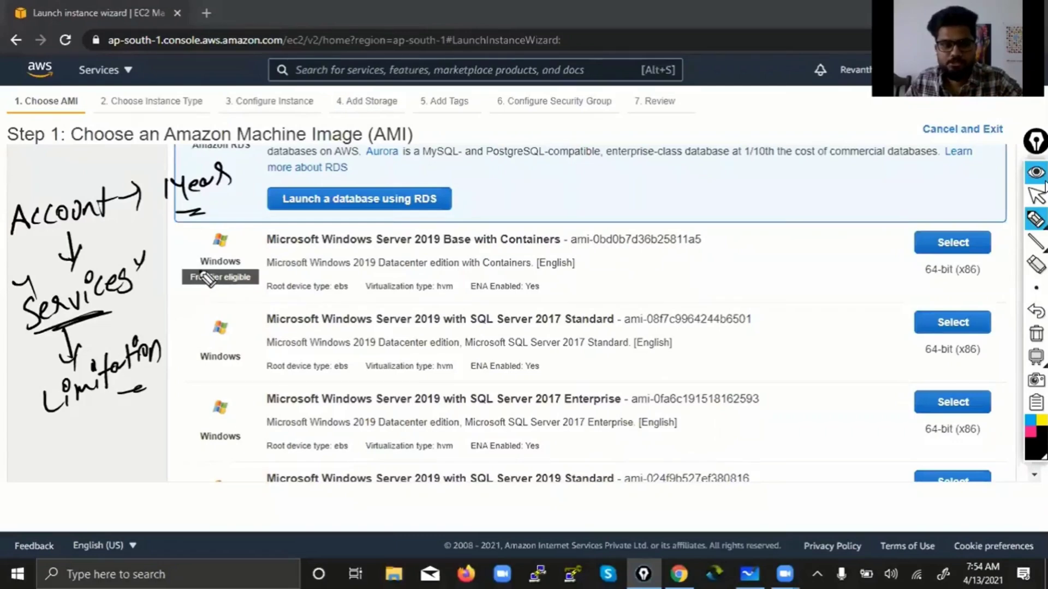
Step: Circle and underline Free tier eligible, and tick and circle the Windows labels of the two SQL Server 2017 AMIs
mouse_move(189, 266)
left_mouse_down()
mouse_move(235, 302)
mouse_move(188, 259)
mouse_move(164, 268)
mouse_move(241, 294)
left_mouse_up()
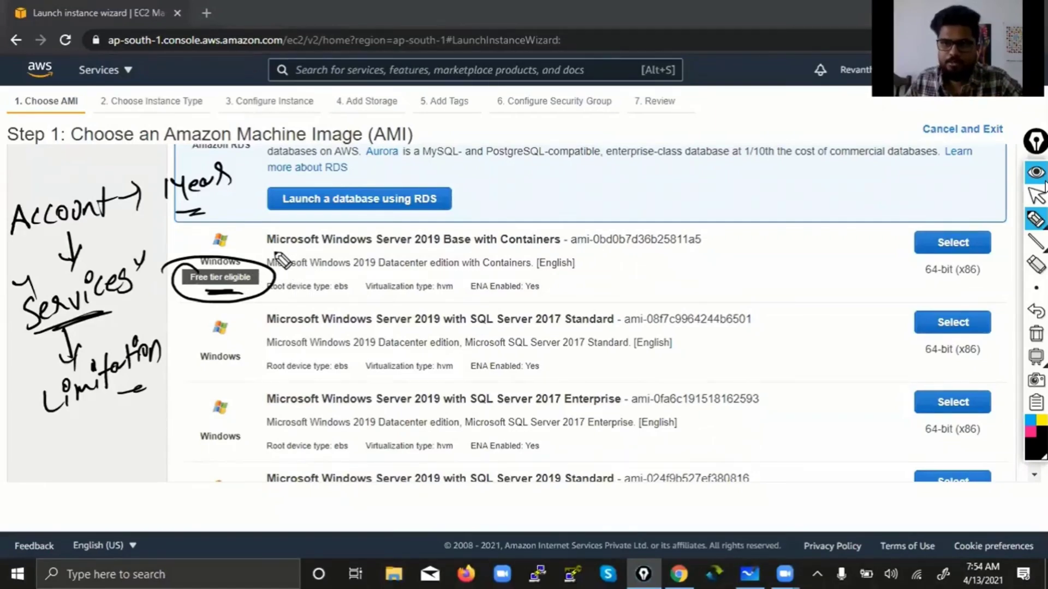
left_click_drag(220, 370, 257, 360)
left_click_drag(227, 447, 263, 439)
left_click_drag(192, 443, 225, 426)
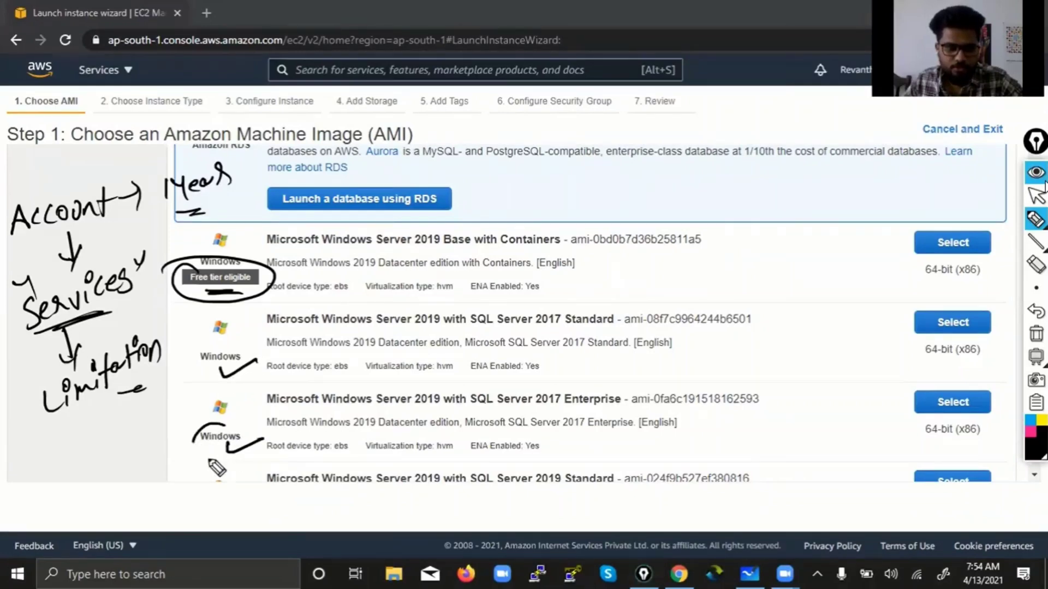
left_click_drag(217, 467, 262, 441)
mouse_move(246, 357)
left_mouse_down()
mouse_move(199, 377)
mouse_move(238, 379)
left_mouse_up()
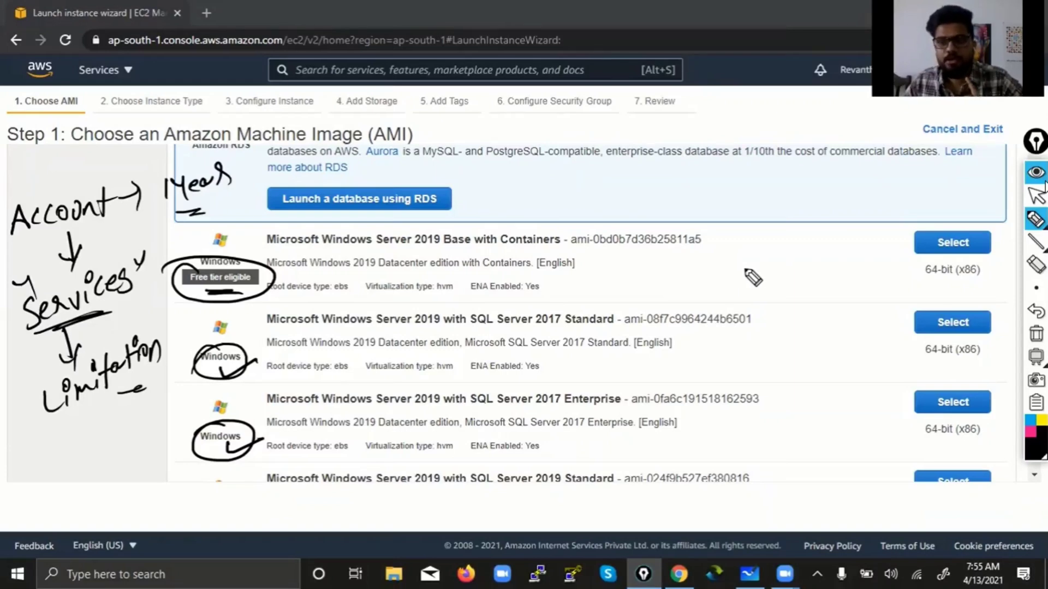
Step: Write 100, 1000, 10,000 beside the Base with Containers AMI, and CVV and OTP below the numbers
left_click_drag(711, 261, 708, 281)
mouse_move(721, 263)
left_mouse_down()
mouse_move(735, 264)
mouse_move(735, 294)
left_mouse_up()
mouse_move(759, 266)
left_mouse_down()
mouse_move(758, 279)
mouse_move(801, 267)
mouse_move(810, 289)
left_mouse_up()
mouse_move(832, 272)
left_mouse_down()
mouse_move(831, 284)
mouse_move(899, 281)
left_mouse_up()
mouse_move(808, 329)
left_mouse_down()
mouse_move(807, 344)
mouse_move(851, 327)
left_mouse_up()
mouse_move(806, 370)
left_mouse_down()
mouse_move(825, 394)
mouse_move(845, 376)
left_mouse_up()
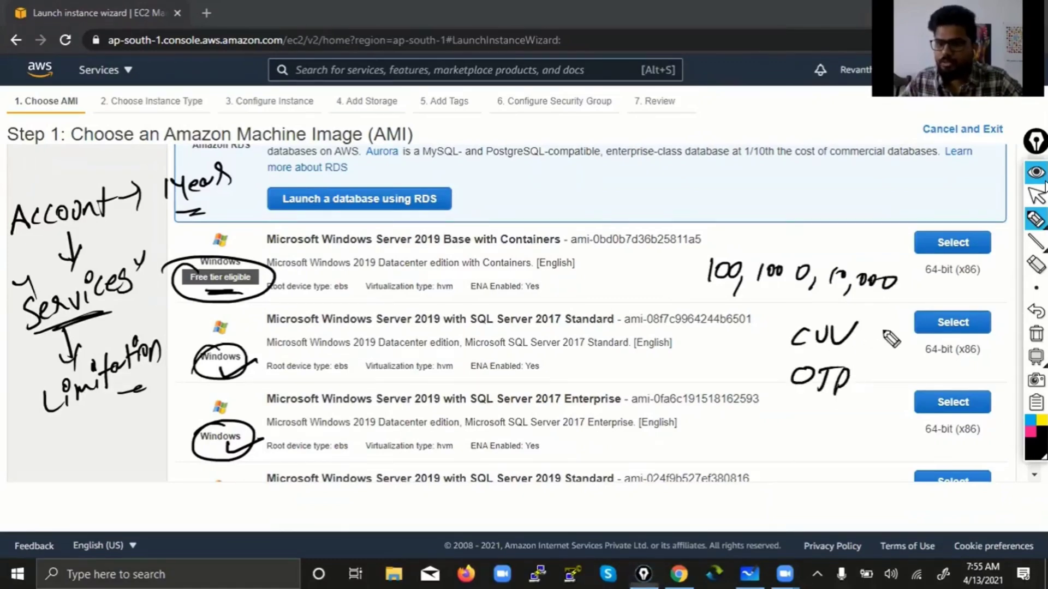
Step: Circle CVV and OTP together, and underline 10,000 and 1000 above them
left_click_drag(881, 327, 857, 403)
left_click_drag(895, 373, 818, 330)
left_click_drag(822, 304, 875, 310)
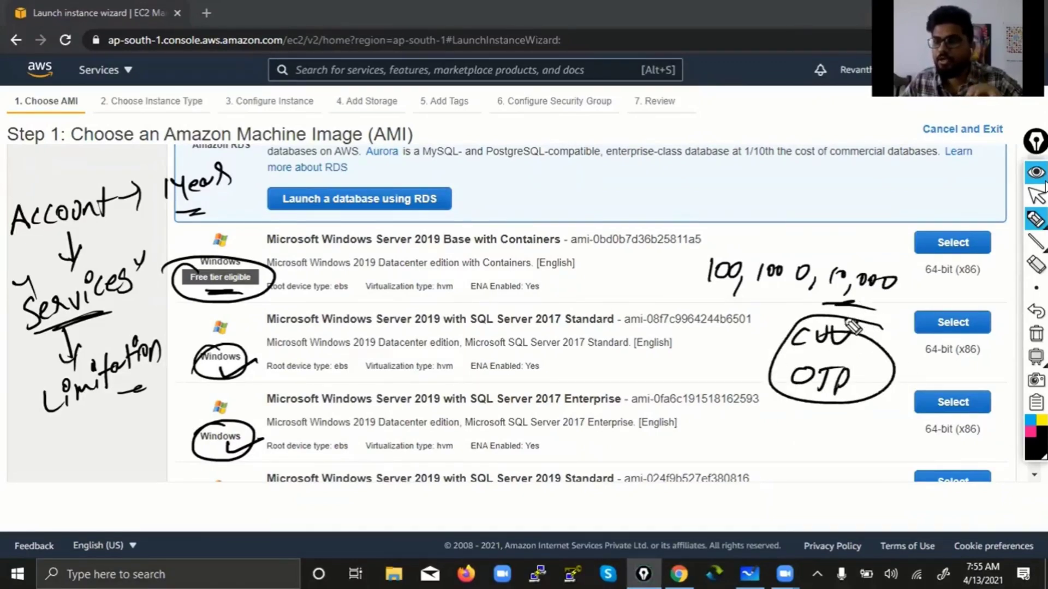
left_click_drag(781, 298, 807, 293)
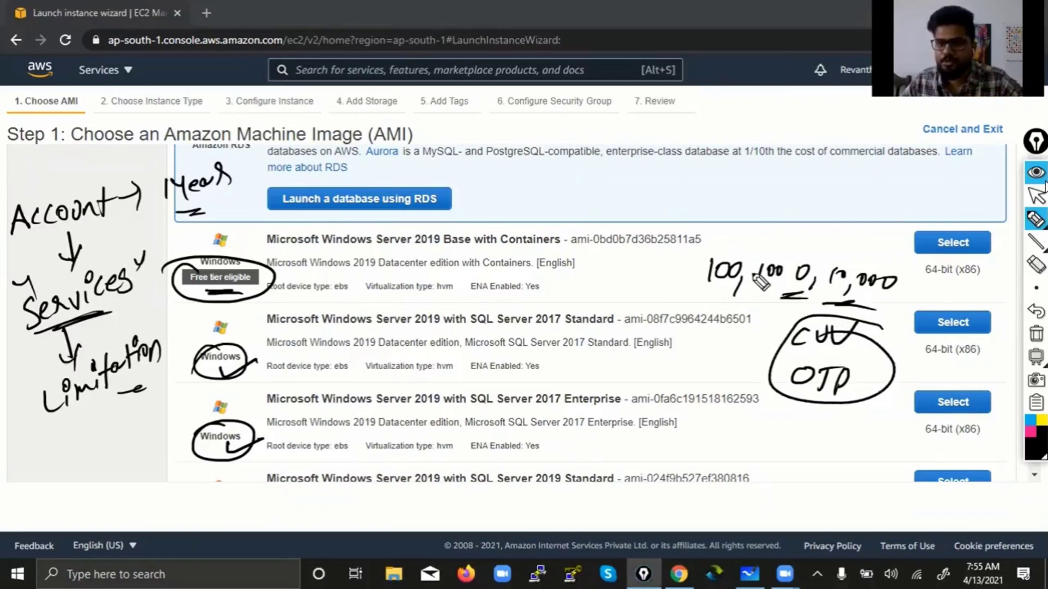
Step: Draw a cross above the numbers, bracket the whole note on both sides, and add a second cross in pink
left_click_drag(767, 242, 786, 221)
left_click_drag(764, 232, 800, 240)
left_click_drag(704, 245, 720, 385)
mouse_move(873, 242)
left_mouse_down()
mouse_move(901, 328)
mouse_move(895, 409)
left_mouse_up()
left_click(1030, 432)
mouse_move(757, 206)
left_mouse_down()
mouse_move(728, 238)
mouse_move(763, 226)
left_mouse_up()
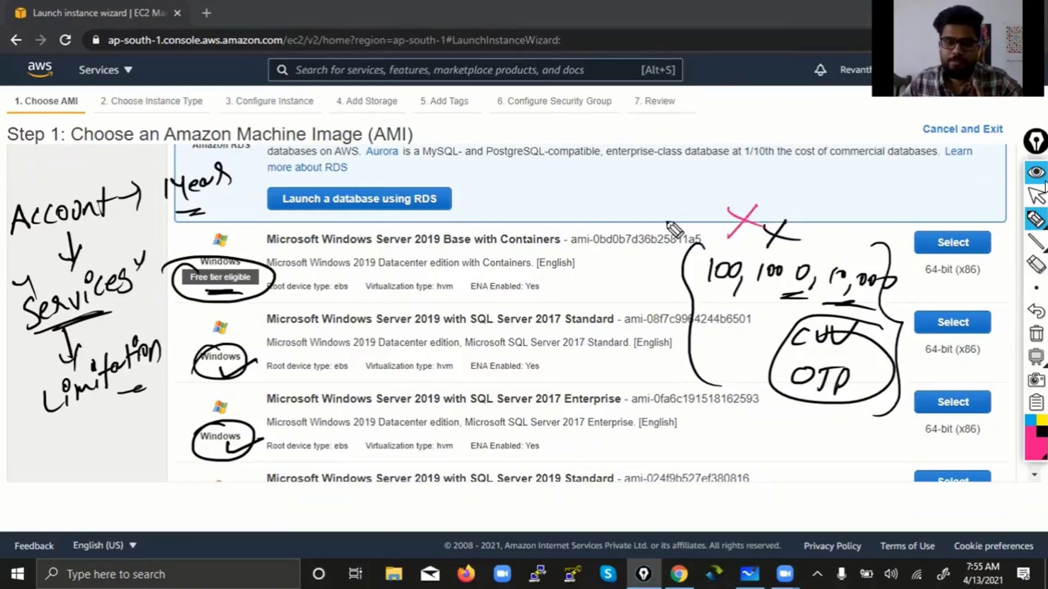
Step: Underline and circle Free tier eligible in pink, draw an underlined 0 in the RDS box, and clear the annotations
left_click_drag(203, 292, 240, 291)
left_click_drag(239, 298, 284, 275)
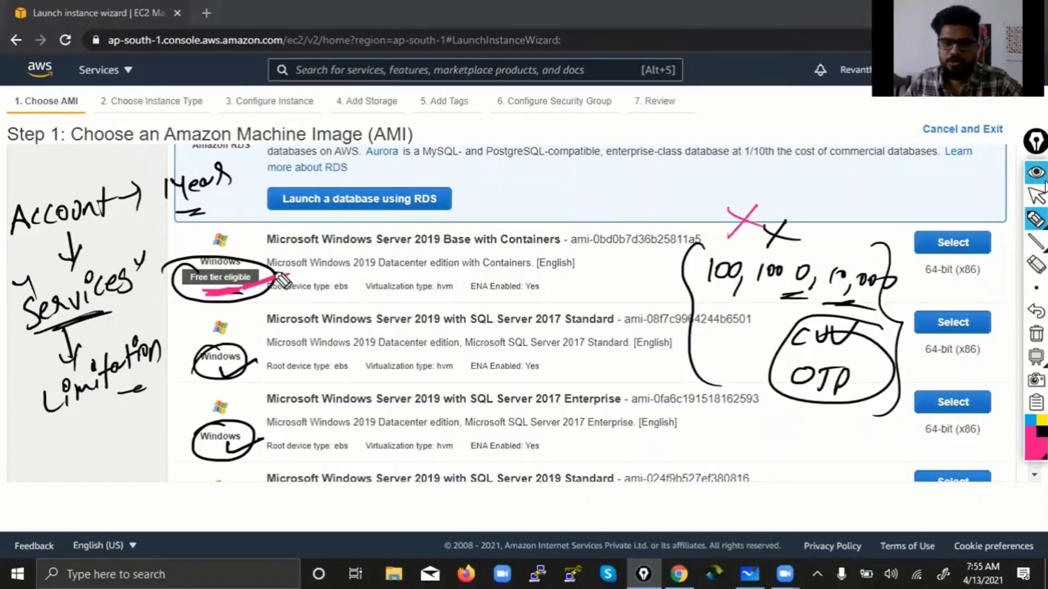
left_click_drag(507, 175, 561, 168)
left_click_drag(503, 234, 556, 229)
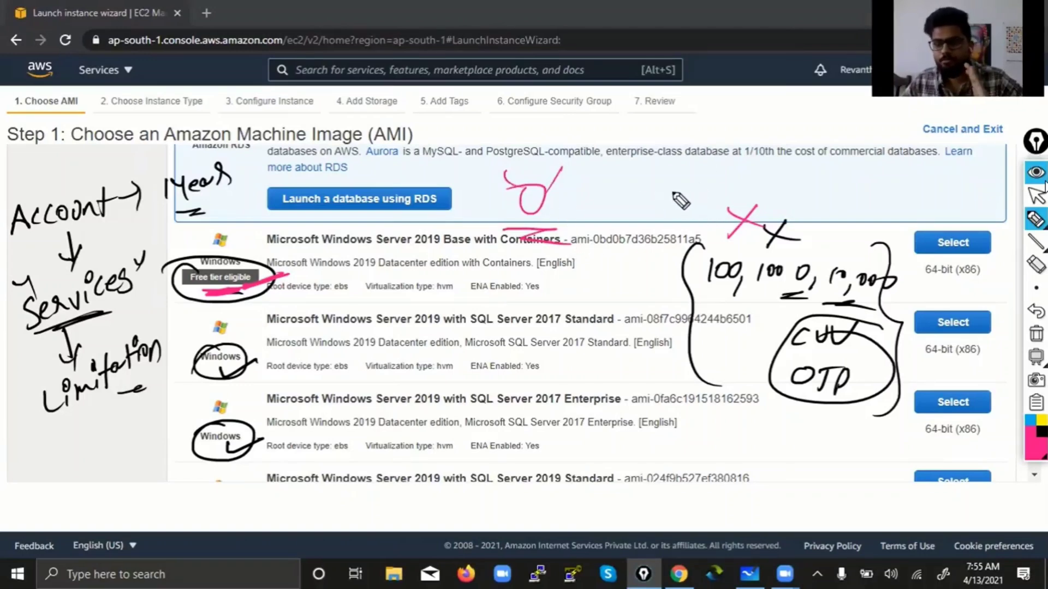
mouse_move(208, 284)
left_mouse_down()
mouse_move(180, 270)
mouse_move(223, 304)
left_mouse_up()
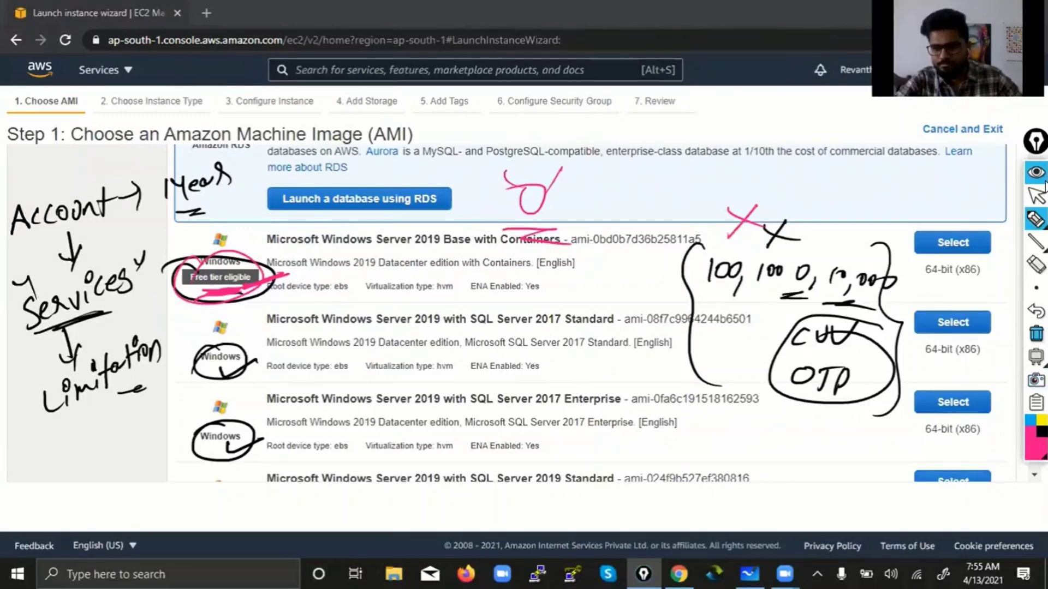
left_click(1036, 334)
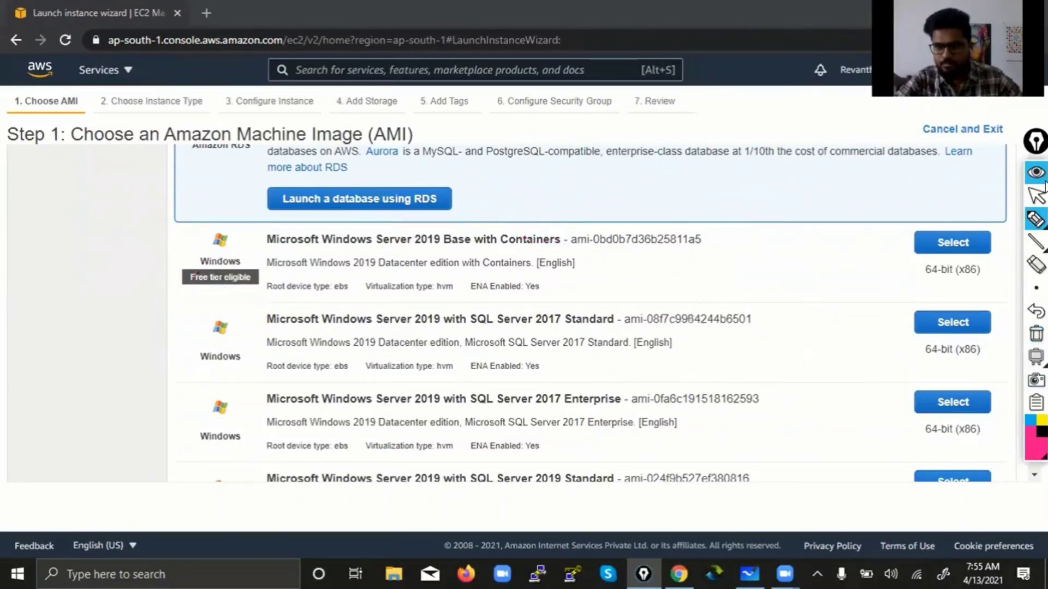
Step: Circle AMI and underline Amazon Machine Image in the page heading, clear the annotations, and return to the normal pointer
left_click(1036, 195)
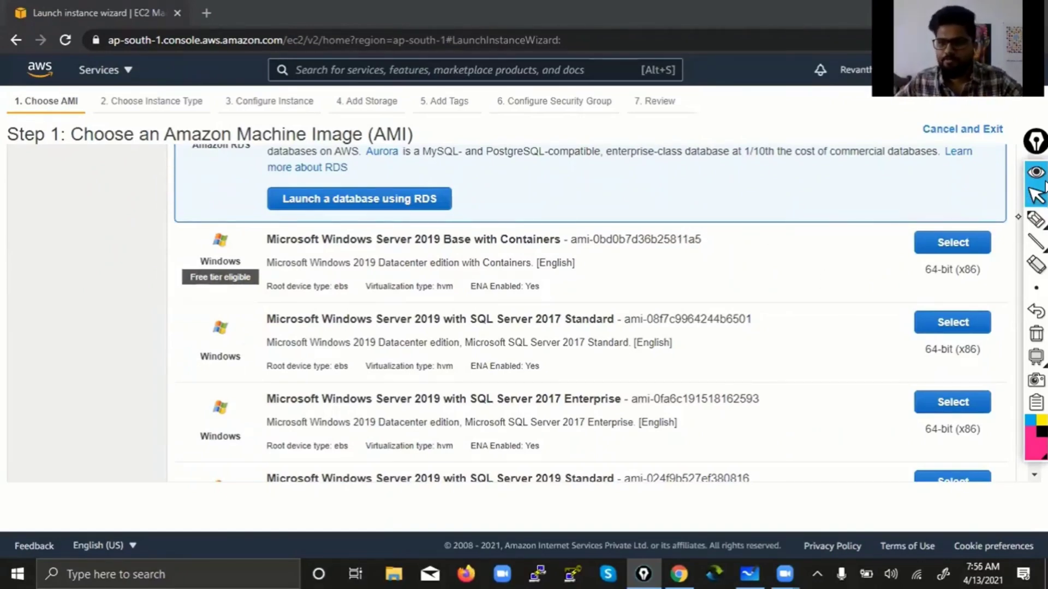
left_click(1035, 219)
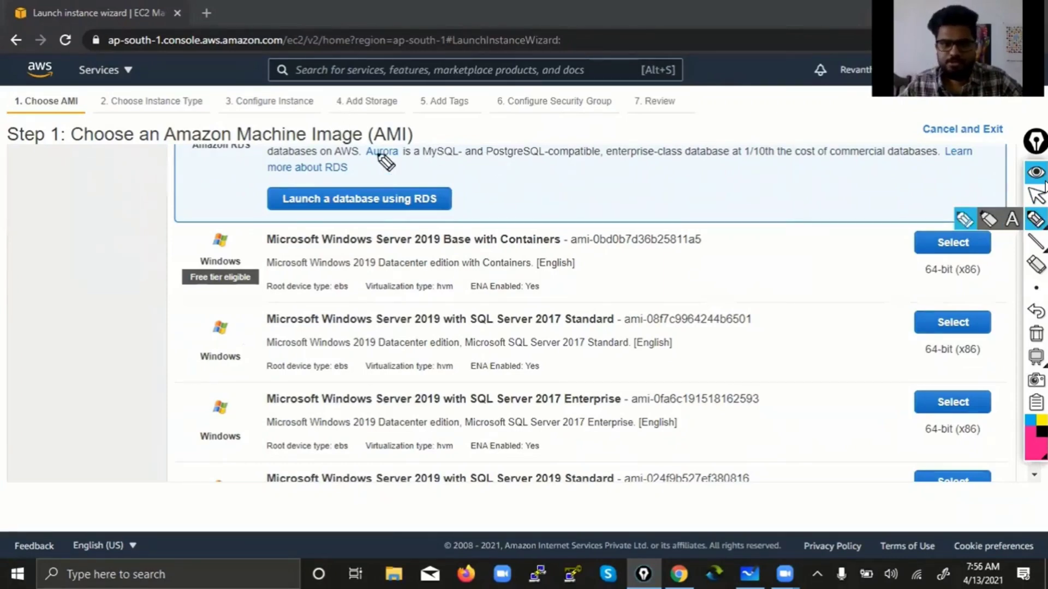
mouse_move(411, 144)
left_mouse_down()
mouse_move(375, 145)
mouse_move(437, 128)
mouse_move(420, 143)
left_mouse_up()
left_click_drag(156, 154, 365, 147)
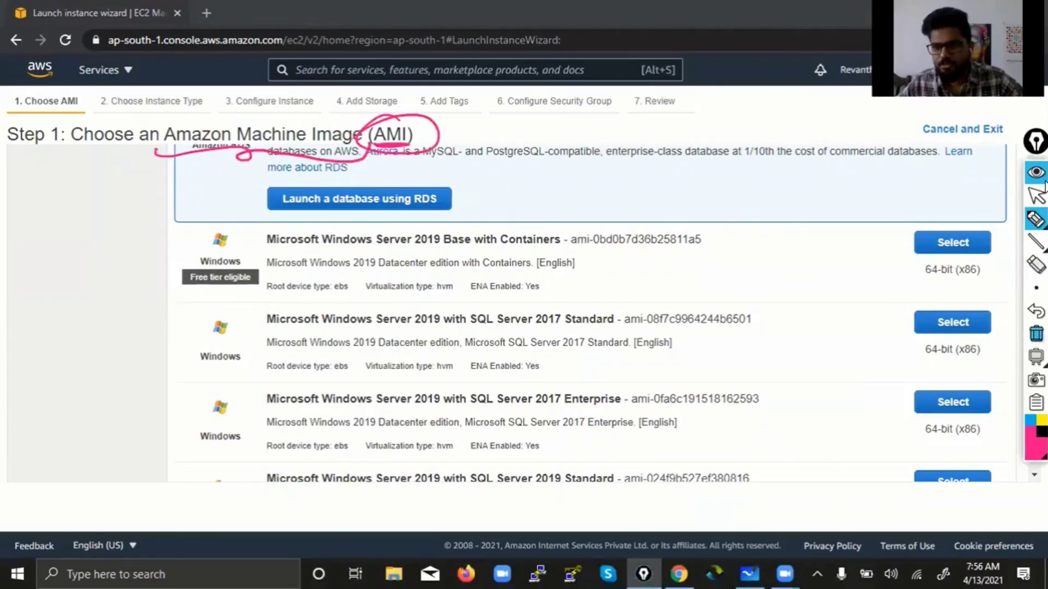
left_click(1036, 333)
left_click(1035, 196)
mouse_move(1036, 219)
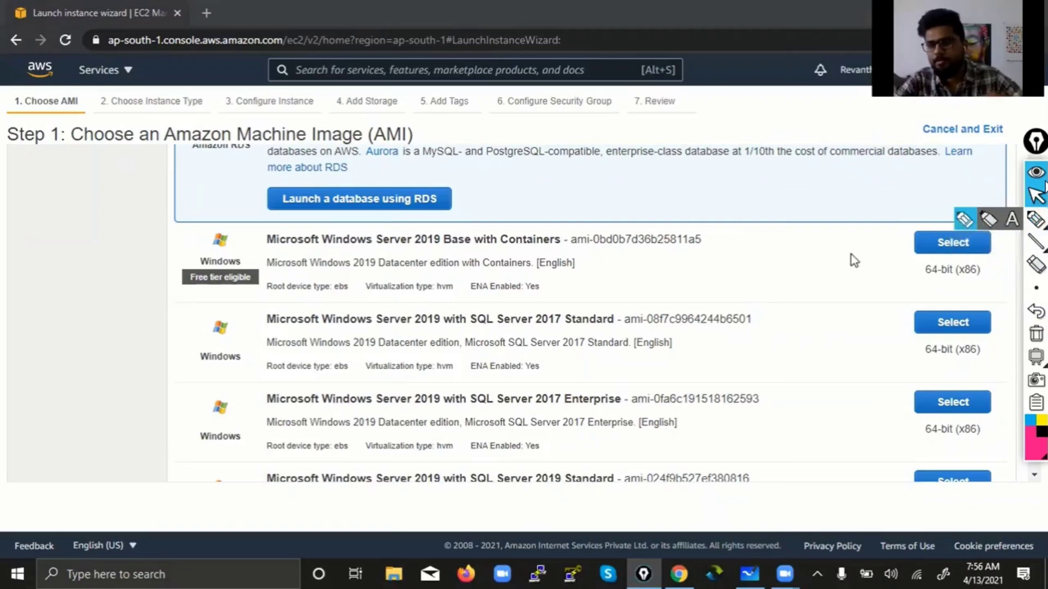
left_click(78, 301)
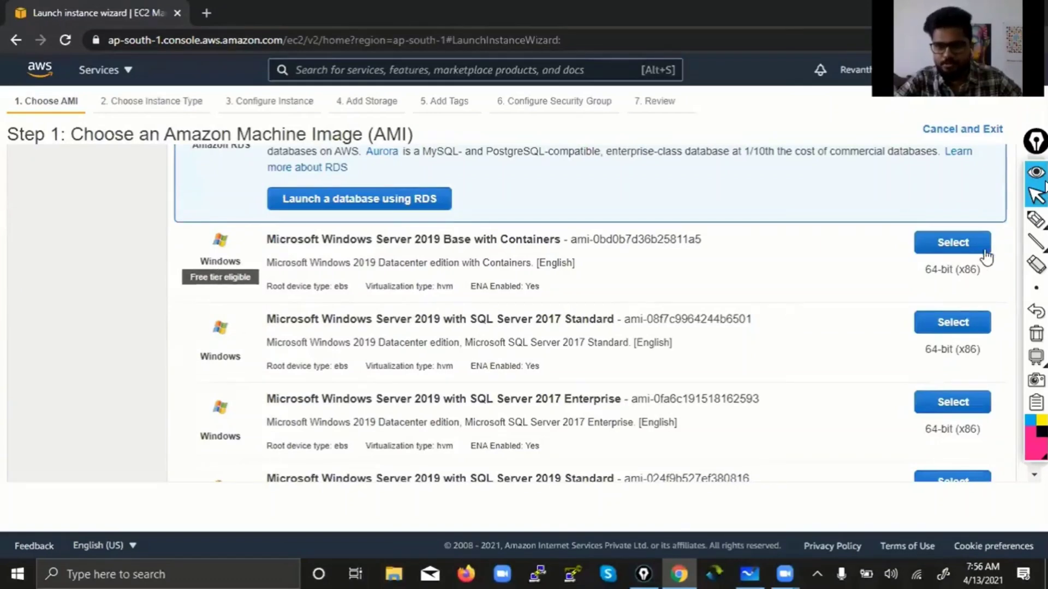
Step: Select the Windows Server 2019 Base with Containers AMI, check the WIN-EC2 table in Microsoft Whiteboard, and go back to the Windows AMIs in the wizard
left_click(952, 243)
left_click(759, 565)
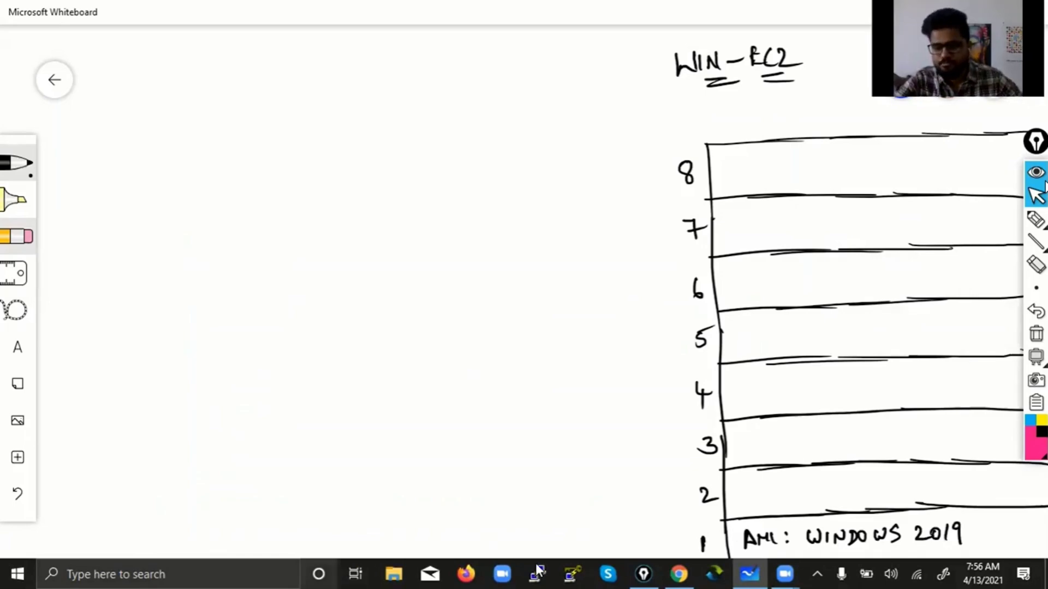
left_click(689, 572)
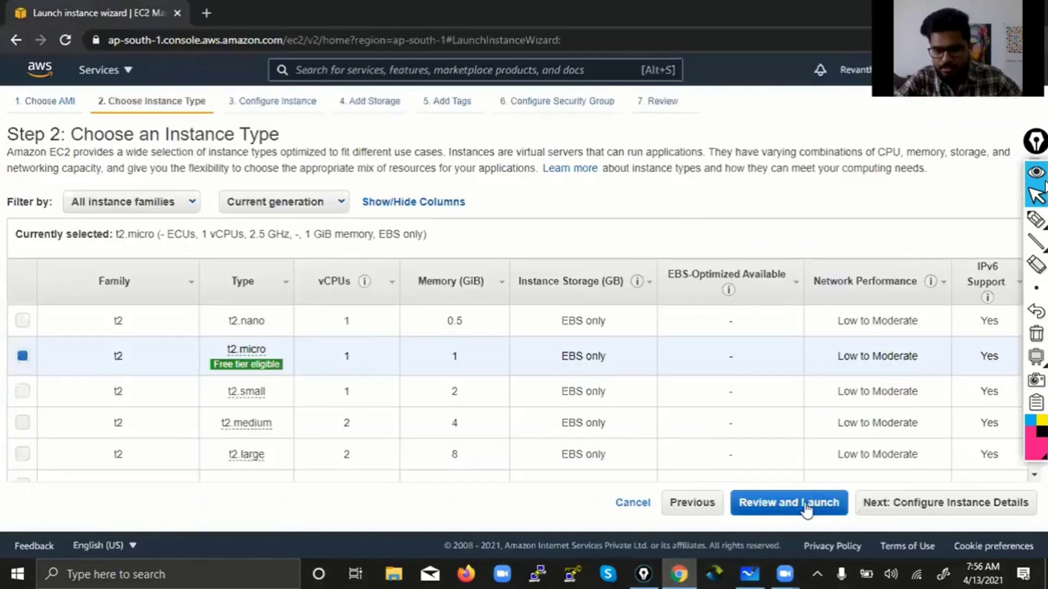
left_click(708, 501)
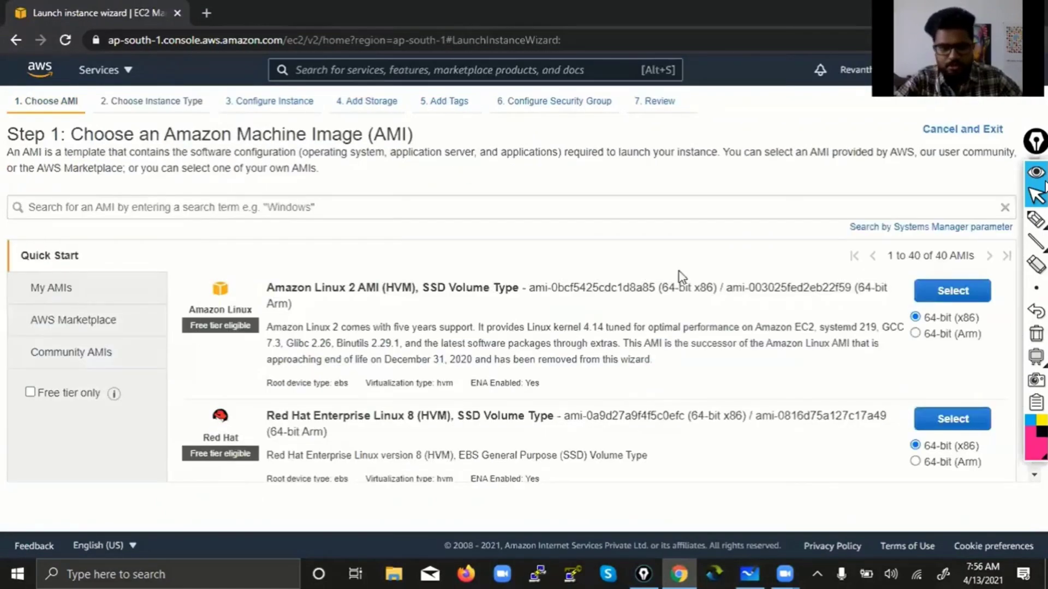
scroll(681, 277, "down", 10)
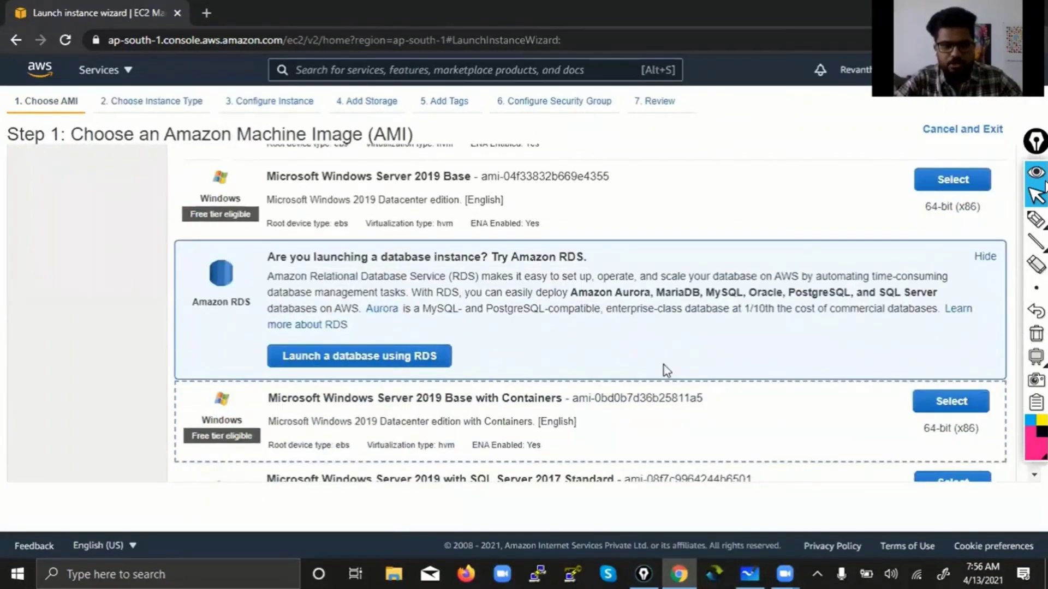
scroll(663, 365, "down", 2)
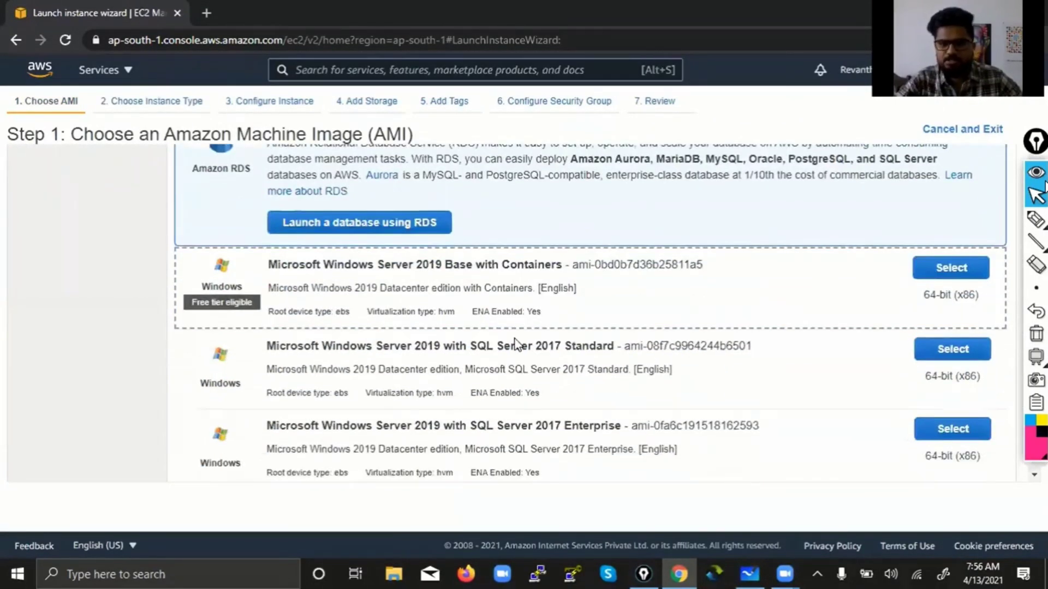
Step: Write Wi 7, 8 and 10 in pink in the blank area beside the Windows AMIs
left_click(1036, 219)
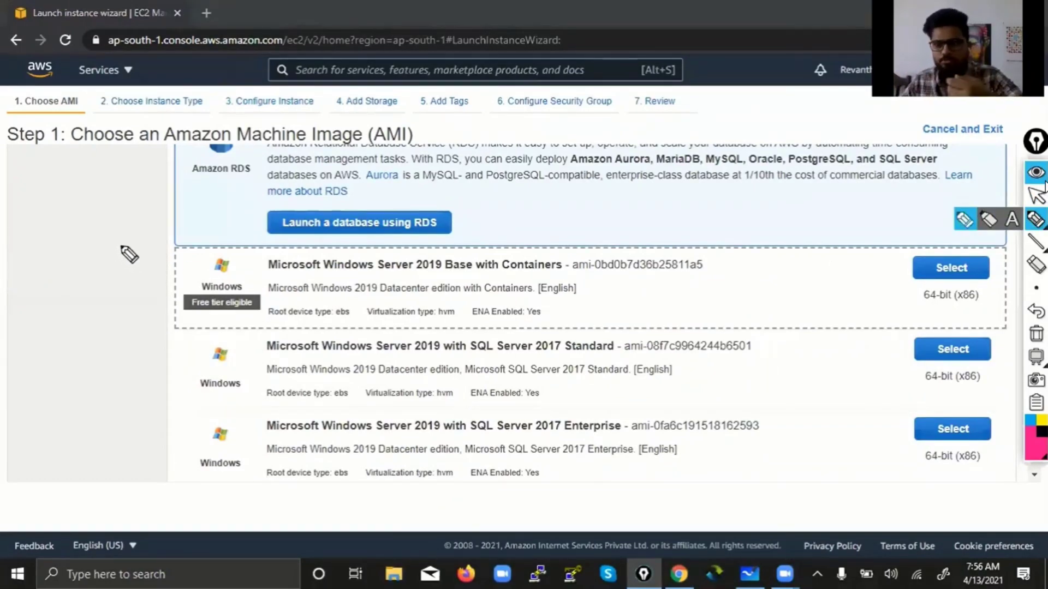
mouse_move(49, 235)
left_mouse_down()
mouse_move(72, 234)
mouse_move(71, 246)
mouse_move(97, 240)
left_mouse_up()
mouse_move(90, 229)
left_mouse_down()
mouse_move(113, 225)
mouse_move(101, 316)
left_mouse_up()
left_click_drag(116, 292, 114, 293)
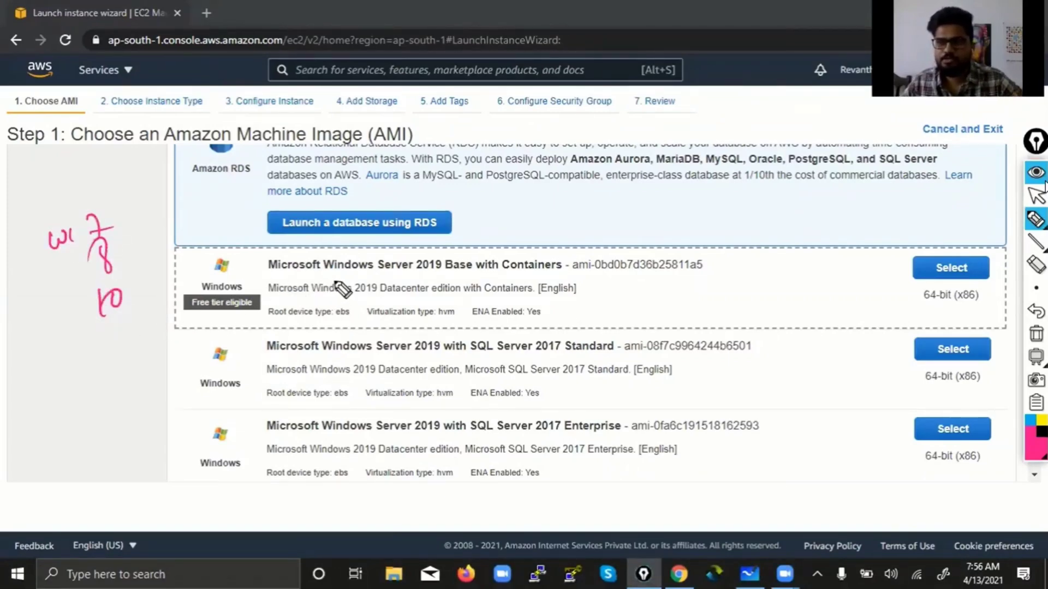
Step: Circle and underline Windows Server 2019 in the first two Windows AMI titles, and clear the annotations
mouse_move(374, 251)
left_mouse_down()
mouse_move(345, 255)
mouse_move(322, 276)
mouse_move(453, 273)
mouse_move(375, 241)
left_mouse_up()
mouse_move(370, 328)
left_mouse_down()
mouse_move(318, 343)
mouse_move(436, 356)
mouse_move(351, 356)
mouse_move(408, 356)
left_mouse_up()
left_click_drag(378, 282, 404, 280)
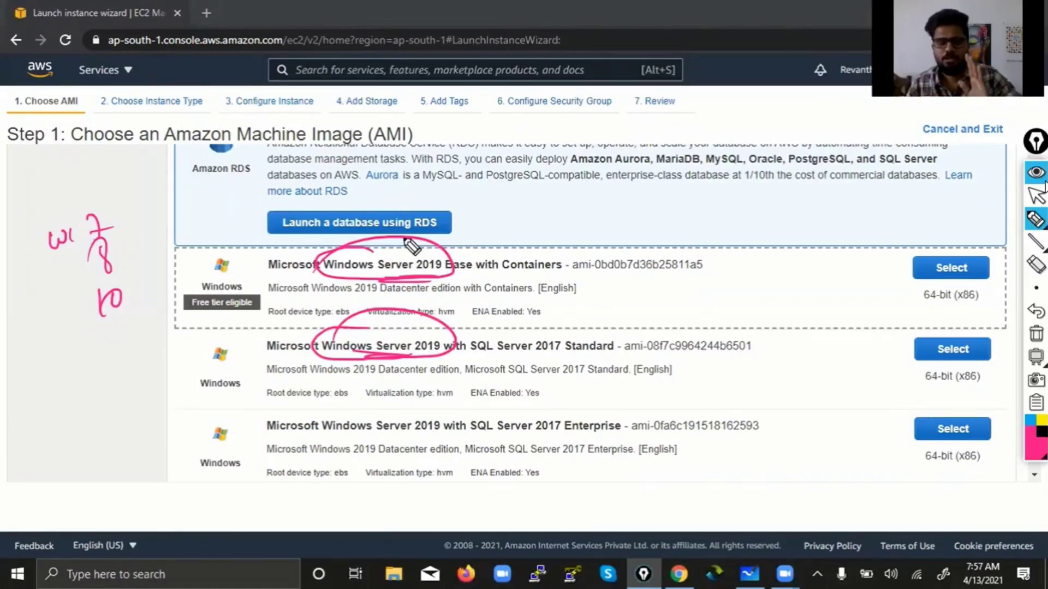
left_click_drag(415, 280, 352, 288)
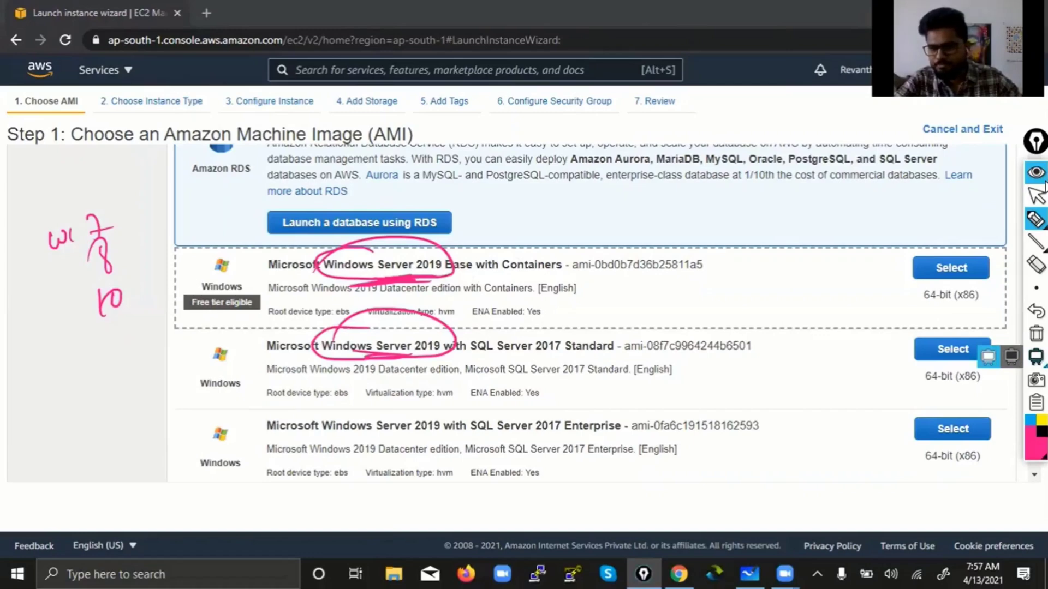
left_click(1036, 334)
left_click(1036, 195)
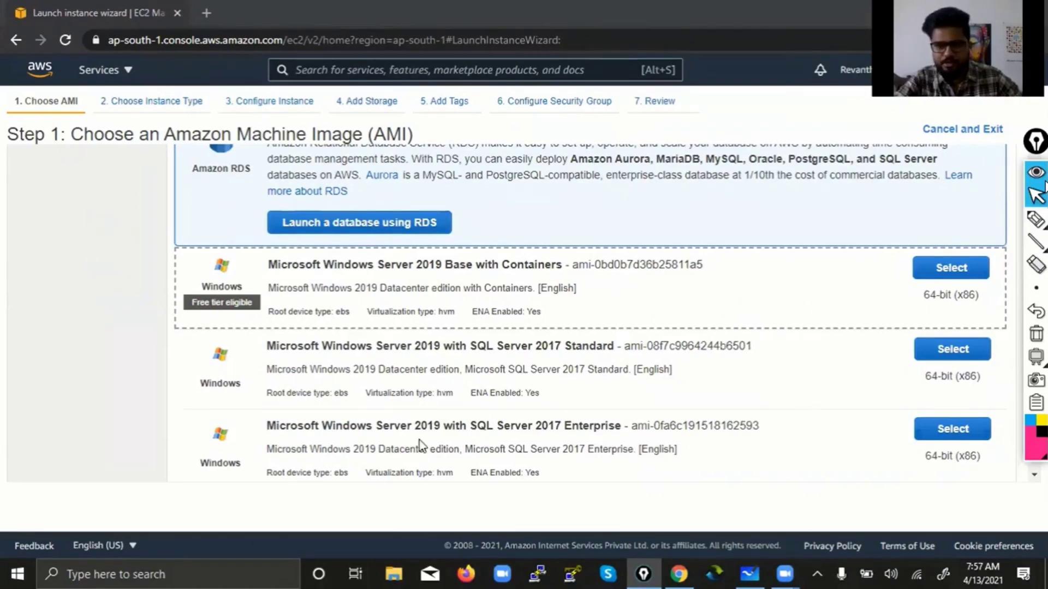
Step: Select the free tier eligible Microsoft Windows Server 2019 Base with Containers AMI
scroll(106, 434, "down", 2)
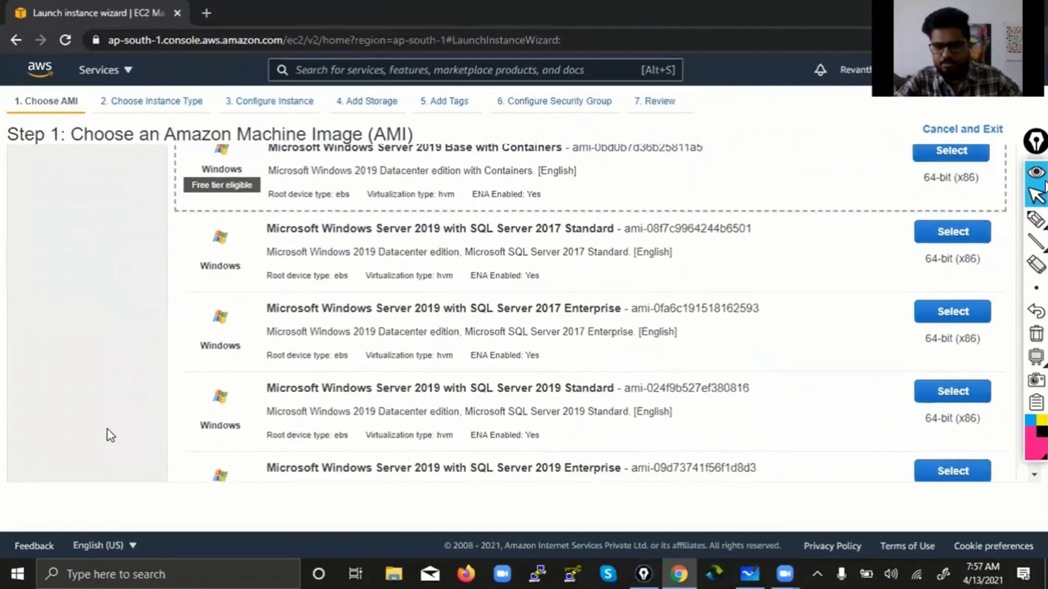
scroll(647, 243, "up", 3)
left_click(952, 304)
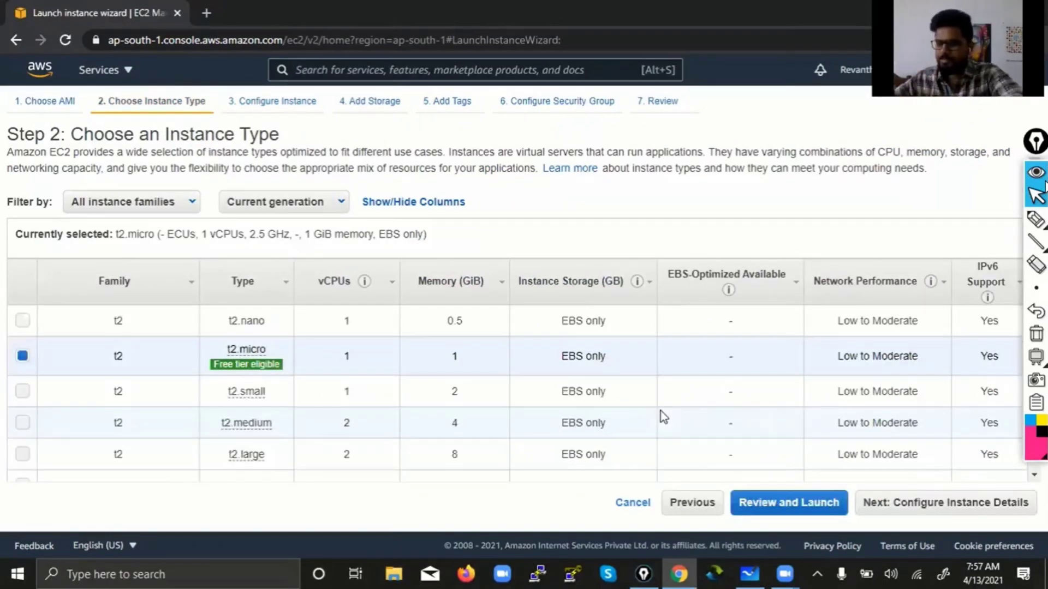
Step: Box Instance Type in the heading, mark vCPUs plus Memory (GiB) with a box and underlines, and clear the annotations
left_click(1030, 222)
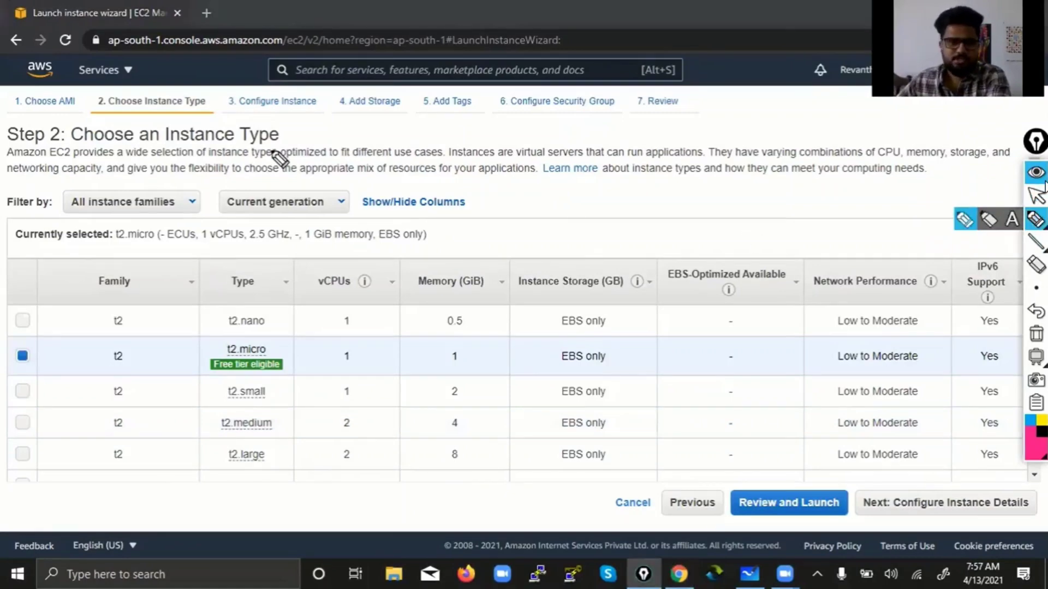
mouse_move(260, 118)
left_mouse_down()
mouse_move(158, 136)
mouse_move(166, 155)
mouse_move(303, 155)
mouse_move(301, 134)
mouse_move(273, 121)
mouse_move(156, 136)
left_mouse_up()
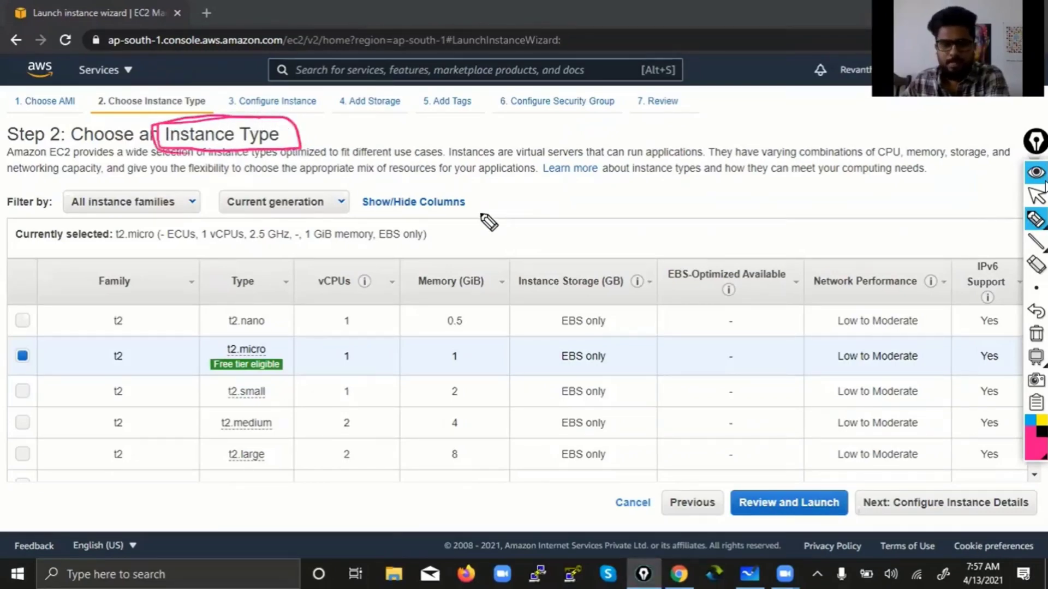
mouse_move(382, 283)
left_mouse_down()
mouse_move(416, 279)
mouse_move(398, 298)
left_mouse_up()
mouse_move(468, 251)
left_mouse_down()
mouse_move(346, 255)
mouse_move(332, 304)
mouse_move(498, 299)
mouse_move(439, 249)
left_mouse_up()
left_click_drag(334, 295, 350, 291)
left_click_drag(441, 298, 470, 295)
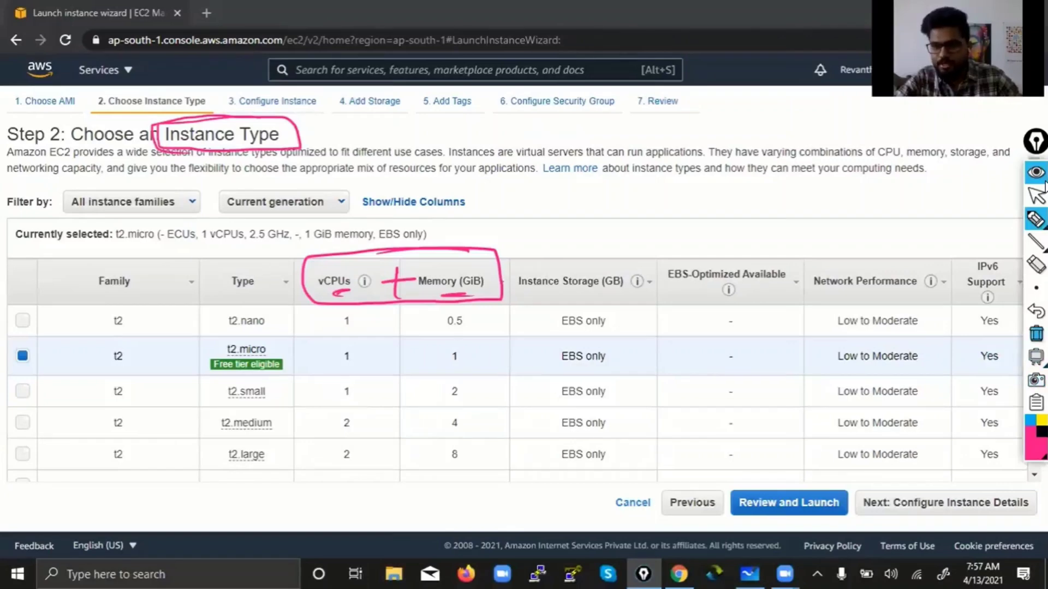
left_click(1036, 334)
left_click(1037, 195)
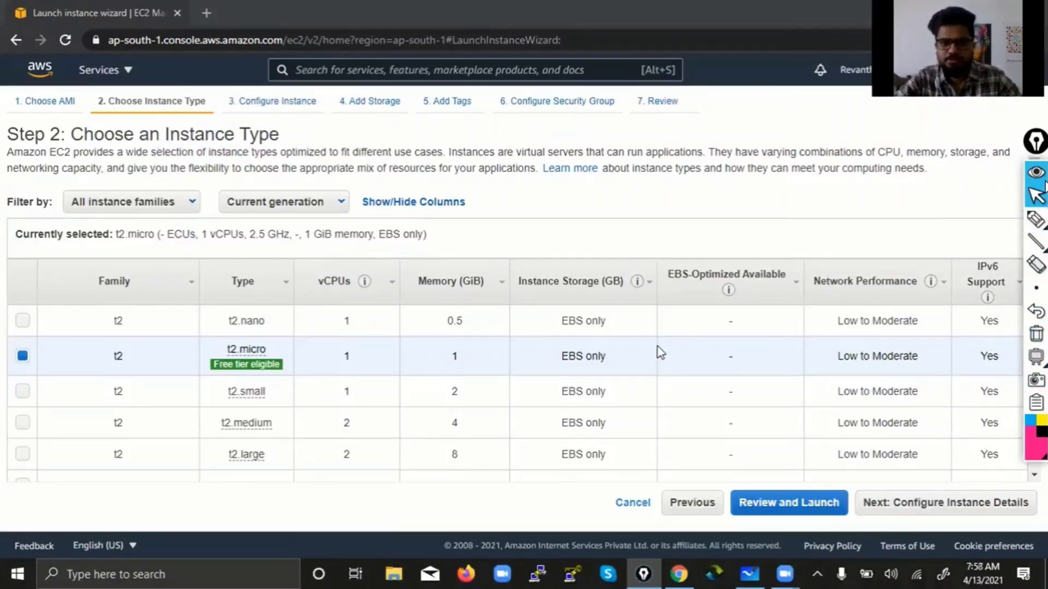
Step: Examine the vCPU and memory options in the instance type list from the t2 family down to the m5a family
scroll(572, 374, "down", 3)
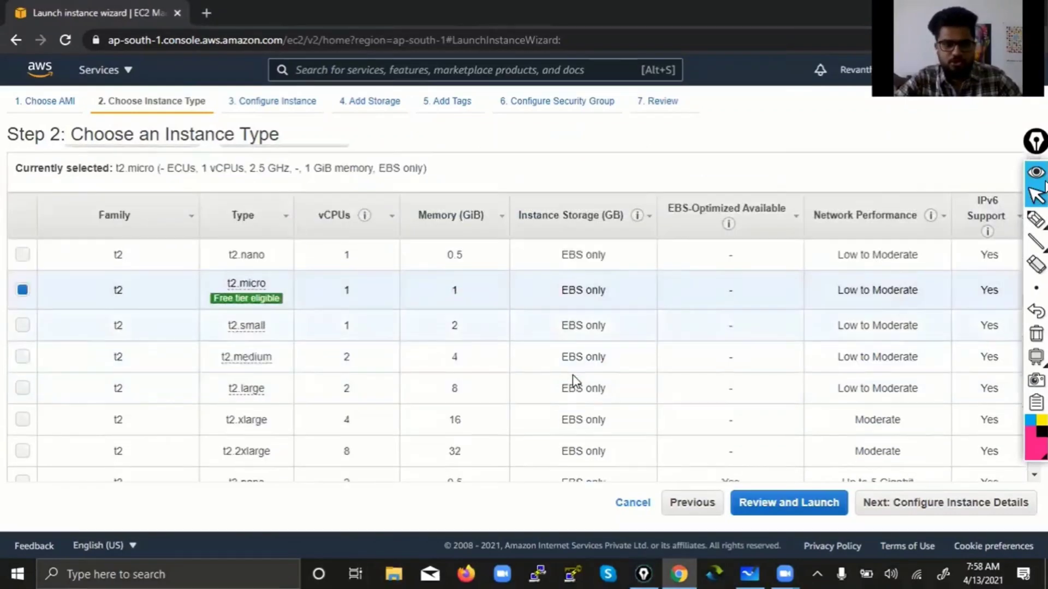
scroll(572, 375, "down", 15)
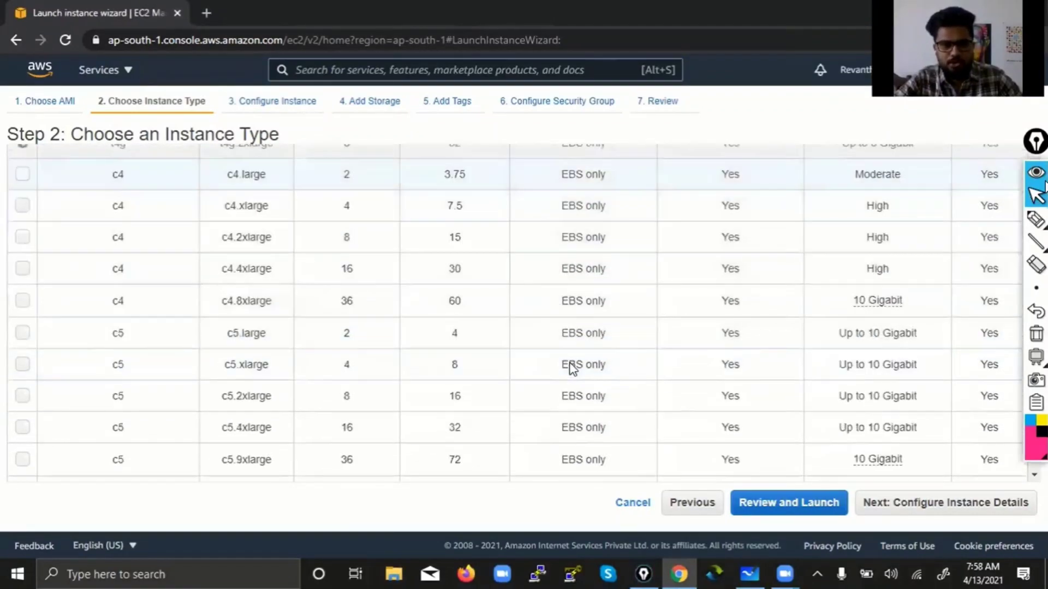
scroll(571, 364, "down", 15)
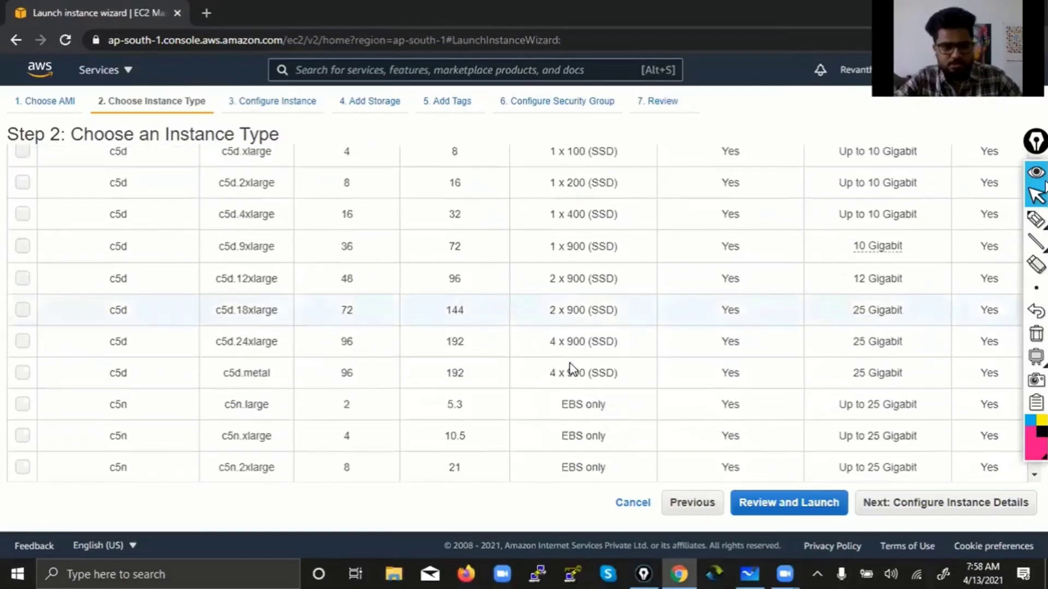
scroll(571, 367, "down", 15)
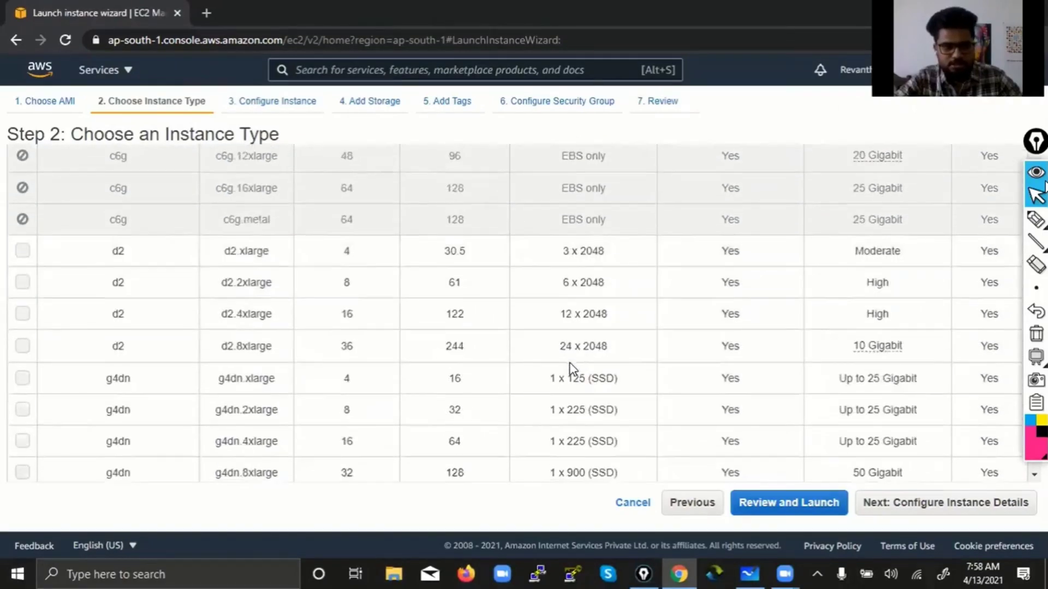
scroll(571, 367, "down", 15)
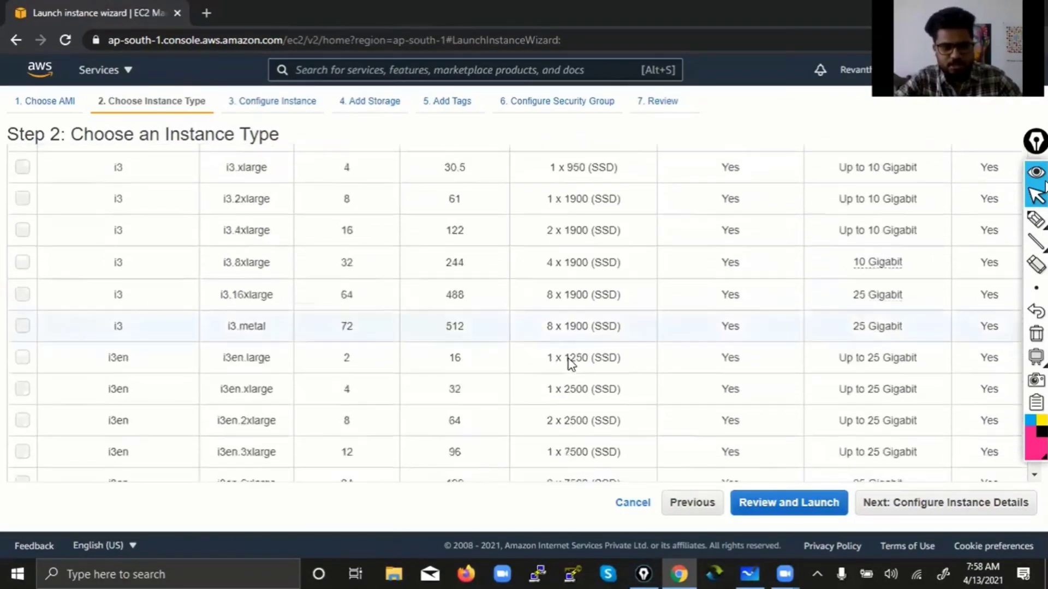
scroll(571, 364, "down", 15)
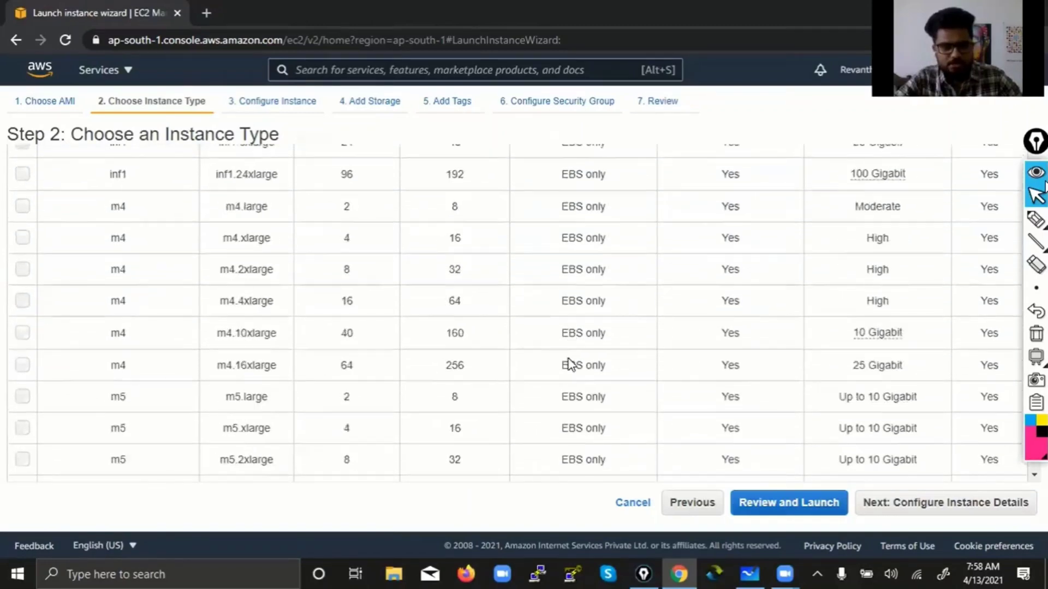
scroll(570, 364, "down", 4)
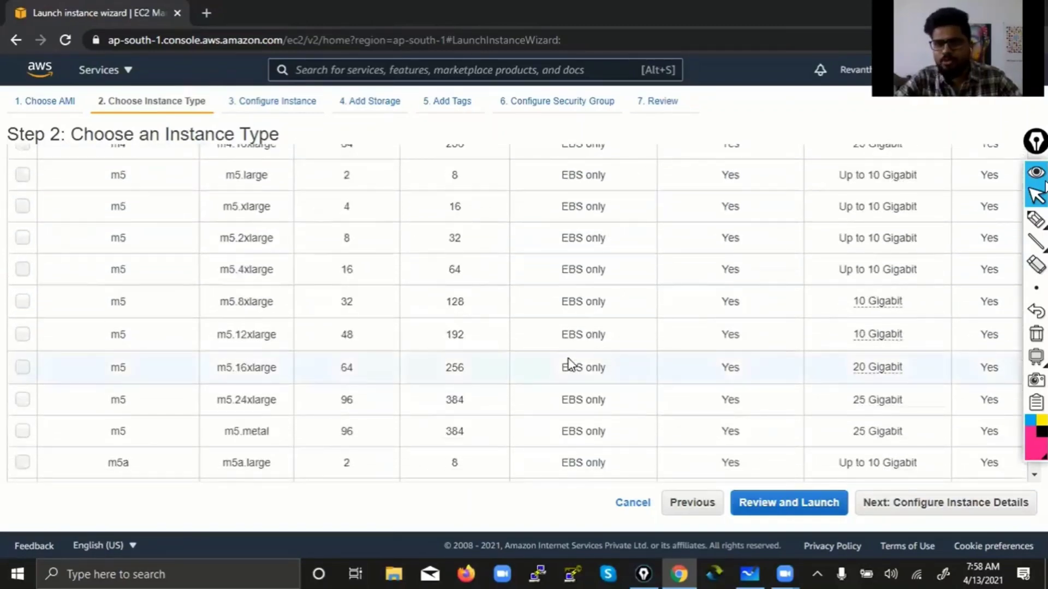
scroll(571, 364, "down", 3)
scroll(569, 359, "down", 3)
scroll(571, 362, "down", 3)
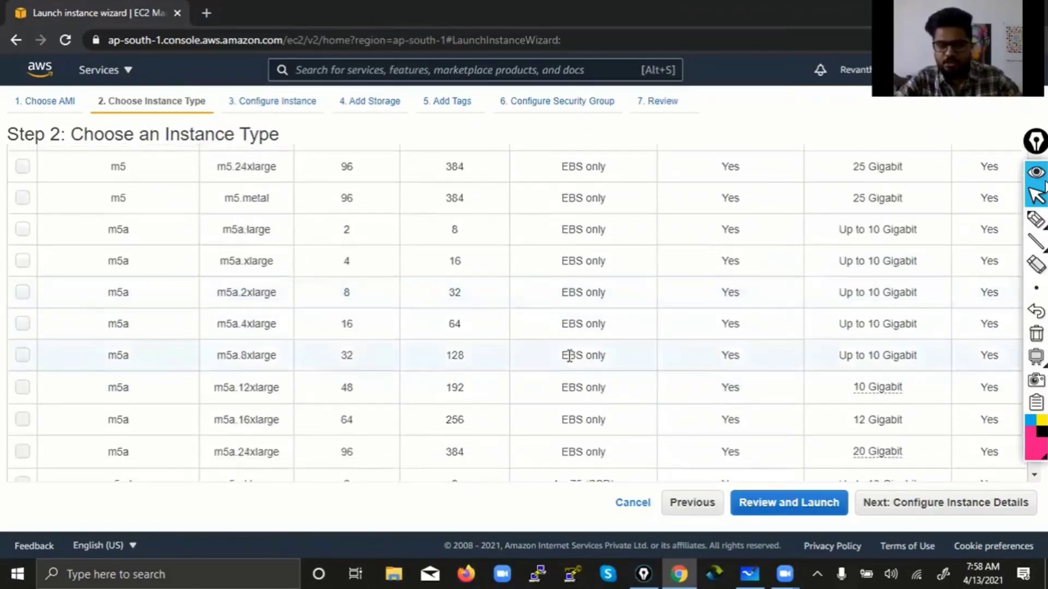
scroll(569, 355, "down", 3)
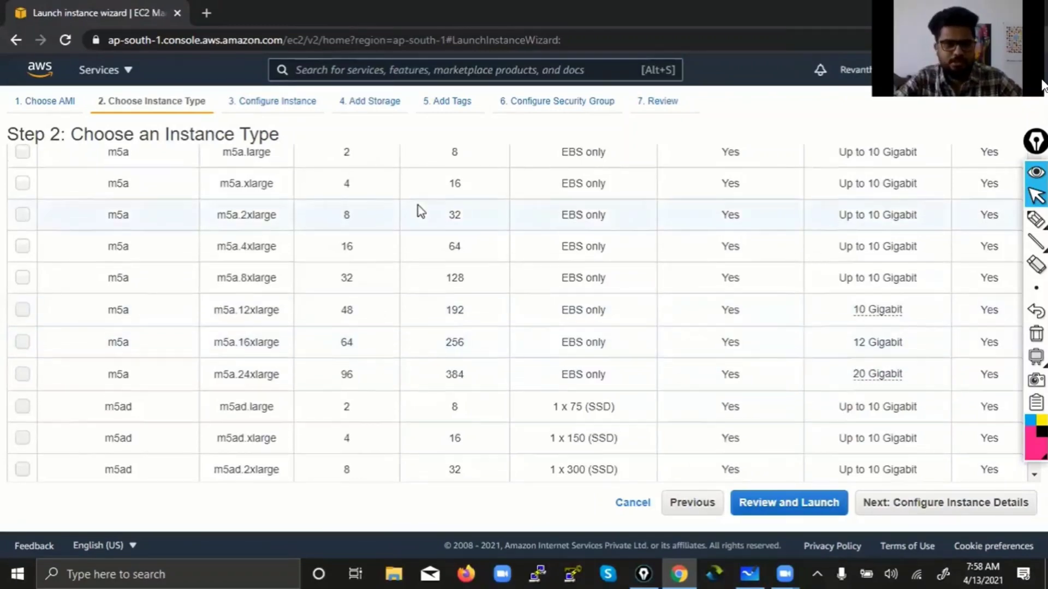
scroll(354, 244, "down", 1)
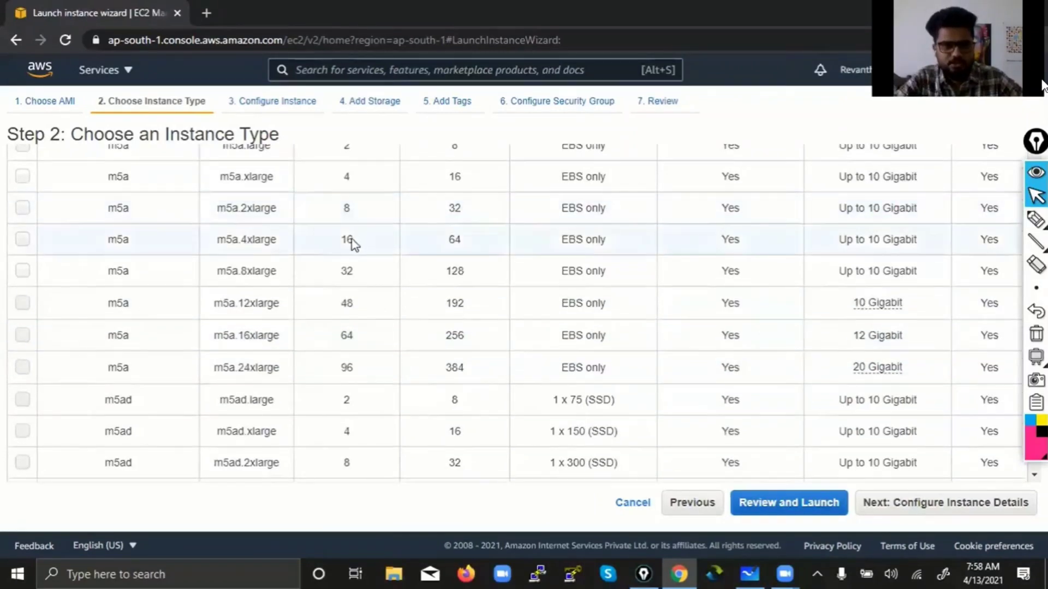
double_click(468, 240)
Step: Review the vCPU and memory sizes of the remaining instance families, from m5ad down to x1e
scroll(455, 406, "down", 3)
scroll(456, 405, "down", 8)
scroll(455, 402, "down", 5)
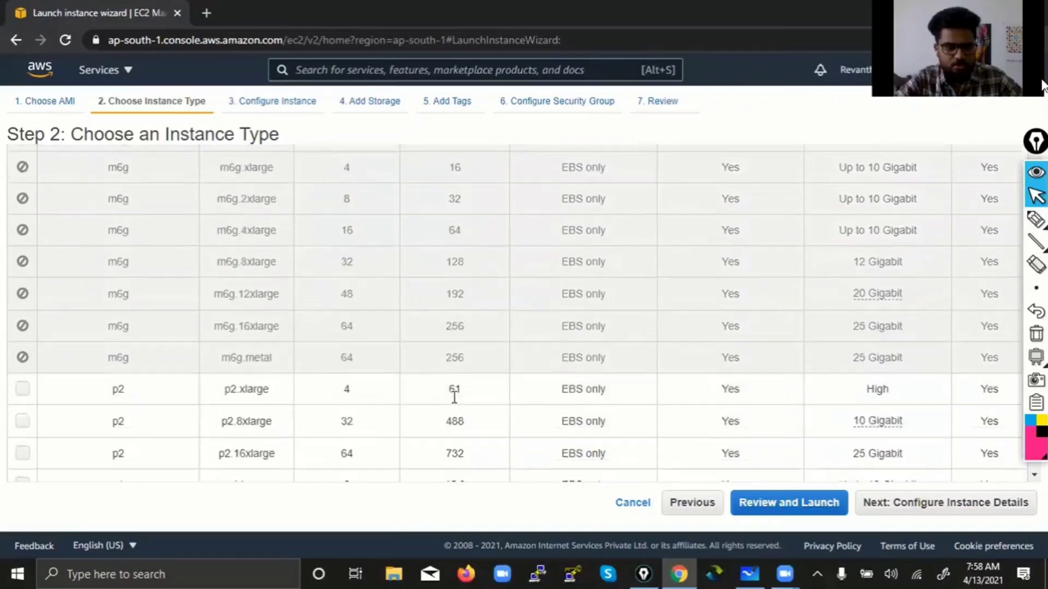
scroll(454, 397, "down", 6)
scroll(454, 395, "down", 6)
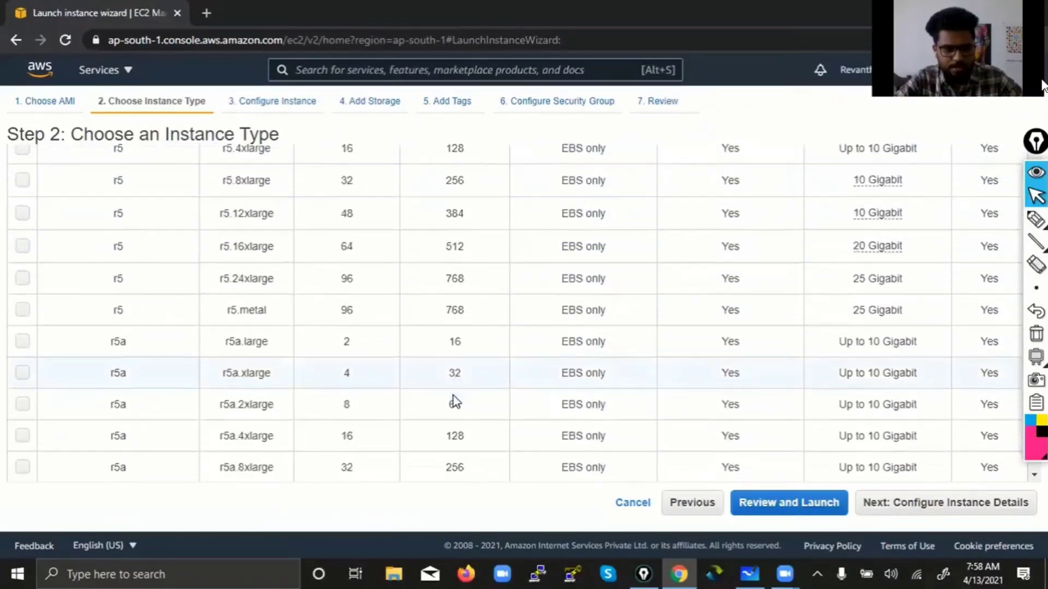
scroll(455, 402, "down", 7)
scroll(453, 395, "down", 6)
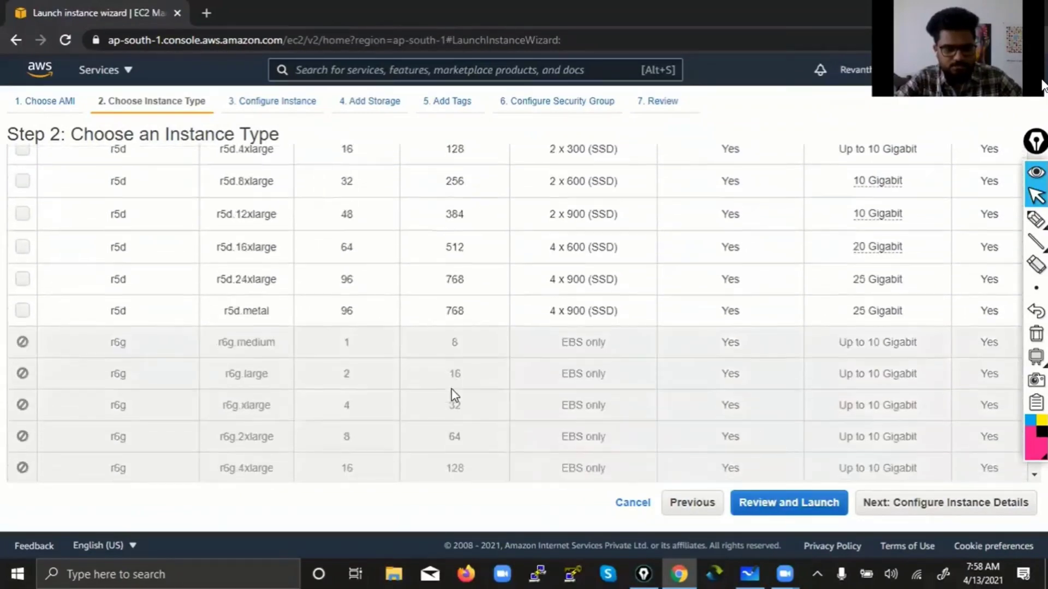
scroll(453, 393, "down", 5)
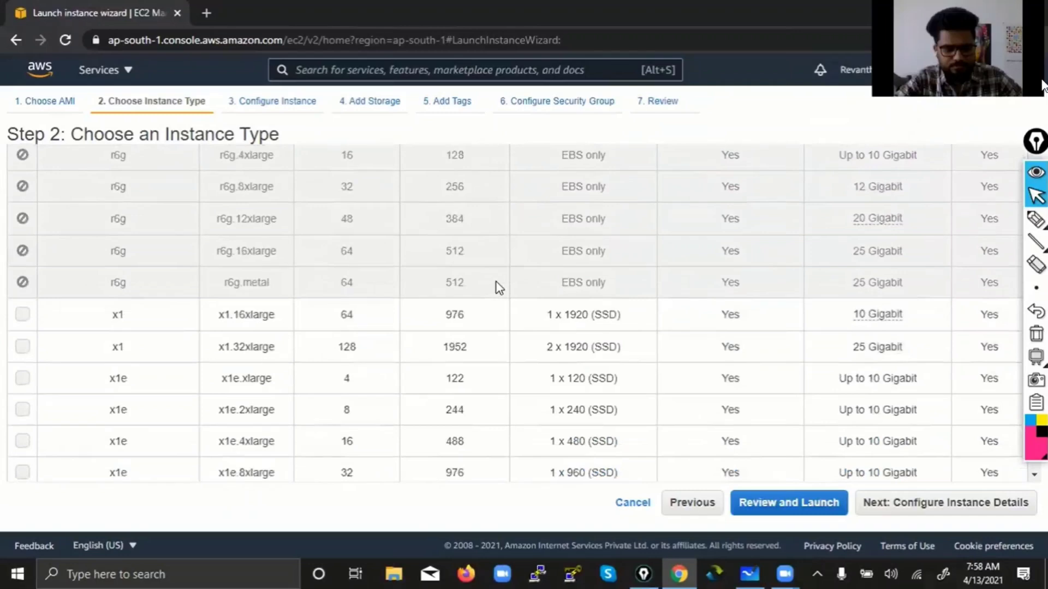
scroll(498, 287, "down", 1)
scroll(498, 286, "down", 3)
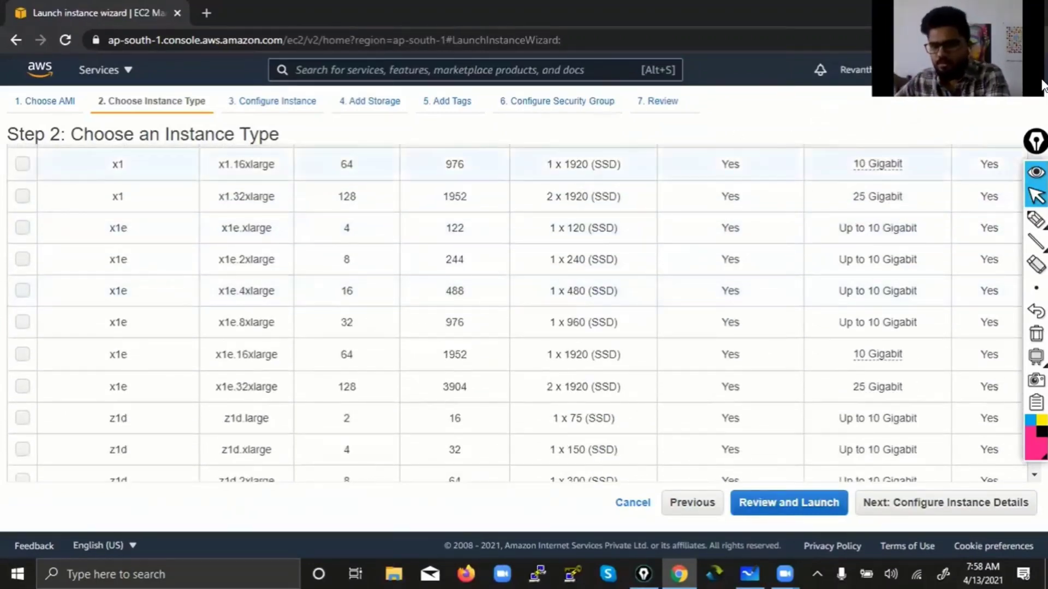
Step: Circle the vCPU and memory values in the x1e.32xlarge row with the pink pen, and clear the annotations
mouse_move(1036, 220)
left_click(989, 220)
left_click(332, 395)
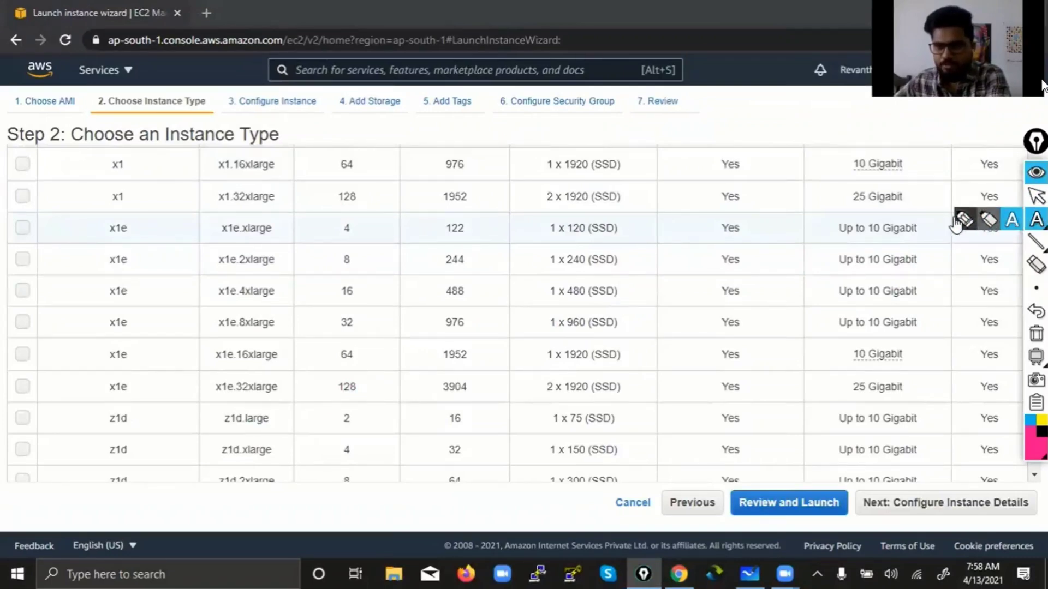
left_click(962, 218)
mouse_move(349, 376)
left_mouse_down()
mouse_move(334, 395)
mouse_move(363, 361)
left_mouse_up()
mouse_move(461, 377)
left_mouse_down()
mouse_move(436, 398)
mouse_move(469, 364)
left_mouse_up()
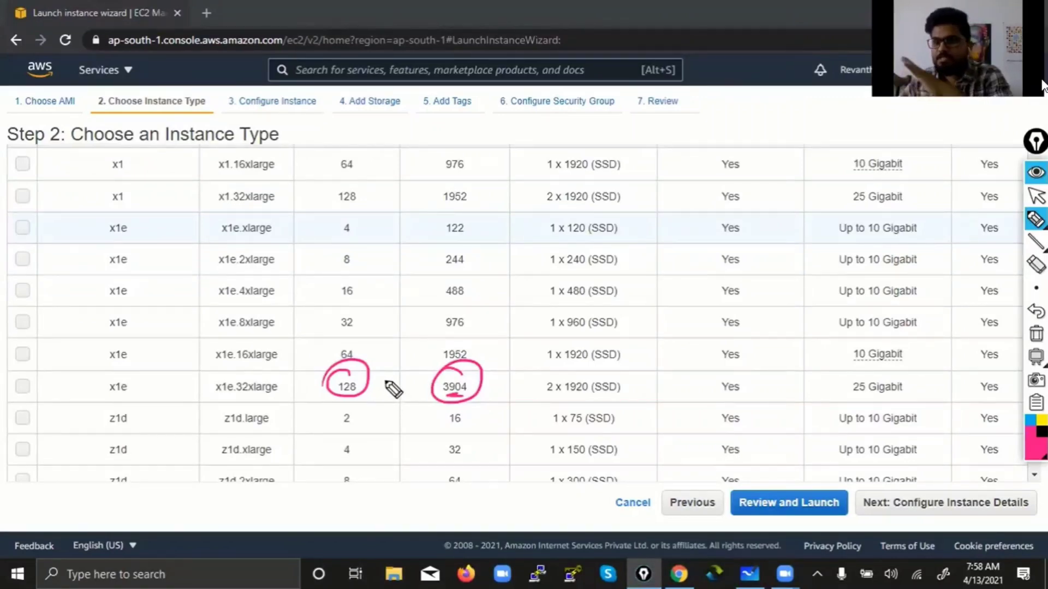
left_click(383, 394)
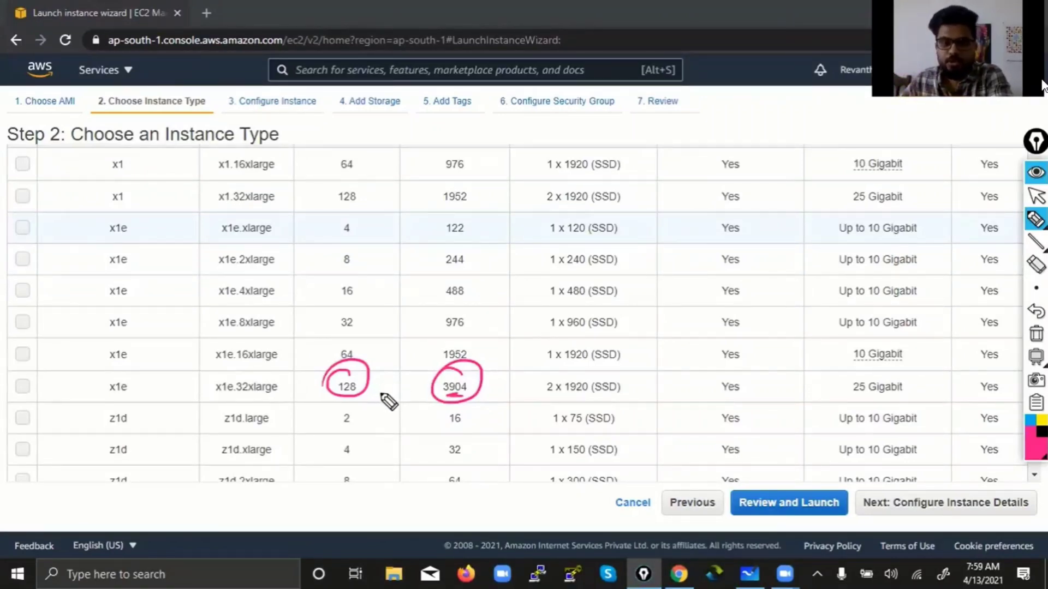
left_click_drag(383, 394, 375, 421)
left_click_drag(446, 401, 465, 398)
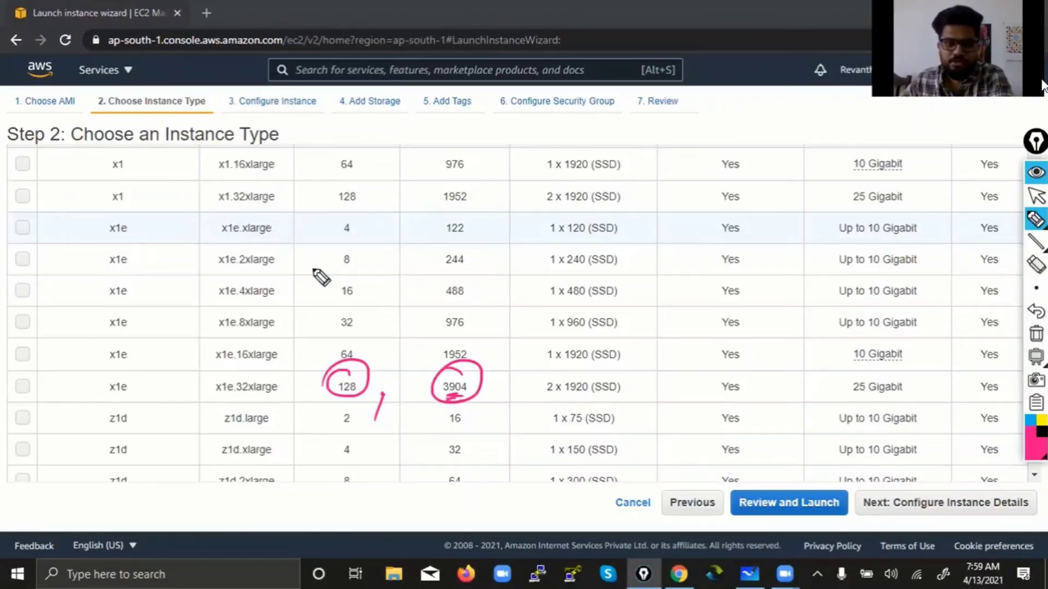
left_click_drag(352, 364, 298, 392)
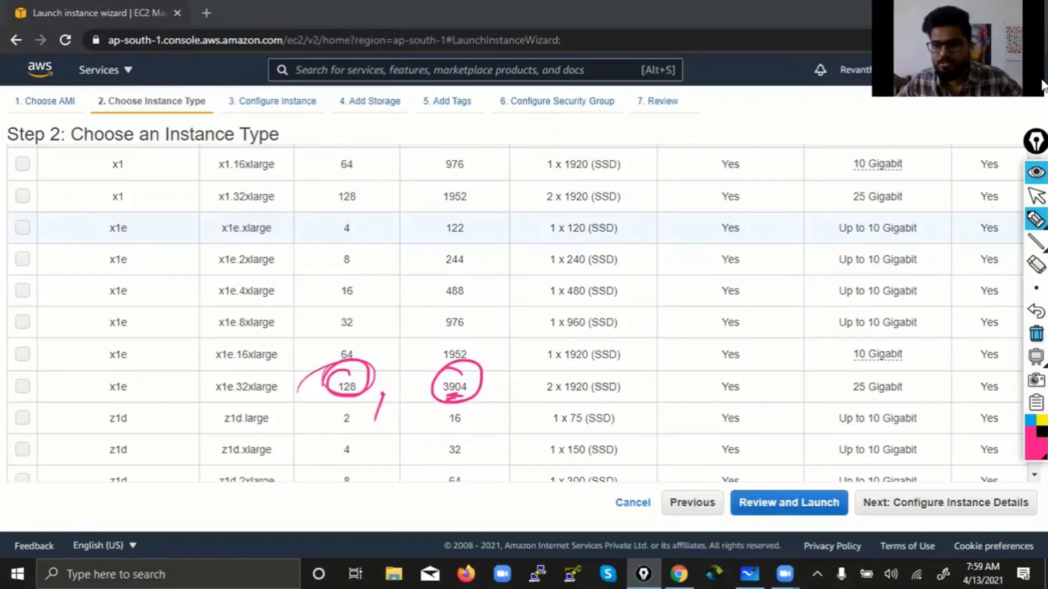
left_click(1035, 334)
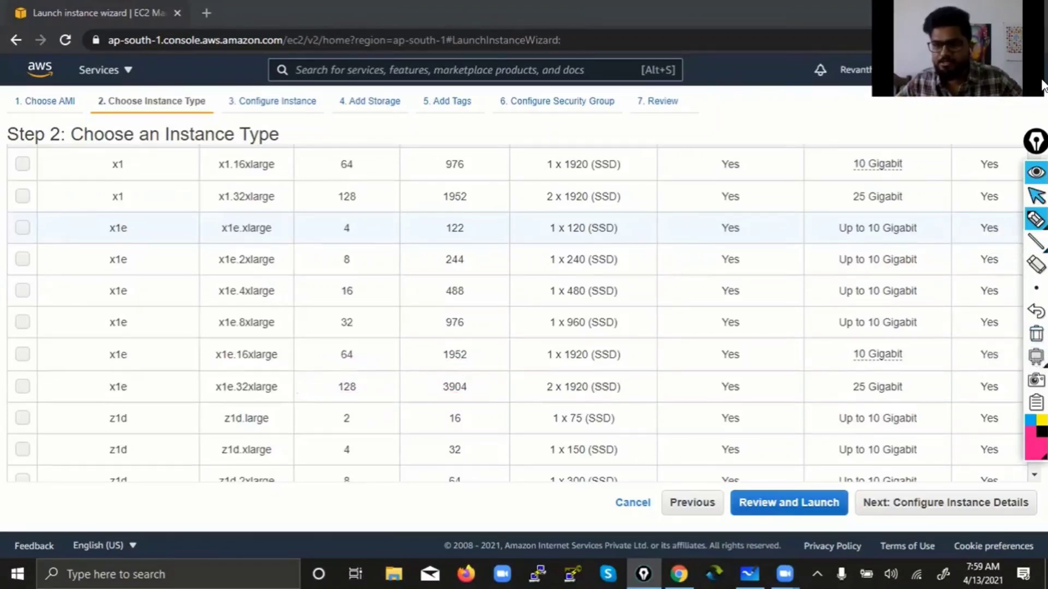
left_click(1036, 195)
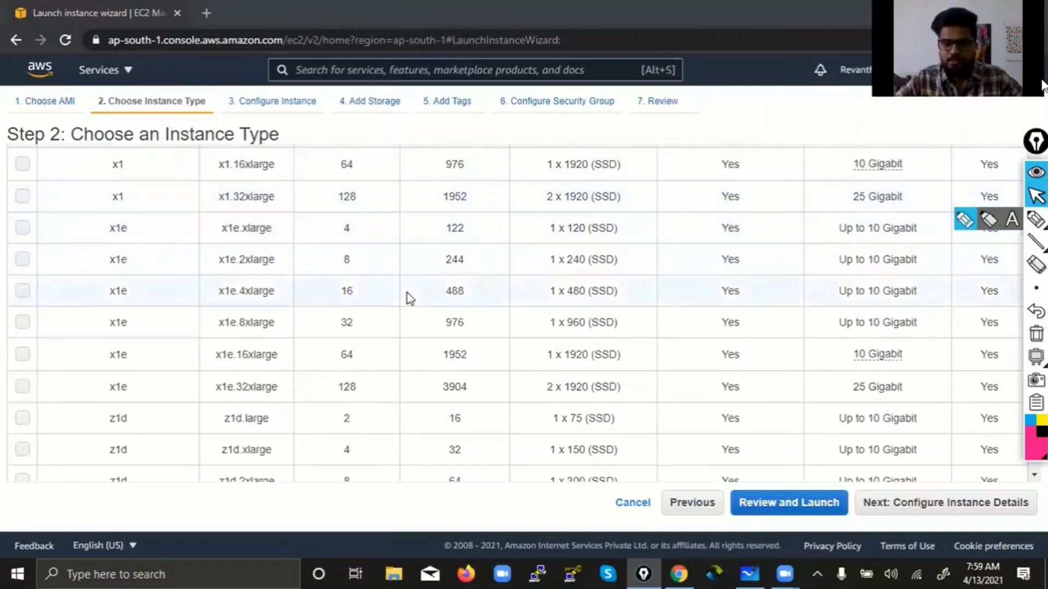
Step: Circle the x1e.32xlarge vCPU and memory values again, add a connecting underline, and remove the markings
left_click(1036, 220)
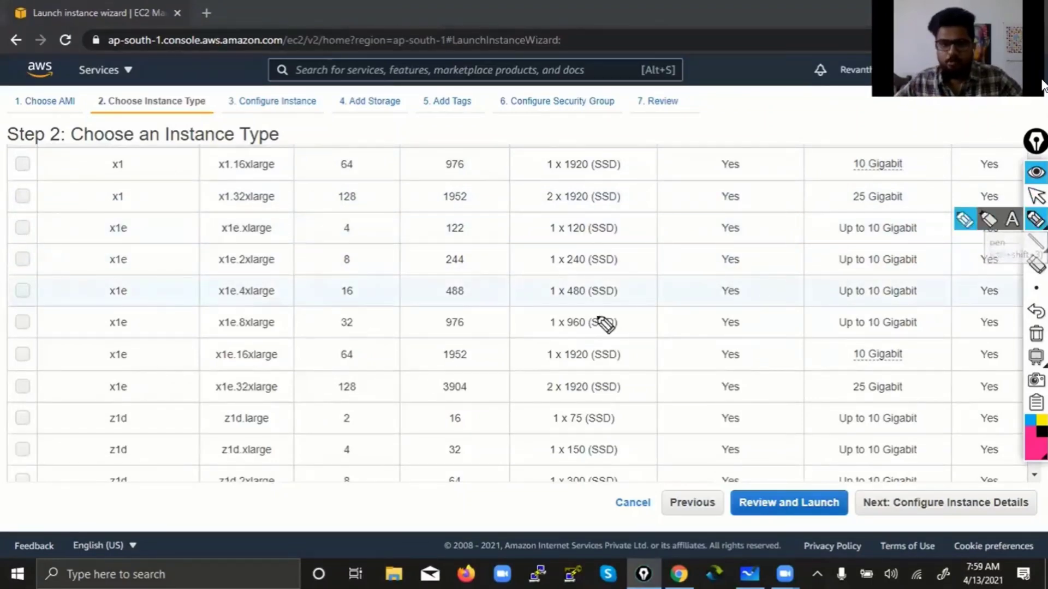
mouse_move(349, 387)
left_mouse_down()
mouse_move(444, 417)
mouse_move(374, 343)
mouse_move(460, 344)
mouse_move(469, 334)
left_mouse_up()
left_click(1035, 334)
mouse_move(439, 406)
left_mouse_down()
mouse_move(370, 420)
mouse_move(357, 411)
left_mouse_up()
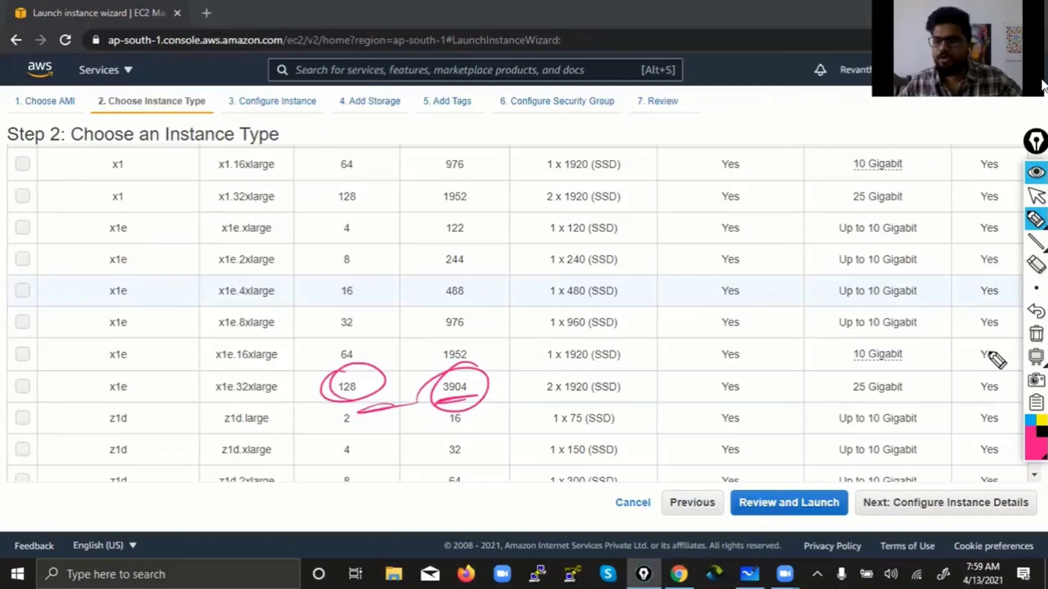
left_click(1035, 334)
left_click(1036, 196)
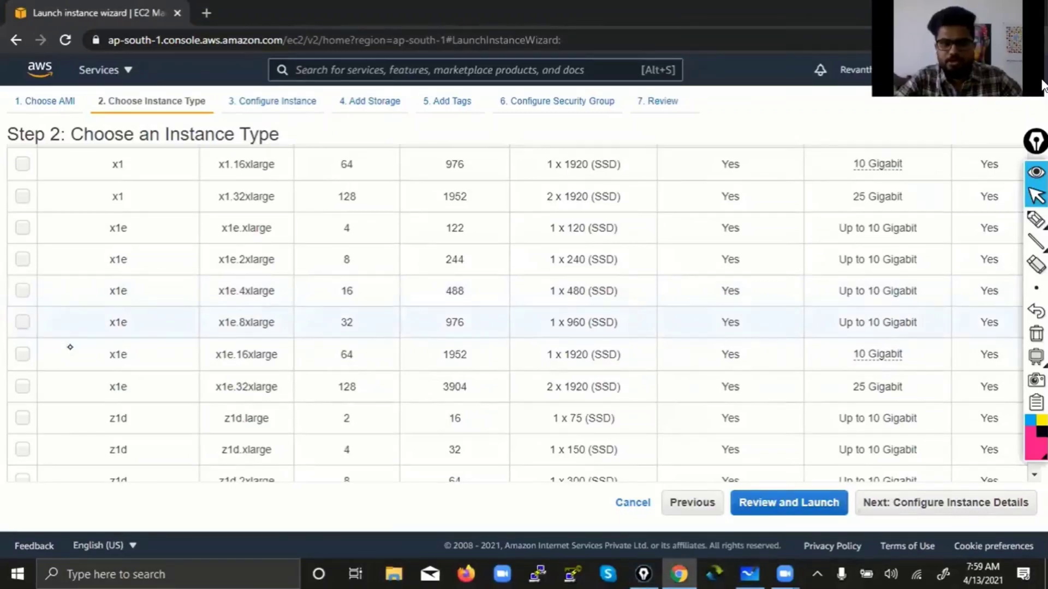
Step: Select the x1e.8xlarge instance type and return to the beginning of the instance type list
left_click(70, 330)
scroll(294, 345, "up", 15)
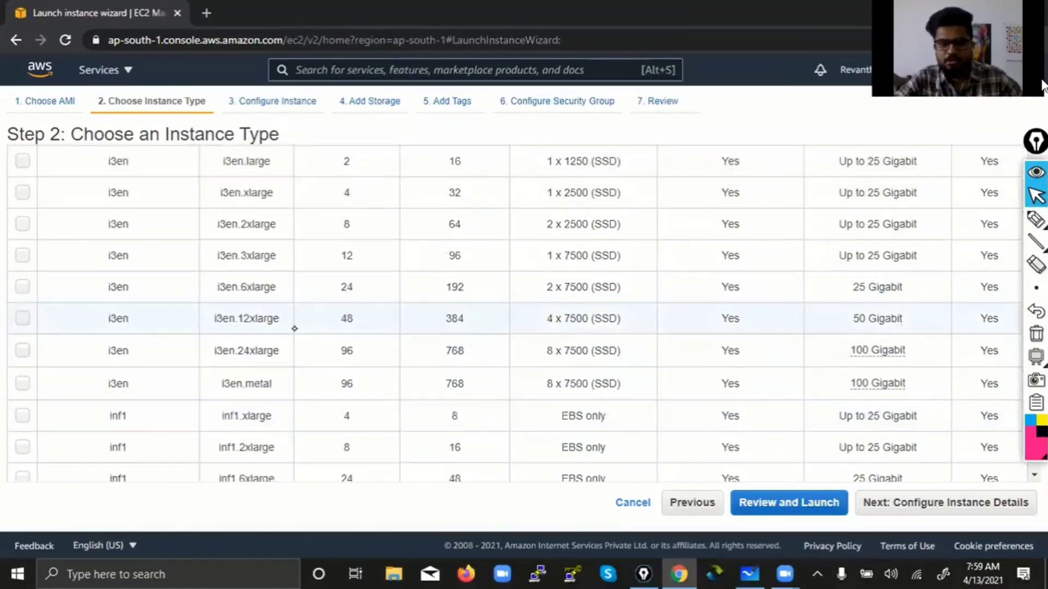
scroll(294, 345, "up", 20)
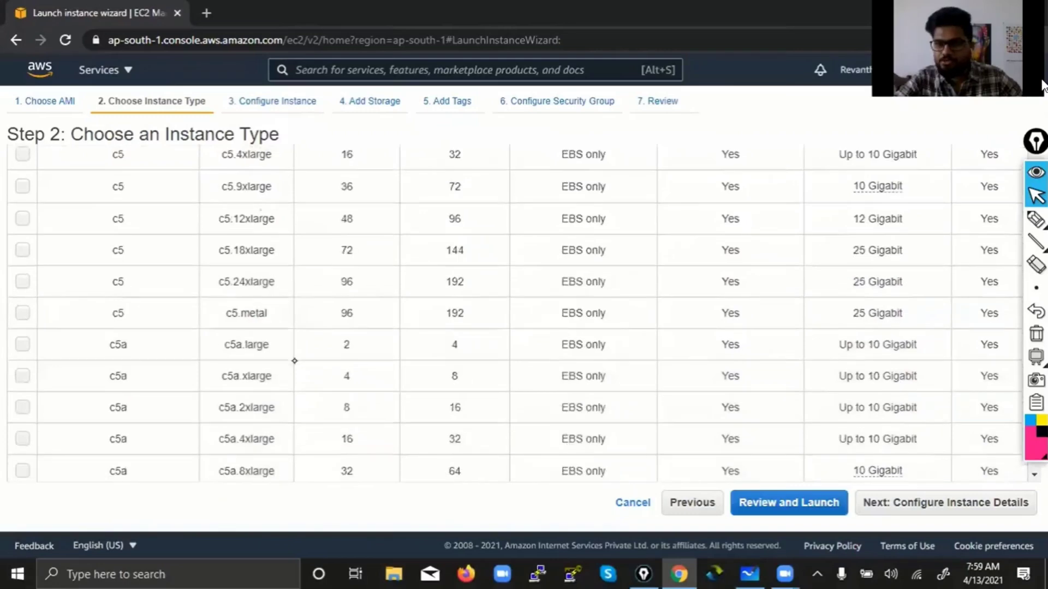
scroll(295, 377, "up", 5)
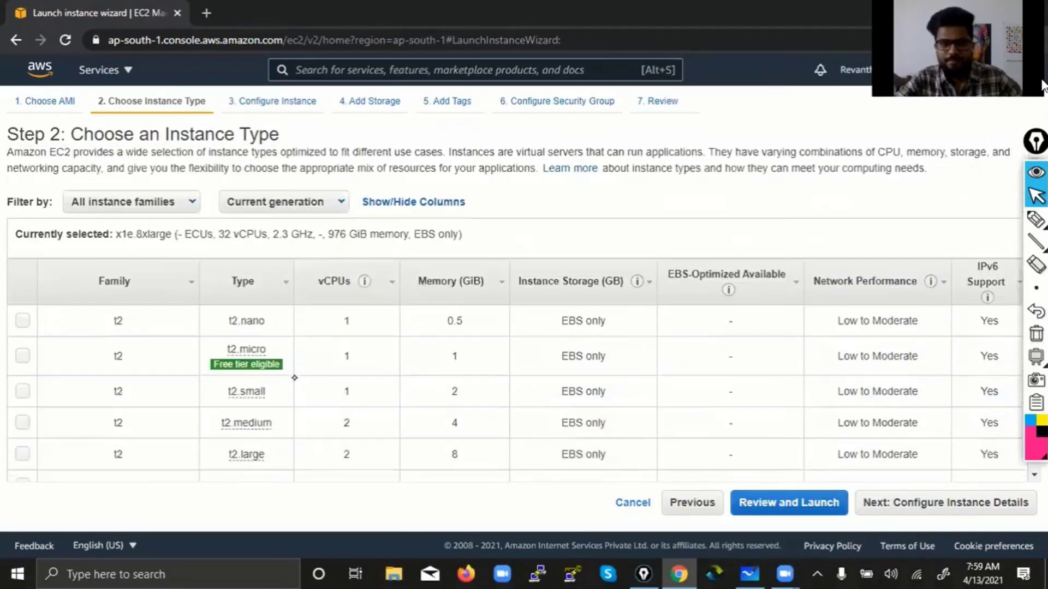
Step: Circle and tick the Free tier eligible label under t2.micro, and clear the annotations
left_click(1036, 219)
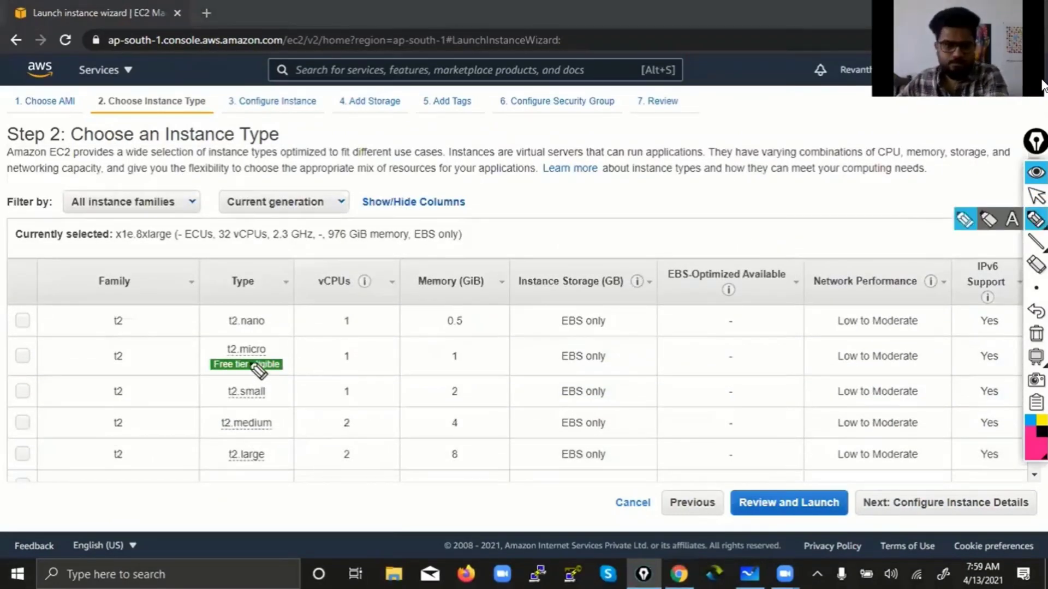
mouse_move(261, 352)
left_mouse_down()
mouse_move(273, 376)
mouse_move(259, 376)
mouse_move(270, 376)
left_mouse_up()
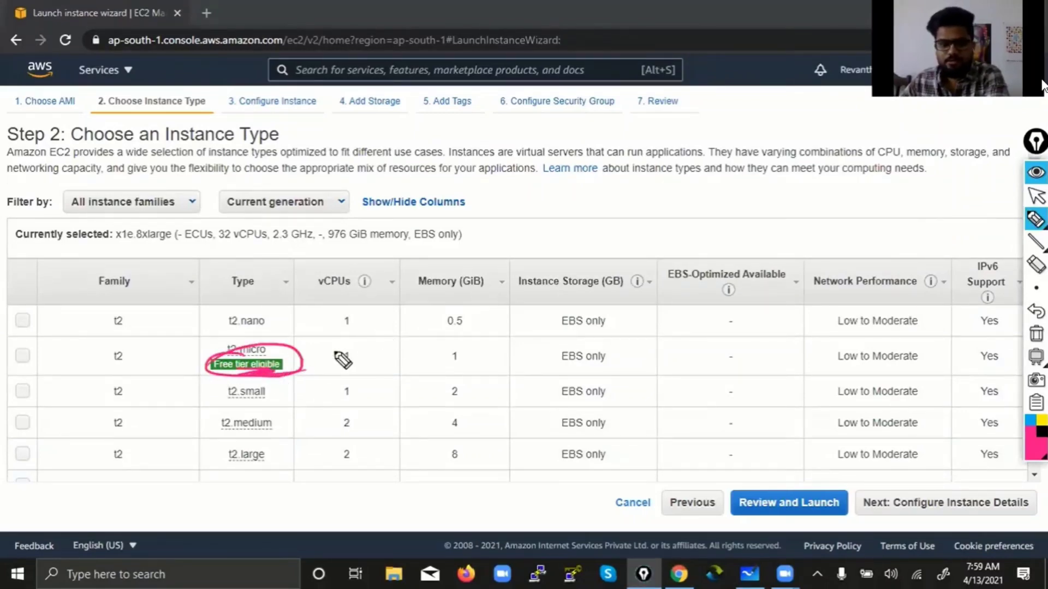
left_click_drag(303, 371, 318, 356)
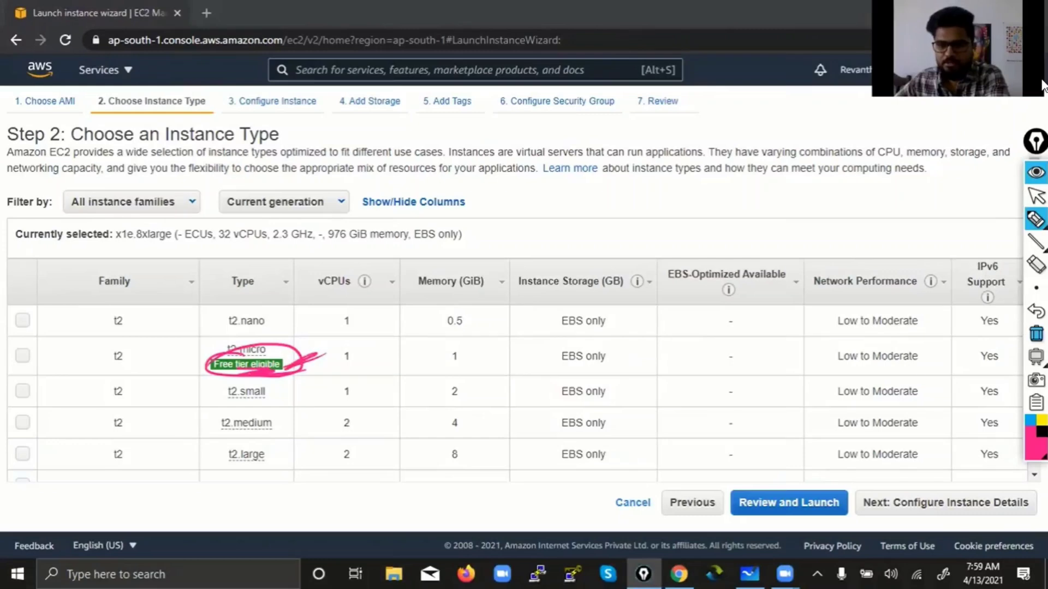
left_click(1036, 334)
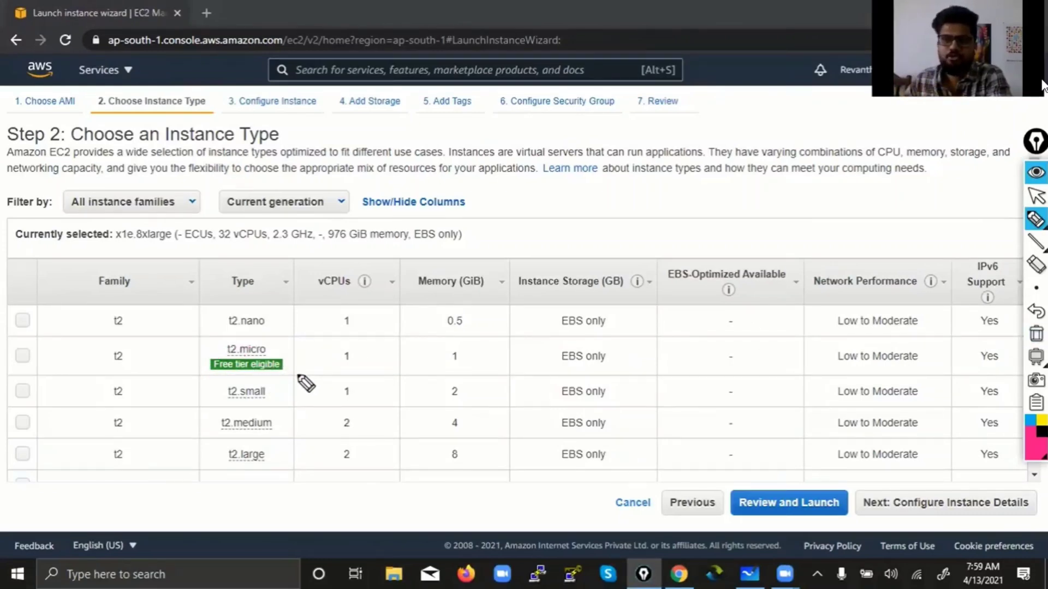
Step: Circle and underline t2.micro in pink, and tick the vCPU and memory values in its row
mouse_move(252, 330)
left_mouse_down()
mouse_move(210, 382)
mouse_move(226, 331)
mouse_move(265, 357)
left_mouse_up()
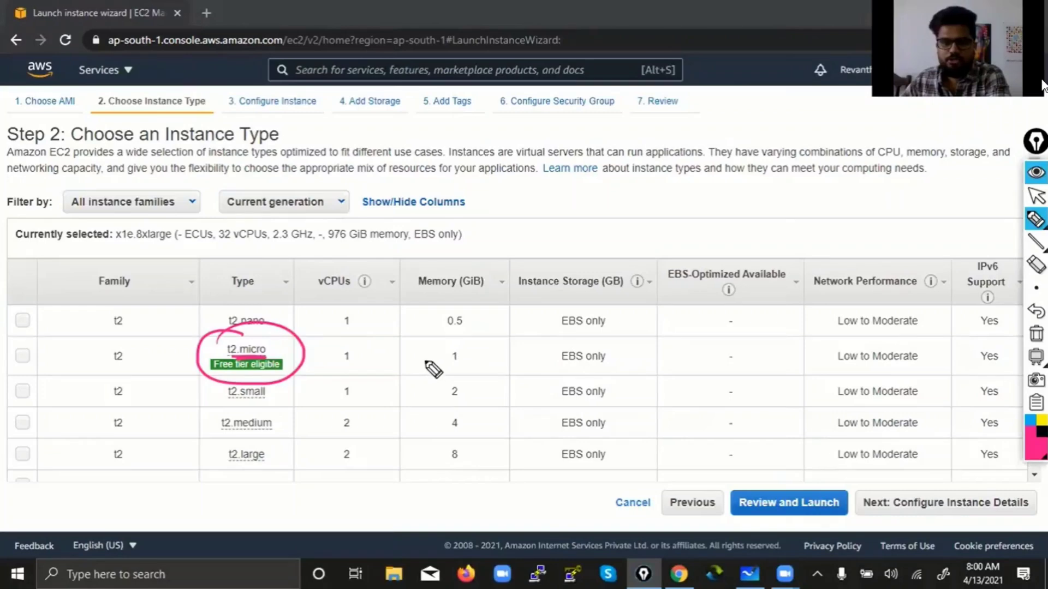
left_click_drag(350, 370, 417, 334)
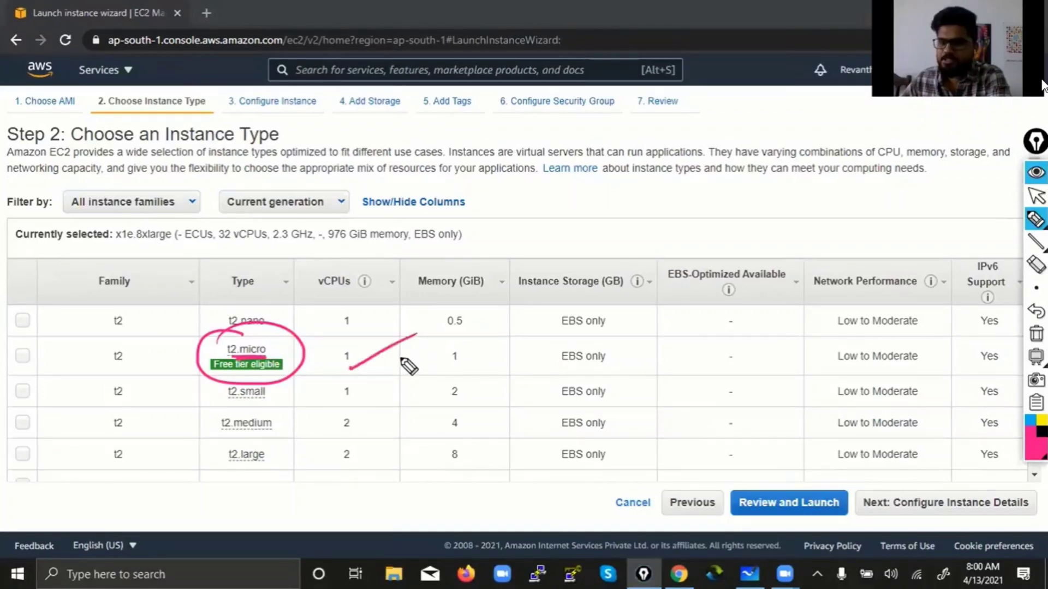
left_click_drag(350, 369, 419, 334)
left_click_drag(460, 373, 515, 343)
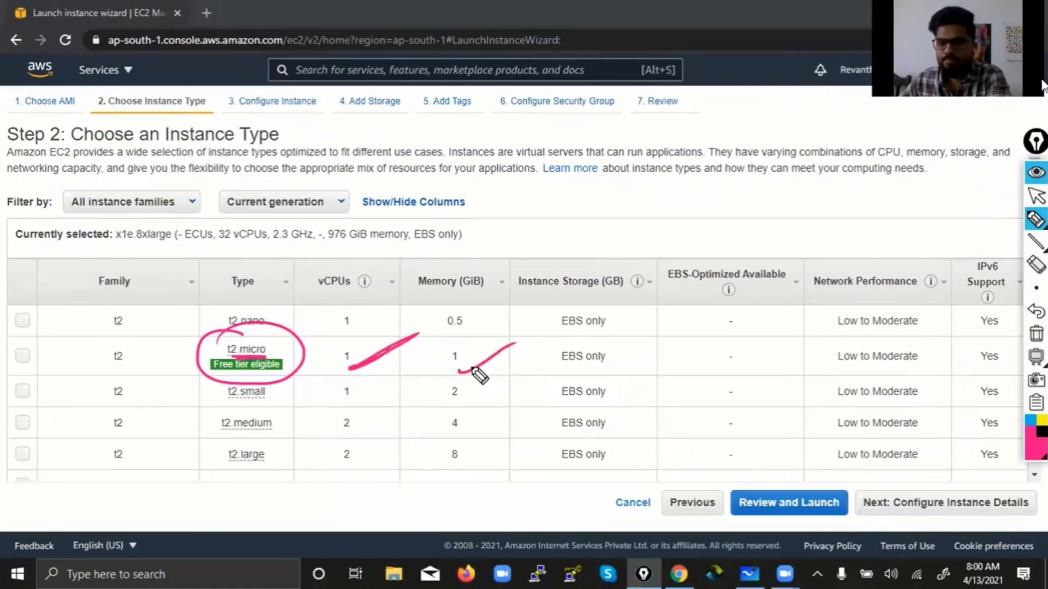
Step: Underline the Free tier eligible label under t2.micro and clear all annotations
left_click_drag(241, 375, 273, 361)
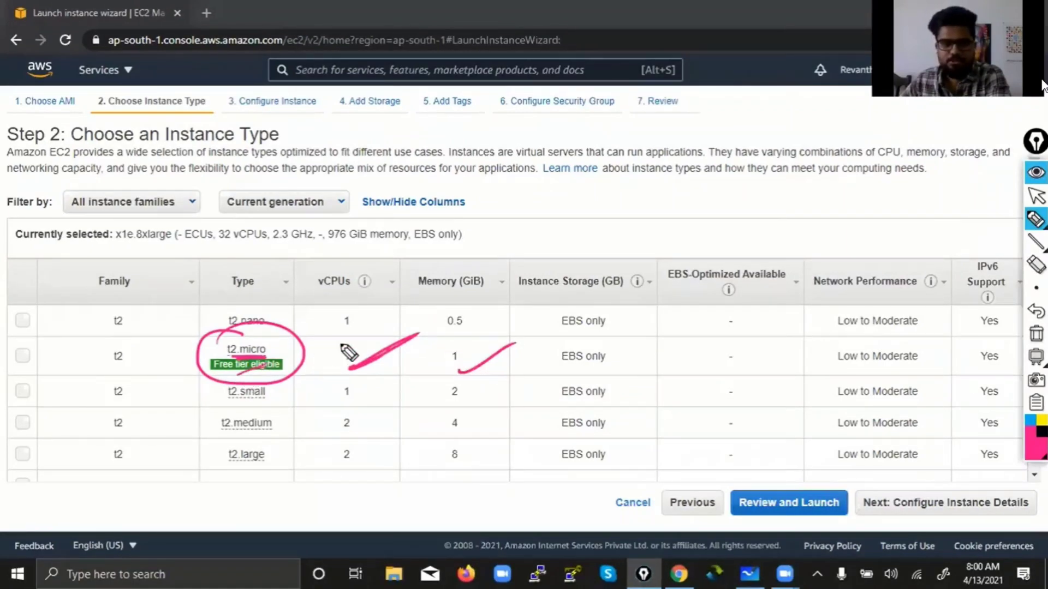
left_click(1036, 333)
Step: Circle the column headers from Instance Storage (GB) through IPv6 Support, and underline EBS and Network in the headers
mouse_move(548, 250)
left_mouse_down()
mouse_move(516, 264)
mouse_move(614, 298)
mouse_move(895, 316)
mouse_move(1010, 304)
mouse_move(893, 246)
mouse_move(572, 246)
mouse_move(513, 279)
left_mouse_up()
left_click_drag(828, 296, 849, 297)
left_click_drag(661, 288, 693, 287)
left_click(576, 256)
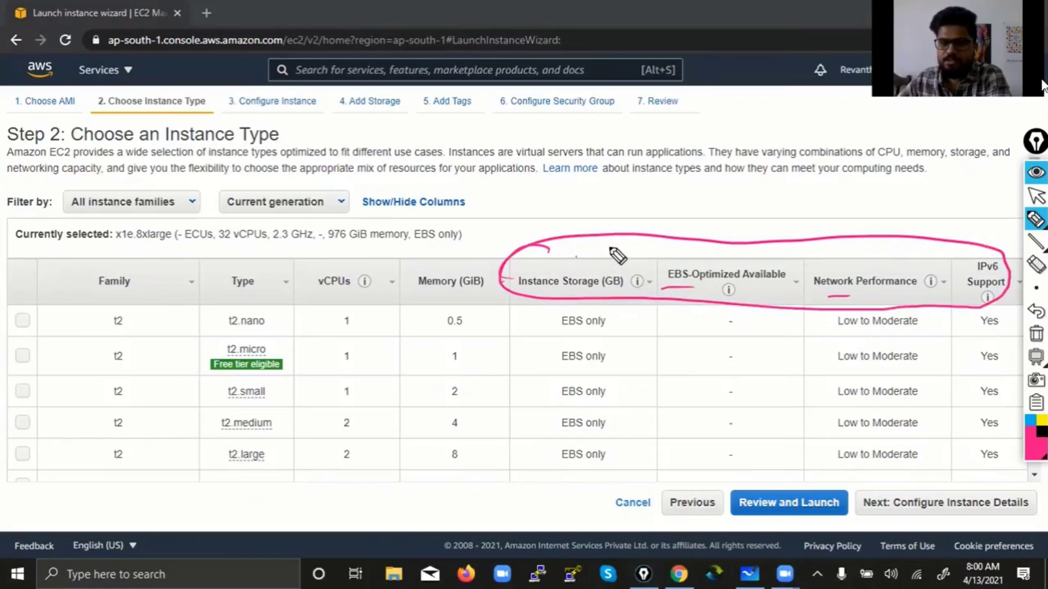
Step: Write and circle EBS above the EBS-Optimized Available header, link it with an arrow, and underline the Instance Storage (GB) header
mouse_move(688, 232)
left_mouse_down()
mouse_move(701, 195)
mouse_move(720, 227)
mouse_move(688, 229)
left_mouse_up()
left_click_drag(710, 178, 766, 202)
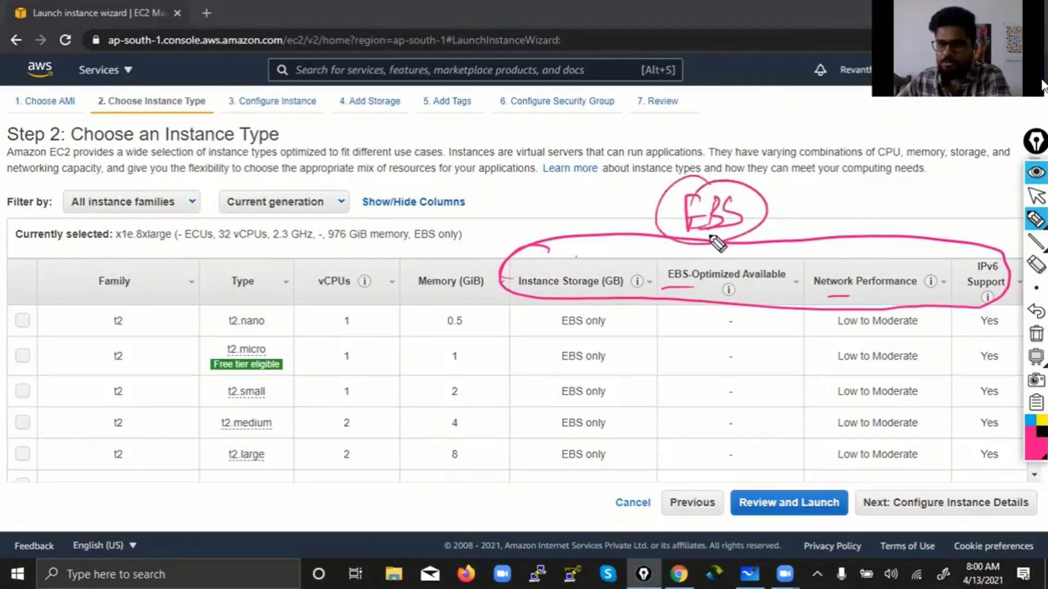
left_click_drag(708, 233, 718, 252)
left_click_drag(587, 294, 632, 292)
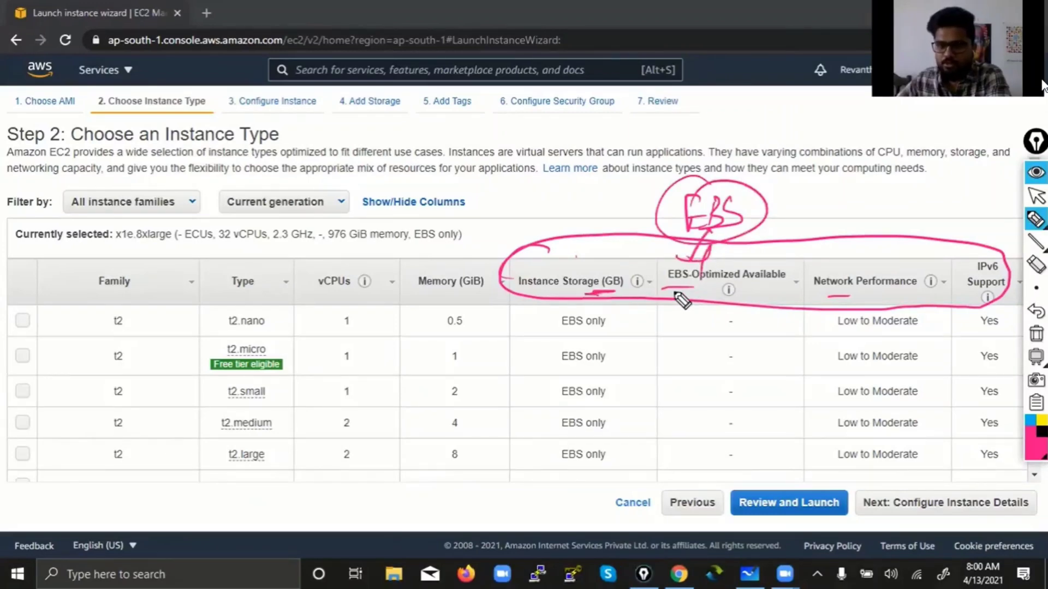
Step: Write and circle VPC above Network Performance, circle the network-related headers, and clear all annotations
mouse_move(860, 203)
left_mouse_down()
mouse_move(884, 199)
mouse_move(900, 218)
mouse_move(873, 163)
mouse_move(906, 236)
mouse_move(928, 221)
mouse_move(892, 236)
mouse_move(928, 223)
left_mouse_up()
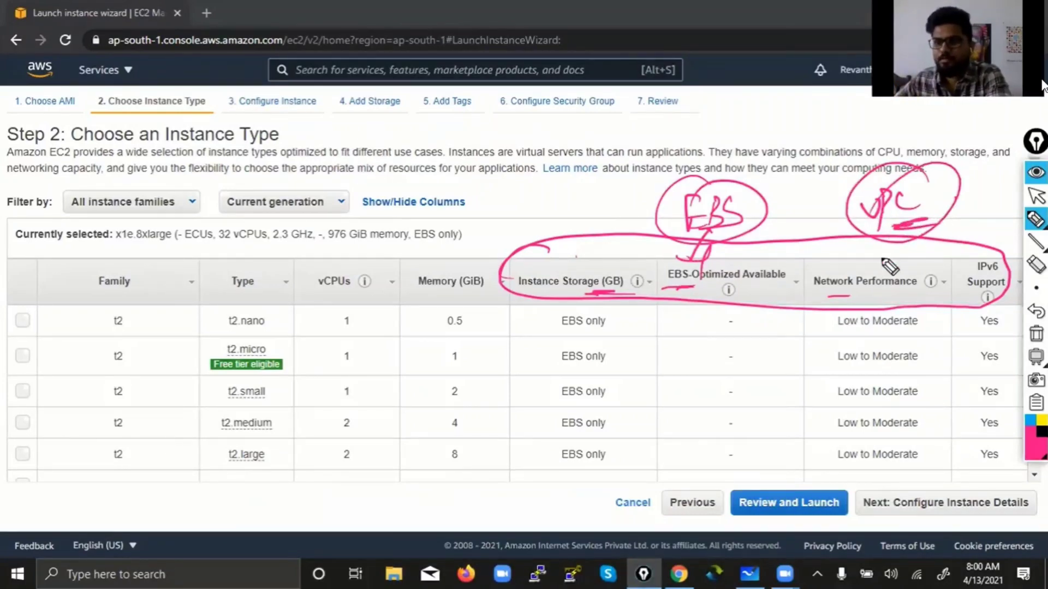
mouse_move(875, 250)
left_mouse_down()
mouse_move(819, 304)
mouse_move(966, 300)
mouse_move(957, 245)
mouse_move(801, 240)
left_mouse_up()
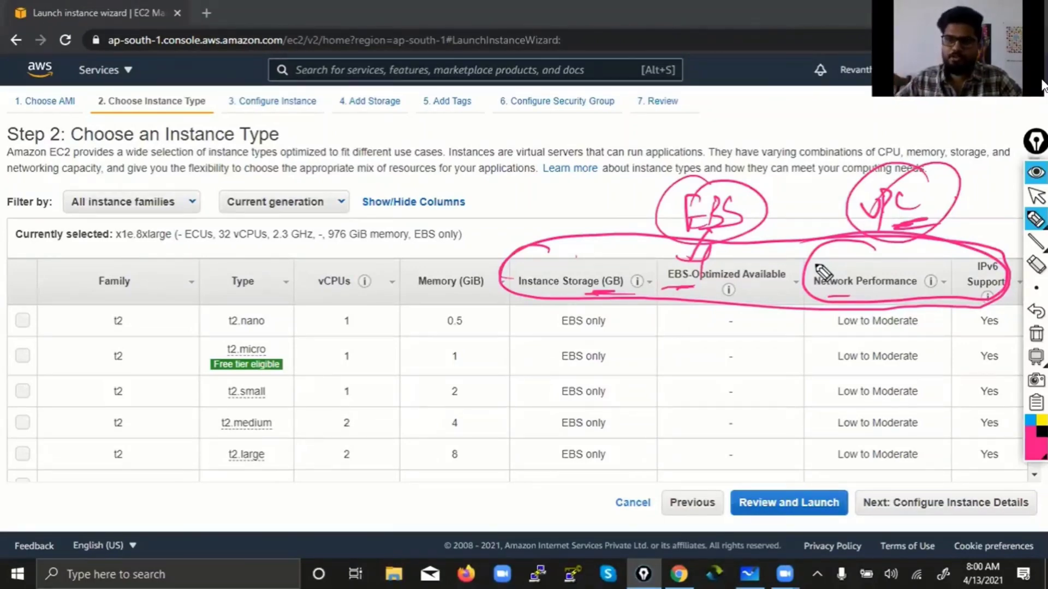
left_click_drag(626, 217, 672, 200)
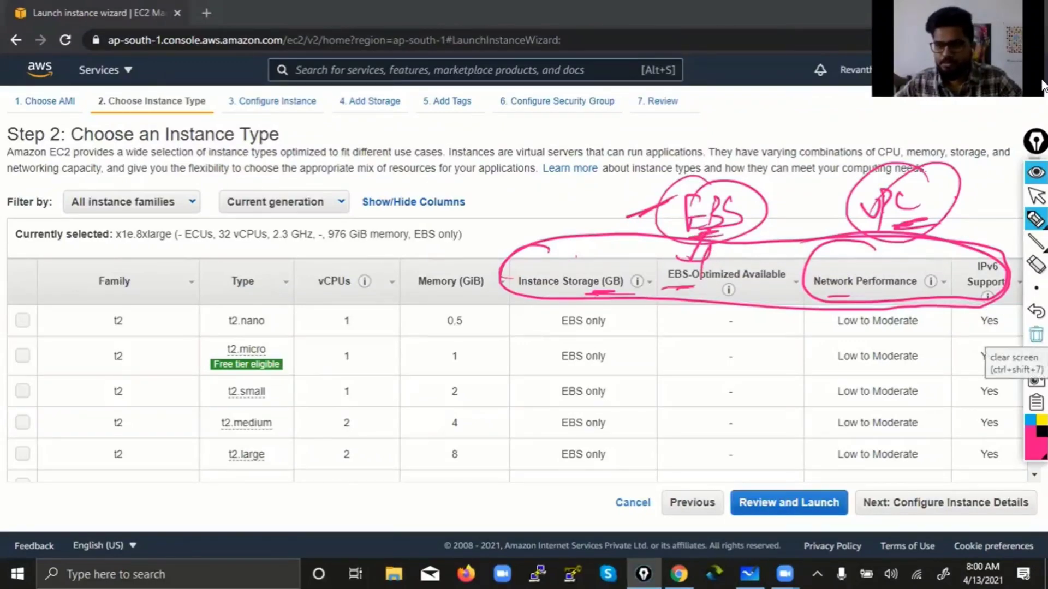
left_click(1036, 334)
left_click(1036, 195)
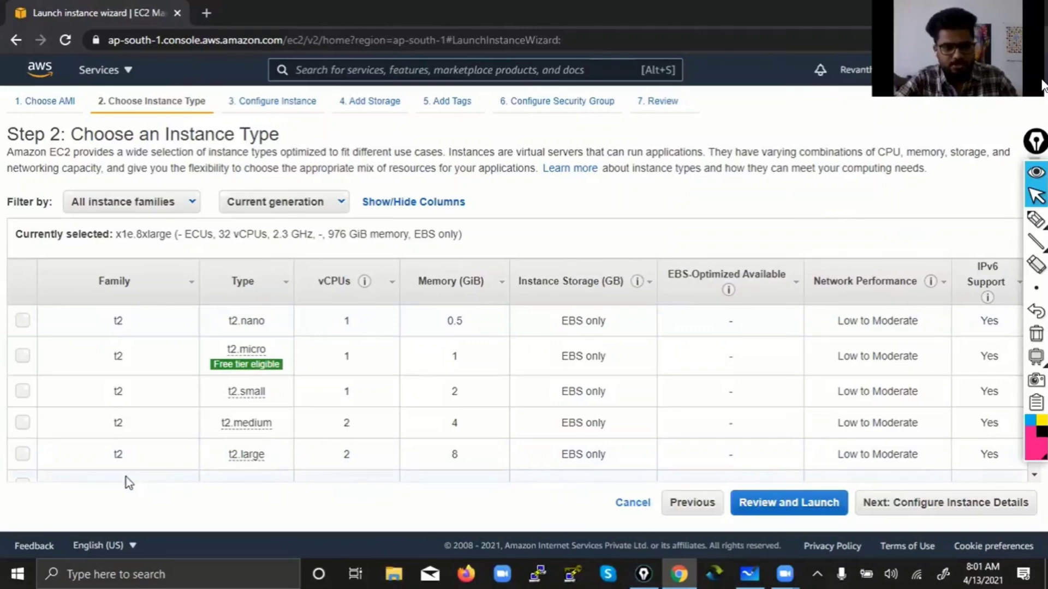
Step: Select the t2.micro instance type and proceed to Configure Instance Details
left_click(22, 356)
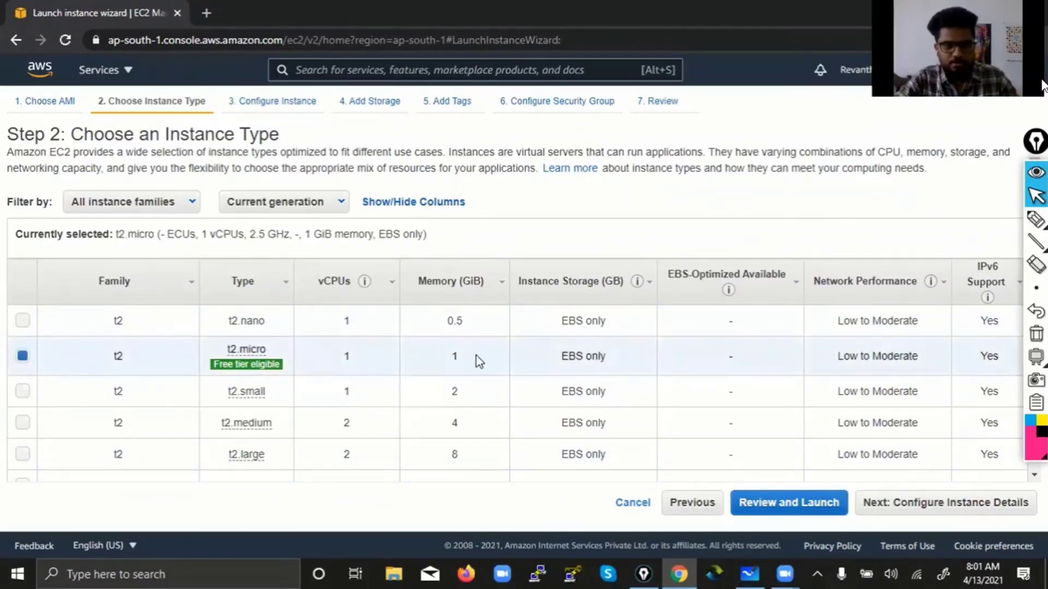
left_click(931, 501)
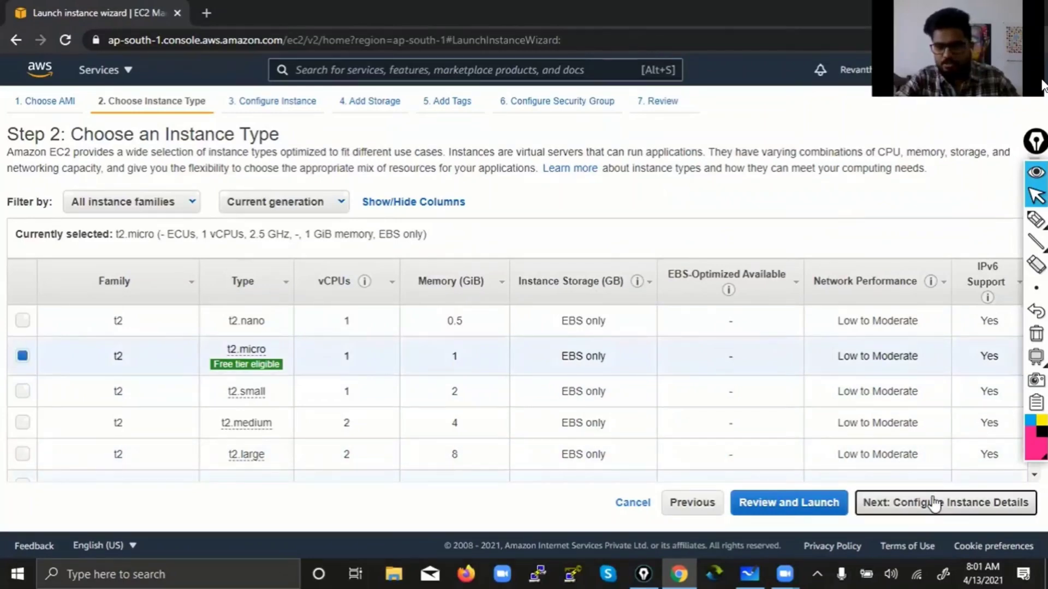
Step: In Microsoft Whiteboard, write "Instance Type: t2.micro" with 1 CPU and 1 GB RAM in row 2, and return to the launch wizard
left_click(758, 570)
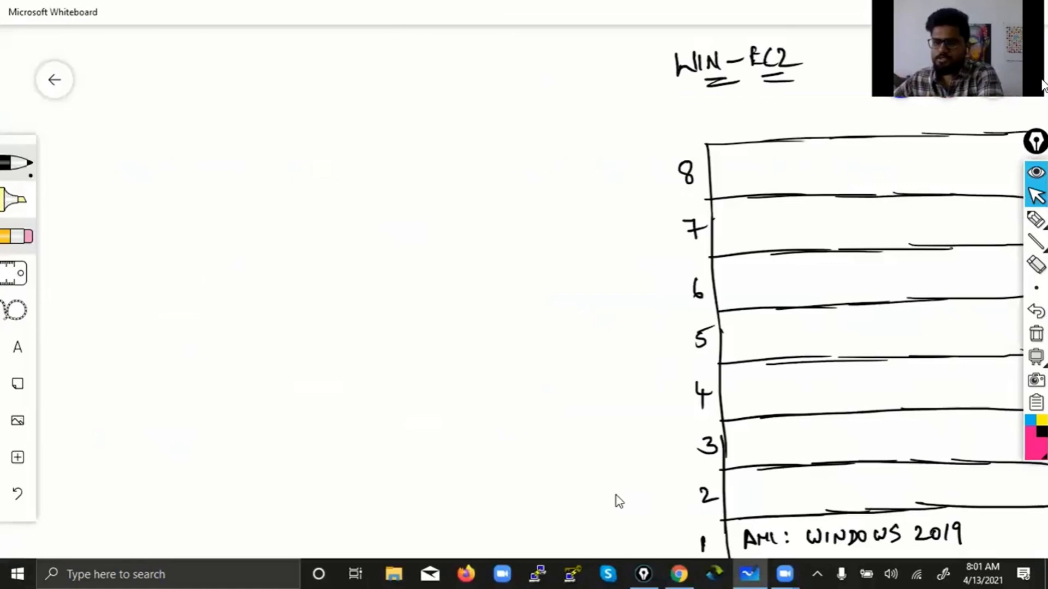
mouse_move(731, 480)
left_mouse_down()
mouse_move(729, 507)
mouse_move(767, 502)
left_mouse_up()
left_click_drag(763, 492, 793, 493)
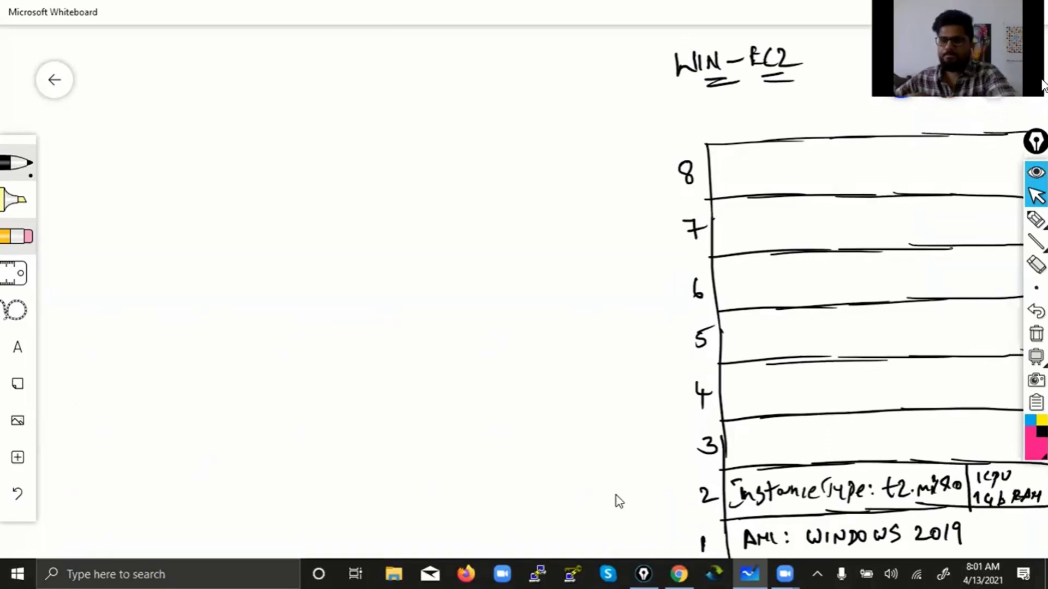
left_click(679, 573)
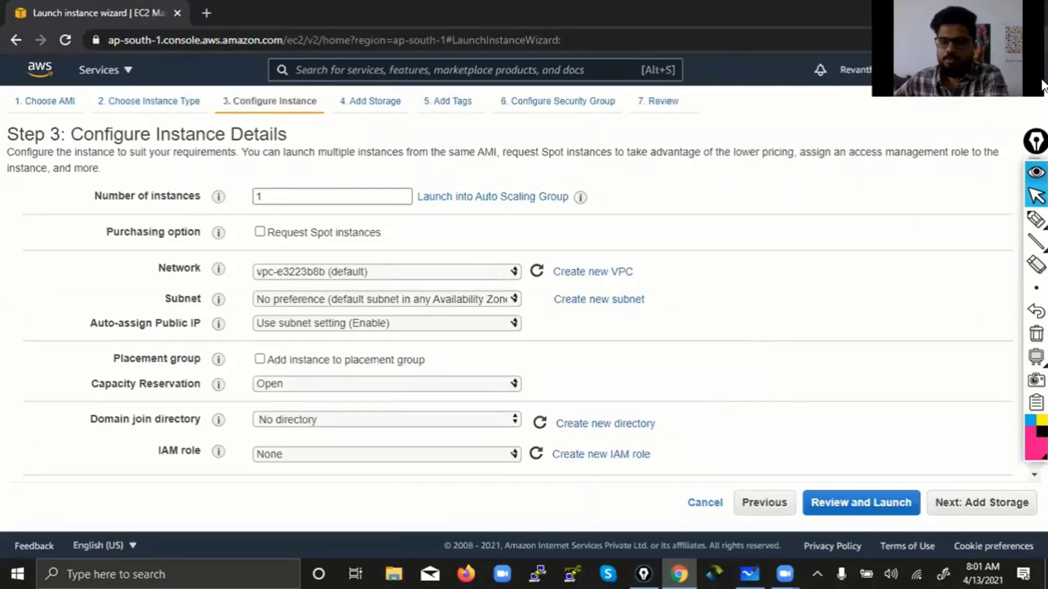
Step: Circle and underline the Number of instances value, and remove the markings
left_click(1036, 219)
mouse_move(261, 187)
left_mouse_down()
mouse_move(246, 209)
mouse_move(297, 206)
left_mouse_up()
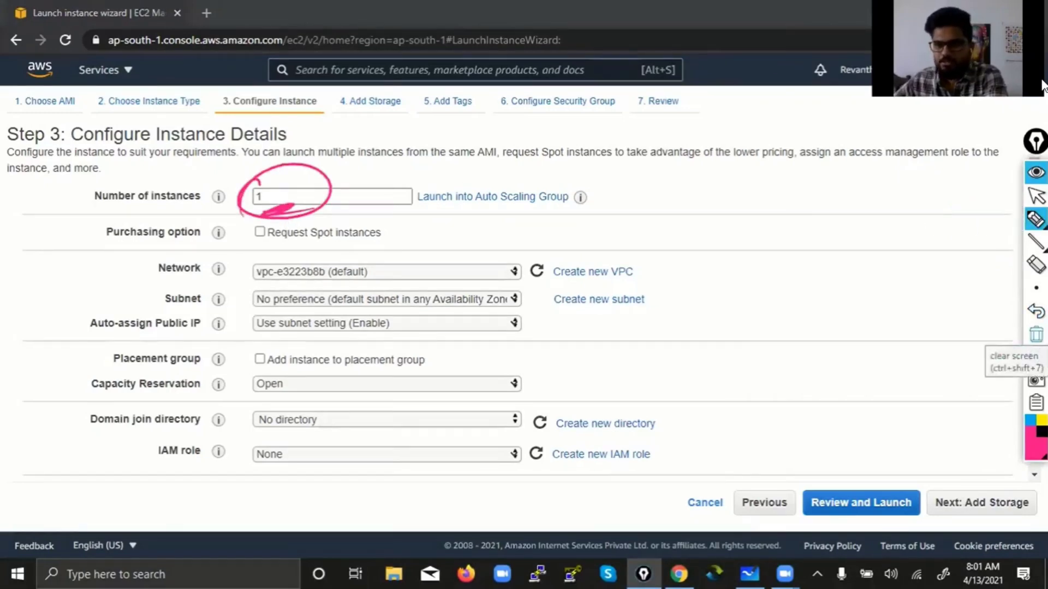
left_click(1036, 334)
left_click(1036, 195)
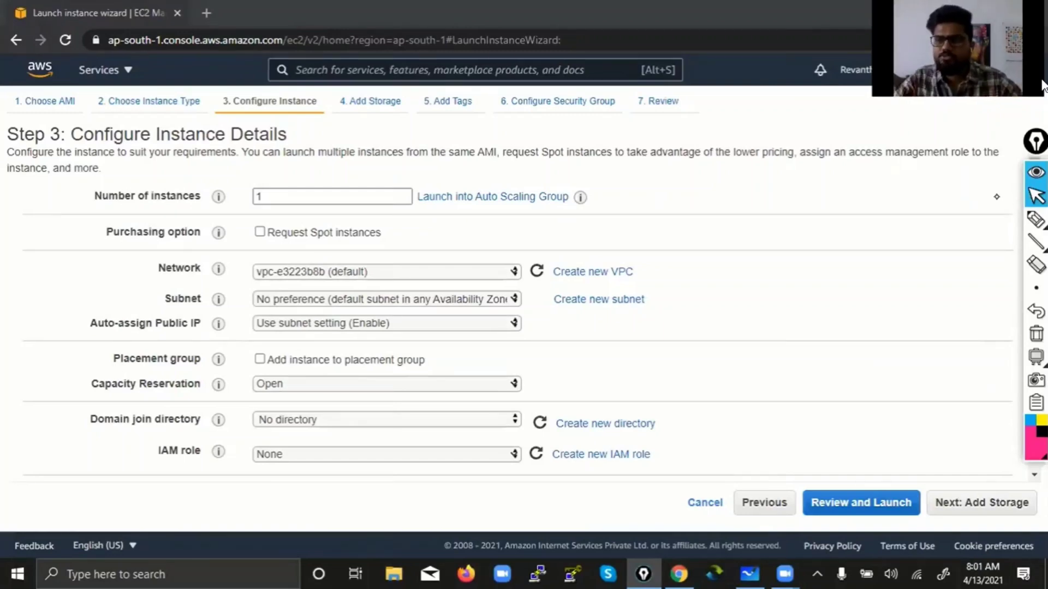
Step: Set the number of instances to 50, restore it to 1, and review the remaining instance detail settings
double_click(324, 197)
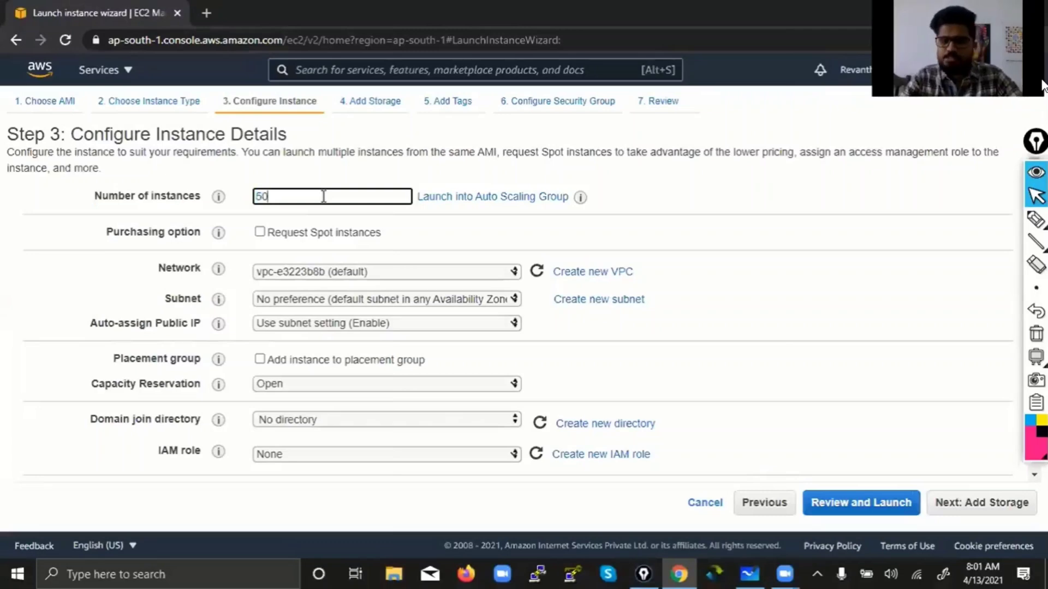
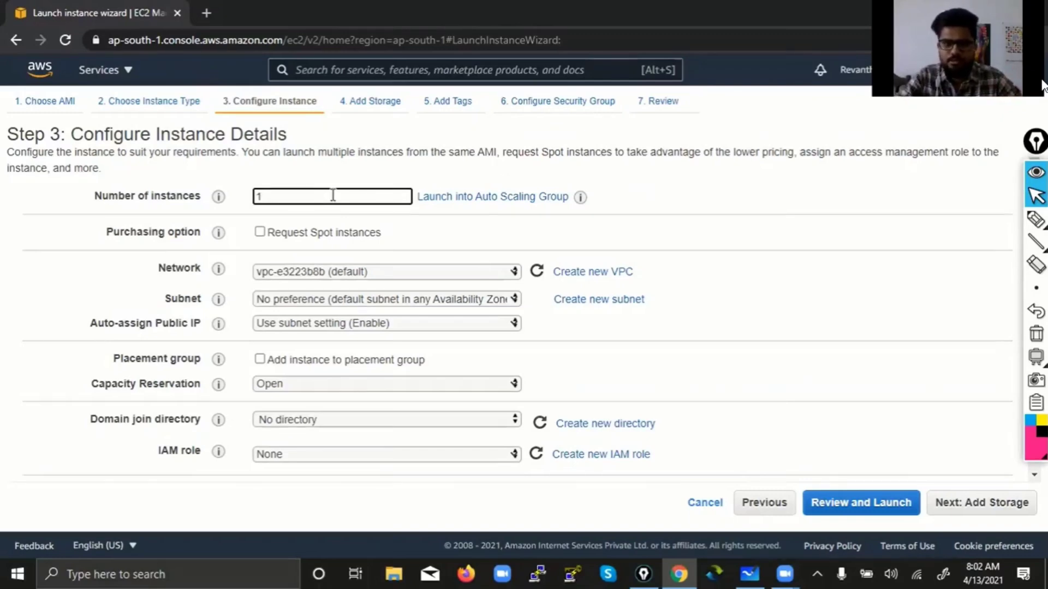
scroll(781, 289, "down", 1)
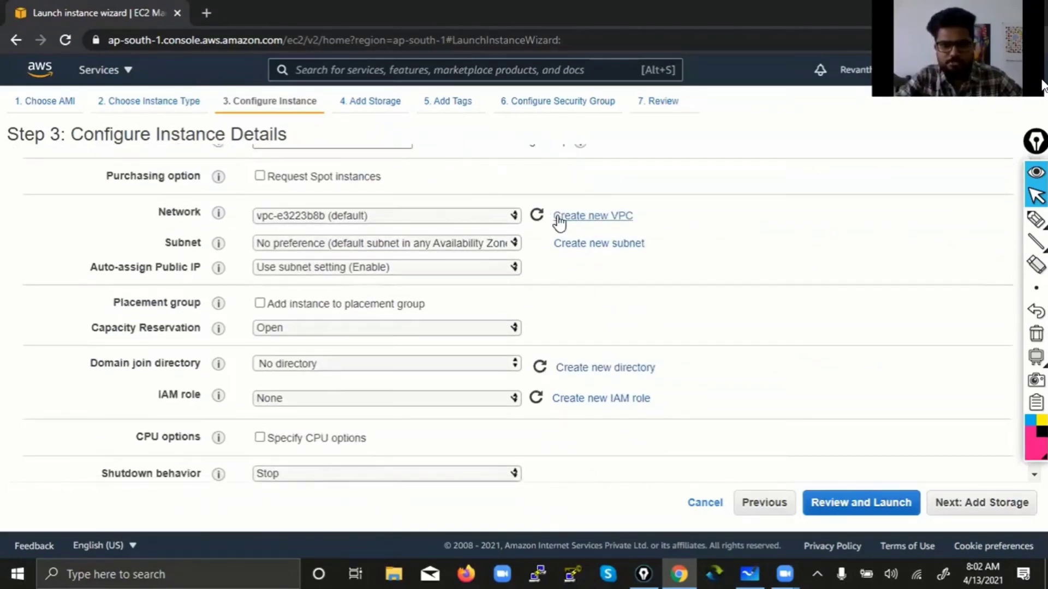
scroll(454, 358, "down", 2)
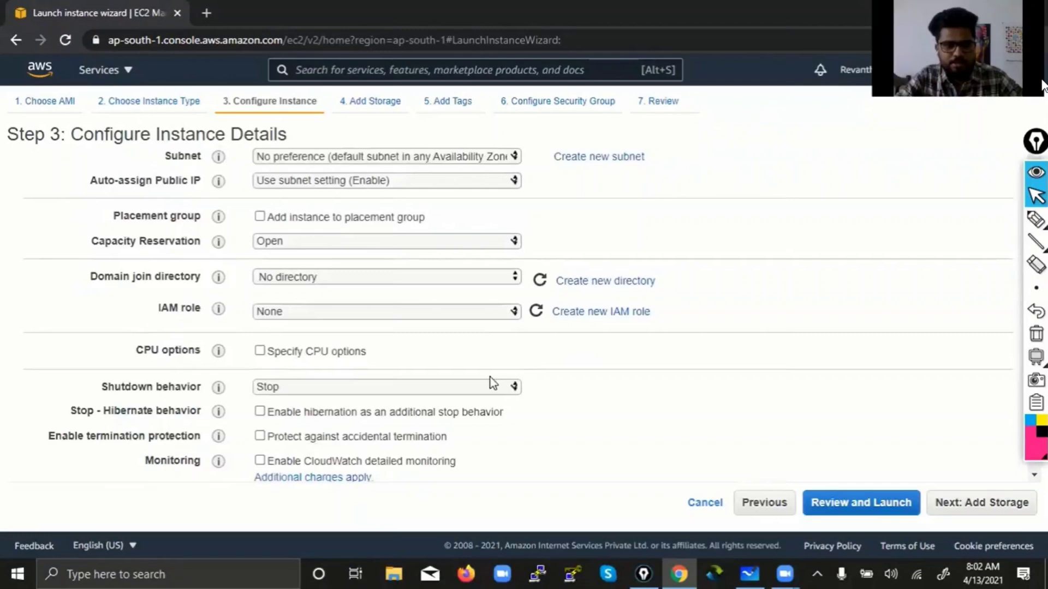
scroll(493, 382, "down", 5)
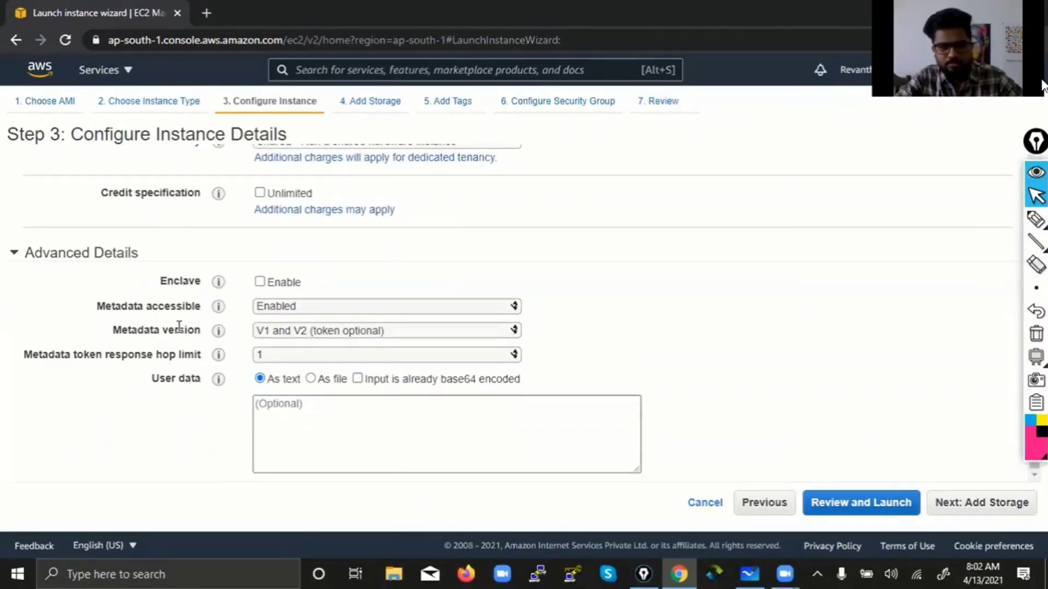
scroll(275, 314, "up", 10)
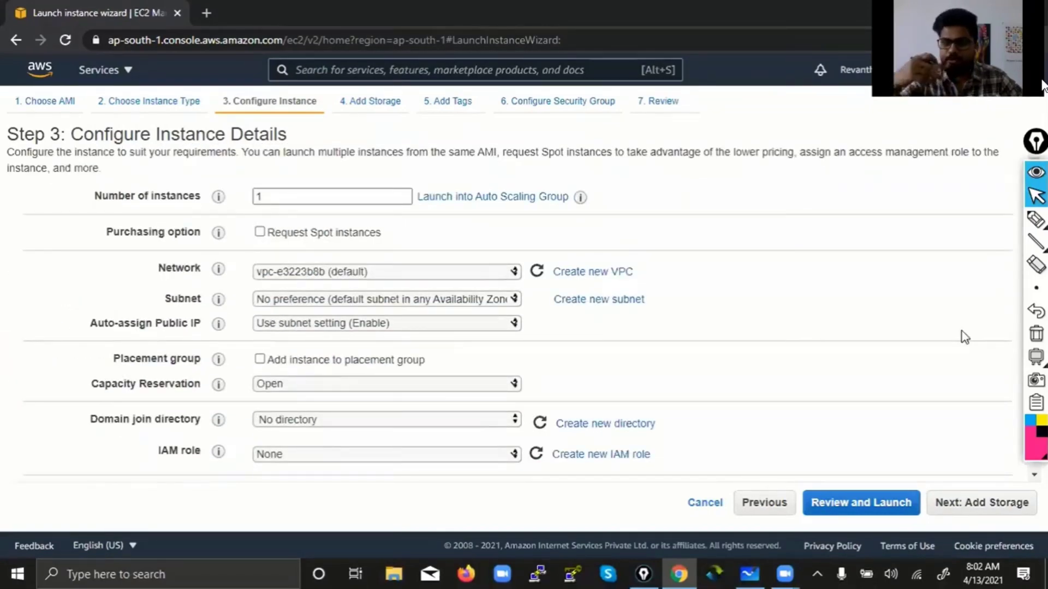
Step: Underline VPC in the Create new VPC link and underline the IAM role label
left_click(1036, 219)
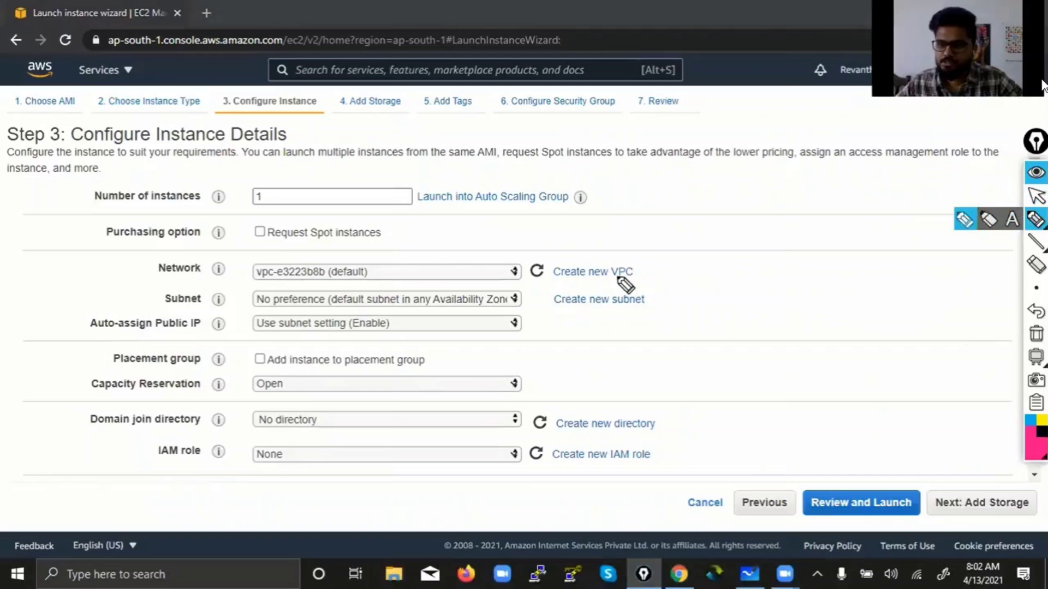
left_click_drag(606, 280, 692, 277)
left_click_drag(157, 461, 218, 455)
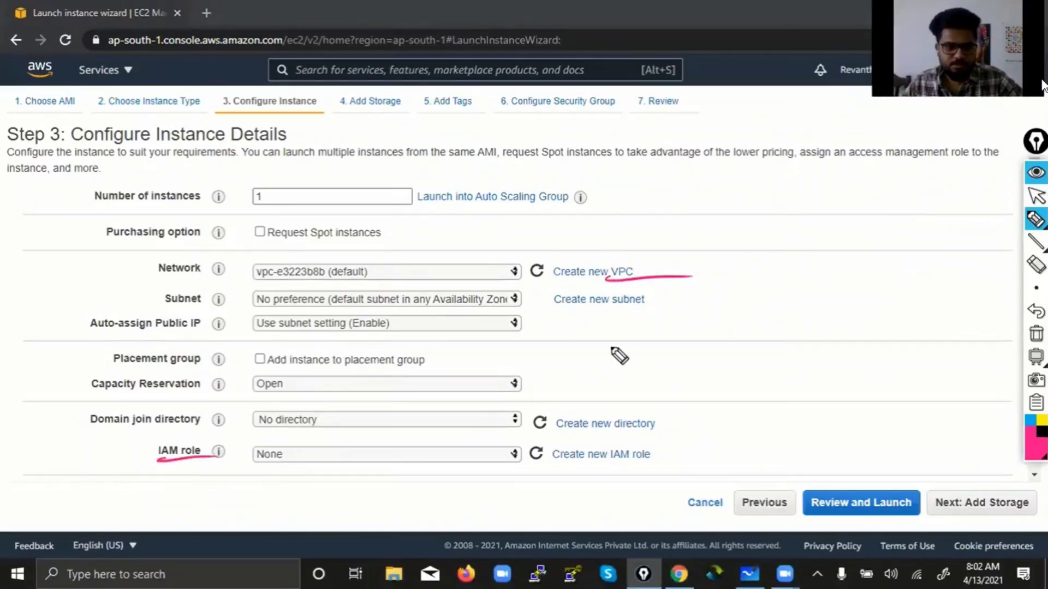
Step: Circle the network and IAM setting groups, write and circle VPC and IAM beside them, and bracket both groups
mouse_move(177, 250)
left_mouse_down()
mouse_move(123, 269)
mouse_move(533, 346)
mouse_move(240, 346)
mouse_move(566, 356)
mouse_move(142, 404)
left_mouse_up()
mouse_move(722, 251)
left_mouse_down()
mouse_move(751, 241)
mouse_move(761, 288)
left_mouse_up()
mouse_move(766, 257)
left_mouse_down()
mouse_move(771, 273)
mouse_move(838, 270)
left_mouse_up()
mouse_move(760, 366)
left_mouse_down()
mouse_move(757, 394)
mouse_move(823, 365)
left_mouse_up()
left_click_drag(724, 356, 844, 349)
mouse_move(710, 232)
left_mouse_down()
mouse_move(865, 257)
mouse_move(710, 289)
left_mouse_up()
left_click_drag(742, 299, 794, 301)
mouse_move(579, 243)
left_mouse_down()
mouse_move(701, 451)
mouse_move(624, 474)
left_mouse_up()
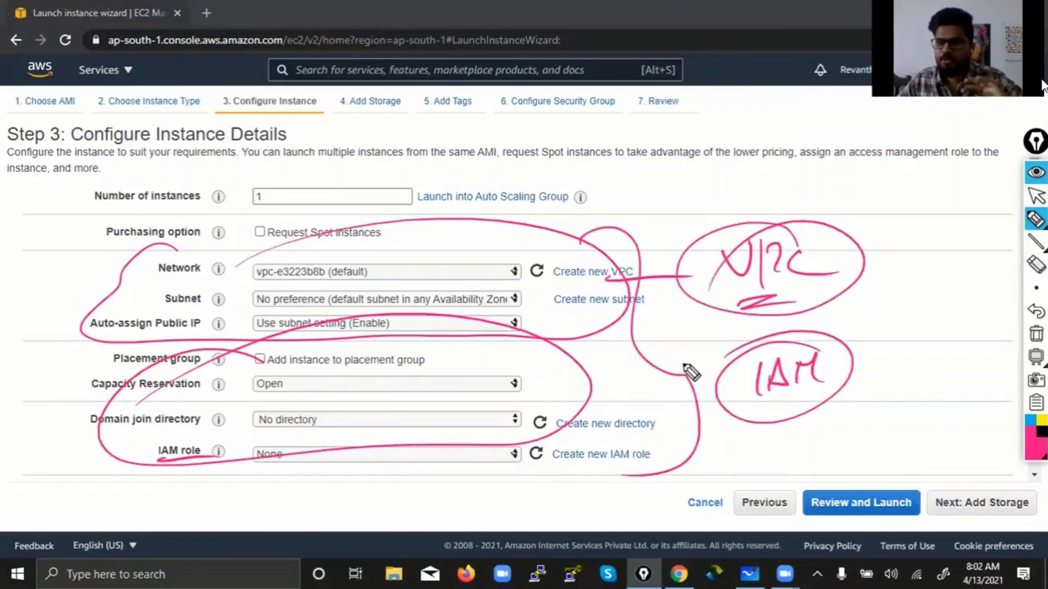
Step: Circle the Configure Instance step, underline Number of instances, cross off the network and IAM groups, and clear the annotations
mouse_move(262, 86)
left_mouse_down()
mouse_move(205, 107)
mouse_move(229, 96)
left_mouse_up()
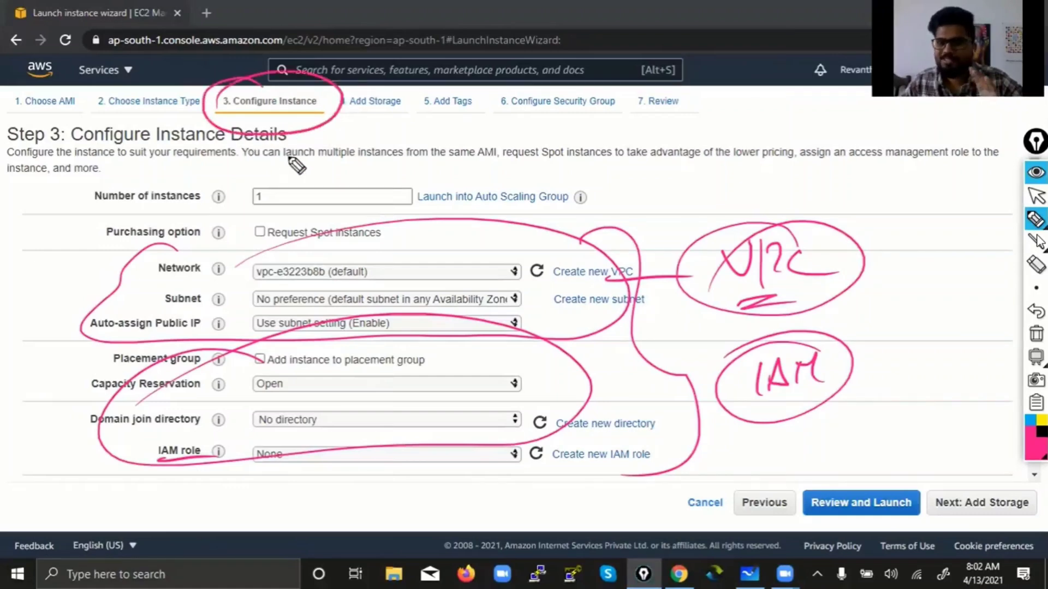
mouse_move(105, 216)
left_mouse_down()
mouse_move(201, 206)
mouse_move(248, 175)
left_mouse_up()
mouse_move(61, 286)
left_mouse_down()
mouse_move(49, 326)
mouse_move(80, 309)
left_mouse_up()
left_click_drag(56, 394, 35, 434)
left_click_drag(27, 406, 117, 410)
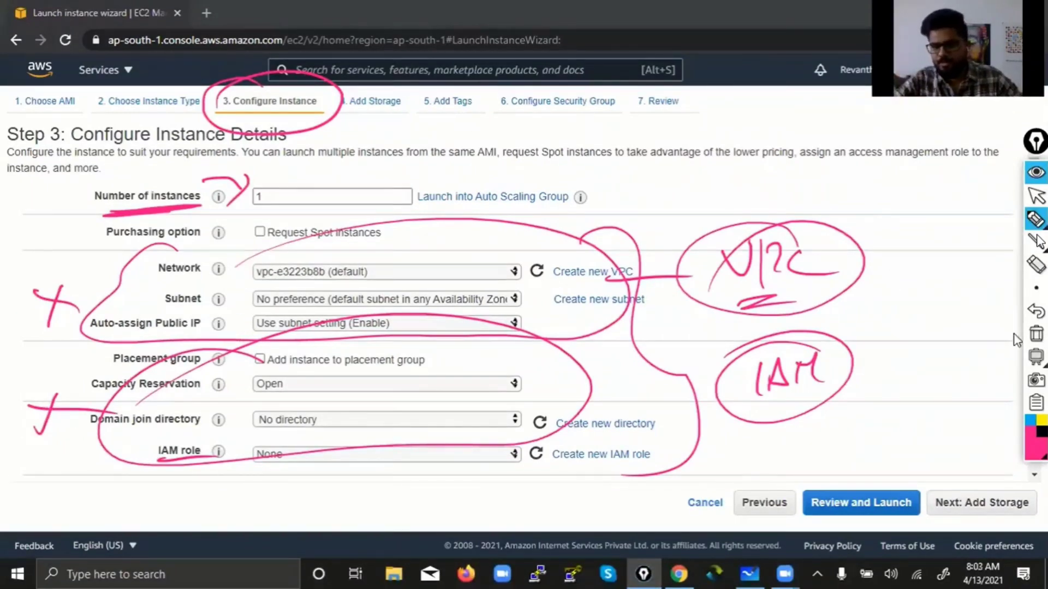
left_click(1036, 334)
left_click(1036, 195)
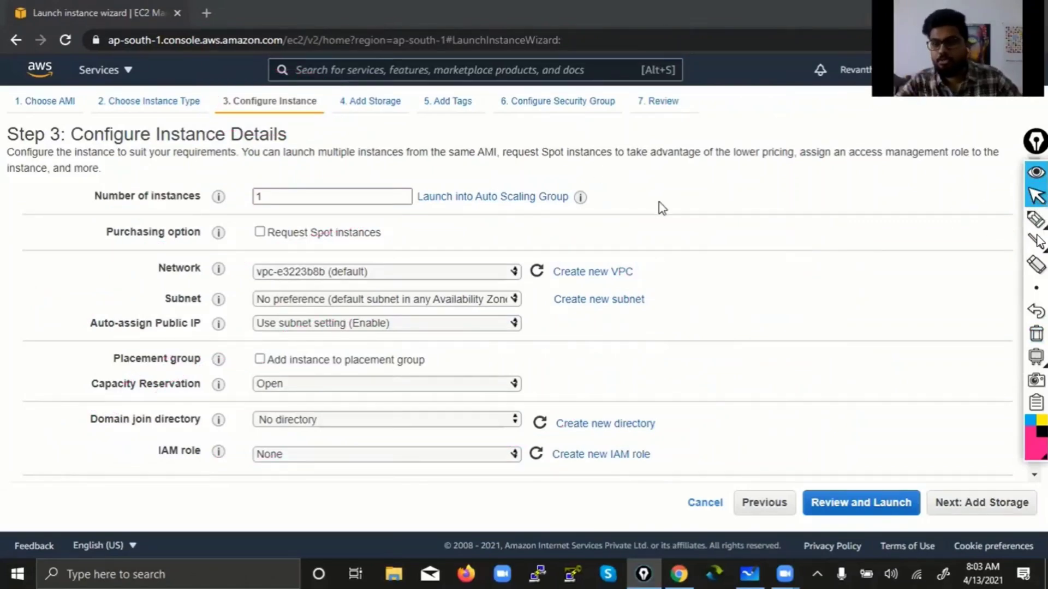
Step: In Microsoft Whiteboard, write "No. of Instances: 1" in row 3 and mark that row with a red X
left_click(751, 573)
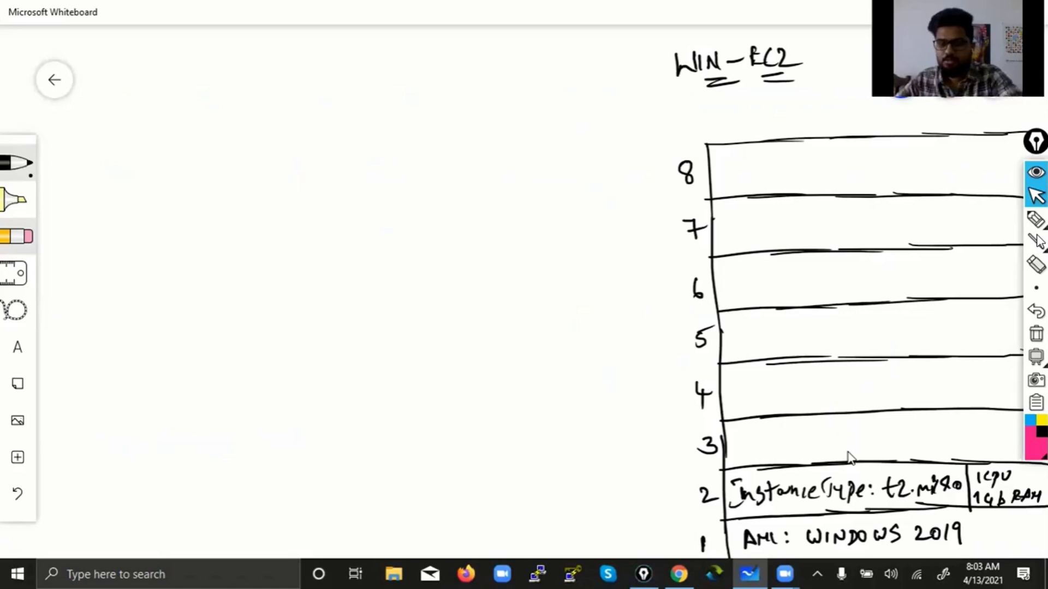
left_click(709, 448)
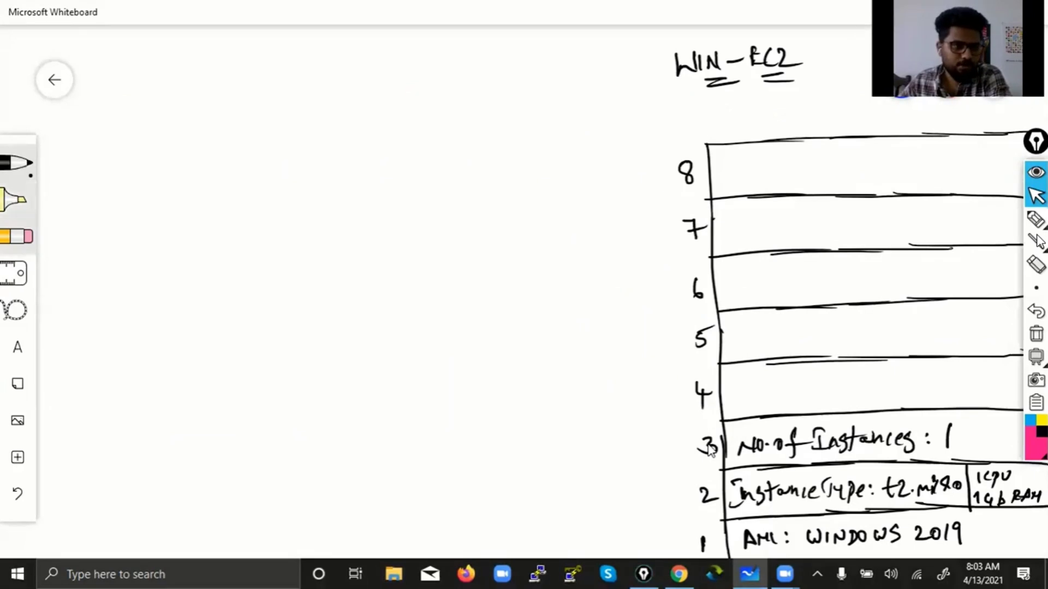
left_click(17, 162)
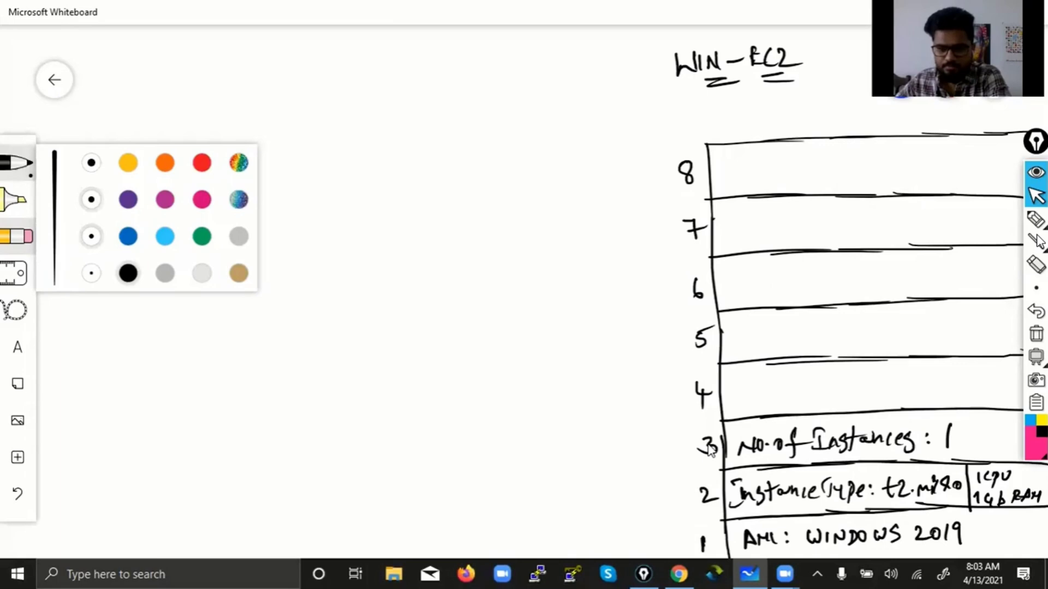
left_click(201, 162)
left_click_drag(677, 441, 693, 449)
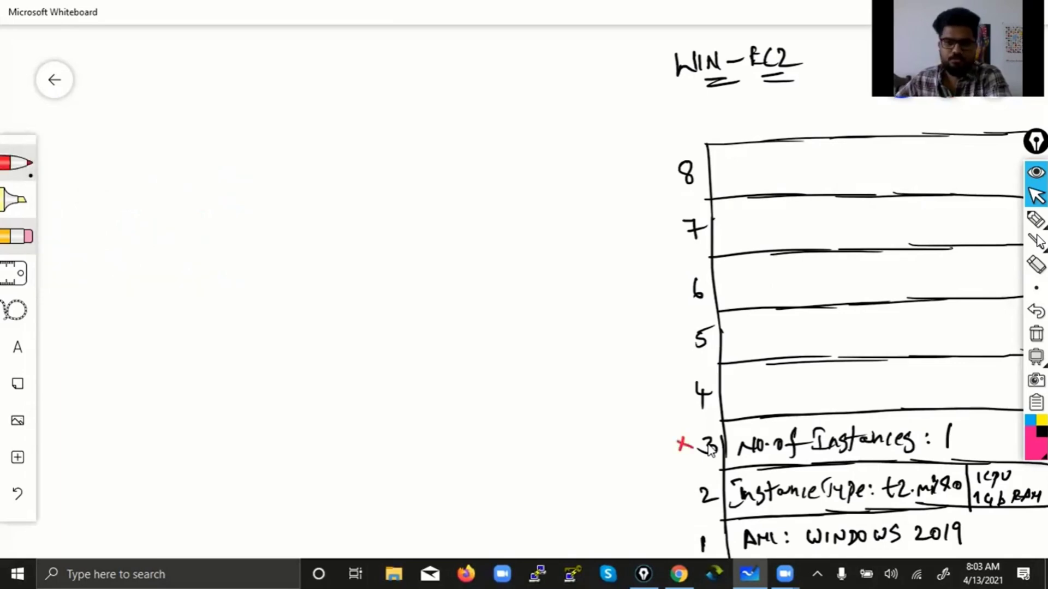
Step: Return to the EC2 launch wizard in the browser and proceed to the Add Storage step
left_click(678, 574)
left_click(929, 512)
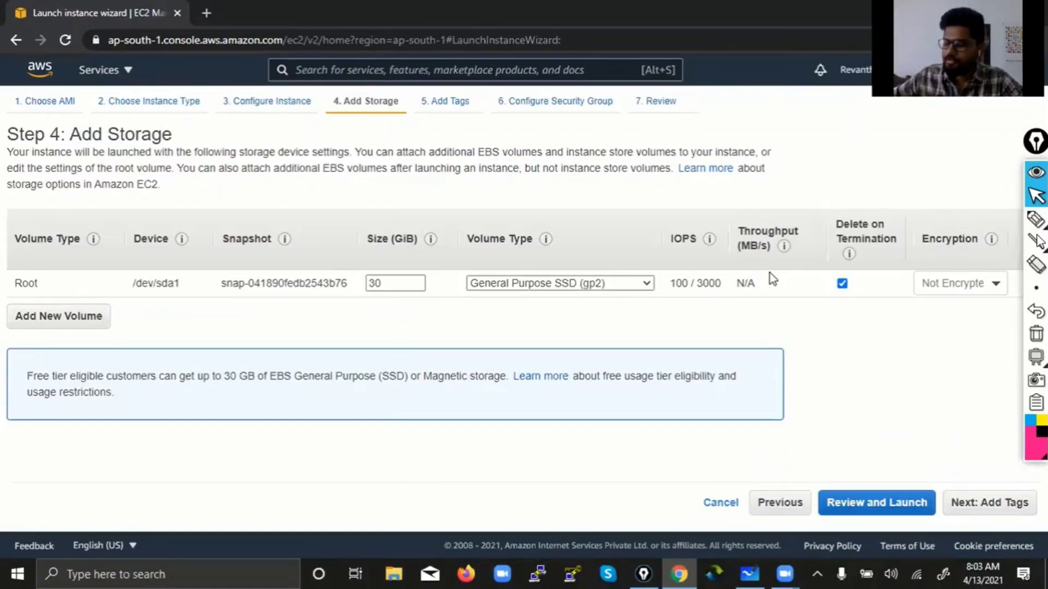
Step: Circle both EBS mentions in the Add Storage description and clear the annotations
left_click(1035, 219)
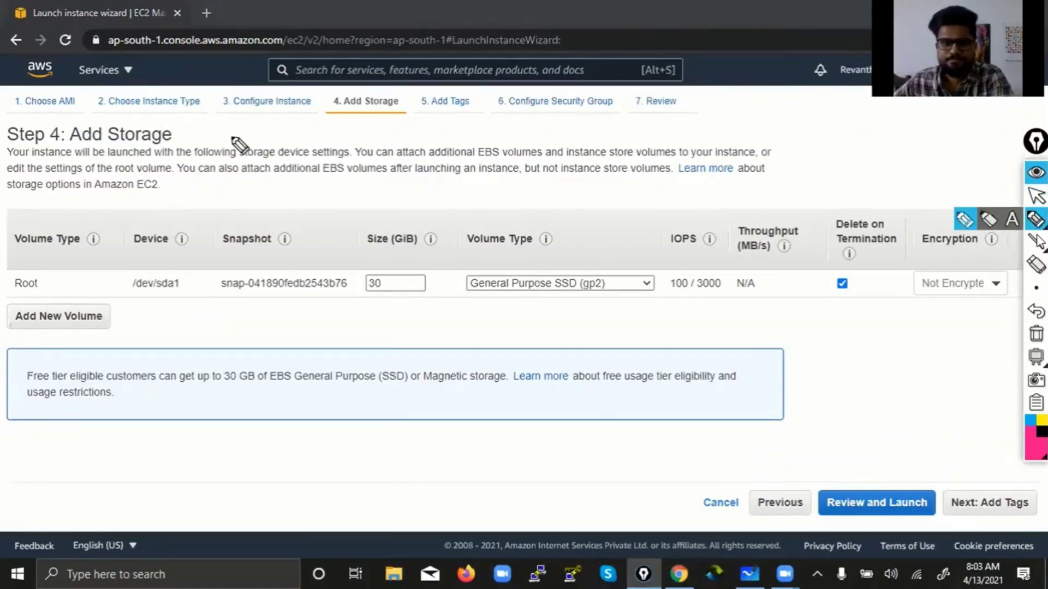
mouse_move(344, 156)
left_mouse_down()
mouse_move(313, 180)
mouse_move(343, 158)
left_mouse_up()
mouse_move(472, 161)
left_mouse_down()
mouse_move(507, 140)
mouse_move(470, 159)
left_mouse_up()
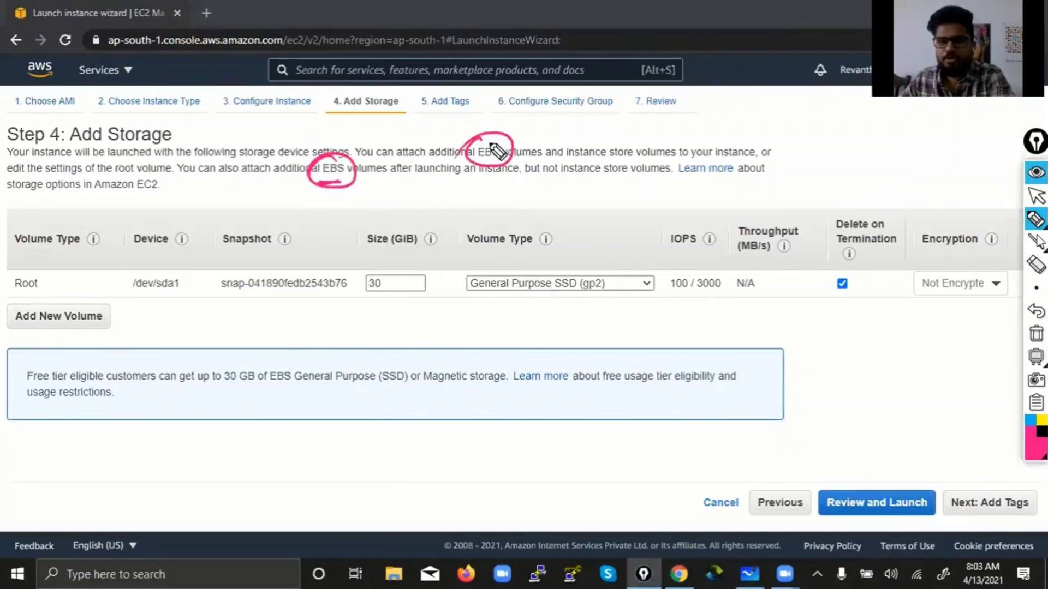
left_click(1036, 333)
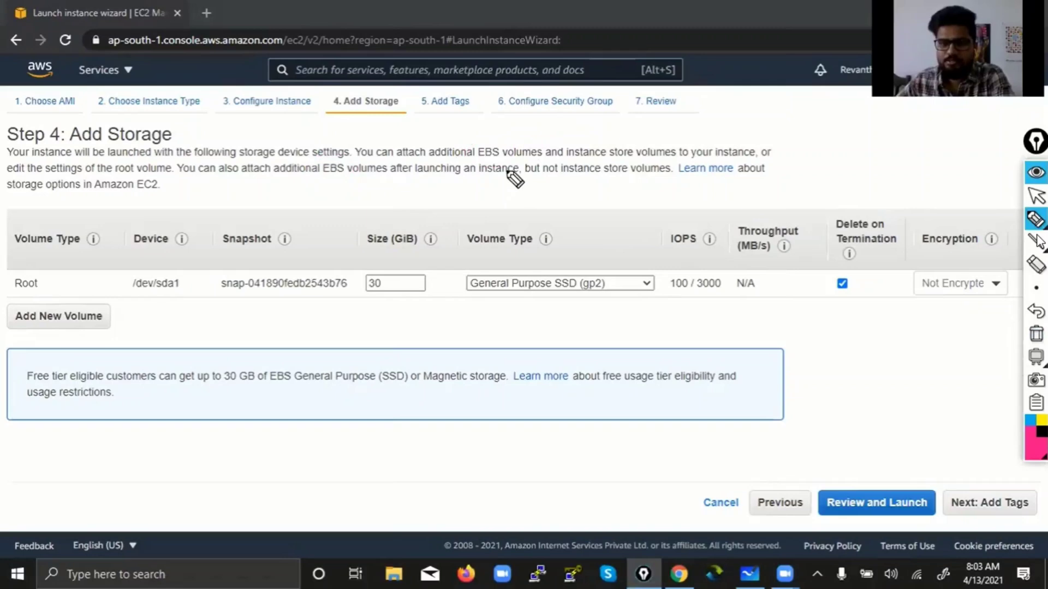
Step: Circle and underline "EBS volumes" in the Add Storage description, and clear the annotation
mouse_move(474, 162)
left_mouse_down()
mouse_move(546, 160)
mouse_move(510, 141)
mouse_move(480, 165)
mouse_move(533, 158)
mouse_move(518, 159)
left_mouse_up()
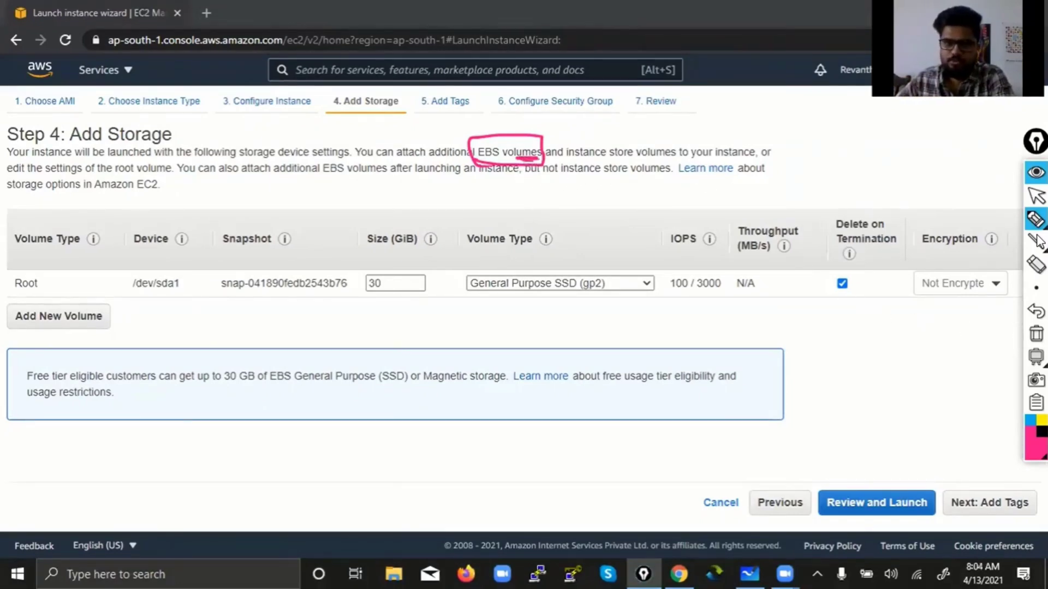
left_click(1036, 334)
left_click(1036, 196)
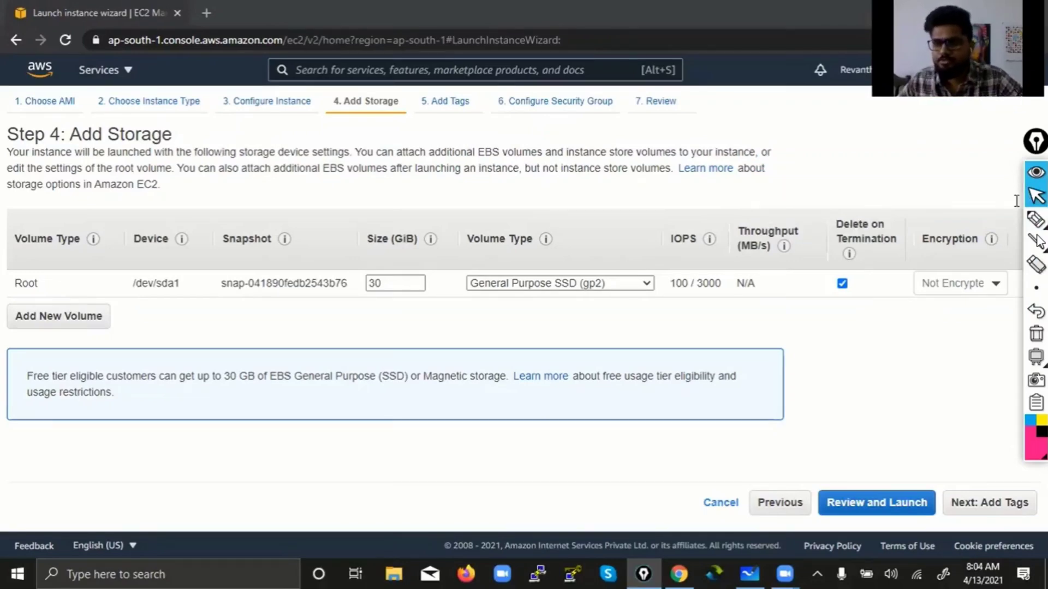
Step: Circle the Root volume type in pink and draw an arrow from it to a handwritten, underlined "Linux"
left_click(1036, 219)
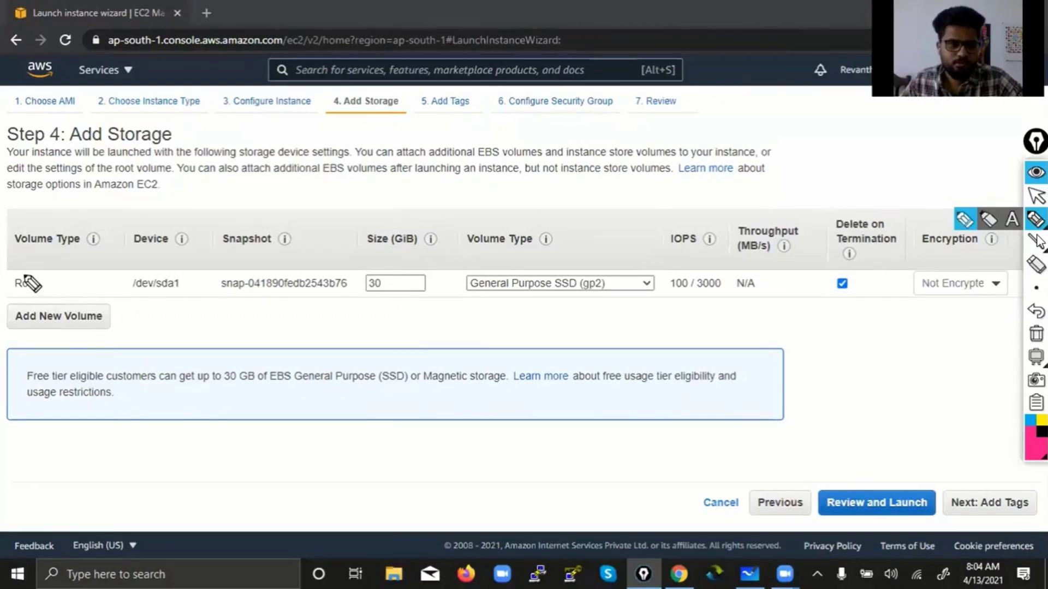
mouse_move(34, 276)
left_mouse_down()
mouse_move(9, 299)
mouse_move(38, 295)
left_mouse_up()
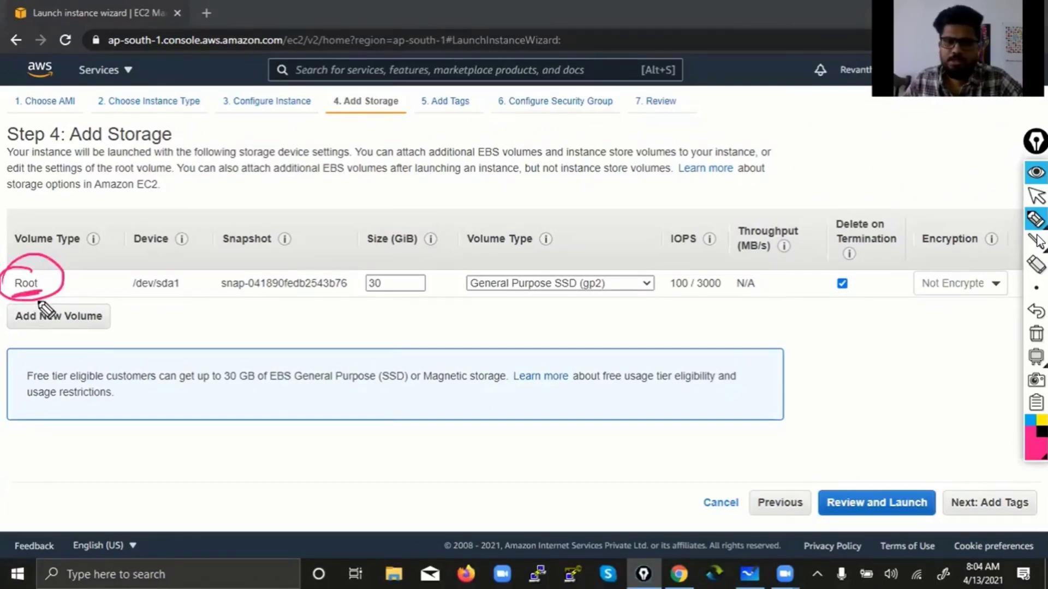
mouse_move(57, 262)
left_mouse_down()
mouse_move(182, 198)
mouse_move(170, 223)
left_mouse_up()
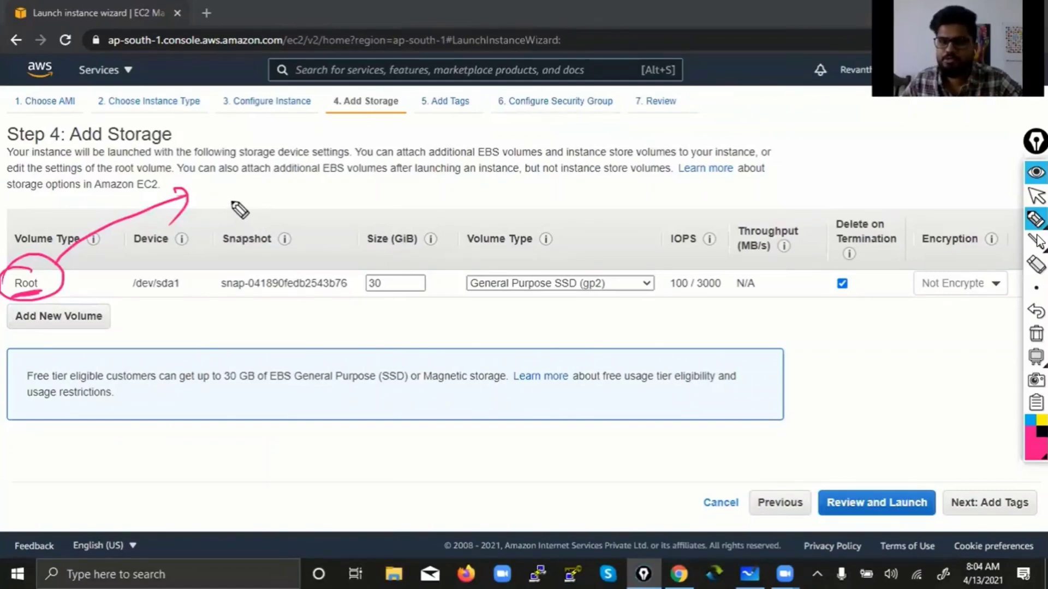
mouse_move(214, 192)
left_mouse_down()
mouse_move(239, 219)
mouse_move(234, 197)
mouse_move(286, 218)
mouse_move(266, 233)
mouse_move(299, 226)
left_mouse_up()
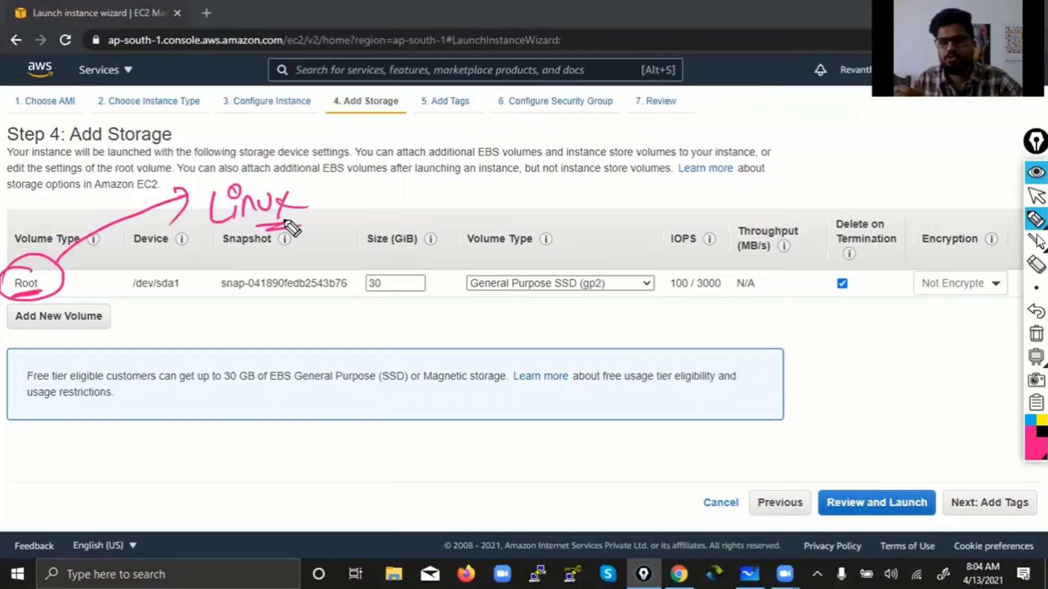
Step: Write "AWS → Linux naming convention" below the volume row, underline the wizard steps, and circle Root again
mouse_move(318, 339)
left_mouse_down()
mouse_move(327, 319)
mouse_move(360, 325)
mouse_move(450, 308)
mouse_move(636, 339)
mouse_move(690, 325)
mouse_move(730, 335)
mouse_move(788, 323)
mouse_move(803, 337)
mouse_move(843, 327)
left_mouse_up()
left_click_drag(692, 330, 696, 341)
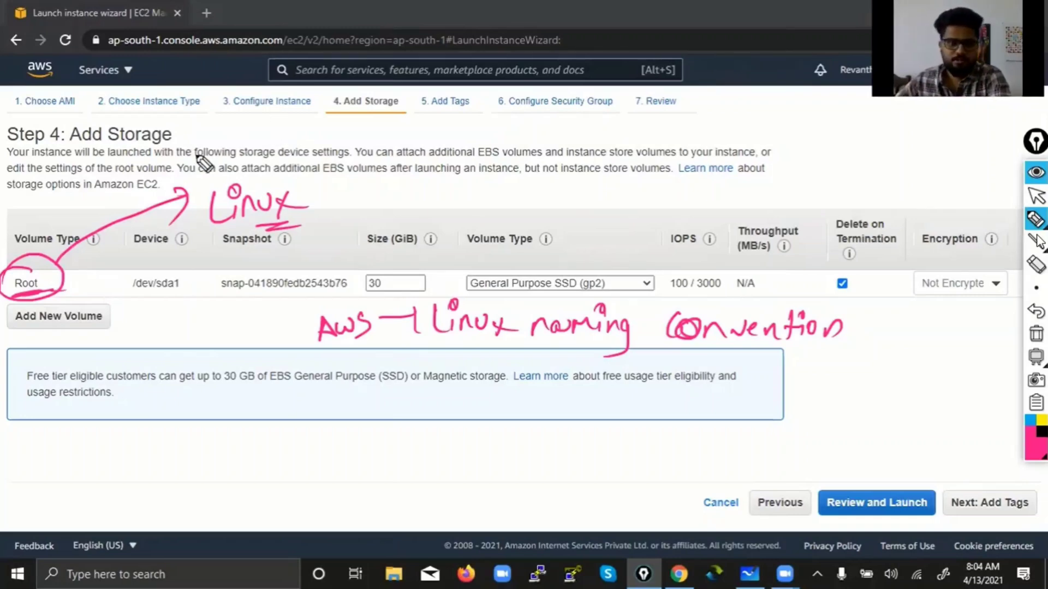
mouse_move(72, 134)
left_mouse_down()
mouse_move(426, 112)
mouse_move(646, 115)
left_mouse_up()
left_click_drag(442, 131, 685, 123)
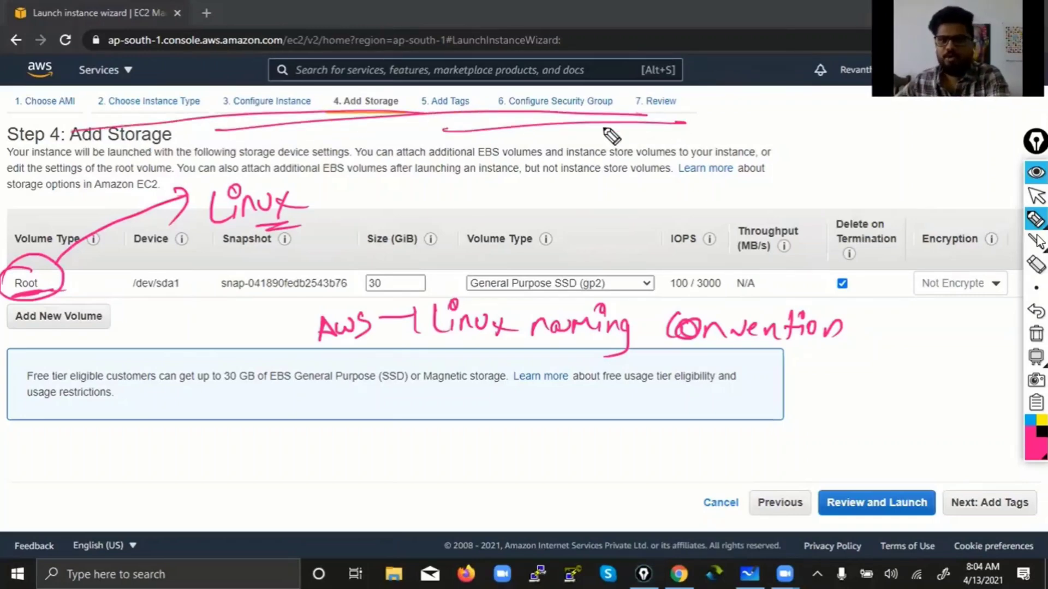
mouse_move(13, 298)
left_mouse_down()
mouse_move(11, 270)
mouse_move(16, 289)
left_mouse_up()
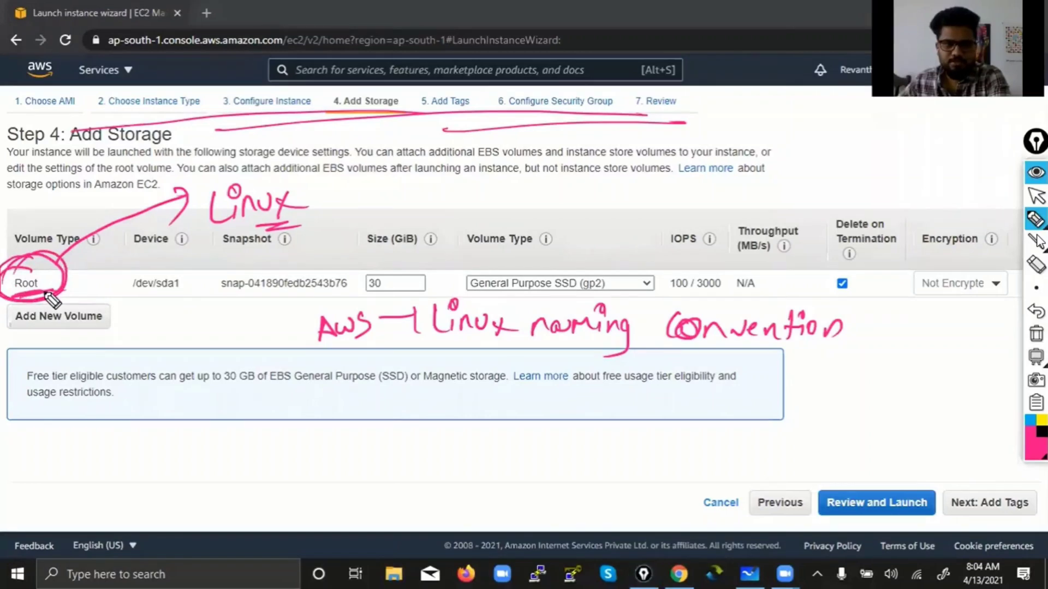
Step: In black, circle the naming convention note, underline "Linux naming" and Root, and clear all annotations
left_click(1040, 431)
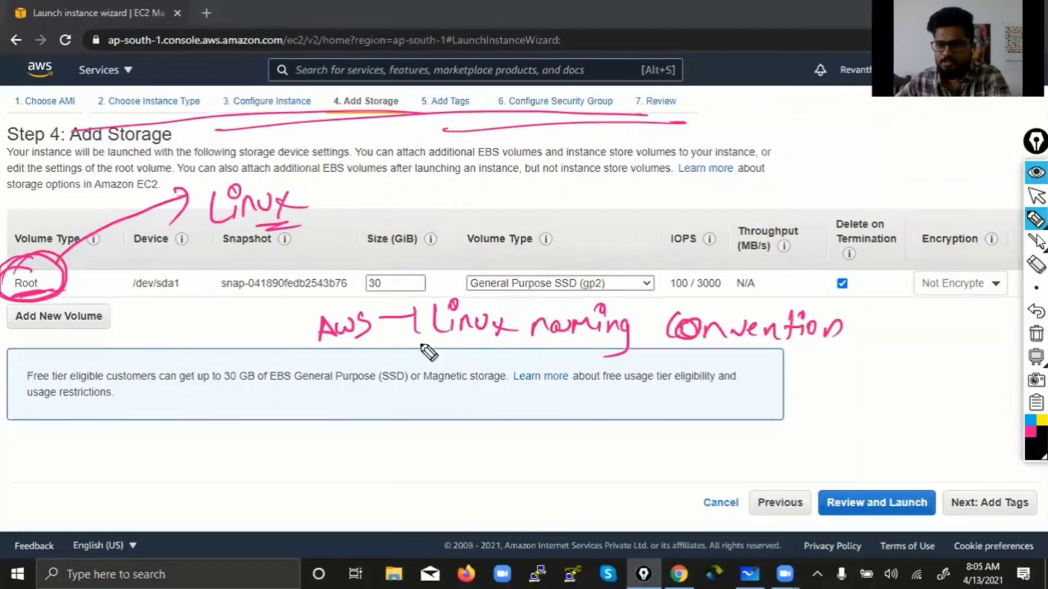
mouse_move(366, 295)
left_mouse_down()
mouse_move(435, 366)
mouse_move(865, 346)
mouse_move(538, 285)
mouse_move(311, 306)
left_mouse_up()
mouse_move(434, 345)
left_mouse_down()
mouse_move(573, 342)
mouse_move(546, 349)
mouse_move(587, 352)
left_mouse_up()
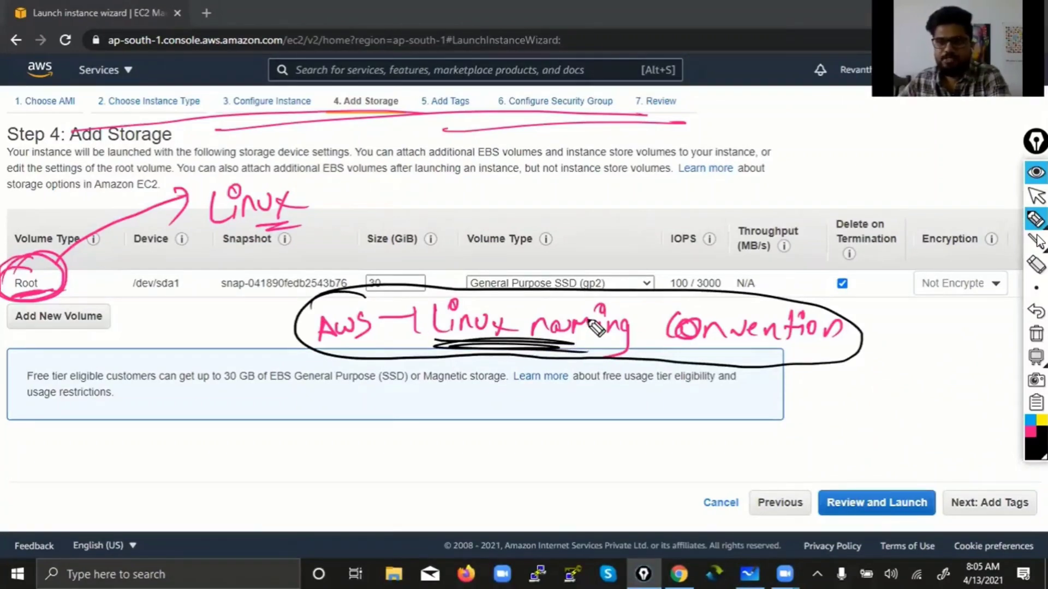
left_click_drag(12, 299, 67, 289)
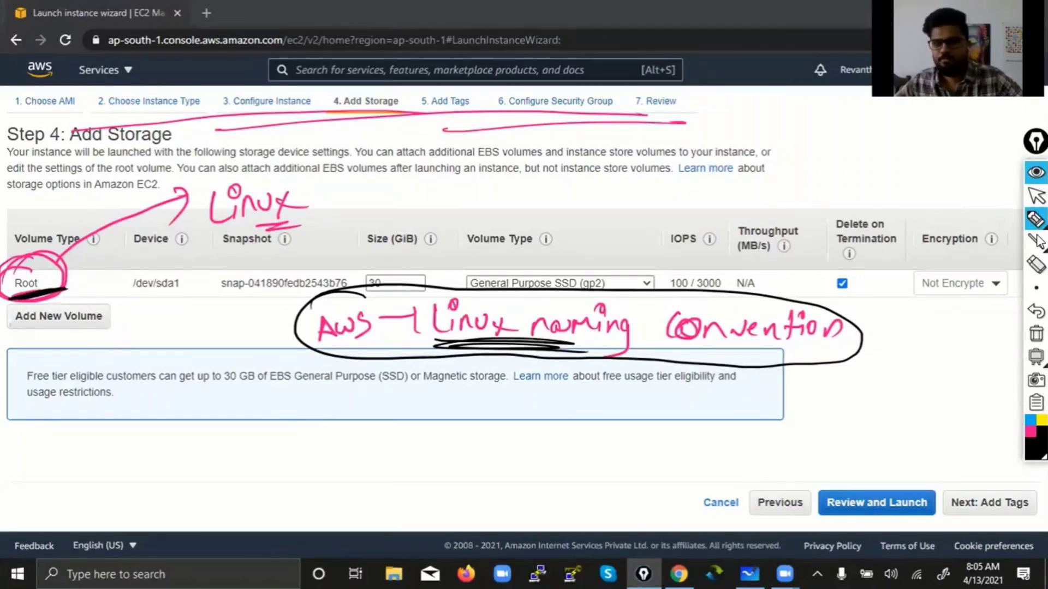
left_click(1036, 334)
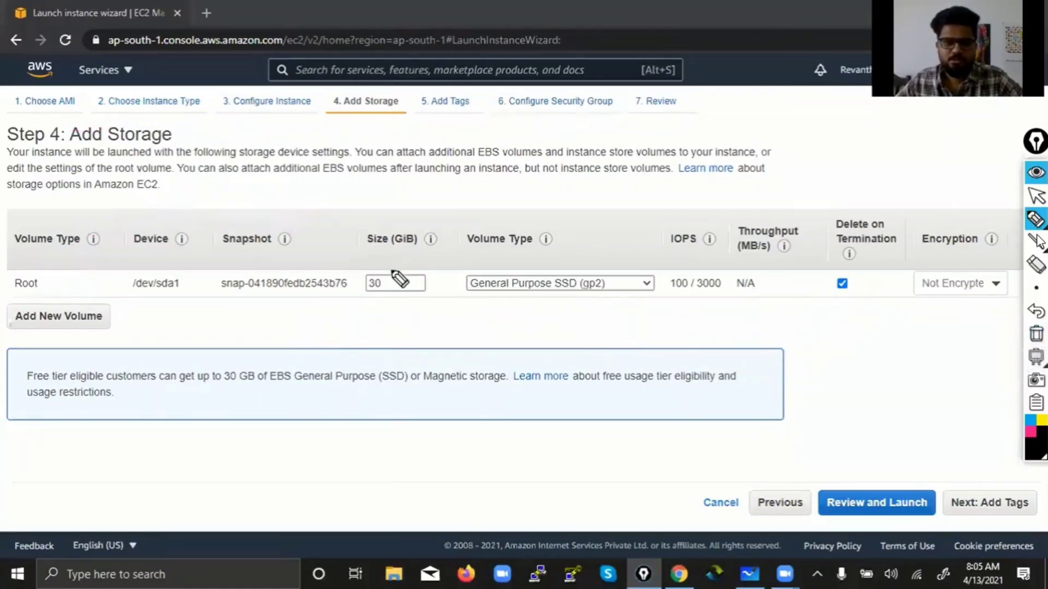
Step: Circle the root volume's size of 30 and the Add Storage step, and connect them with an arrow
mouse_move(369, 281)
left_mouse_down()
mouse_move(359, 298)
mouse_move(385, 311)
mouse_move(399, 269)
left_mouse_up()
mouse_move(336, 128)
left_mouse_down()
mouse_move(327, 93)
mouse_move(409, 136)
left_mouse_up()
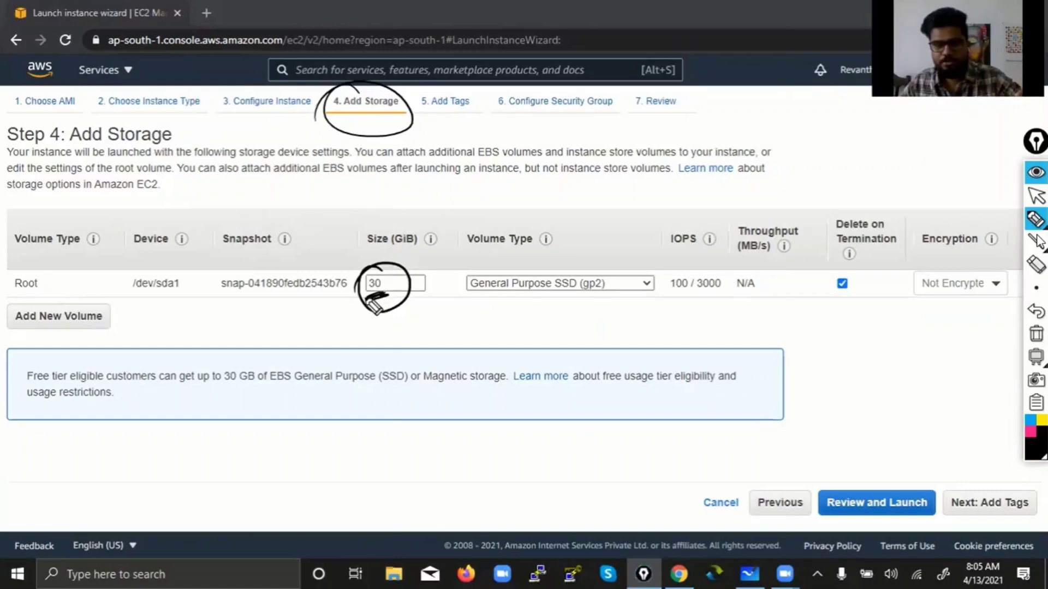
mouse_move(327, 122)
left_mouse_down()
mouse_move(369, 115)
mouse_move(367, 256)
mouse_move(382, 256)
left_mouse_up()
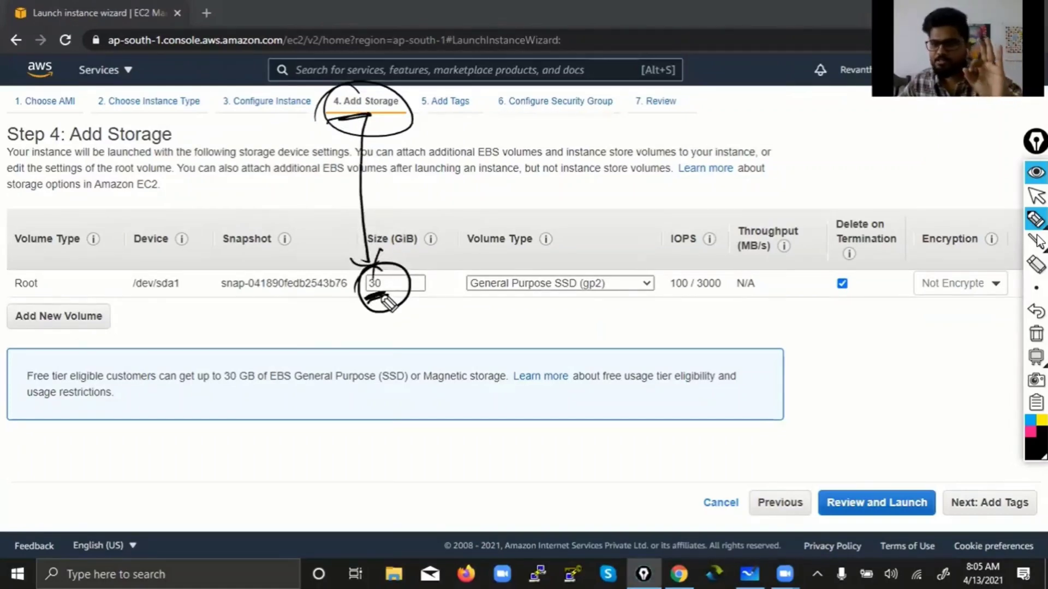
Step: Write and circle "AWS" and "Less" beside the volume size with a connecting arrow, and clear the annotations
mouse_move(308, 328)
left_mouse_down()
mouse_move(350, 316)
mouse_move(371, 343)
mouse_move(333, 354)
mouse_move(352, 337)
left_mouse_up()
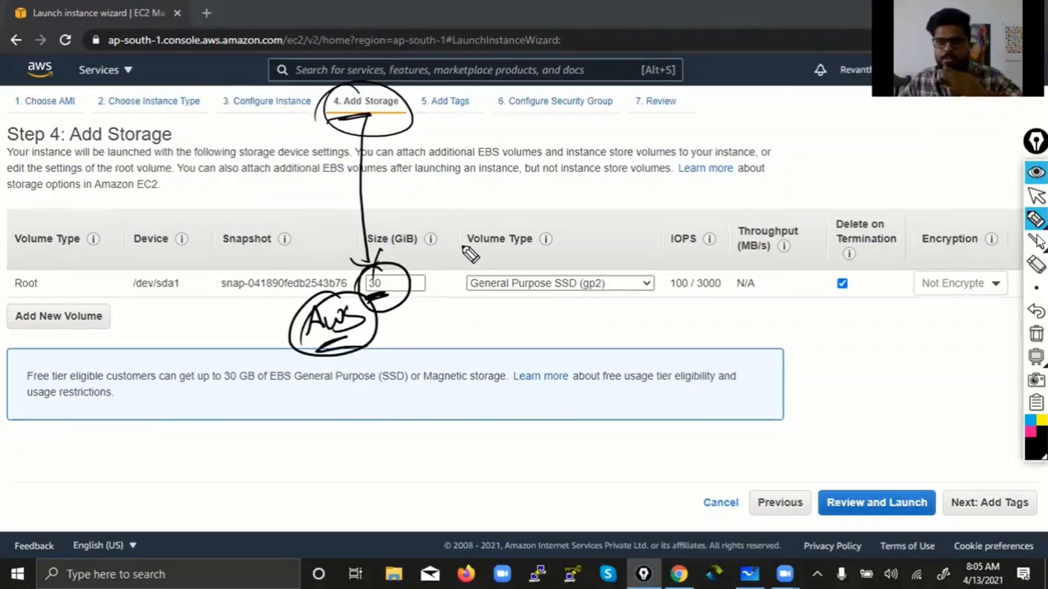
left_click_drag(377, 292, 242, 318)
left_click(156, 317)
mouse_move(164, 344)
left_mouse_down()
mouse_move(187, 335)
mouse_move(171, 327)
mouse_move(164, 363)
mouse_move(193, 365)
left_mouse_up()
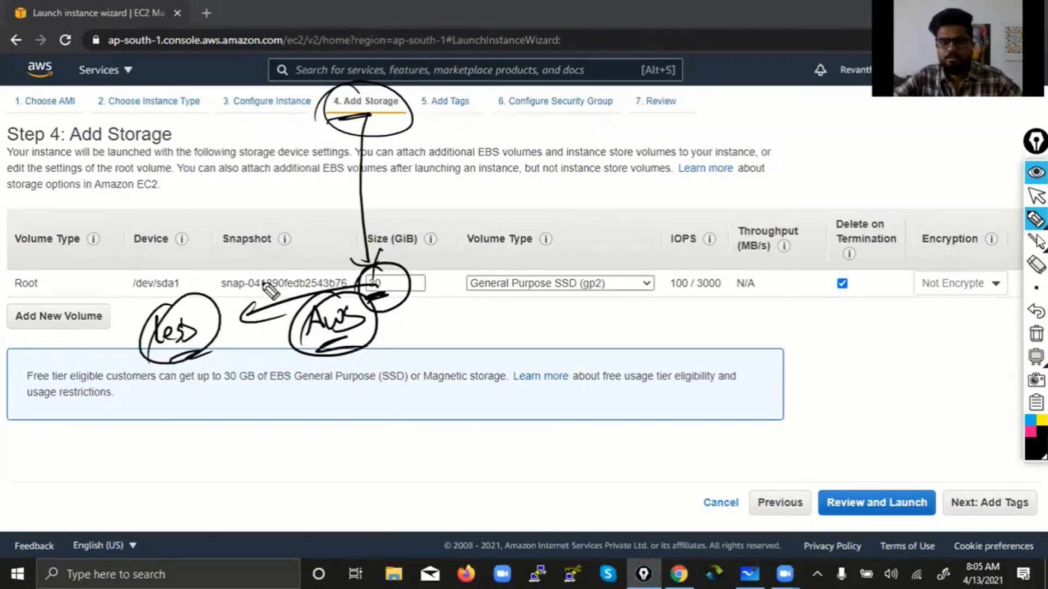
left_click(1036, 334)
left_click(1036, 195)
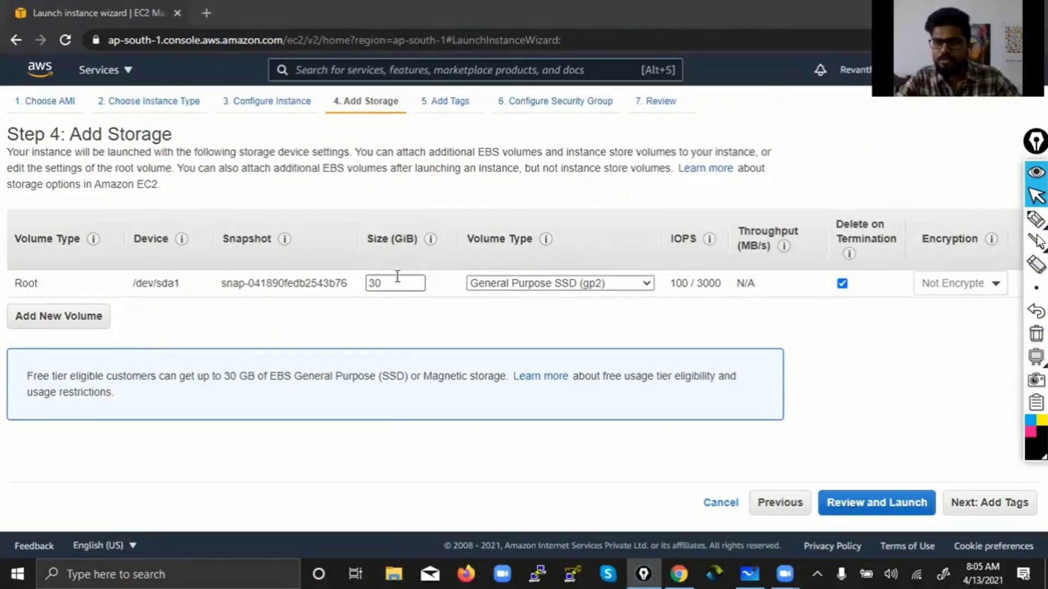
Step: Try root volume sizes of 100 and 500 GiB, and empty the size field
left_click_drag(395, 283, 344, 284)
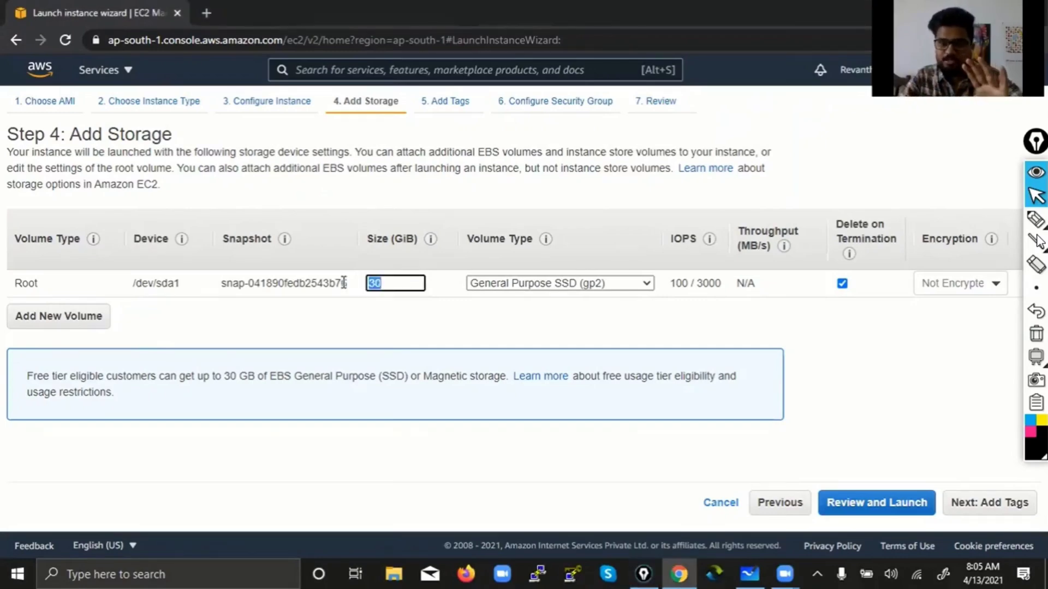
type("5")
key("BackSpace")
type("5")
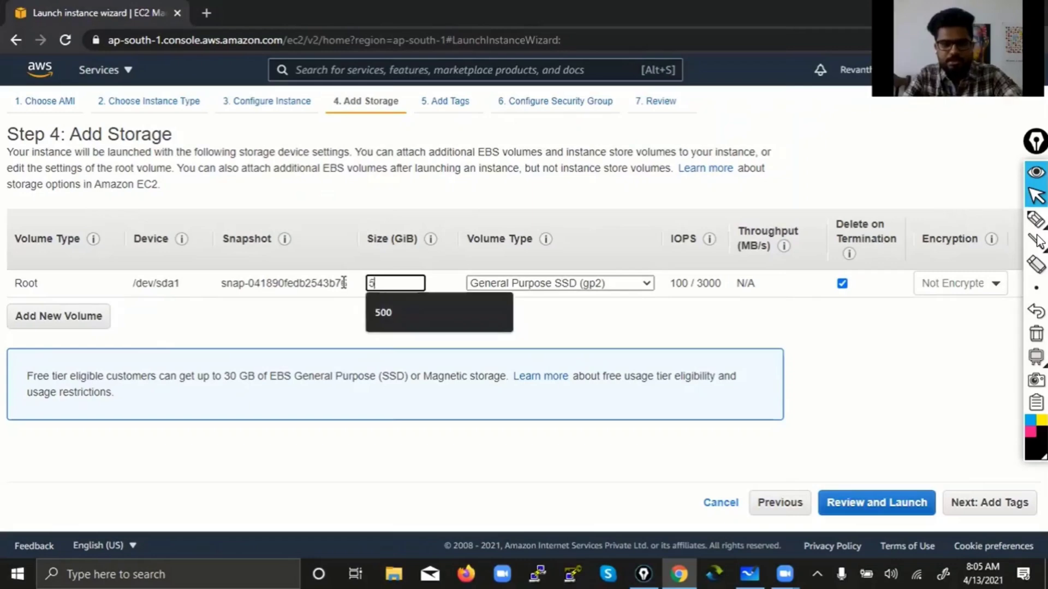
key("BackSpace")
type("100")
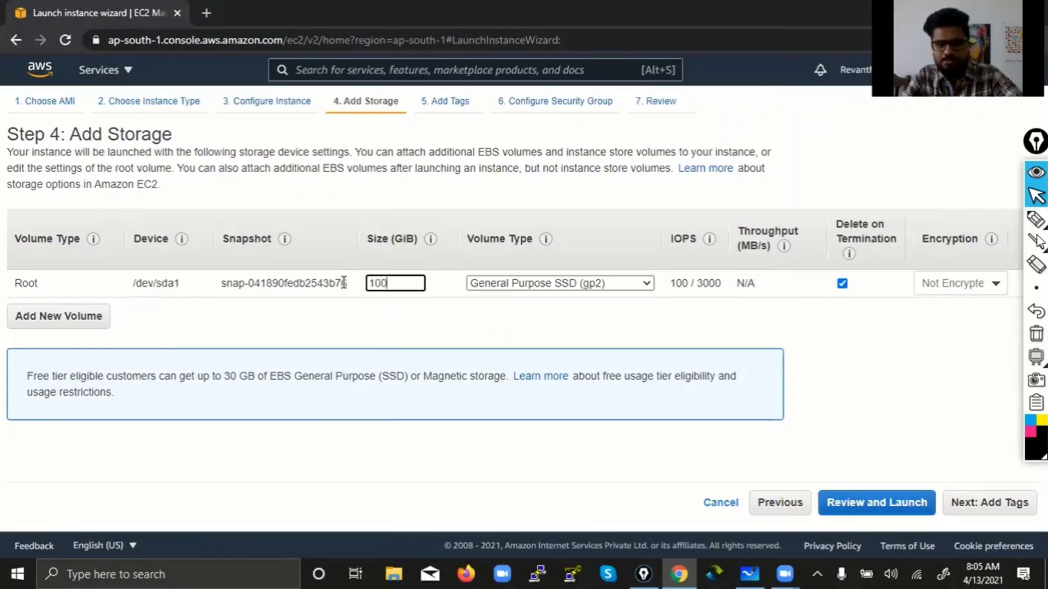
key("BackSpace")
key("BackSpace")
type("50")
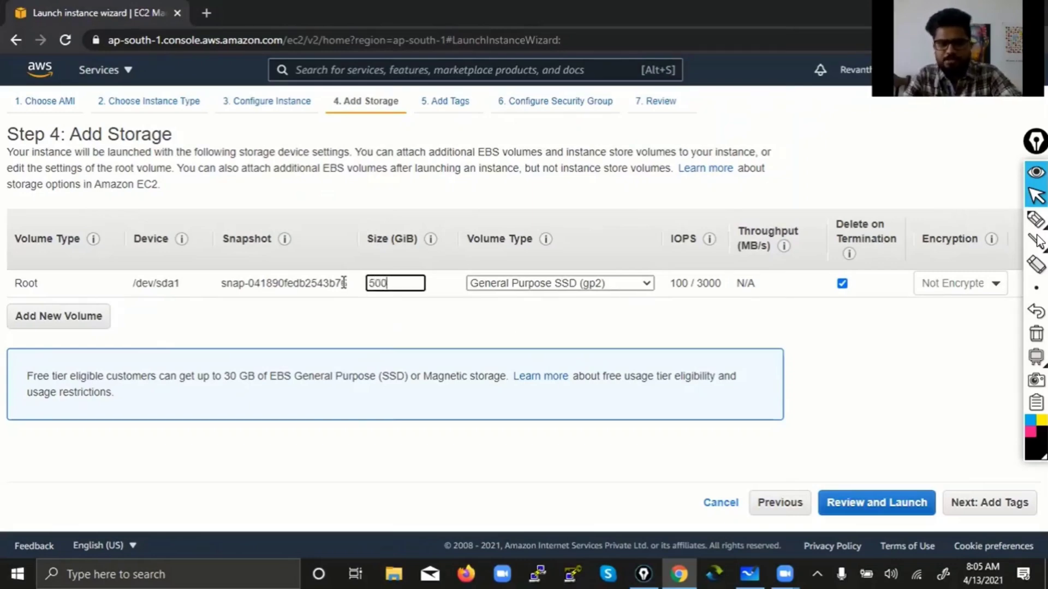
key("BackSpace")
key("BackSpace")
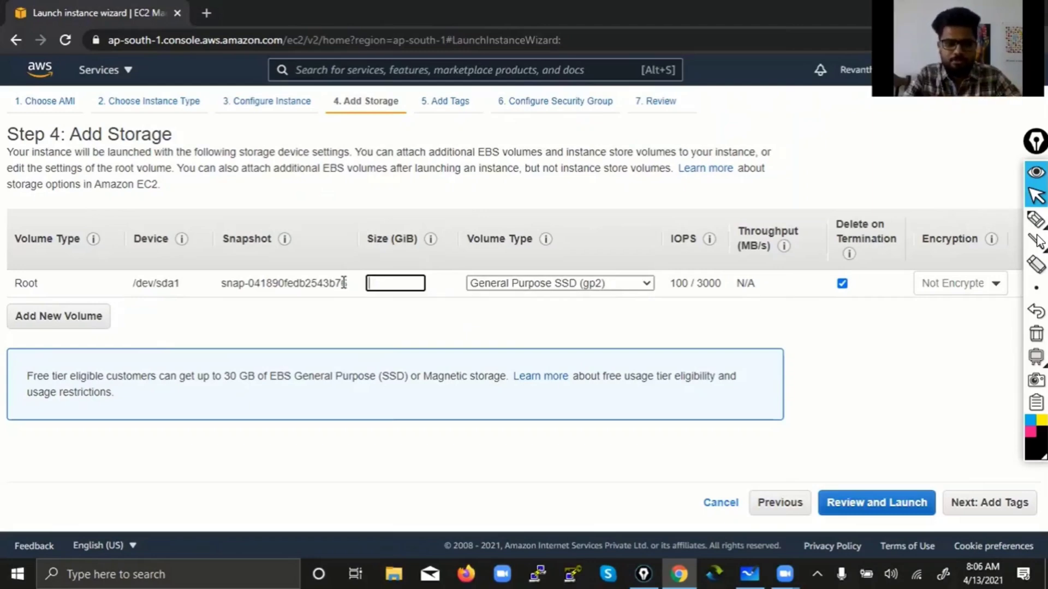
left_click(493, 318)
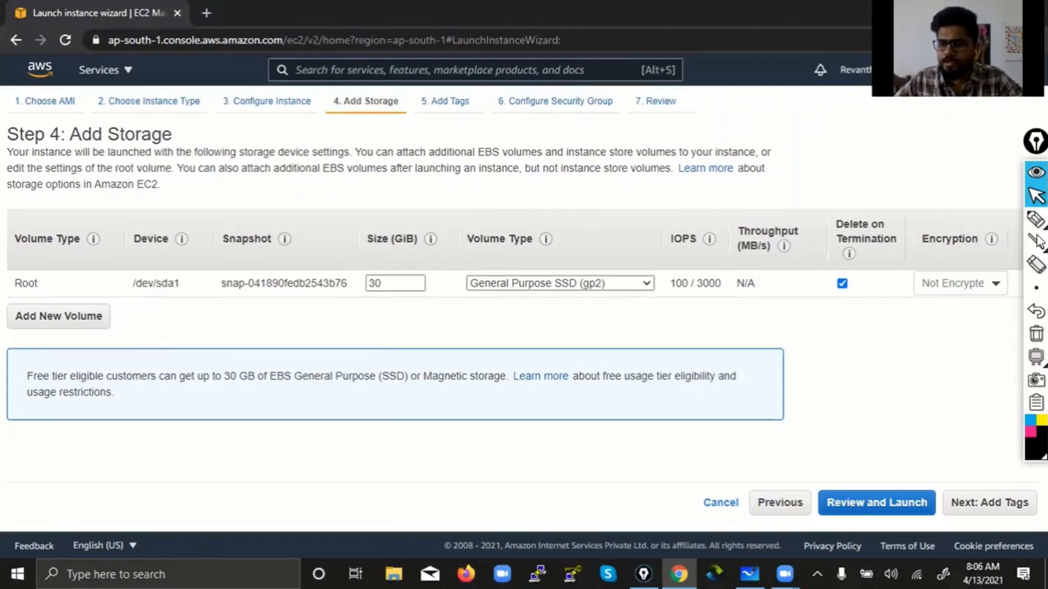
Step: Box "30 GB" and underline "Free tier eligible" in the storage notice, write example sizes over the size field, and clear the annotations
left_click(1035, 219)
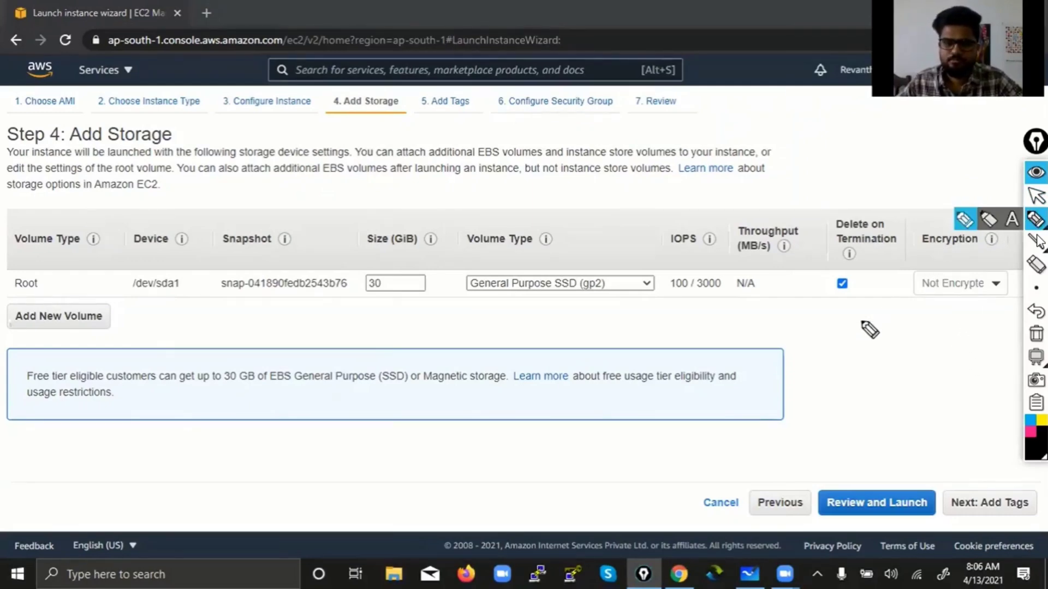
mouse_move(257, 342)
left_mouse_down()
mouse_move(219, 350)
mouse_move(213, 386)
mouse_move(302, 403)
mouse_move(173, 369)
left_mouse_up()
left_click_drag(36, 388, 109, 384)
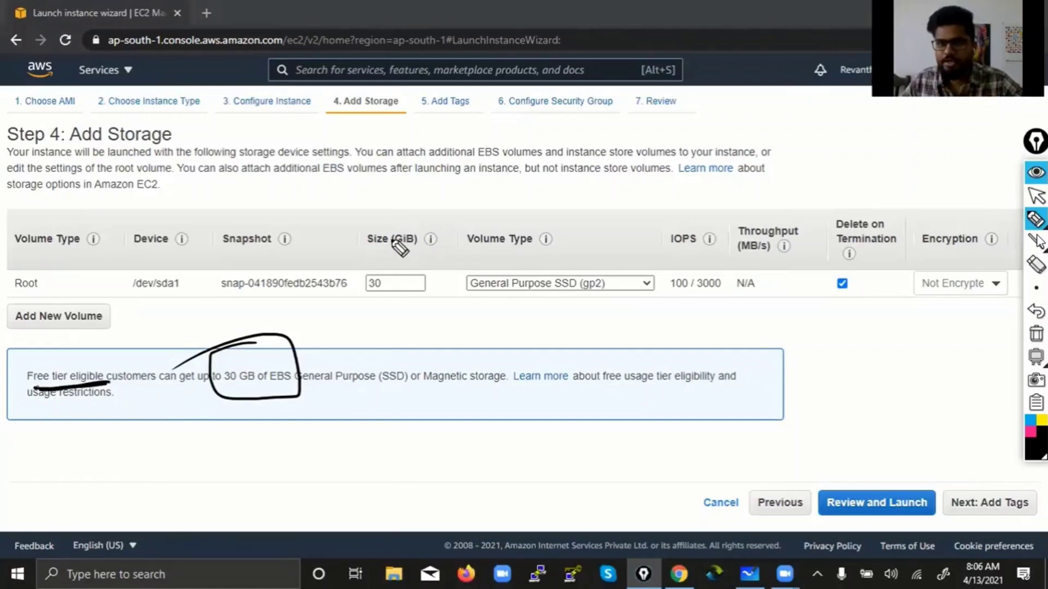
mouse_move(371, 279)
left_mouse_down()
mouse_move(418, 289)
mouse_move(424, 308)
left_mouse_up()
left_click_drag(440, 280, 452, 273)
left_click_drag(440, 302, 463, 305)
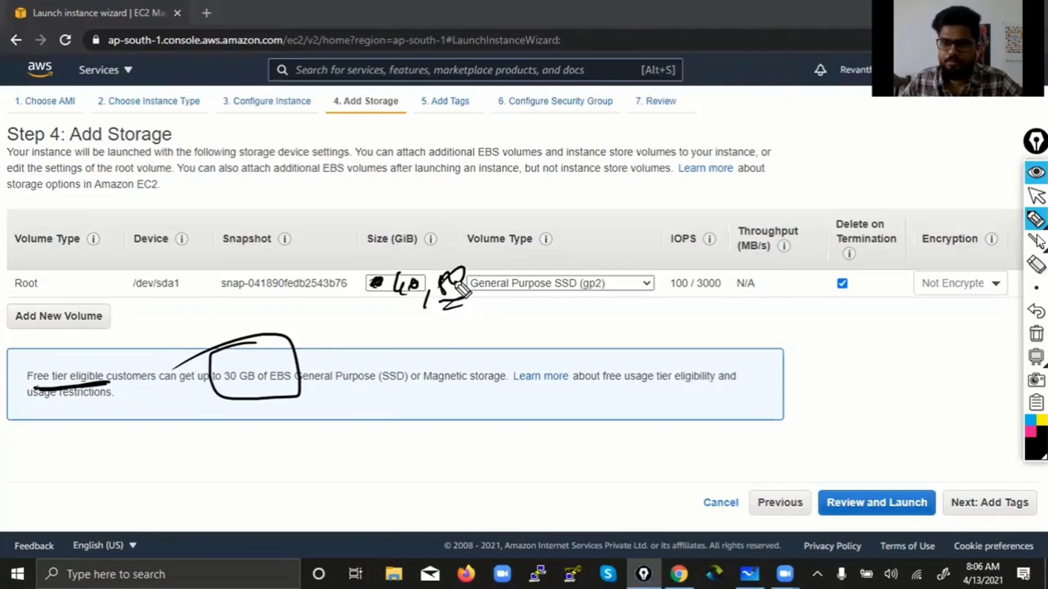
left_click(1035, 334)
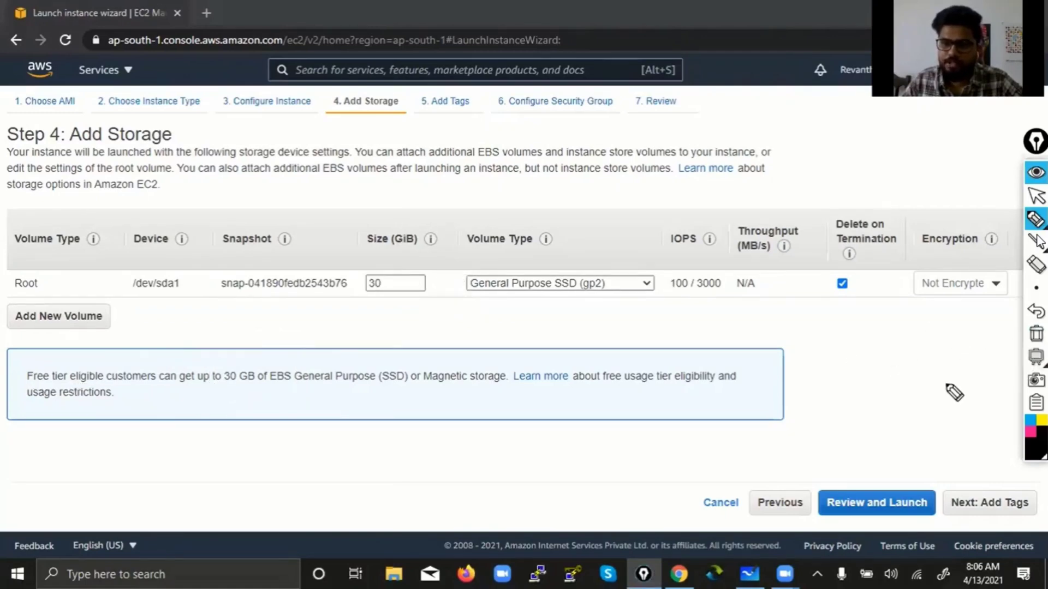
Step: In pink, circle "Free tier" and "get up to 30 GB", underline the root volume size, and clear the annotations
left_click(1030, 432)
mouse_move(243, 361)
left_mouse_down()
mouse_move(179, 364)
mouse_move(309, 394)
mouse_move(162, 352)
left_mouse_up()
mouse_move(82, 363)
left_mouse_down()
mouse_move(23, 381)
mouse_move(88, 365)
left_mouse_up()
left_click_drag(205, 389, 262, 390)
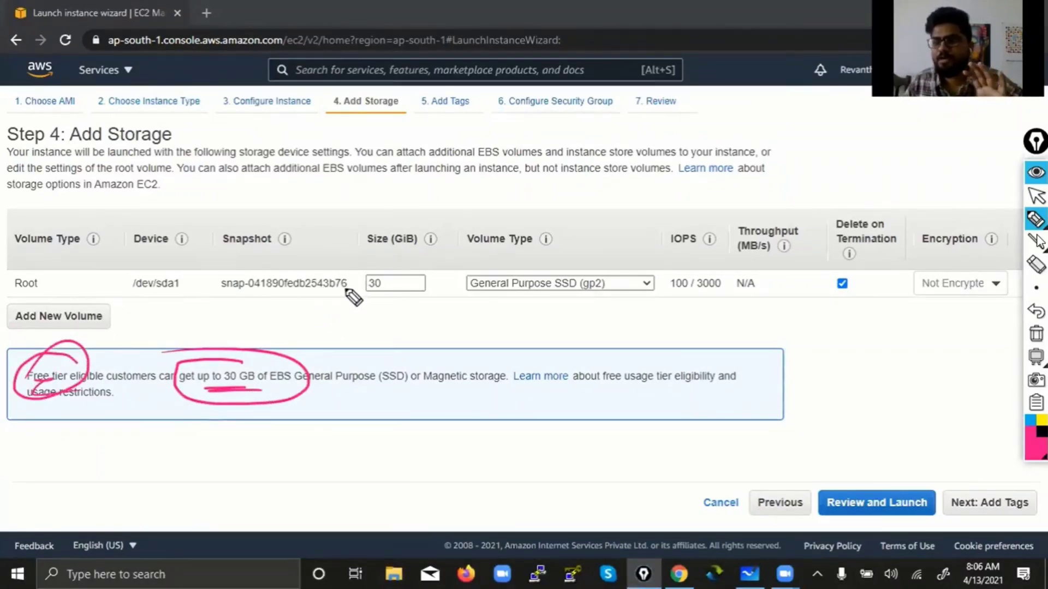
left_click_drag(362, 302, 403, 292)
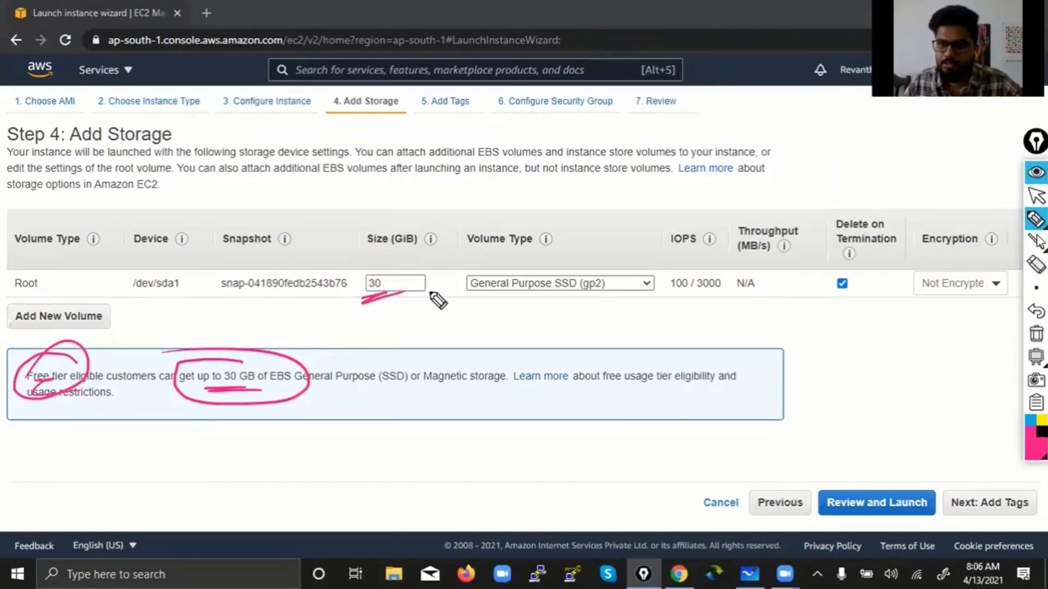
left_click(1035, 334)
left_click(1036, 196)
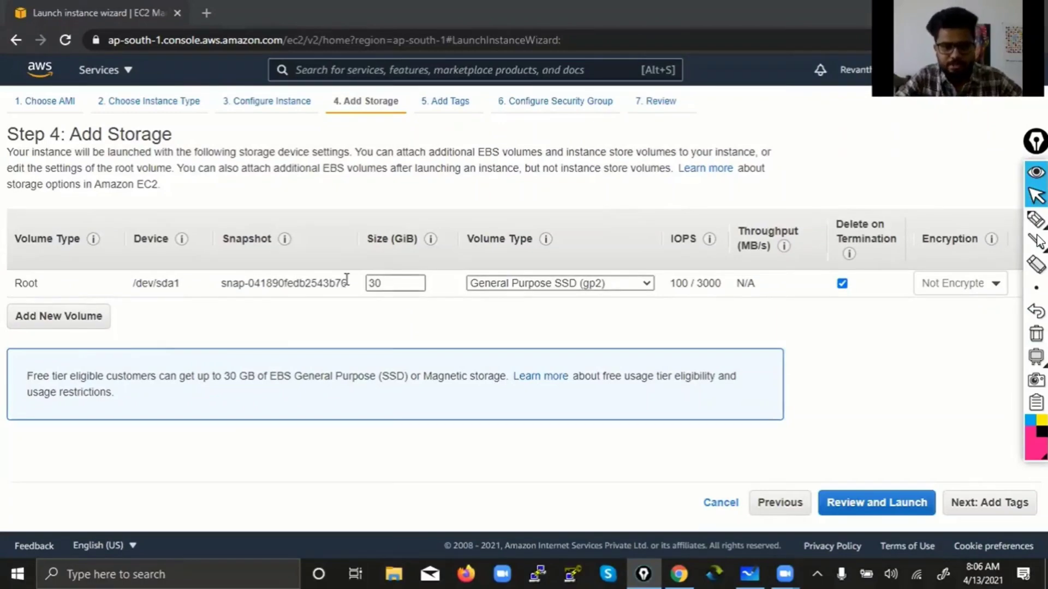
Step: Set the root volume size to 50 GiB
key("Tab")
type("5")
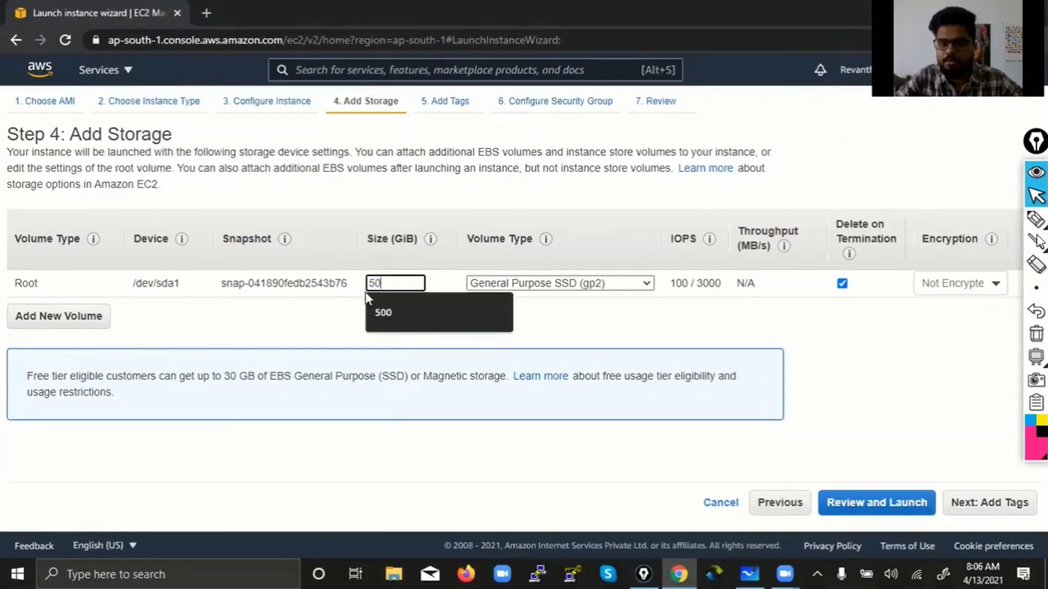
left_click(652, 366)
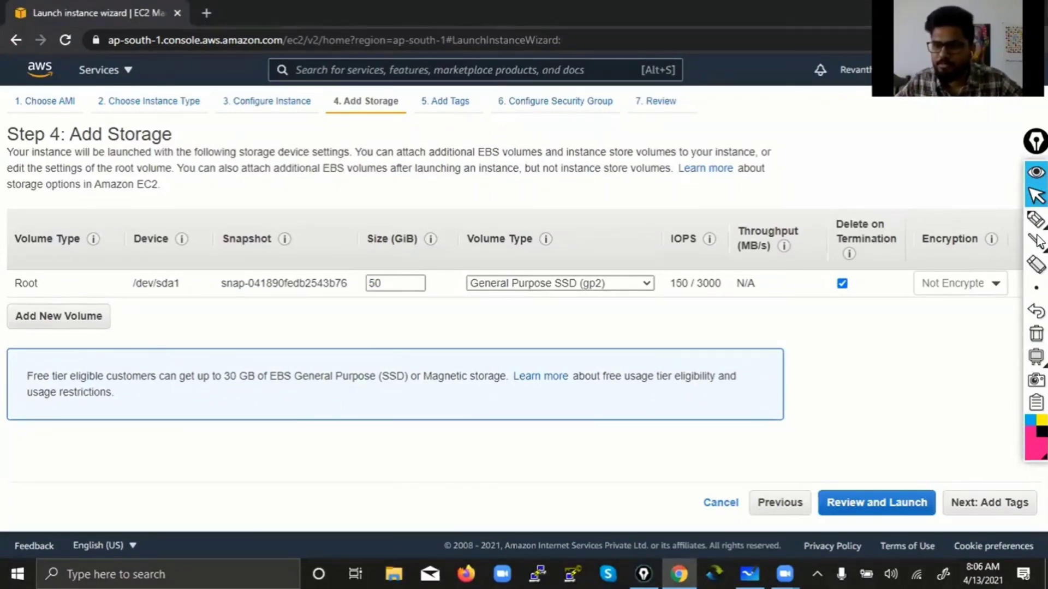
Step: Write "30gb + 20gb" below the volume size, circle both amounts, underline 20gb, and clear the annotations
left_click(1036, 220)
left_click_drag(405, 318, 422, 333)
mouse_move(431, 316)
left_mouse_down()
mouse_move(468, 316)
mouse_move(434, 327)
mouse_move(477, 349)
left_mouse_up()
mouse_move(230, 334)
left_mouse_down()
mouse_move(236, 344)
mouse_move(282, 330)
mouse_move(326, 336)
mouse_move(376, 320)
left_mouse_up()
left_click_drag(353, 314, 356, 352)
mouse_move(453, 354)
left_mouse_down()
mouse_move(486, 327)
mouse_move(426, 350)
mouse_move(483, 335)
mouse_move(521, 310)
left_mouse_up()
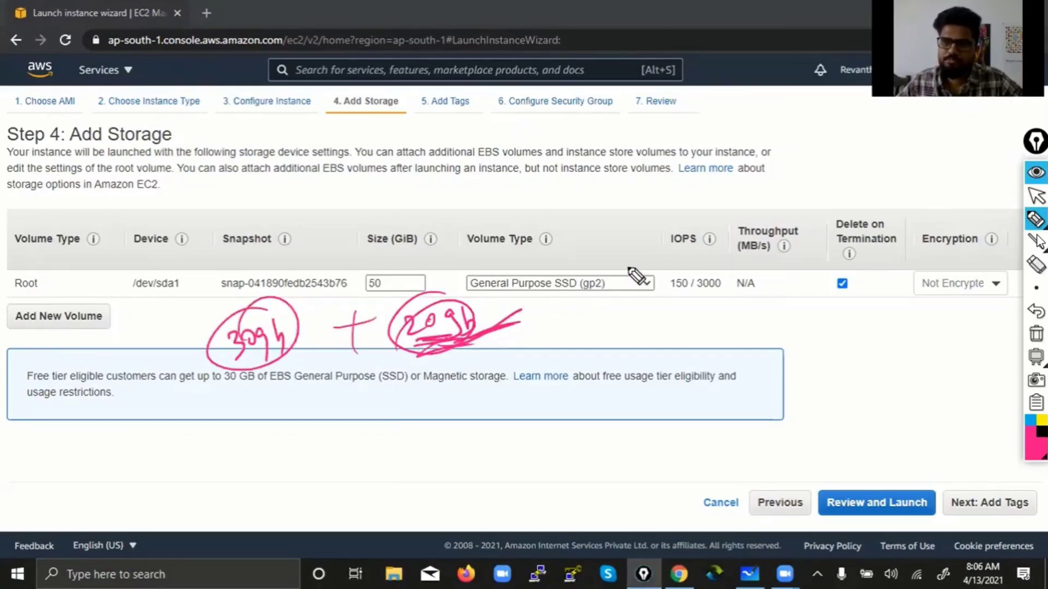
left_click(1035, 334)
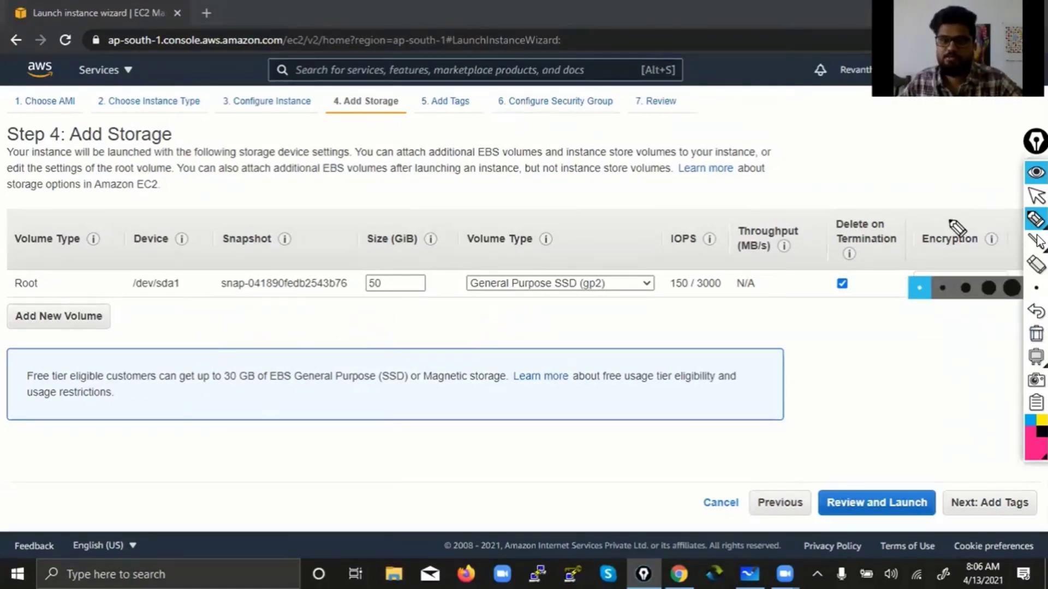
Step: Circle "Free tier" in the storage notice, clear the annotation, and set the root volume size to 30 GiB
mouse_move(47, 374)
left_mouse_down()
mouse_move(68, 351)
mouse_move(65, 397)
left_mouse_up()
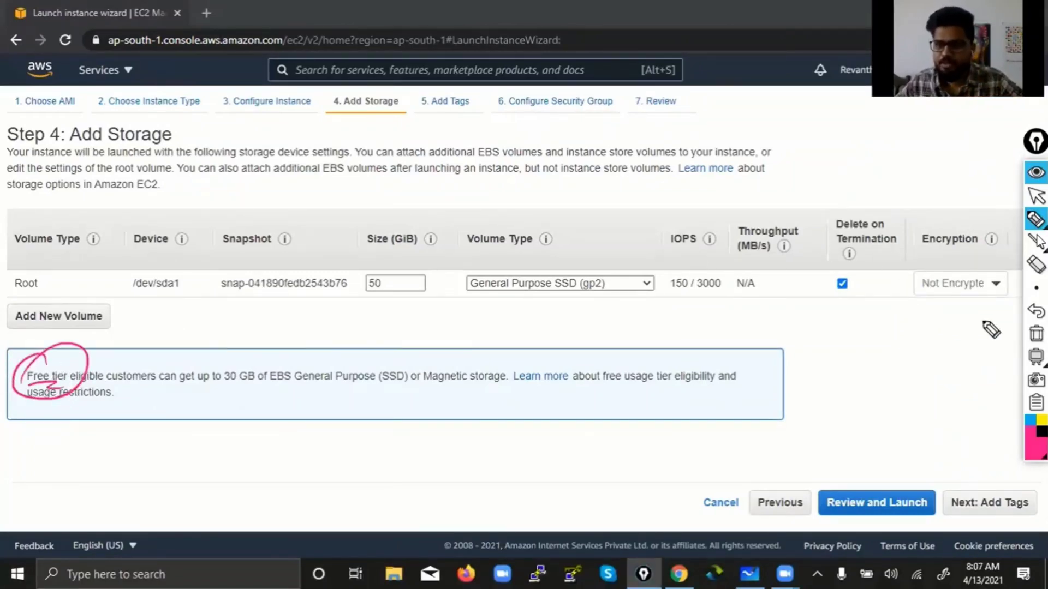
left_click(1036, 333)
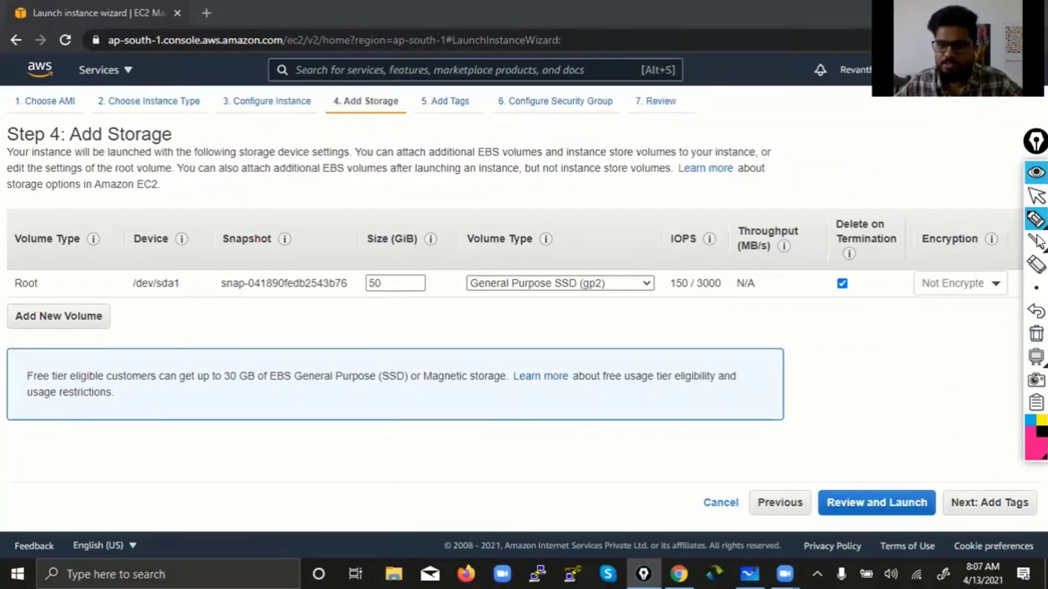
left_click(1036, 196)
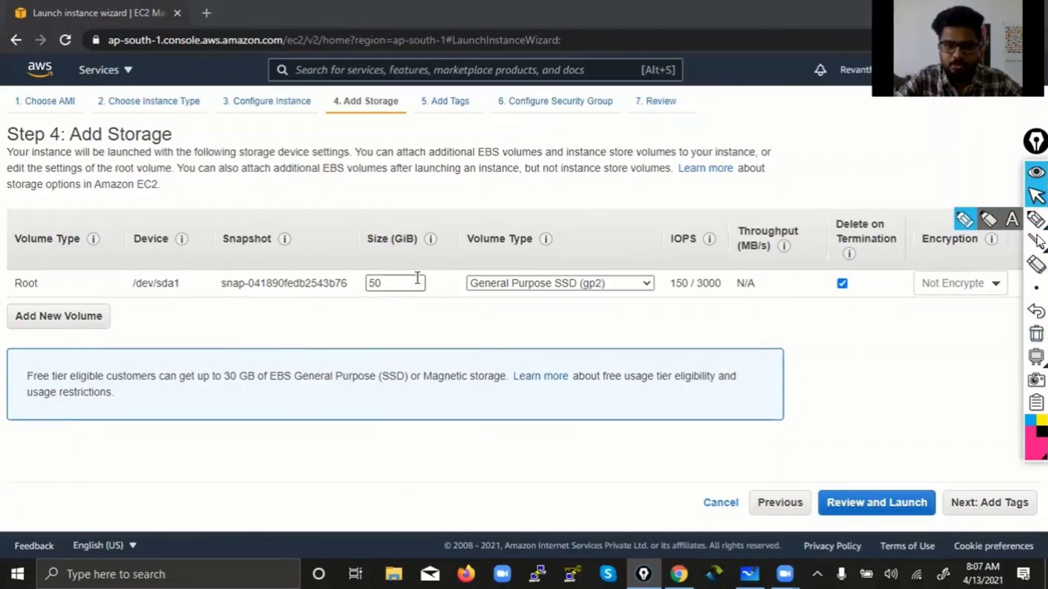
left_click_drag(380, 282, 363, 285)
type("3")
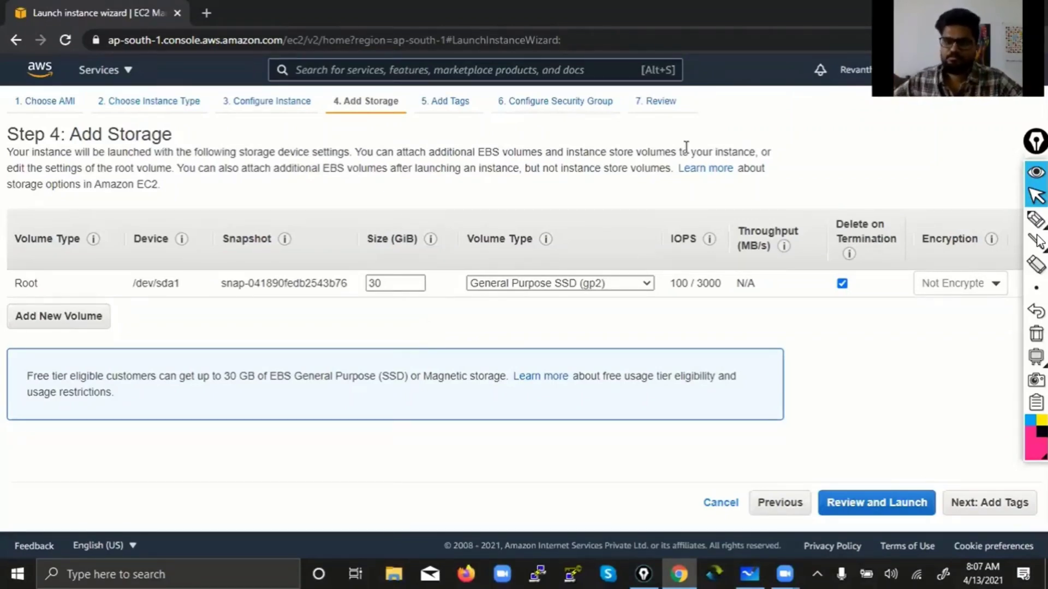
Step: Circle Volume Type, IOPS and Delete on Termination, underline Encryption, link the columns with curves below, and clear the annotations
left_click(1036, 219)
mouse_move(721, 218)
left_mouse_down()
mouse_move(687, 223)
mouse_move(731, 207)
left_mouse_up()
left_click_drag(670, 252, 723, 244)
mouse_move(555, 220)
left_mouse_down()
mouse_move(503, 221)
mouse_move(604, 229)
mouse_move(501, 217)
left_mouse_up()
mouse_move(516, 248)
left_mouse_down()
mouse_move(484, 256)
mouse_move(550, 249)
left_mouse_up()
mouse_move(880, 217)
left_mouse_down()
mouse_move(922, 213)
mouse_move(819, 236)
left_mouse_up()
left_click_drag(845, 252, 865, 257)
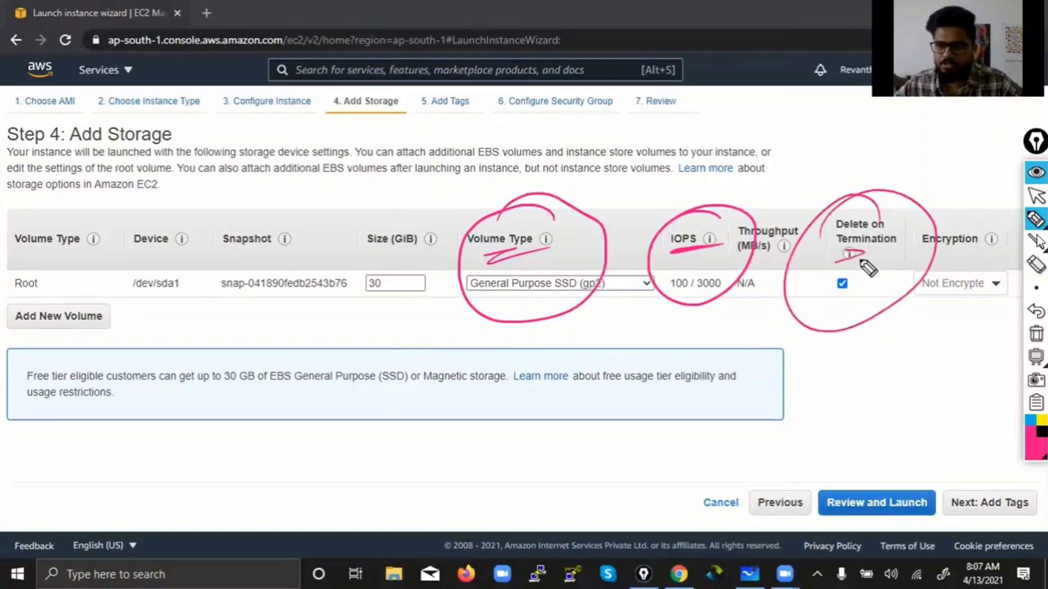
left_click_drag(944, 256, 971, 252)
mouse_move(543, 326)
left_mouse_down()
mouse_move(860, 335)
mouse_move(950, 304)
left_mouse_up()
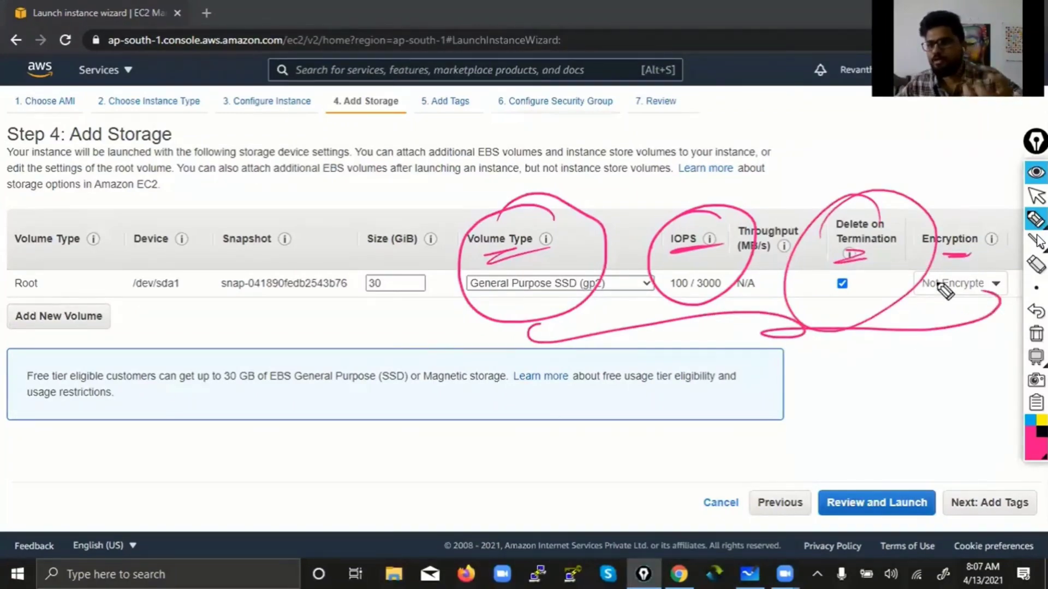
mouse_move(549, 322)
left_mouse_down()
mouse_move(993, 298)
mouse_move(984, 292)
left_mouse_up()
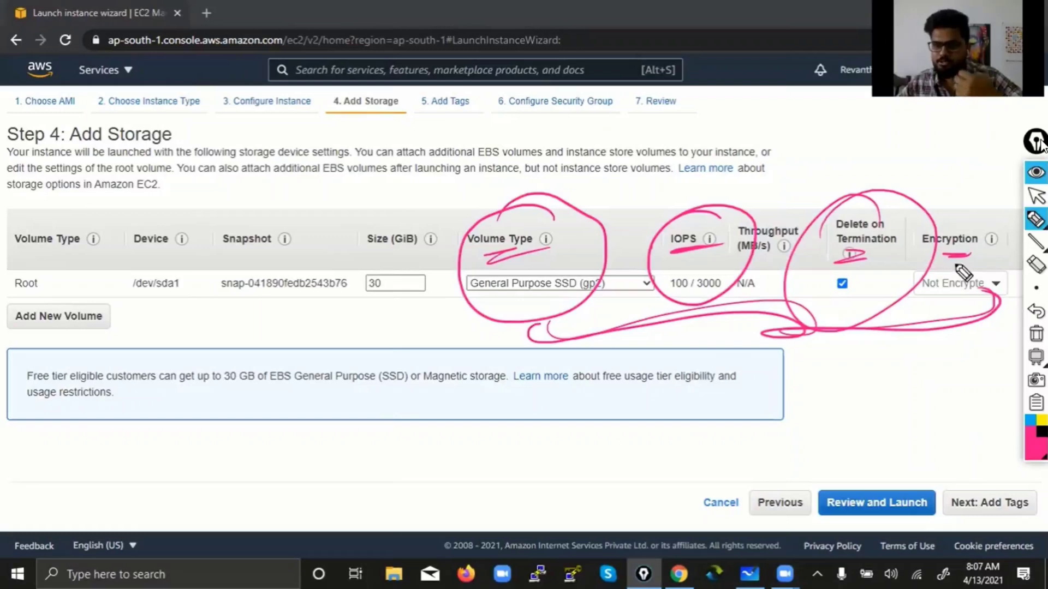
left_click(1036, 334)
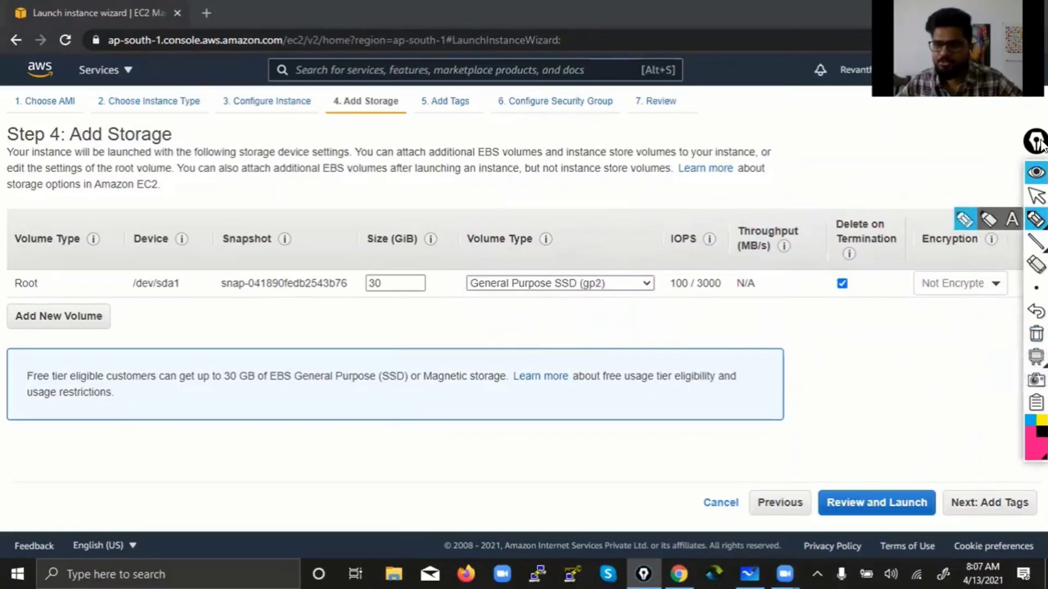
Step: Go on to Add Tags, look at the Microsoft Whiteboard diagram, and return to the wizard's Add Storage step
left_click(1036, 196)
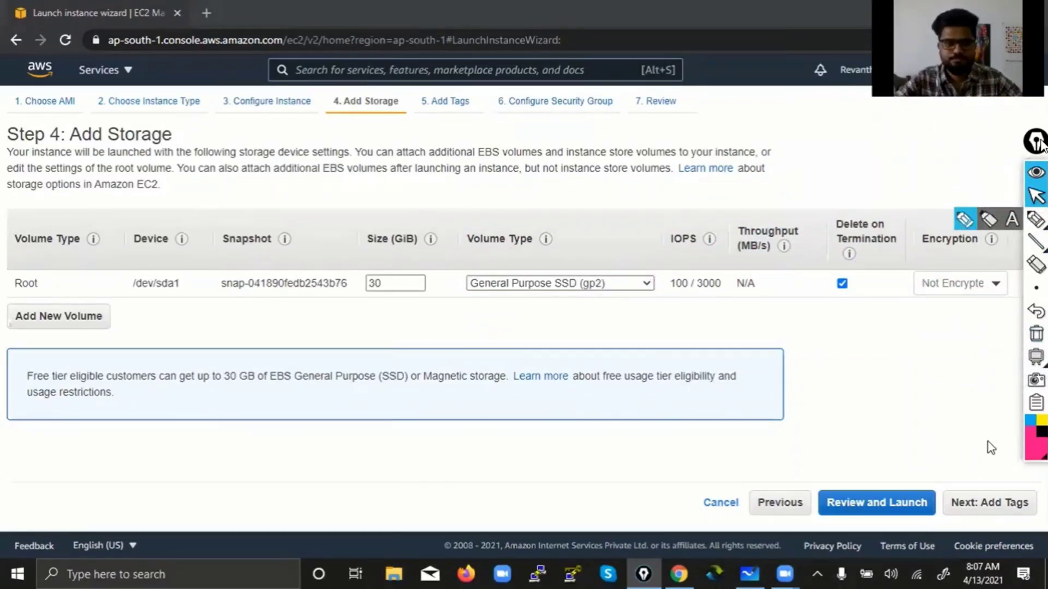
left_click(985, 504)
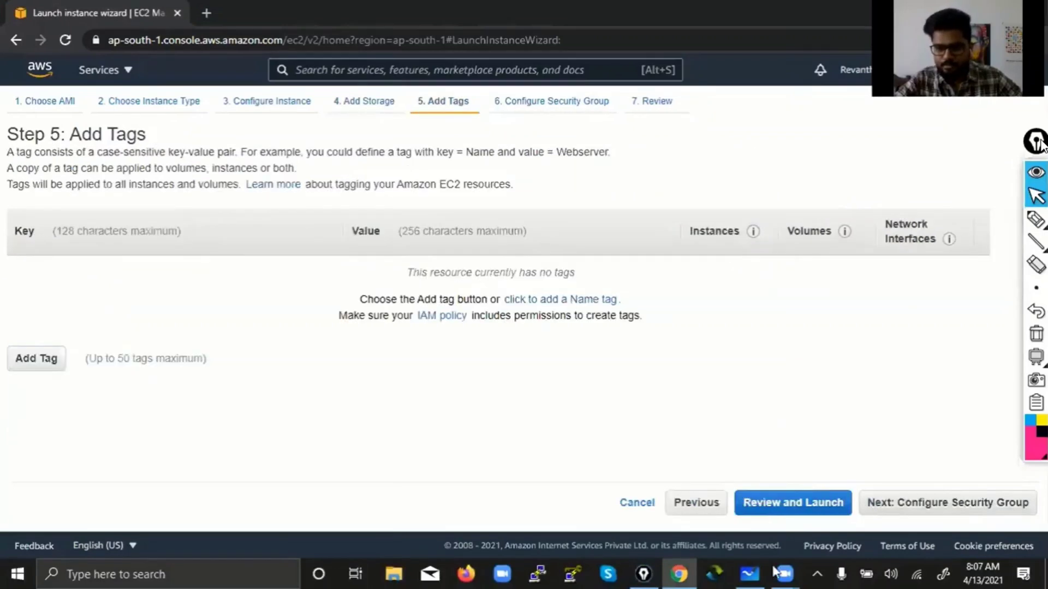
left_click(747, 573)
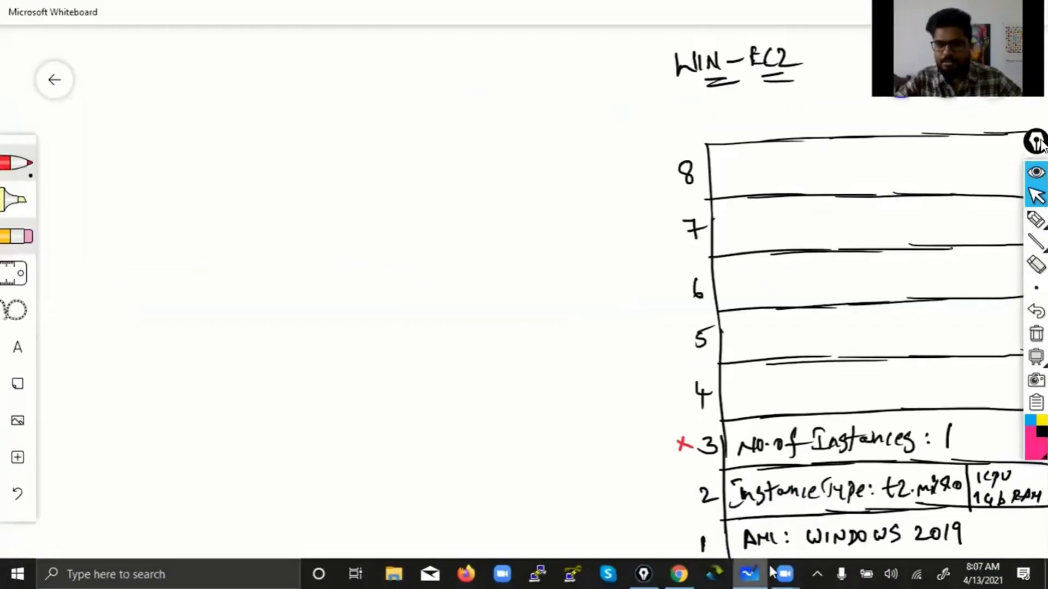
left_click(682, 570)
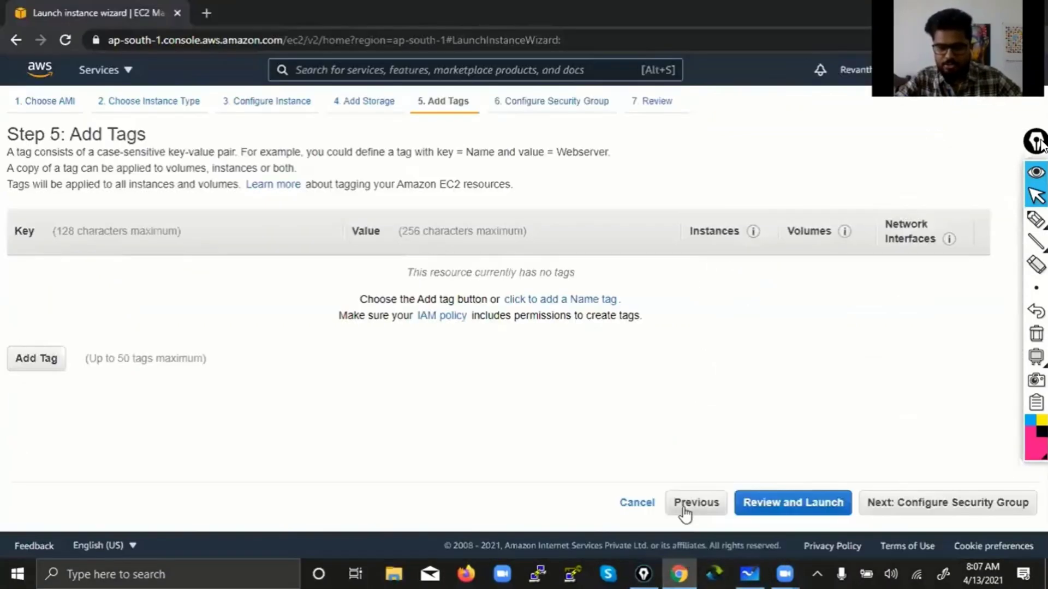
left_click(685, 509)
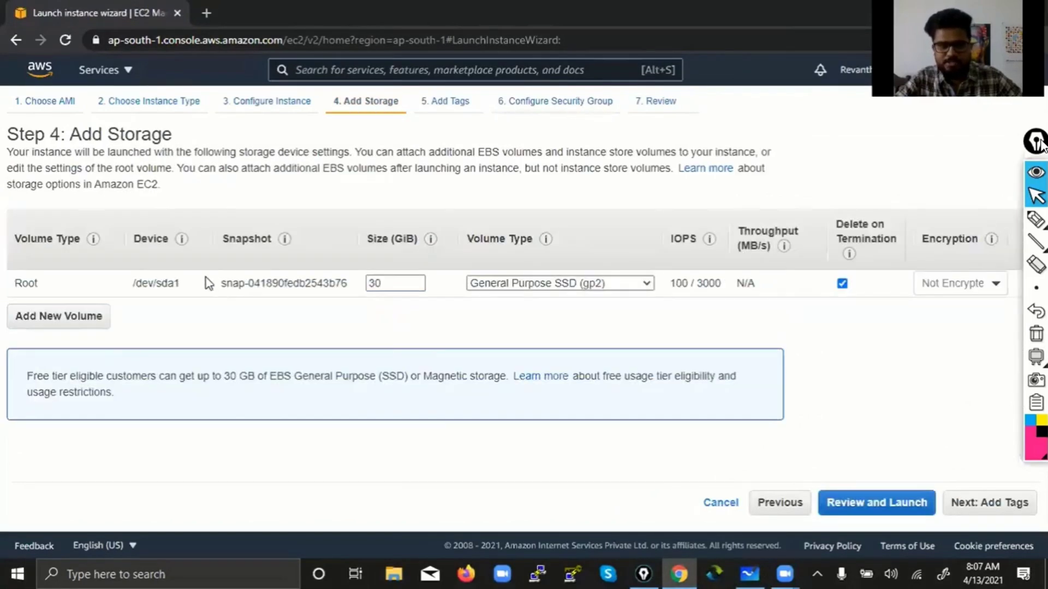
Step: Add three new EBS volumes below the root volume
left_click(87, 322)
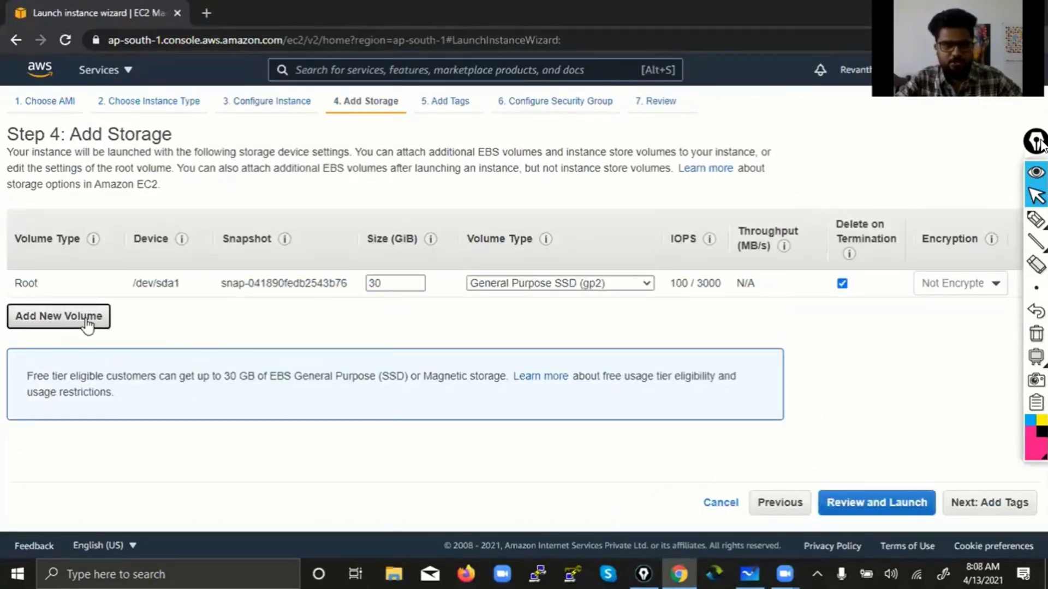
left_click(93, 349)
left_click(84, 380)
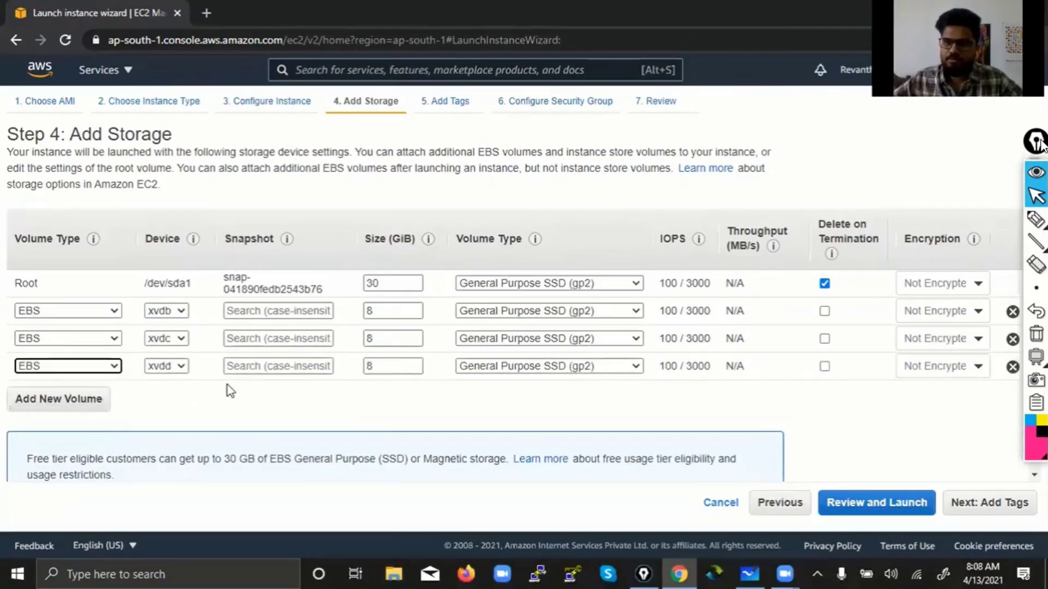
Step: Circle the three added device names and the volume types, write and circle "EBS" above, mark the EBS rows, and clear the annotations
left_click(1035, 220)
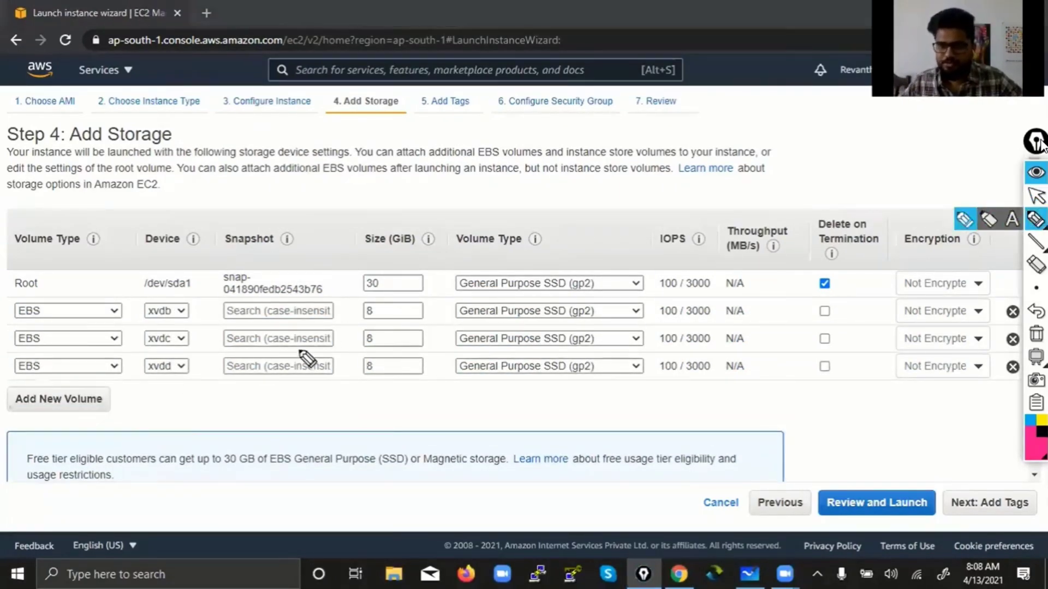
mouse_move(170, 297)
left_mouse_down()
mouse_move(163, 313)
mouse_move(194, 328)
mouse_move(207, 365)
mouse_move(111, 349)
mouse_move(188, 399)
left_mouse_up()
left_click_drag(554, 224, 571, 192)
left_click_drag(557, 217, 580, 215)
mouse_move(579, 222)
left_mouse_down()
mouse_move(601, 199)
mouse_move(627, 206)
mouse_move(622, 197)
mouse_move(562, 241)
mouse_move(601, 224)
left_mouse_up()
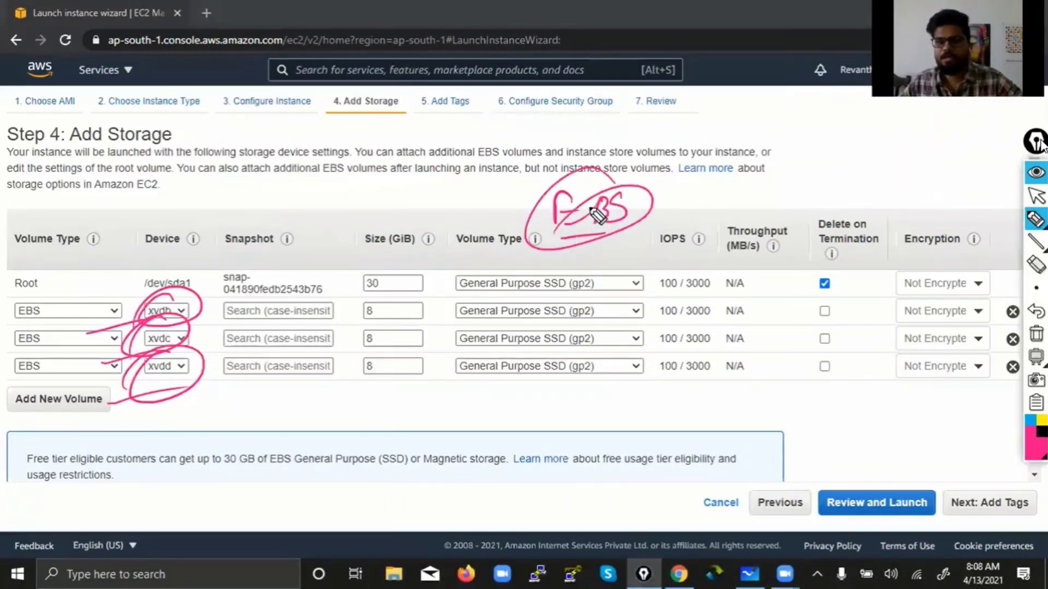
mouse_move(495, 265)
left_mouse_down()
mouse_move(507, 275)
mouse_move(406, 315)
left_mouse_up()
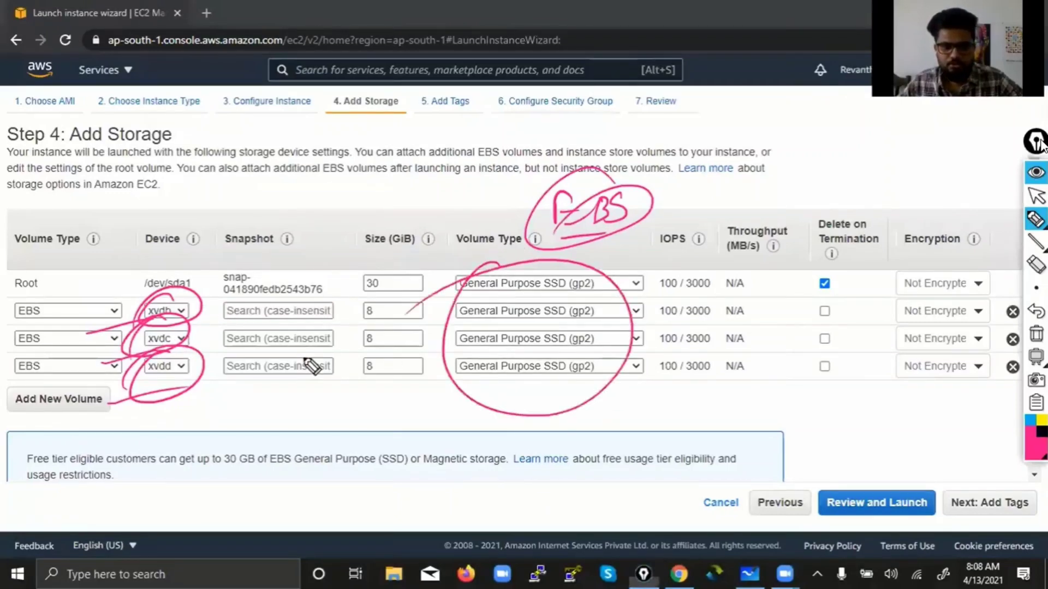
left_click_drag(41, 327, 109, 308)
left_click_drag(68, 344, 117, 332)
left_click_drag(71, 375, 130, 372)
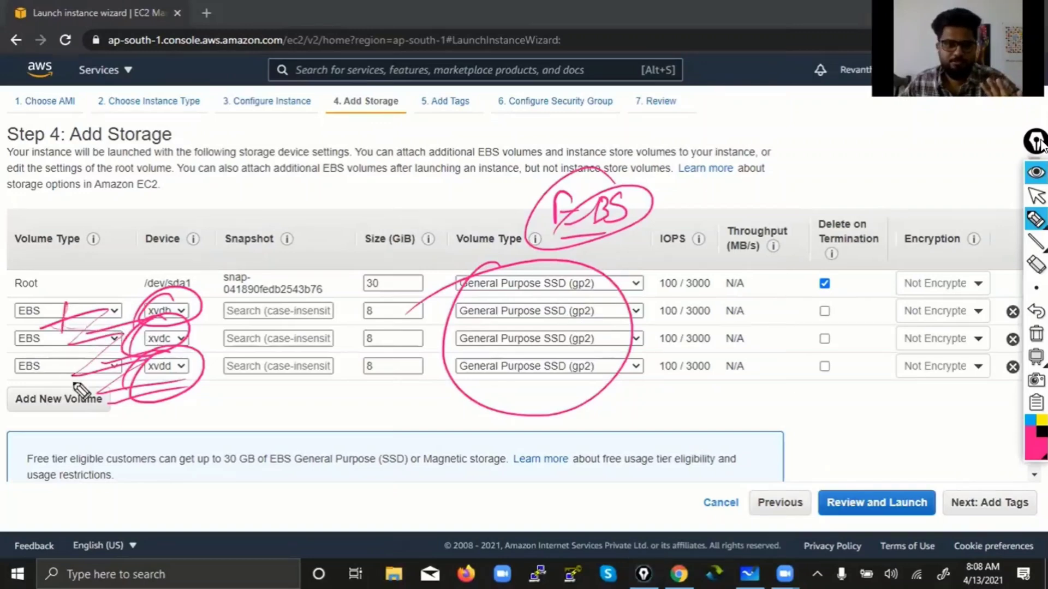
left_click_drag(82, 377, 90, 313)
left_click(1035, 334)
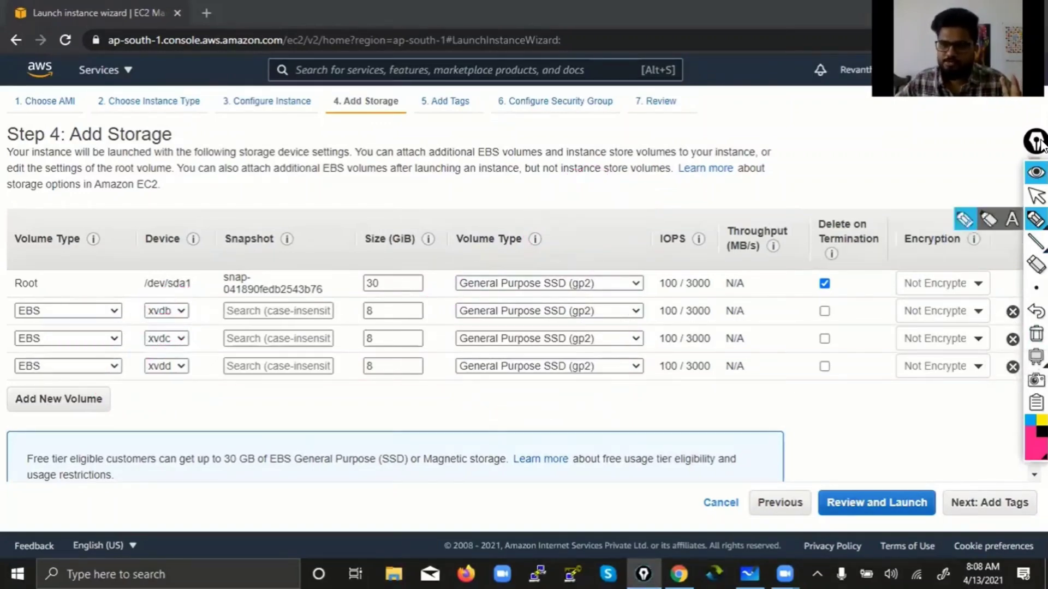
Step: Remove the three additional EBS volumes, moving the annotation toolbar out of the way of the last row's remove control
left_click(1035, 196)
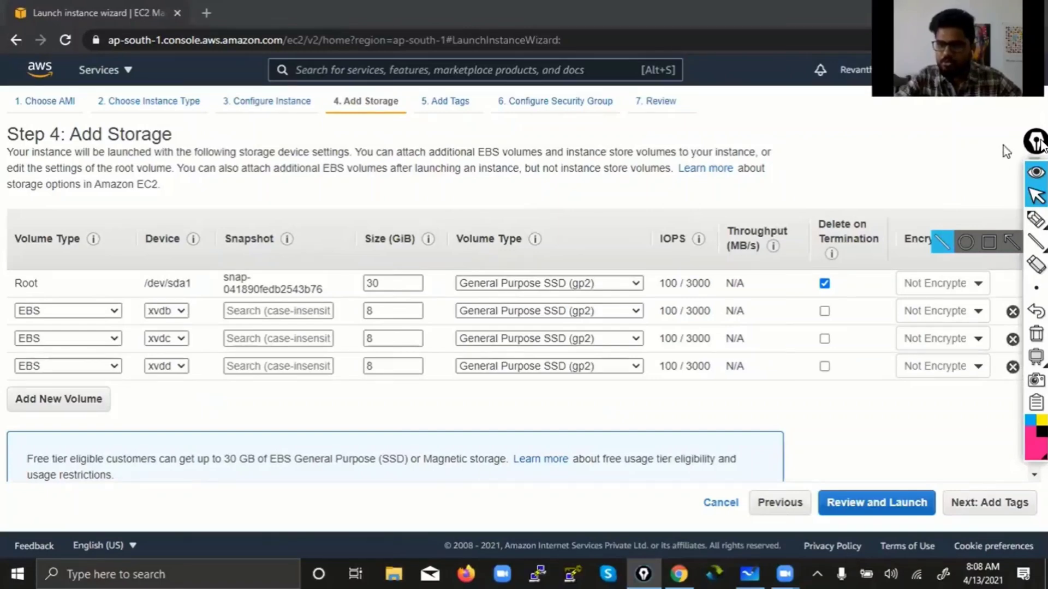
left_click(1012, 367)
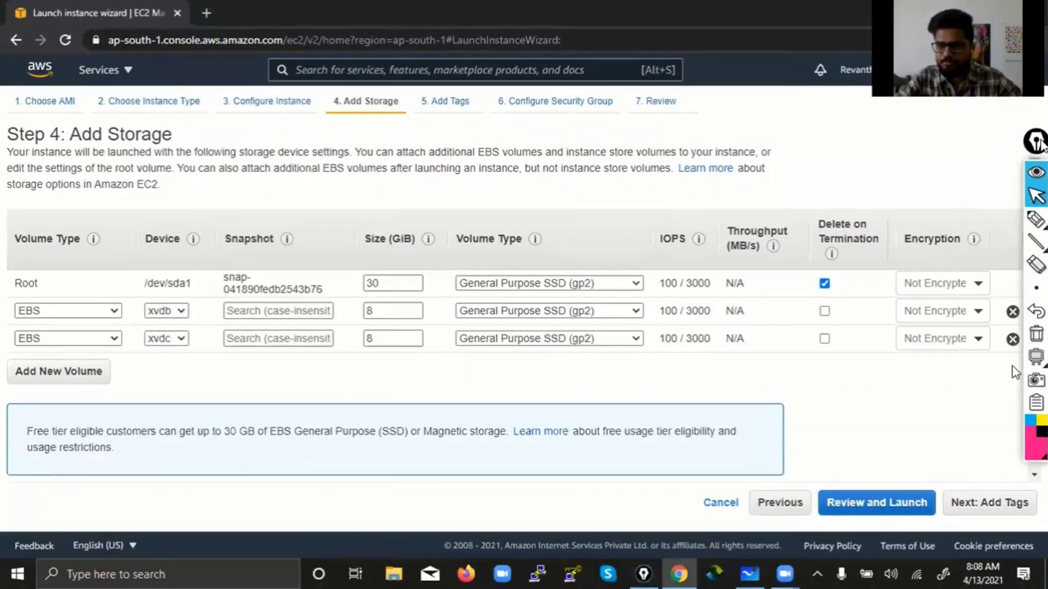
left_click(1012, 339)
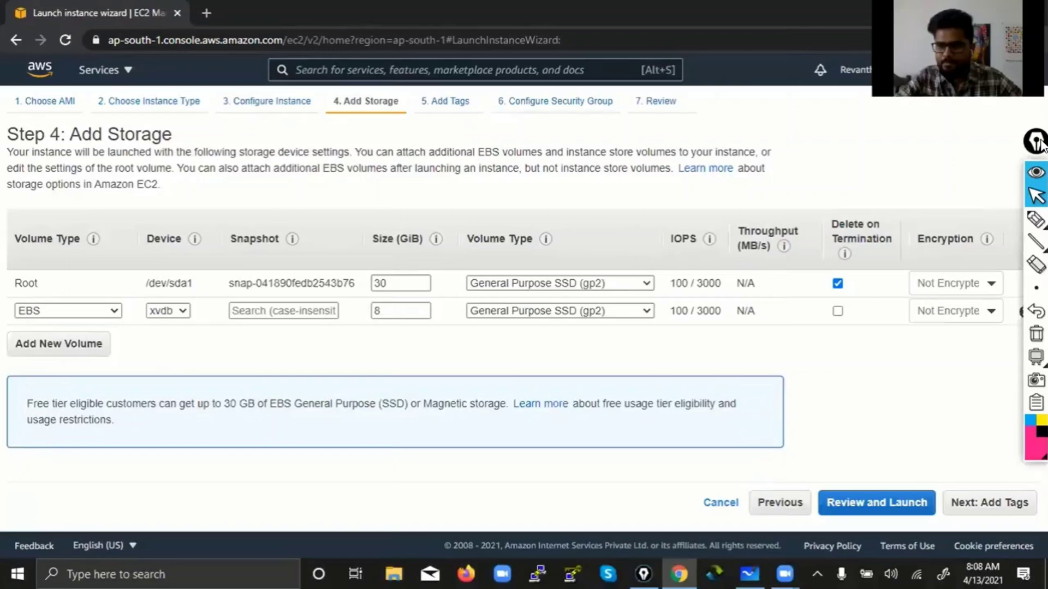
left_click(1039, 143)
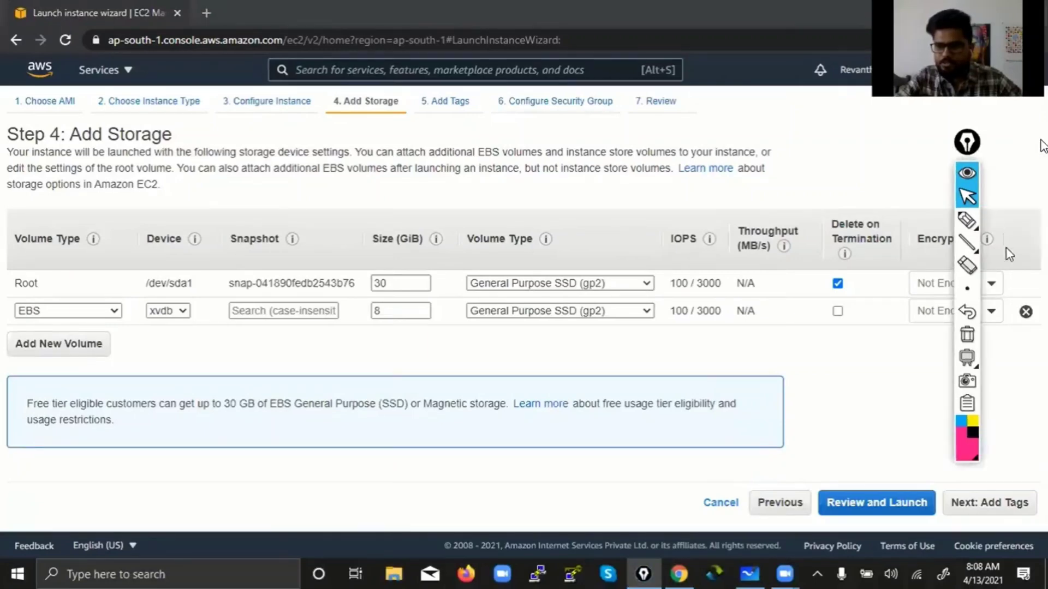
left_click(1025, 312)
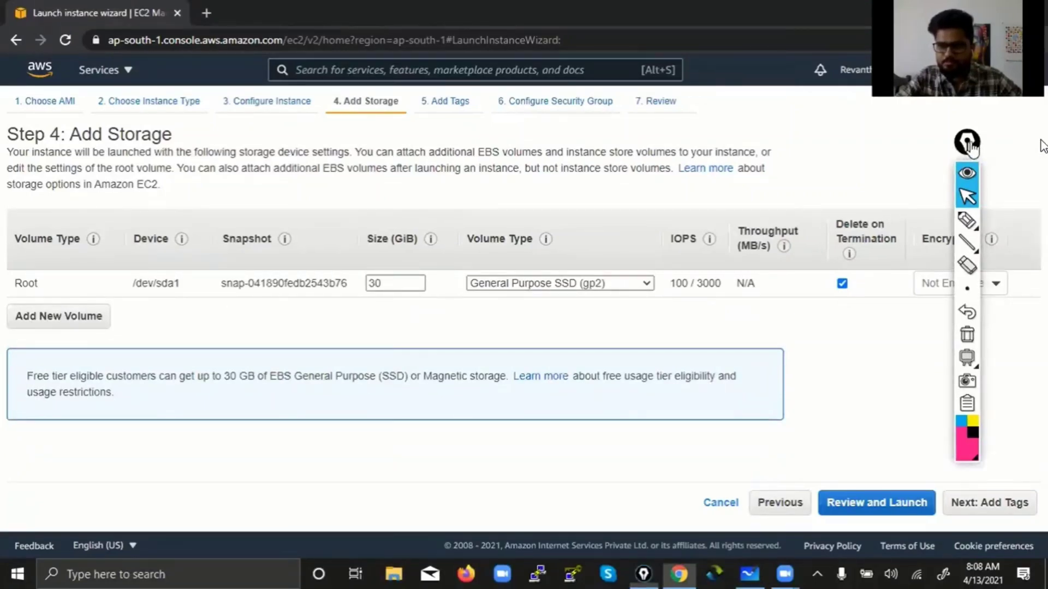
left_click(968, 143)
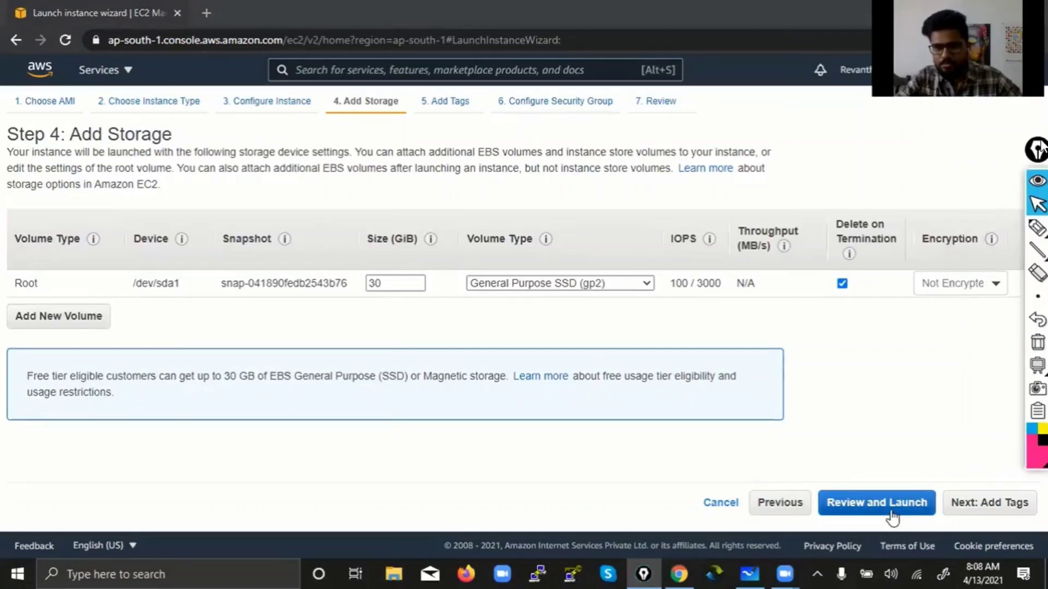
Step: Go on to Add Tags, switch to Microsoft Whiteboard, and write "EBS: Root: 30 Gb" in black in row 4
left_click(957, 503)
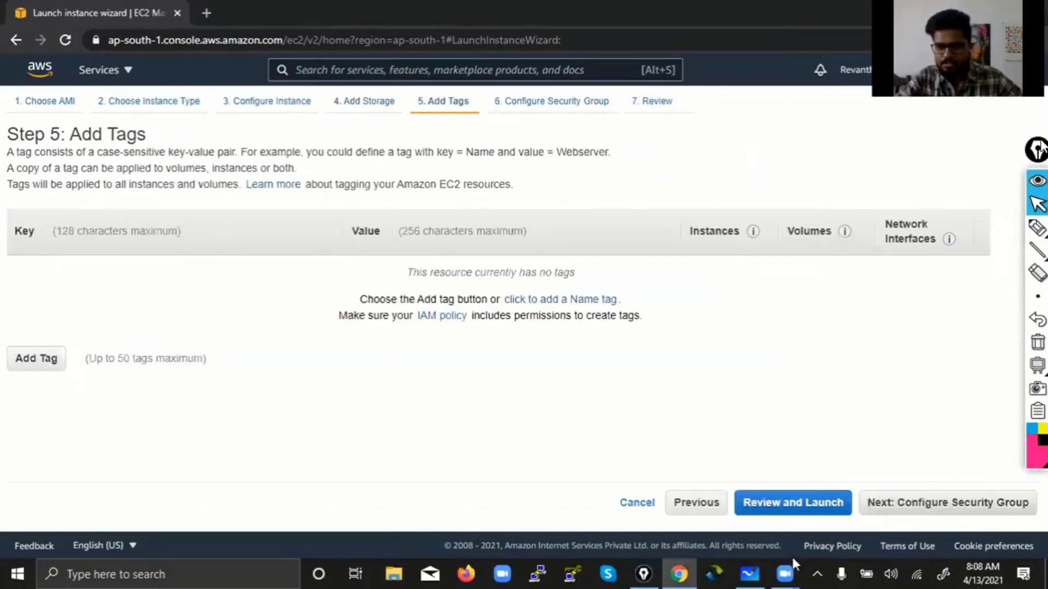
left_click(750, 573)
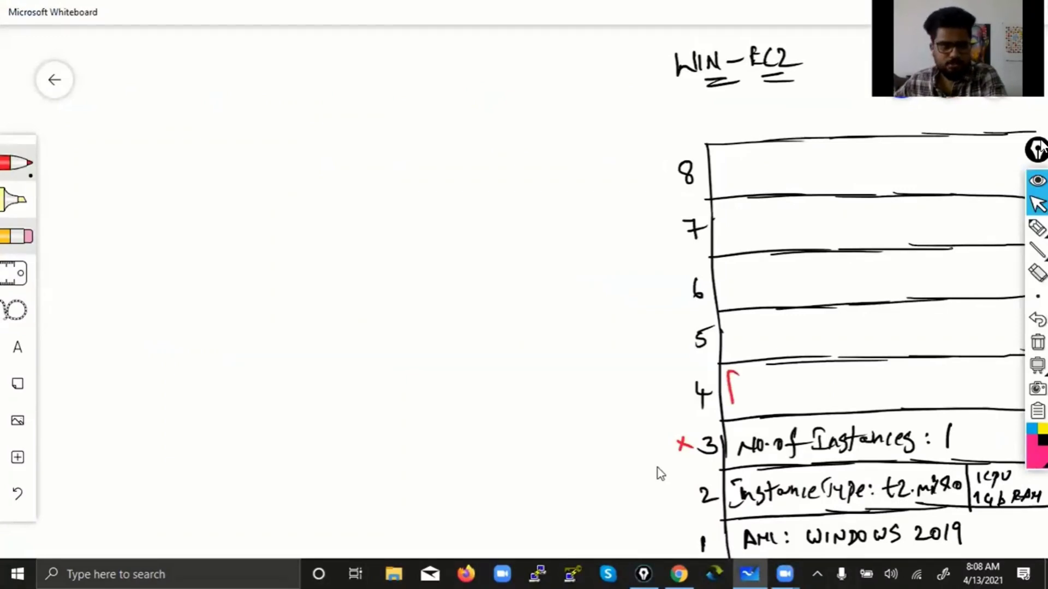
key("ctrl+z")
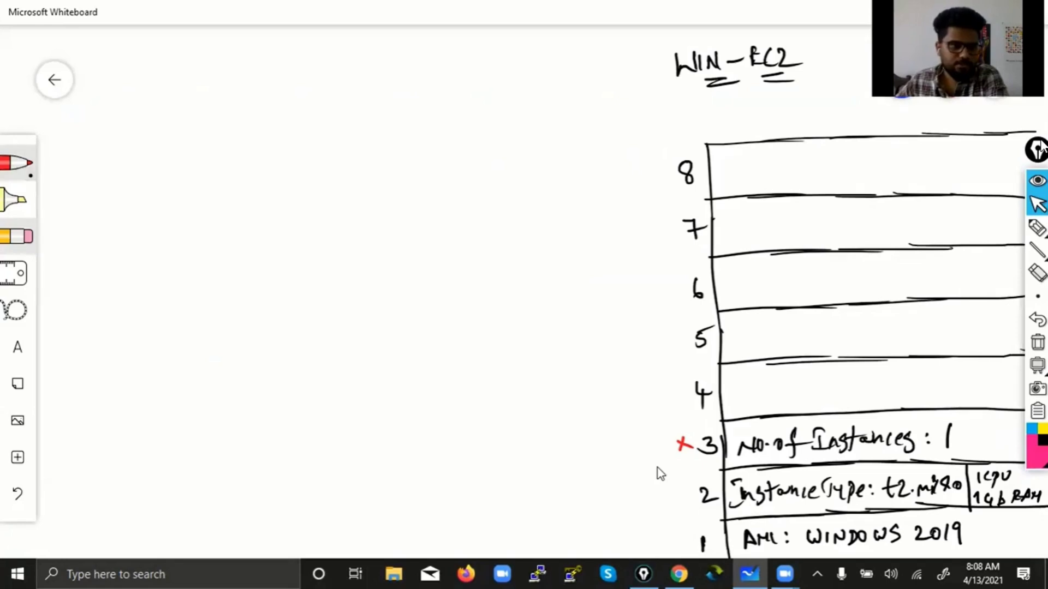
left_click(18, 162)
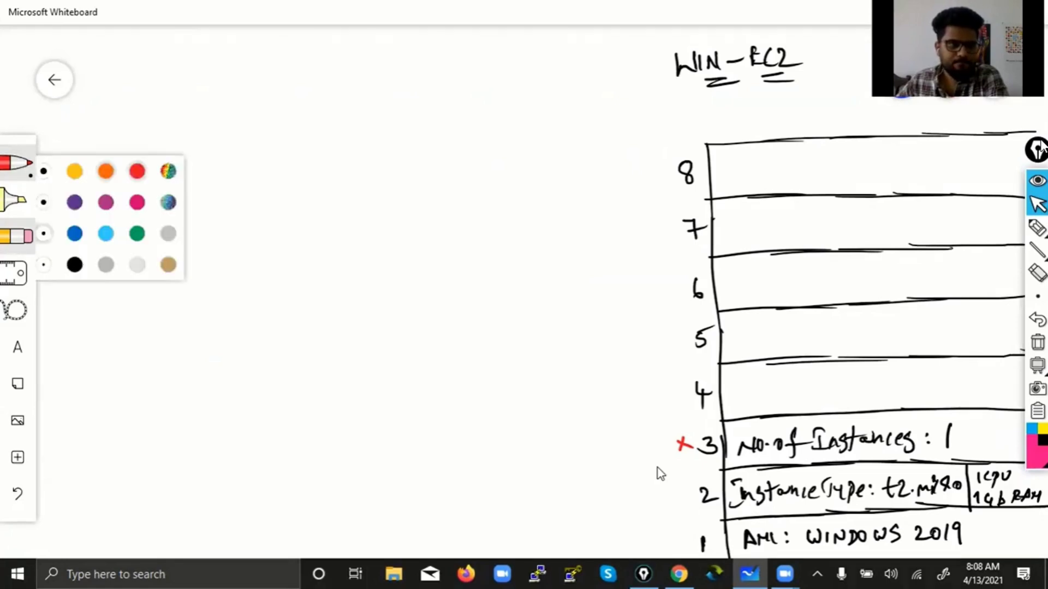
left_click(128, 273)
left_click(738, 392)
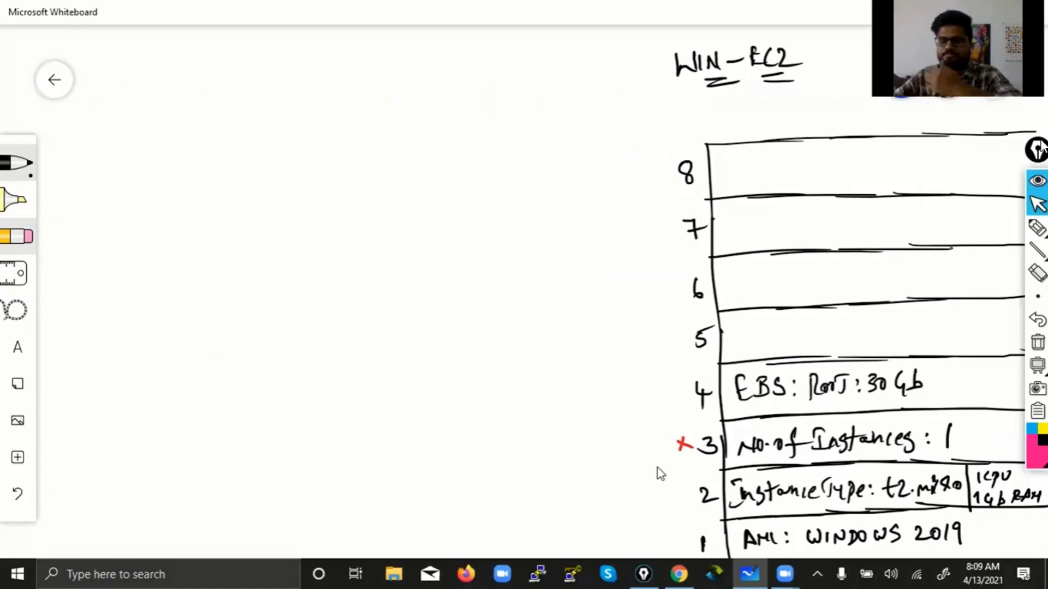
Step: Switch back to the AWS launch wizard and add a Name tag with the value "Windows-Instance"
mouse_move(678, 572)
left_click(655, 491)
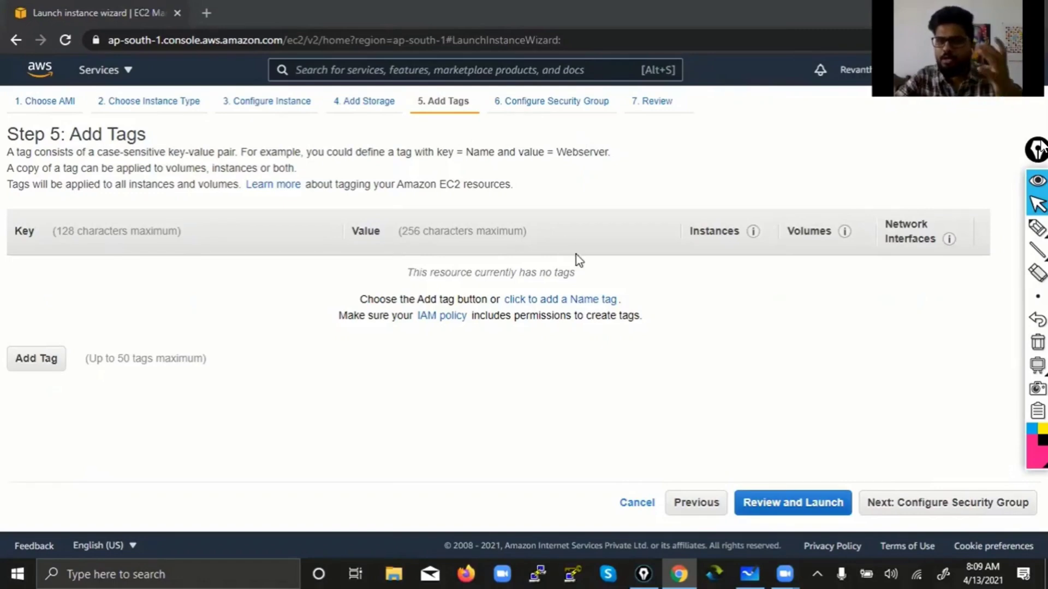
left_click(564, 300)
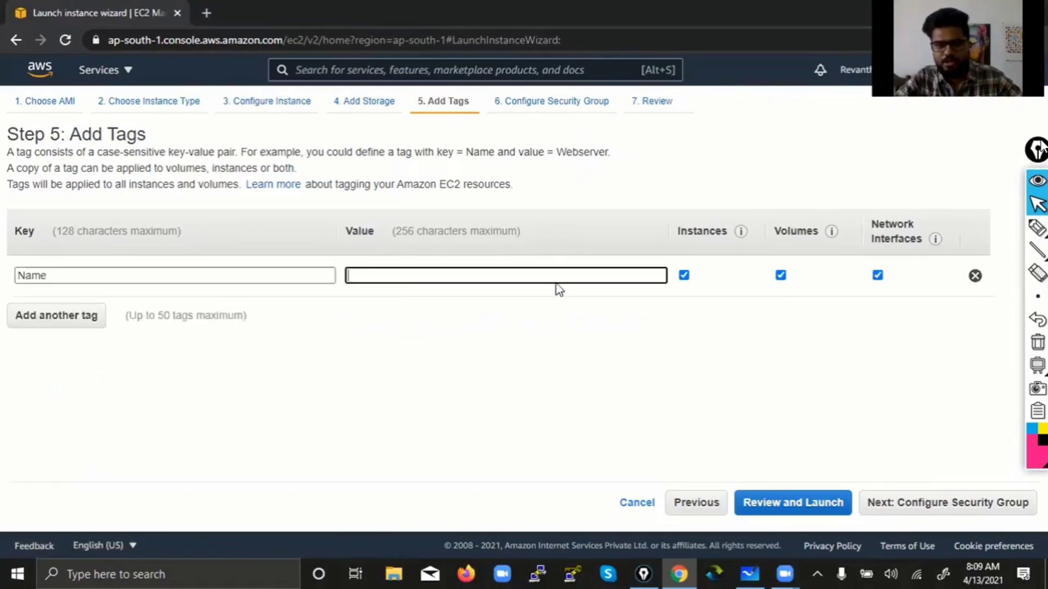
type("Windo")
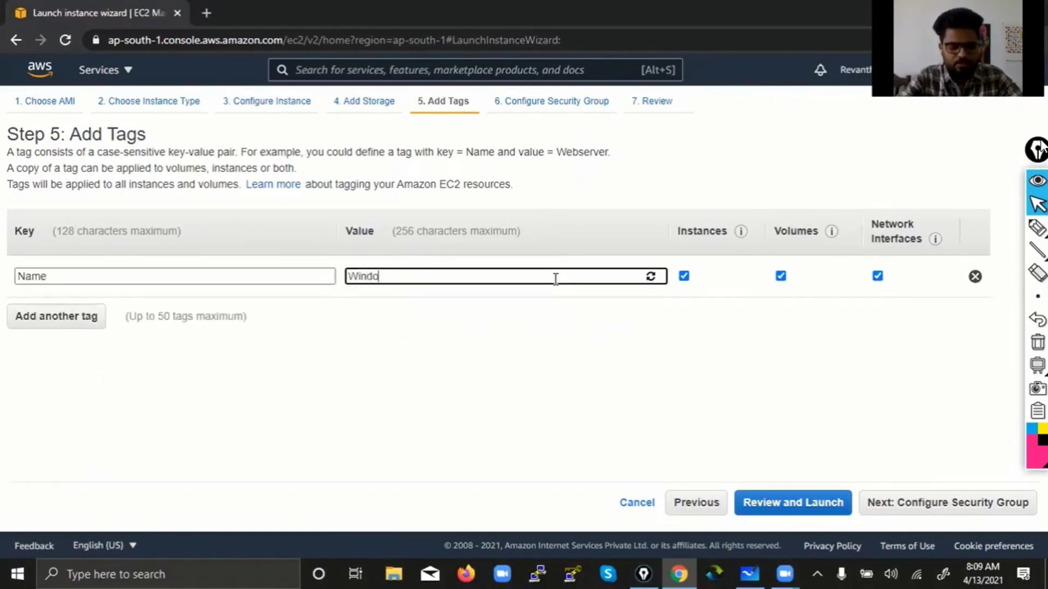
type("ws-Intance")
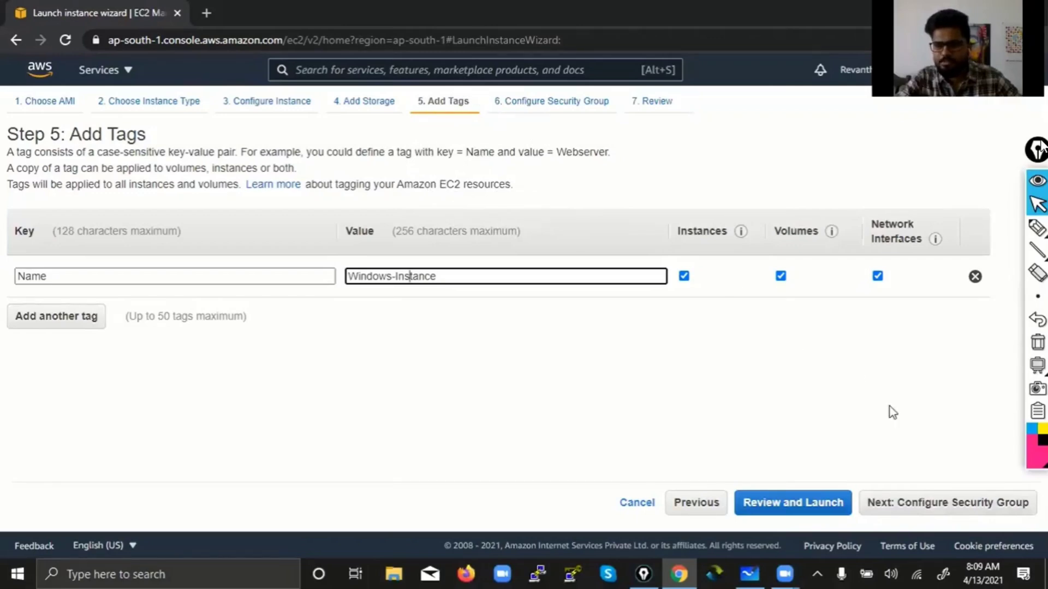
Step: Go on to Configure Security Group, write "Tag: WINDOWS-Instance" in row 5 of the Microsoft Whiteboard table, and return to the AWS launch wizard
left_click(928, 494)
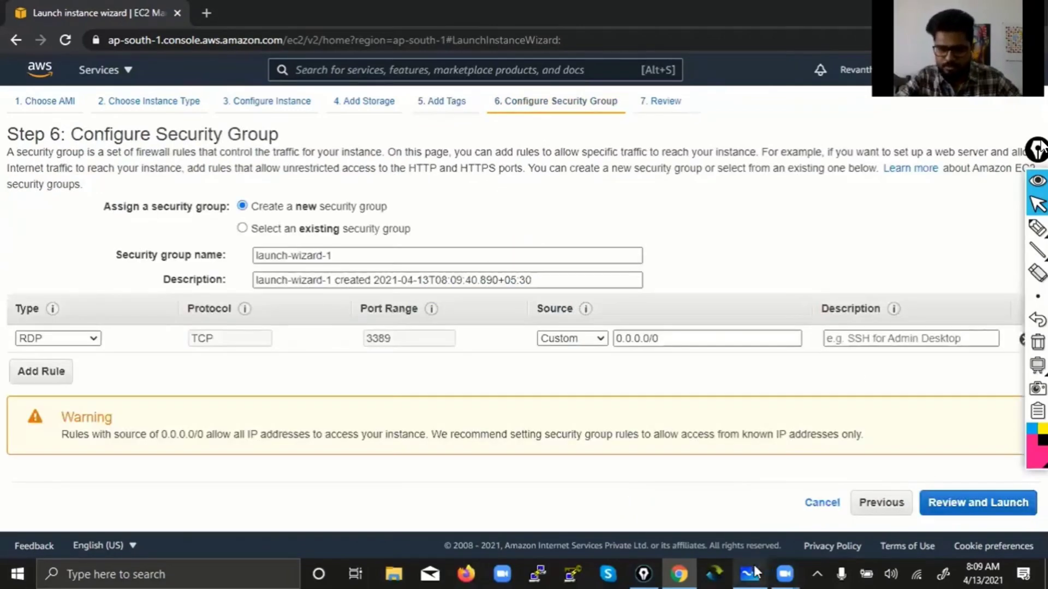
left_click(755, 572)
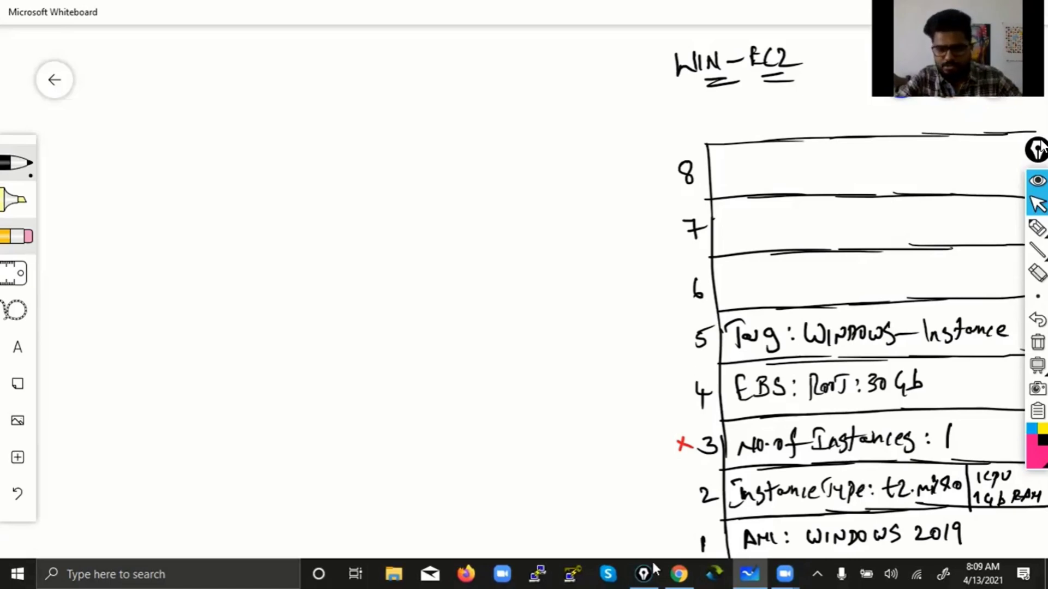
left_click(678, 574)
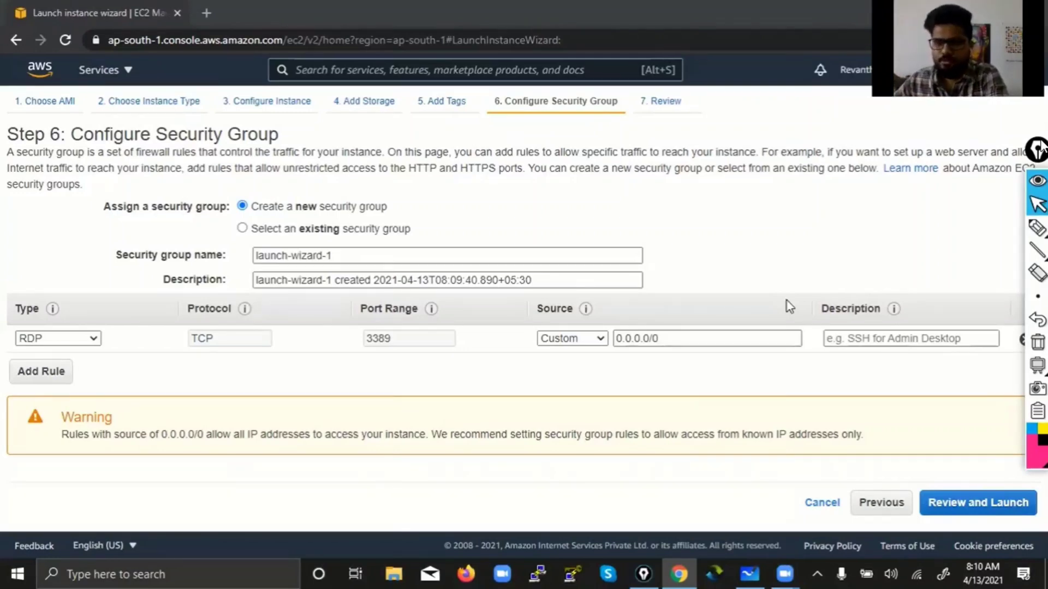
Step: Underline and bracket the "6. Configure Security Group" heading with the pink annotation pen, and clear the annotations
left_click(1037, 228)
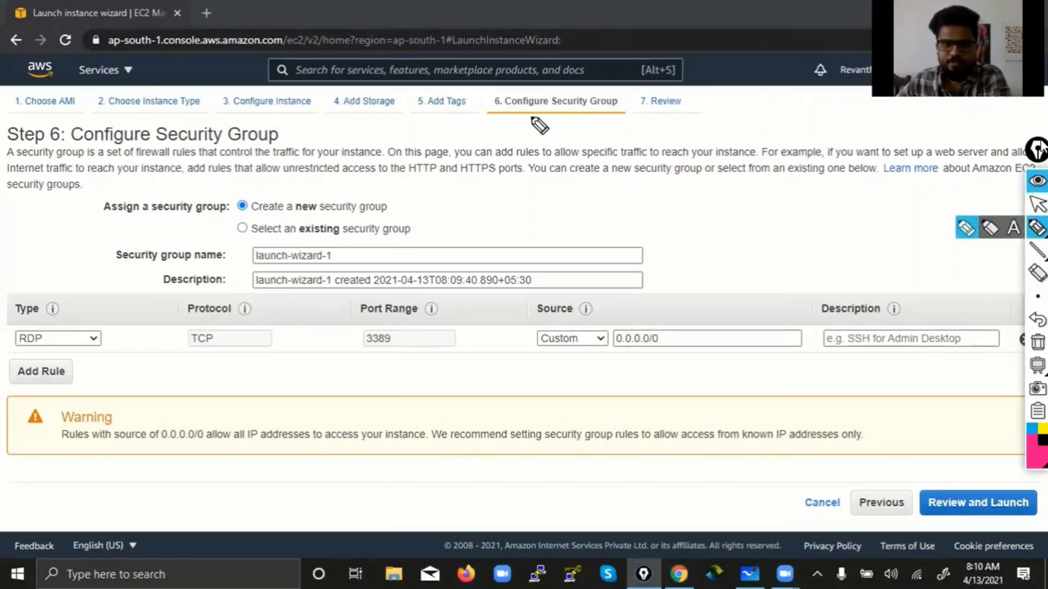
left_click_drag(508, 125, 617, 118)
left_click_drag(485, 90, 494, 132)
left_click_drag(622, 90, 629, 130)
left_click_drag(551, 116, 623, 112)
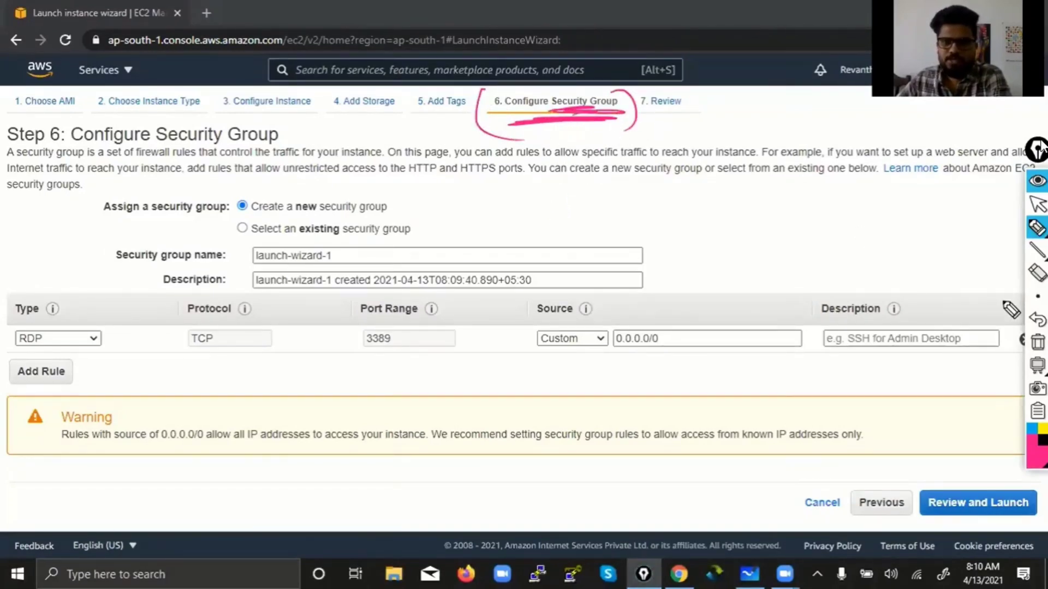
left_click(1037, 342)
Step: Circle "Security" in the step 6 heading, sketch an empty box with an arrow from the heading towards it, and clear the annotations
mouse_move(565, 91)
left_mouse_down()
mouse_move(551, 104)
mouse_move(589, 123)
mouse_move(553, 96)
mouse_move(580, 117)
left_mouse_up()
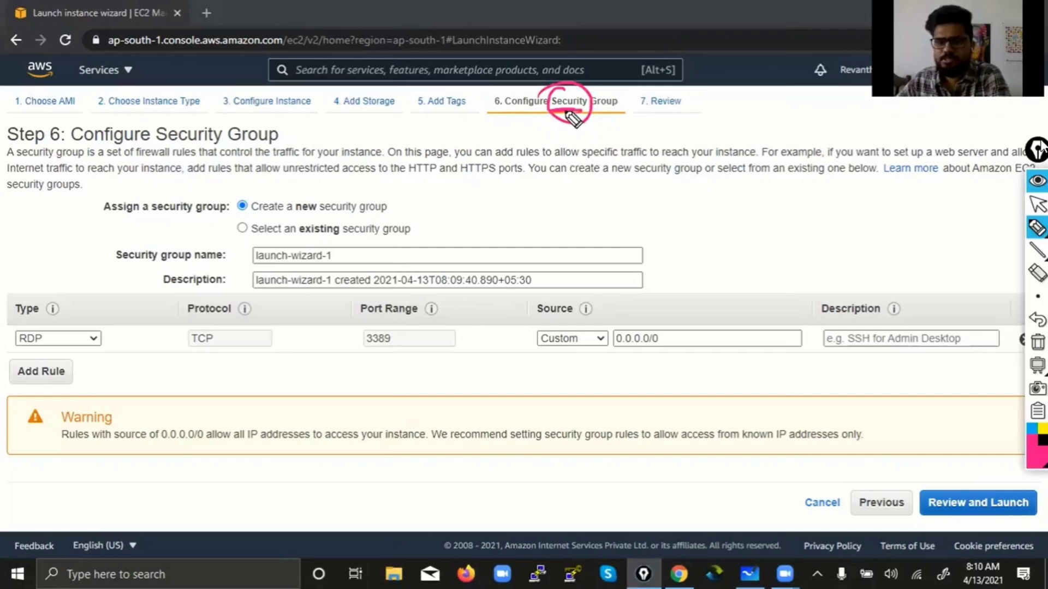
mouse_move(787, 196)
left_mouse_down()
mouse_move(760, 195)
mouse_move(885, 278)
mouse_move(744, 198)
left_mouse_up()
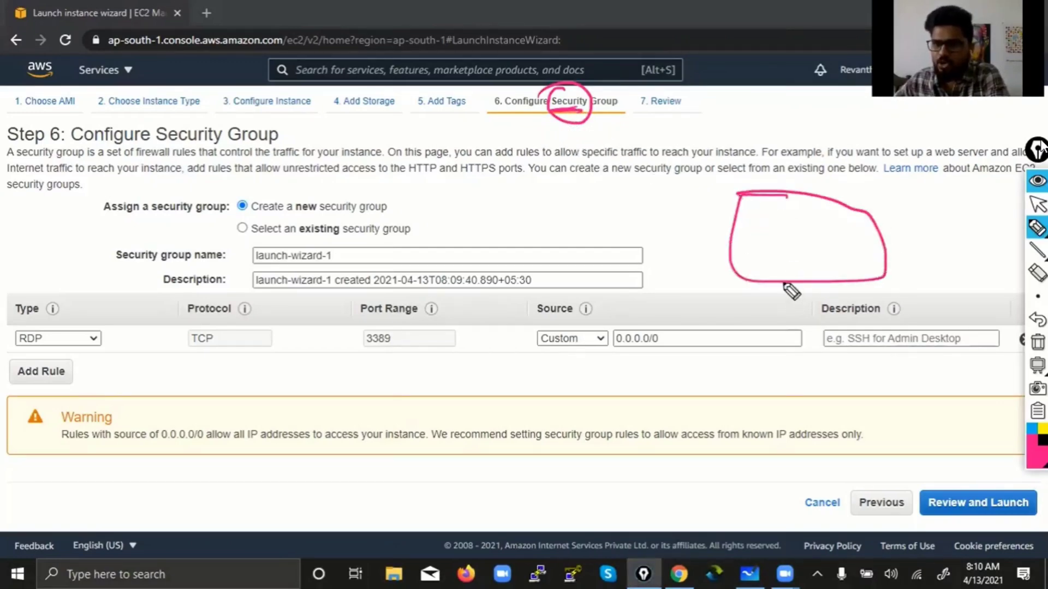
mouse_move(534, 117)
left_mouse_down()
mouse_move(551, 107)
mouse_move(613, 131)
mouse_move(701, 227)
mouse_move(682, 259)
left_mouse_up()
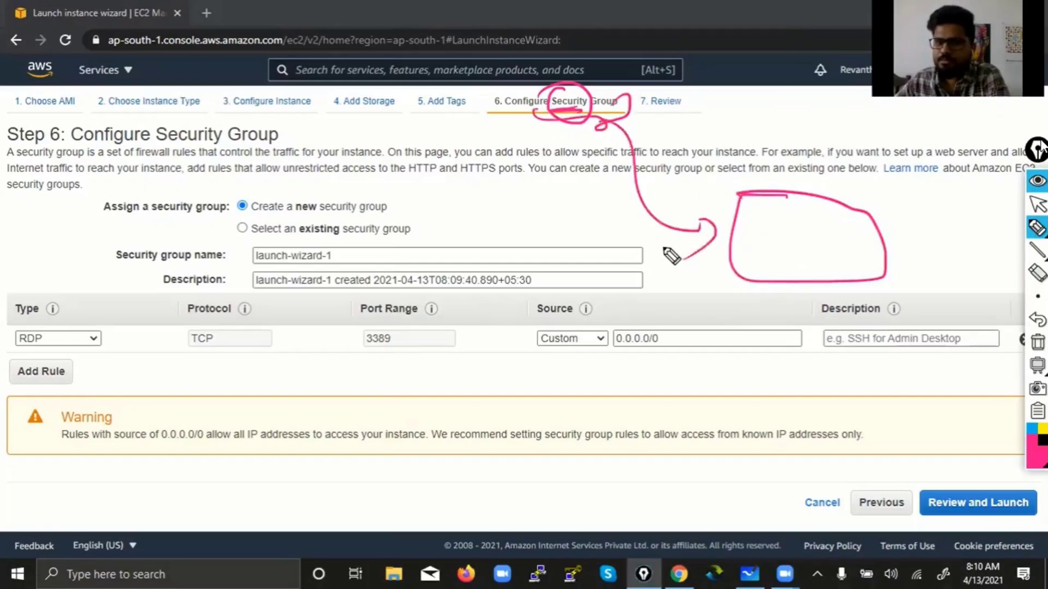
left_click(1037, 342)
Step: Underline "Security" in the step 6 heading and draw a box labelled "Home" in the blank area beside the security group name
left_click_drag(551, 109, 572, 106)
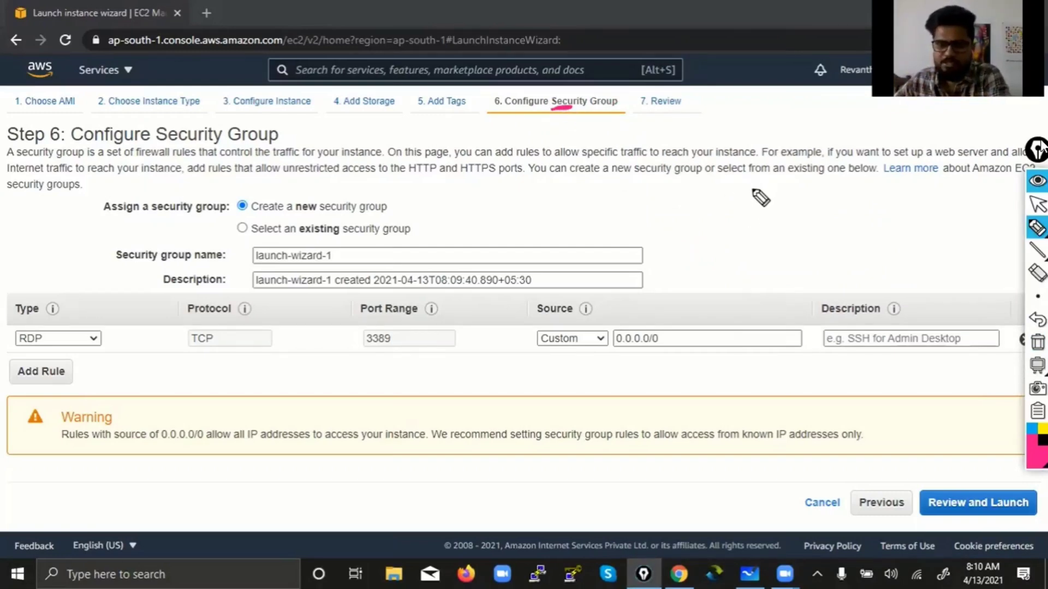
left_click_drag(771, 189, 745, 248)
mouse_move(772, 189)
left_mouse_down()
mouse_move(819, 206)
mouse_move(748, 270)
mouse_move(766, 301)
mouse_move(845, 286)
left_mouse_up()
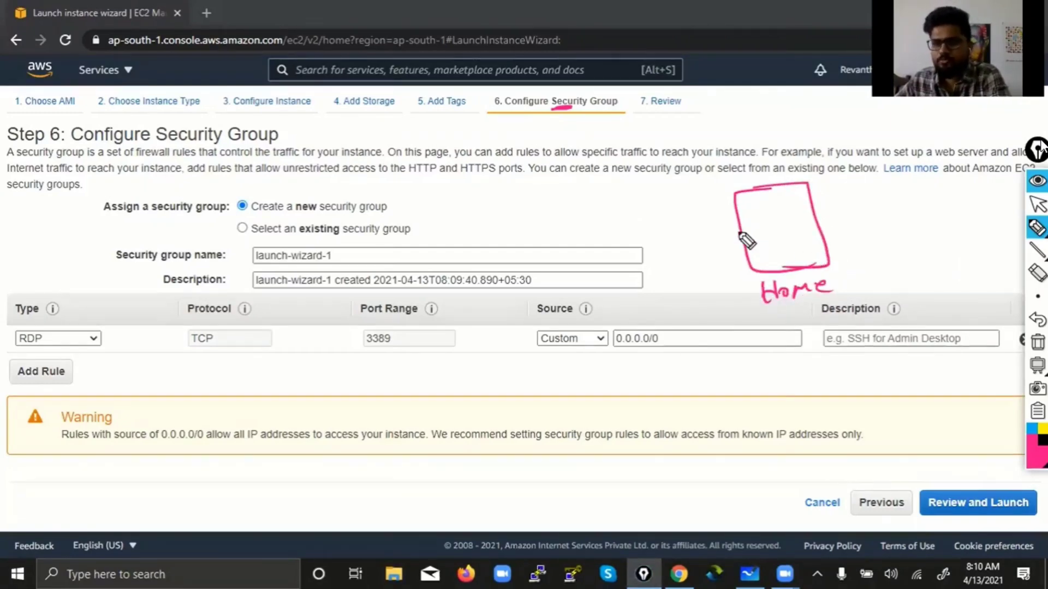
Step: Draw a small door on the left edge of the Home box and write "Door" and "Locking" beside it
mouse_move(734, 224)
left_mouse_down()
mouse_move(744, 217)
mouse_move(758, 243)
left_mouse_up()
mouse_move(685, 265)
left_mouse_down()
mouse_move(688, 252)
mouse_move(709, 257)
mouse_move(741, 279)
left_mouse_up()
mouse_move(659, 217)
left_mouse_down()
mouse_move(668, 234)
mouse_move(696, 221)
mouse_move(664, 230)
mouse_move(682, 240)
mouse_move(715, 236)
mouse_move(696, 257)
mouse_move(713, 266)
left_mouse_up()
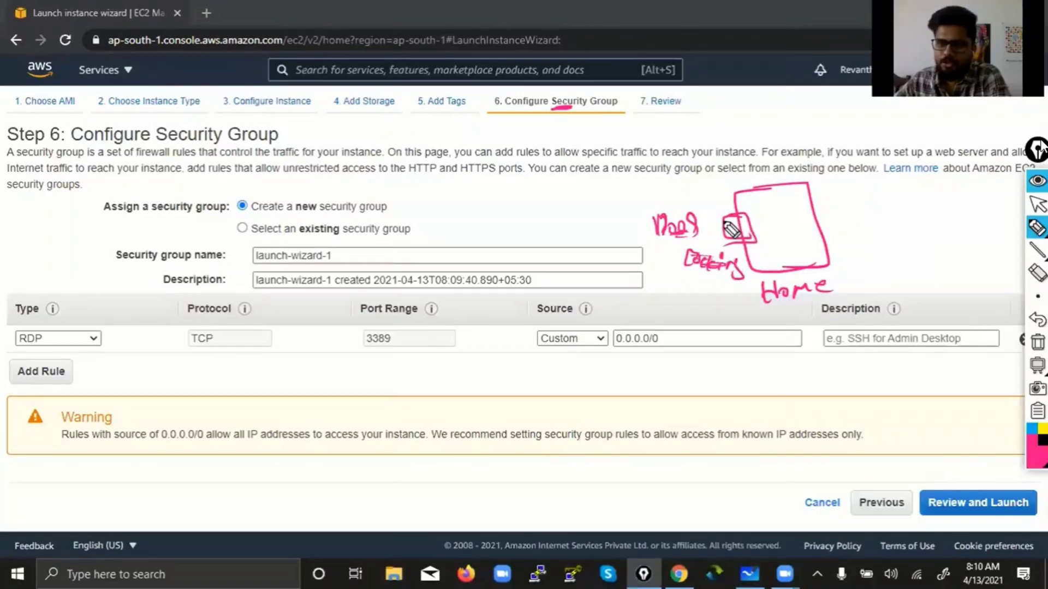
Step: Draw entry lines through the door of the Home sketch, underline "Home", and clear all annotations
mouse_move(593, 283)
left_mouse_down()
mouse_move(795, 227)
mouse_move(754, 276)
left_mouse_up()
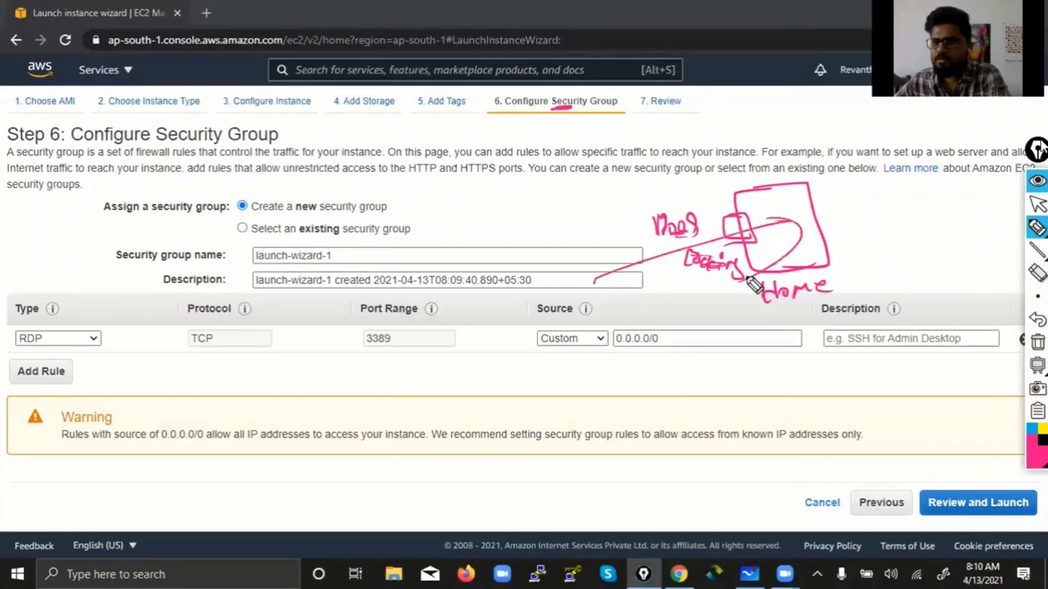
left_click_drag(722, 225, 719, 242)
mouse_move(587, 241)
left_mouse_down()
mouse_move(682, 238)
mouse_move(730, 222)
mouse_move(723, 245)
left_mouse_up()
left_click_drag(785, 308, 810, 308)
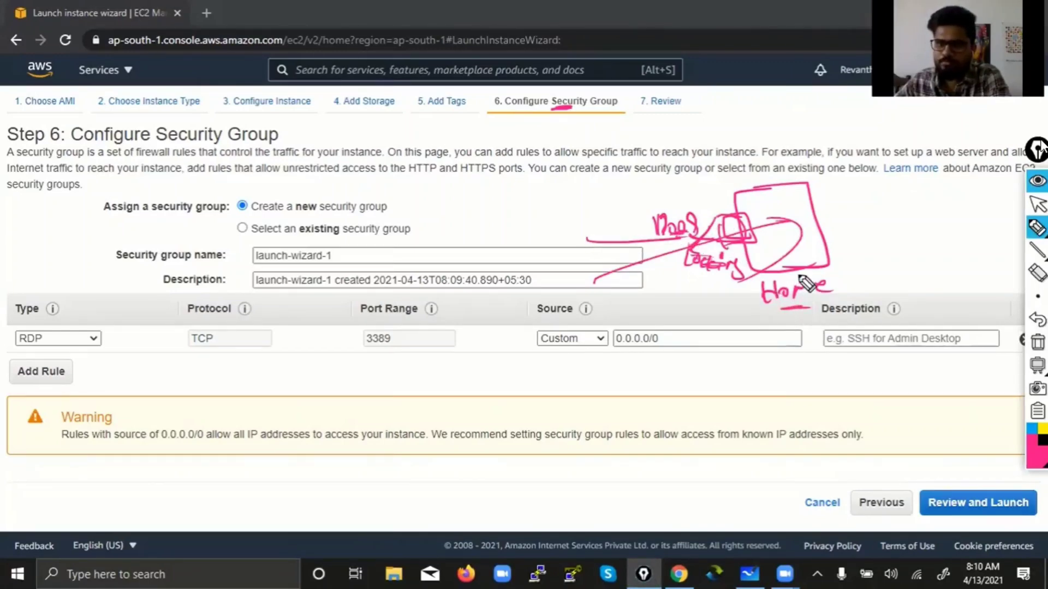
left_click(1037, 343)
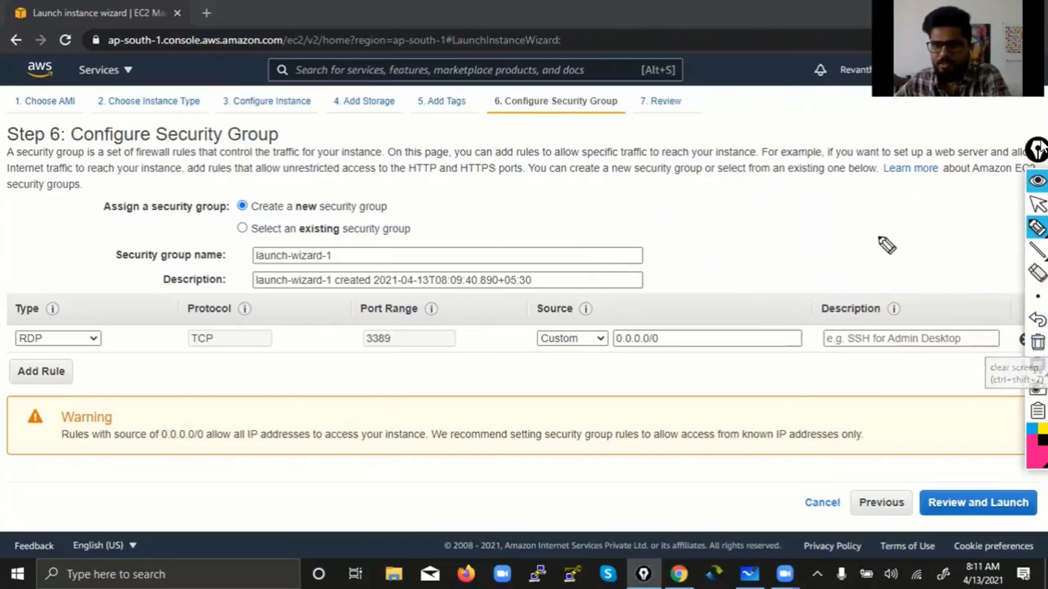
Step: Sketch a server box labelled "WIN-EC2" and a stick figure with an arrow leading into the box
mouse_move(854, 186)
left_mouse_down()
mouse_move(767, 198)
mouse_move(870, 260)
left_mouse_up()
mouse_move(876, 185)
left_mouse_down()
mouse_move(816, 255)
mouse_move(819, 284)
mouse_move(836, 281)
left_mouse_up()
left_click_drag(845, 281, 906, 283)
left_click_drag(912, 267, 930, 283)
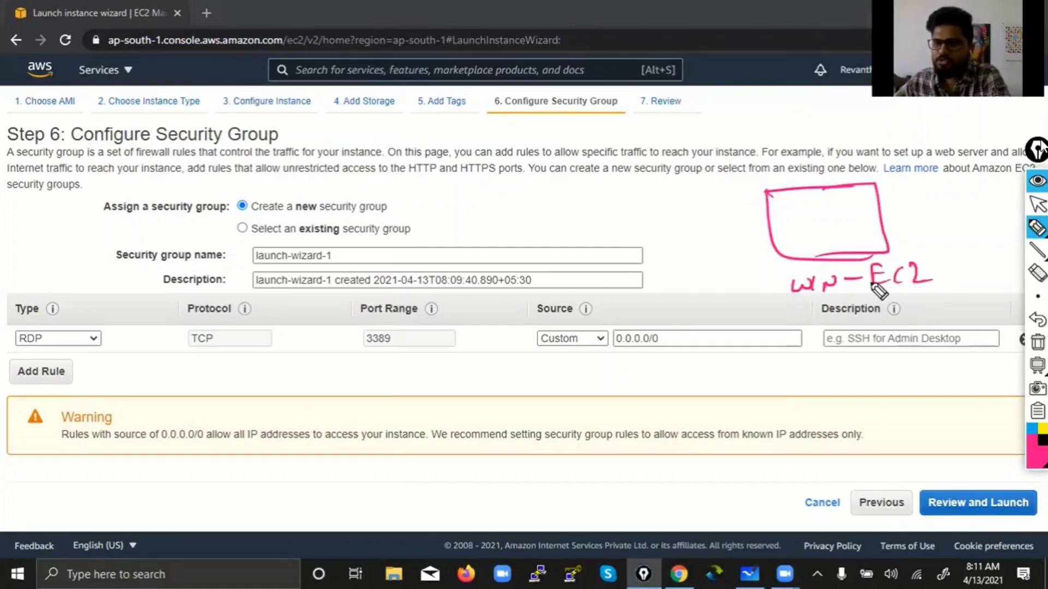
mouse_move(519, 386)
left_mouse_down()
mouse_move(515, 444)
mouse_move(649, 412)
mouse_move(726, 235)
mouse_move(794, 221)
mouse_move(769, 243)
left_mouse_up()
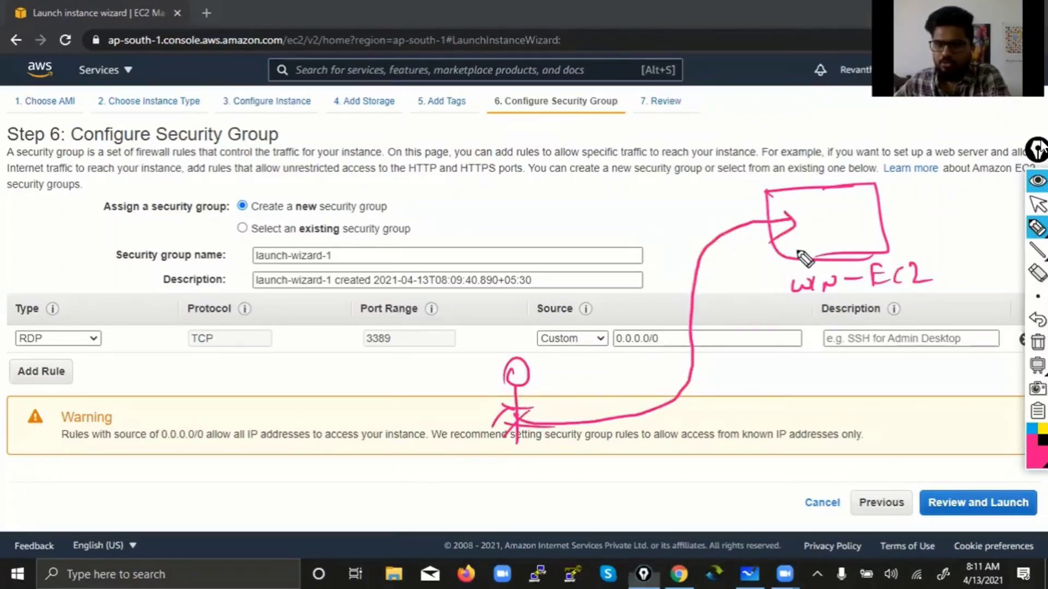
Step: Write "connect" in quotation marks beside the arrow and underline it twice
mouse_move(703, 362)
left_mouse_down()
mouse_move(721, 378)
mouse_move(810, 377)
left_mouse_up()
left_click_drag(682, 347, 704, 343)
left_click_drag(817, 342, 832, 357)
left_click_drag(720, 397, 788, 396)
left_click_drag(731, 405, 789, 405)
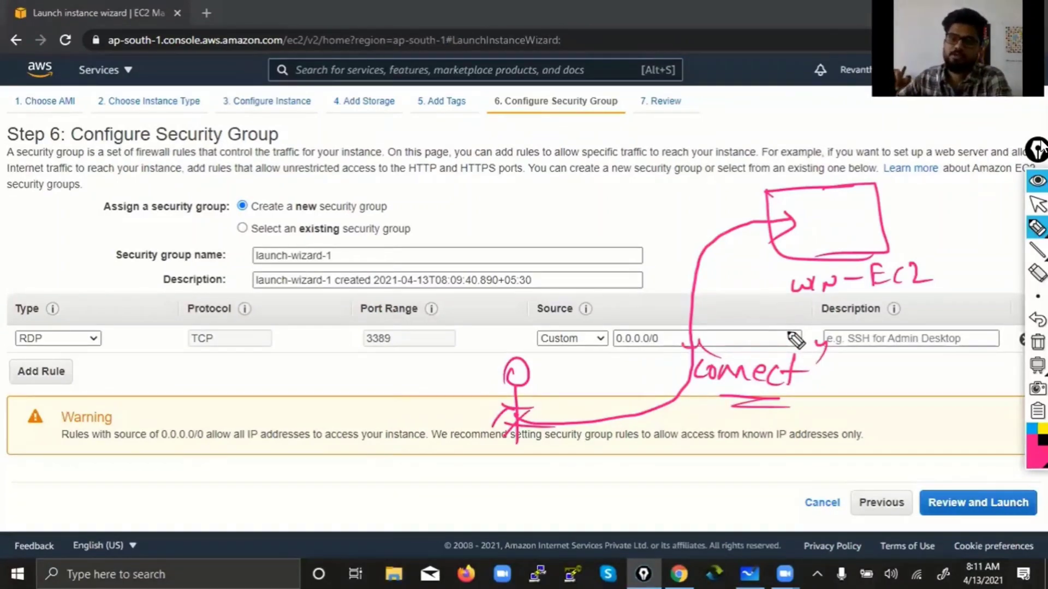
Step: Mark a port opening on the server box's edge, label it "Port" in quotation marks, and underline "Port" and "EC2"
mouse_move(774, 210)
left_mouse_down()
mouse_move(755, 215)
mouse_move(772, 232)
mouse_move(729, 204)
left_mouse_up()
mouse_move(672, 221)
left_mouse_down()
mouse_move(678, 201)
mouse_move(697, 215)
mouse_move(722, 206)
mouse_move(727, 191)
left_mouse_up()
left_click_drag(636, 180, 660, 189)
left_click_drag(730, 187, 745, 170)
left_click_drag(683, 236, 709, 228)
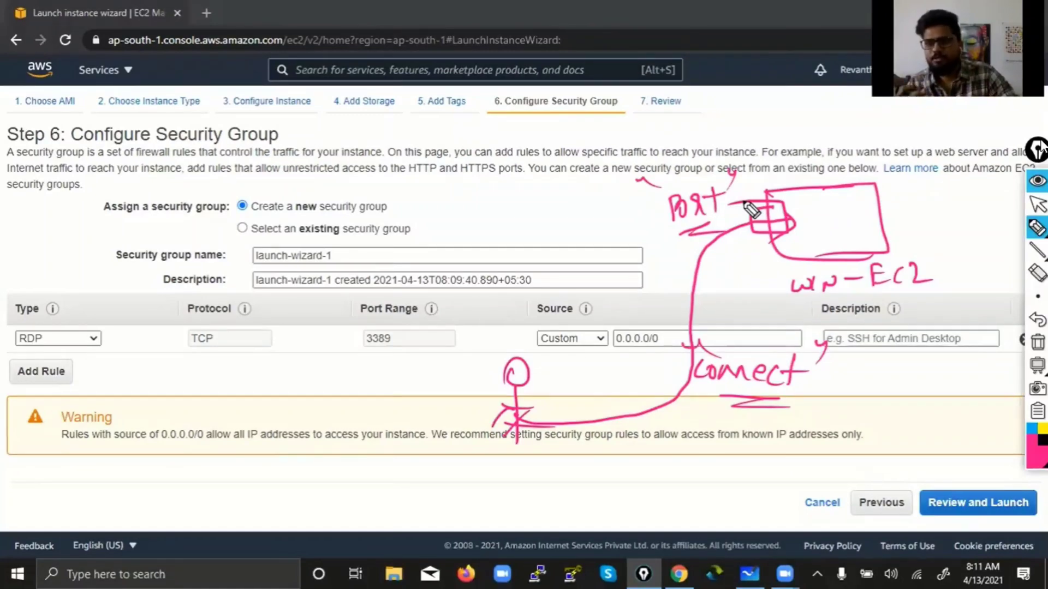
mouse_move(682, 235)
left_mouse_down()
mouse_move(812, 234)
mouse_move(805, 214)
mouse_move(819, 234)
mouse_move(746, 215)
left_mouse_up()
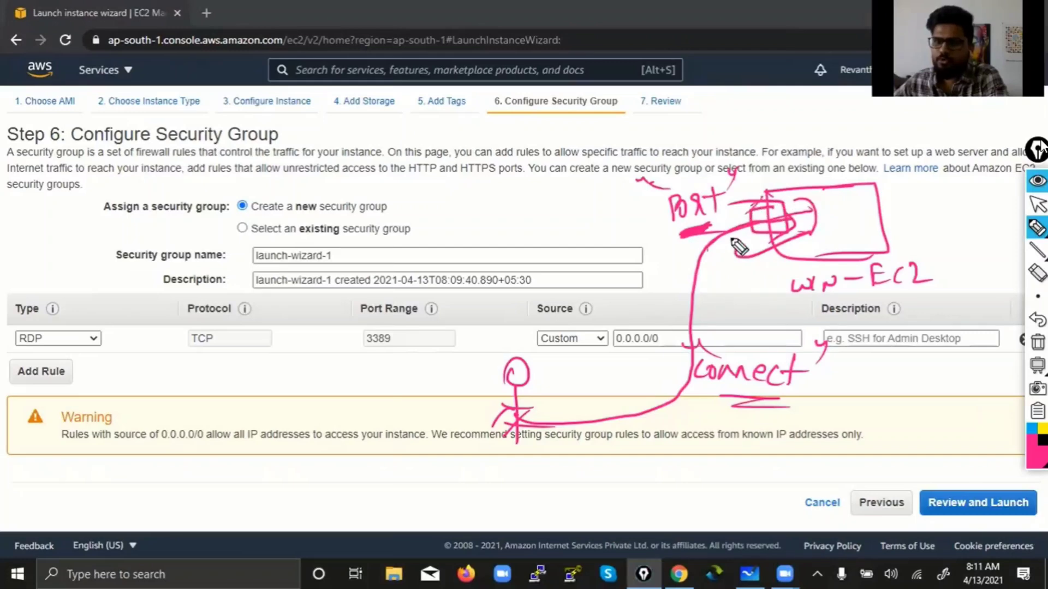
left_click_drag(783, 215, 807, 229)
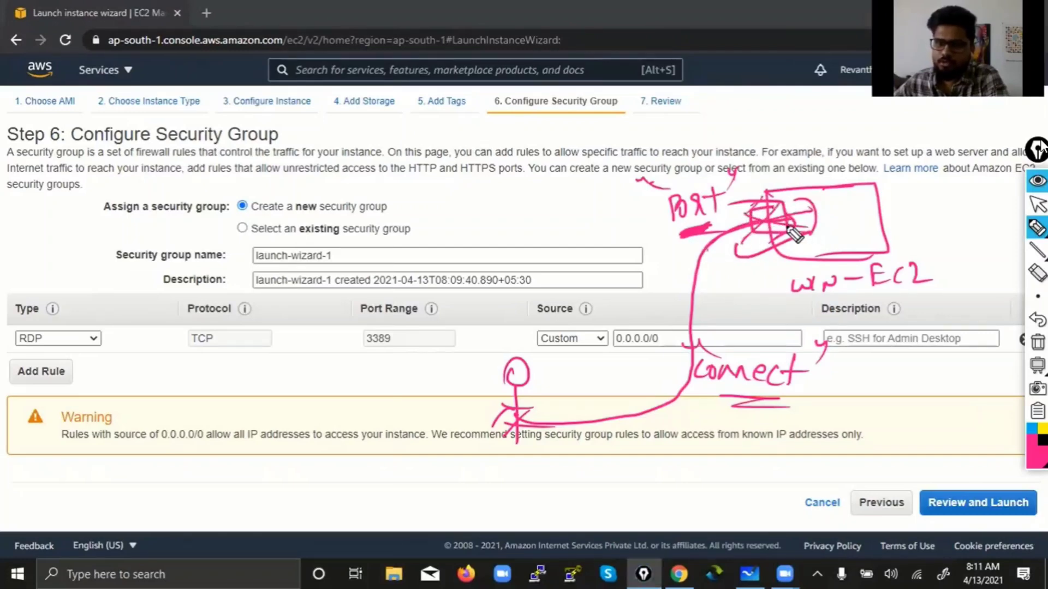
left_click_drag(865, 296, 905, 293)
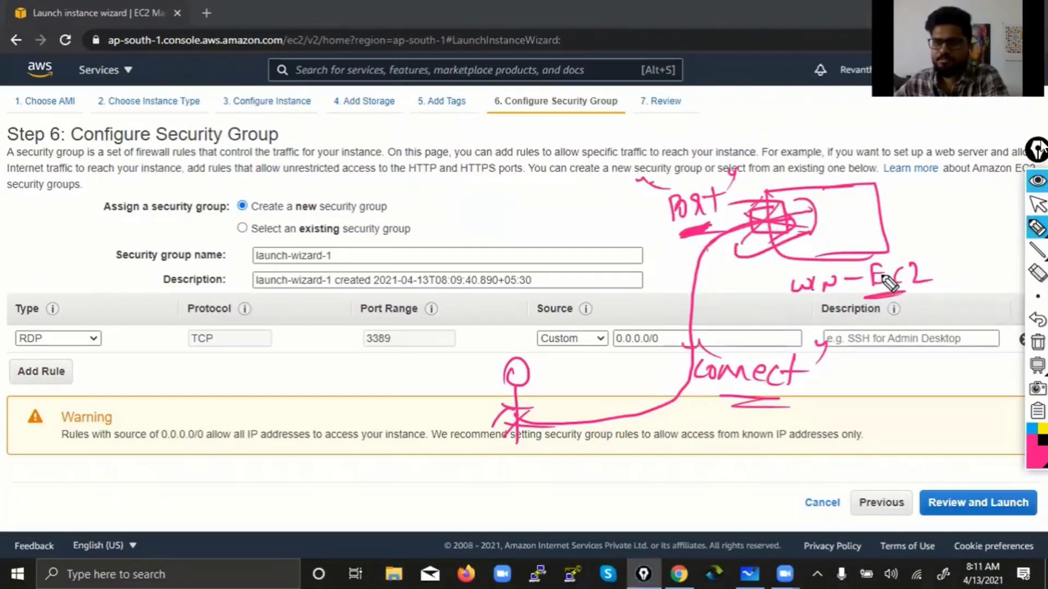
Step: Circle and underline the Security Group and Port Range headings, and clear all annotations
mouse_move(563, 87)
left_mouse_down()
mouse_move(600, 82)
mouse_move(568, 81)
left_mouse_up()
left_click_drag(576, 115, 606, 111)
mouse_move(384, 300)
left_mouse_down()
mouse_move(437, 311)
mouse_move(367, 321)
left_mouse_up()
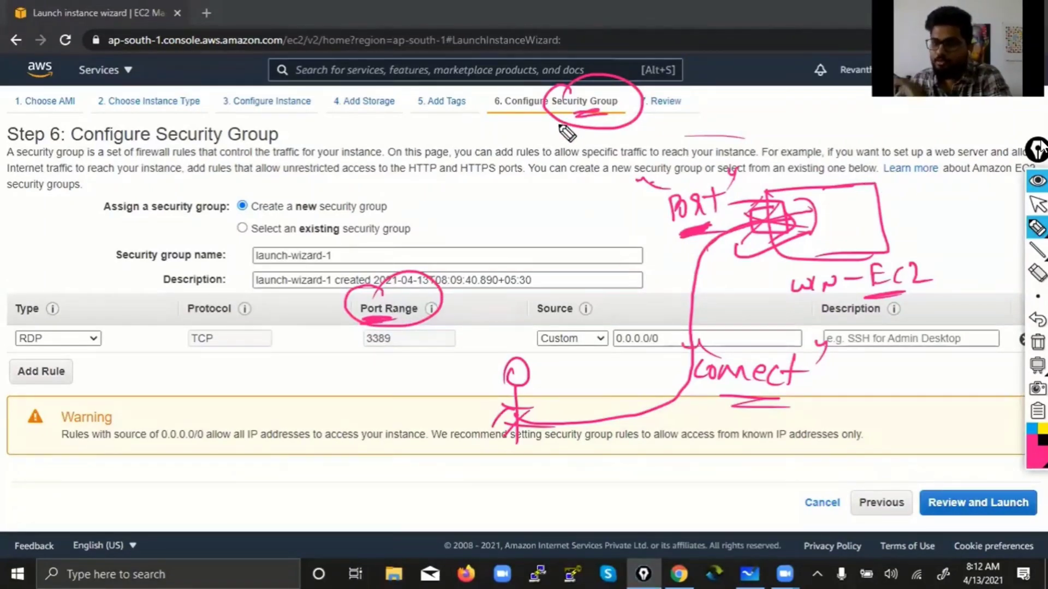
left_click_drag(556, 115, 607, 113)
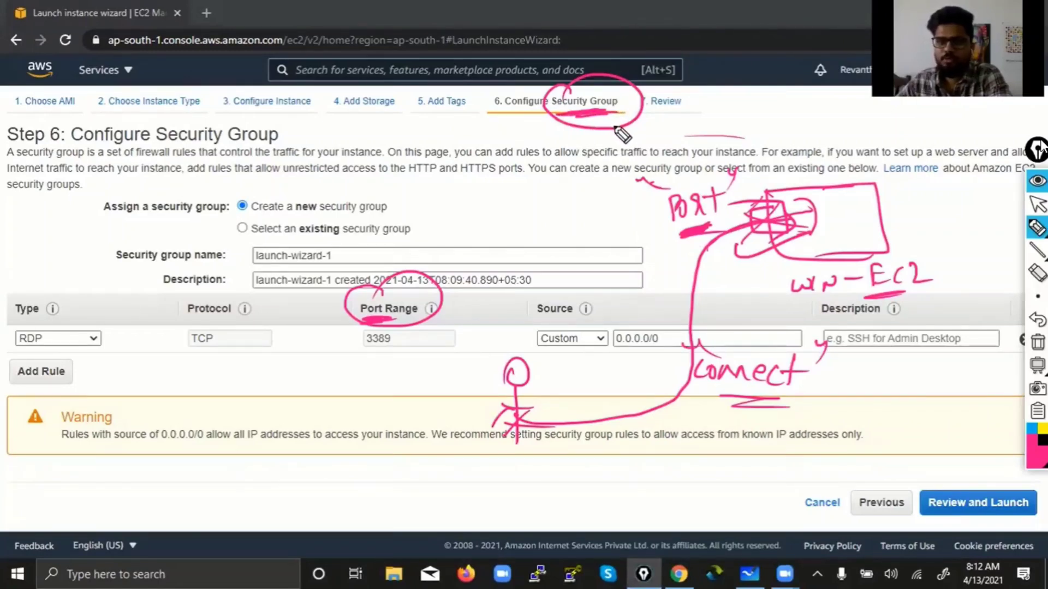
mouse_move(382, 289)
left_mouse_down()
mouse_move(367, 328)
mouse_move(389, 316)
left_mouse_up()
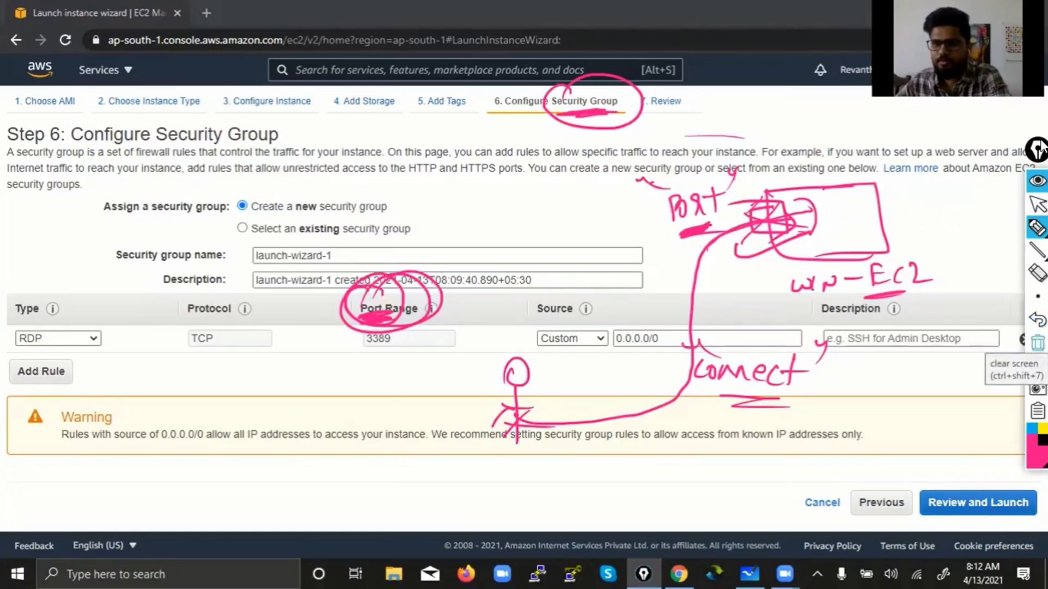
left_click(1036, 342)
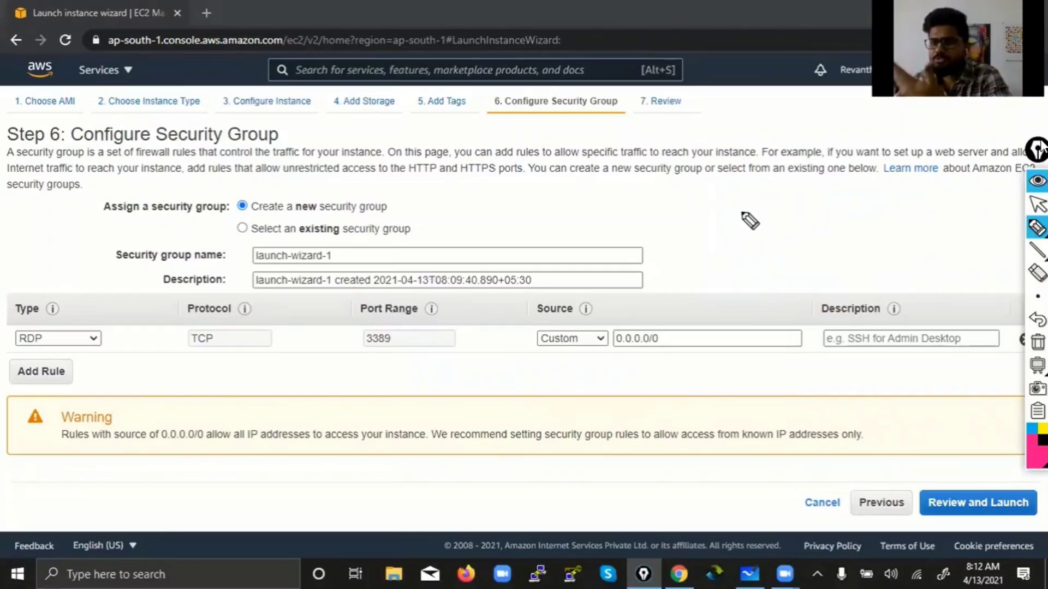
Step: Write "(0-65535) Ports" in the blank area above the rules table and underline the upper port number
mouse_move(736, 208)
left_mouse_down()
mouse_move(818, 232)
mouse_move(894, 229)
mouse_move(931, 203)
mouse_move(747, 264)
left_mouse_up()
mouse_move(943, 203)
left_mouse_down()
mouse_move(947, 234)
mouse_move(959, 227)
mouse_move(968, 237)
left_mouse_up()
left_click_drag(978, 200, 986, 233)
mouse_move(971, 214)
left_mouse_down()
mouse_move(1004, 207)
mouse_move(1007, 238)
left_mouse_up()
left_click_drag(808, 243, 885, 240)
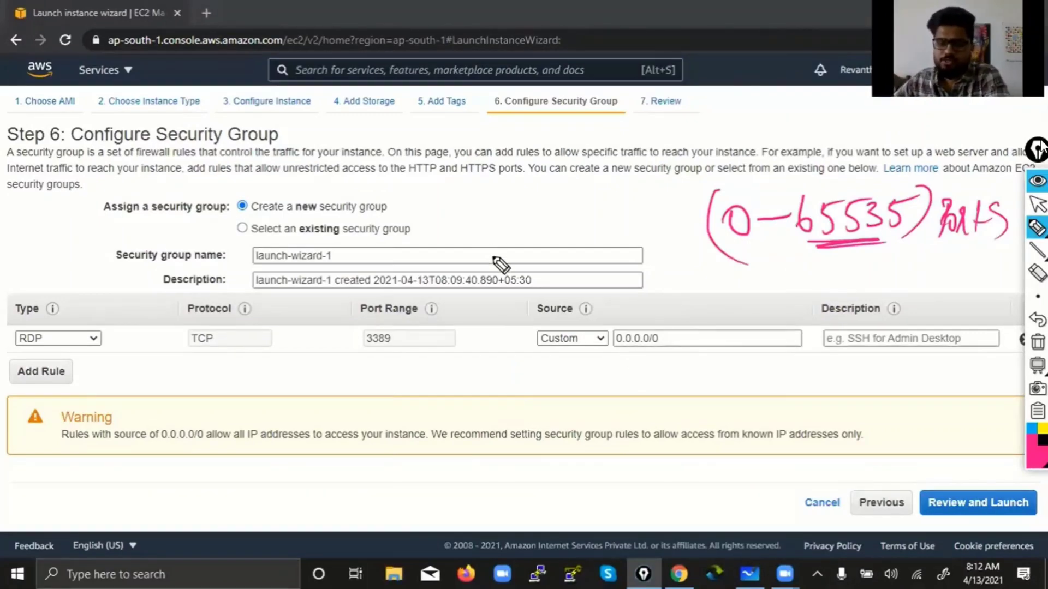
Step: Circle port 3389 with the label "windows" and list http 80, https 443 and ssh 22 inside marked brackets
mouse_move(382, 326)
left_mouse_down()
mouse_move(442, 377)
mouse_move(556, 360)
mouse_move(551, 376)
left_mouse_up()
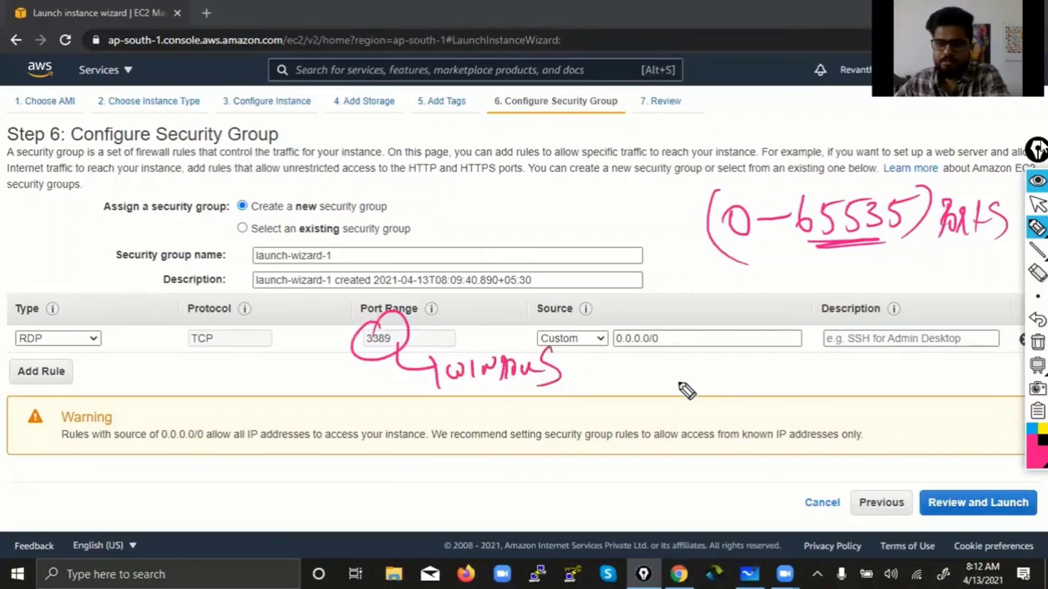
mouse_move(699, 358)
left_mouse_down()
mouse_move(763, 410)
mouse_move(868, 428)
left_mouse_up()
mouse_move(706, 469)
left_mouse_down()
mouse_move(721, 488)
mouse_move(751, 469)
mouse_move(777, 482)
mouse_move(813, 469)
mouse_move(811, 458)
left_mouse_up()
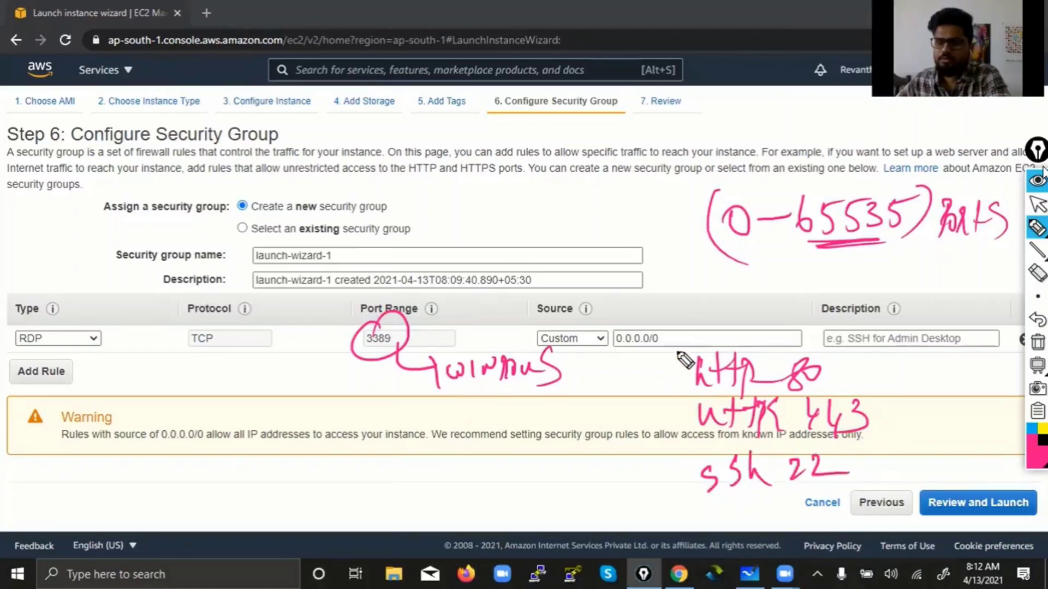
left_click_drag(677, 343, 682, 510)
mouse_move(865, 346)
left_mouse_down()
mouse_move(881, 449)
mouse_move(840, 497)
left_mouse_up()
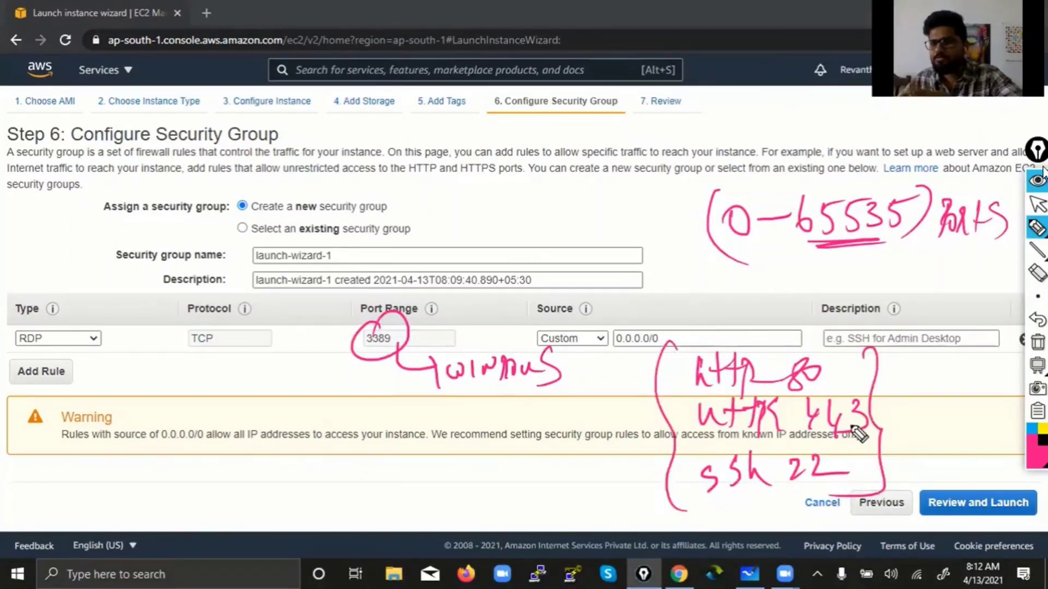
left_click_drag(625, 389, 693, 385)
left_click_drag(647, 430, 699, 425)
left_click_drag(649, 475, 689, 469)
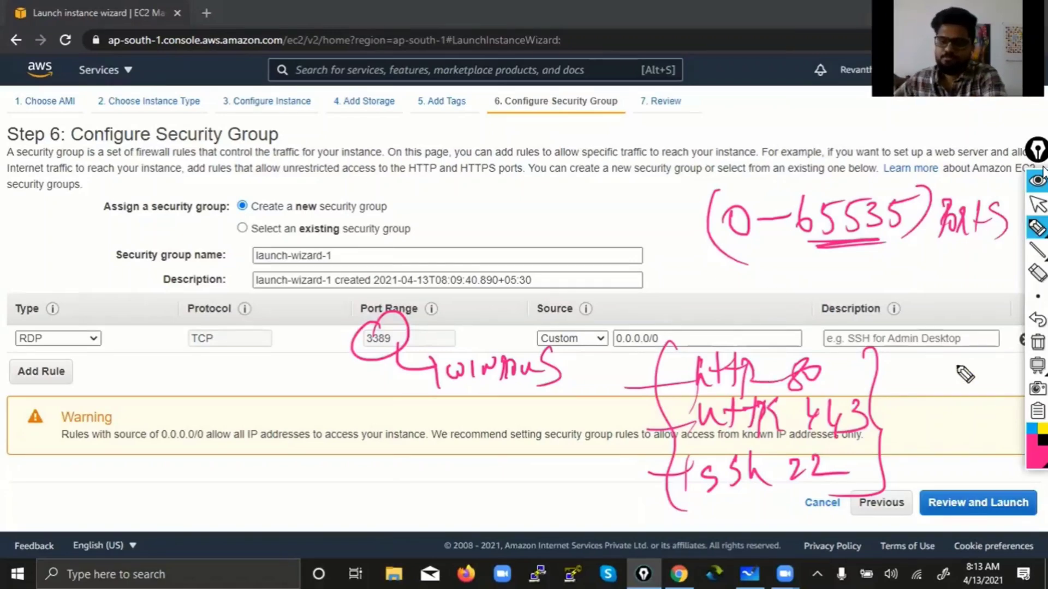
Step: Underline 65535 in black and write an underlined "10 Ports" in brackets below the warning
left_click_drag(806, 249, 900, 248)
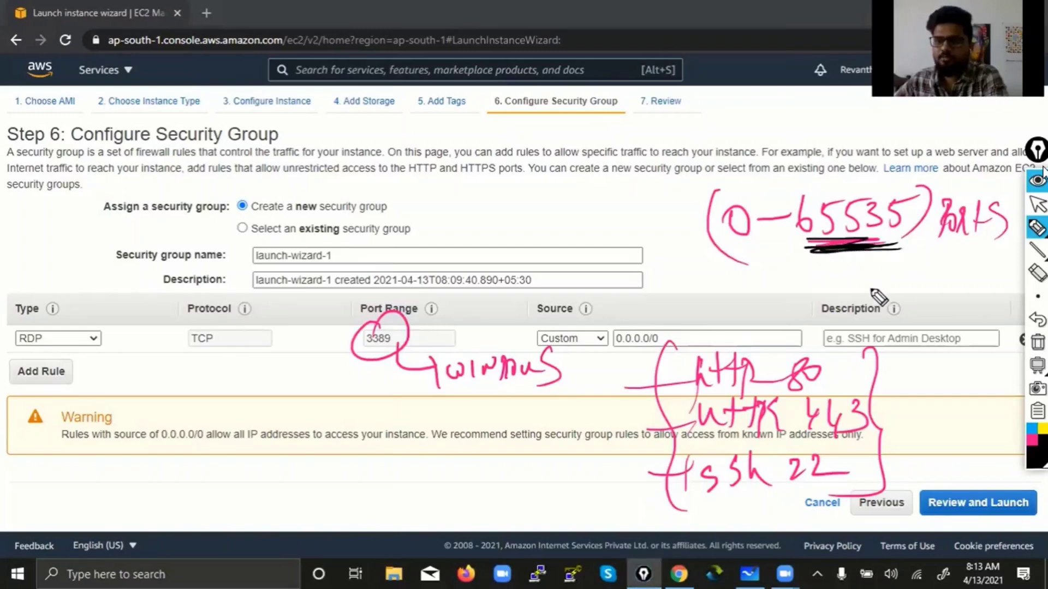
mouse_move(332, 490)
left_mouse_down()
mouse_move(326, 525)
mouse_move(343, 499)
mouse_move(388, 508)
mouse_move(426, 494)
mouse_move(429, 507)
left_mouse_up()
left_click_drag(315, 476, 309, 528)
left_click_drag(410, 448, 431, 509)
left_click_drag(376, 525, 437, 509)
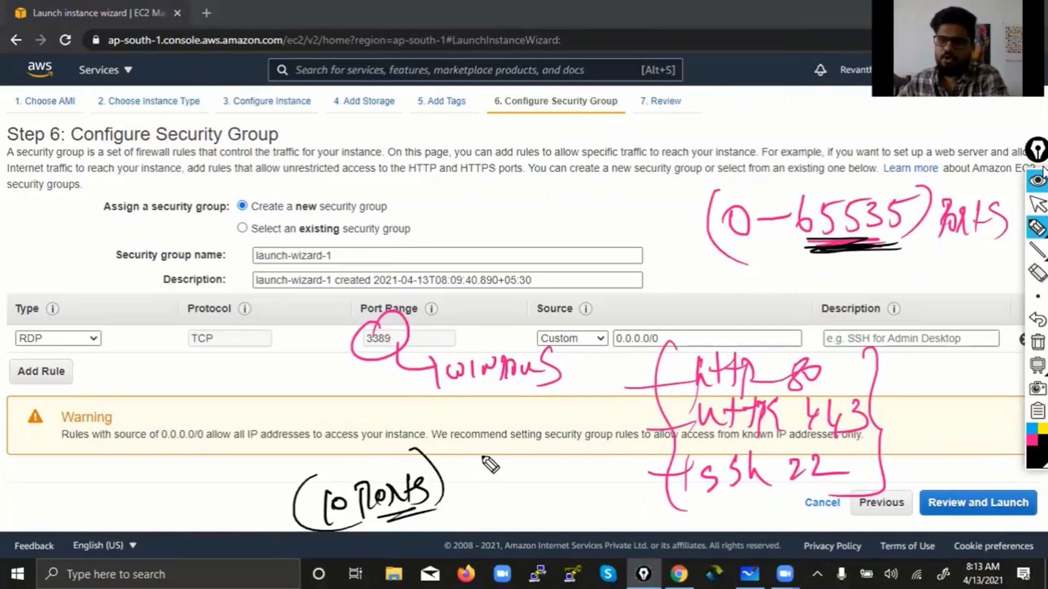
left_click_drag(385, 522, 442, 509)
Step: Underline the handwritten ports 80, 443 and 22, and circle the "windows" label in black
left_click_drag(781, 402, 803, 397)
left_click_drag(808, 432, 832, 438)
left_click_drag(796, 494, 823, 491)
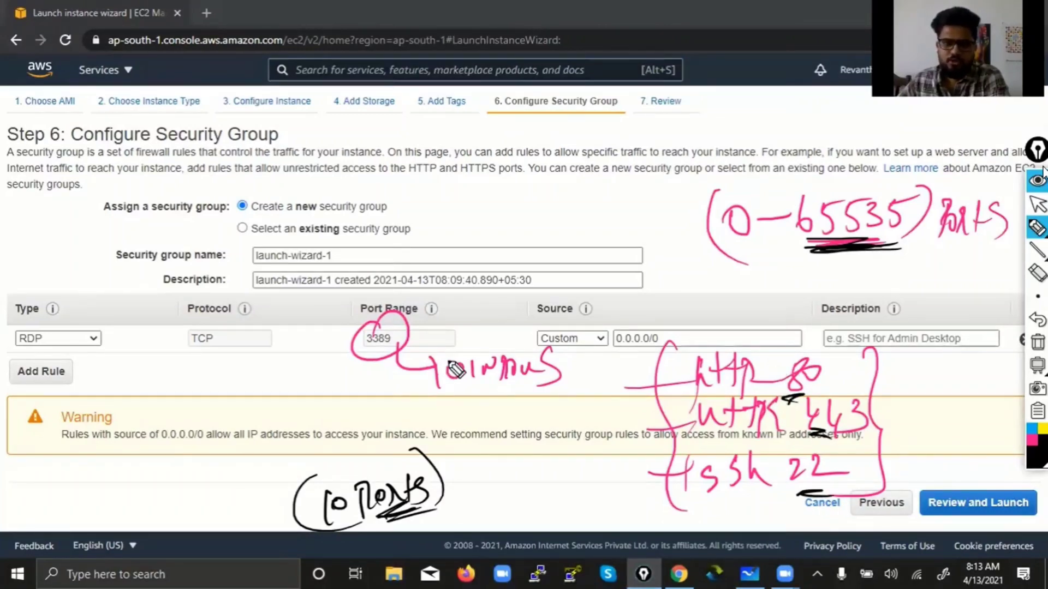
left_click_drag(445, 345, 464, 352)
left_click_drag(431, 389, 464, 411)
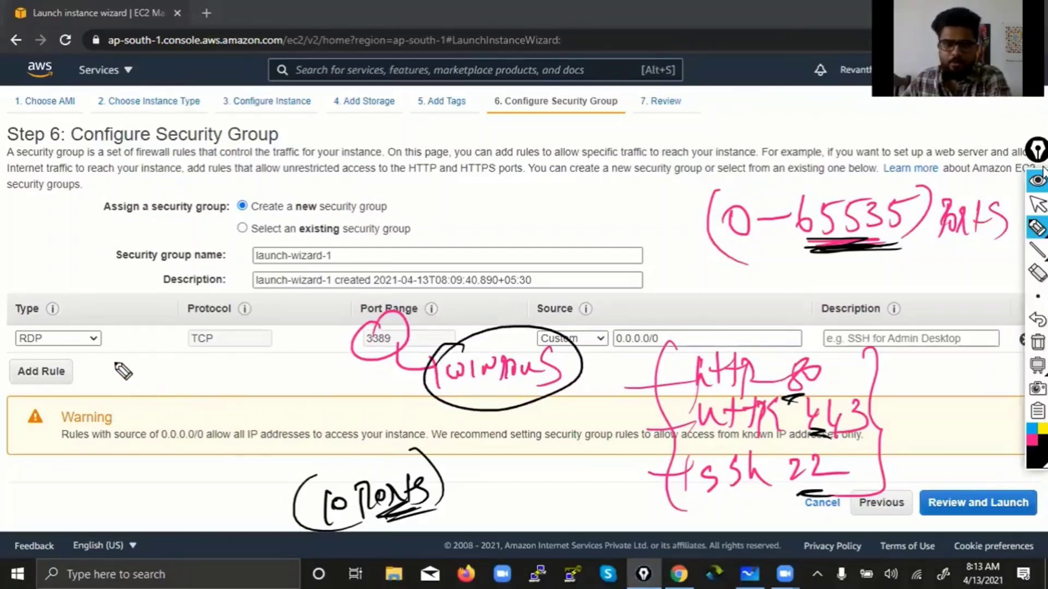
Step: Circle the RDP type, annotate it "Remote Desktop Protocol", and link it with an arrow to circled port 3389
mouse_move(34, 340)
left_mouse_down()
mouse_move(11, 347)
mouse_move(100, 376)
mouse_move(133, 403)
mouse_move(185, 398)
mouse_move(206, 383)
mouse_move(295, 389)
mouse_move(313, 378)
mouse_move(314, 390)
left_mouse_up()
mouse_move(190, 407)
left_mouse_down()
mouse_move(182, 438)
mouse_move(227, 418)
mouse_move(293, 427)
mouse_move(269, 445)
mouse_move(255, 438)
left_mouse_up()
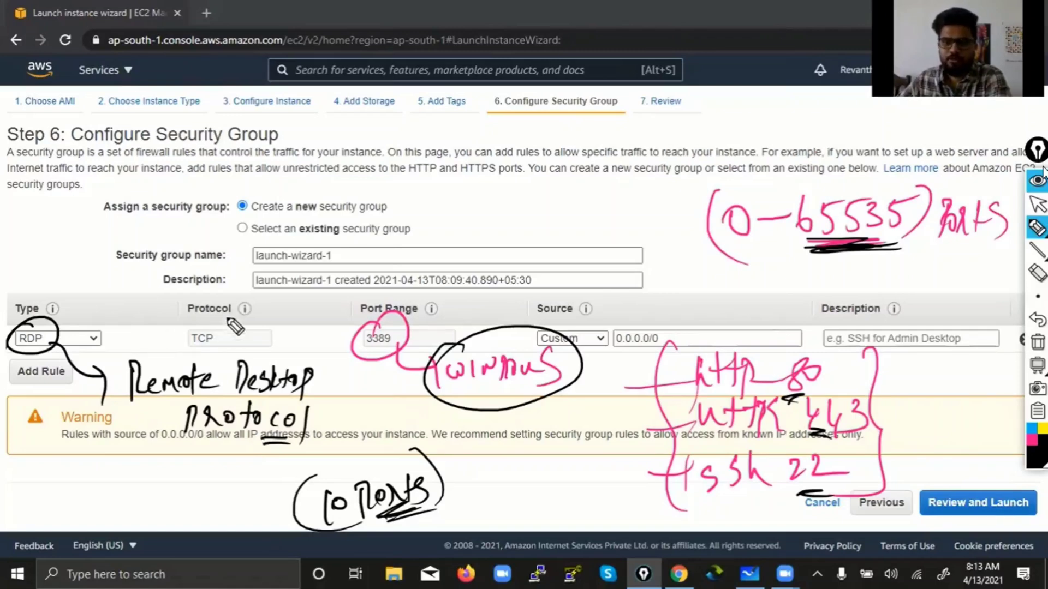
left_click_drag(406, 321, 373, 361)
mouse_move(41, 328)
left_mouse_down()
mouse_move(60, 349)
mouse_move(156, 316)
mouse_move(349, 327)
mouse_move(331, 372)
mouse_move(401, 350)
left_mouse_up()
left_click_drag(20, 352, 74, 350)
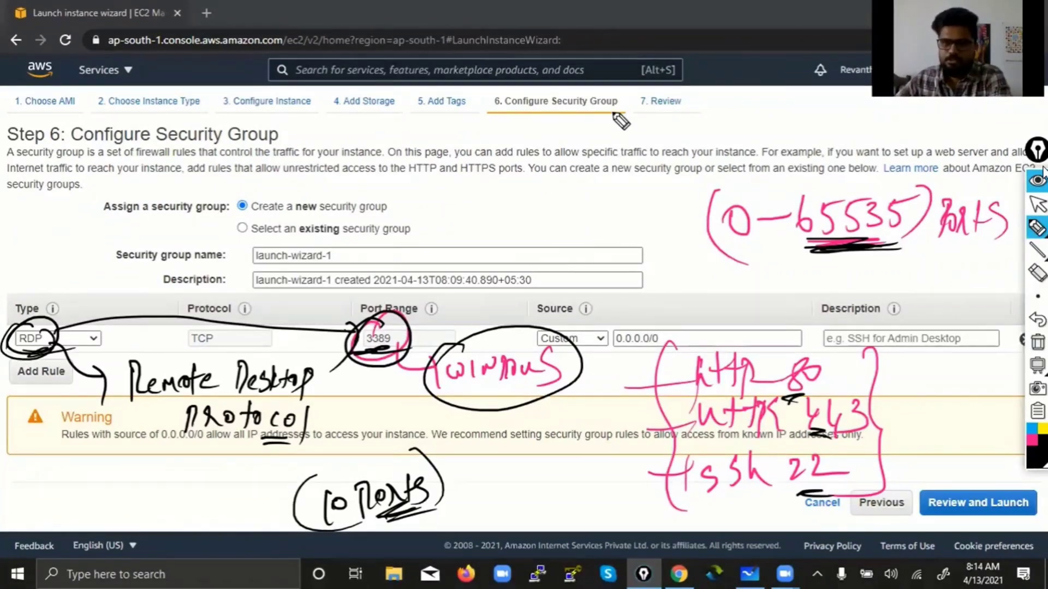
Step: Underline the Security Group heading, clear all annotations, and switch from the pen to the normal pointer
left_click_drag(567, 113, 619, 114)
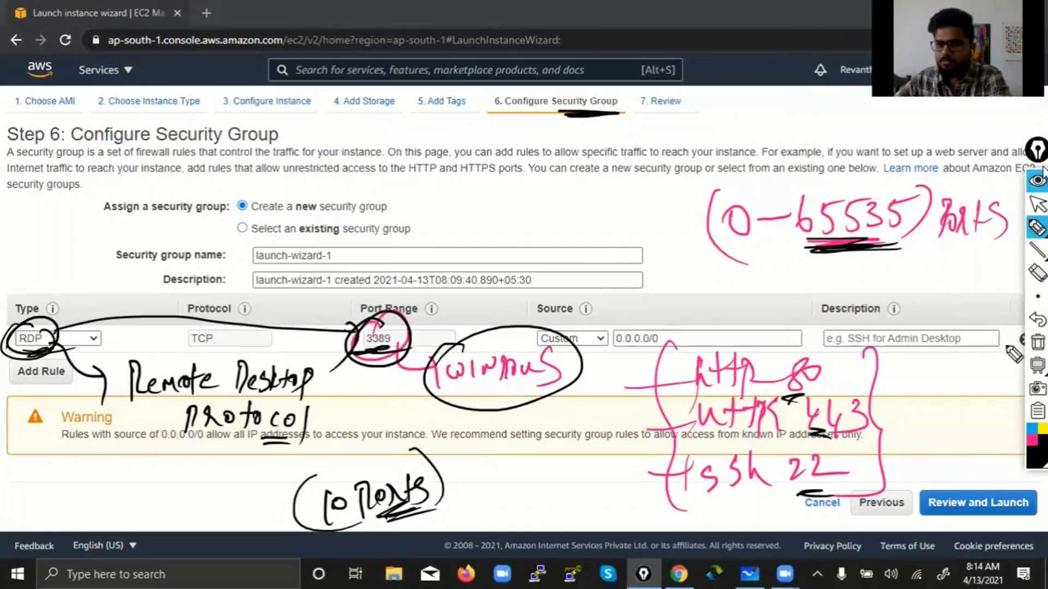
left_click(1037, 342)
left_click(1037, 205)
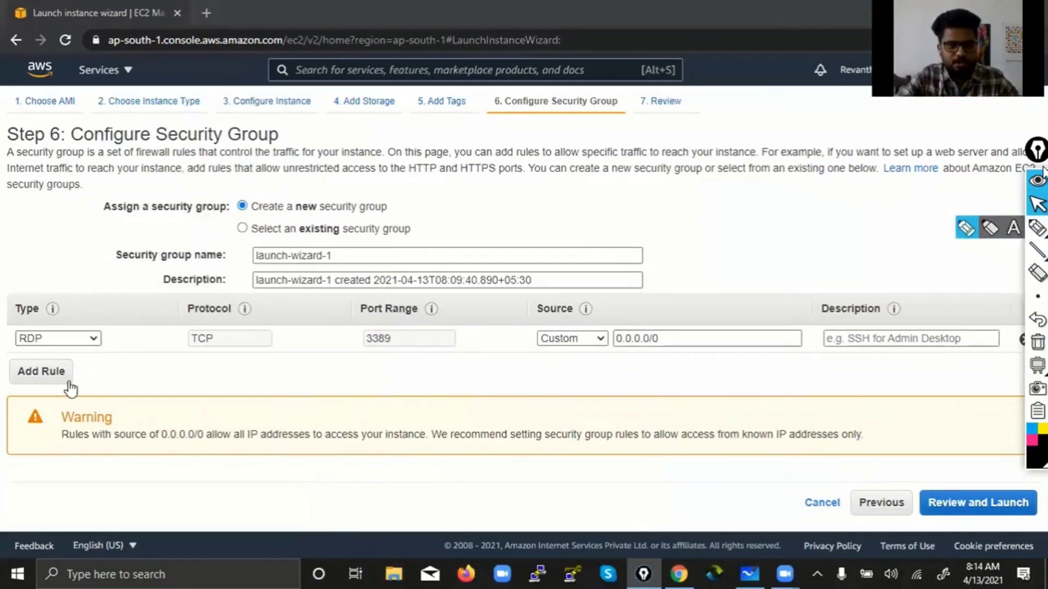
Step: Add two rules below the RDP rule and set the first new one's type to HTTP
left_click(44, 375)
left_click(55, 399)
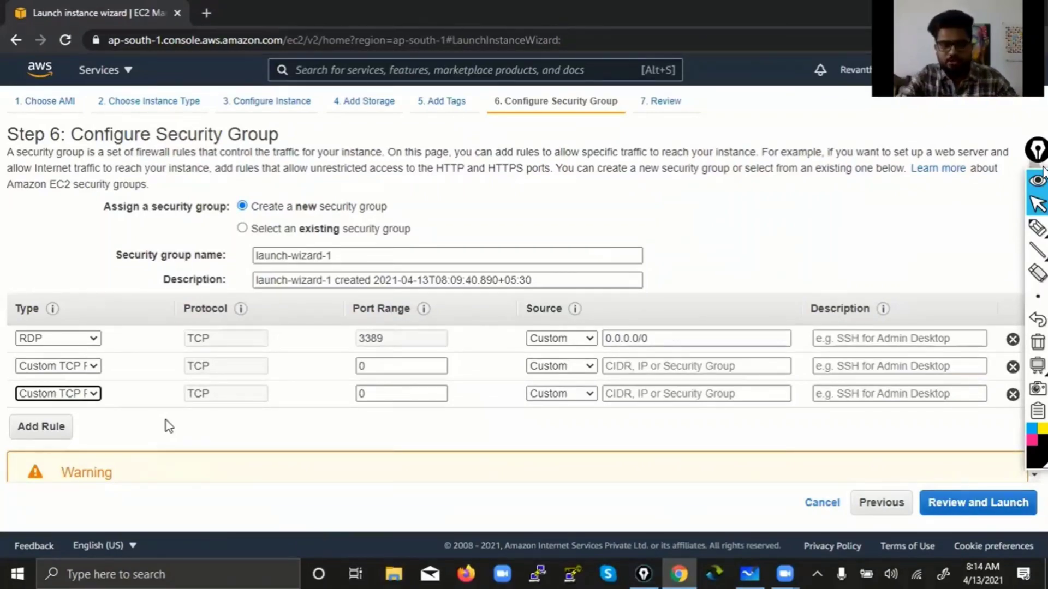
left_click(54, 366)
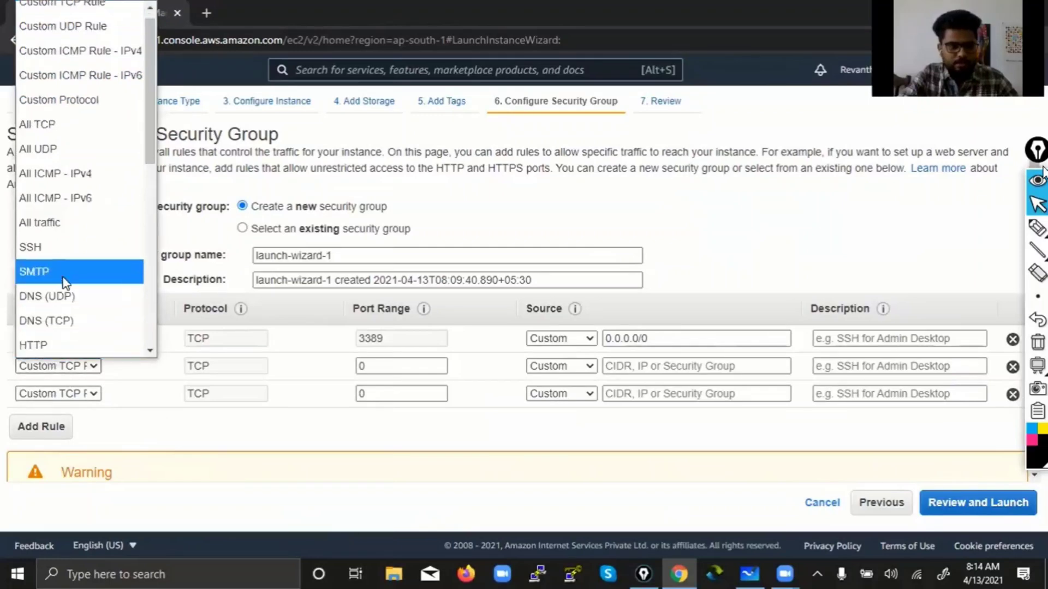
left_click(63, 344)
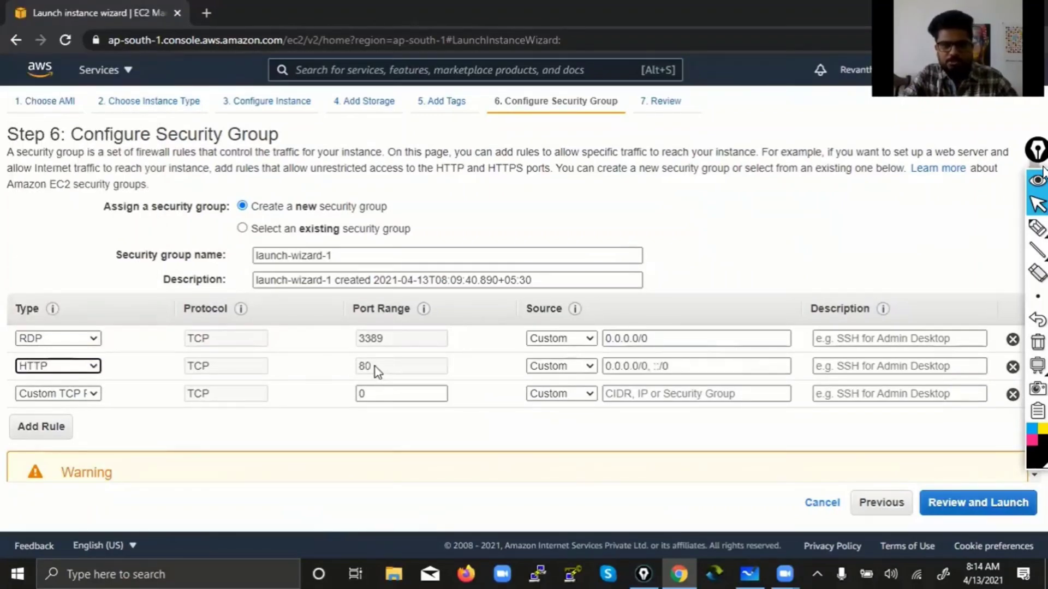
Step: Set the third security group rule's type to HTTPS
left_click(81, 395)
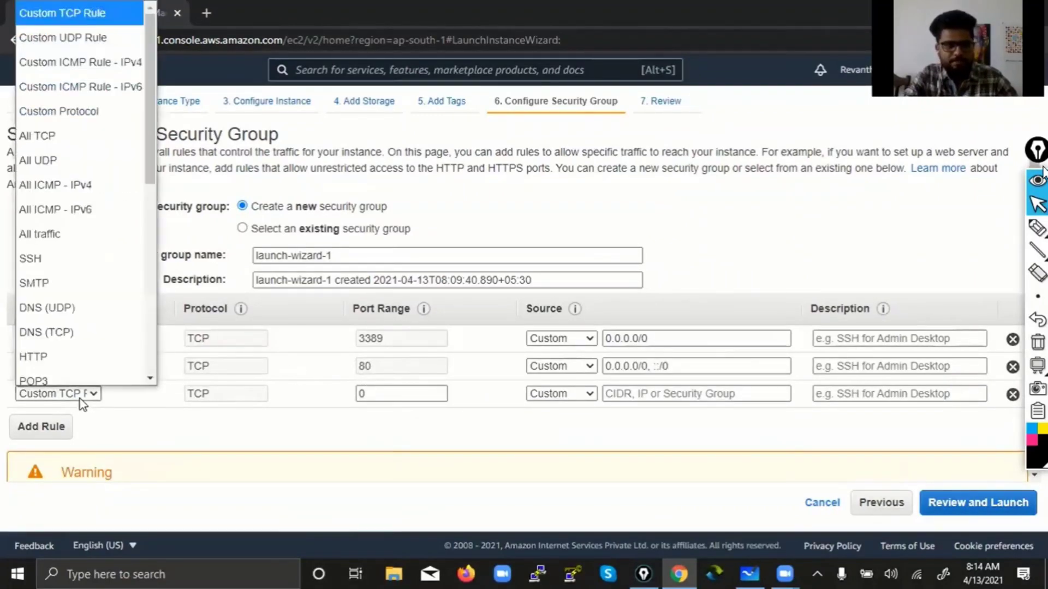
scroll(80, 305, "down", 3)
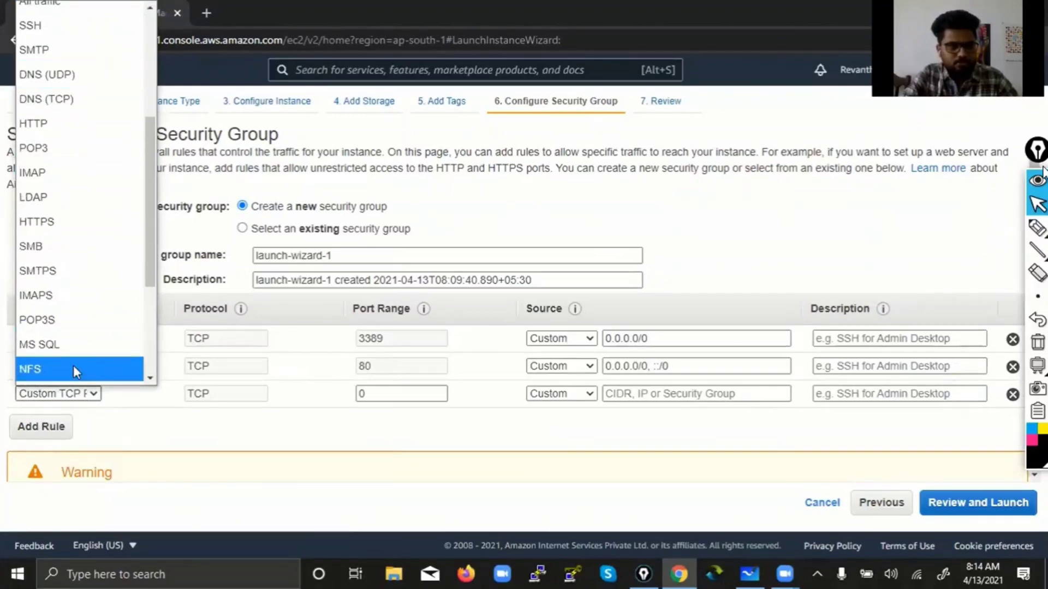
key("h")
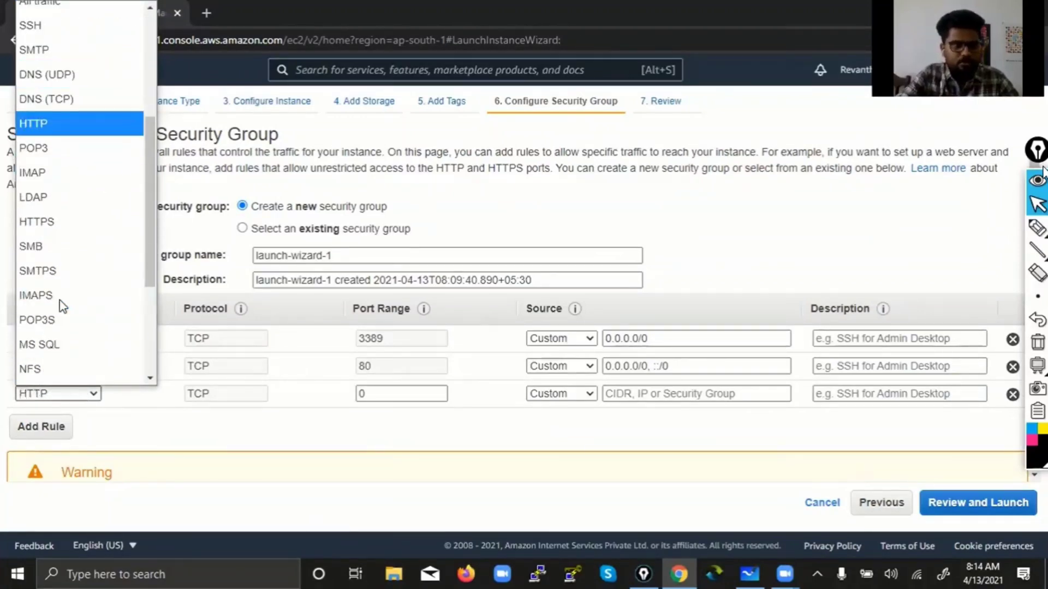
key("h")
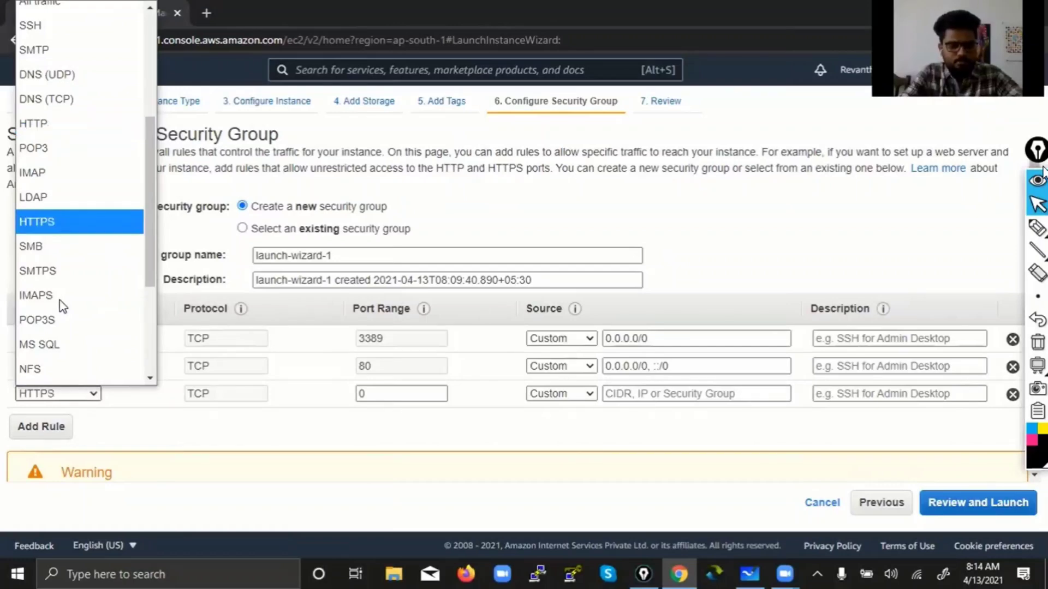
left_click(52, 225)
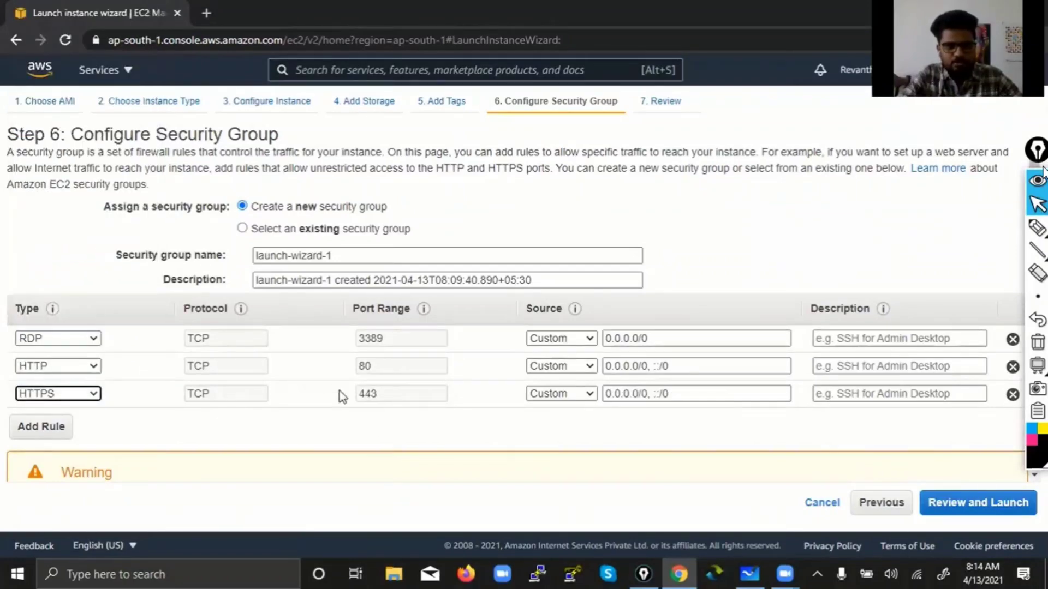
Step: Circle ports 80 and 443, draw arrows to them from the HTTP and HTTPS types, and circle the Security Group heading
left_click(1037, 227)
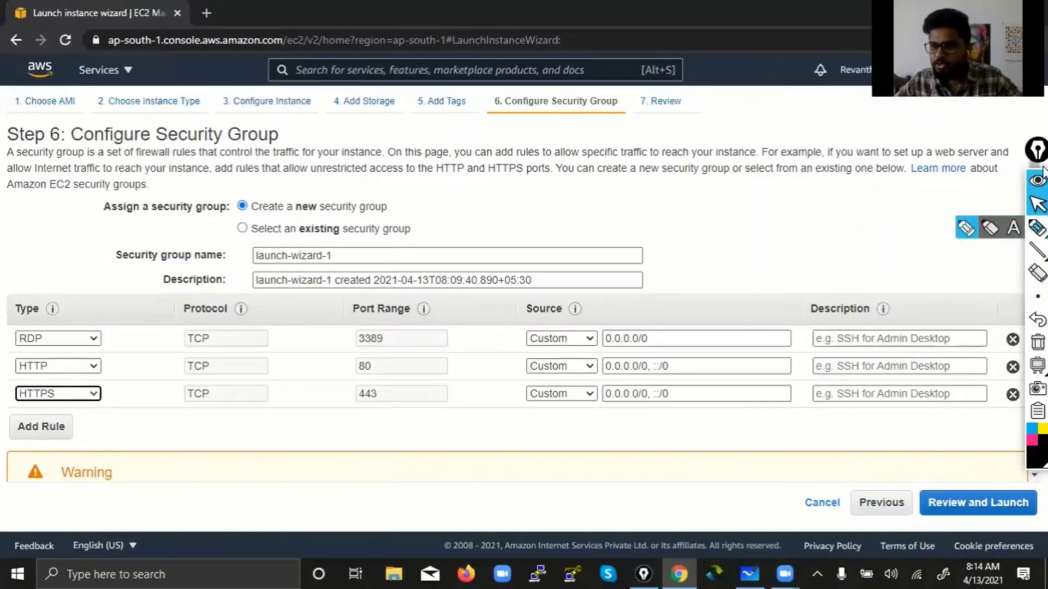
mouse_move(362, 421)
left_mouse_down()
mouse_move(389, 369)
mouse_move(297, 373)
left_mouse_up()
mouse_move(40, 407)
left_mouse_down()
mouse_move(46, 416)
mouse_move(300, 424)
mouse_move(297, 406)
left_mouse_up()
mouse_move(82, 374)
left_mouse_down()
mouse_move(327, 363)
mouse_move(309, 393)
left_mouse_up()
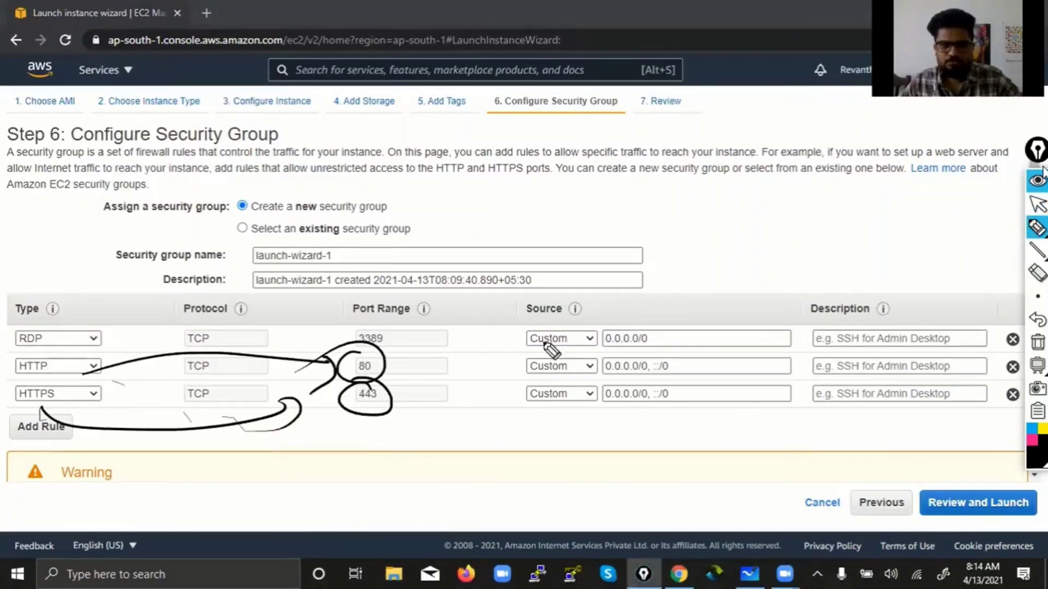
left_click_drag(638, 133, 560, 130)
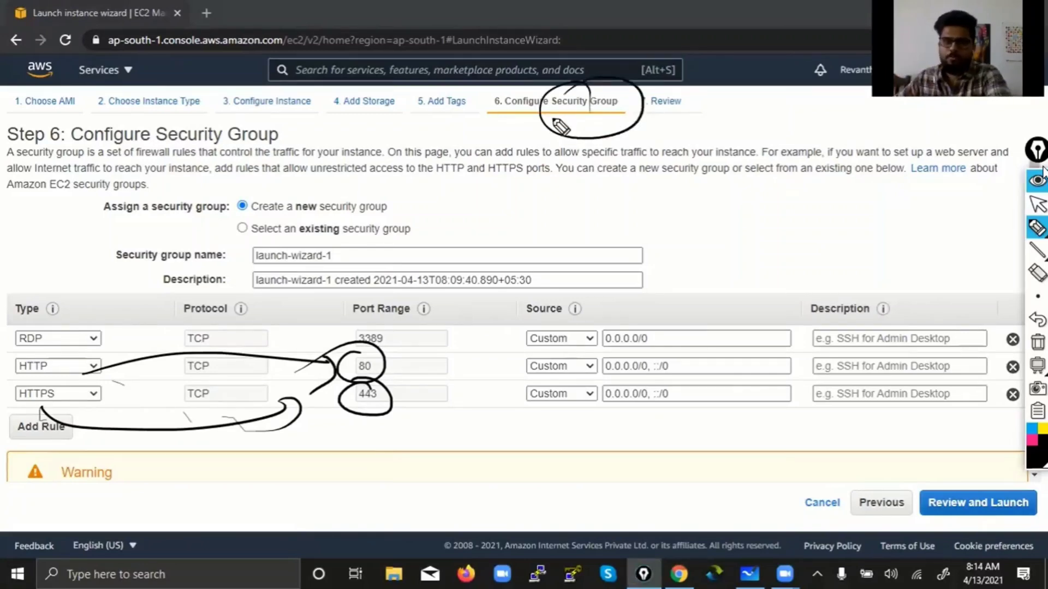
Step: Clear the annotations, circle all three port numbers together, and outline and underline the Security Group heading
left_click(1037, 343)
mouse_move(374, 319)
left_mouse_down()
mouse_move(338, 344)
mouse_move(341, 323)
mouse_move(364, 382)
left_mouse_up()
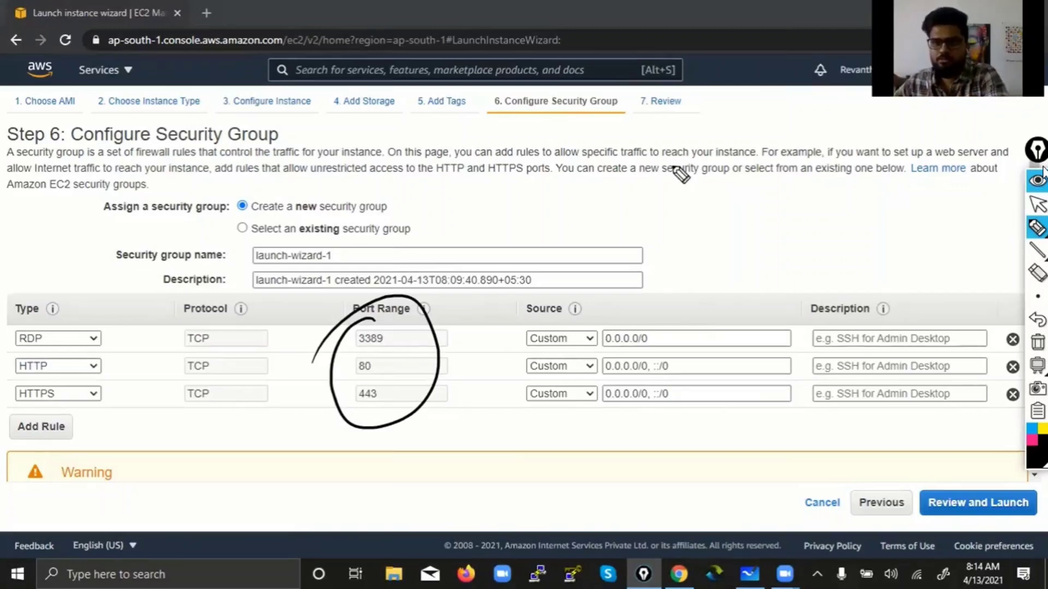
mouse_move(543, 115)
left_mouse_down()
mouse_move(598, 134)
mouse_move(633, 97)
mouse_move(552, 103)
mouse_move(614, 130)
left_mouse_up()
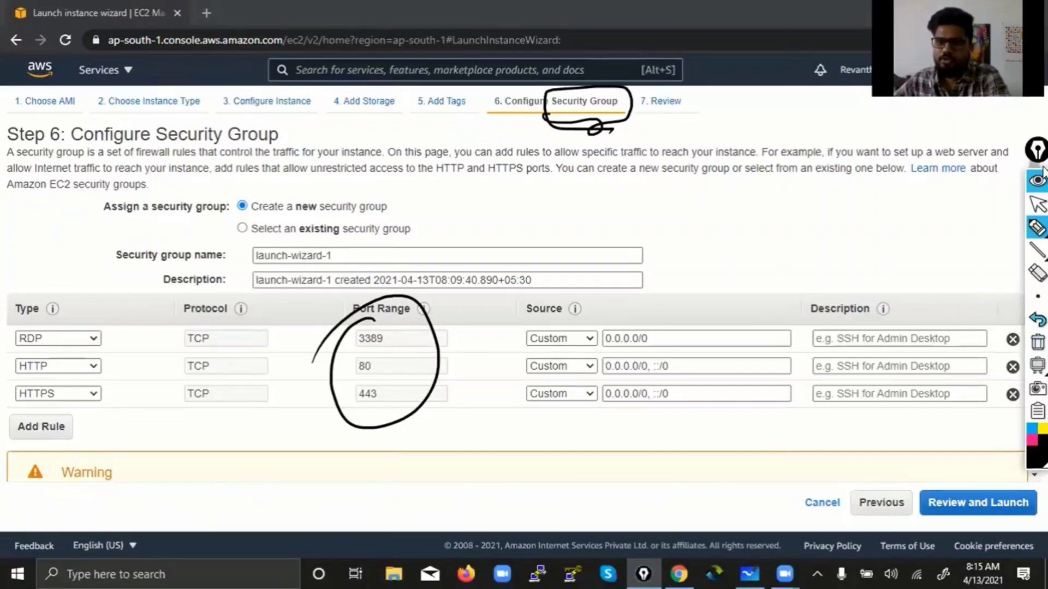
Step: Delete the HTTP and HTTPS rules, leaving only the RDP rule, and clear the pen marks
left_click(1037, 204)
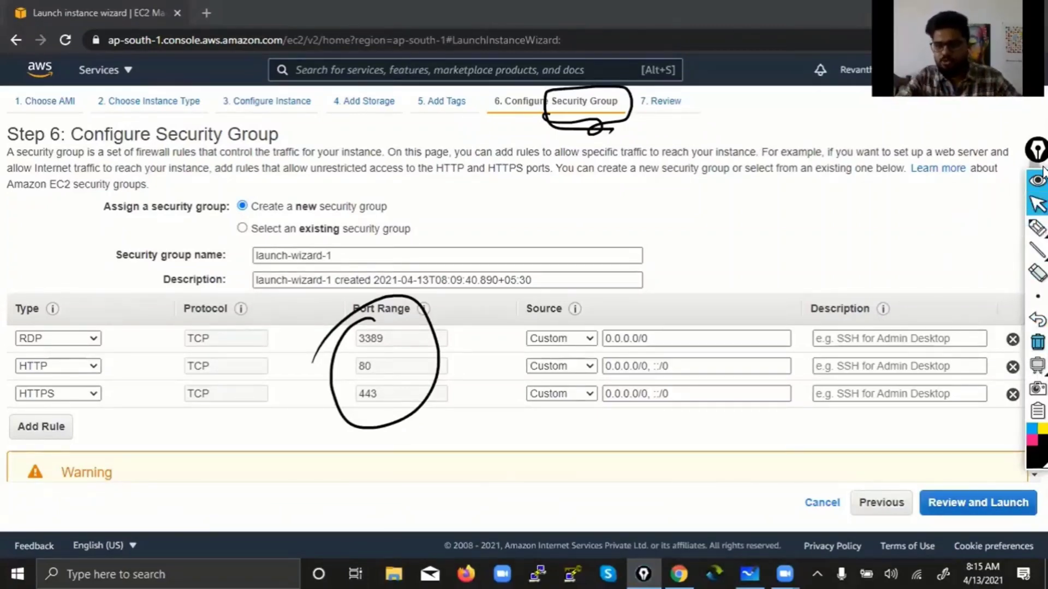
left_click(1012, 366)
left_click(1013, 367)
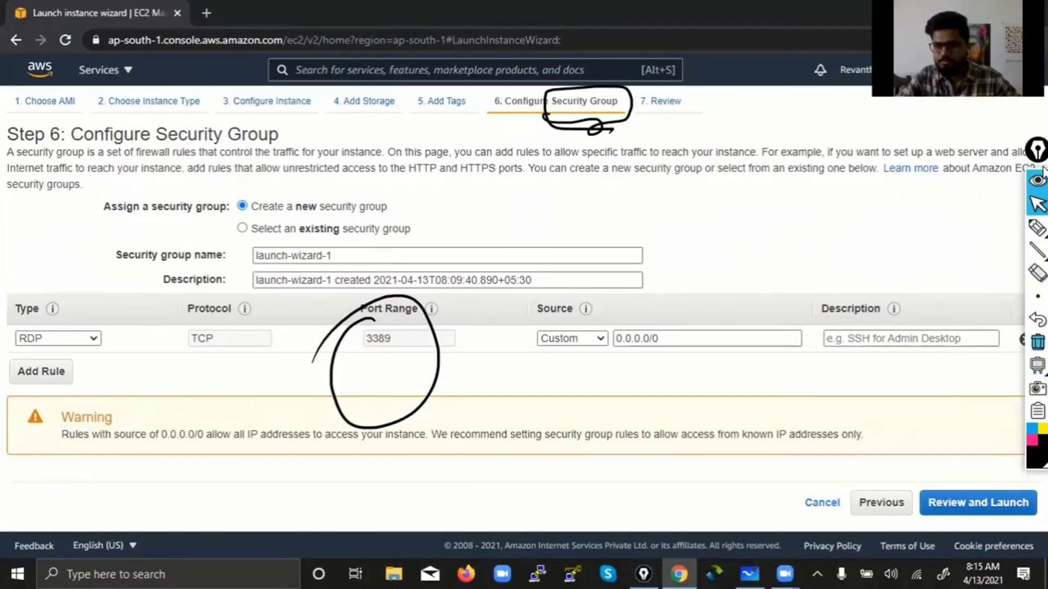
left_click(1037, 342)
Step: Set both the security group name and its description to windows-SG
left_click_drag(366, 257, 207, 251)
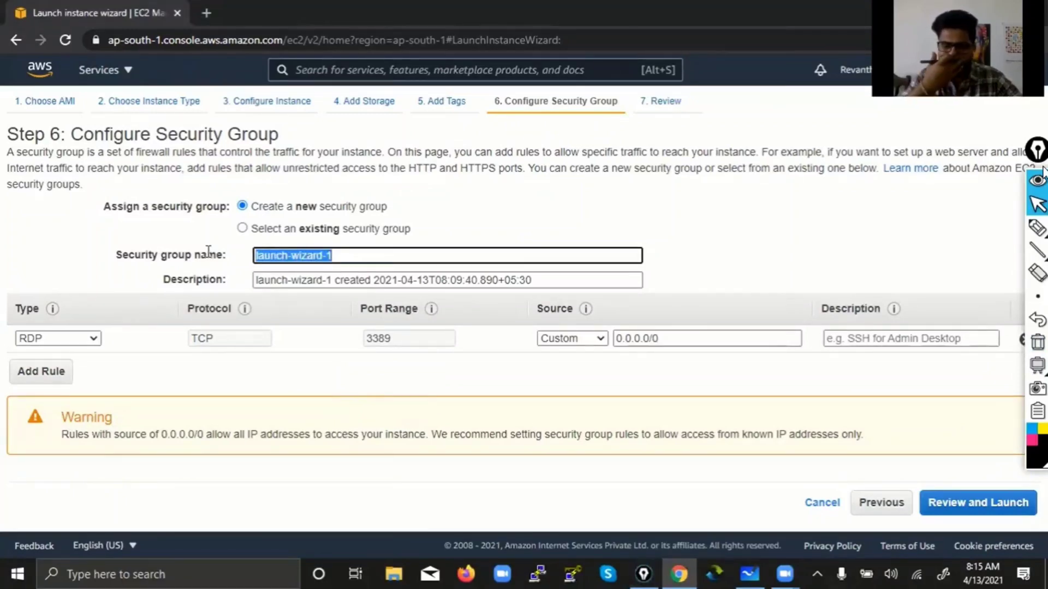
type("windows-SG")
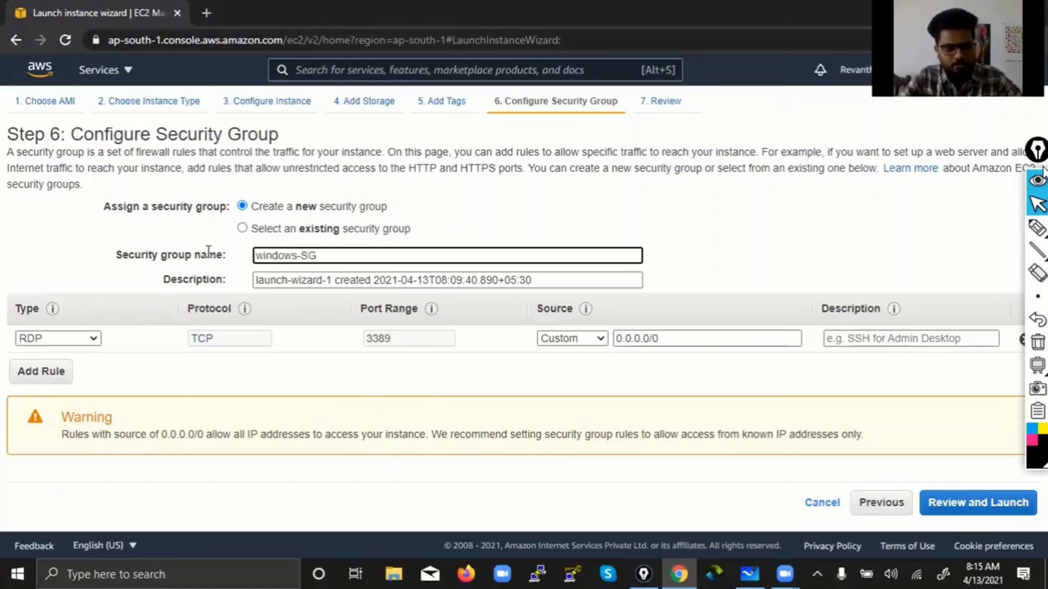
key("ctrl+a")
key("ctrl+c")
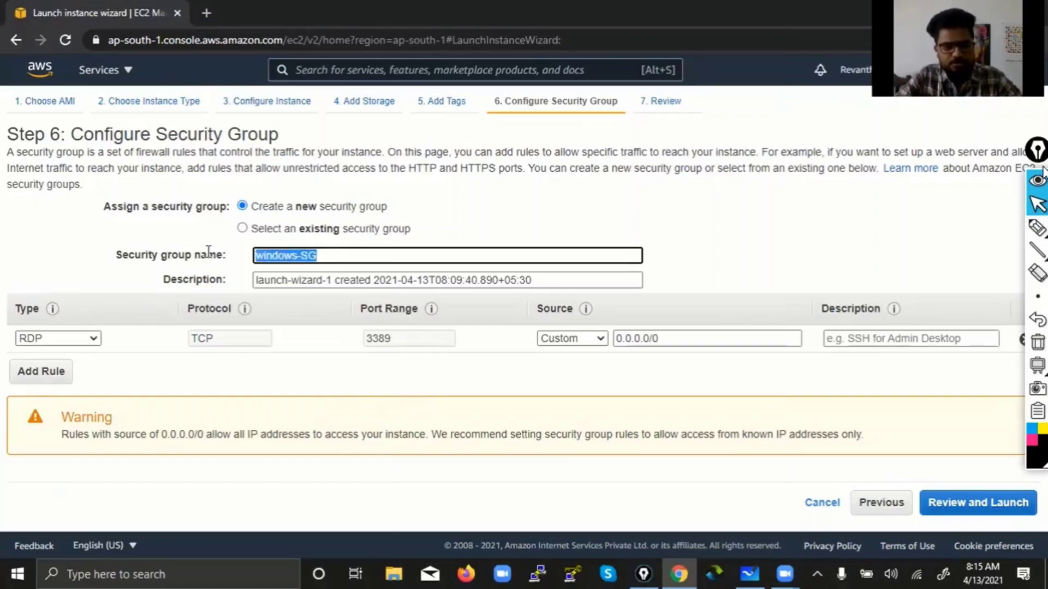
left_click(550, 285)
key("ctrl+a")
key("ctrl+v")
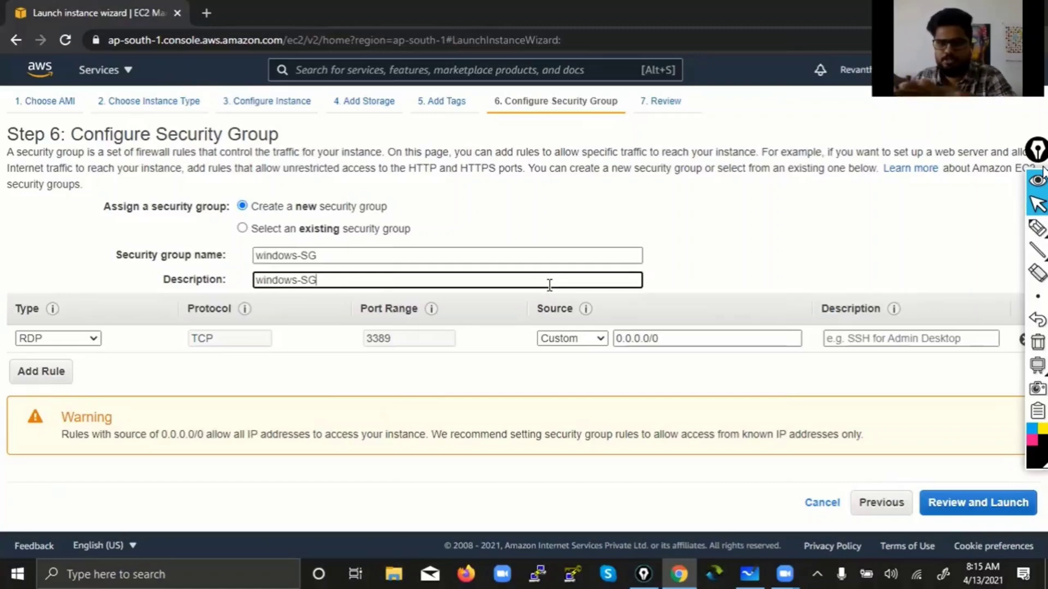
Step: Circle the windows-SG name and description together, and add emphasis strokes beside them and below port 3389
left_click(1037, 228)
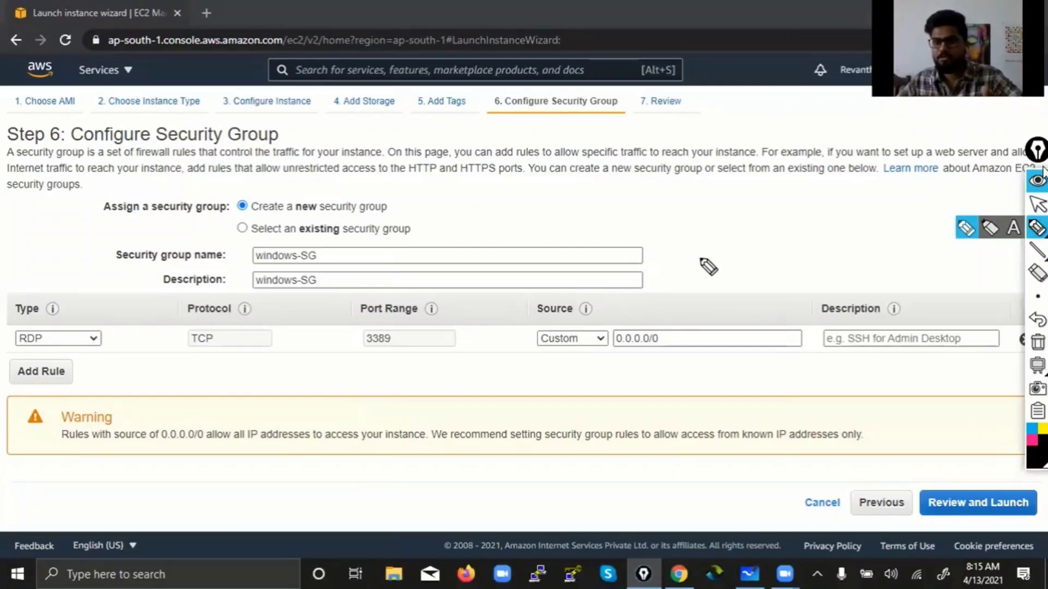
mouse_move(300, 248)
left_mouse_down()
mouse_move(253, 293)
mouse_move(278, 235)
mouse_move(292, 304)
mouse_move(316, 289)
left_mouse_up()
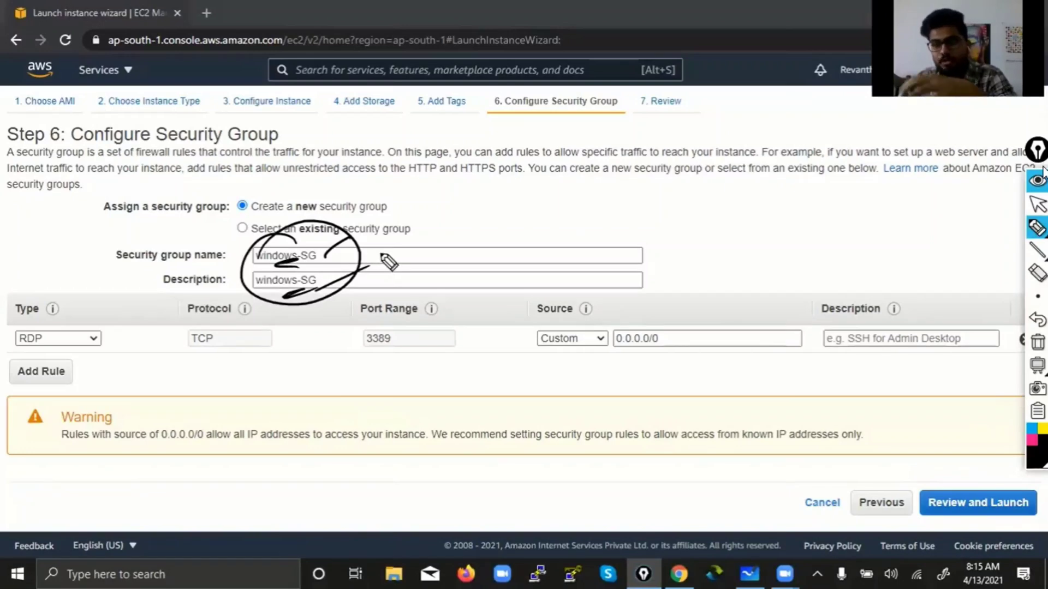
left_click_drag(459, 337, 483, 338)
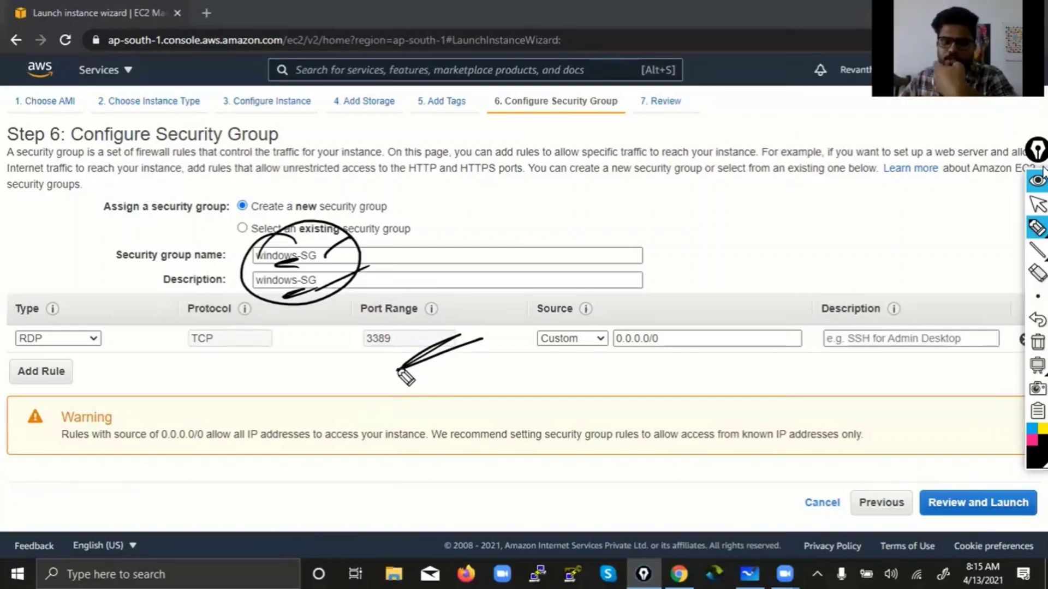
left_click_drag(387, 372, 470, 331)
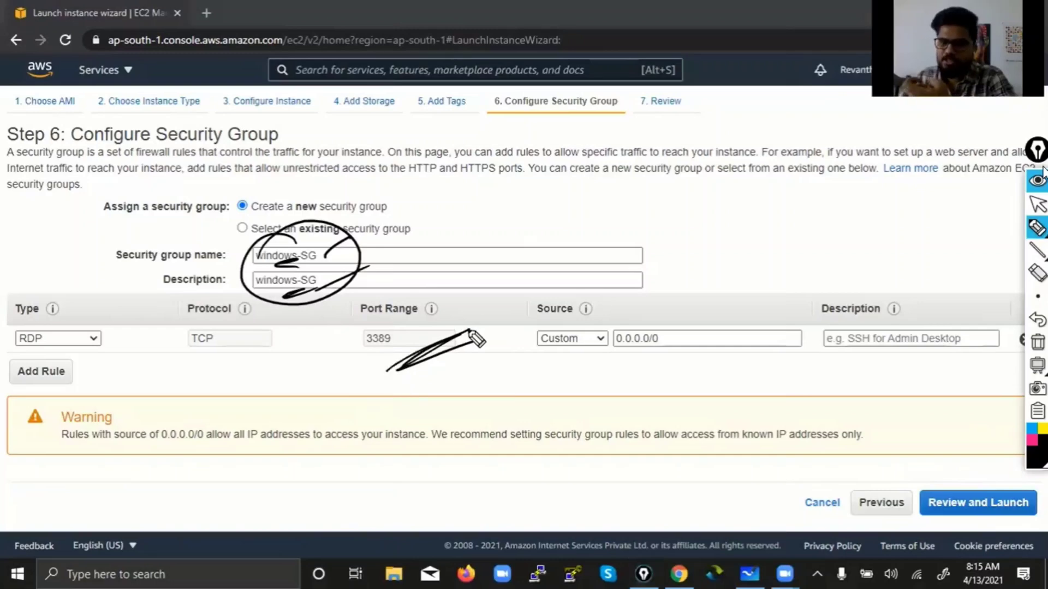
left_click_drag(326, 256, 411, 228)
left_click_drag(332, 285, 403, 264)
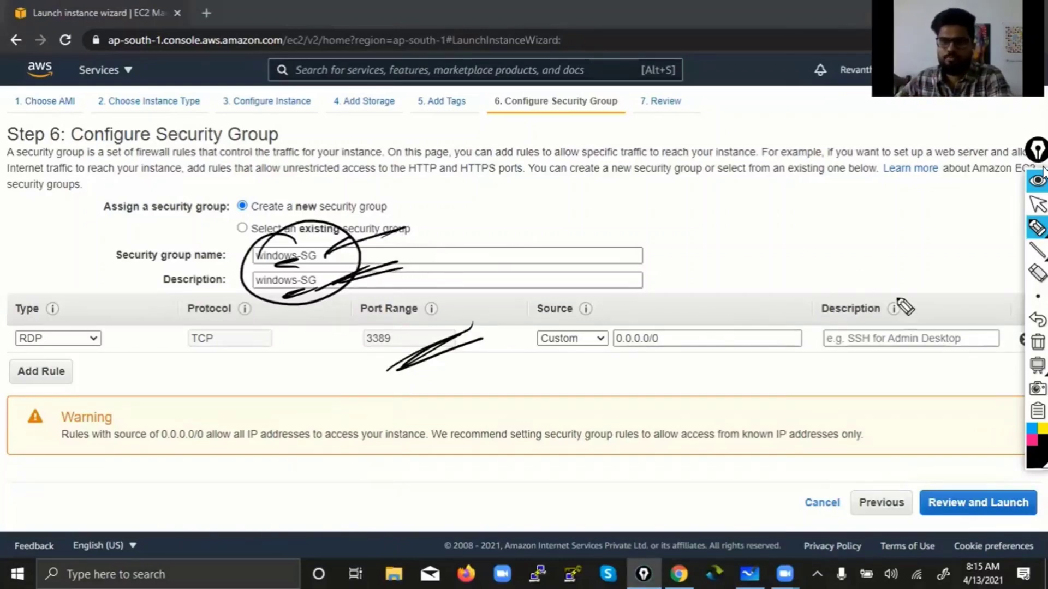
Step: Clear the annotations, restore the normal pointer, and proceed to the instance launch review
left_click(1037, 343)
left_click(1036, 205)
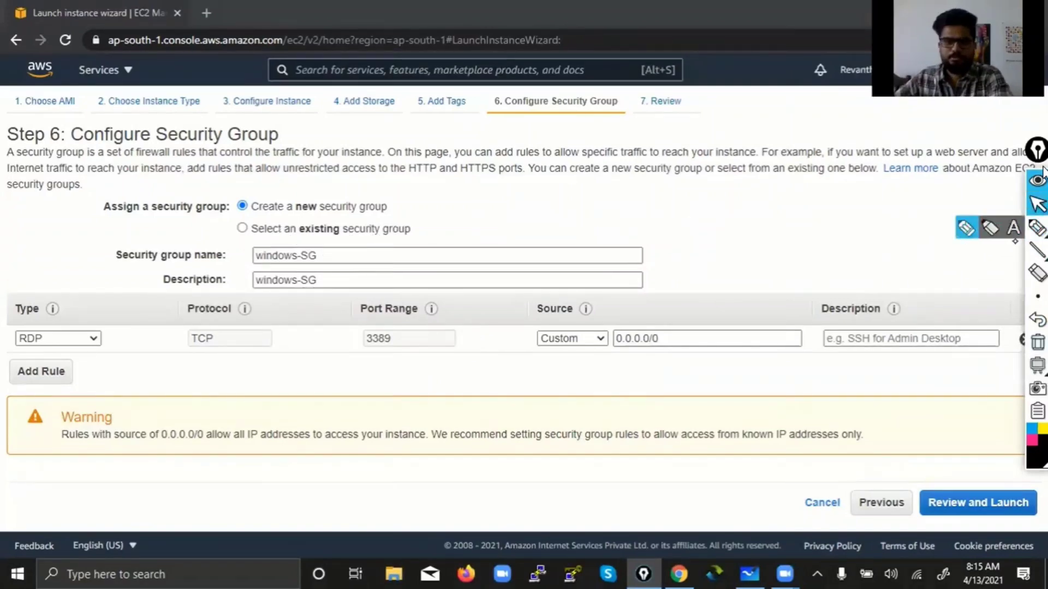
left_click(981, 505)
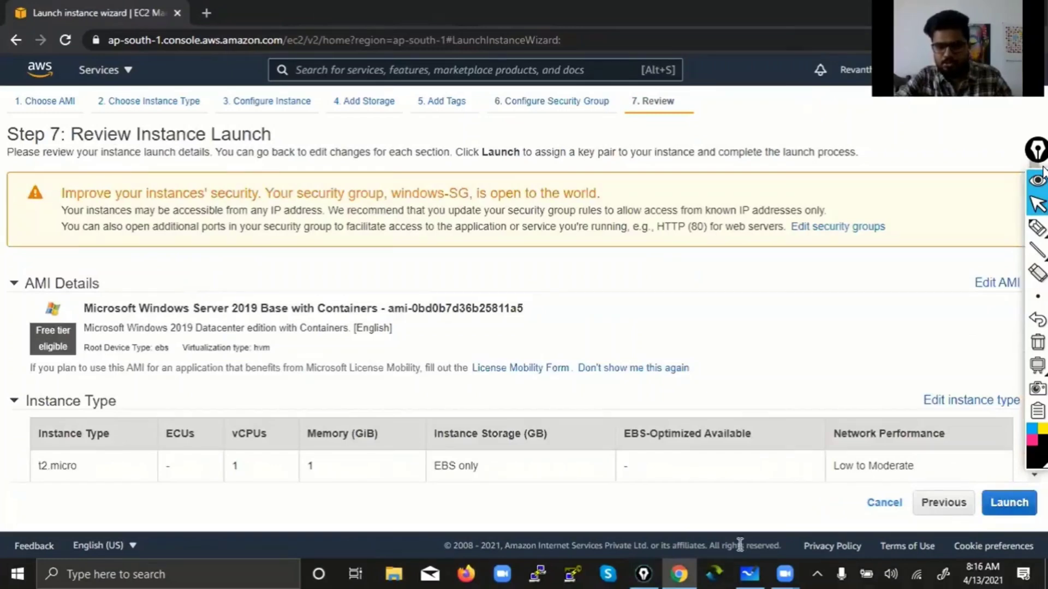
Step: Switch to Microsoft Whiteboard, complete the row 6 entry as "RDP: 3389", and underline it with the annotation pen
left_click(749, 574)
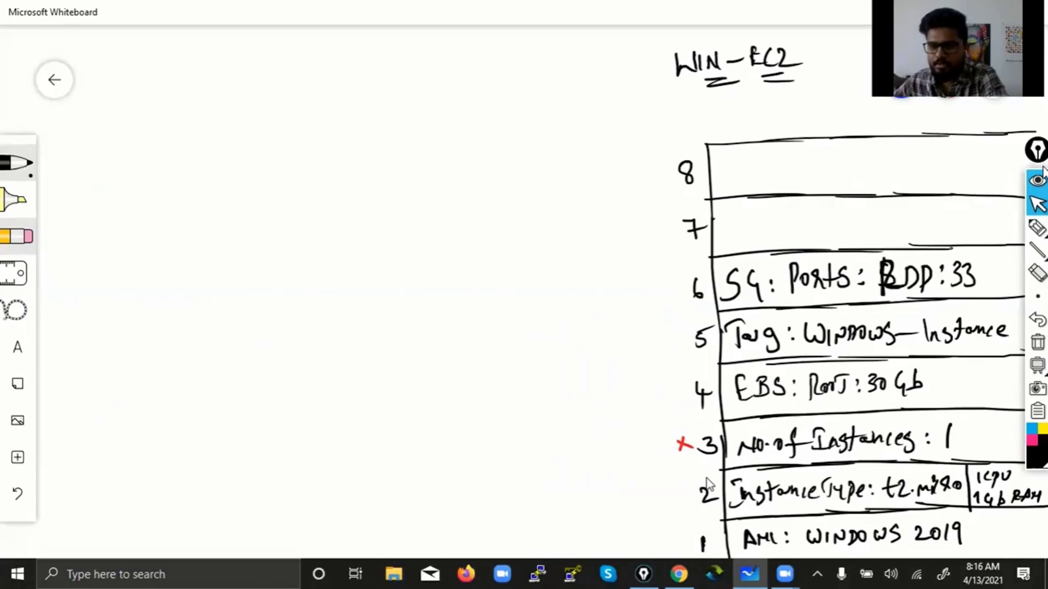
left_click(1036, 227)
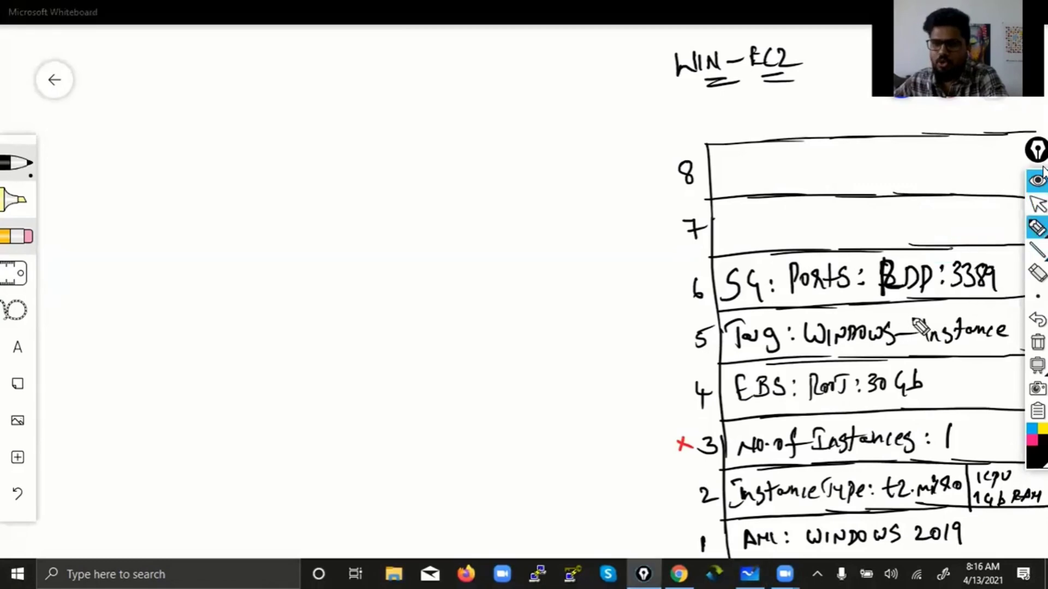
mouse_move(893, 300)
left_mouse_down()
mouse_move(989, 298)
mouse_move(975, 294)
left_mouse_up()
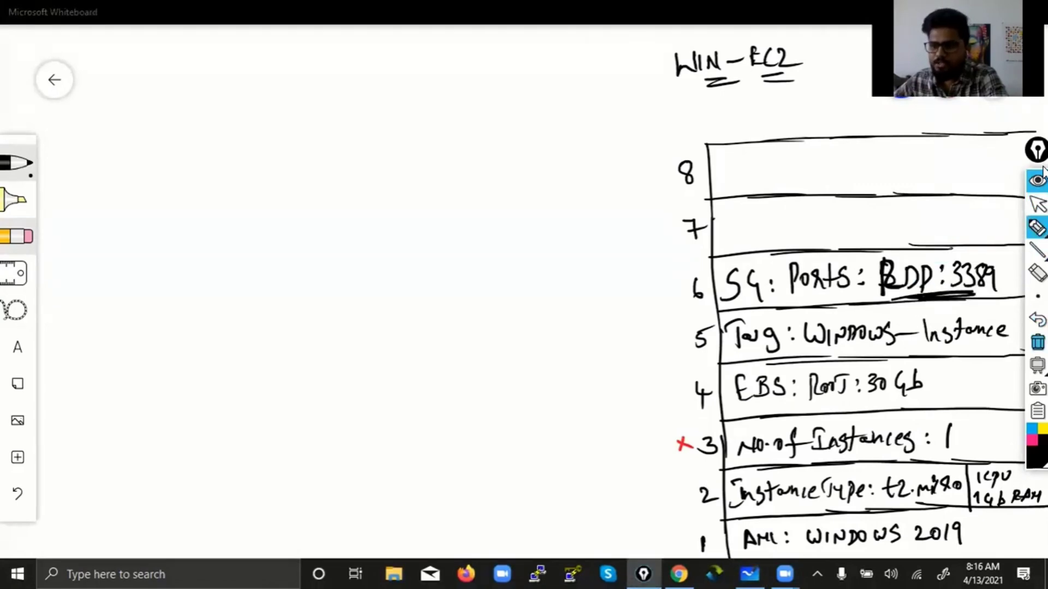
Step: Circle "RDP: 3389" in pink, link it to a circled, underlined word "WINDOWS", and clear these annotations
left_click(1032, 440)
mouse_move(907, 300)
left_mouse_down()
mouse_move(1009, 272)
mouse_move(945, 310)
left_mouse_up()
mouse_move(901, 256)
left_mouse_down()
mouse_move(788, 227)
mouse_move(563, 273)
mouse_move(612, 287)
left_mouse_up()
mouse_move(362, 273)
left_mouse_down()
mouse_move(519, 234)
mouse_move(444, 229)
mouse_move(544, 273)
mouse_move(522, 275)
left_mouse_up()
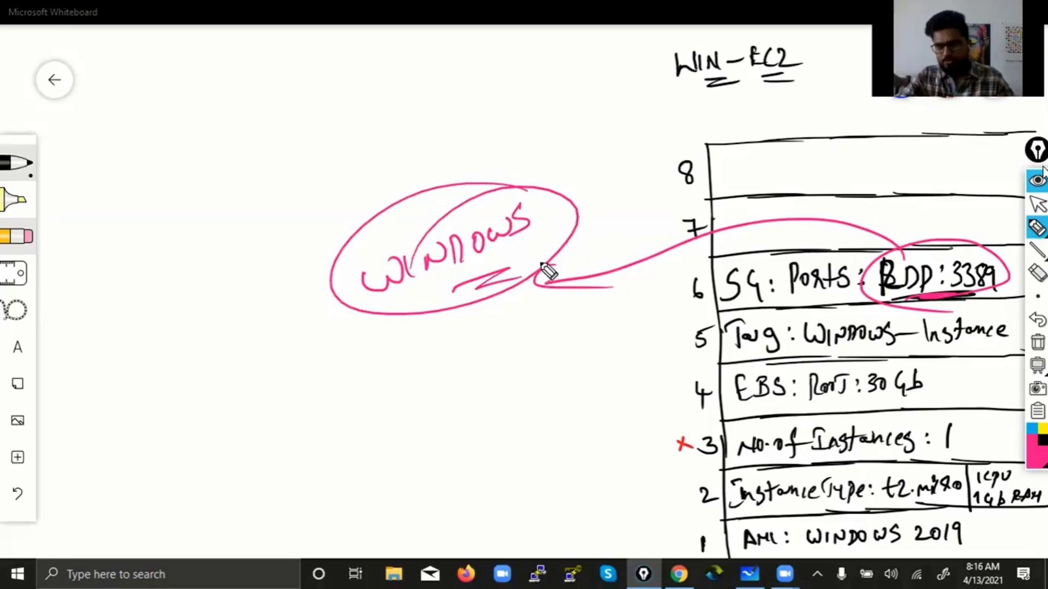
left_click(1038, 343)
left_click(1037, 203)
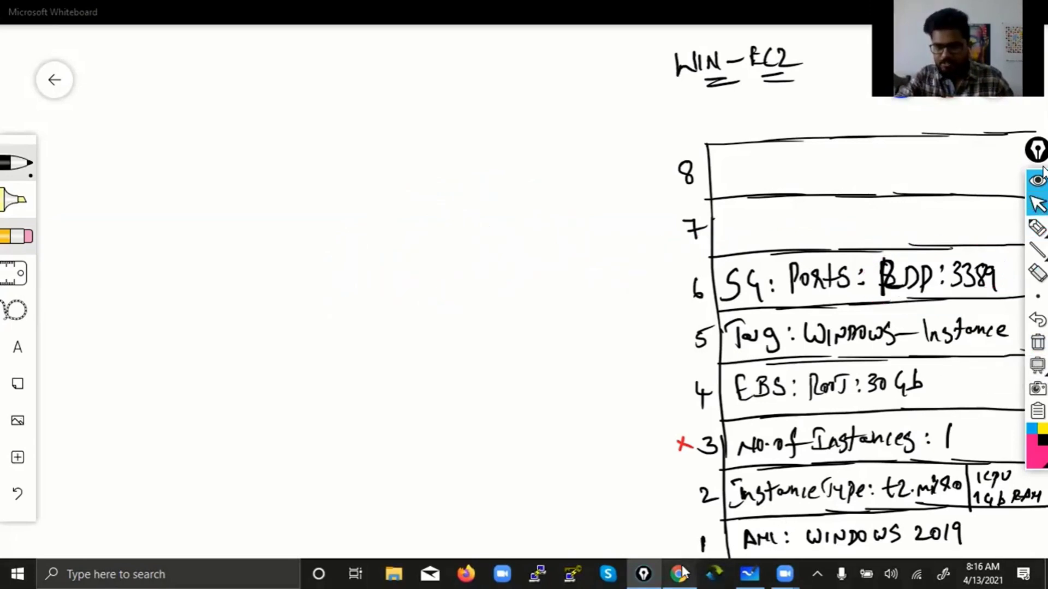
Step: Switch to Chrome, go back to the security group configuration, and circle the Port Range, Source, Description and Protocol columns in pink
left_click(679, 570)
left_click(938, 507)
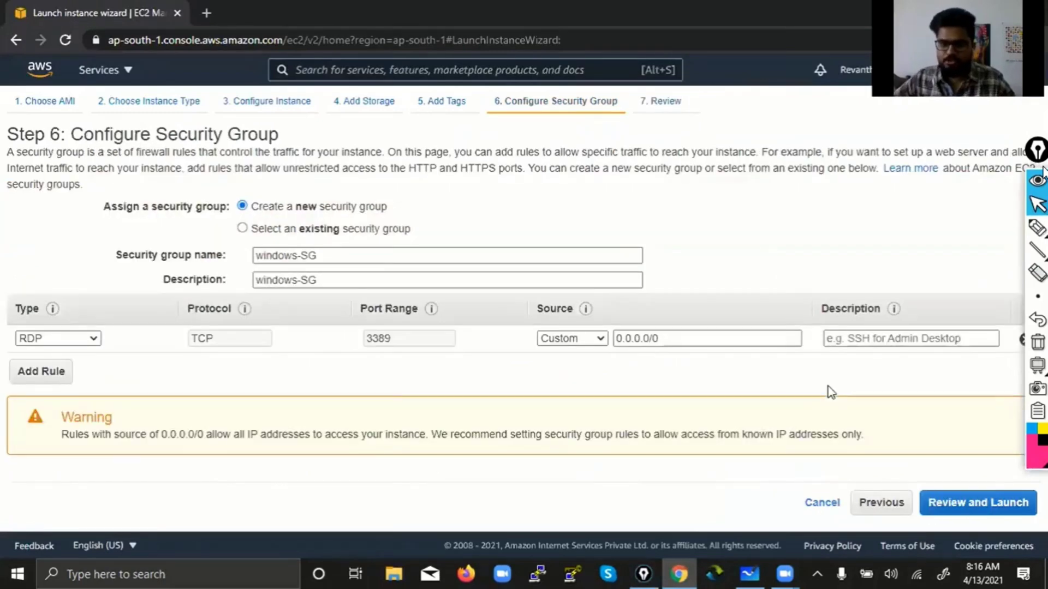
left_click(1037, 227)
left_click_drag(428, 284, 393, 366)
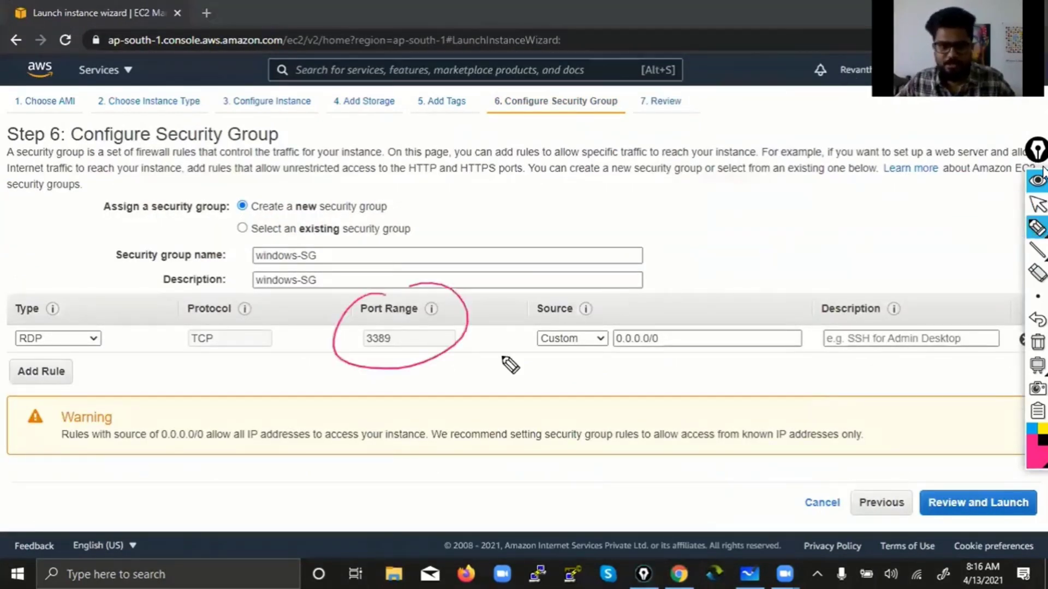
left_click_drag(611, 281, 579, 360)
left_click_drag(856, 351, 917, 300)
left_click_drag(733, 317, 728, 323)
mouse_move(522, 345)
left_mouse_down()
mouse_move(528, 358)
mouse_move(601, 354)
left_mouse_up()
mouse_move(466, 347)
left_mouse_down()
mouse_move(397, 364)
mouse_move(403, 353)
left_mouse_up()
mouse_move(195, 301)
left_mouse_down()
mouse_move(259, 336)
mouse_move(182, 338)
left_mouse_up()
mouse_move(199, 325)
left_mouse_down()
mouse_move(267, 313)
mouse_move(248, 310)
left_mouse_up()
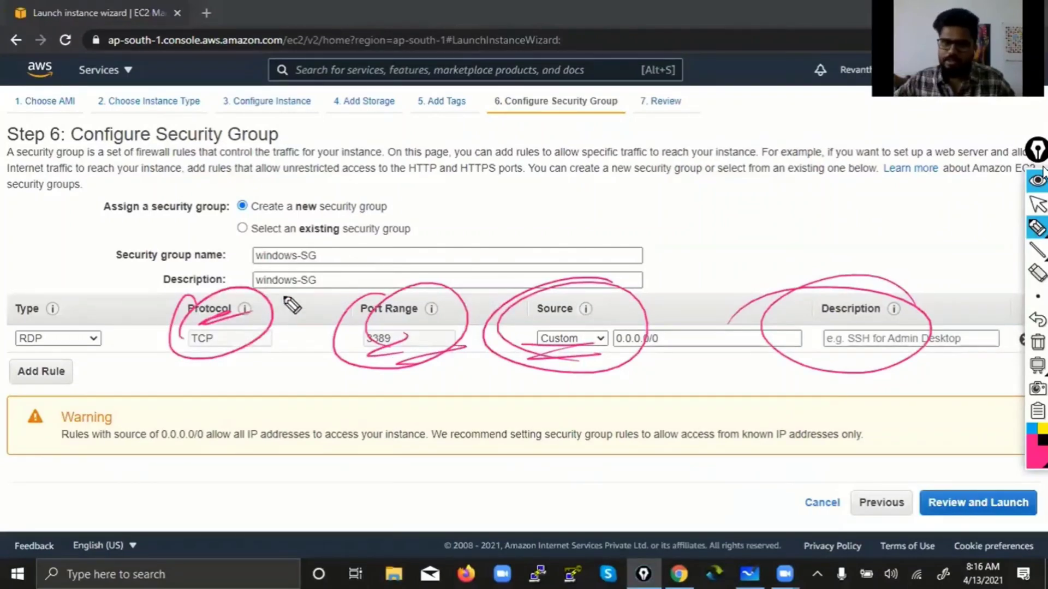
Step: Write a circled, underlined "VPC" above the rules table and underline the protocol, source and description fields
mouse_move(695, 221)
left_mouse_down()
mouse_move(720, 215)
mouse_move(727, 256)
left_mouse_up()
left_click_drag(732, 221, 756, 229)
mouse_move(775, 202)
left_mouse_down()
mouse_move(715, 254)
mouse_move(748, 248)
left_mouse_up()
left_click_drag(217, 374, 293, 339)
left_click_drag(527, 349, 601, 337)
mouse_move(696, 356)
left_mouse_down()
mouse_move(799, 340)
mouse_move(906, 341)
left_mouse_up()
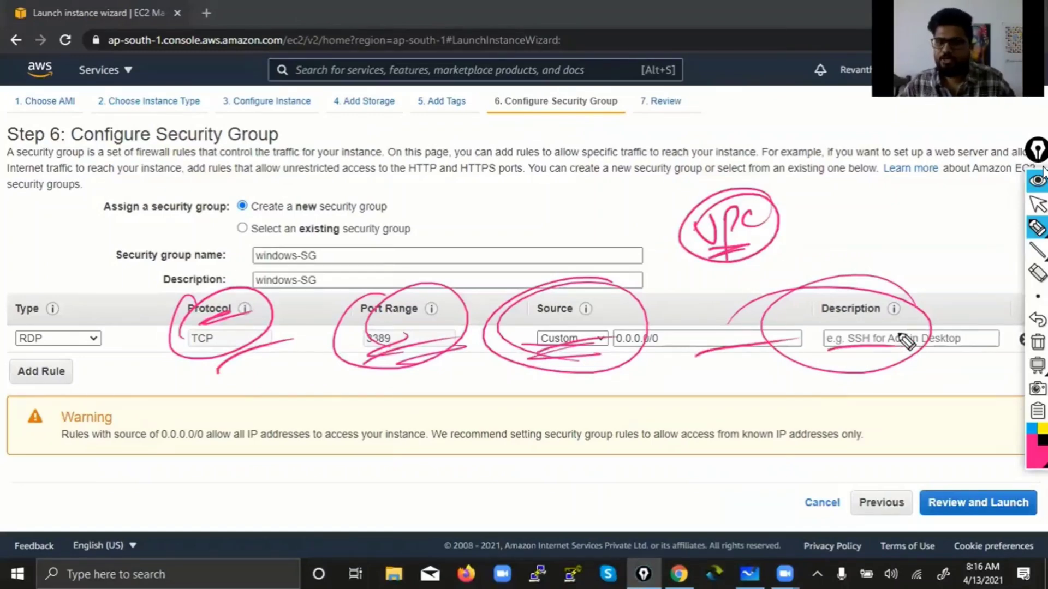
Step: Clear the annotations, return to the instance launch review, and look over its AMI, instance type and security group details
left_click(1037, 342)
left_click(1037, 203)
left_click(952, 504)
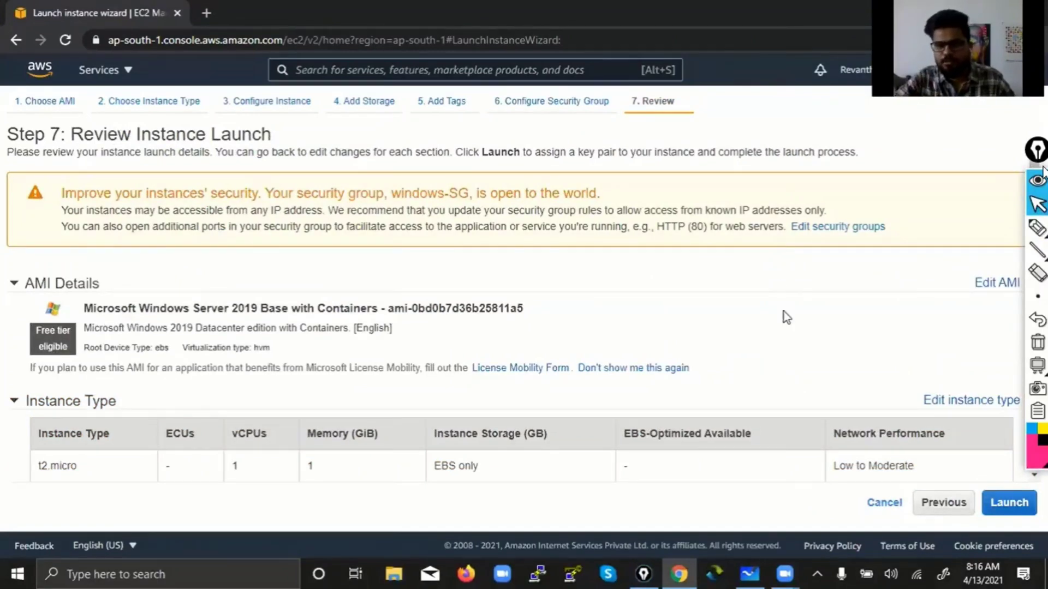
scroll(784, 312, "down", 5)
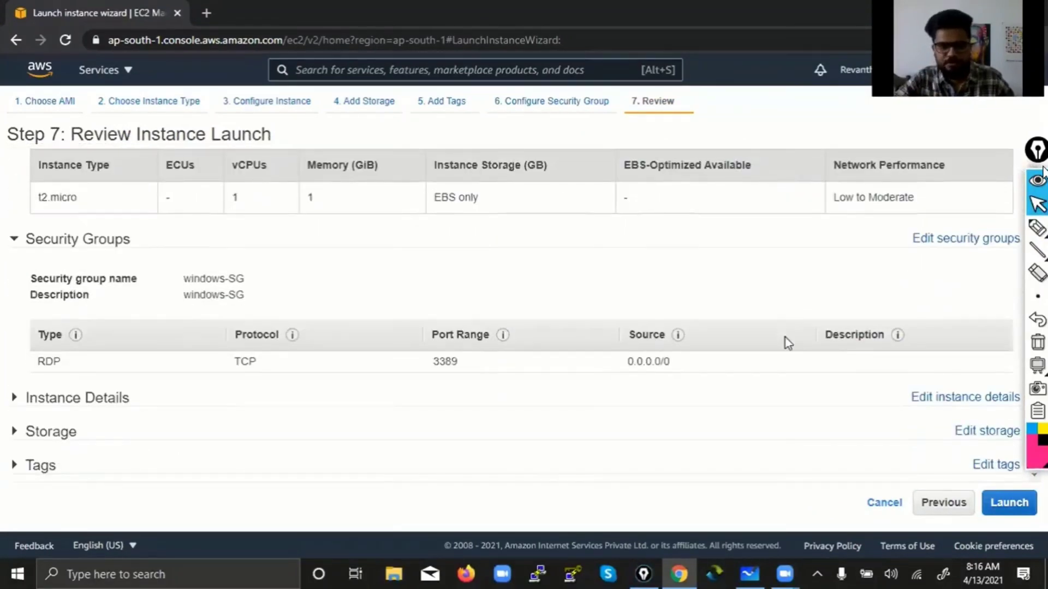
scroll(784, 337, "up", 5)
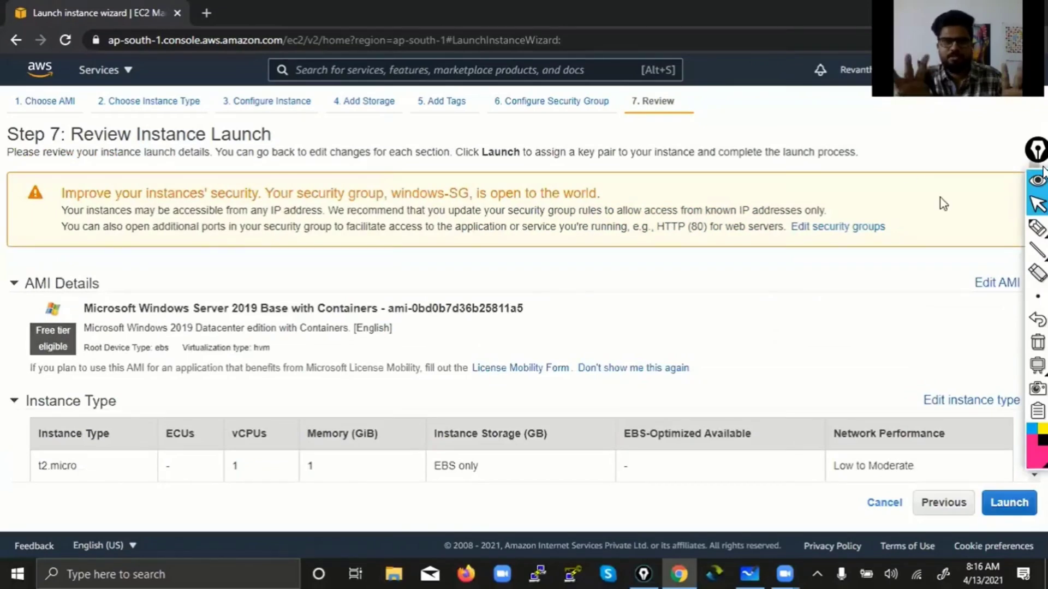
Step: Underline wizard steps 1 to 6 and draw an arrow from them to a circled step 7, Review
key("ctrl+shift+2")
mouse_move(3, 116)
left_mouse_down()
mouse_move(339, 117)
mouse_move(536, 133)
mouse_move(580, 85)
left_mouse_up()
mouse_move(588, 123)
left_mouse_down()
mouse_move(606, 138)
mouse_move(676, 122)
left_mouse_up()
mouse_move(676, 107)
left_mouse_down()
mouse_move(603, 116)
mouse_move(633, 130)
left_mouse_up()
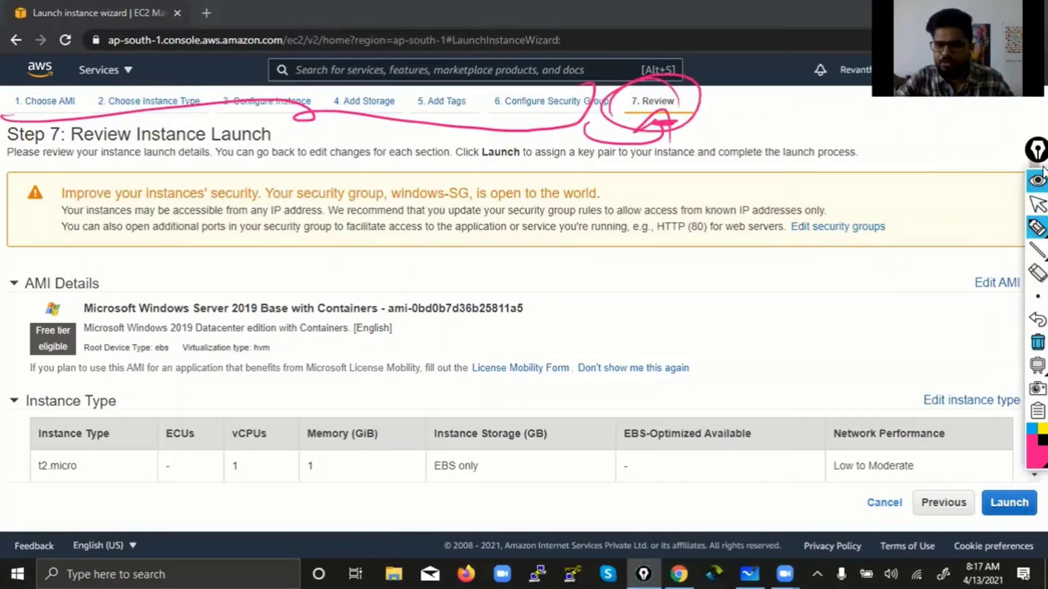
Step: Clear the annotations, restore the normal pointer, and start the launch to open the key pair selection
left_click(1037, 342)
mouse_move(1037, 296)
left_click(1037, 203)
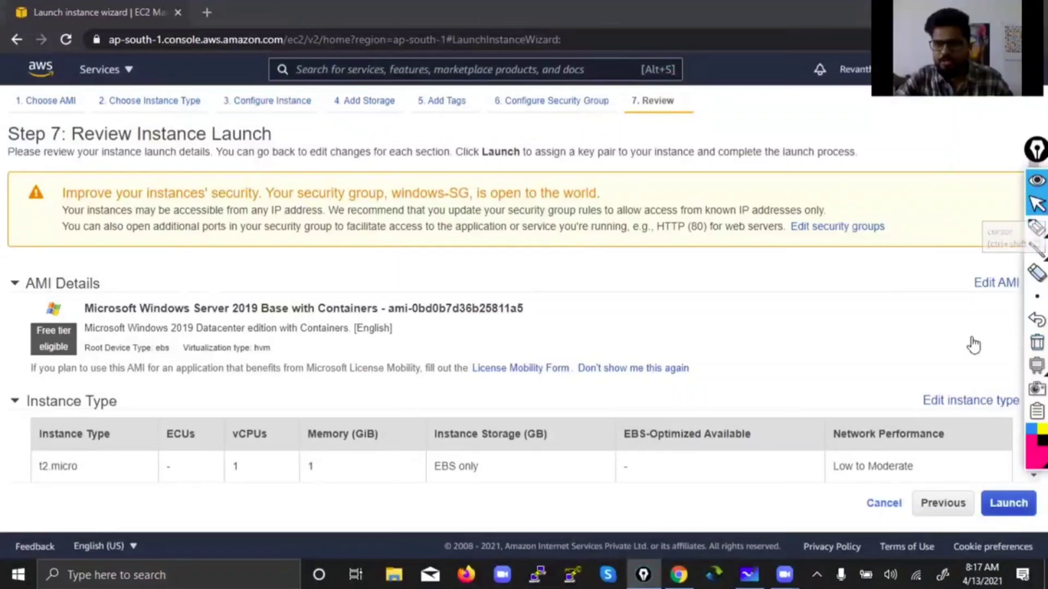
left_click(992, 511)
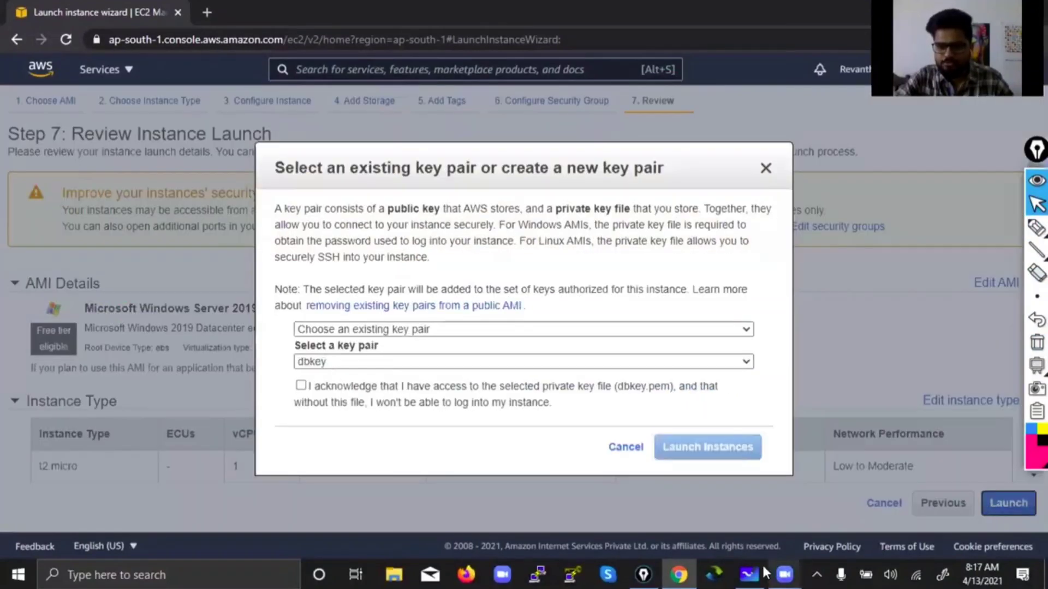
Step: Switch to Microsoft Whiteboard and draw an orange asterisk beside the empty row 8 of the WIN-EC2 list
left_click(749, 573)
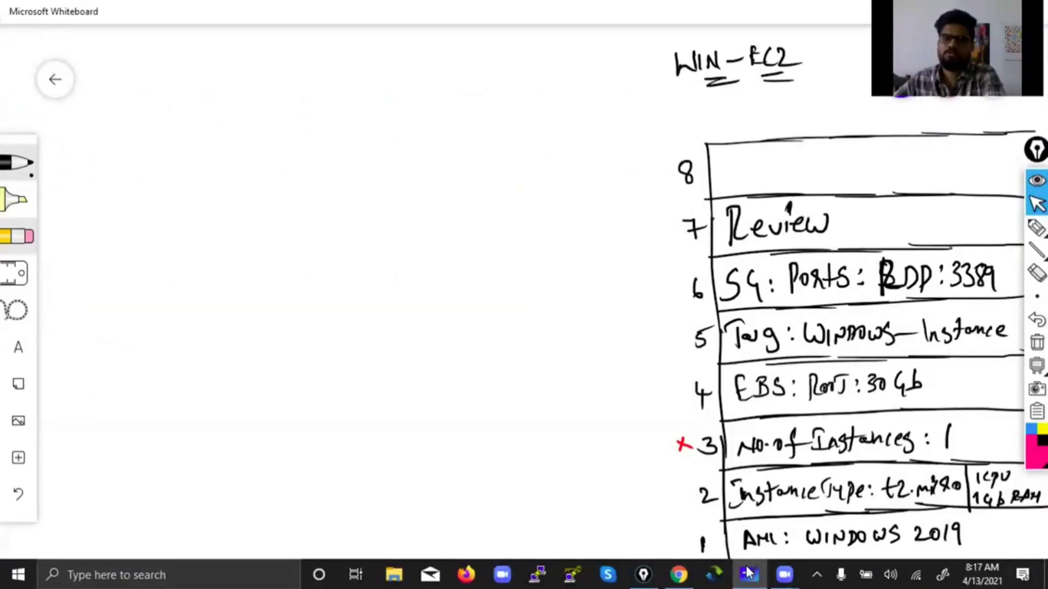
left_click(17, 163)
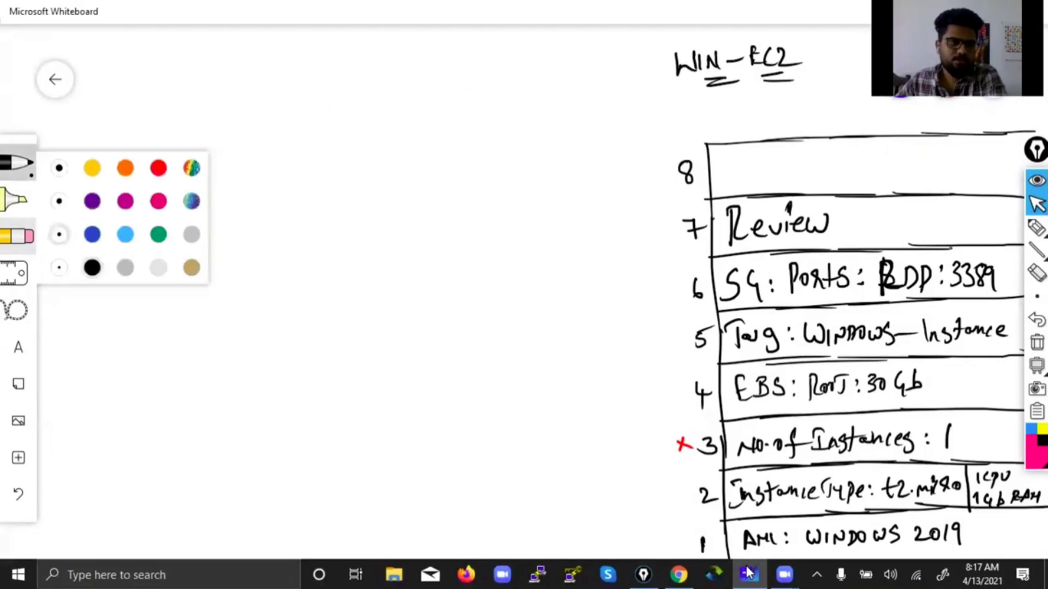
left_click(17, 163)
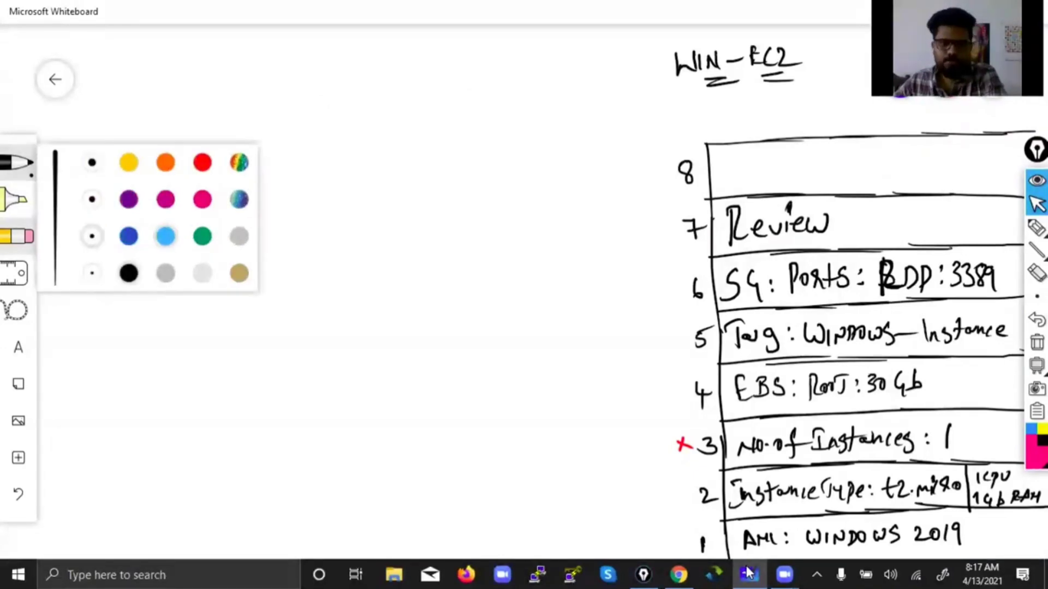
left_click(166, 162)
left_click_drag(652, 141, 670, 161)
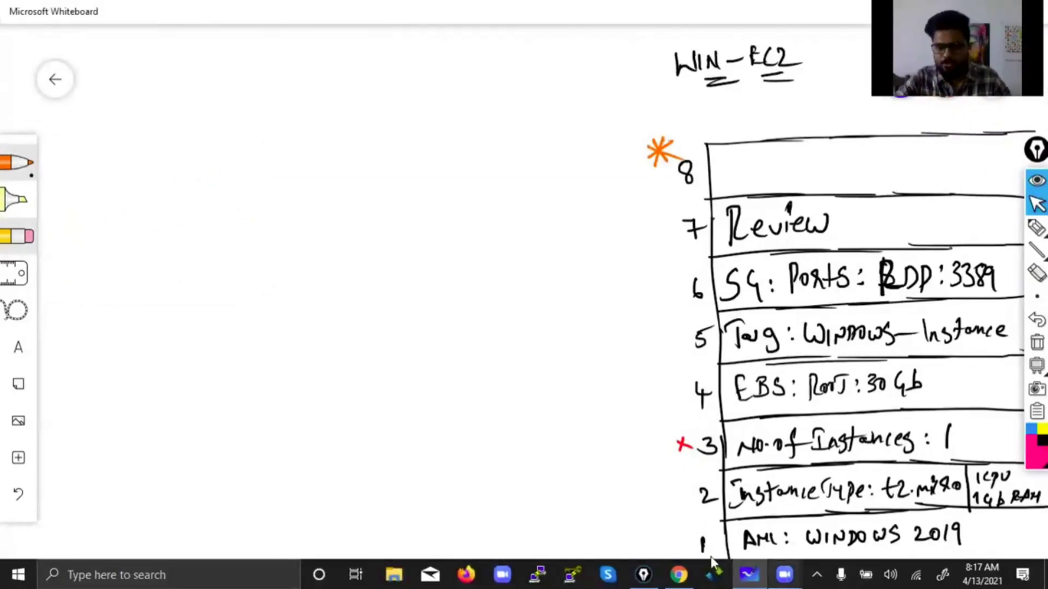
Step: Back in the browser, circle "key pair" with an arrow to a circled 2, and sketch a house with a lock and key
left_click(680, 574)
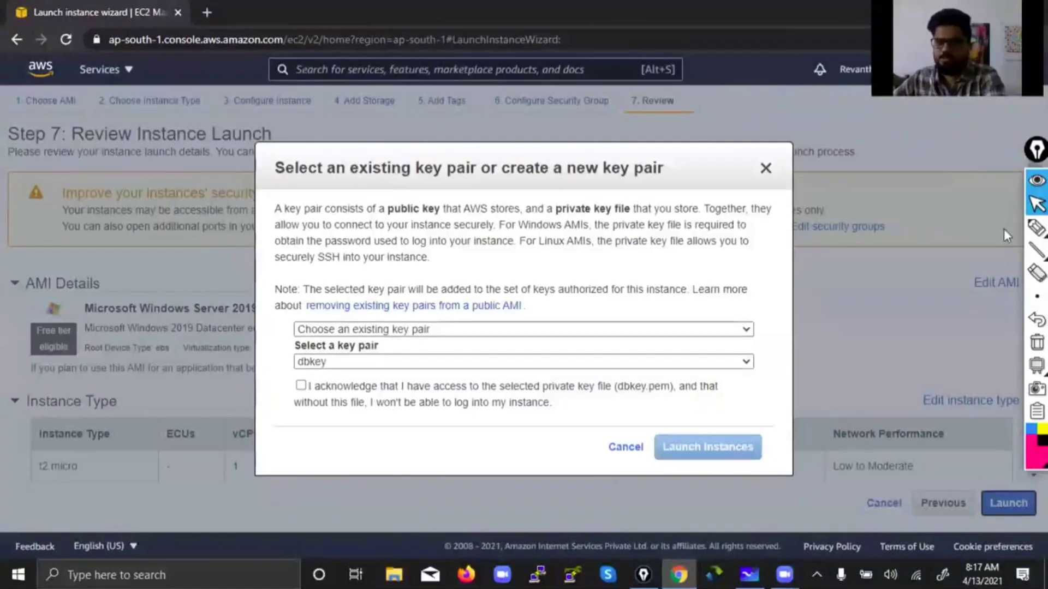
left_click(1036, 228)
mouse_move(662, 154)
left_mouse_down()
mouse_move(611, 154)
mouse_move(673, 192)
mouse_move(611, 178)
mouse_move(687, 184)
mouse_move(657, 186)
mouse_move(637, 159)
mouse_move(903, 159)
mouse_move(921, 145)
mouse_move(904, 189)
mouse_move(943, 180)
left_mouse_up()
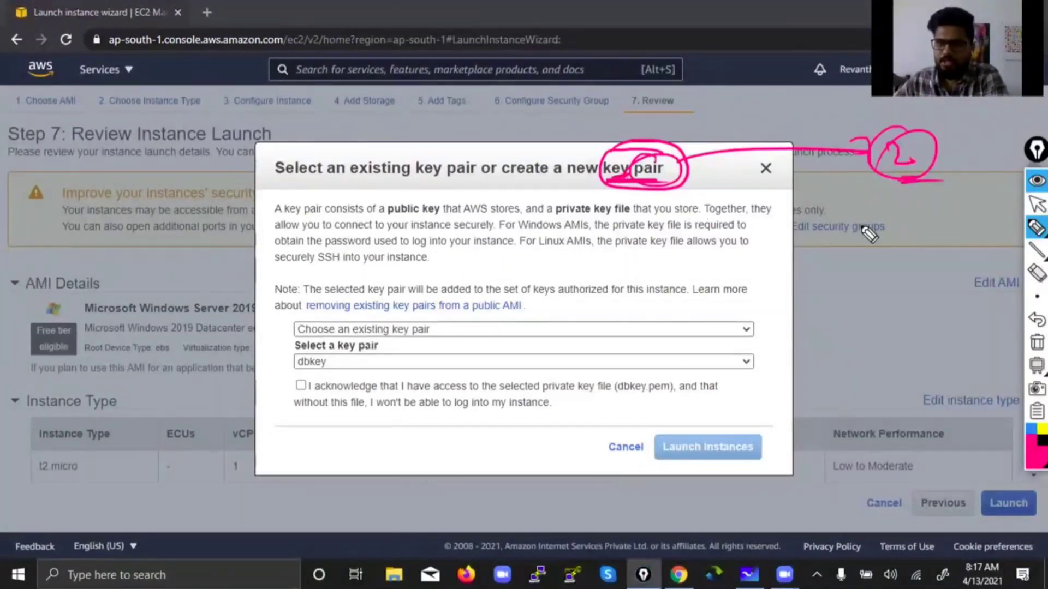
mouse_move(921, 221)
left_mouse_down()
mouse_move(939, 285)
mouse_move(967, 214)
mouse_move(918, 297)
mouse_move(982, 311)
left_mouse_up()
mouse_move(887, 244)
left_mouse_down()
mouse_move(891, 262)
mouse_move(903, 244)
mouse_move(847, 271)
mouse_move(902, 292)
mouse_move(849, 311)
mouse_move(861, 308)
mouse_move(834, 353)
mouse_move(875, 358)
mouse_move(843, 324)
mouse_move(879, 322)
mouse_move(838, 276)
left_mouse_up()
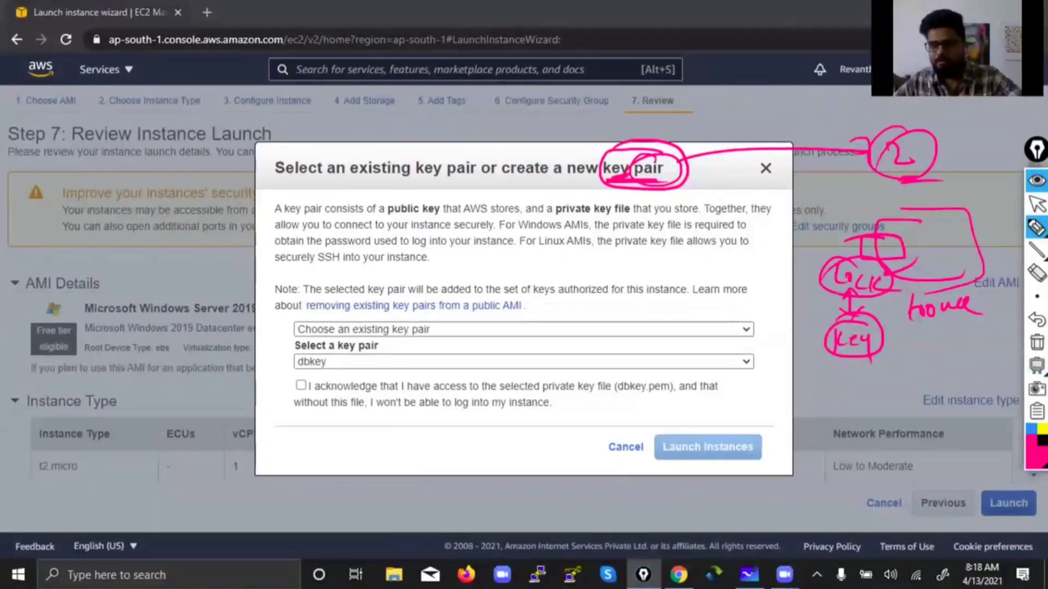
Step: In black ink, underline the lock and key, link the key to a circled "safe", and draw a line towards a circled "EC2"
left_click(1035, 456)
mouse_move(845, 295)
left_mouse_down()
mouse_move(895, 290)
mouse_move(829, 349)
mouse_move(856, 376)
mouse_move(876, 341)
mouse_move(865, 368)
mouse_move(927, 339)
mouse_move(919, 363)
mouse_move(935, 375)
mouse_move(974, 354)
mouse_move(990, 376)
mouse_move(955, 342)
mouse_move(954, 382)
mouse_move(960, 365)
left_mouse_up()
mouse_move(865, 367)
left_mouse_down()
mouse_move(822, 334)
mouse_move(832, 252)
mouse_move(927, 232)
mouse_move(944, 268)
left_mouse_up()
left_click_drag(927, 193, 979, 206)
left_click_drag(928, 173, 931, 170)
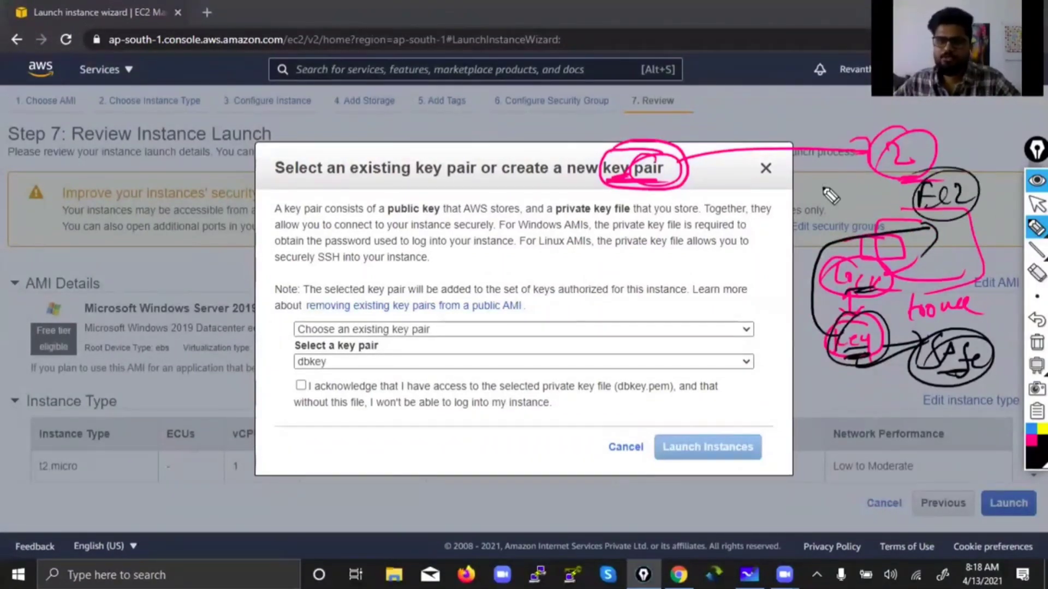
Step: Underline "key pair" in the dialog title and annotate the lock with "AWS" and the key with "option"
left_click_drag(607, 186, 655, 183)
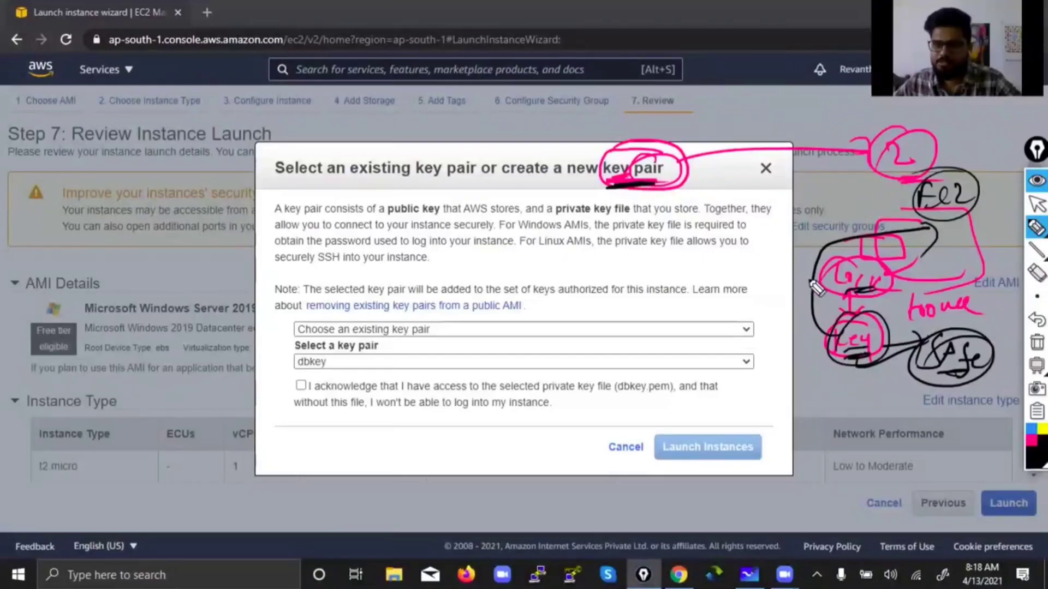
left_click_drag(790, 285, 842, 271)
left_click_drag(793, 356, 842, 345)
mouse_move(845, 267)
left_mouse_down()
mouse_move(873, 295)
mouse_move(816, 191)
mouse_move(841, 182)
mouse_move(891, 192)
left_mouse_up()
mouse_move(855, 351)
left_mouse_down()
mouse_move(853, 420)
mouse_move(873, 432)
mouse_move(887, 420)
mouse_move(950, 426)
left_mouse_up()
mouse_move(861, 389)
left_mouse_down()
mouse_move(881, 243)
mouse_move(895, 262)
mouse_move(888, 256)
mouse_move(931, 240)
mouse_move(985, 191)
mouse_move(930, 261)
left_mouse_up()
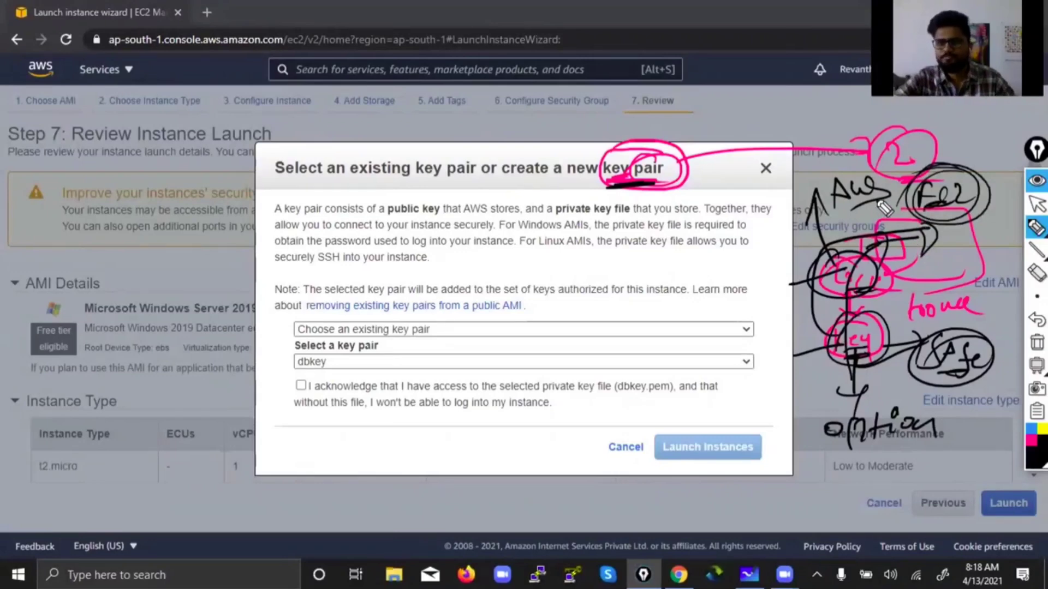
Step: Clear the annotations, choose to create a new key pair, and name it windowskey
left_click(1036, 342)
left_click(1037, 204)
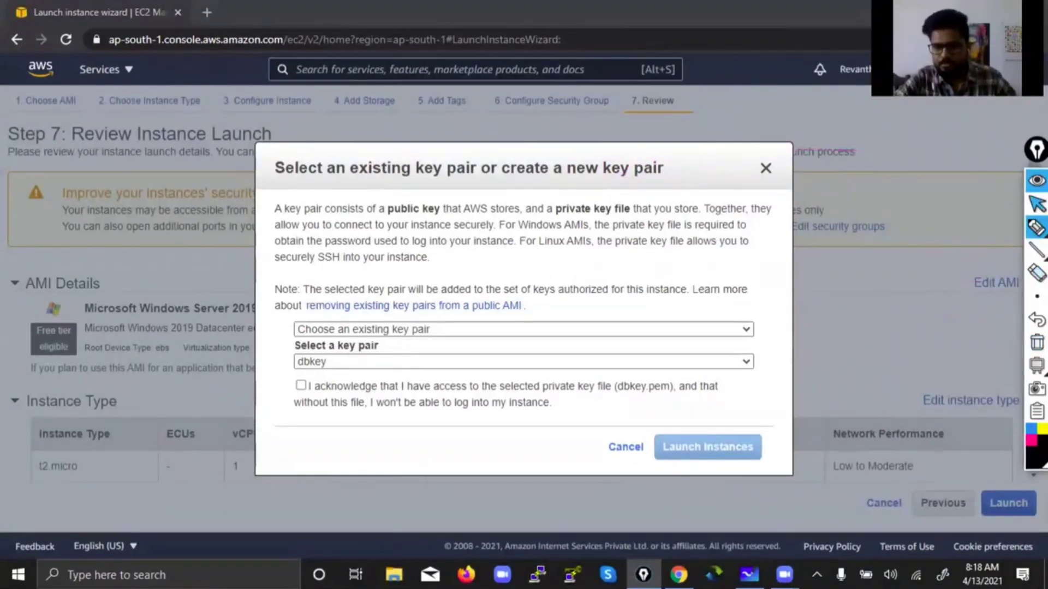
left_click(393, 330)
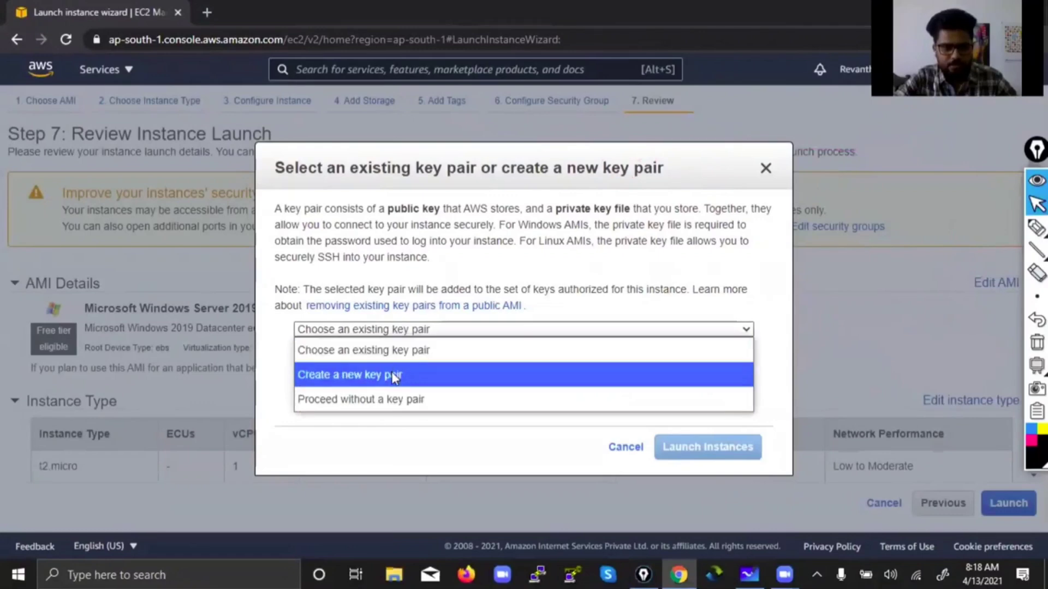
left_click(393, 376)
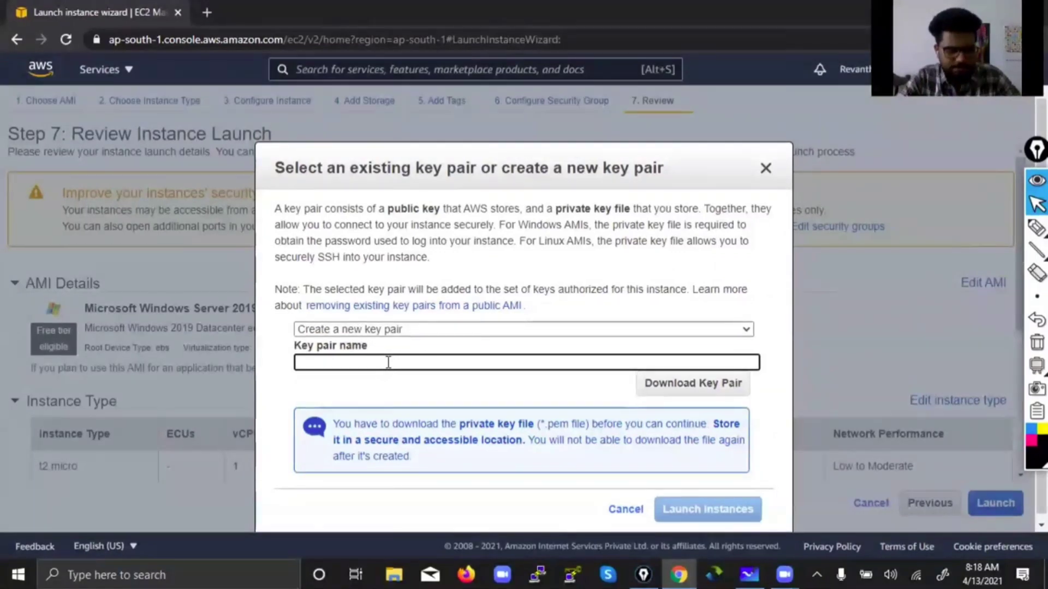
type("windows")
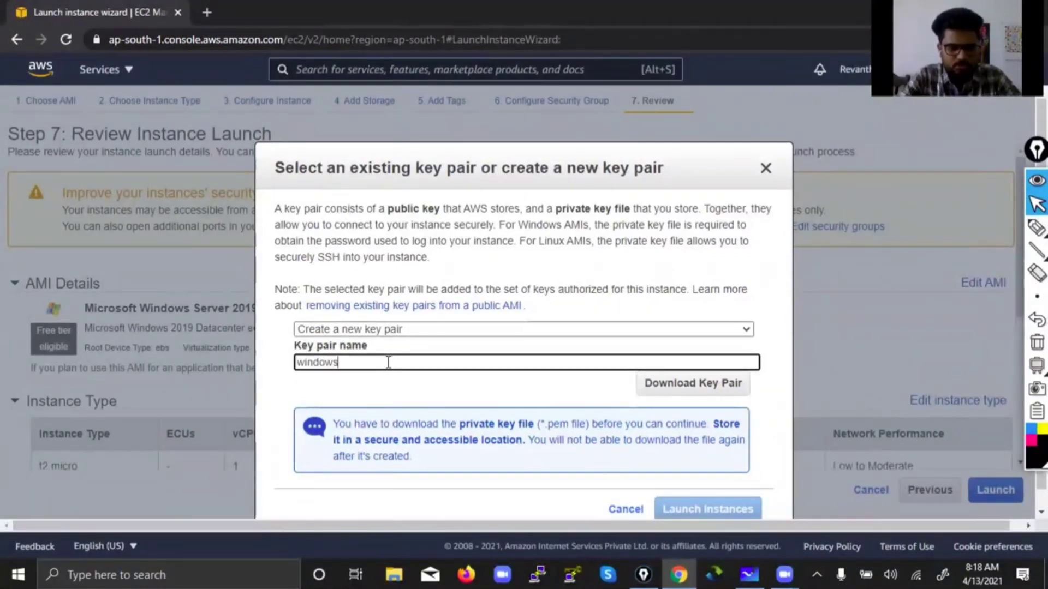
type("key")
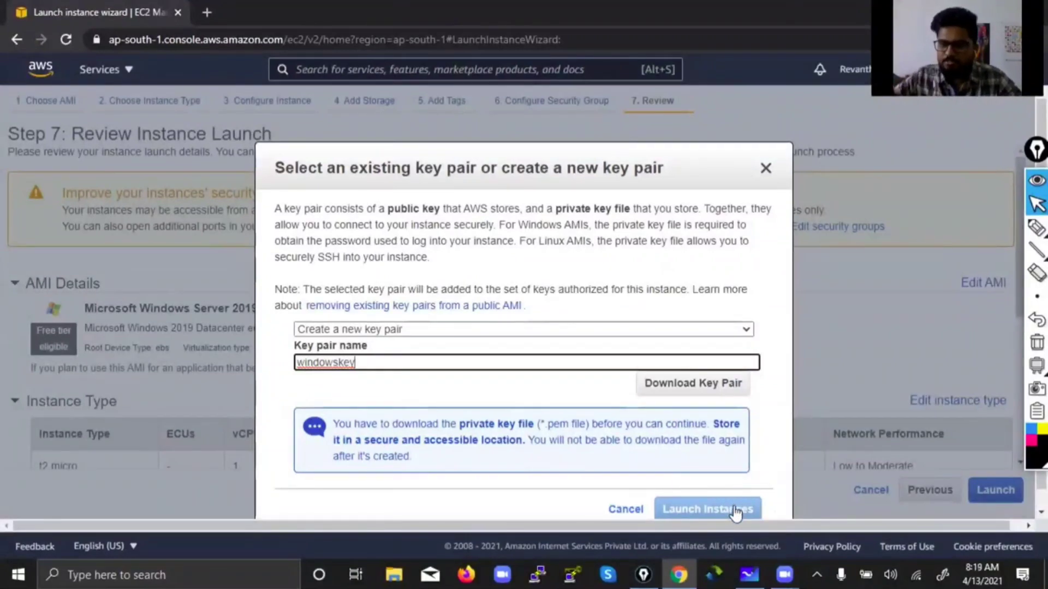
Step: Circle and underline Launch Instances, clear that markup, and circle and underline Download Key Pair instead
left_click(1037, 228)
mouse_move(688, 482)
left_mouse_down()
mouse_move(650, 523)
mouse_move(731, 519)
left_mouse_up()
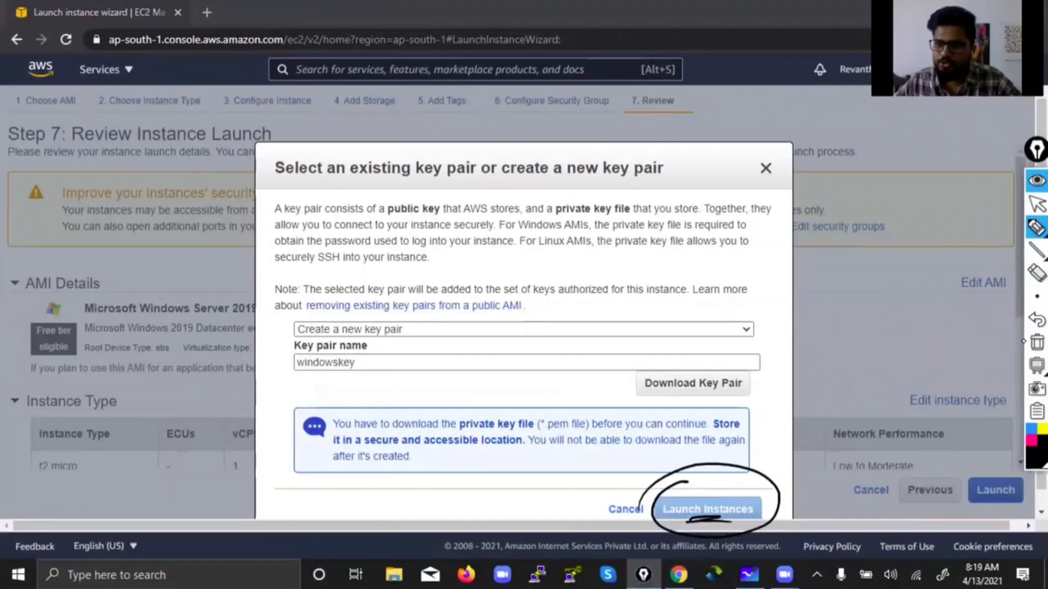
left_click(1036, 343)
mouse_move(706, 362)
left_mouse_down()
mouse_move(725, 346)
mouse_move(641, 364)
left_mouse_up()
left_click_drag(671, 388, 734, 386)
Step: Clear the annotations, restore the normal pointer, and download the windowskey key pair
left_click(1036, 343)
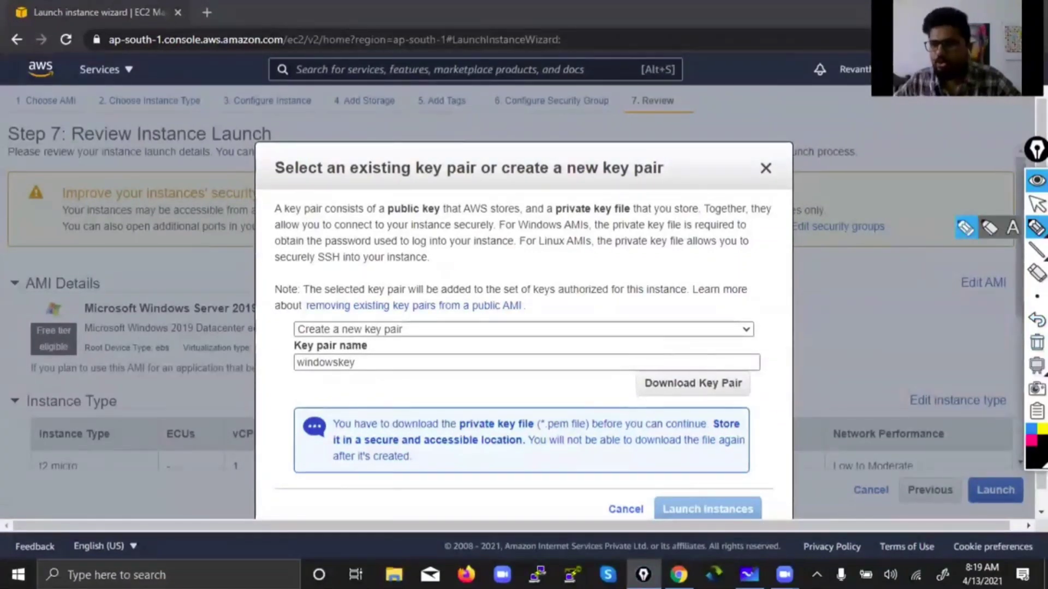
left_click(1036, 204)
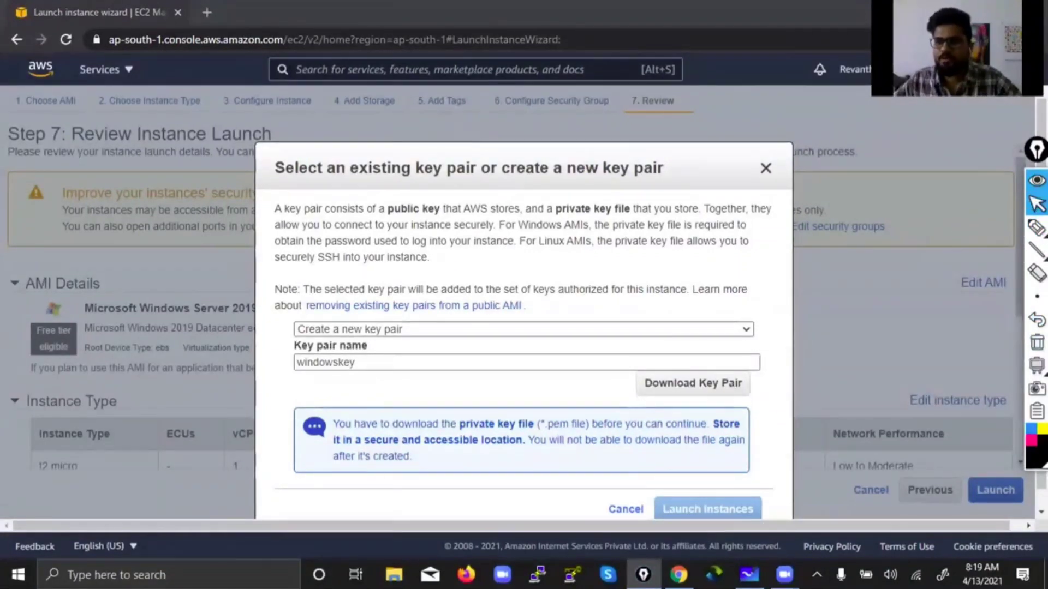
left_click(685, 393)
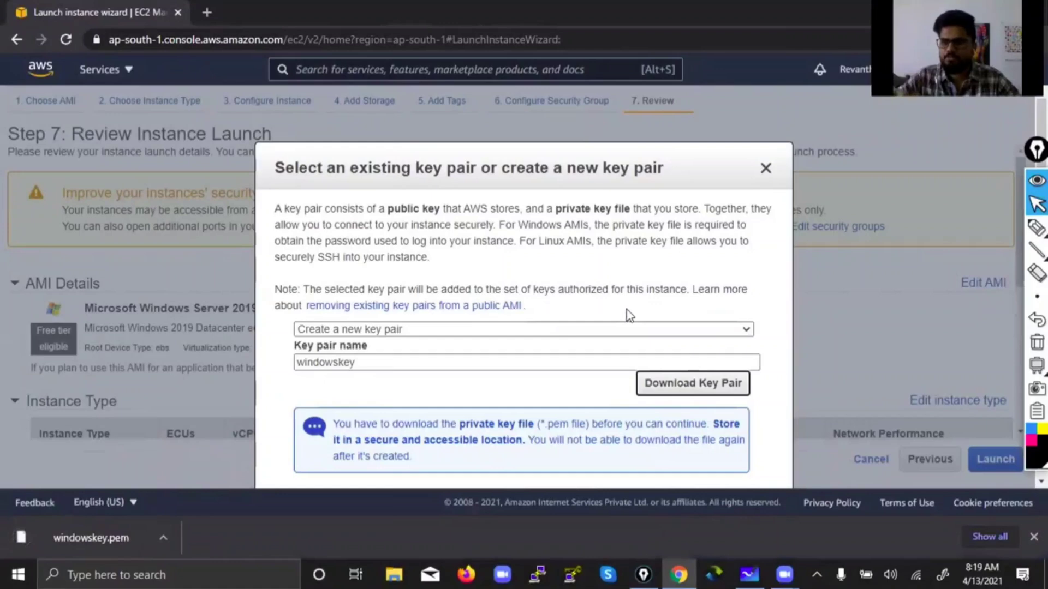
Step: In pink ink, circle ".pem" in the downloaded file's name and draw an arrow to an underlined note reading "Privacy enhanced mail"
left_click(1037, 228)
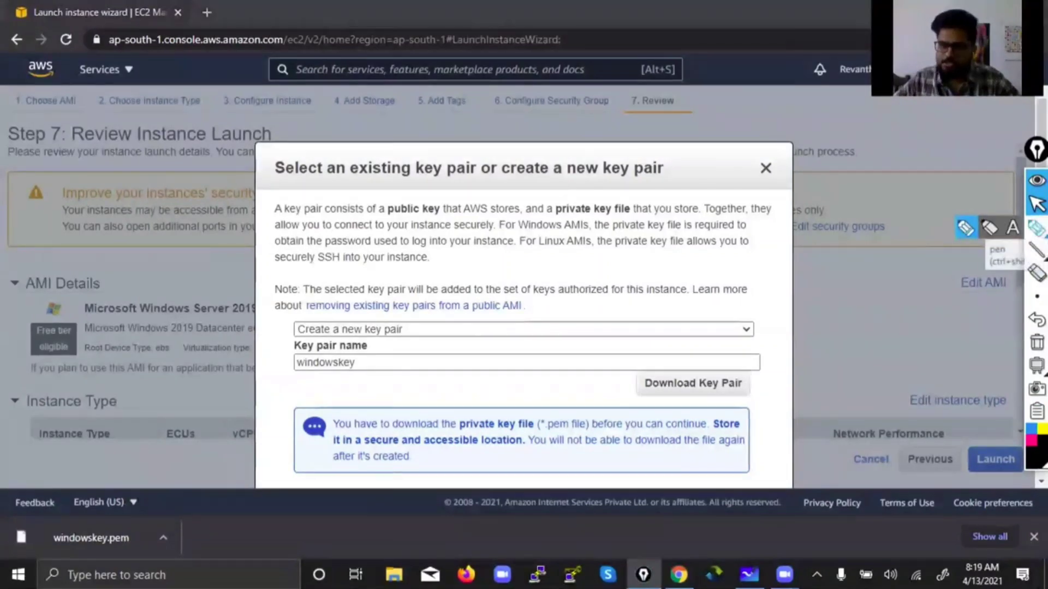
left_click(988, 228)
left_click(1027, 442)
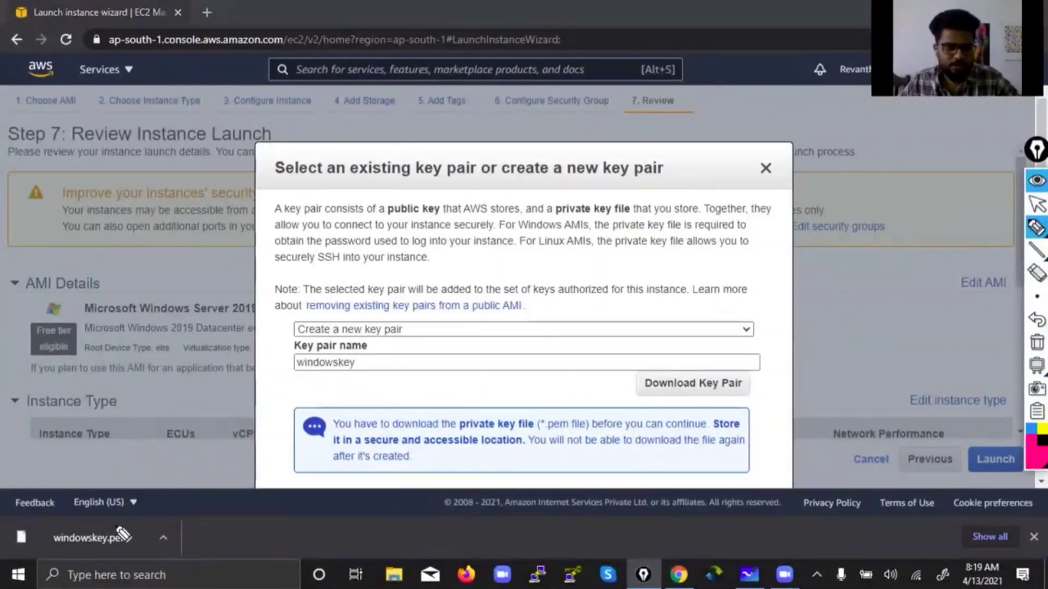
mouse_move(117, 524)
left_mouse_down()
mouse_move(112, 550)
mouse_move(284, 439)
mouse_move(375, 396)
mouse_move(344, 431)
left_mouse_up()
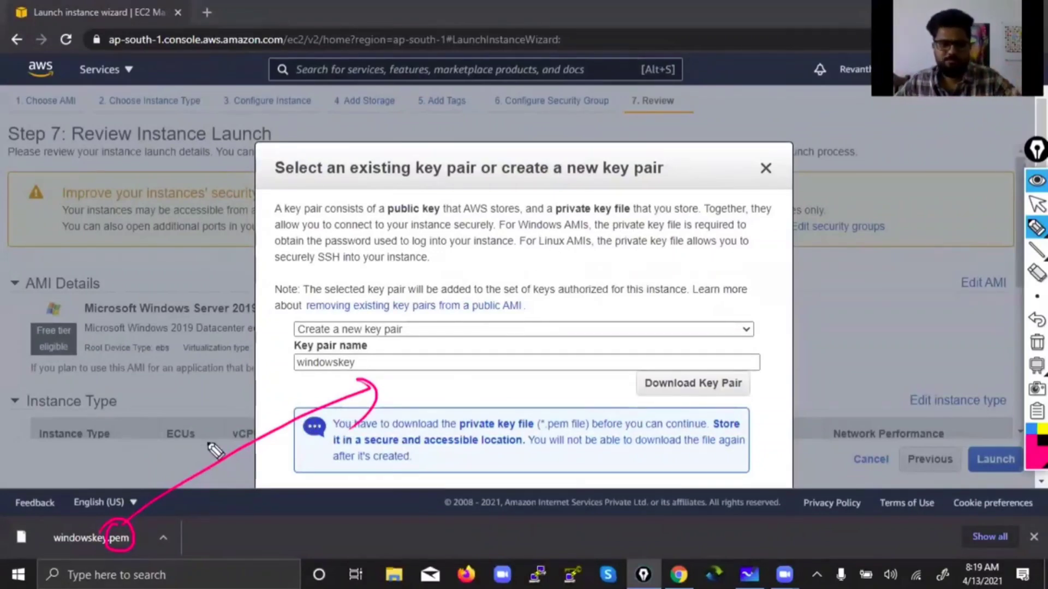
mouse_move(385, 369)
left_mouse_down()
mouse_move(387, 389)
mouse_move(473, 351)
mouse_move(529, 340)
mouse_move(541, 351)
mouse_move(562, 326)
left_mouse_up()
mouse_move(565, 290)
left_mouse_down()
mouse_move(604, 331)
mouse_move(707, 312)
left_mouse_up()
mouse_move(633, 364)
left_mouse_down()
mouse_move(661, 349)
mouse_move(709, 355)
mouse_move(736, 329)
mouse_move(725, 367)
left_mouse_up()
left_click_drag(580, 345, 614, 349)
left_click_drag(481, 396, 535, 386)
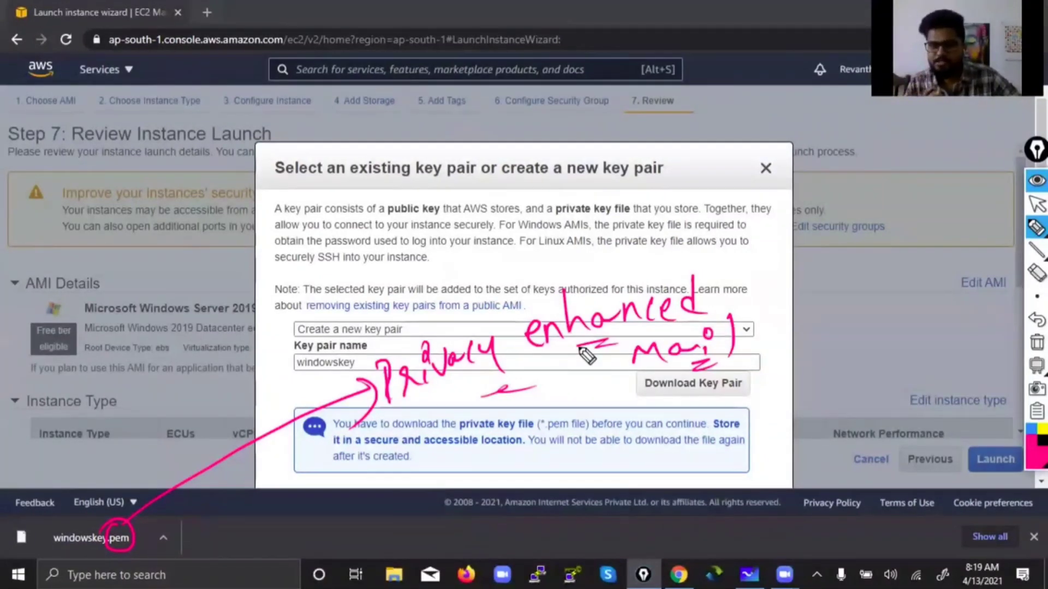
Step: Circle and underline "key pair" in the dialog title with an arrow, then clear the annotations and dismiss the downloads bar
mouse_move(628, 146)
left_mouse_down()
mouse_move(603, 175)
mouse_move(671, 174)
mouse_move(630, 191)
left_mouse_up()
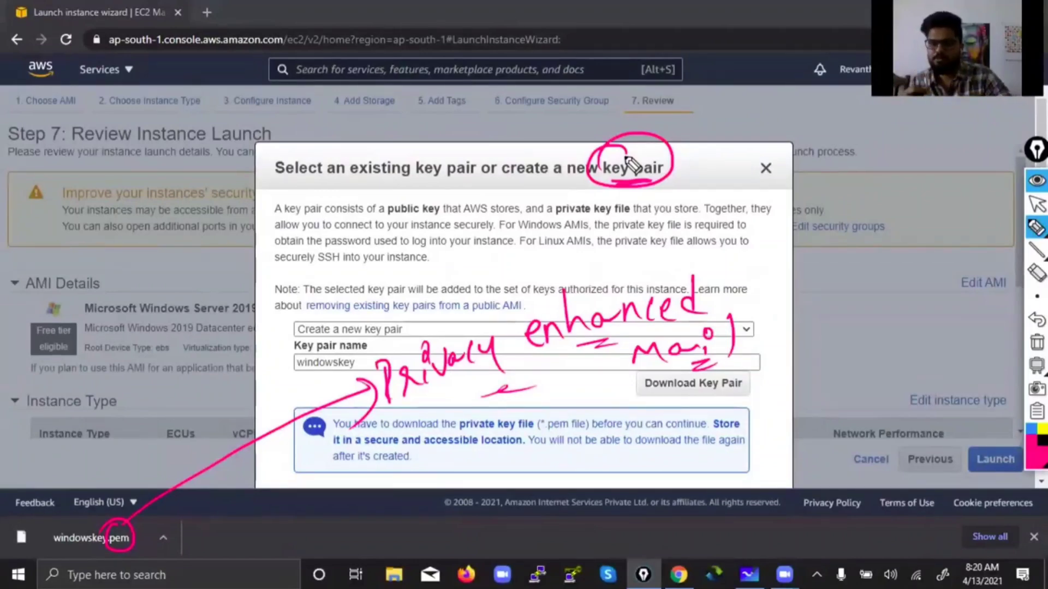
left_click_drag(627, 194, 742, 167)
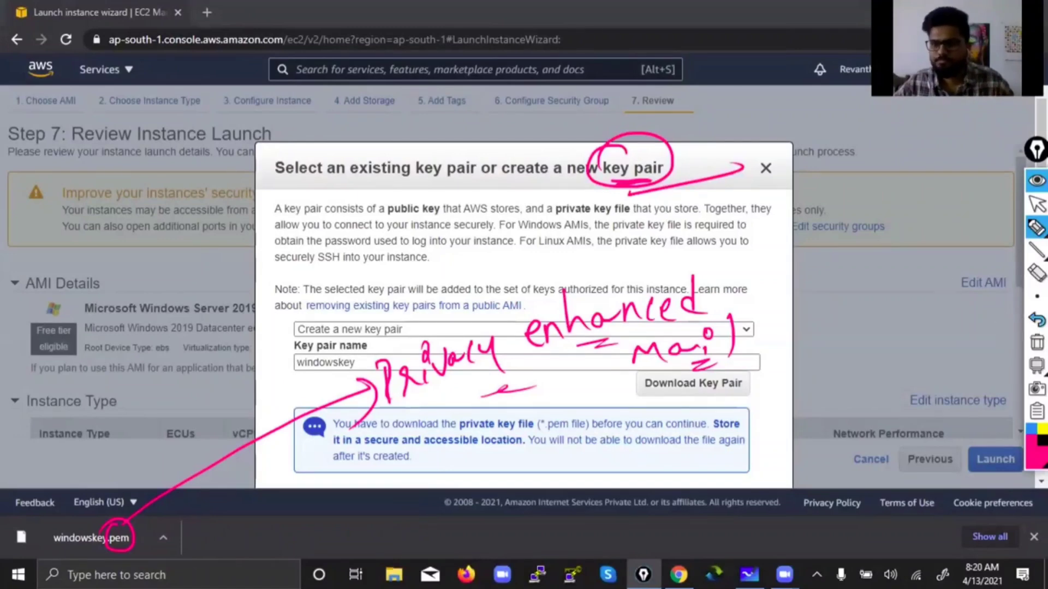
left_click(1036, 342)
left_click(1037, 203)
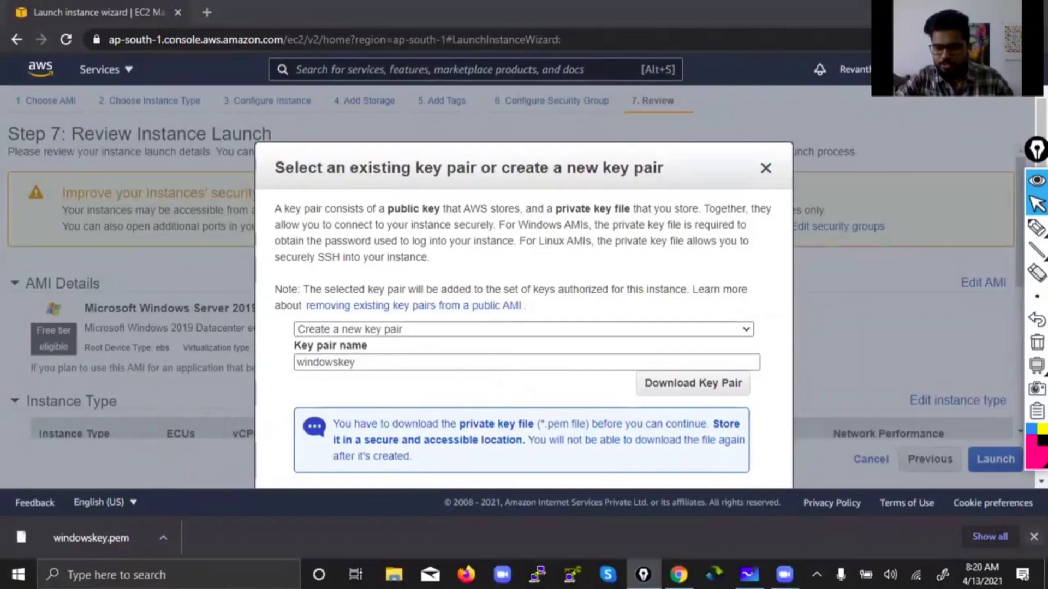
left_click(1033, 537)
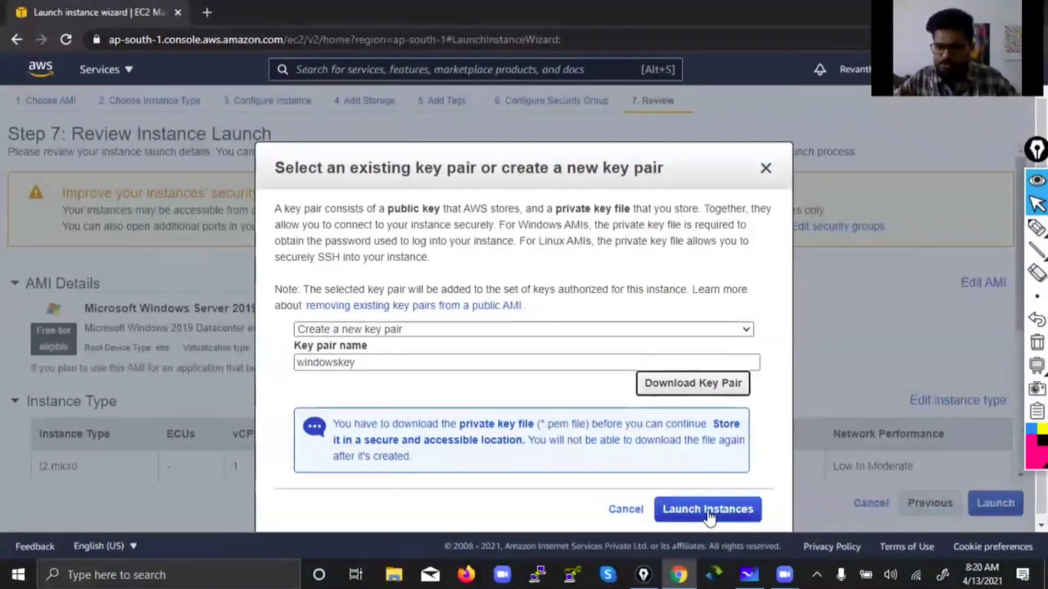
Step: Circle Download Key Pair and draw an arrow from it to an underlined Launch Instances
left_click(1037, 227)
left_click_drag(693, 355, 628, 393)
mouse_move(688, 418)
left_mouse_down()
mouse_move(691, 480)
mouse_move(703, 479)
mouse_move(710, 527)
mouse_move(791, 494)
left_mouse_up()
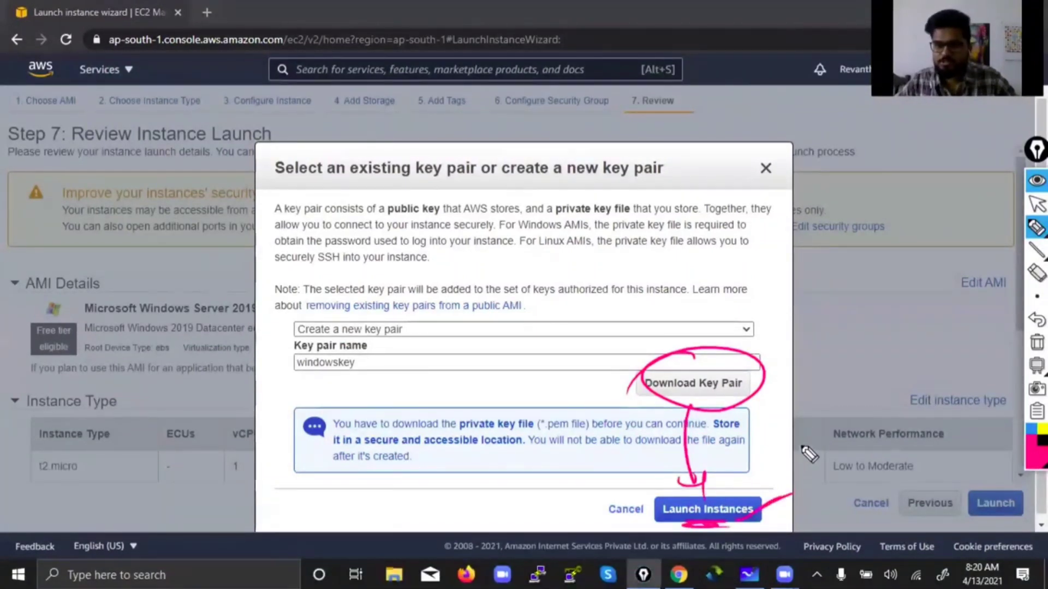
Step: Clear the markup, circle and underline Download Key Pair again, and make a small mark on Launch Instances
left_click(1037, 342)
mouse_move(690, 370)
left_mouse_down()
mouse_move(649, 399)
mouse_move(677, 404)
mouse_move(720, 372)
left_mouse_up()
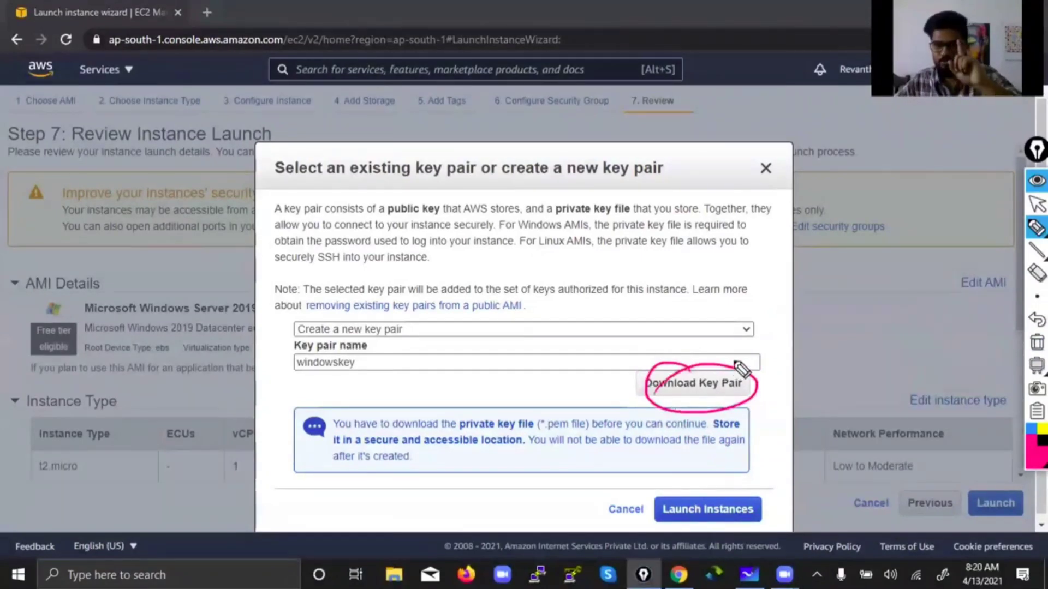
left_click_drag(712, 416, 770, 382)
left_click_drag(712, 404, 761, 390)
left_click_drag(715, 517, 739, 505)
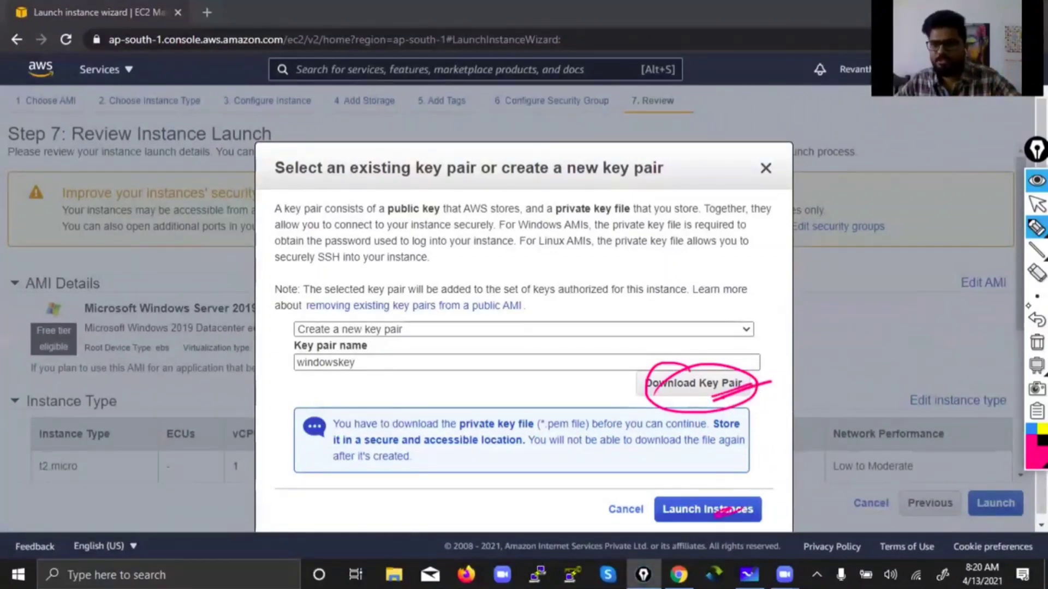
Step: Replace the markup with a circled, repeatedly underlined Download Key Pair and a circled note reading "1 time" beside it
left_click(1037, 342)
mouse_move(704, 367)
left_mouse_down()
mouse_move(682, 417)
mouse_move(729, 394)
left_mouse_up()
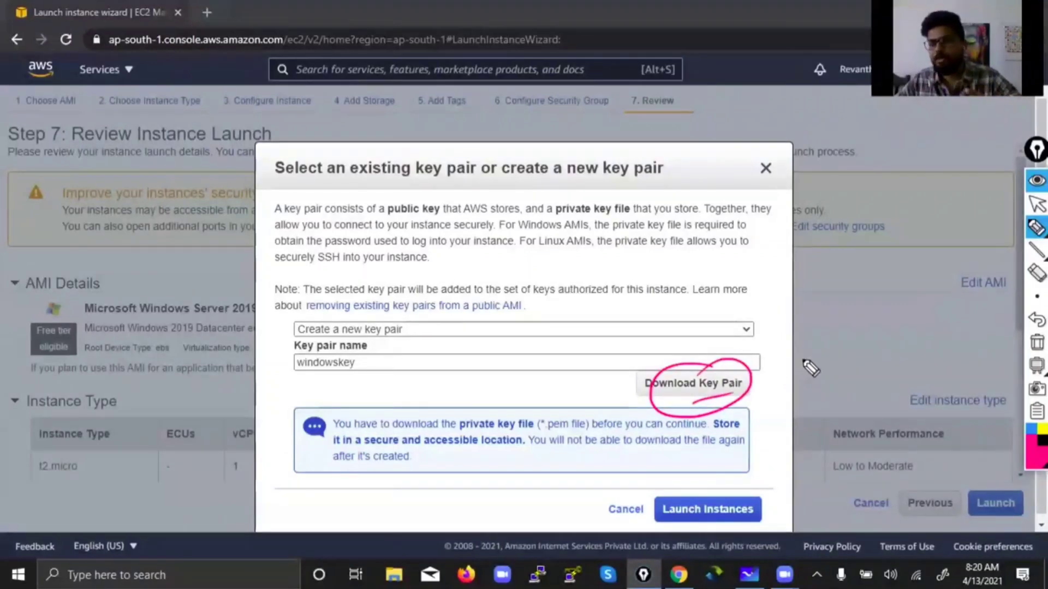
left_click_drag(694, 404, 737, 392)
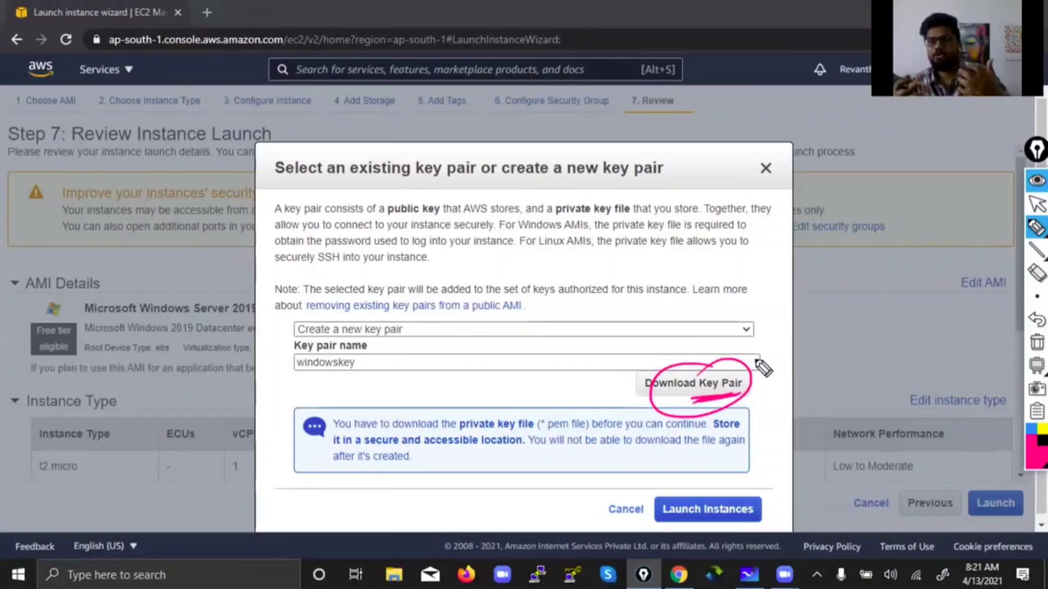
left_click_drag(685, 404, 737, 394)
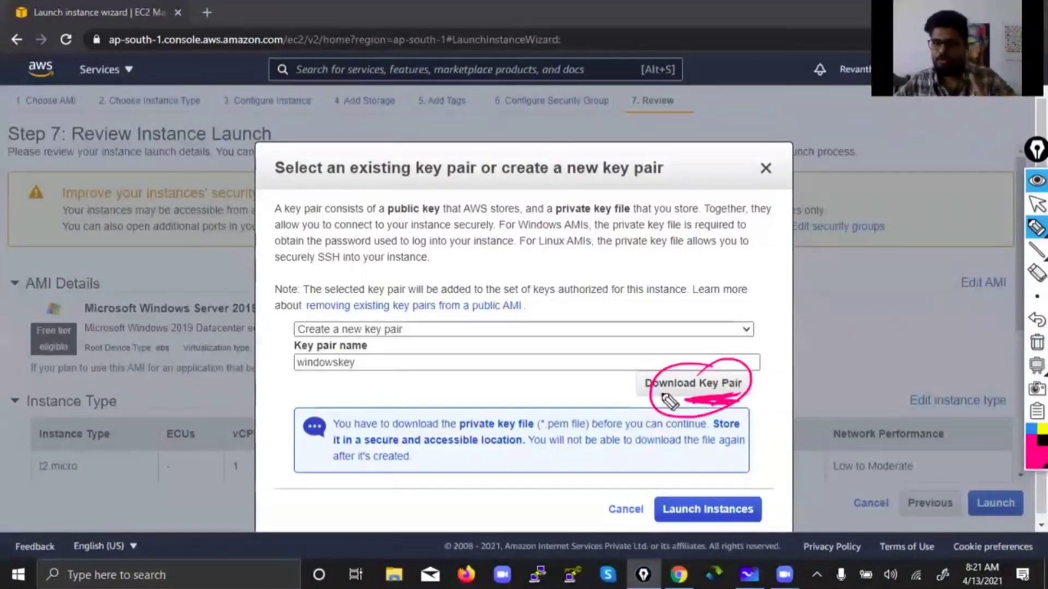
mouse_move(575, 393)
left_mouse_down()
mouse_move(572, 363)
mouse_move(631, 351)
mouse_move(597, 392)
left_mouse_up()
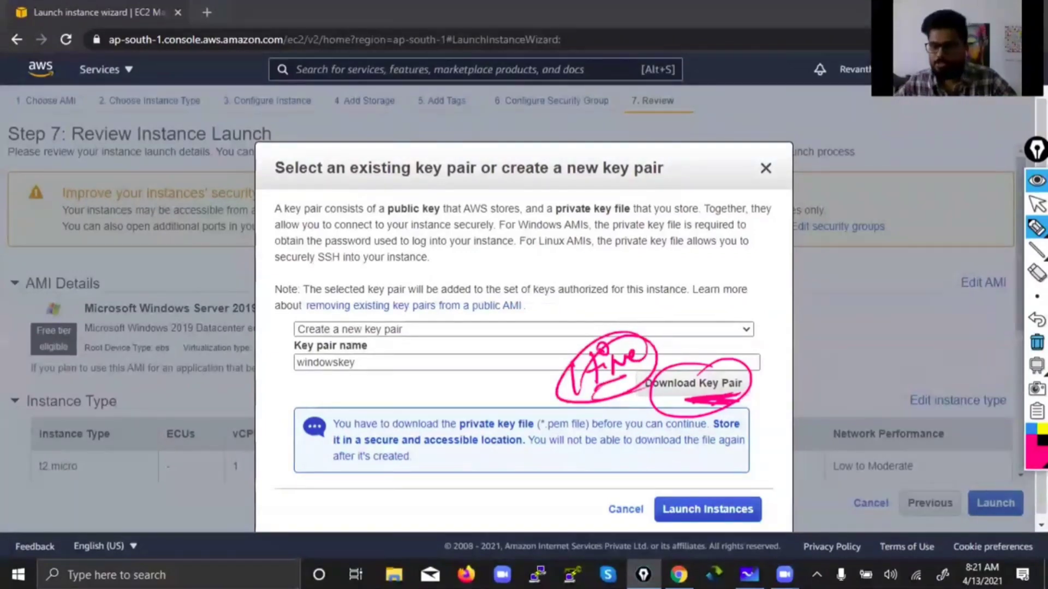
Step: Underline the three sentences of the private key file note, number them with circled 1, 2 and 3, and clear the markup
left_click(1036, 342)
left_click_drag(331, 436, 692, 429)
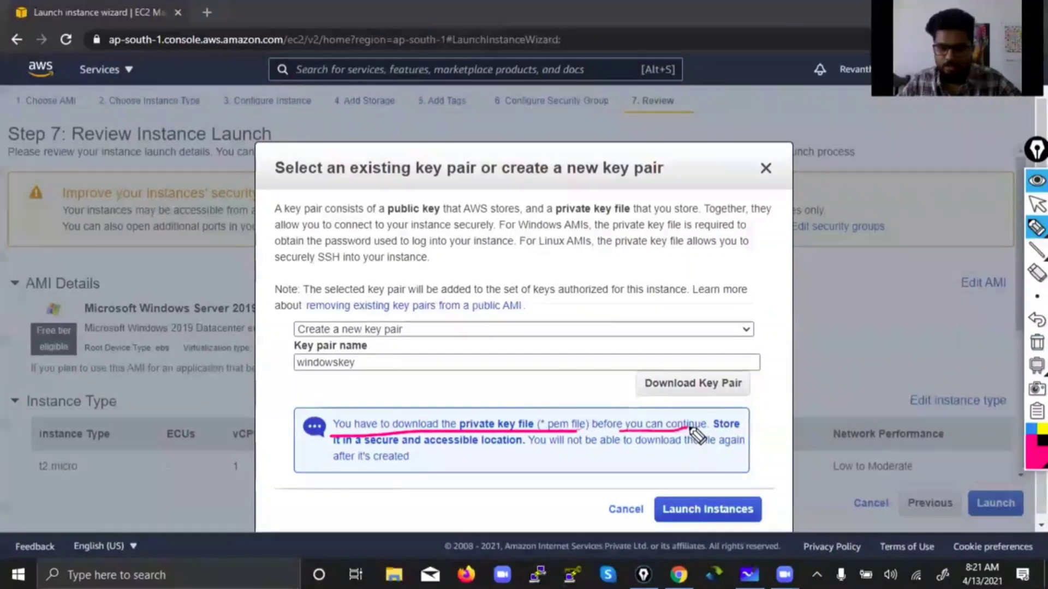
left_click_drag(616, 385, 616, 386)
left_click_drag(618, 397, 617, 409)
left_click_drag(715, 432, 739, 429)
mouse_move(334, 449)
left_mouse_down()
mouse_move(519, 449)
mouse_move(493, 474)
mouse_move(479, 468)
mouse_move(491, 456)
mouse_move(740, 450)
left_mouse_up()
left_click_drag(335, 468, 409, 461)
left_click_drag(615, 461, 619, 476)
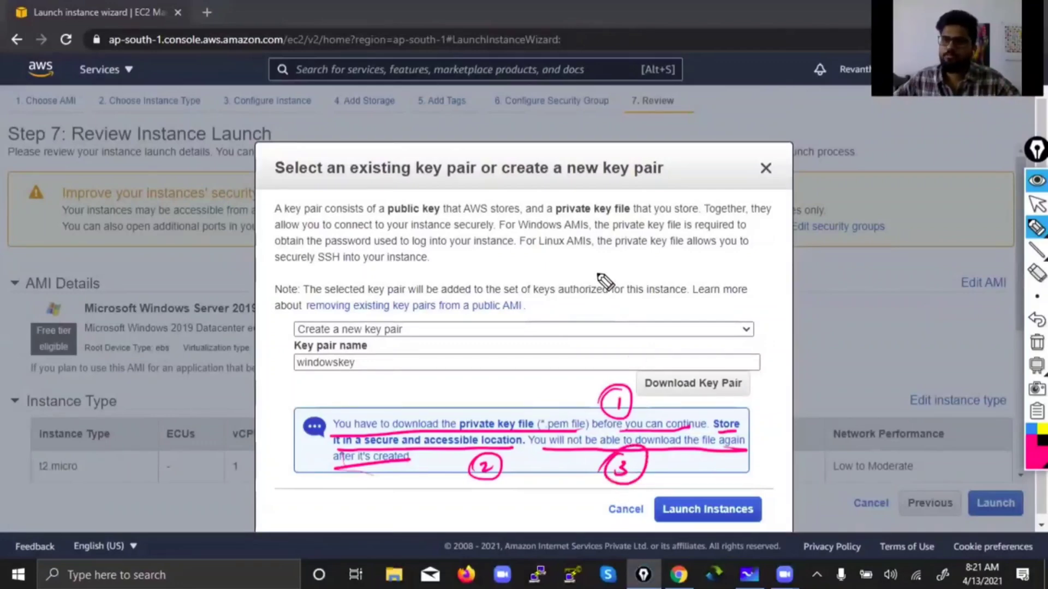
left_click(1036, 342)
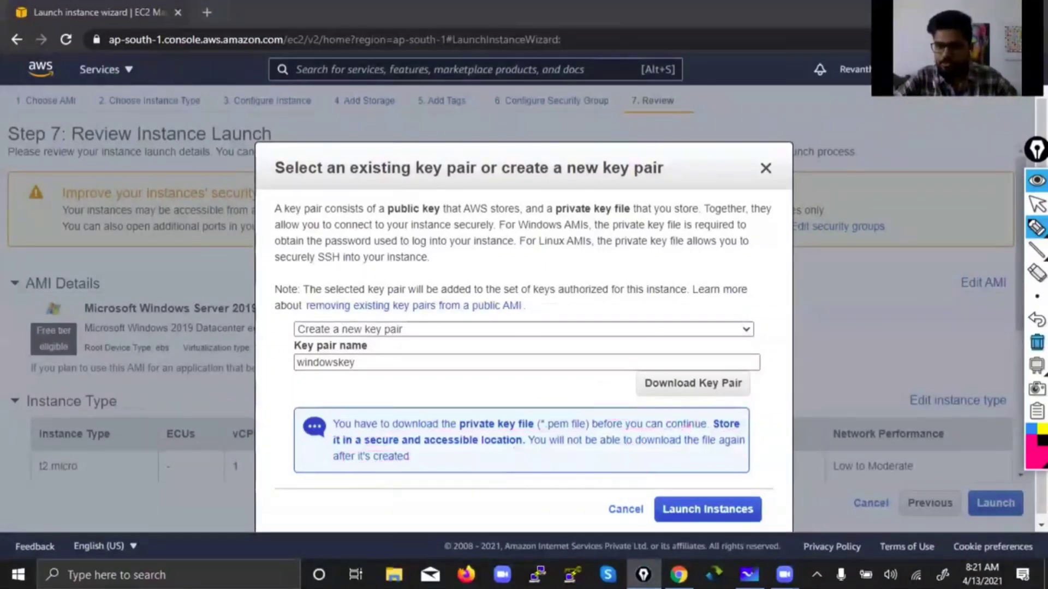
Step: Try to create and download the key pair named windowskey again
left_click(1037, 204)
left_click(708, 388)
left_click(708, 389)
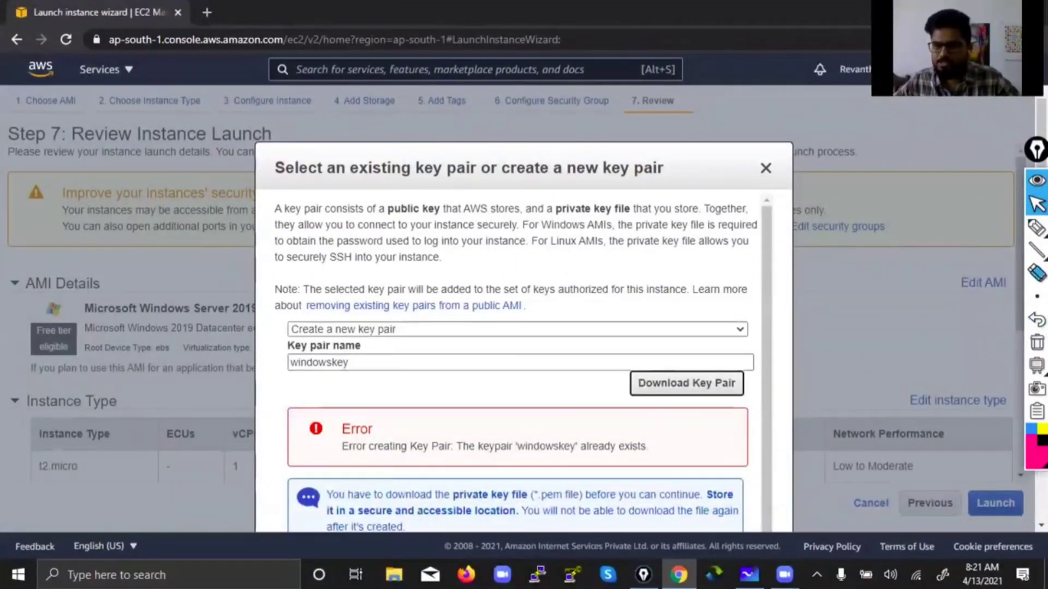
Step: Circle the Error heading and the "already exists" message, underline the error text, and clear the annotations
left_click(1037, 227)
left_click_drag(396, 419, 377, 423)
mouse_move(355, 464)
left_mouse_down()
mouse_move(628, 460)
mouse_move(536, 429)
mouse_move(546, 460)
left_mouse_up()
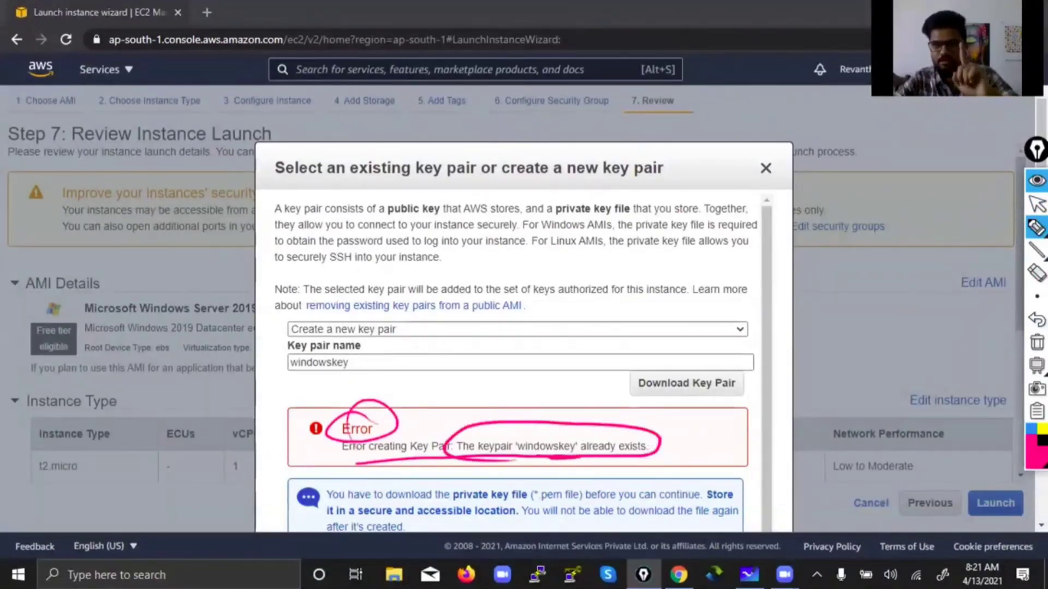
left_click(1037, 342)
mouse_move(1036, 227)
left_click(1037, 204)
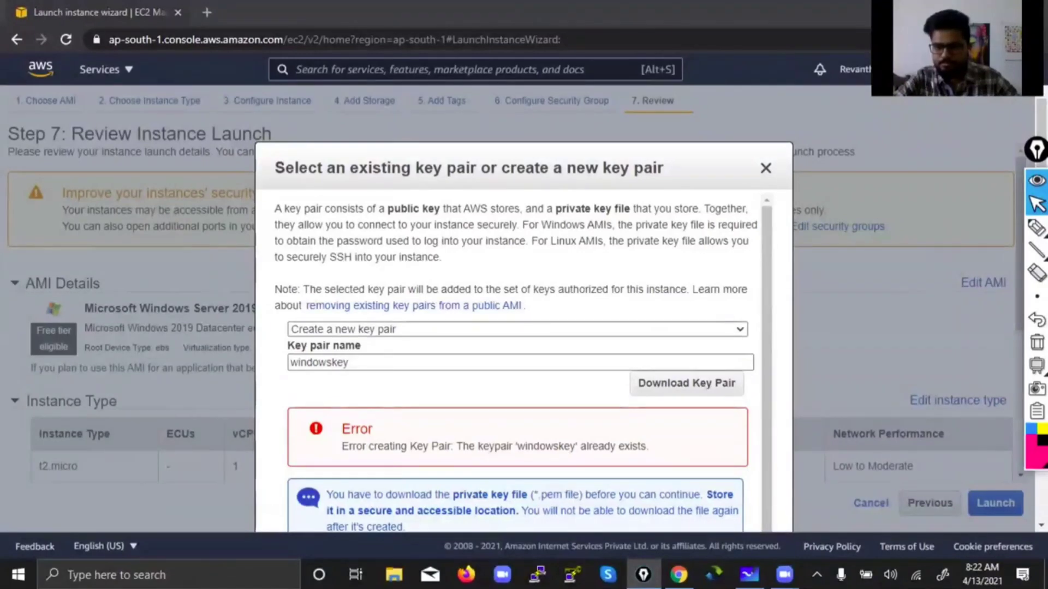
Step: Name the new key pair test and download it
left_click_drag(433, 361, 195, 347)
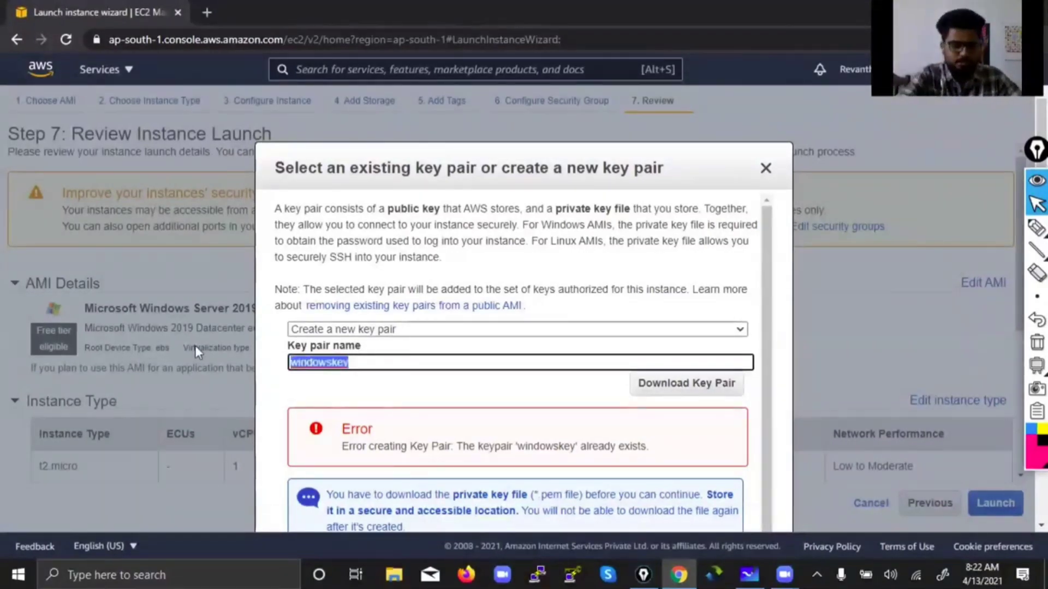
type("test")
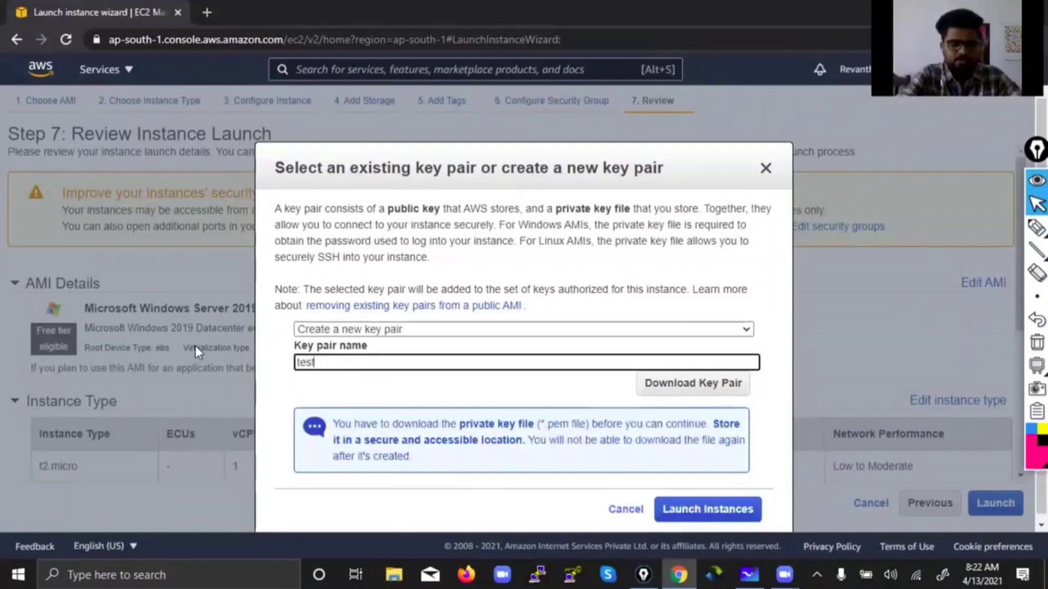
left_click(719, 385)
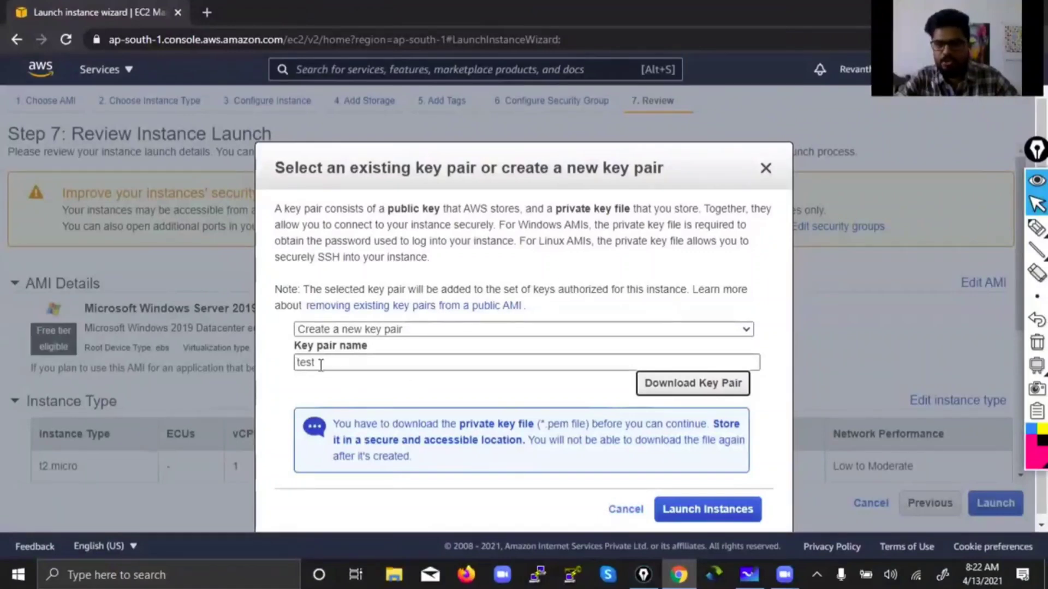
Step: Launch the instance with the test key pair and open the instances list from the launch status page
left_click_drag(320, 363, 297, 363)
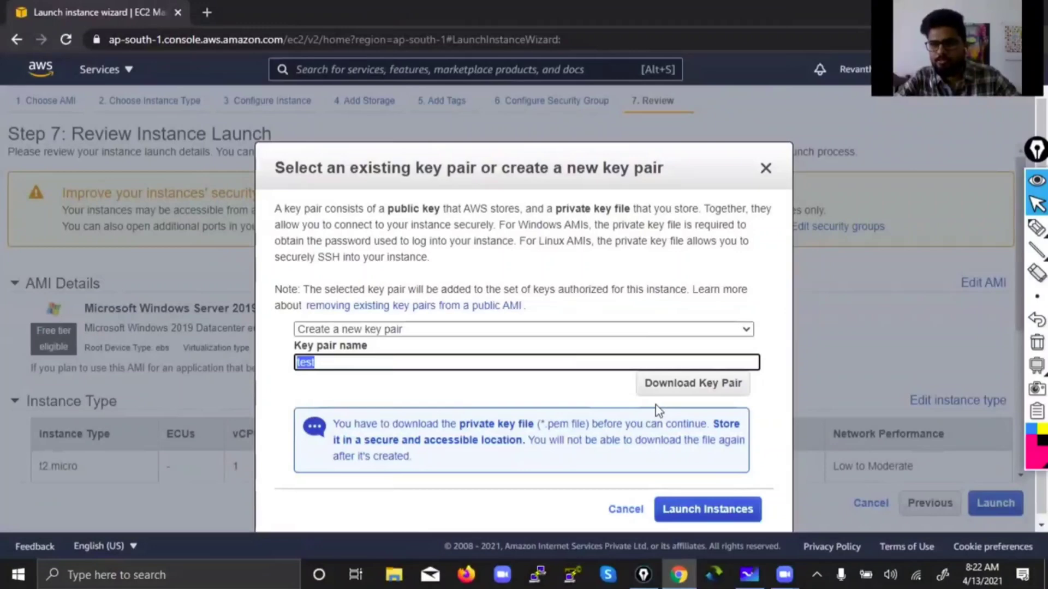
left_click(708, 508)
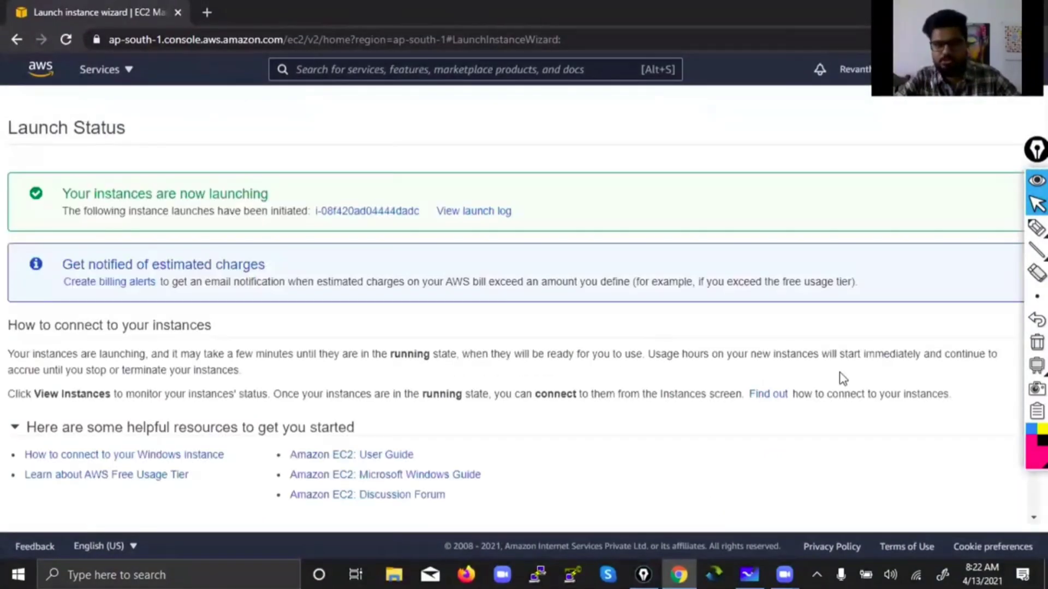
left_click(745, 439)
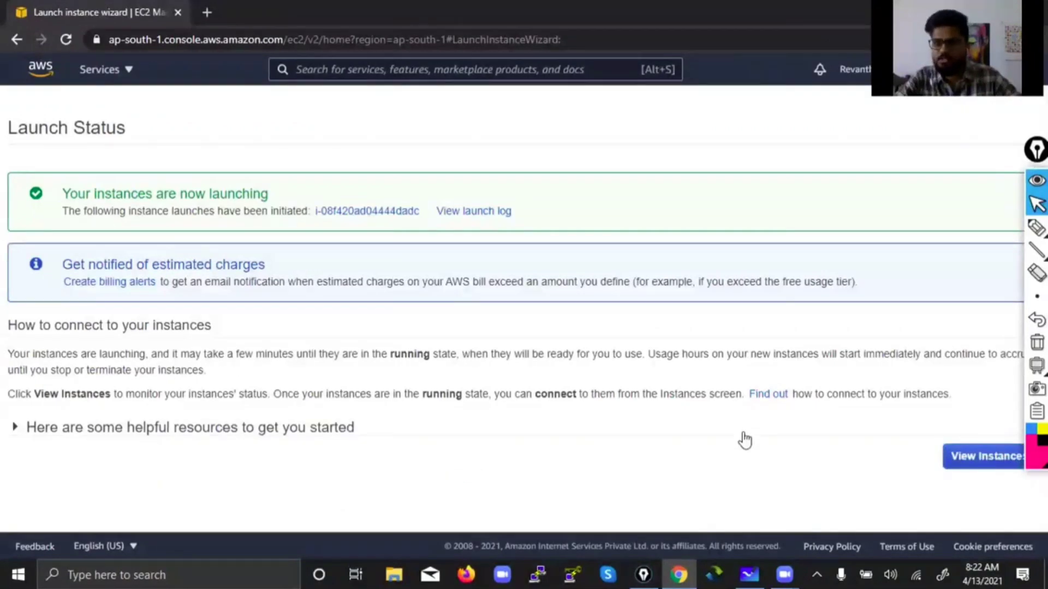
left_click(957, 463)
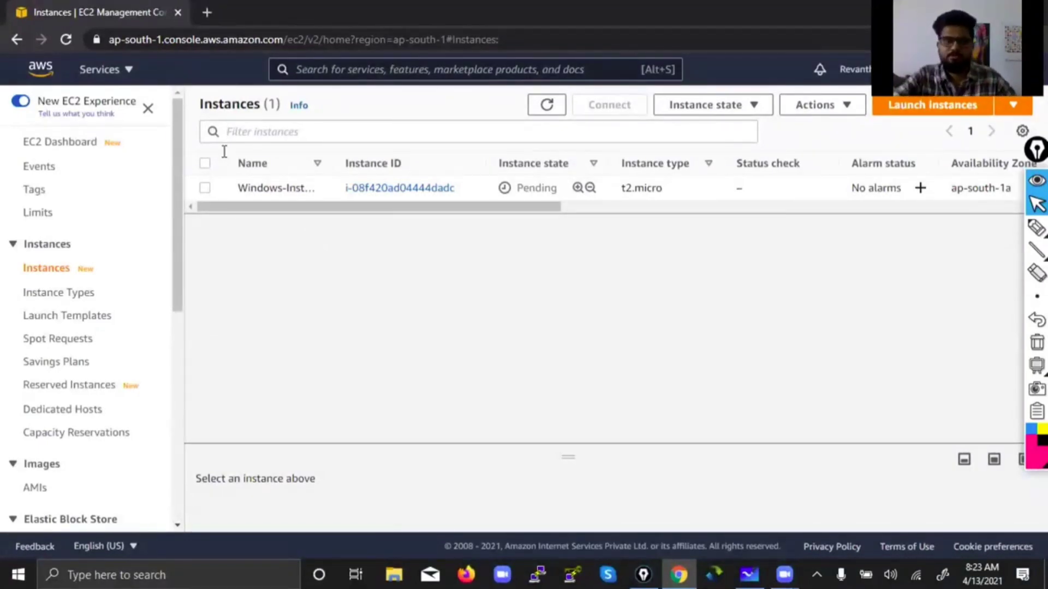
Step: Select the Windows instance, enlarge its details pane, and examine the details down to the key pair name
left_click(206, 191)
left_click_drag(465, 517, 434, 265)
left_click_drag(461, 380, 437, 249)
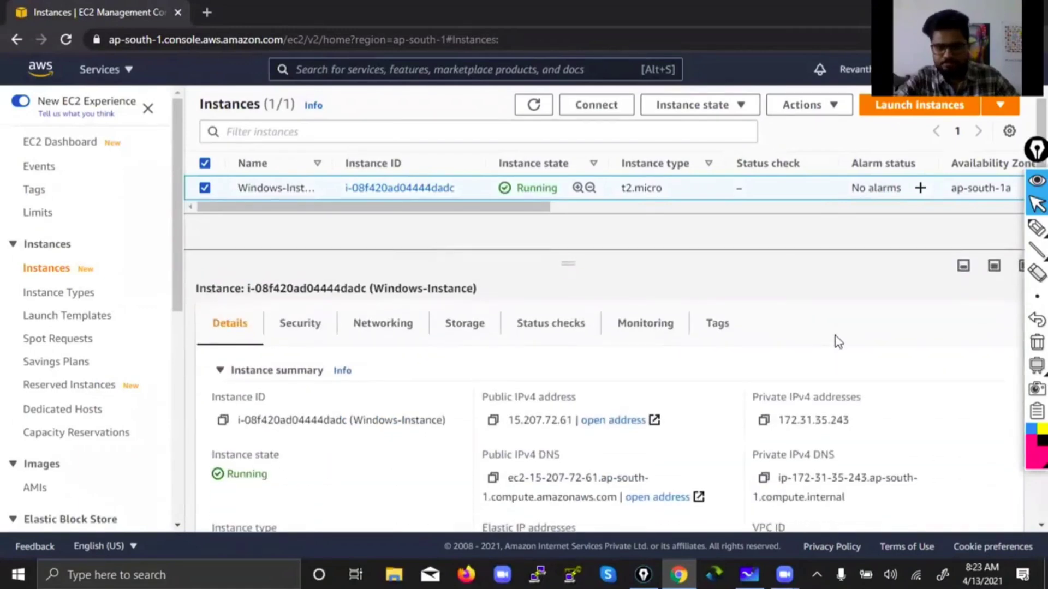
scroll(851, 470, "down", 2)
scroll(846, 491, "down", 2)
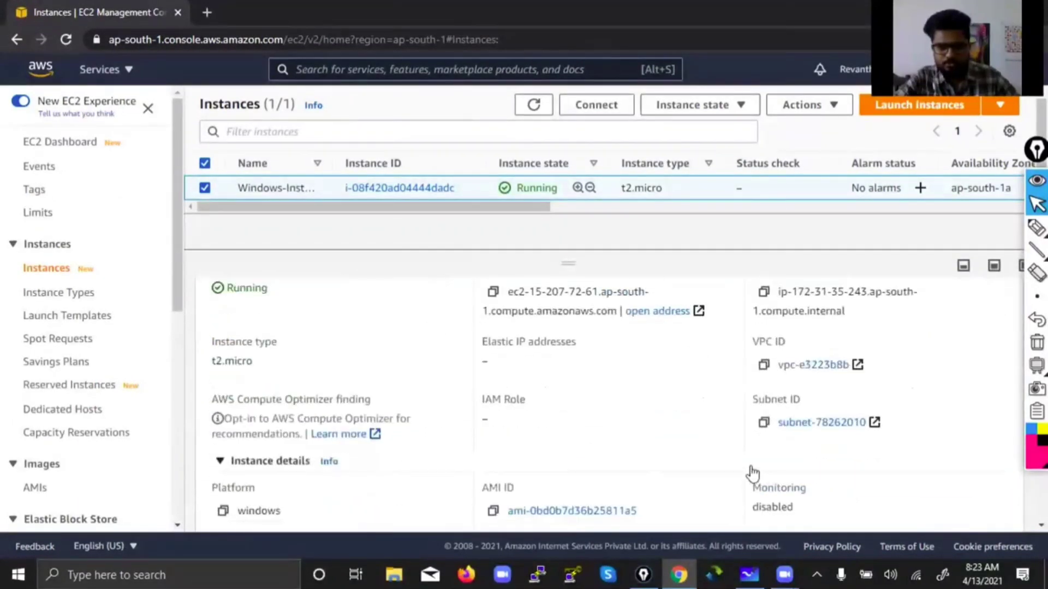
scroll(768, 433, "down", 3)
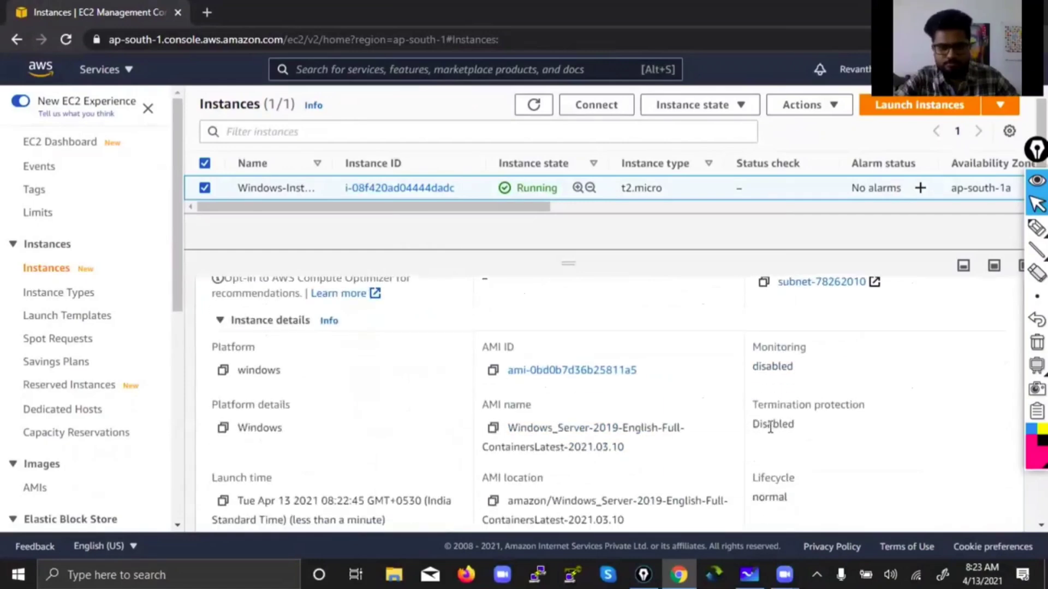
scroll(709, 391, "down", 3)
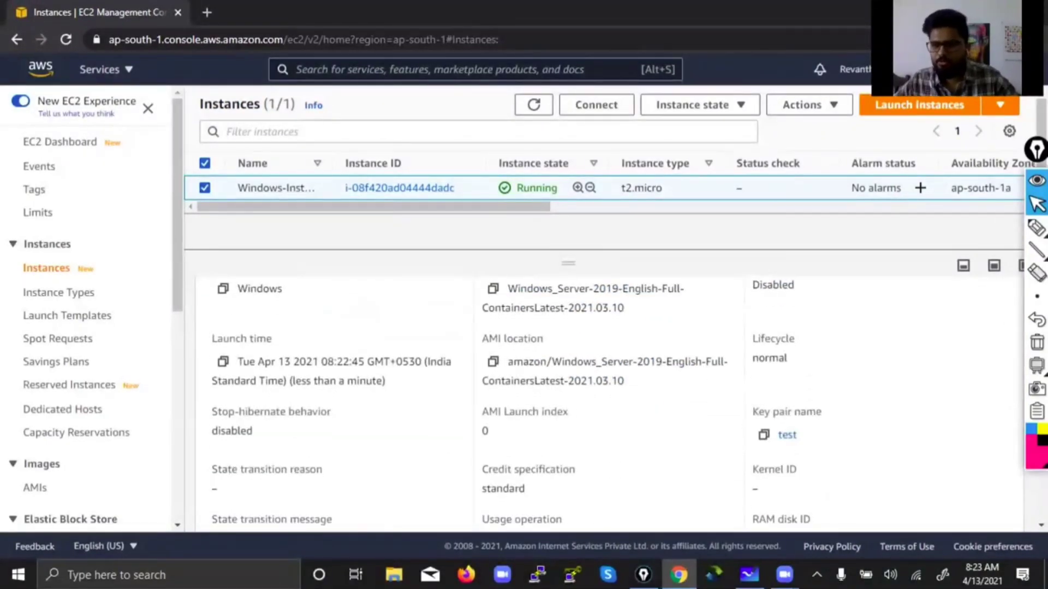
Step: Circle the instance name, connect it with a curve to the circled and underlined key pair name test, and clear the markup
mouse_move(1036, 228)
left_click(968, 230)
mouse_move(269, 175)
left_mouse_down()
mouse_move(300, 227)
mouse_move(339, 227)
mouse_move(720, 437)
mouse_move(797, 458)
mouse_move(807, 382)
mouse_move(756, 415)
mouse_move(781, 460)
mouse_move(794, 450)
left_mouse_up()
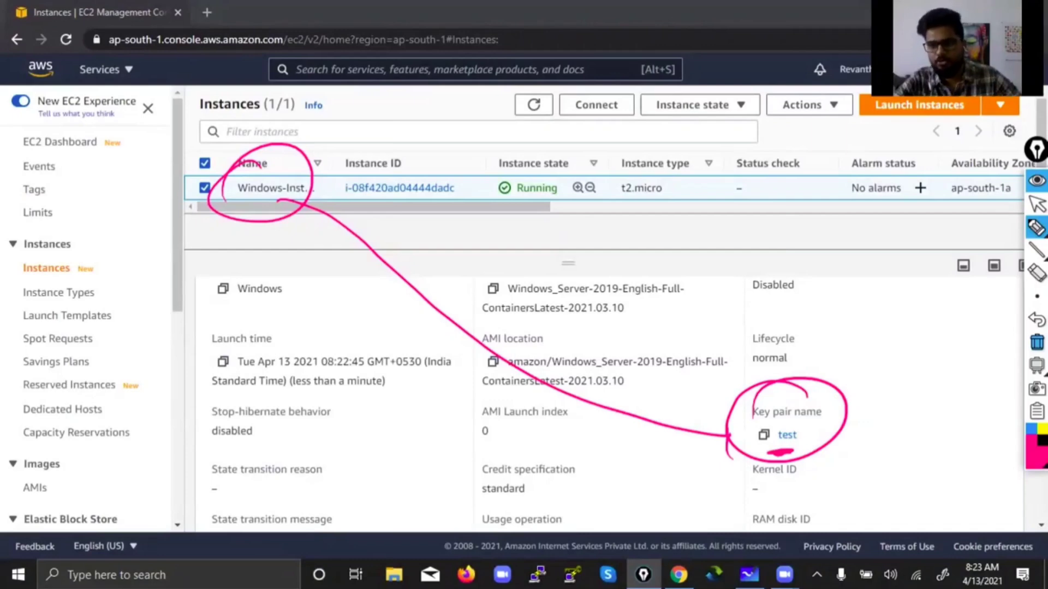
left_click(1036, 342)
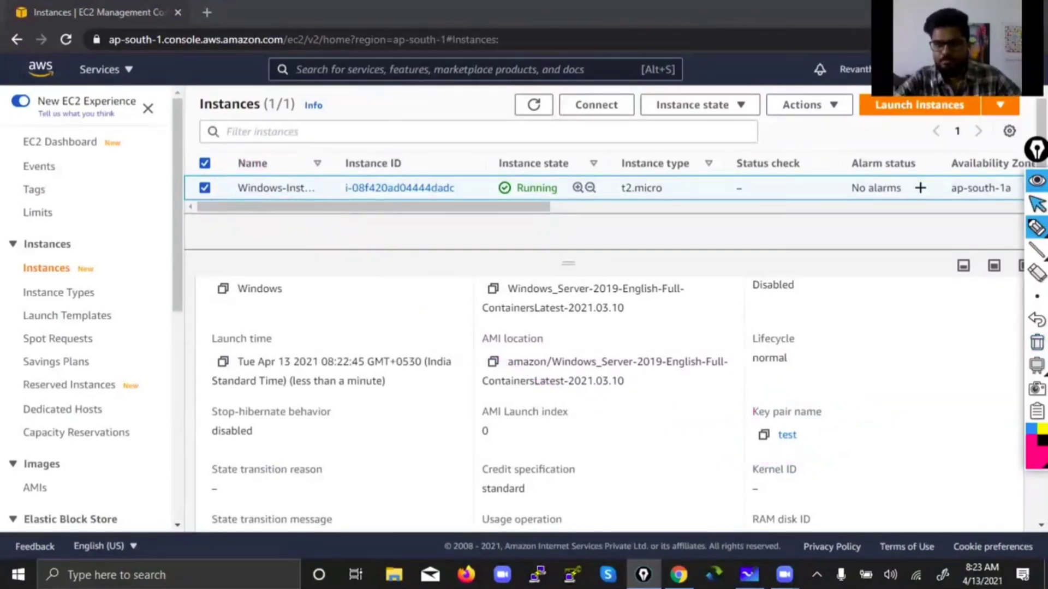
left_click(1037, 204)
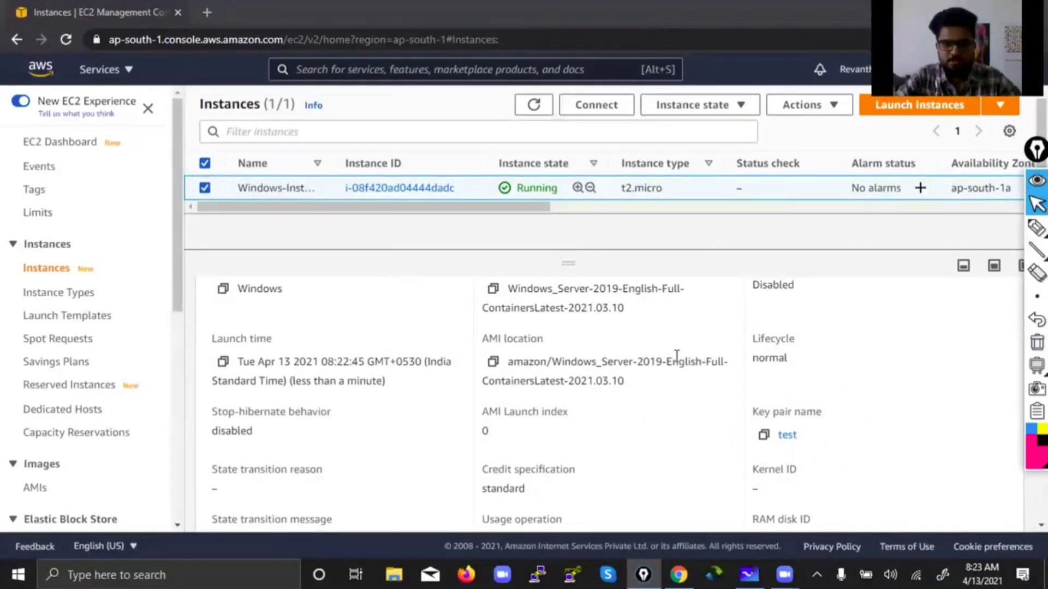
Step: Circle the t2.micro instance type in the instances list and clear the annotation
mouse_move(1037, 228)
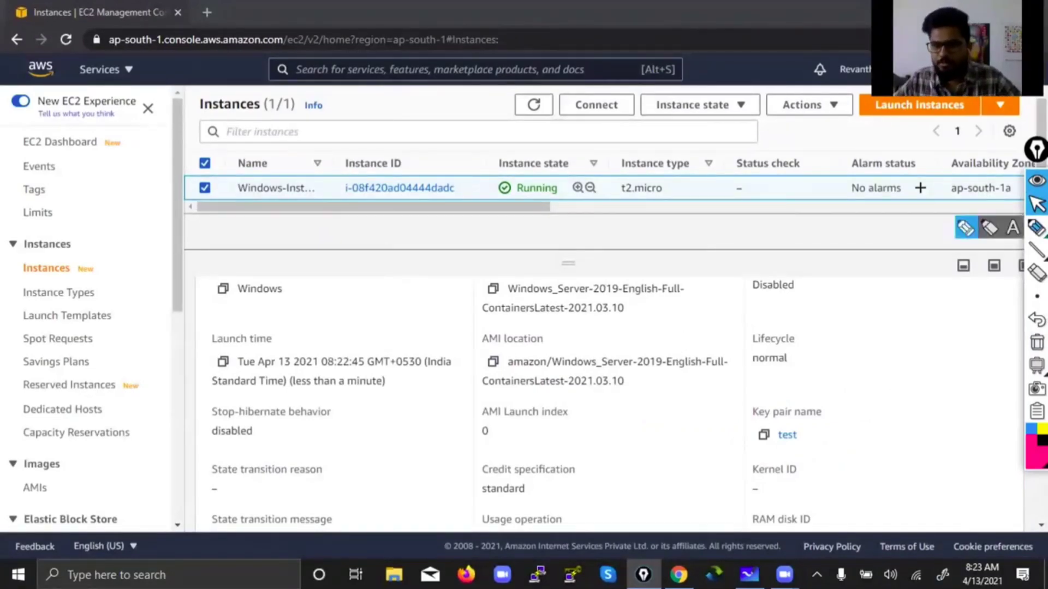
left_click(965, 228)
mouse_move(644, 174)
left_mouse_down()
mouse_move(658, 219)
mouse_move(580, 200)
left_mouse_up()
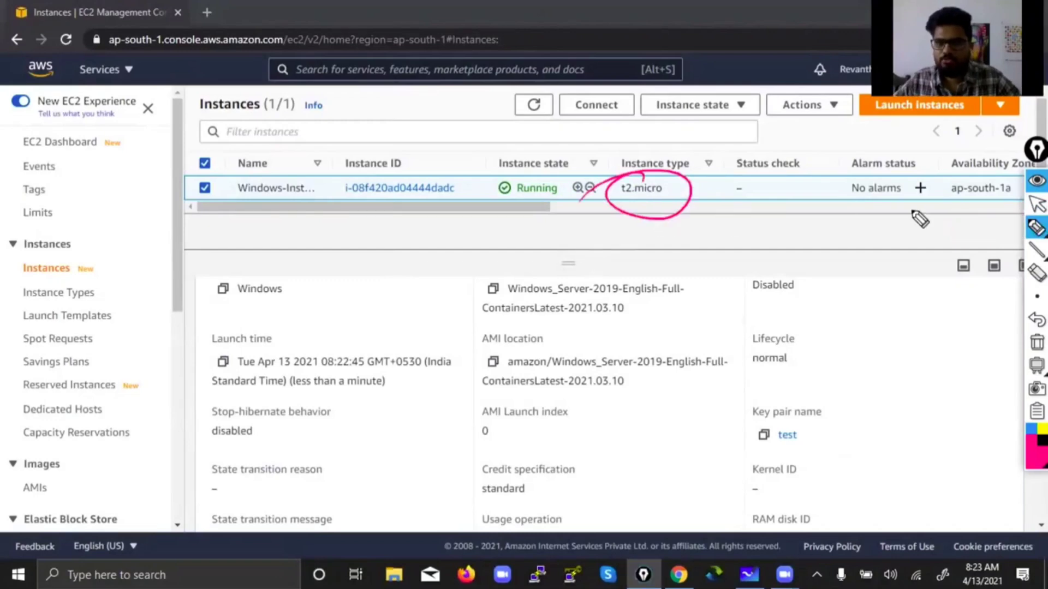
left_click(1037, 343)
left_click(1036, 203)
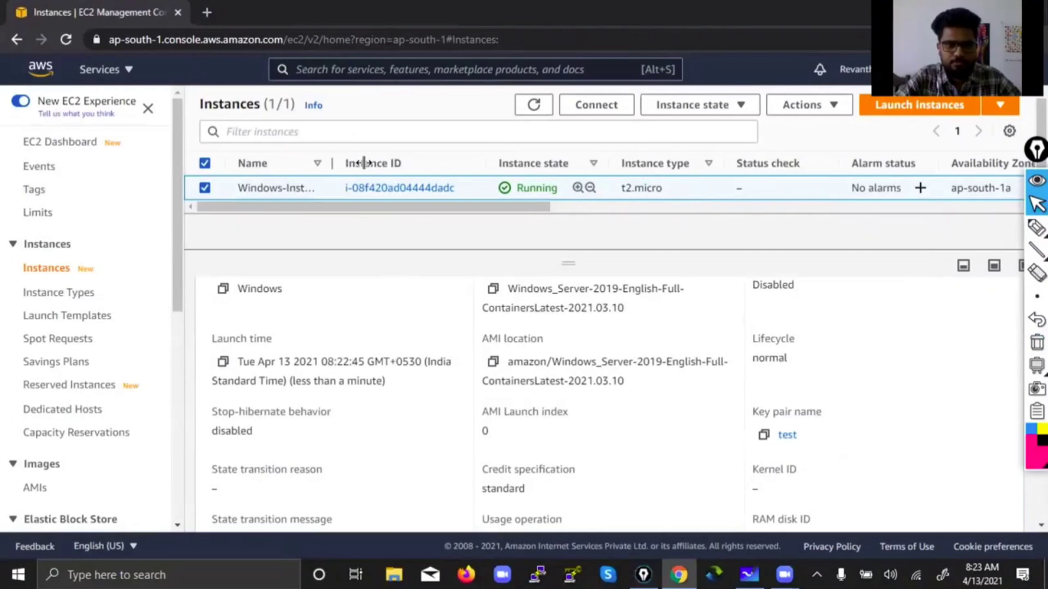
Step: Widen the Name column to fit the full Windows-Instance name, and deselect the instance
left_click_drag(364, 163, 363, 163)
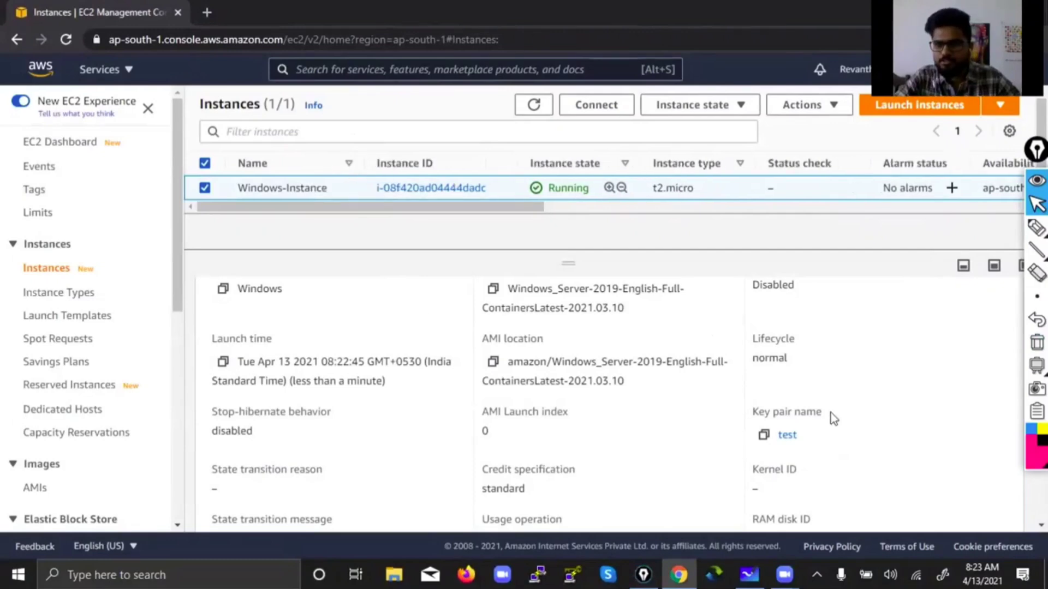
scroll(830, 412, "up", 5)
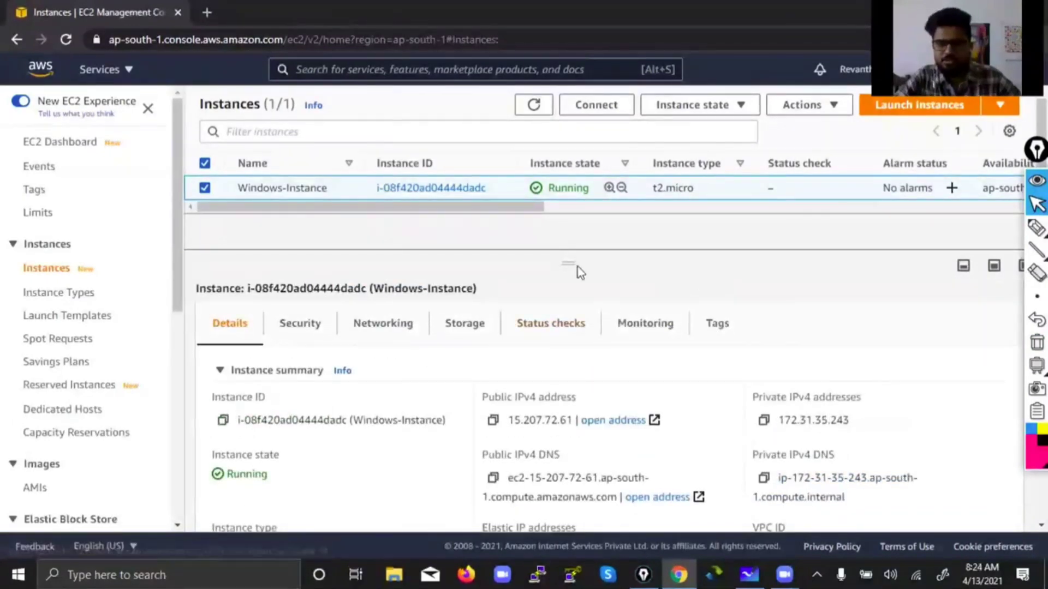
left_click(204, 188)
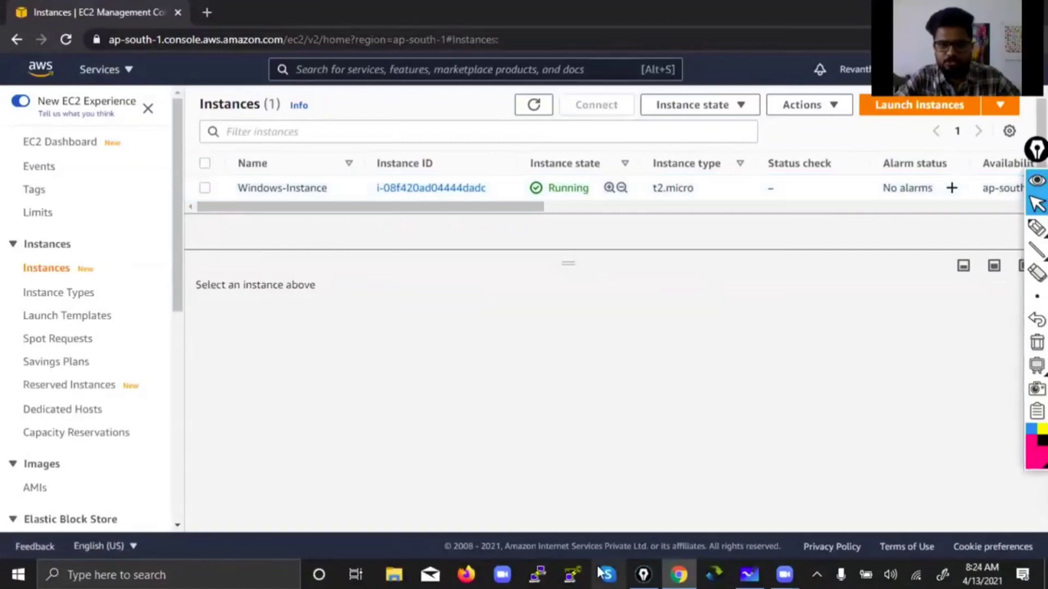
Step: Switch to Microsoft Whiteboard and handwrite "Key Pair: test.pem" with a star in orange in row 8 of the WIN-EC2 table
left_click(749, 575)
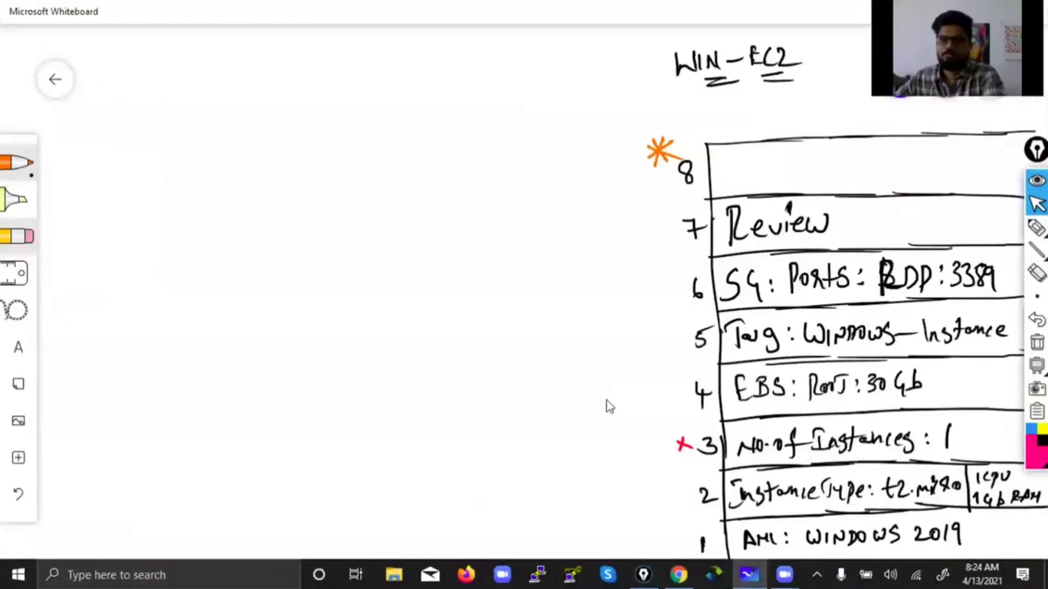
mouse_move(723, 158)
left_mouse_down()
mouse_move(724, 187)
mouse_move(739, 182)
left_mouse_up()
left_click_drag(740, 174, 773, 187)
mouse_move(784, 158)
left_mouse_down()
mouse_move(784, 185)
mouse_move(782, 174)
left_mouse_up()
mouse_move(782, 156)
left_mouse_down()
mouse_move(792, 172)
mouse_move(812, 163)
left_mouse_up()
mouse_move(813, 158)
left_mouse_down()
mouse_move(825, 177)
mouse_move(863, 180)
left_mouse_up()
left_click_drag(853, 165, 885, 177)
left_click_drag(908, 153, 912, 180)
left_click_drag(903, 164, 918, 163)
left_click(919, 174)
left_click_drag(923, 177, 934, 173)
left_click_drag(934, 173, 942, 178)
mouse_move(946, 153)
left_mouse_down()
mouse_move(966, 161)
mouse_move(948, 163)
left_mouse_up()
left_click_drag(943, 159, 964, 157)
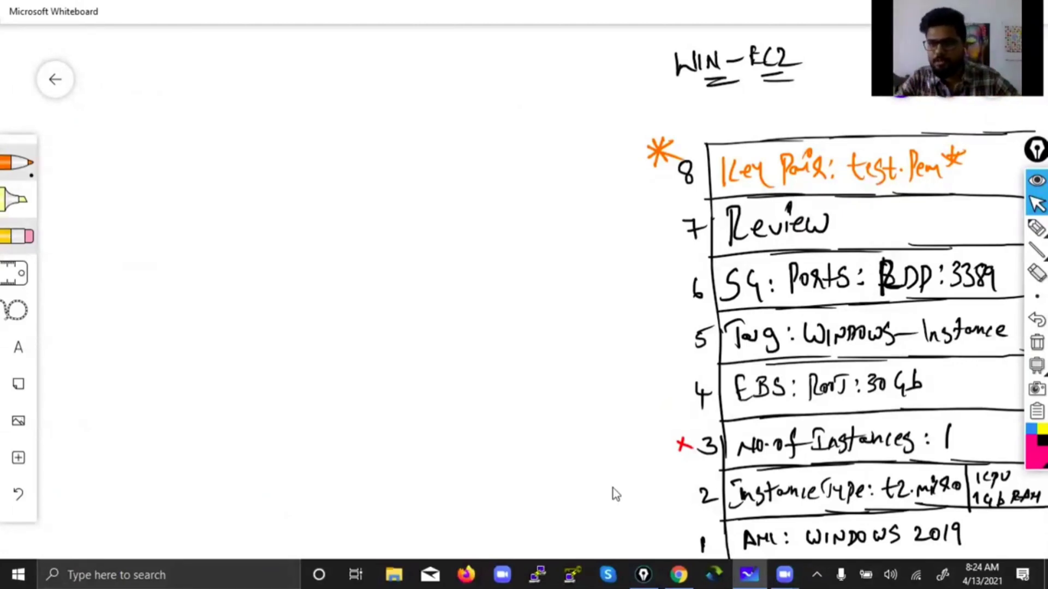
Step: Switch to Chrome and select Windows-Instance to view its details
left_click(679, 574)
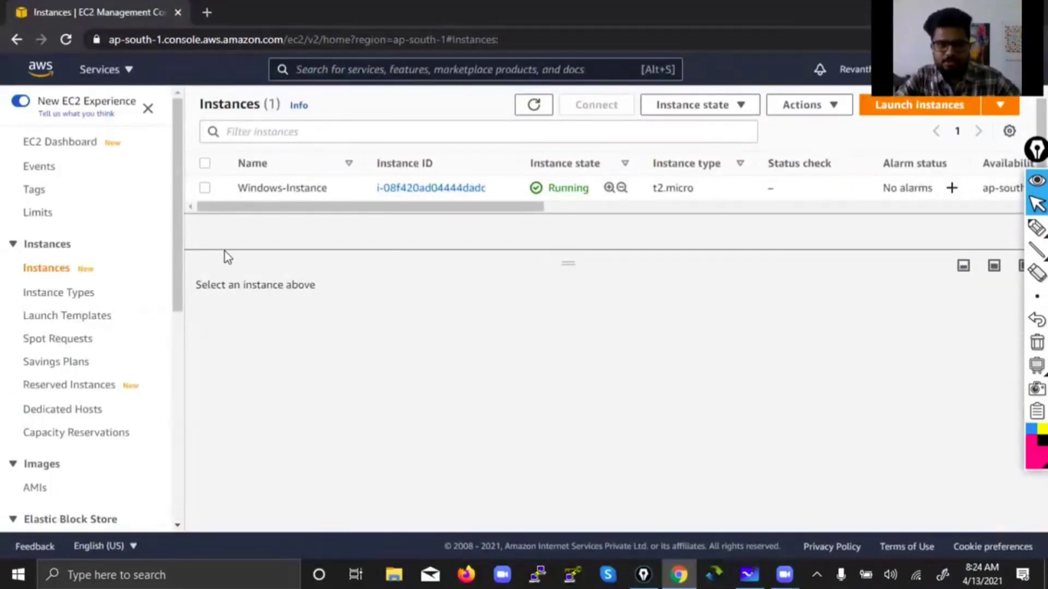
left_click(210, 188)
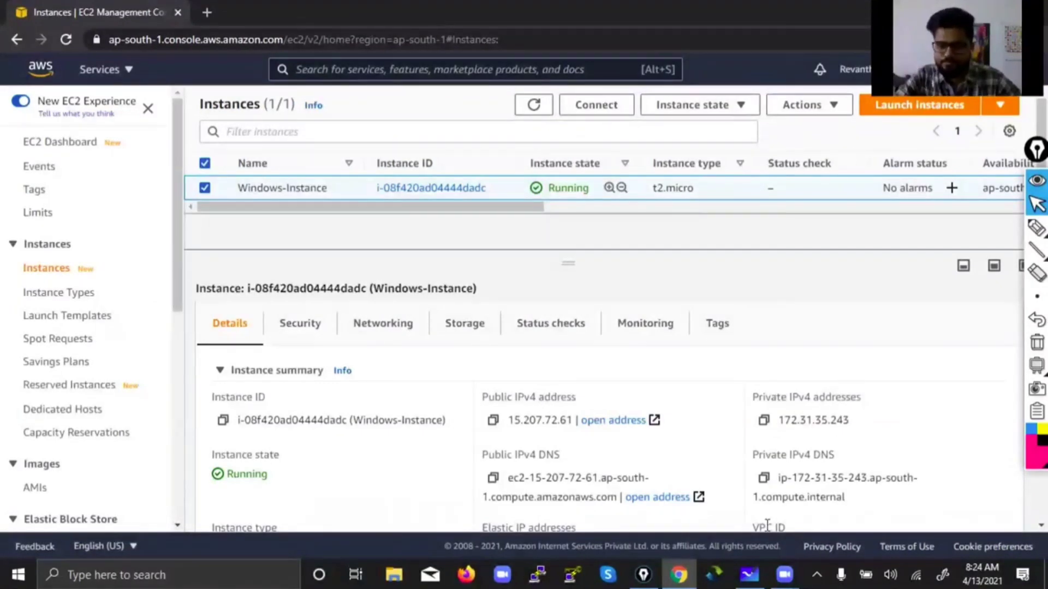
Step: Switch to Microsoft Whiteboard, set the pen to black, and draw two large separate boxes side by side next to the WIN-EC2 table
left_click(749, 574)
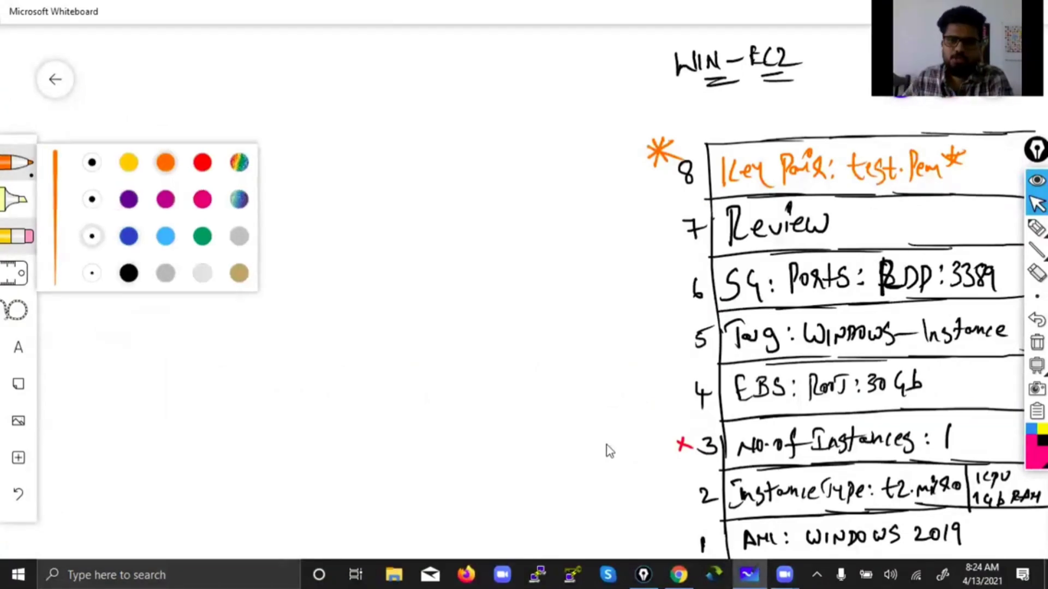
left_click(129, 273)
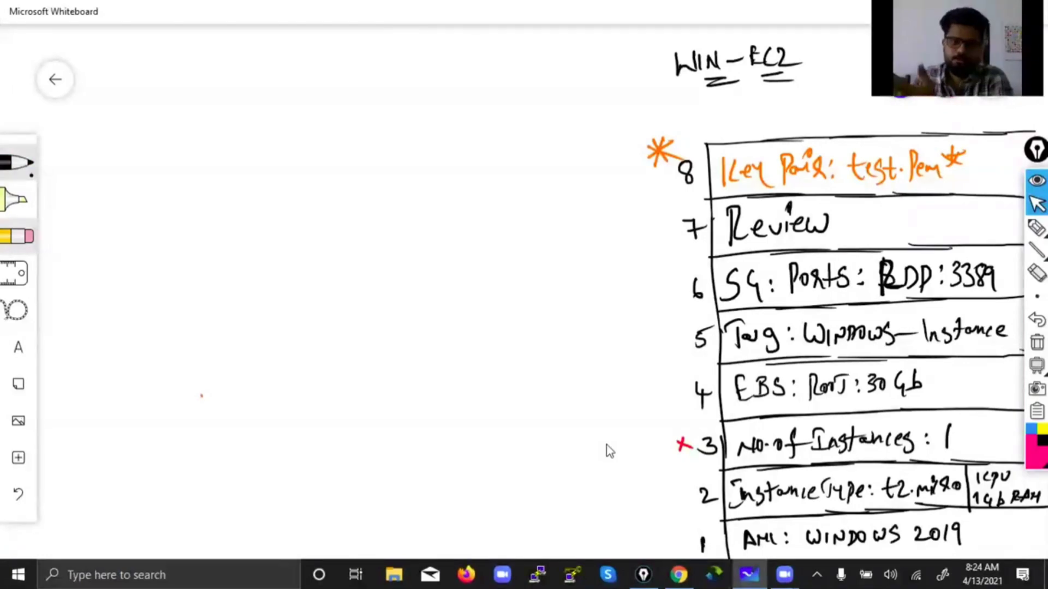
left_click_drag(71, 243, 214, 238)
mouse_move(71, 243)
left_mouse_down()
mouse_move(81, 396)
mouse_move(269, 391)
left_mouse_up()
mouse_move(188, 239)
left_mouse_down()
mouse_move(276, 238)
mouse_move(284, 391)
mouse_move(255, 391)
left_mouse_up()
left_click_drag(406, 234, 577, 232)
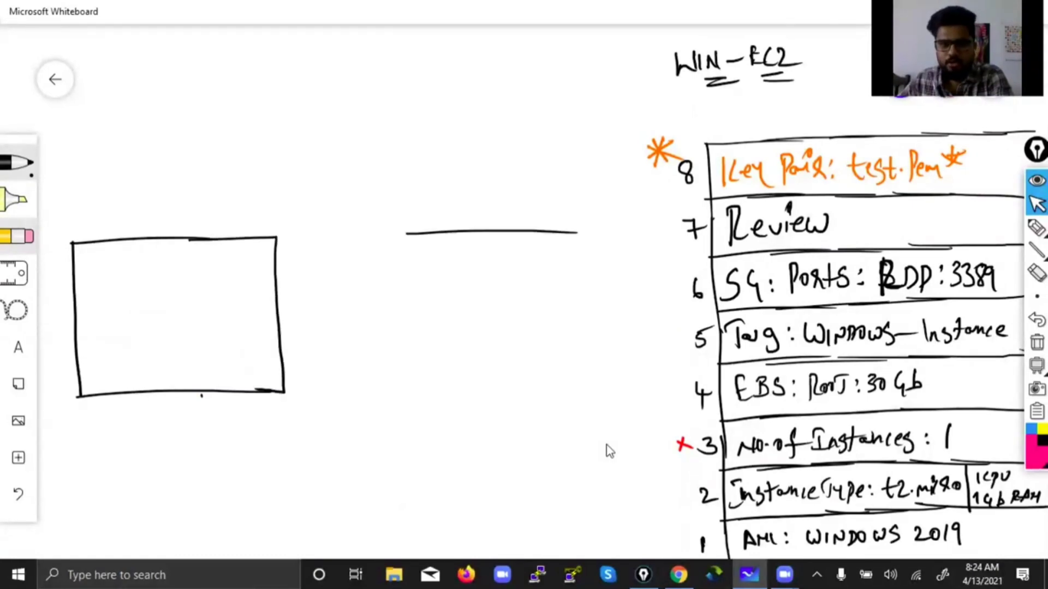
mouse_move(407, 234)
left_mouse_down()
mouse_move(431, 390)
mouse_move(623, 376)
left_mouse_up()
mouse_move(546, 232)
left_mouse_down()
mouse_move(643, 286)
mouse_move(648, 380)
mouse_move(592, 377)
left_mouse_up()
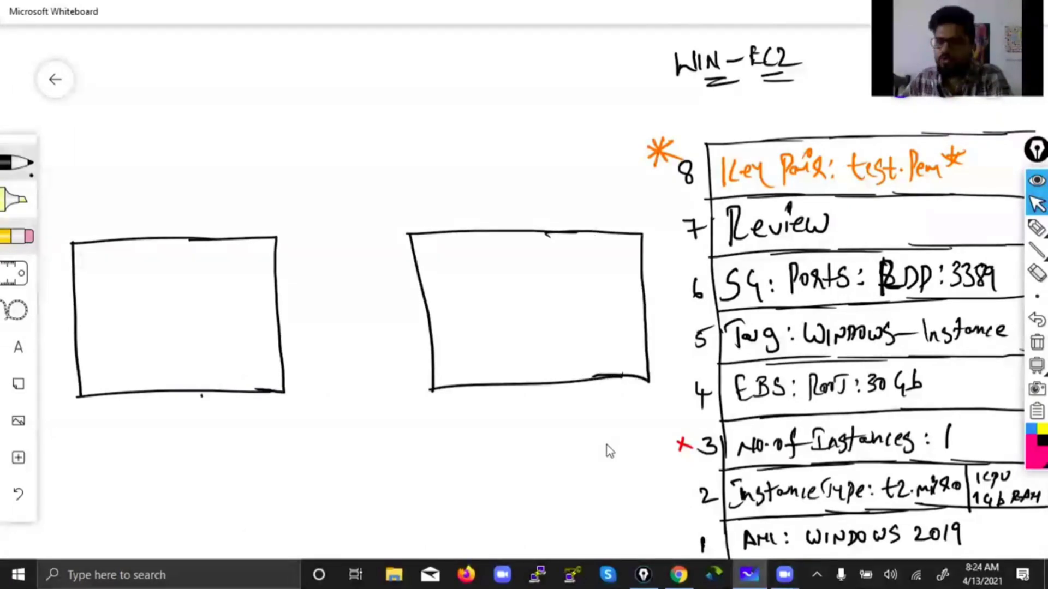
Step: Draw a curved arrow up from the box nearest the WIN-EC2 table and label it "IP"
mouse_move(419, 233)
left_mouse_down()
mouse_move(456, 174)
mouse_move(470, 191)
left_mouse_up()
left_click(452, 193)
left_click_drag(453, 192, 475, 186)
mouse_move(469, 161)
left_mouse_down()
mouse_move(481, 165)
mouse_move(470, 177)
left_mouse_up()
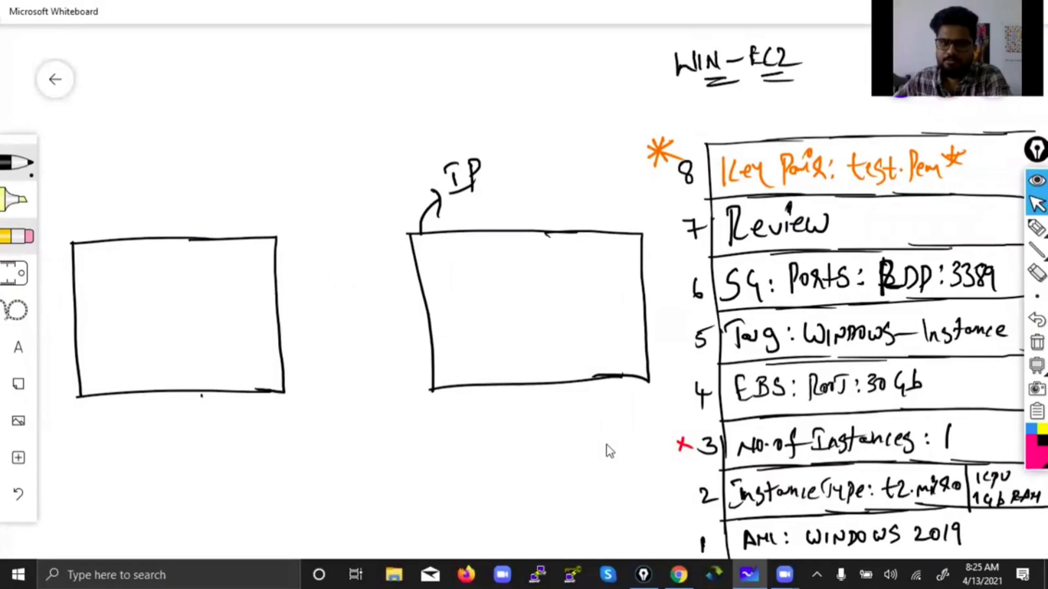
Step: Extend the "IP" label above the box nearest the WIN-EC2 table so it reads "IP/DNS"
left_click_drag(484, 137, 487, 191)
left_click_drag(496, 154, 497, 176)
left_click_drag(507, 176, 524, 153)
left_click_drag(541, 150, 529, 174)
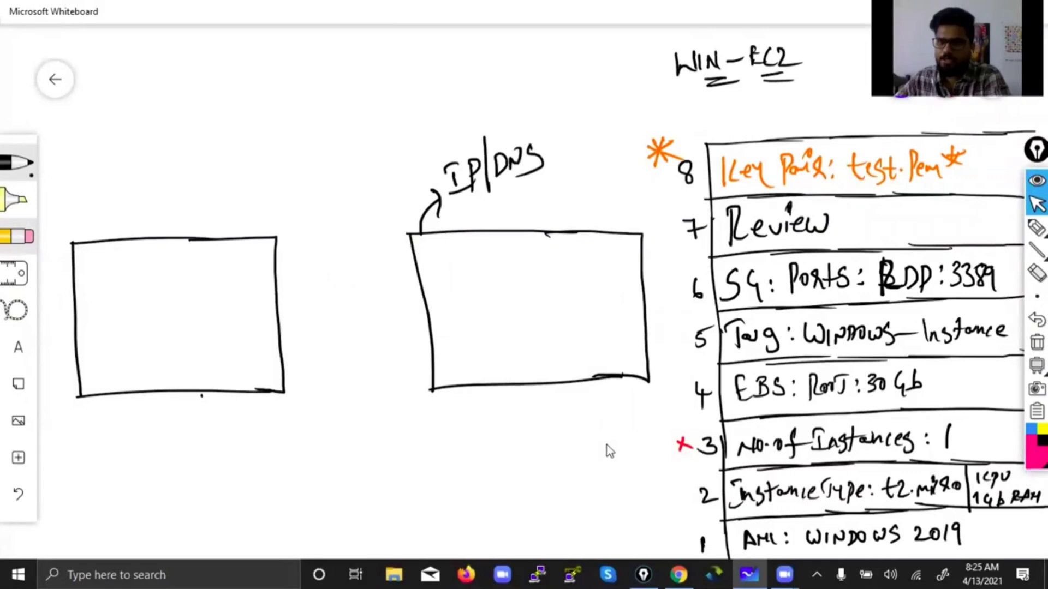
Step: Mark up the "IP/DNS" label with temporary pink screen annotations, and clear them
left_click(1036, 228)
left_click_drag(476, 197, 537, 186)
mouse_move(446, 124)
left_mouse_down()
mouse_move(450, 154)
mouse_move(519, 133)
left_mouse_up()
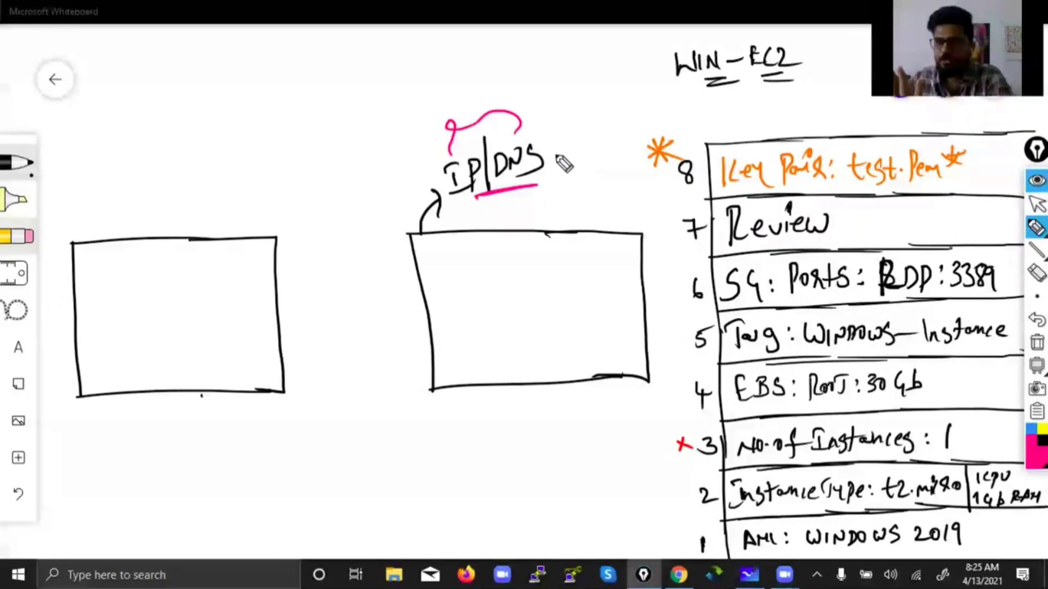
mouse_move(472, 197)
left_mouse_down()
mouse_move(535, 187)
mouse_move(526, 183)
left_mouse_up()
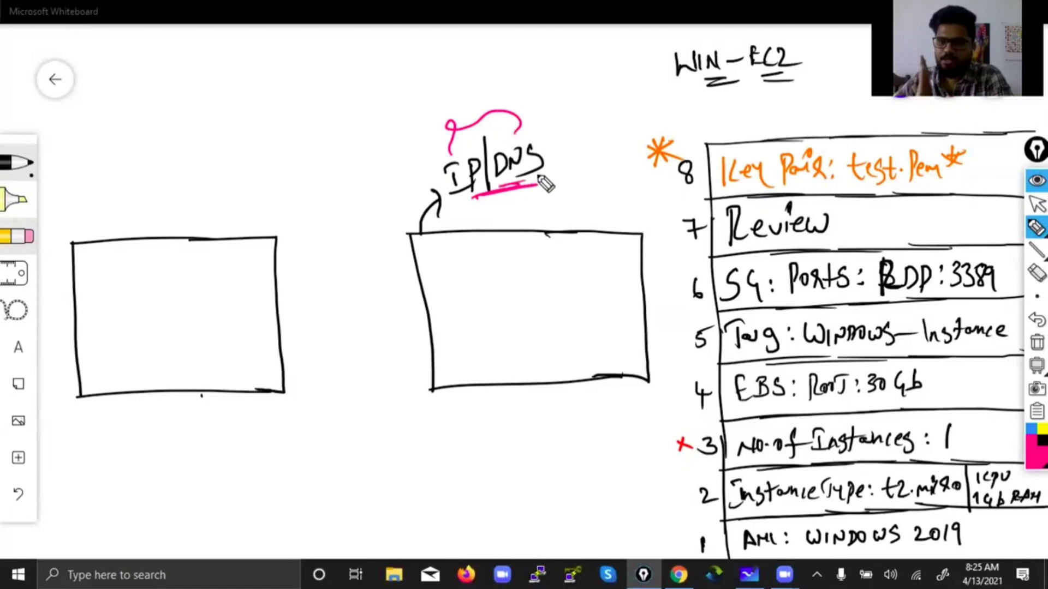
left_click(1037, 342)
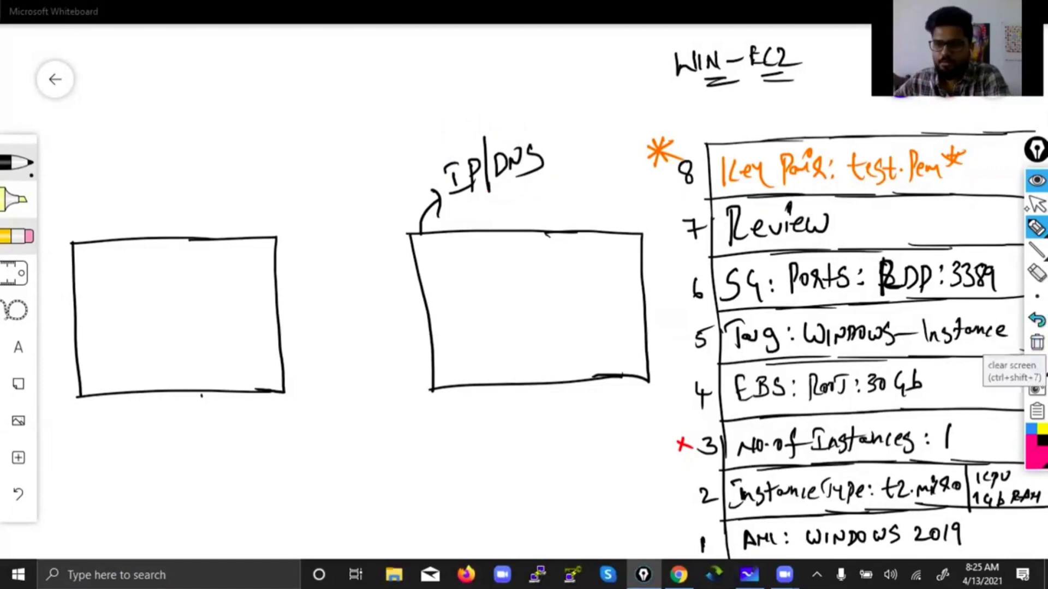
left_click(1035, 205)
Step: Add arrows labelled "Username" and "Password" beside "IP/DNS", and caption the two boxes "Laptop" and "EC2-Instance"
mouse_move(471, 235)
left_mouse_down()
mouse_move(500, 203)
mouse_move(627, 173)
left_mouse_up()
mouse_move(548, 234)
left_mouse_down()
mouse_move(599, 208)
mouse_move(622, 203)
mouse_move(630, 214)
mouse_move(657, 198)
mouse_move(662, 211)
left_mouse_up()
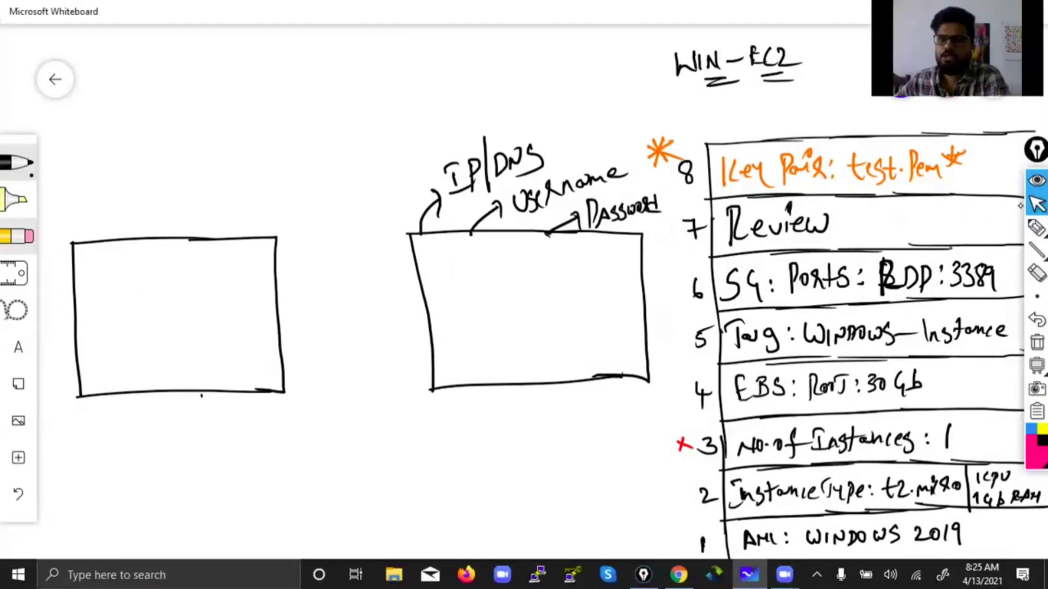
mouse_move(130, 417)
left_mouse_down()
mouse_move(132, 437)
mouse_move(153, 422)
mouse_move(160, 445)
mouse_move(186, 423)
mouse_move(200, 445)
mouse_move(212, 431)
left_mouse_up()
mouse_move(515, 407)
left_mouse_down()
mouse_move(517, 423)
mouse_move(526, 403)
mouse_move(536, 421)
left_mouse_up()
mouse_move(540, 404)
left_mouse_down()
mouse_move(539, 422)
mouse_move(558, 420)
left_mouse_up()
mouse_move(565, 407)
left_mouse_down()
mouse_move(586, 421)
mouse_move(619, 415)
left_mouse_up()
left_click_drag(622, 406, 643, 413)
left_click_drag(648, 408, 659, 410)
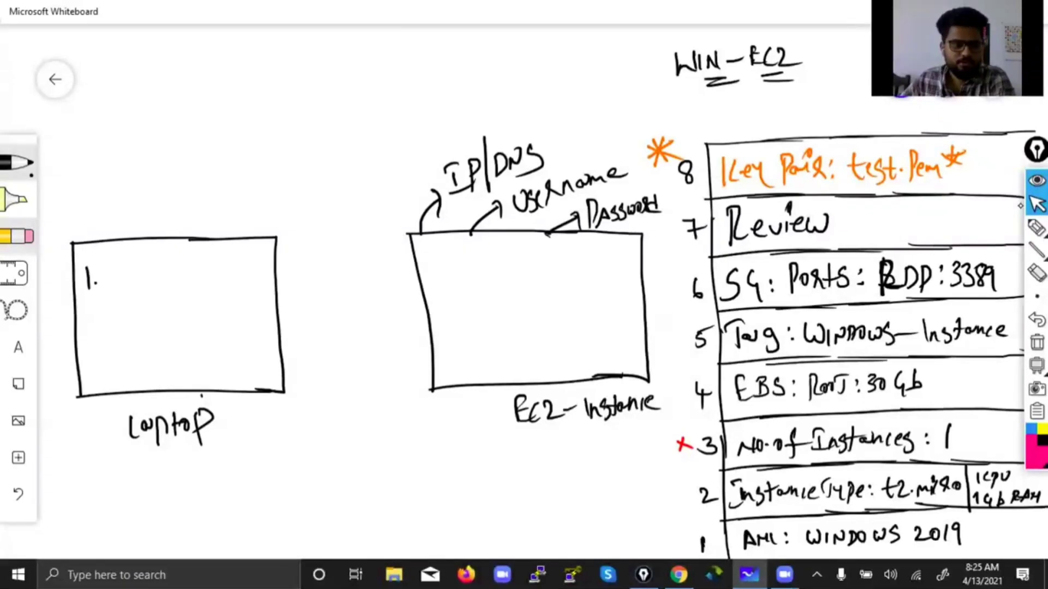
Step: Handwrite a numbered list inside the Laptop box: "1. IP/DNS", "2. Username" and "3. Password"
mouse_move(116, 268)
left_mouse_down()
mouse_move(132, 266)
mouse_move(143, 292)
mouse_move(145, 283)
left_mouse_up()
left_click_drag(168, 263, 140, 288)
left_click_drag(165, 267, 166, 285)
left_click_drag(180, 275, 191, 268)
left_click_drag(208, 266, 194, 285)
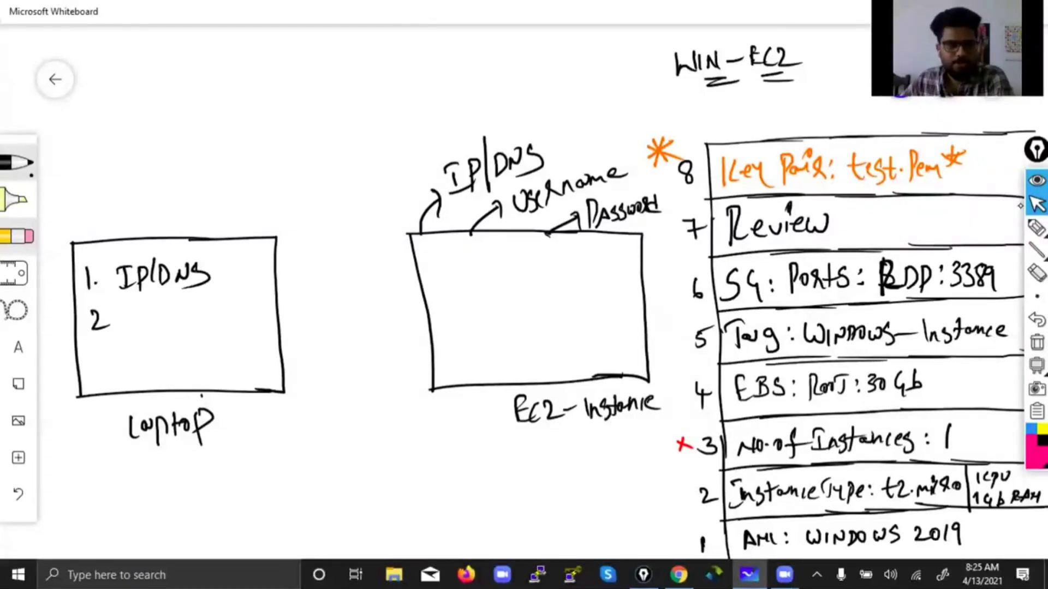
left_click_drag(128, 325, 142, 306)
mouse_move(149, 315)
left_mouse_down()
mouse_move(139, 327)
mouse_move(162, 324)
left_mouse_up()
left_click_drag(159, 309, 201, 319)
left_click_drag(204, 320, 241, 316)
mouse_move(101, 355)
left_mouse_down()
mouse_move(104, 372)
mouse_move(132, 377)
left_mouse_up()
left_click_drag(142, 360, 155, 374)
mouse_move(171, 353)
left_mouse_down()
mouse_move(220, 348)
mouse_move(240, 364)
mouse_move(227, 365)
left_mouse_up()
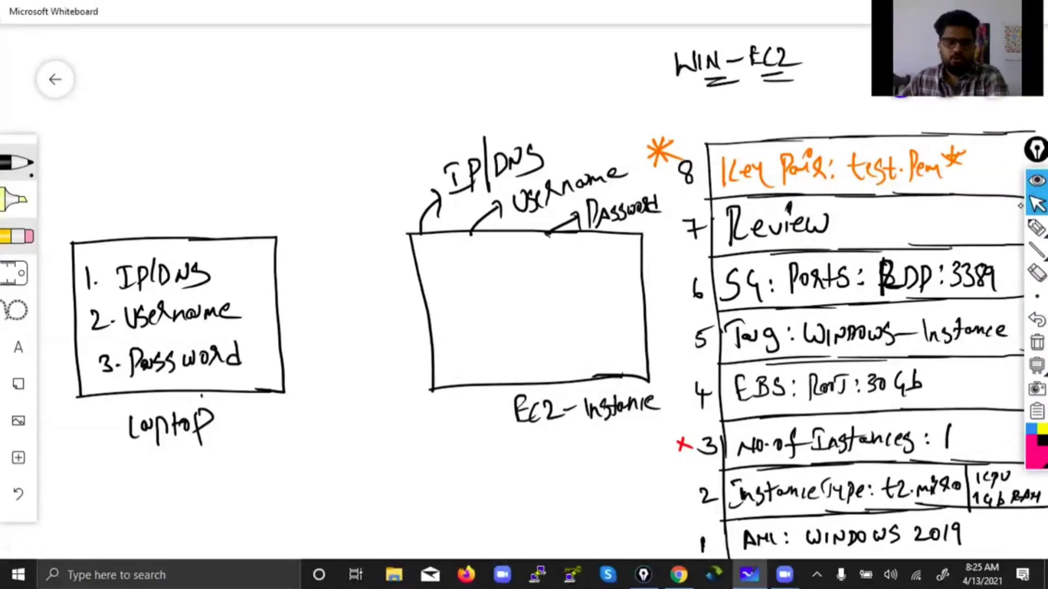
Step: Draw an arrow from the Laptop box to the EC2-Instance box and label it "Internet"
mouse_move(274, 310)
left_mouse_down()
mouse_move(436, 308)
mouse_move(390, 330)
left_mouse_up()
mouse_move(322, 305)
left_mouse_down()
mouse_move(309, 307)
mouse_move(351, 308)
left_mouse_up()
left_click_drag(344, 295, 414, 306)
left_click_drag(399, 286, 426, 285)
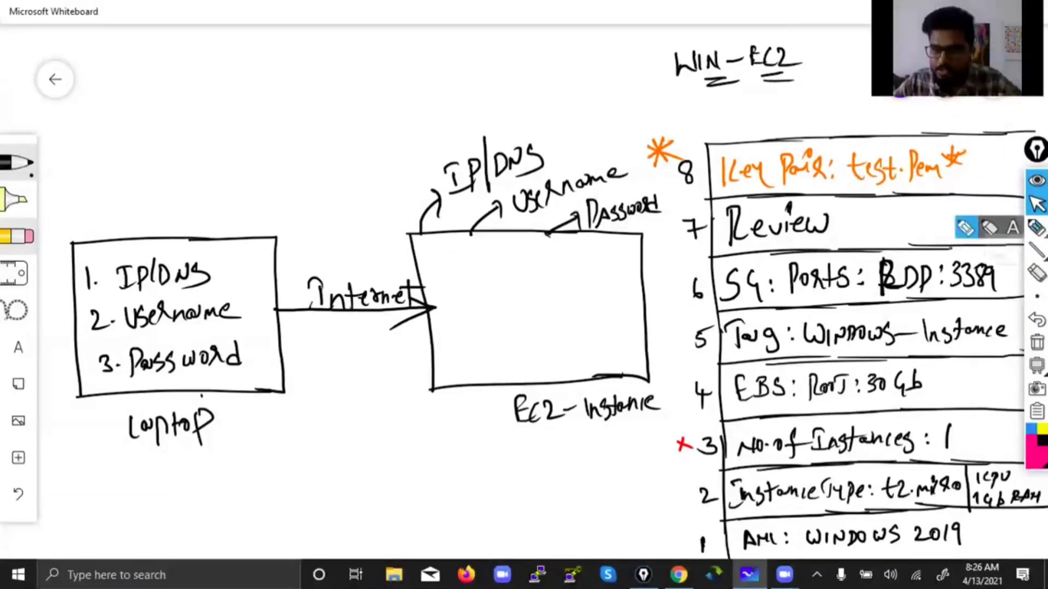
Step: Circle and tick the three items in the Laptop box with temporary pink screen annotations, and clear them
left_click(1035, 228)
mouse_move(157, 256)
left_mouse_down()
mouse_move(70, 319)
mouse_move(143, 388)
mouse_move(230, 287)
mouse_move(159, 252)
mouse_move(244, 259)
left_mouse_up()
left_click_drag(234, 316, 273, 297)
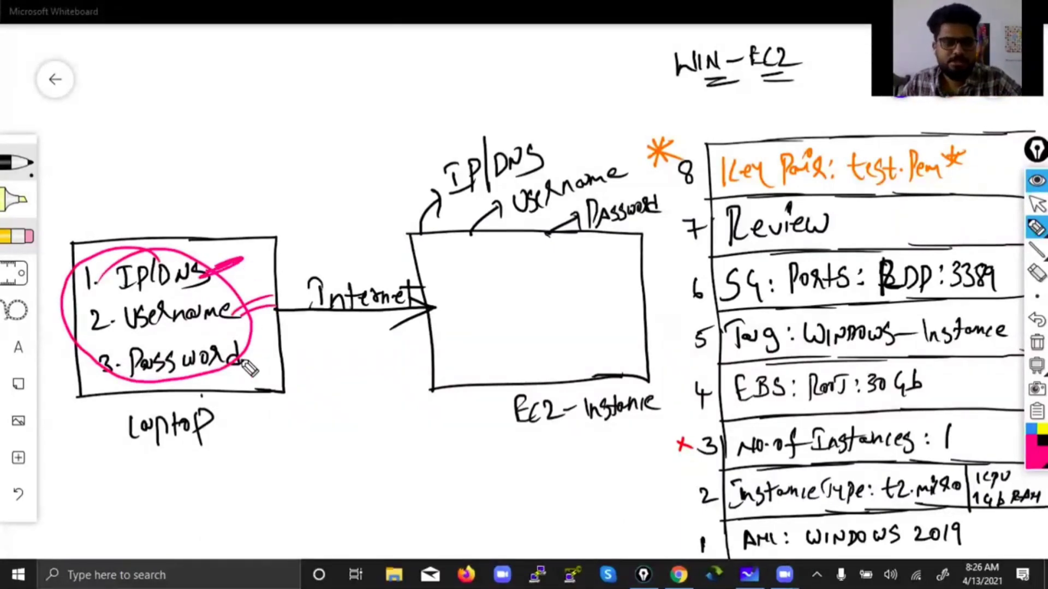
left_click_drag(240, 363, 282, 344)
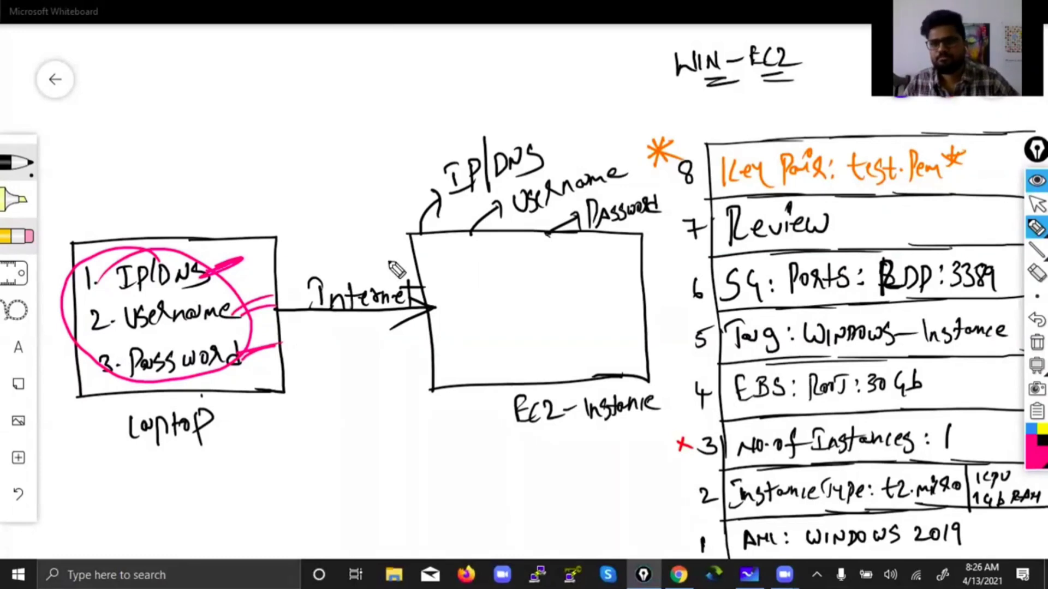
left_click(1037, 342)
left_click(1036, 205)
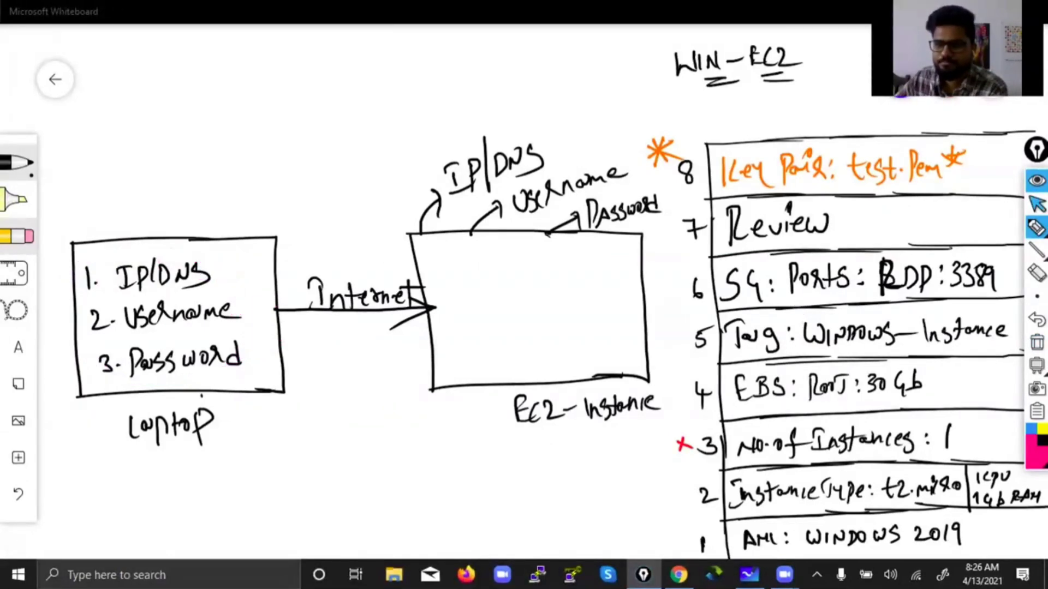
Step: Set the whiteboard pen to red and draw a rectangle around the three list items in the Laptop box
key("alt+Tab")
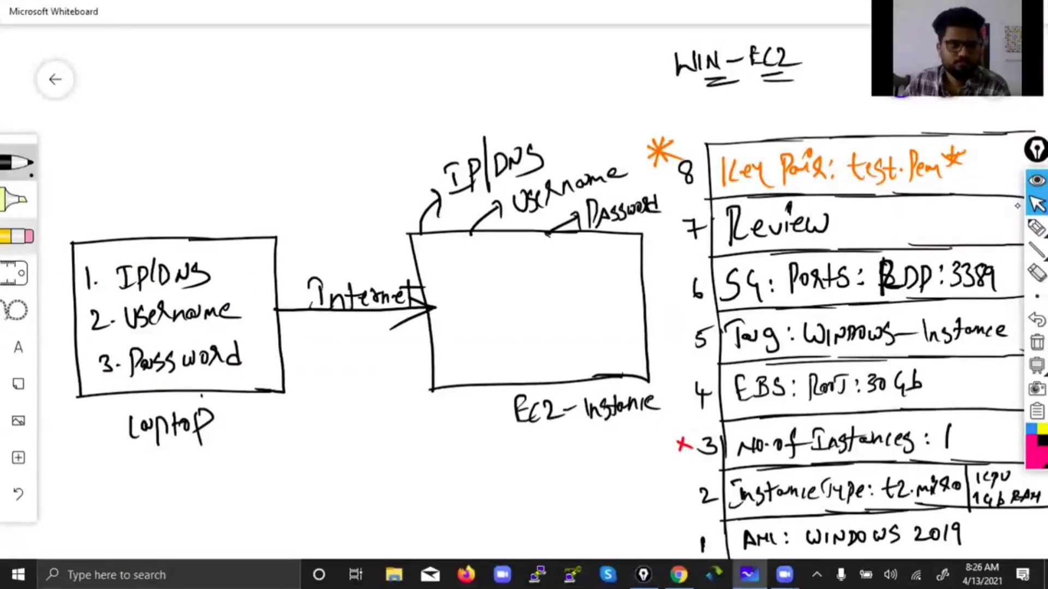
left_click(17, 162)
left_click(17, 162)
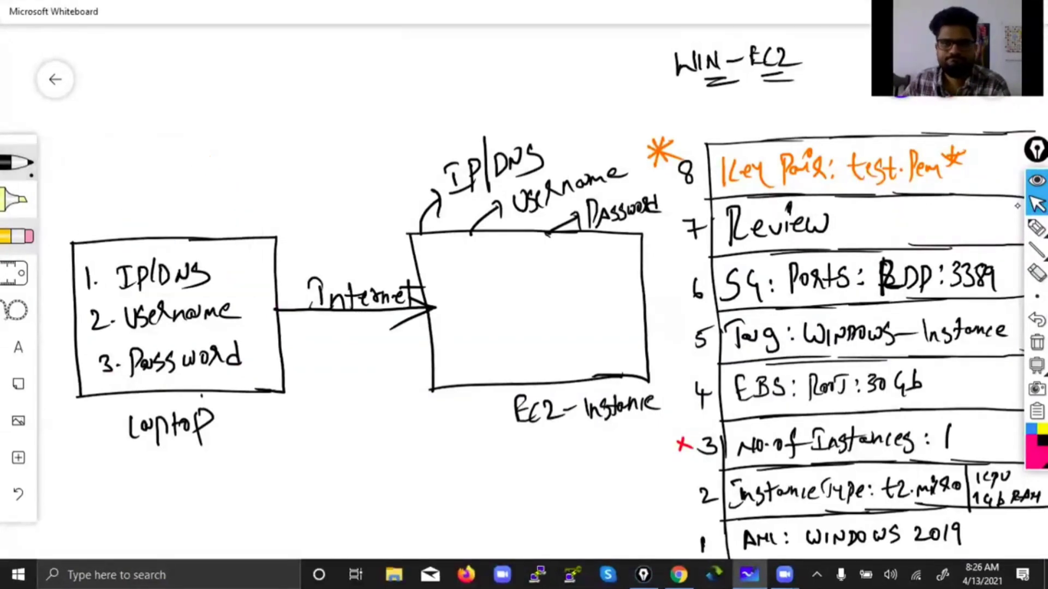
left_click(17, 162)
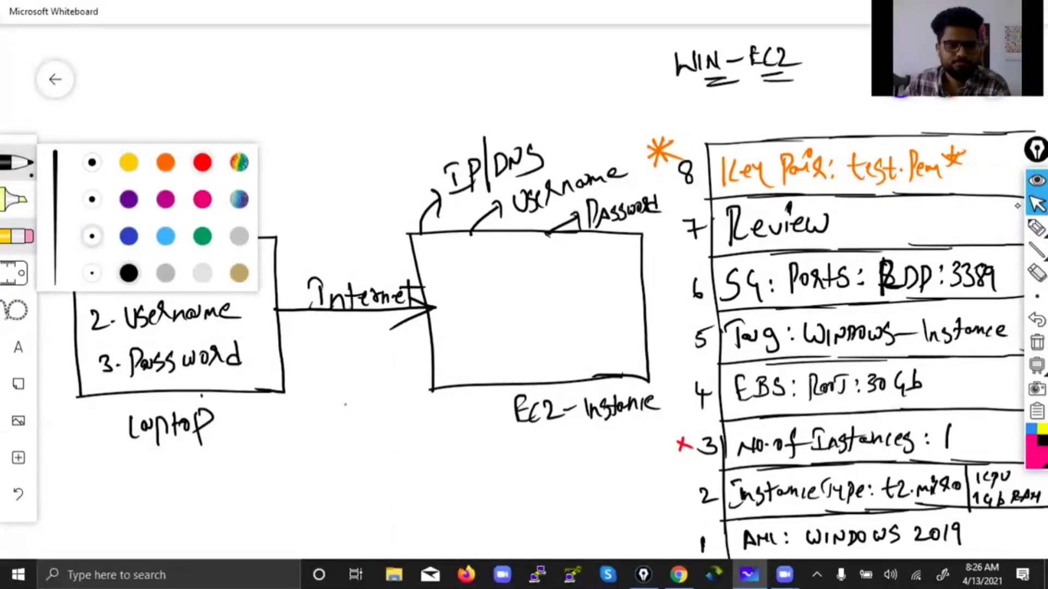
left_click(202, 162)
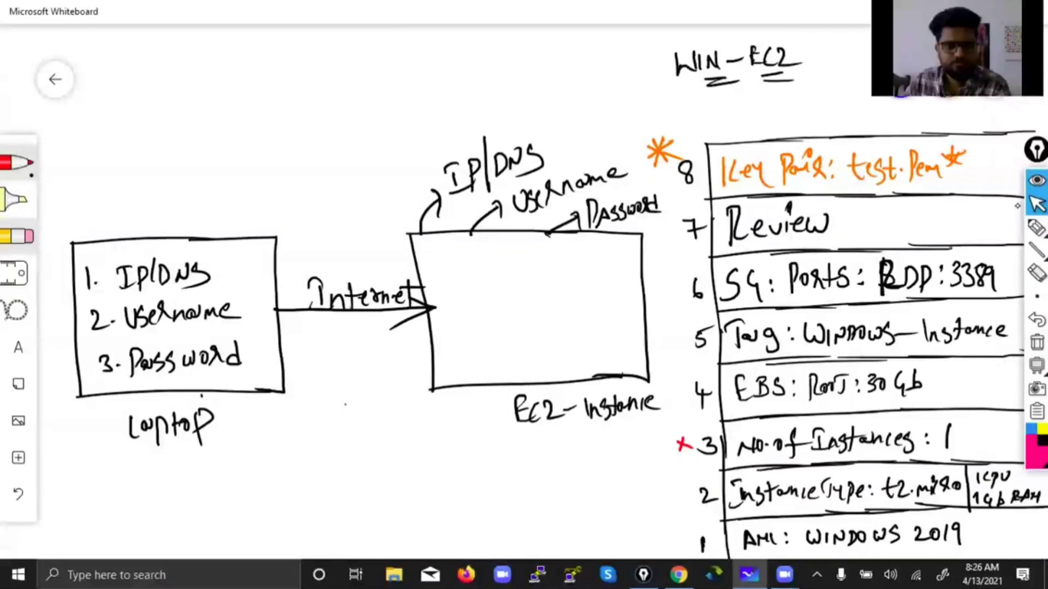
left_click_drag(101, 253, 232, 248)
mouse_move(82, 316)
left_mouse_down()
mouse_move(90, 383)
mouse_move(247, 358)
left_mouse_up()
mouse_move(218, 248)
left_mouse_down()
mouse_move(244, 298)
mouse_move(254, 368)
left_mouse_up()
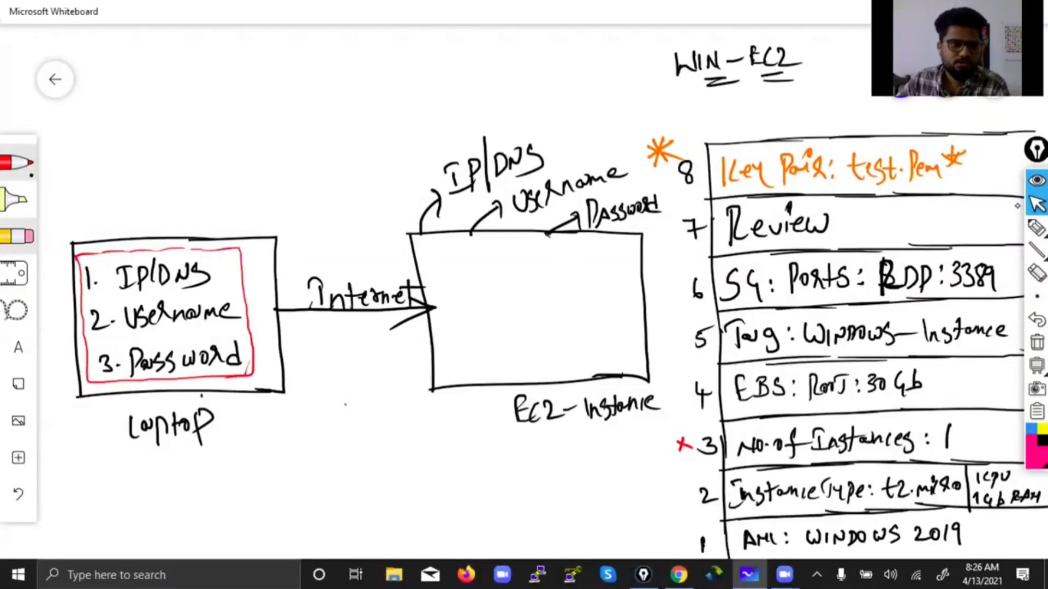
Step: Draw a red arrow up from the red rectangle and label it "Remote Desktop Connection (RDC)", underlining the abbreviation
mouse_move(101, 252)
left_mouse_down()
mouse_move(104, 164)
mouse_move(115, 193)
left_mouse_up()
left_click_drag(120, 125, 121, 153)
left_click_drag(109, 123, 132, 147)
left_click_drag(135, 137, 143, 134)
left_click_drag(181, 103, 177, 130)
left_click_drag(223, 100, 226, 126)
left_click_drag(223, 98, 225, 127)
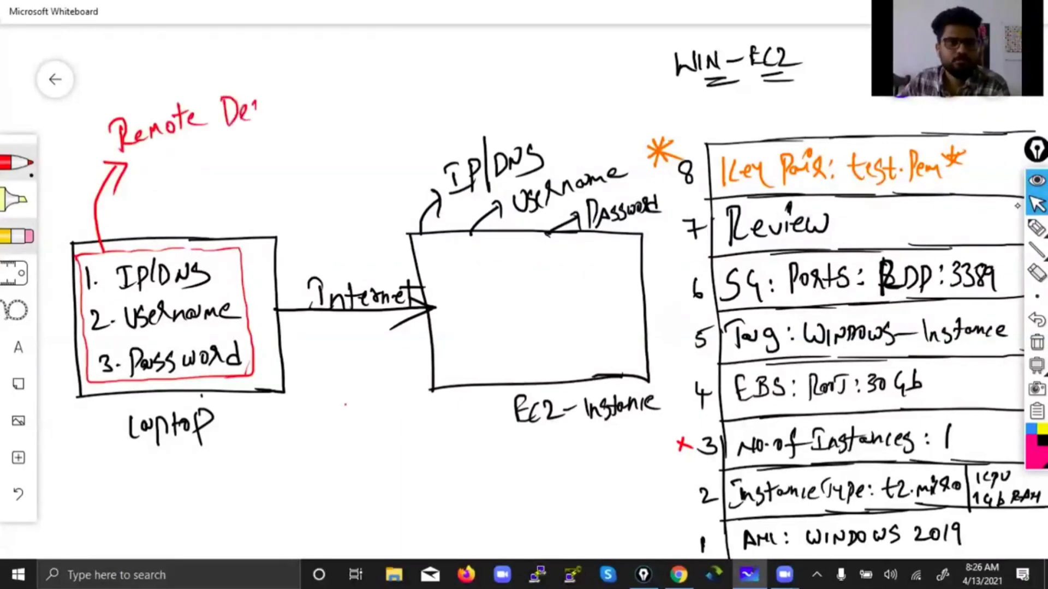
left_click_drag(278, 100, 275, 115)
left_click_drag(284, 92, 283, 115)
left_click_drag(282, 105, 345, 109)
mouse_move(353, 98)
left_mouse_down()
mouse_move(354, 109)
mouse_move(373, 106)
left_mouse_up()
left_click_drag(378, 106, 414, 103)
left_click_drag(424, 80, 422, 100)
mouse_move(413, 100)
left_mouse_down()
mouse_move(435, 93)
mouse_move(480, 108)
left_mouse_up()
mouse_move(495, 87)
left_mouse_down()
mouse_move(495, 109)
mouse_move(546, 102)
left_mouse_up()
mouse_move(560, 77)
left_mouse_down()
mouse_move(562, 107)
mouse_move(527, 111)
mouse_move(544, 115)
left_mouse_up()
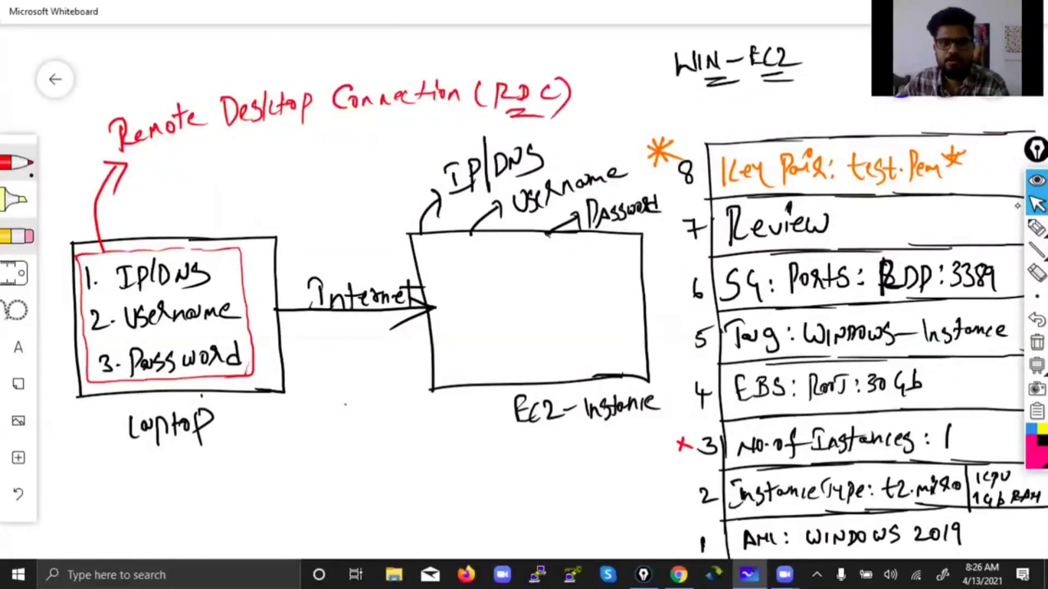
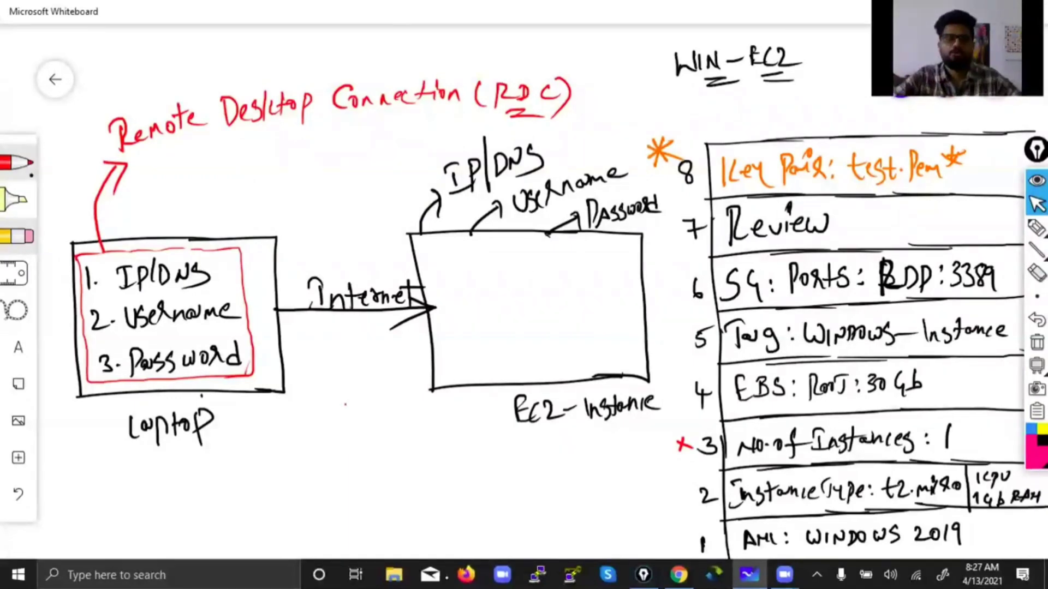
left_click(276, 573)
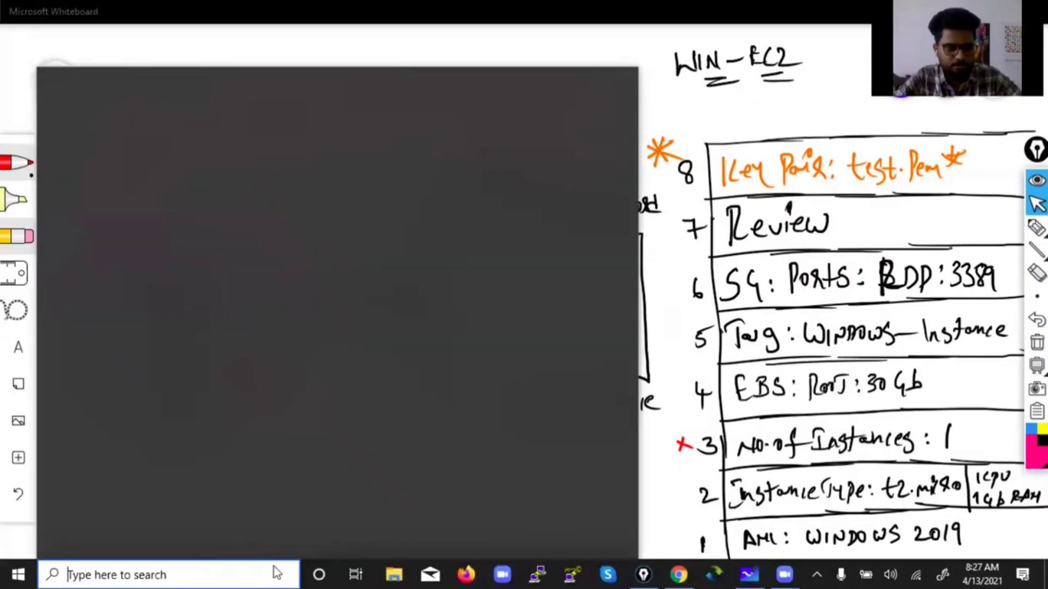
left_click(275, 572)
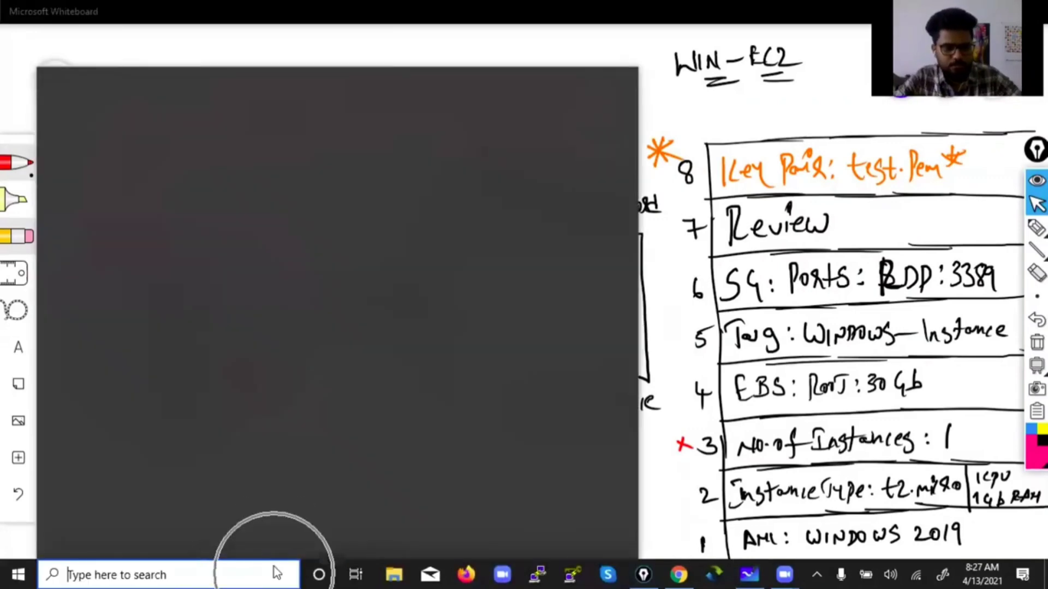
type("remot")
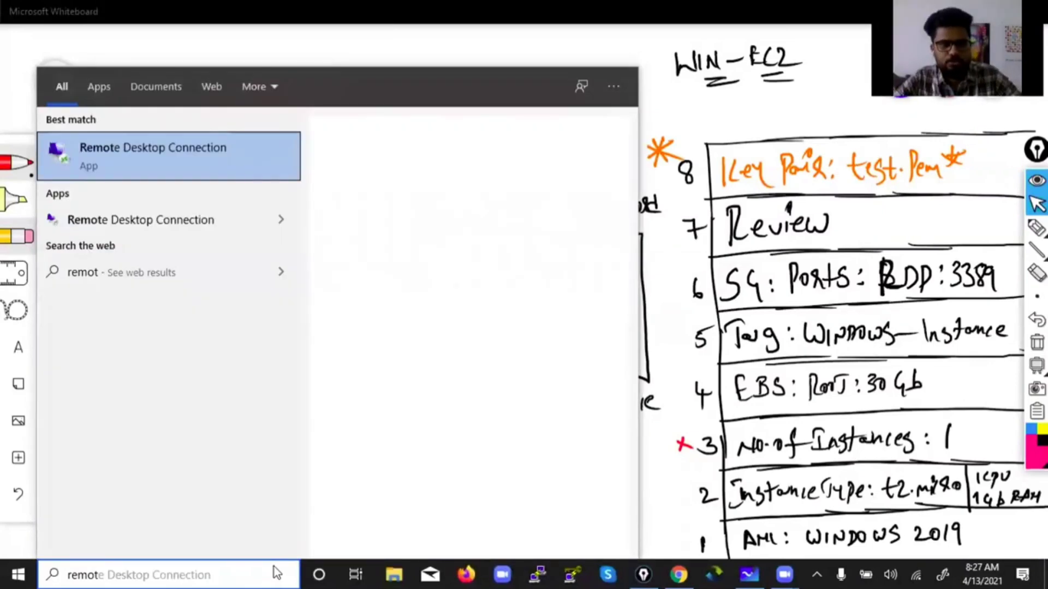
key("Escape")
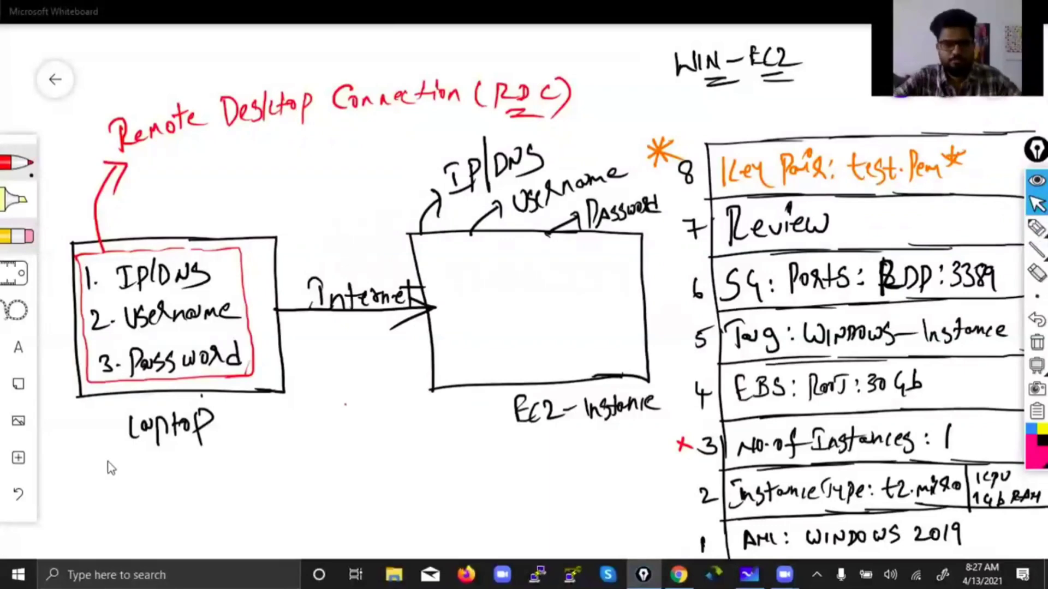
Step: Find Remote Desktop Connection through the Windows search and open it
left_click(173, 570)
type("rem")
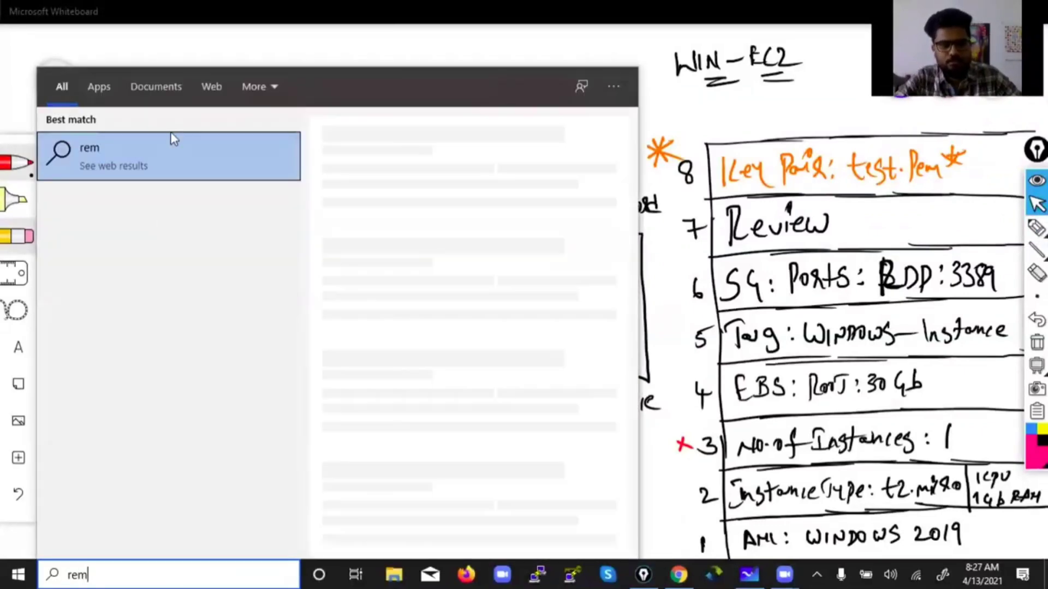
left_click(181, 156)
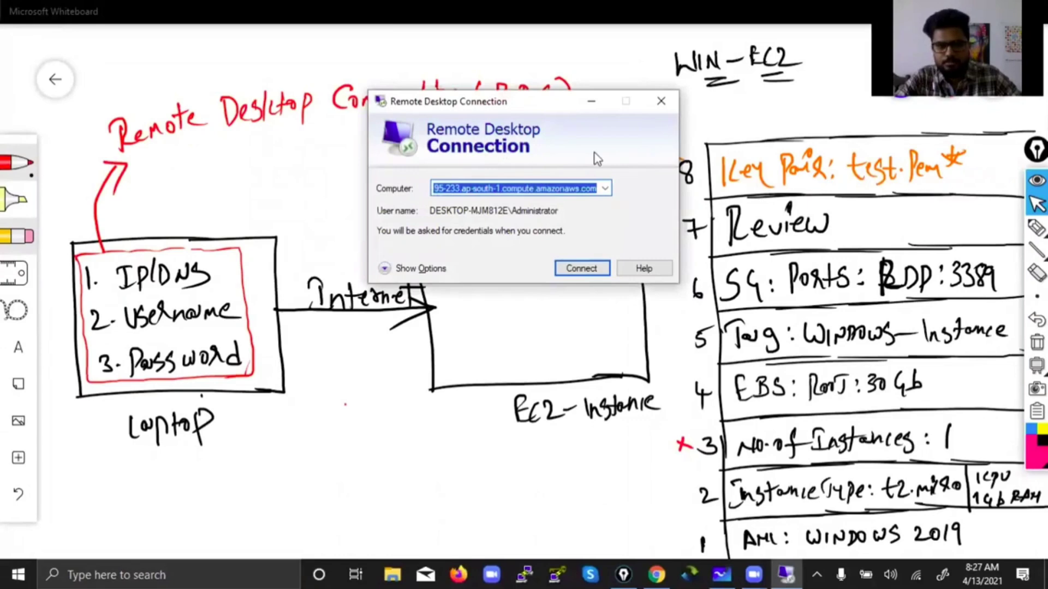
Step: Show the full connection options in Remote Desktop Connection and empty the computer name
left_click(605, 189)
left_click(624, 197)
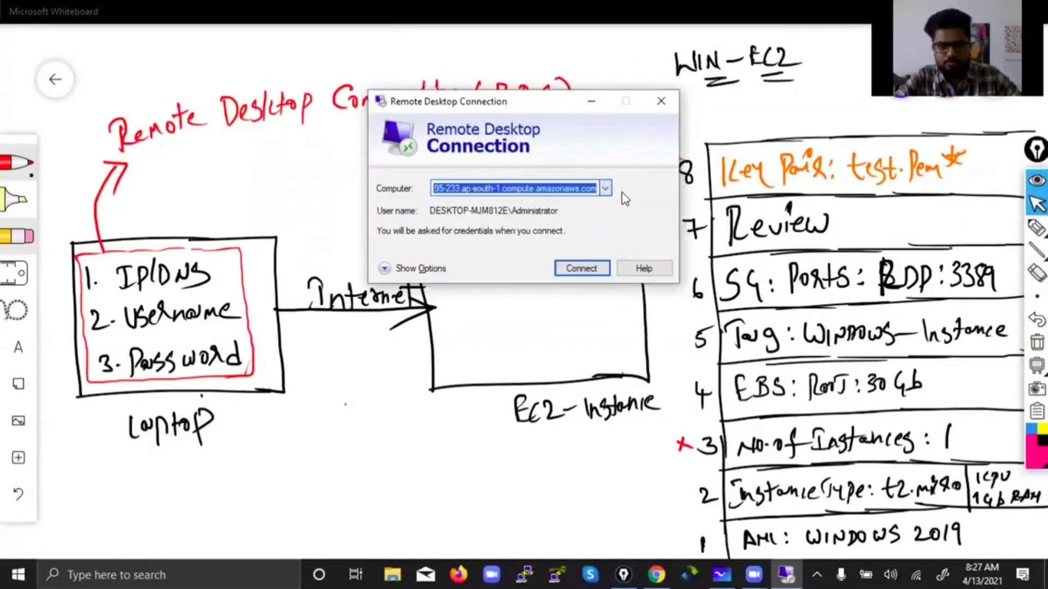
left_click(385, 269)
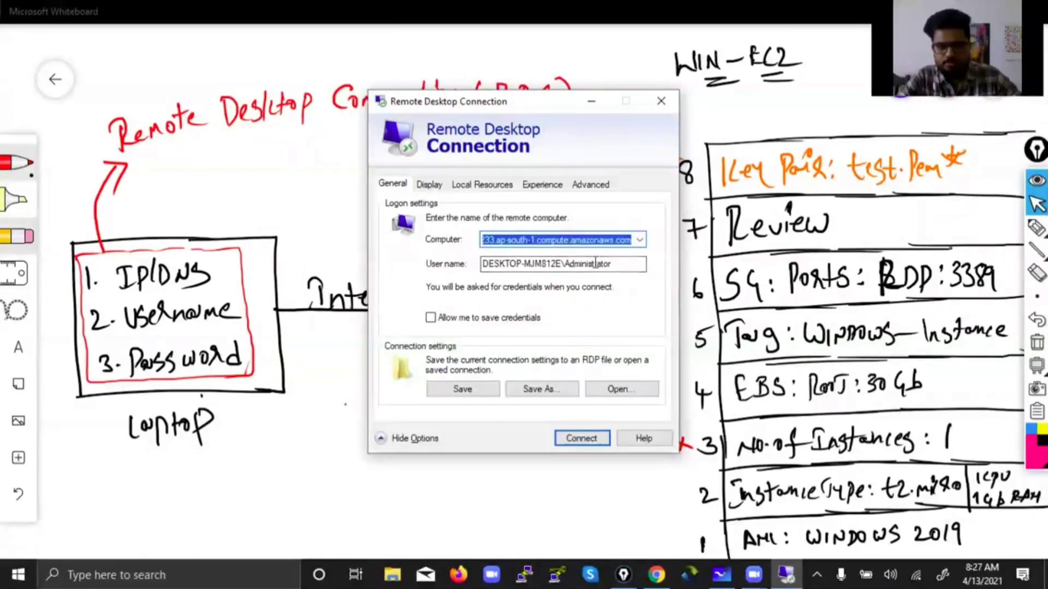
key("BackSpace")
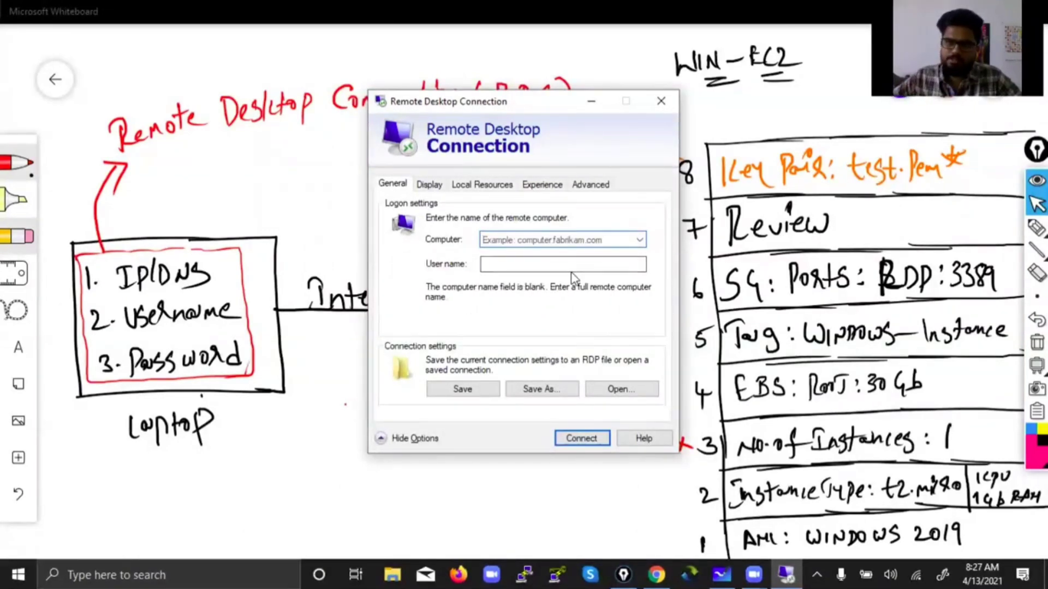
Step: Link "IP/DNS" to the Computer field and "Username" to the User name field with temporary pink annotations, and clear them
left_click(1036, 227)
mouse_move(468, 230)
left_mouse_down()
mouse_move(437, 219)
mouse_move(405, 246)
left_mouse_up()
mouse_move(207, 268)
left_mouse_down()
mouse_move(413, 238)
mouse_move(388, 269)
left_mouse_up()
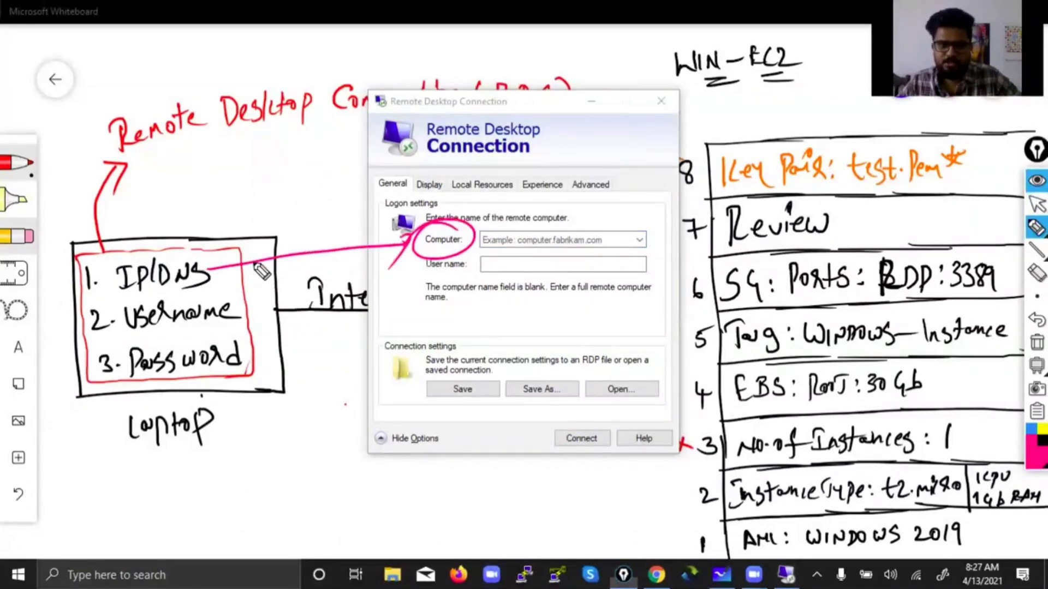
mouse_move(443, 271)
left_mouse_down()
mouse_move(436, 255)
mouse_move(423, 257)
left_mouse_up()
mouse_move(240, 312)
left_mouse_down()
mouse_move(440, 261)
mouse_move(417, 300)
left_mouse_up()
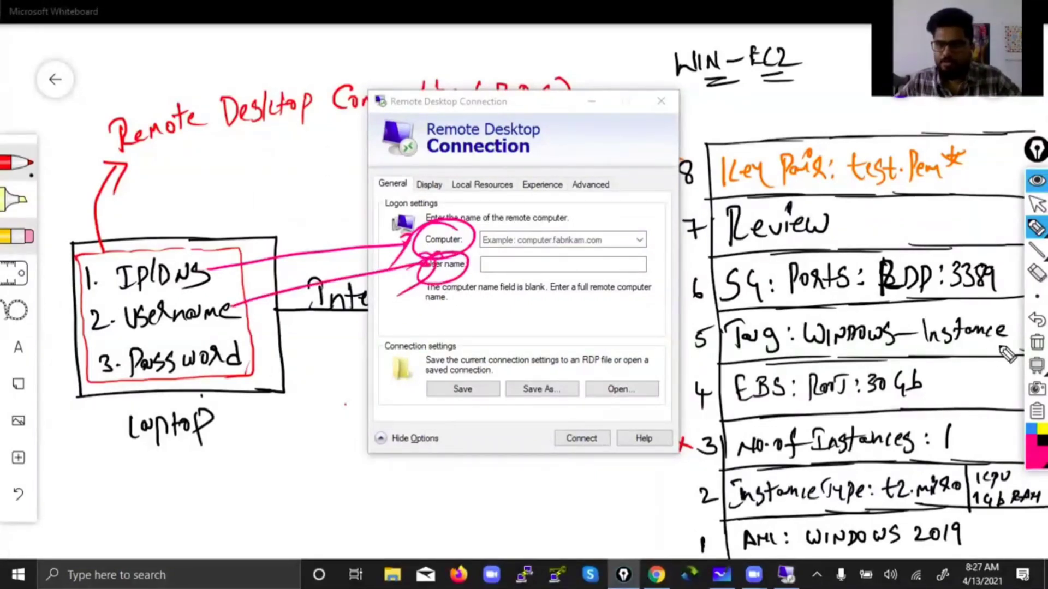
left_click(1036, 343)
left_click(1034, 206)
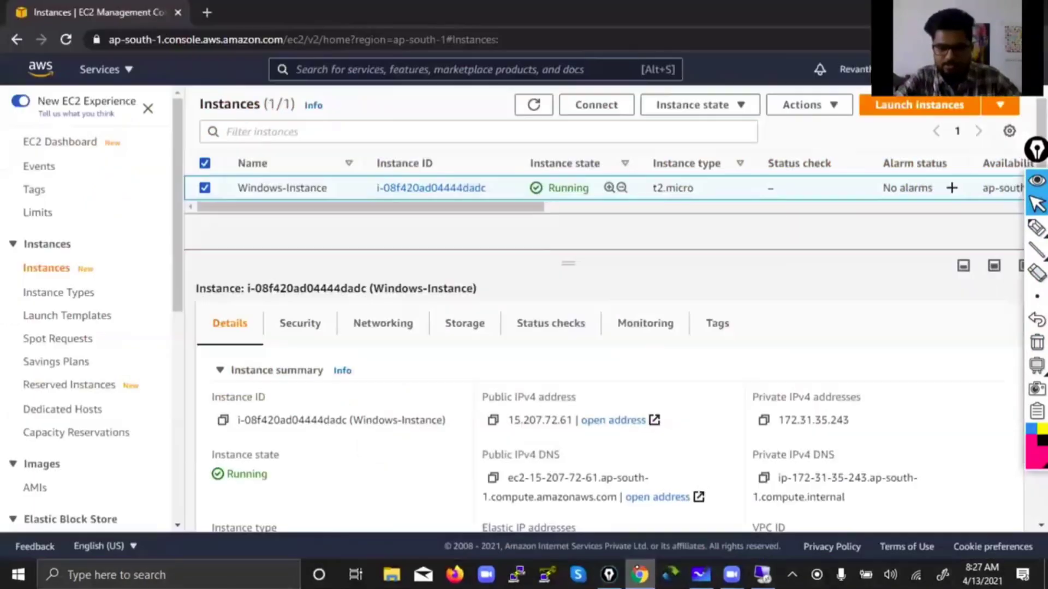
Step: Switch to Chrome and open the Connect to instance page for Windows-Instance
left_click(656, 574)
left_click(787, 105)
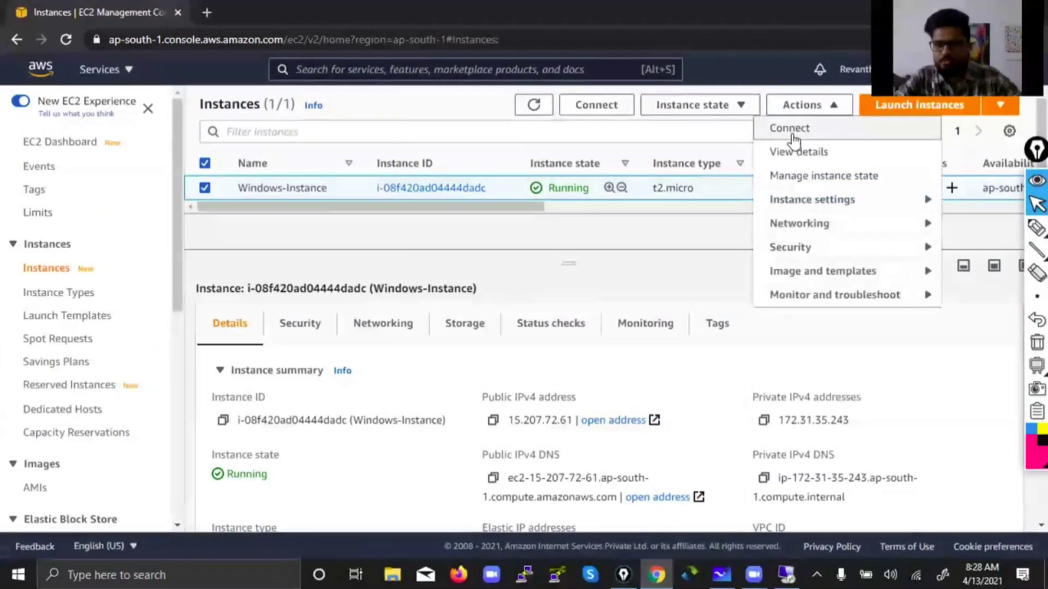
left_click(792, 137)
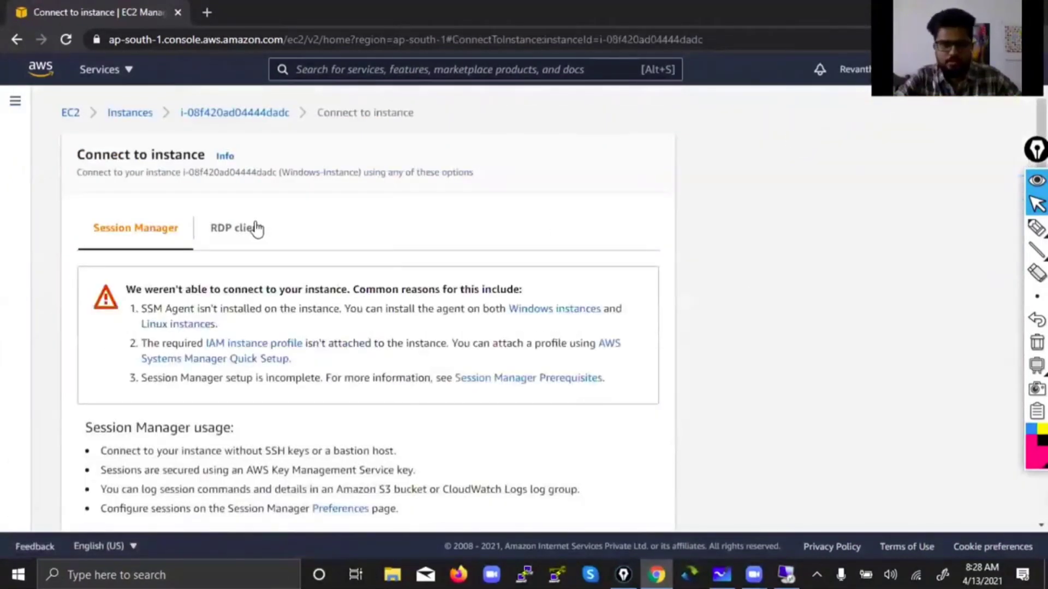
Step: Mark the RDP client option with a temporary pink circle and underline, clear them, and open the RDP client connection details
left_click(1037, 229)
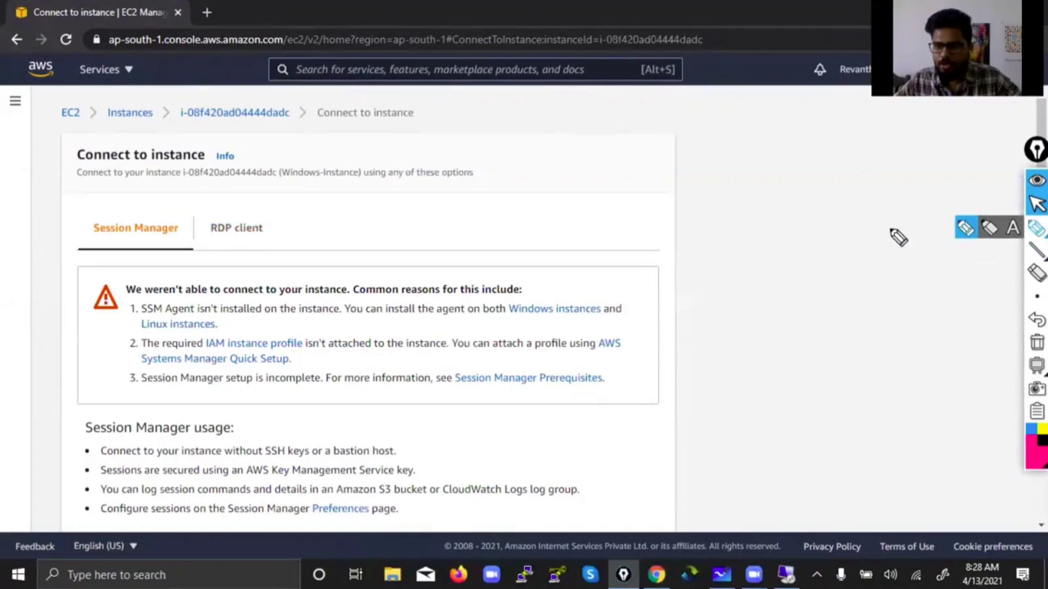
mouse_move(221, 207)
left_mouse_down()
mouse_move(282, 221)
mouse_move(217, 208)
left_mouse_up()
left_click_drag(213, 238, 233, 236)
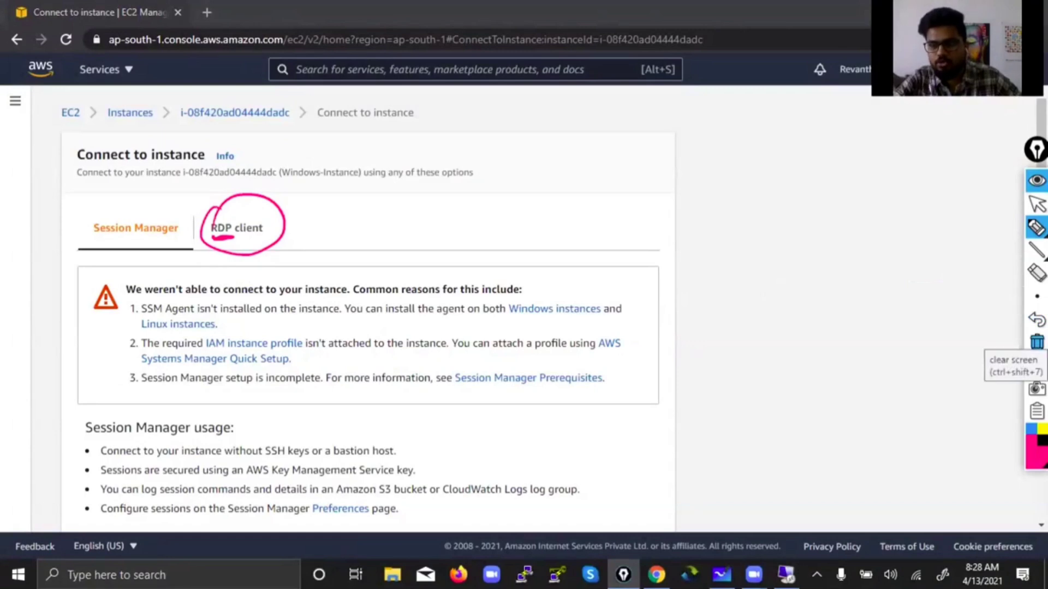
left_click(1037, 342)
left_click(1037, 204)
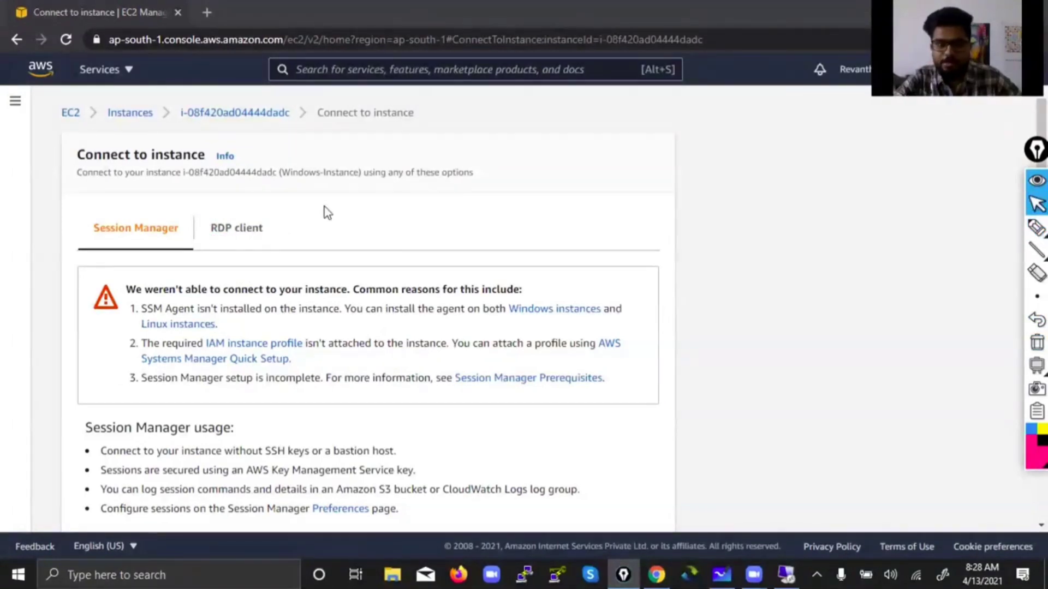
left_click(249, 232)
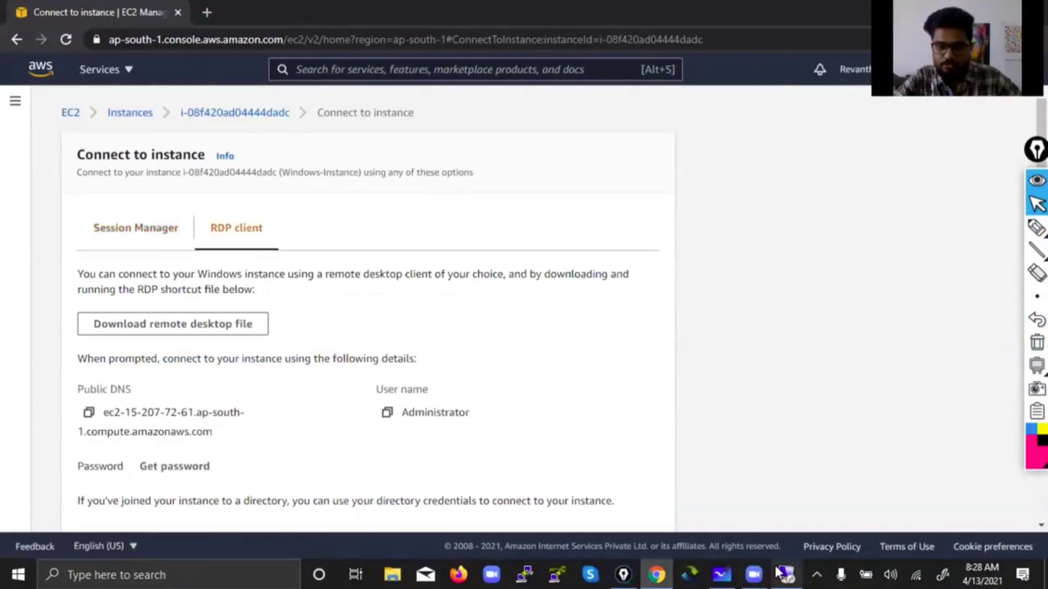
Step: Switch to the whiteboard, close the Remote Desktop Connection window, and return to the Connect to instance page in Chrome
left_click(722, 575)
key("ctrl")
key("ctrl")
key("ctrl")
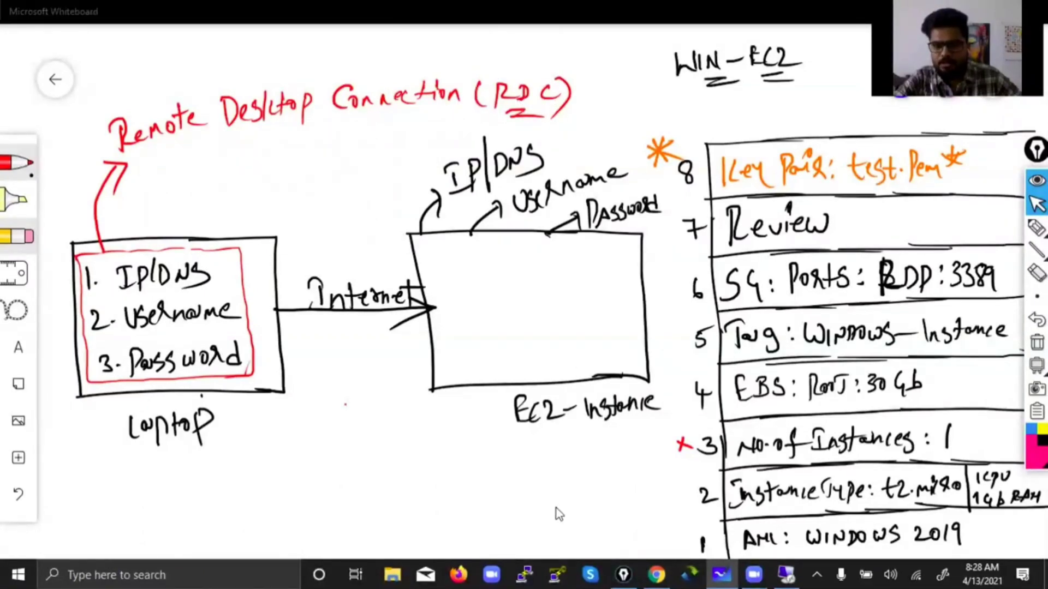
left_click(786, 574)
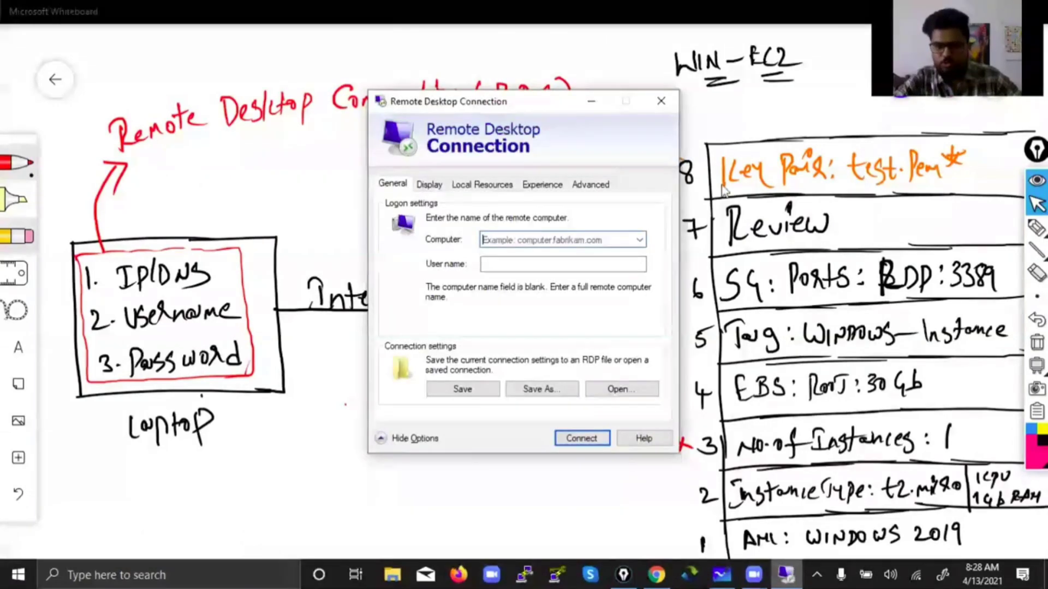
left_click(661, 102)
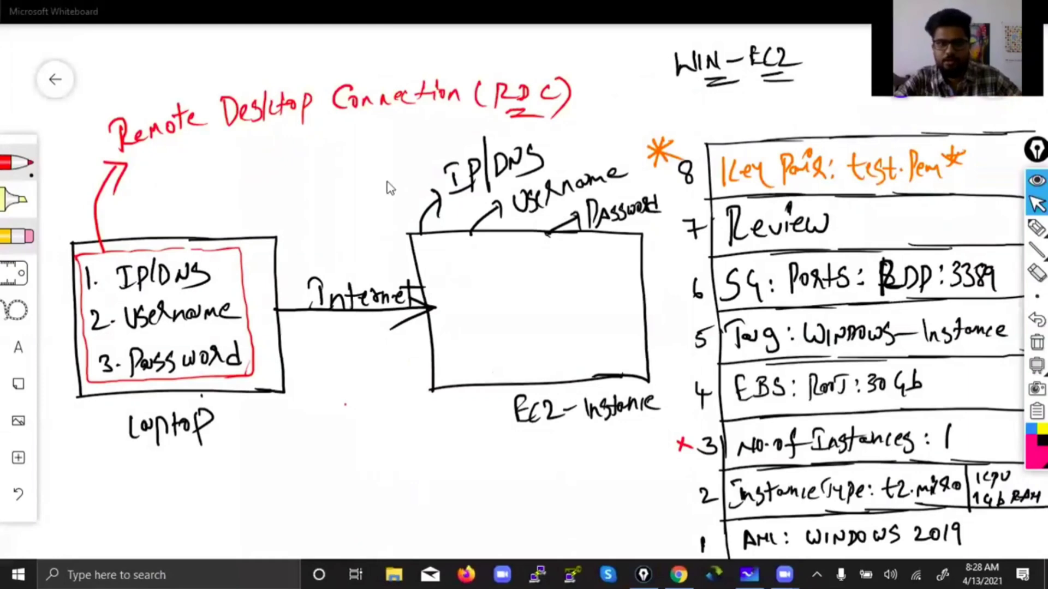
mouse_move(682, 574)
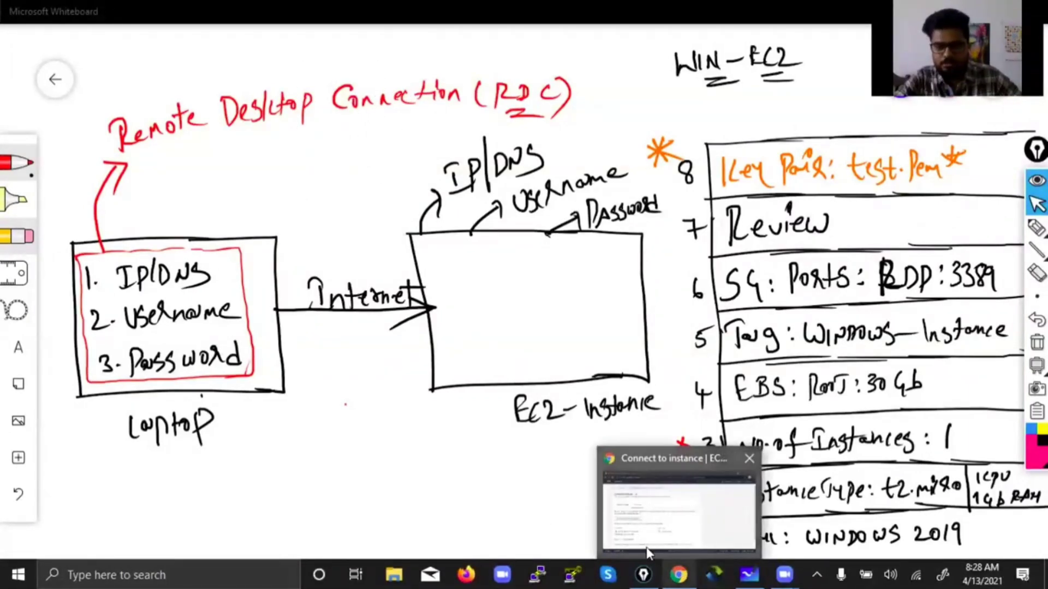
left_click(675, 573)
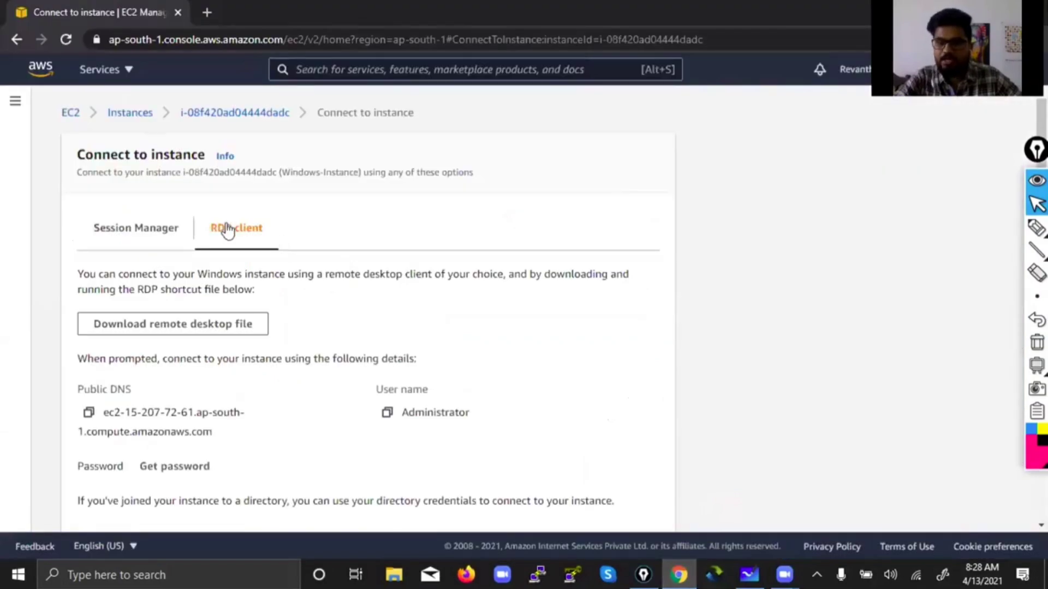
Step: Circle the RDP client option in pink and annotate it with an underlined "Port"
left_click(1037, 228)
mouse_move(225, 209)
left_mouse_down()
mouse_move(262, 203)
mouse_move(320, 227)
mouse_move(356, 227)
mouse_move(389, 203)
left_mouse_up()
left_click_drag(330, 238, 395, 231)
Step: Sketch RDC as software linking the laptop to the EC2 Windows instance, circle RDC, connect "Port" to RDP client, and clear all annotations
mouse_move(667, 171)
left_mouse_down()
mouse_move(697, 194)
mouse_move(761, 190)
mouse_move(824, 218)
mouse_move(861, 203)
mouse_move(719, 234)
mouse_move(720, 327)
mouse_move(744, 339)
mouse_move(823, 300)
mouse_move(828, 339)
left_mouse_up()
mouse_move(890, 275)
left_mouse_down()
mouse_move(870, 306)
mouse_move(917, 294)
mouse_move(931, 308)
left_mouse_up()
left_click(952, 270)
mouse_move(952, 261)
left_mouse_down()
mouse_move(908, 281)
mouse_move(994, 303)
left_mouse_up()
left_click_drag(977, 323, 952, 323)
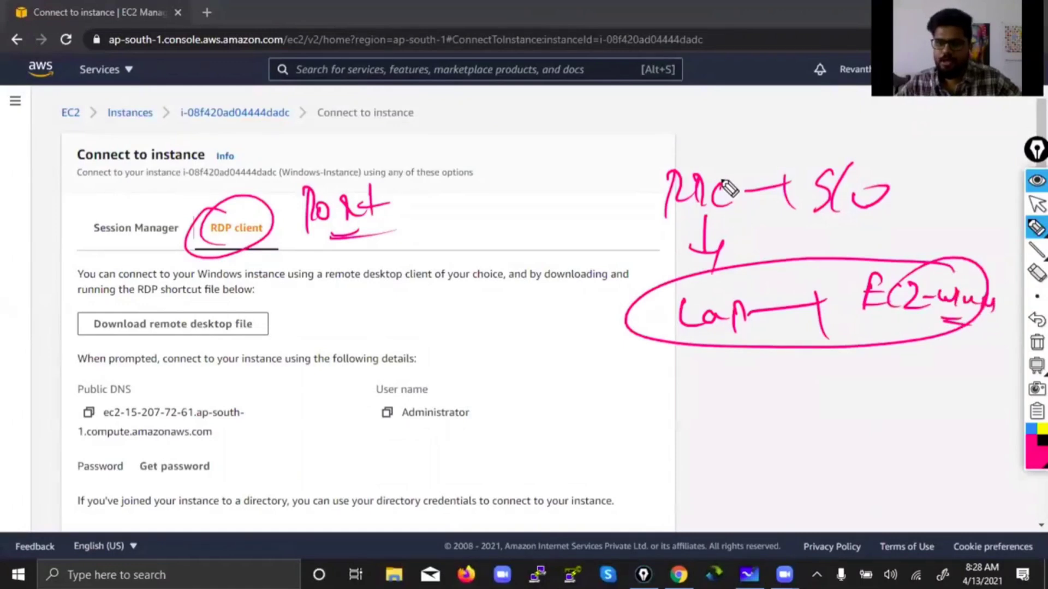
left_click_drag(712, 161, 679, 221)
left_click_drag(218, 217, 355, 234)
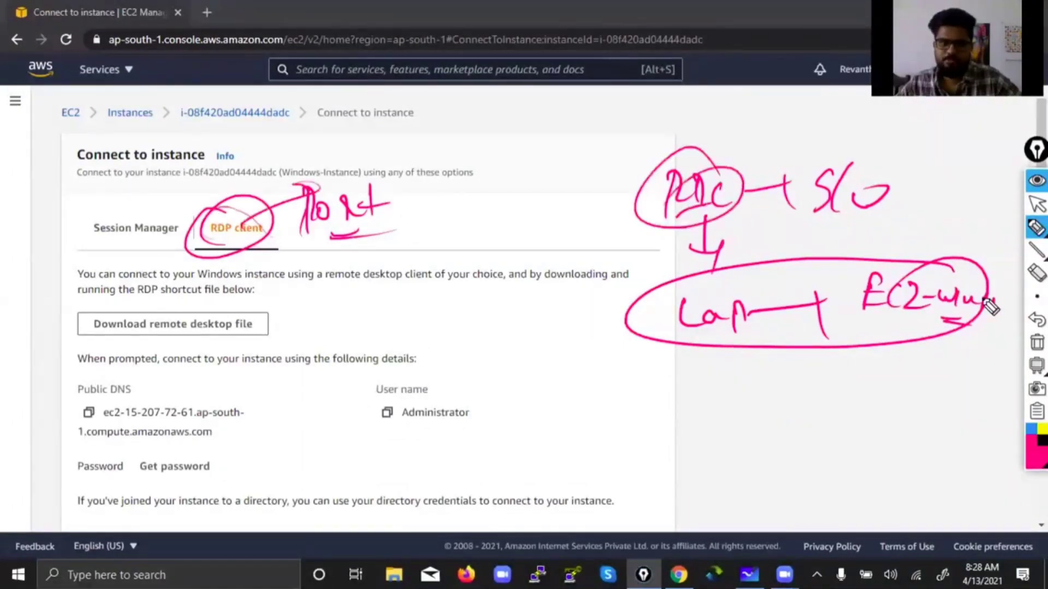
left_click(1036, 342)
left_click(1036, 205)
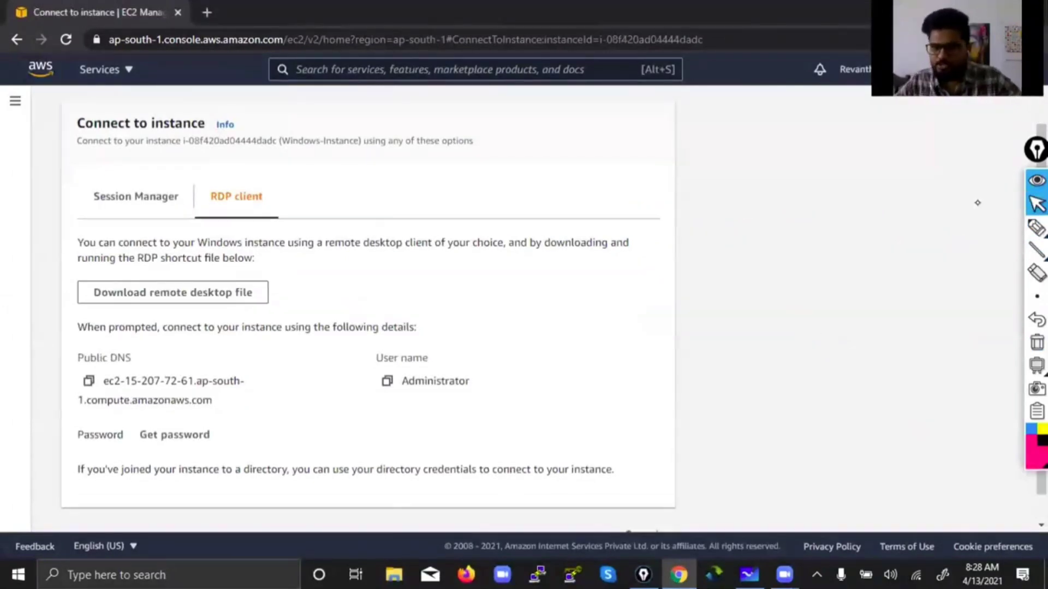
Step: Circle Public DNS, User name and Password in pink, tick them off with a circled 3, and clear the annotations
left_click(1036, 227)
mouse_move(153, 321)
left_mouse_down()
mouse_move(116, 333)
mouse_move(160, 334)
left_mouse_up()
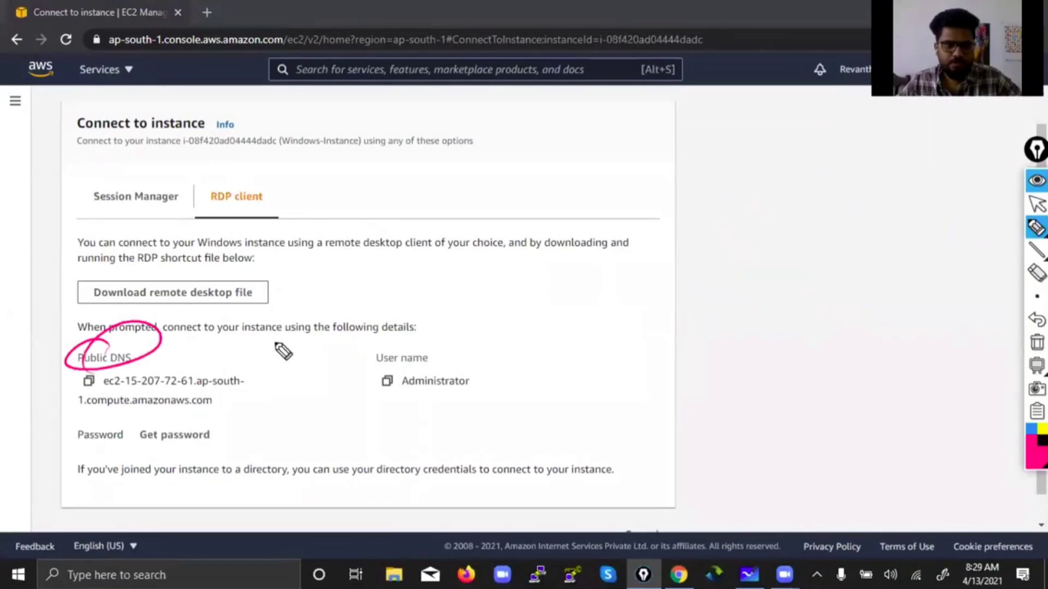
mouse_move(397, 346)
left_mouse_down()
mouse_move(427, 333)
mouse_move(345, 357)
left_mouse_up()
left_click_drag(107, 422, 66, 454)
left_click_drag(133, 445, 93, 465)
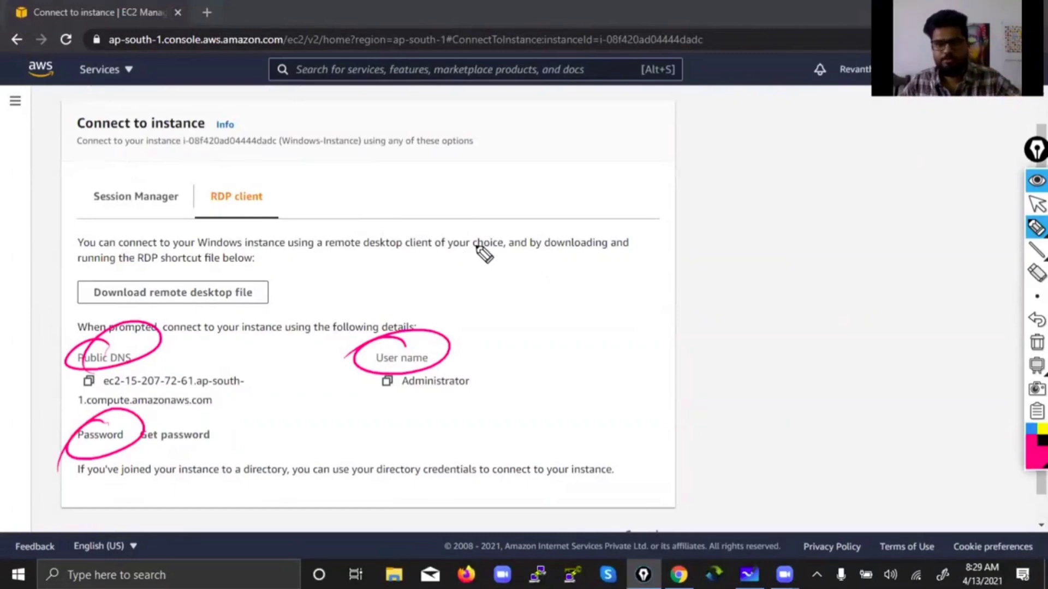
left_click_drag(161, 352, 290, 289)
left_click_drag(404, 330, 453, 307)
left_click_drag(280, 373, 160, 434)
mouse_move(409, 261)
left_mouse_down()
mouse_move(403, 307)
mouse_move(466, 311)
left_mouse_up()
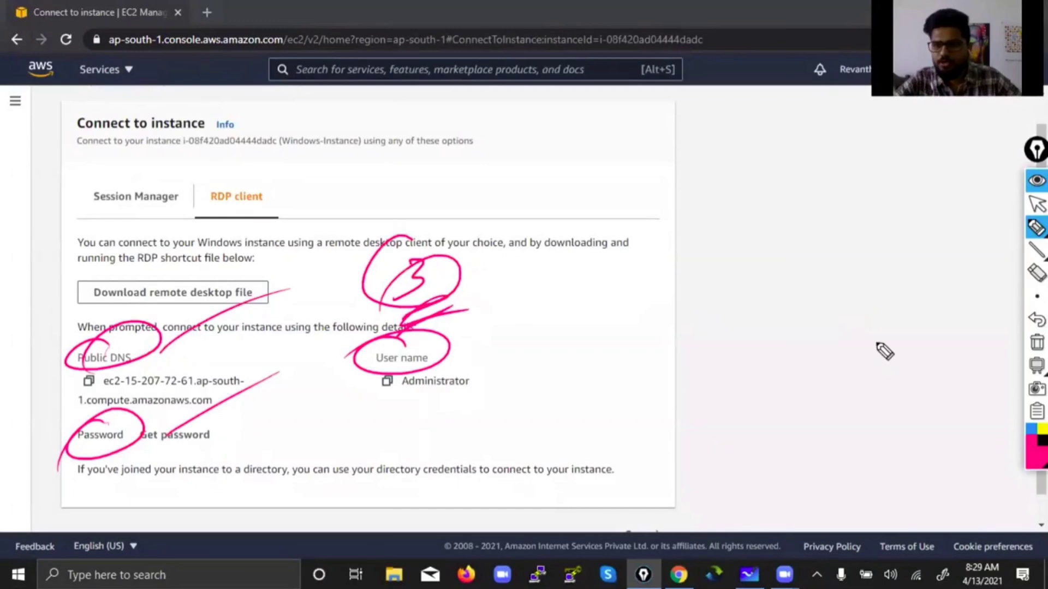
left_click(1037, 342)
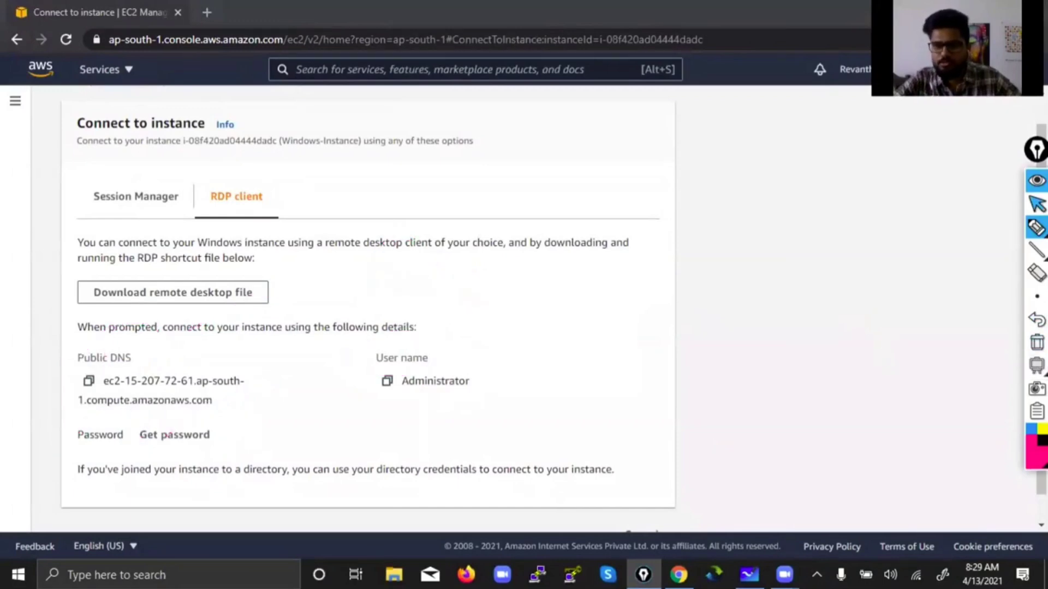
left_click(1037, 205)
Step: Copy the instance's public DNS and paste it as the computer name in a newly opened Remote Desktop Connection with full options shown
left_click(89, 382)
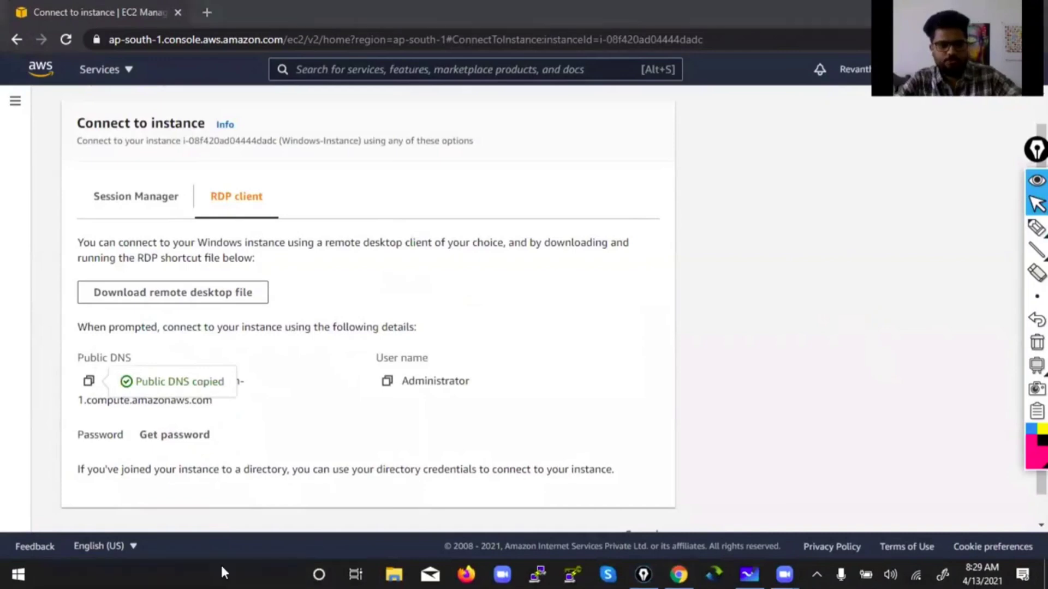
key("super")
type("remot")
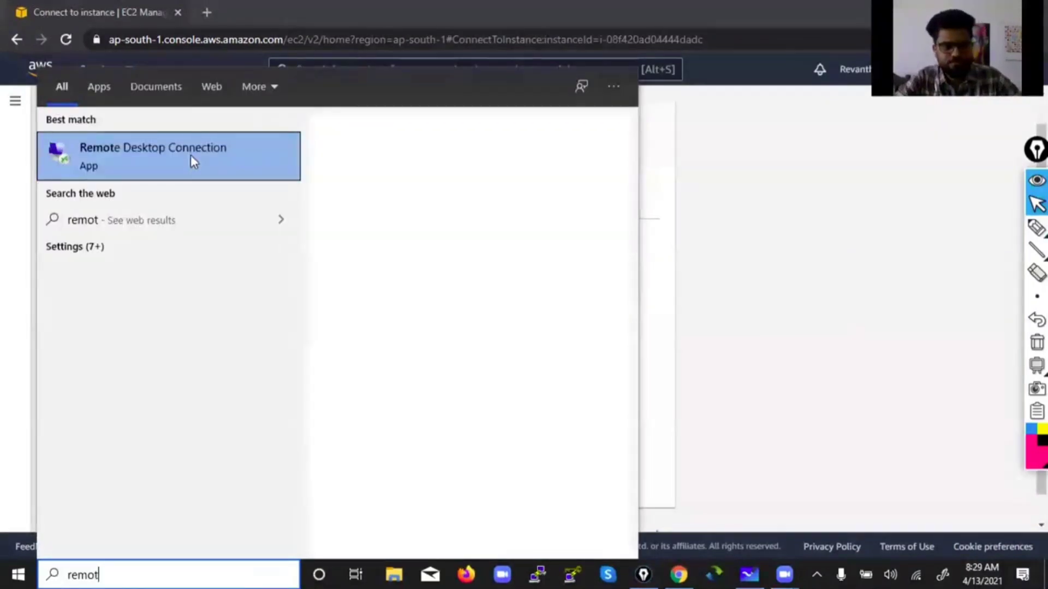
left_click(191, 156)
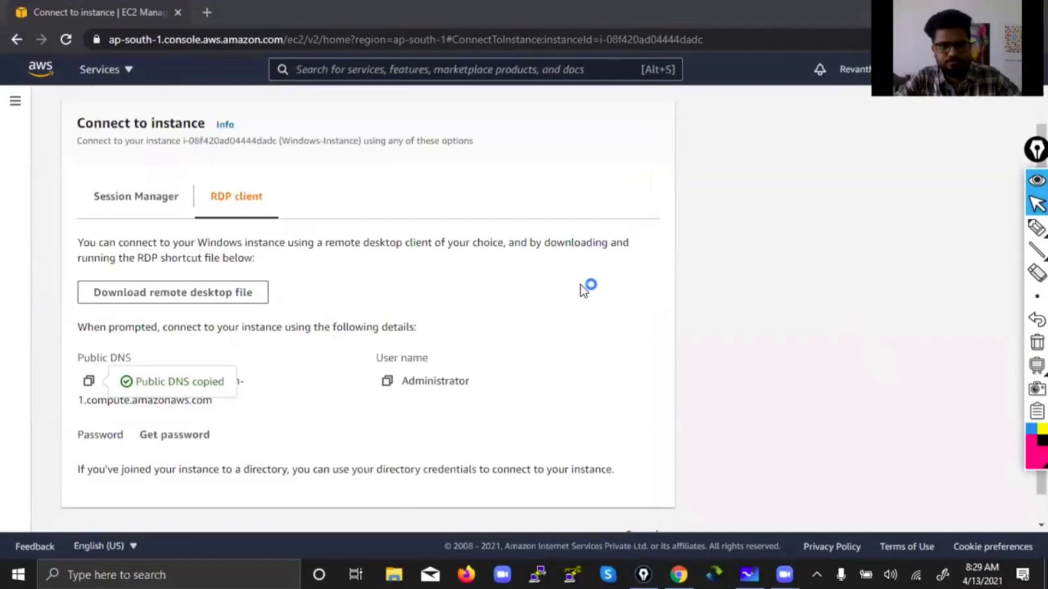
left_click(418, 269)
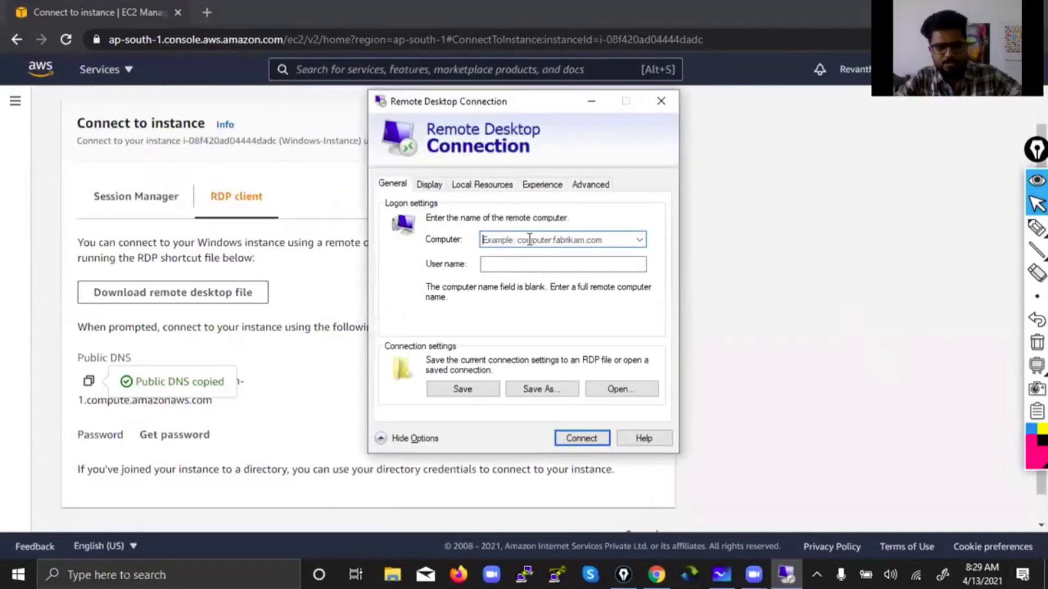
key("ctrl+v")
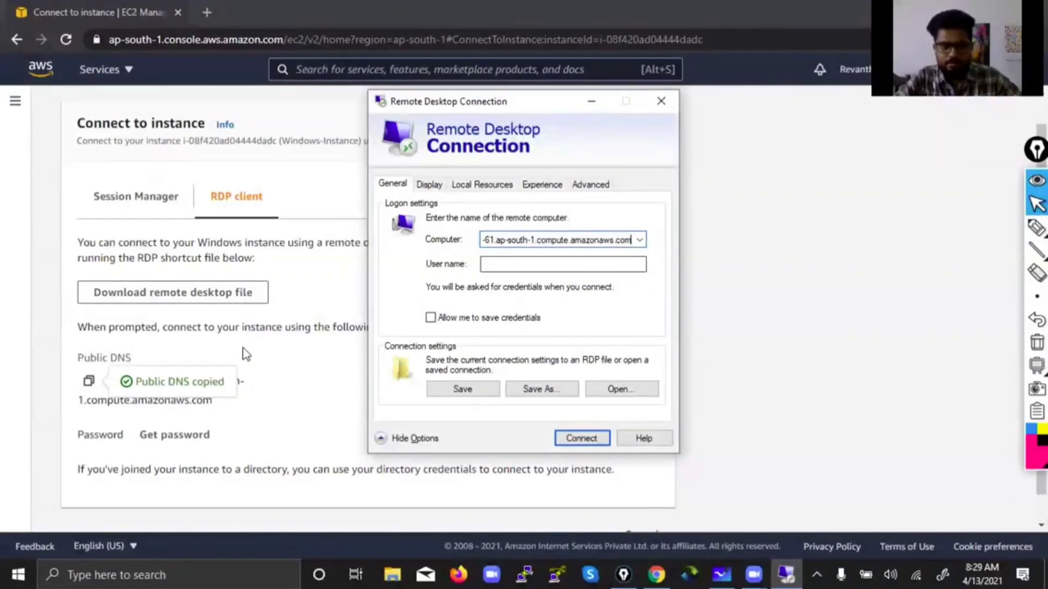
Step: Copy the user name Administrator from the RDP client details into Remote Desktop Connection and start connecting
left_click(329, 276)
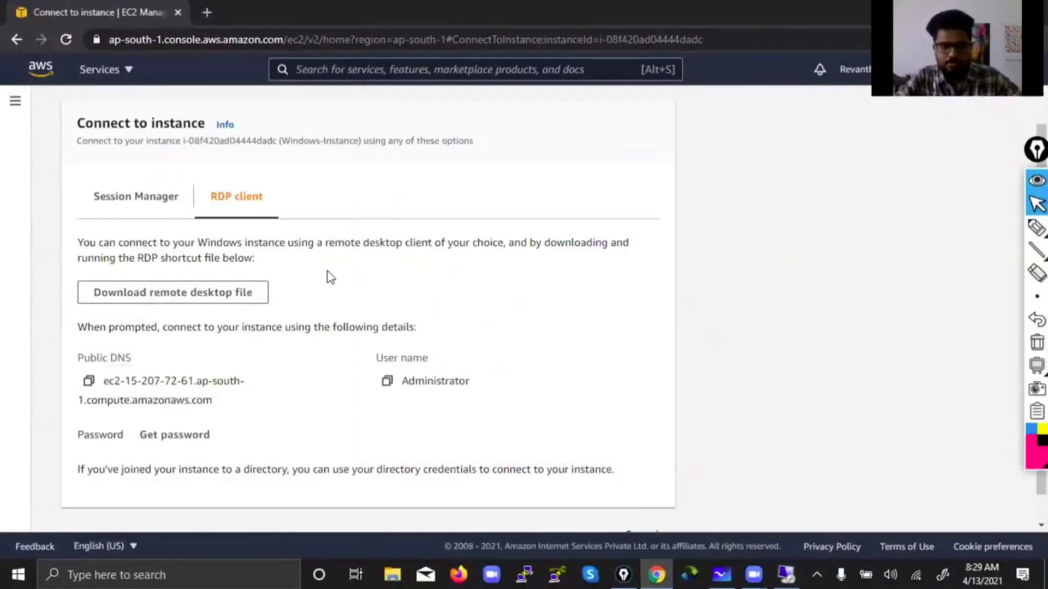
left_click(387, 382)
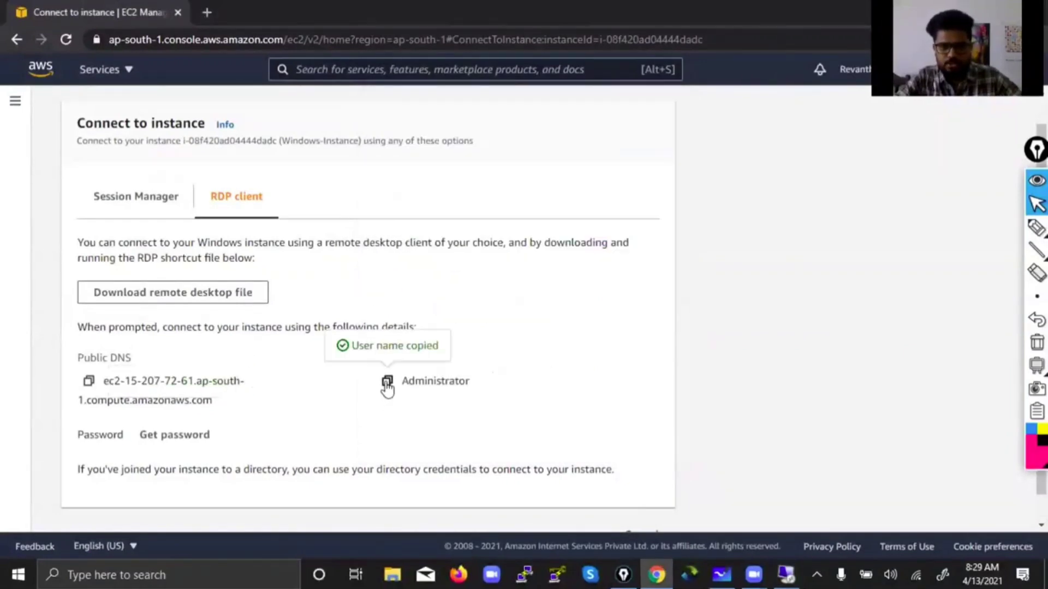
left_click(786, 574)
left_click(569, 265)
key("ctrl+v")
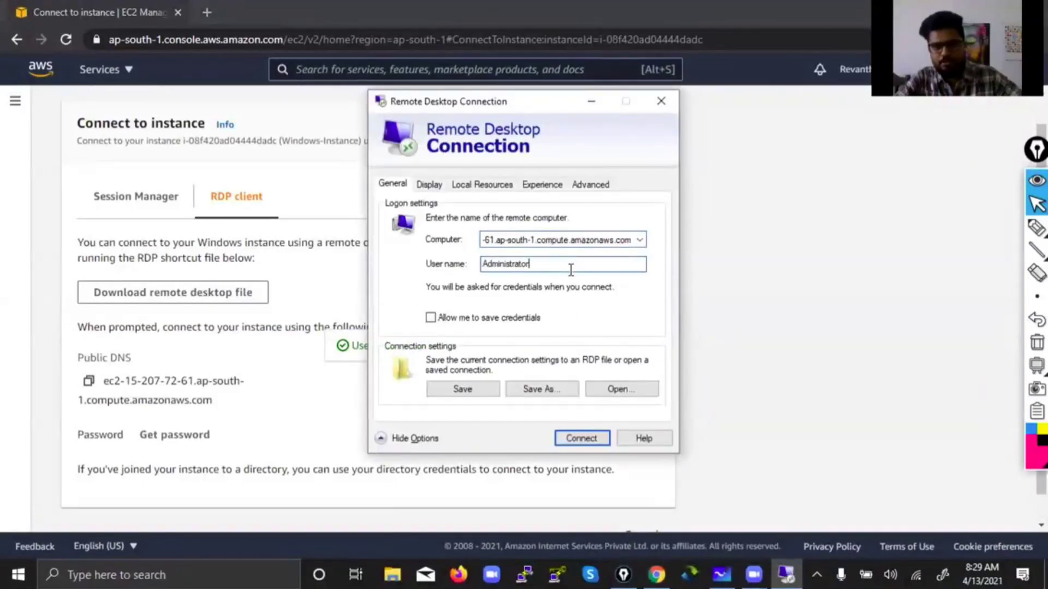
left_click(582, 439)
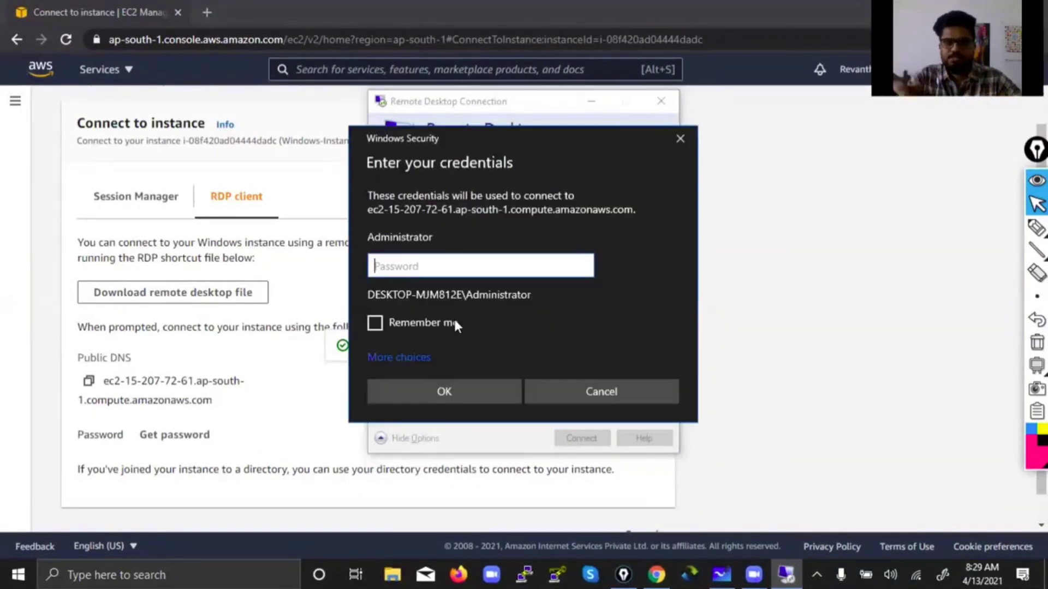
Step: Circle the Password field in the credentials prompt and the Password label on the AWS page in pink, and underline Get password
key("ctrl+shift+p")
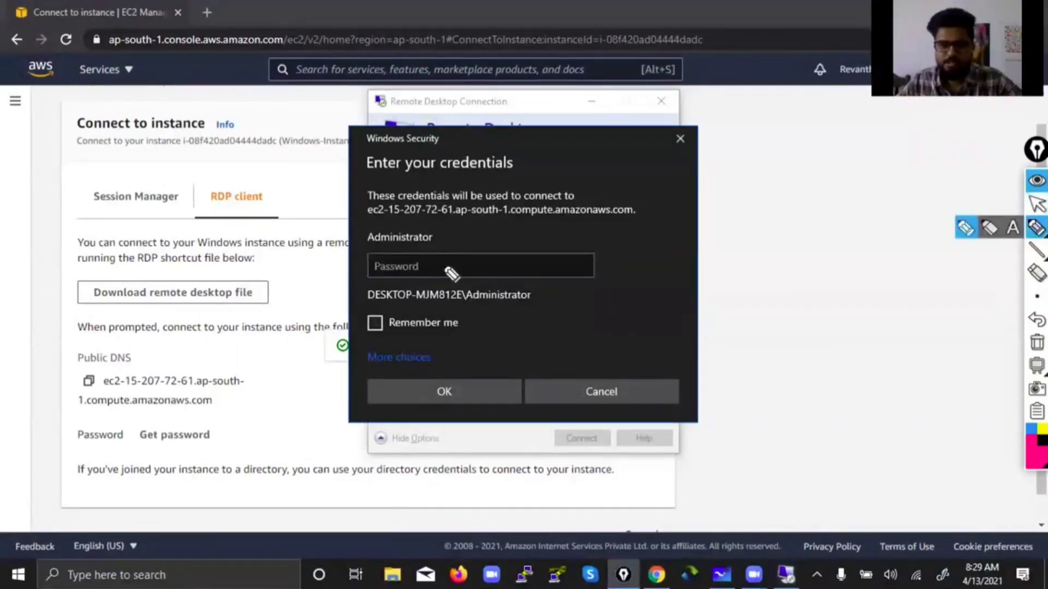
mouse_move(382, 257)
left_mouse_down()
mouse_move(397, 248)
mouse_move(431, 284)
left_mouse_up()
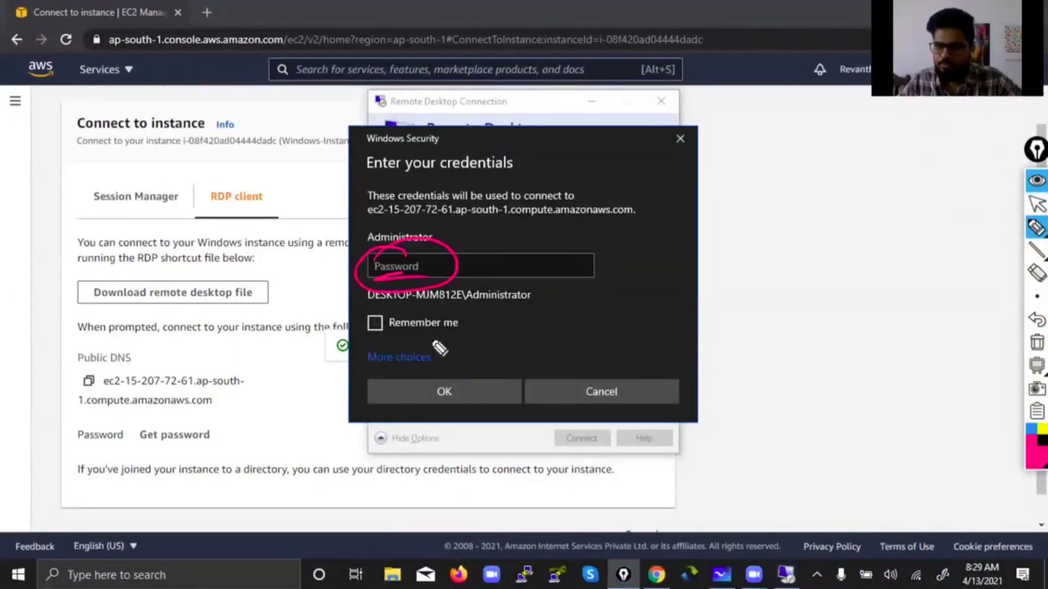
left_click_drag(64, 440, 89, 417)
left_click_drag(71, 462, 90, 414)
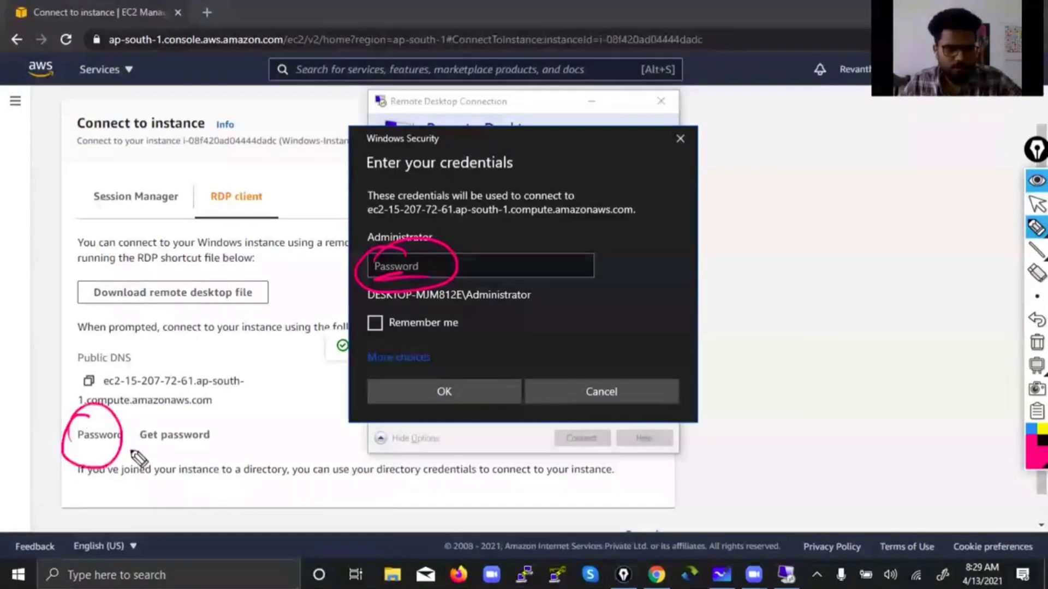
left_click_drag(145, 450, 207, 448)
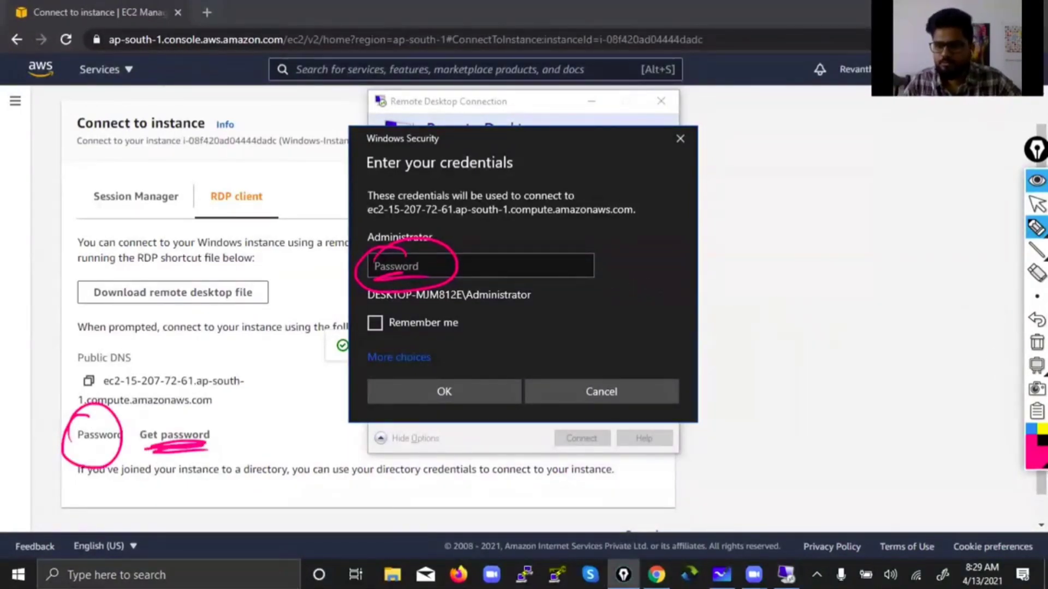
left_click(1037, 203)
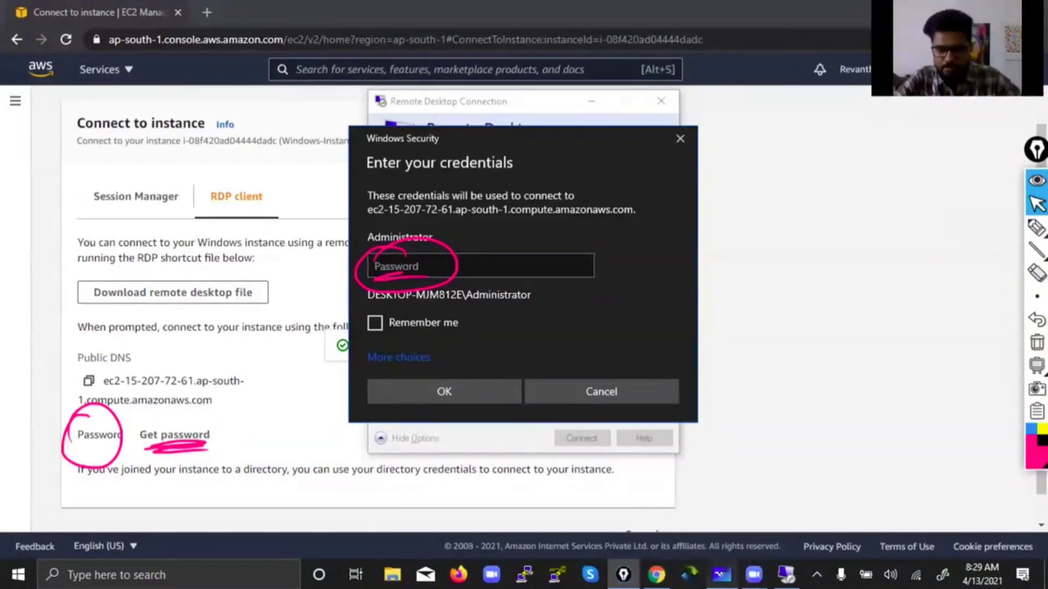
Step: On the whiteboard, circle the step numbers and the Key Pair row in pink, underline "Key", and circle "test.pem" in blue
left_click(720, 575)
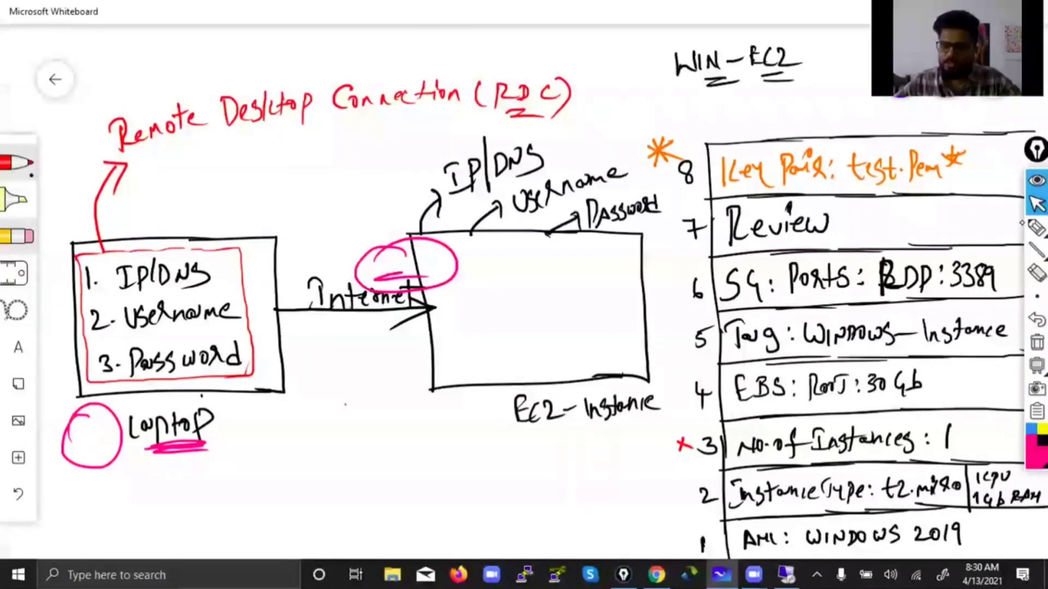
left_click(1037, 228)
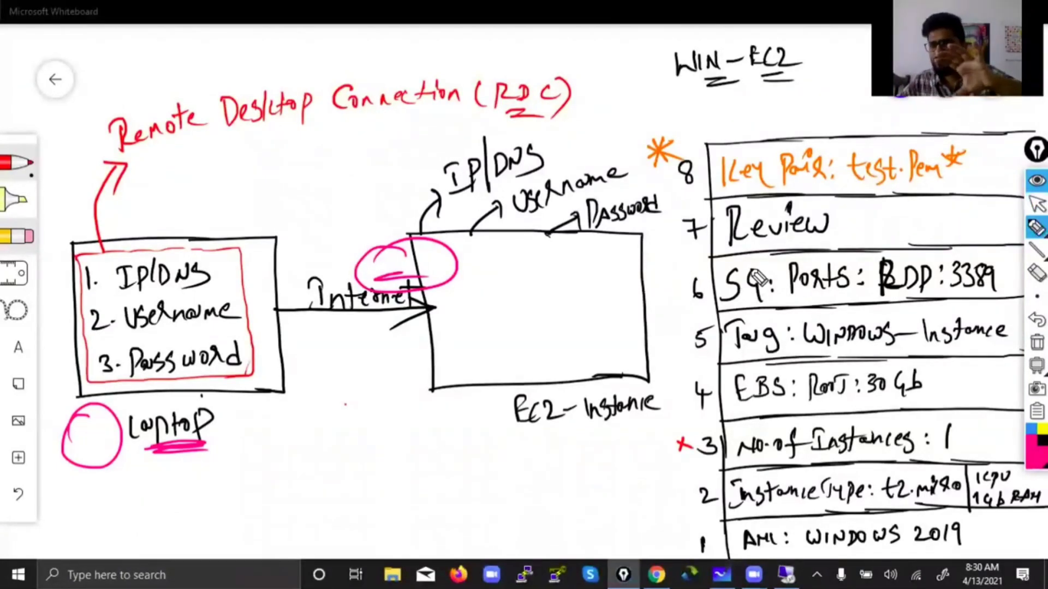
mouse_move(700, 138)
left_mouse_down()
mouse_move(677, 143)
mouse_move(647, 399)
mouse_move(746, 508)
mouse_move(741, 245)
mouse_move(682, 139)
mouse_move(633, 158)
left_mouse_up()
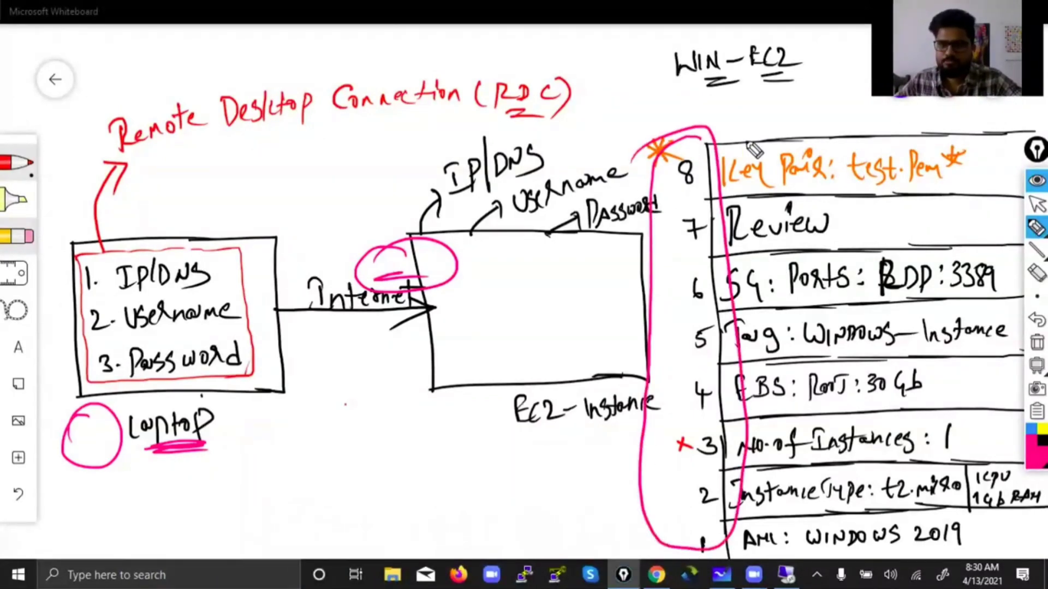
mouse_move(758, 132)
left_mouse_down()
mouse_move(677, 131)
mouse_move(837, 200)
mouse_move(959, 145)
mouse_move(701, 137)
mouse_move(680, 164)
left_mouse_up()
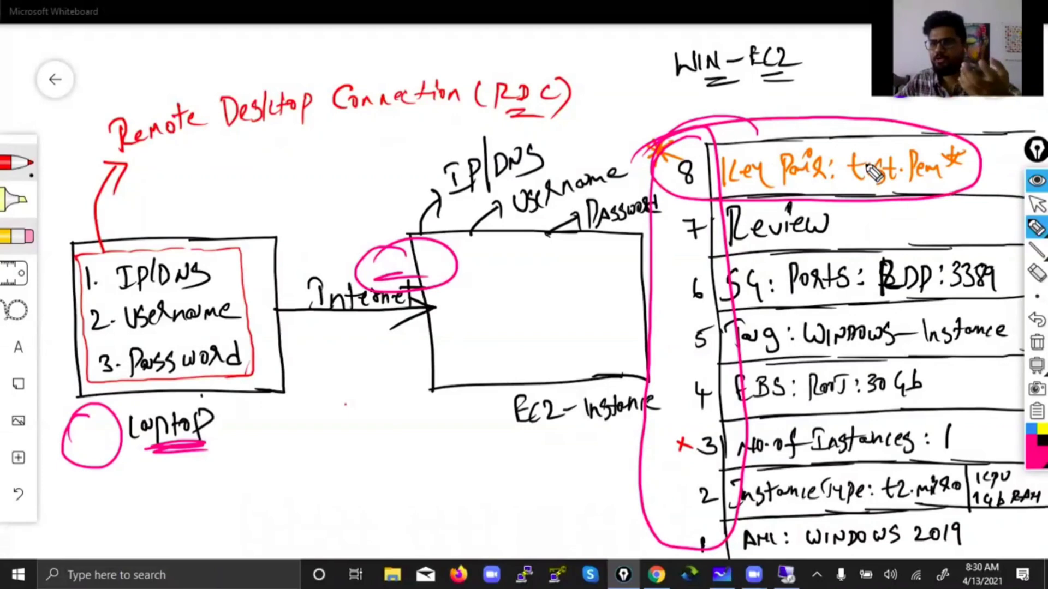
mouse_move(763, 187)
left_mouse_down()
mouse_move(734, 188)
mouse_move(778, 188)
mouse_move(731, 189)
mouse_move(865, 188)
left_mouse_up()
left_click(1036, 453)
left_click_drag(895, 131, 871, 202)
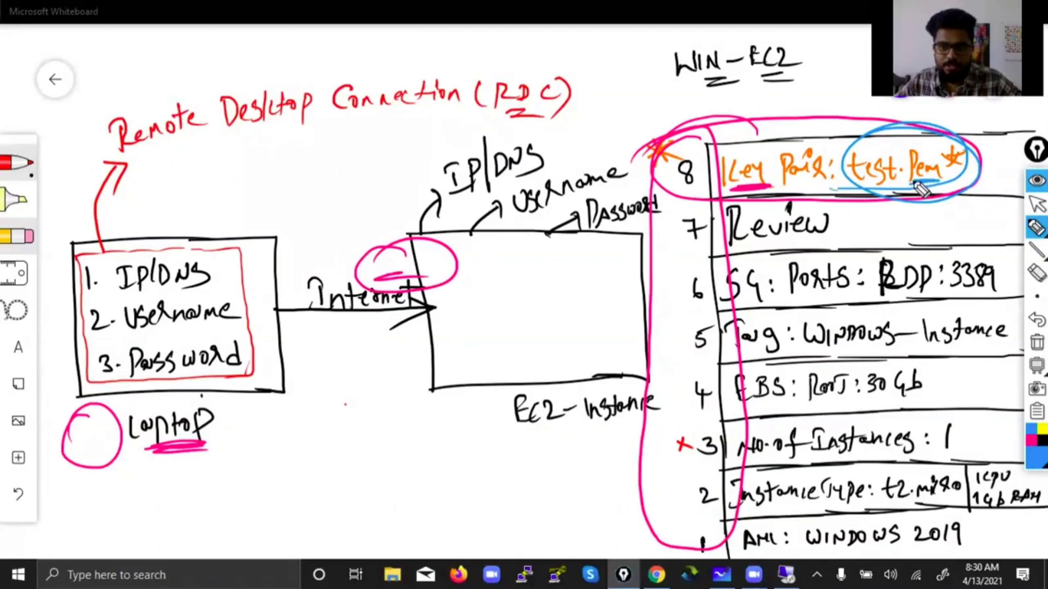
Step: Circle and underline "Pem" in blue in the whiteboard's Key Pair row, and clear all the pink and blue markings
mouse_move(951, 137)
left_mouse_down()
mouse_move(901, 173)
mouse_move(955, 133)
left_mouse_up()
left_click_drag(907, 187, 940, 184)
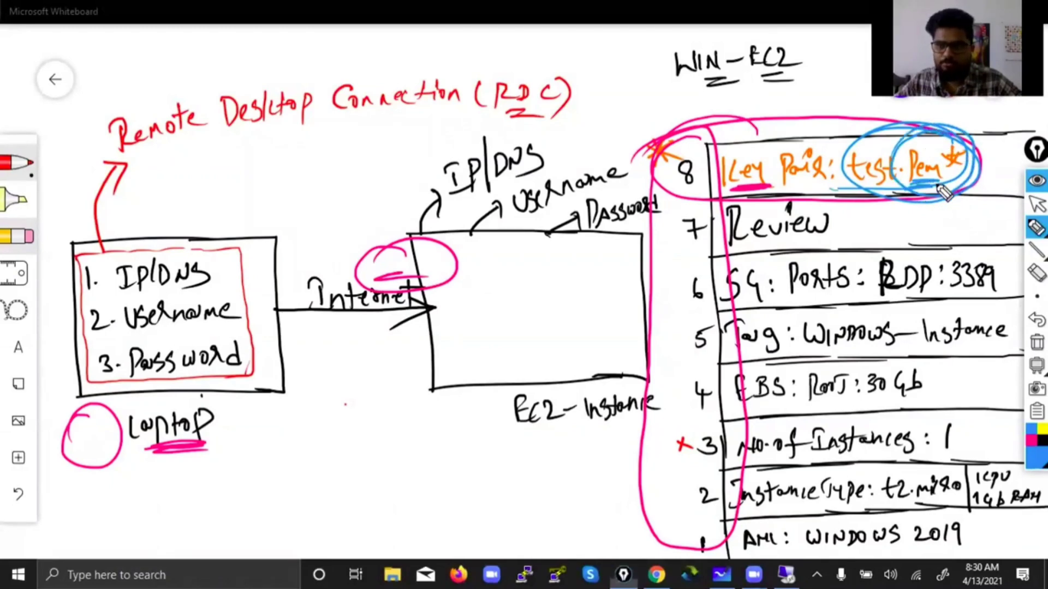
left_click(1037, 342)
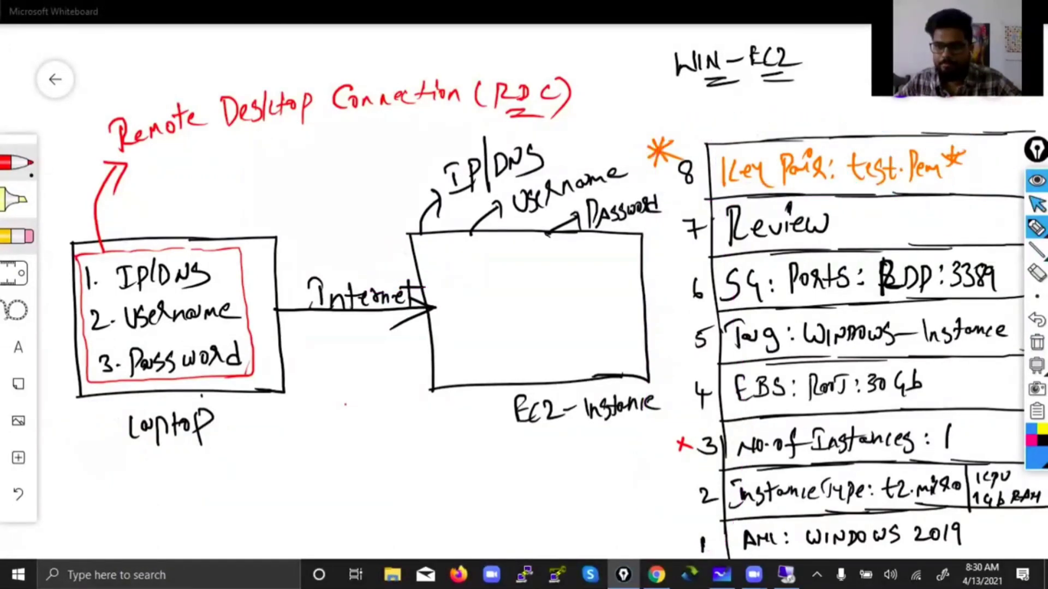
left_click(1037, 204)
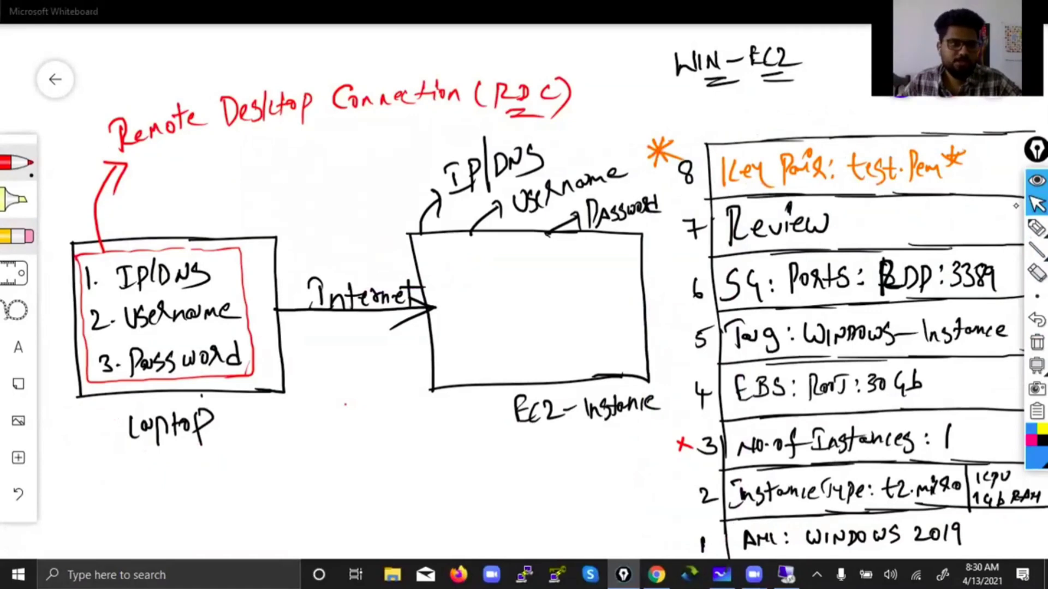
Step: On the whiteboard, write circled "Pem" with an arrow to Password in purple, and circled "AWS" beside it with a connecting arrow
left_click(17, 163)
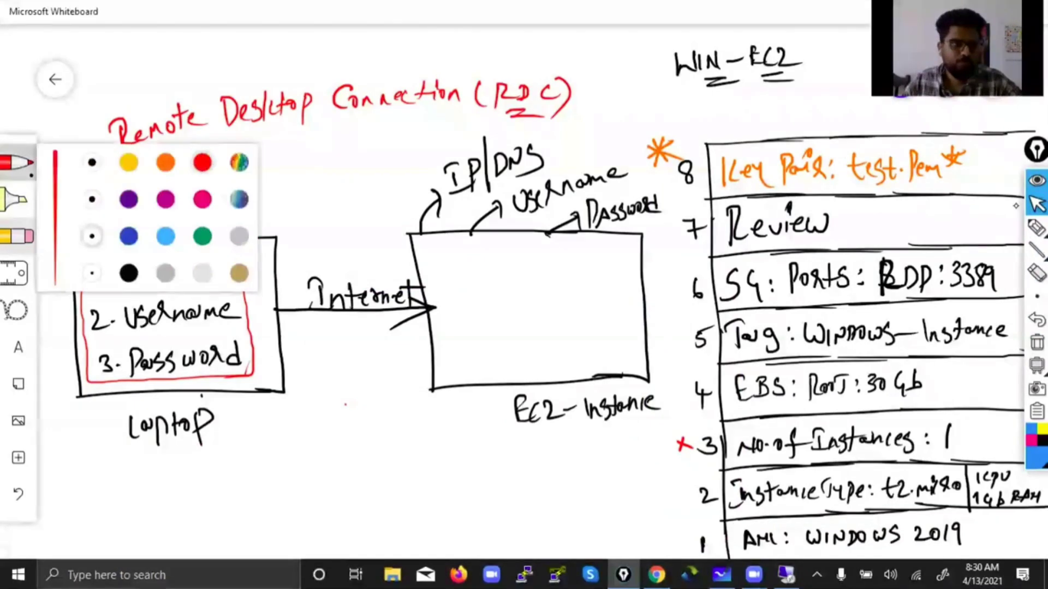
mouse_move(304, 191)
left_mouse_down()
mouse_move(309, 211)
mouse_move(327, 159)
left_mouse_up()
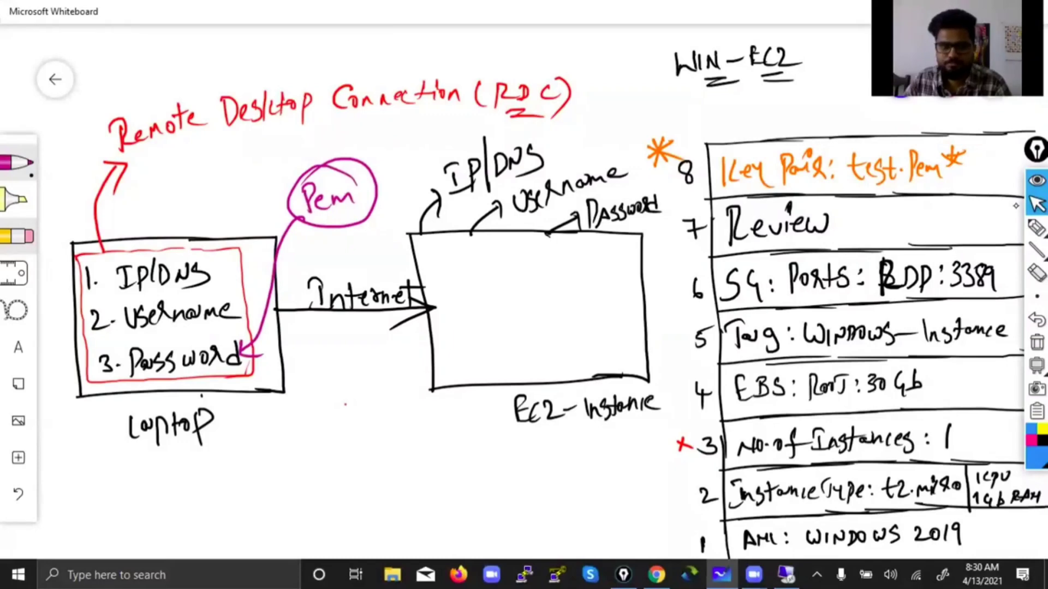
left_click_drag(247, 214, 289, 231)
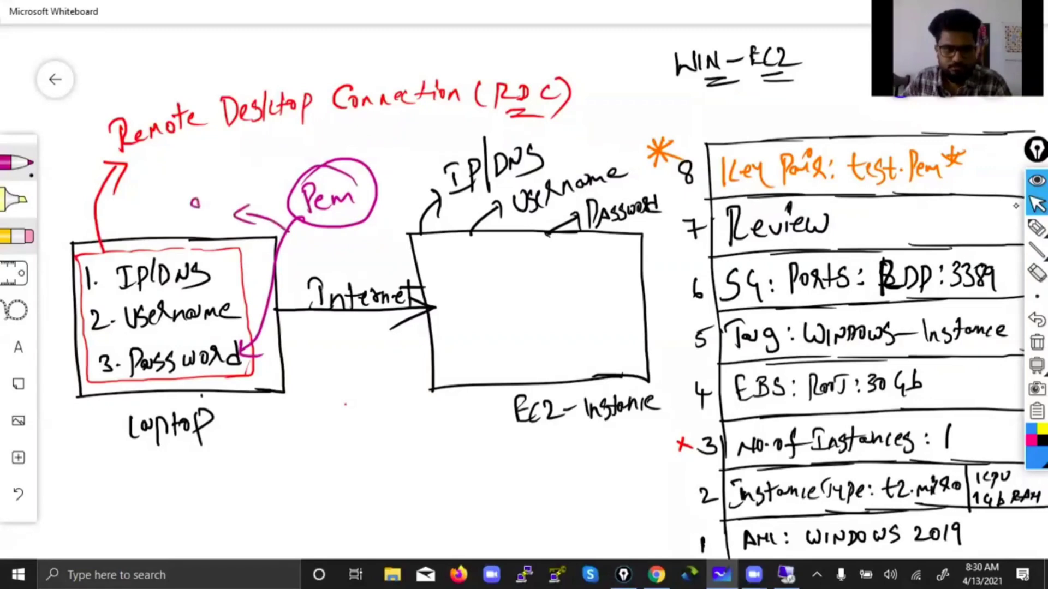
left_click_drag(184, 198, 250, 179)
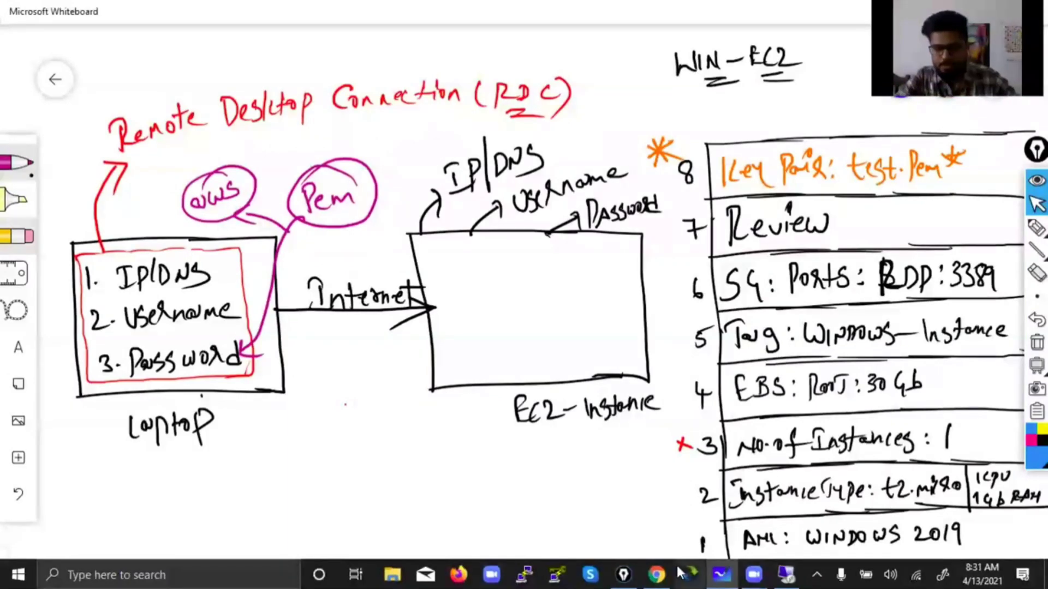
Step: Switch to the AWS console in Chrome and open the Get Windows password page from the instance's RDP client details
left_click(656, 574)
left_click(196, 435)
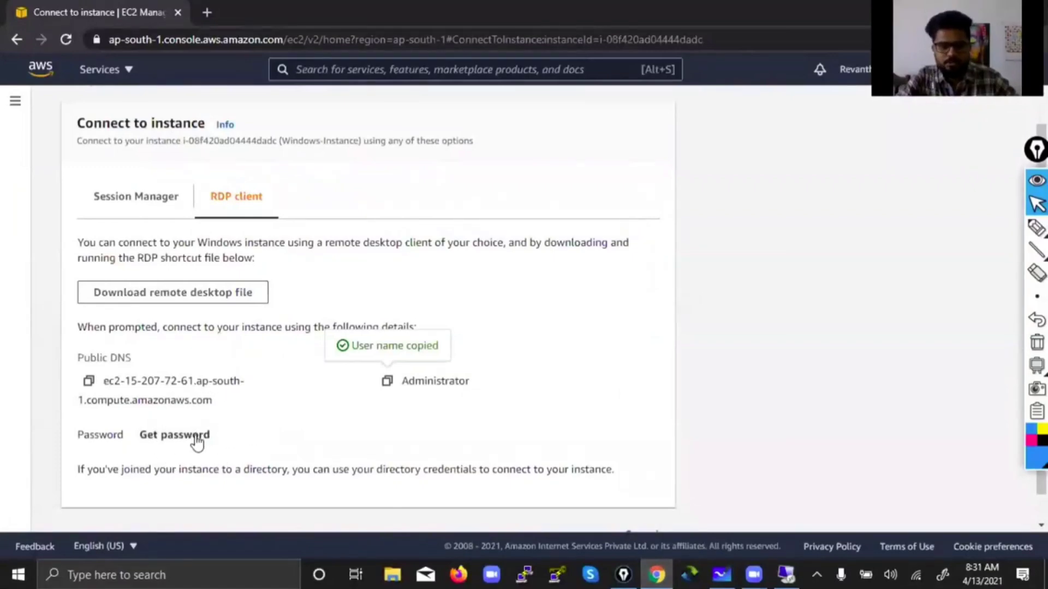
left_click(196, 435)
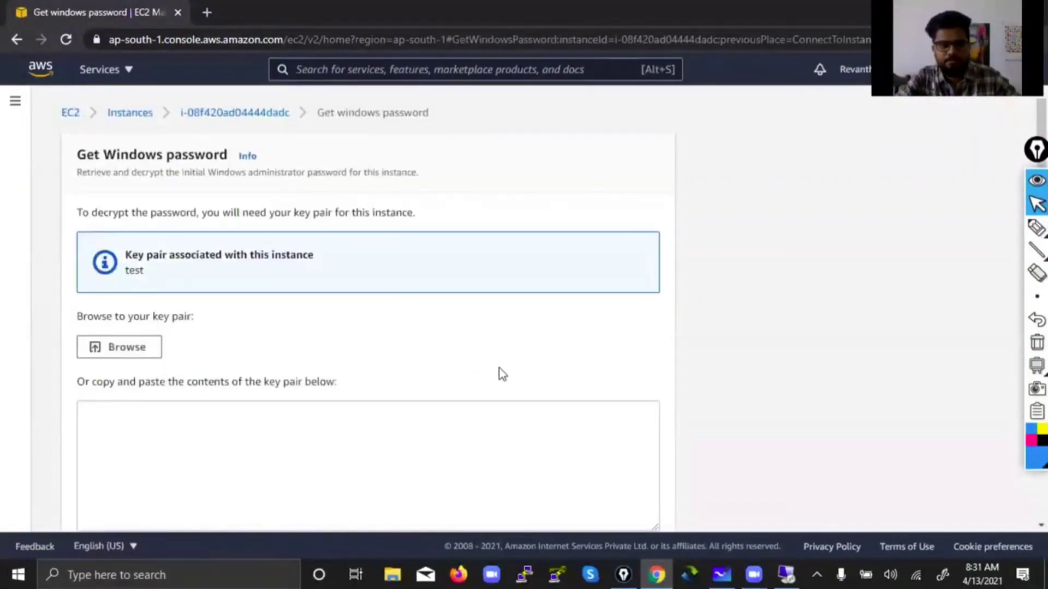
scroll(502, 374, "down", 1)
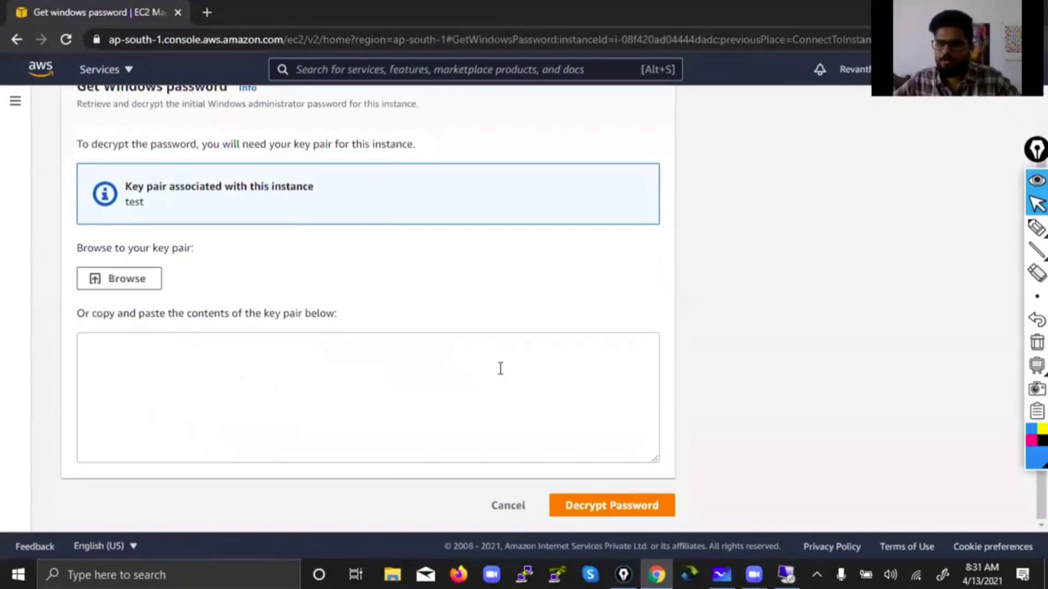
Step: Circle the associated key pair name "test" in black, write ".Pem" after it, and clear the markings
left_click(1036, 227)
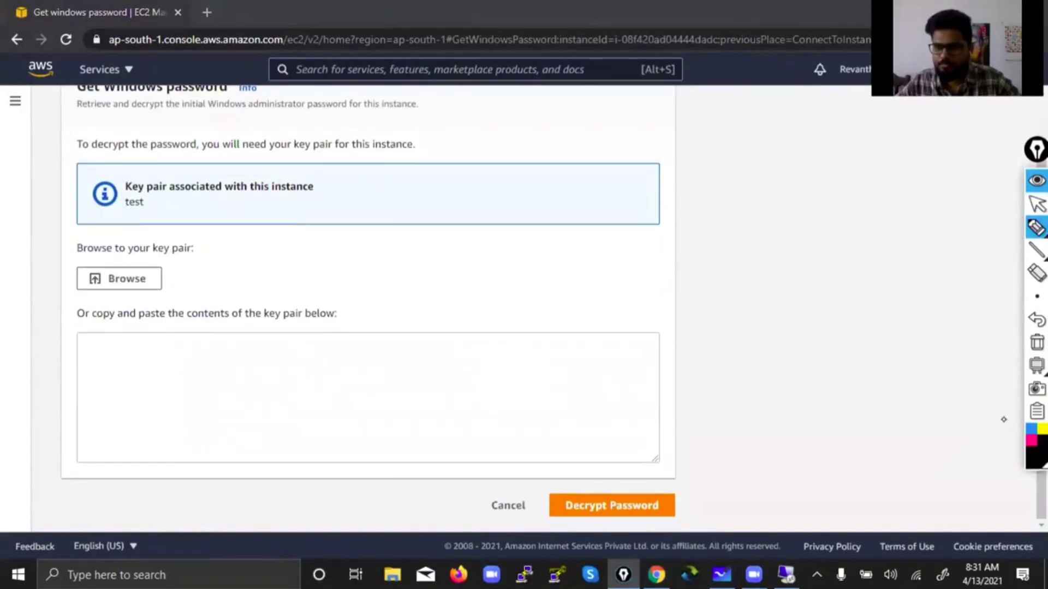
mouse_move(145, 203)
left_mouse_down()
mouse_move(164, 232)
mouse_move(175, 202)
mouse_move(186, 217)
mouse_move(215, 211)
mouse_move(208, 235)
left_mouse_up()
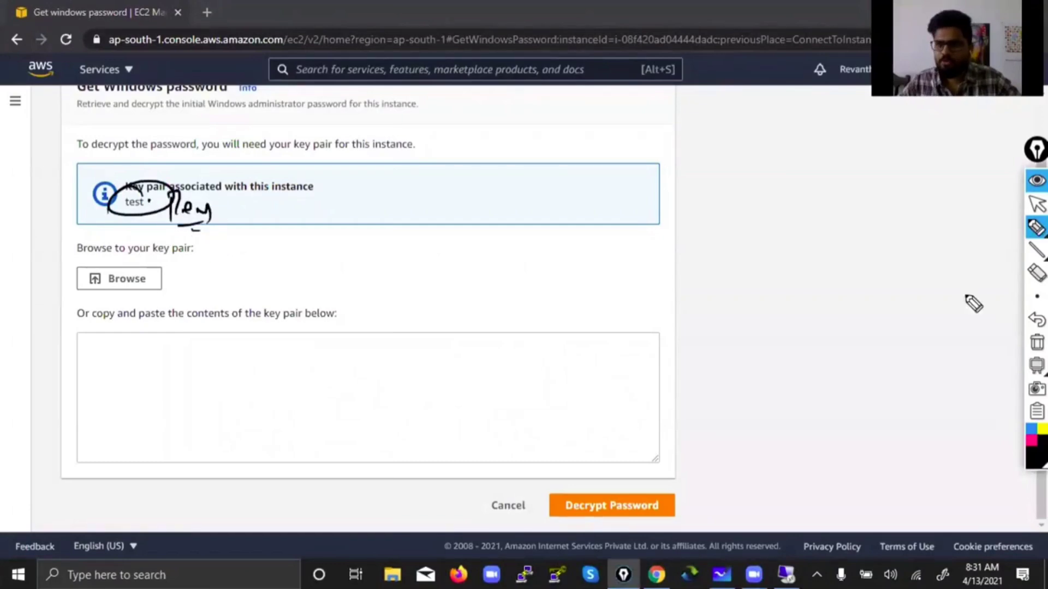
left_click(1037, 204)
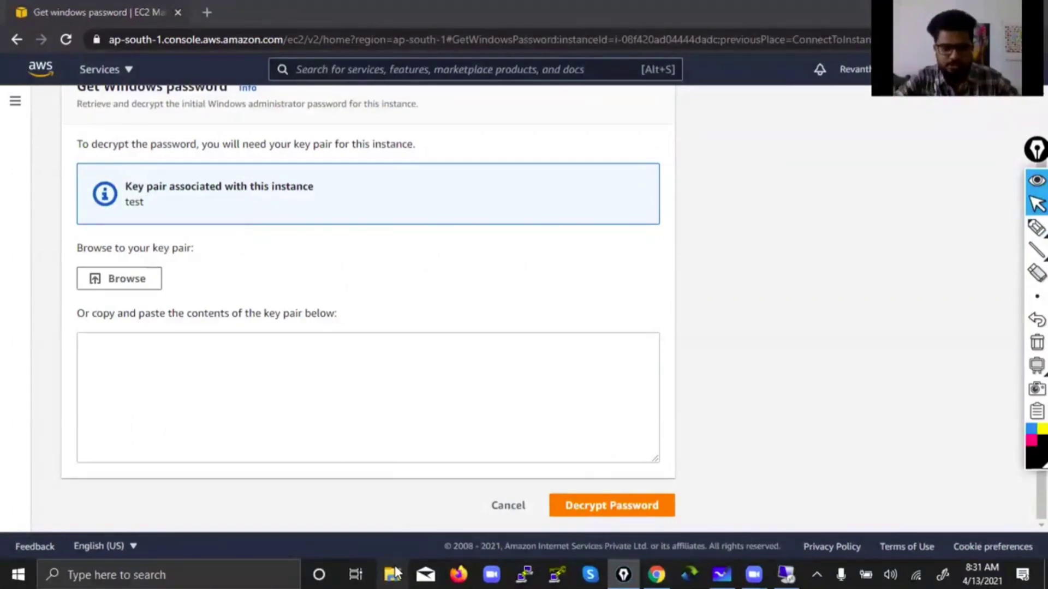
Step: Open the Downloads folder in File Explorer, and circle the test.pem file in pink before clearing the mark
key("super+e")
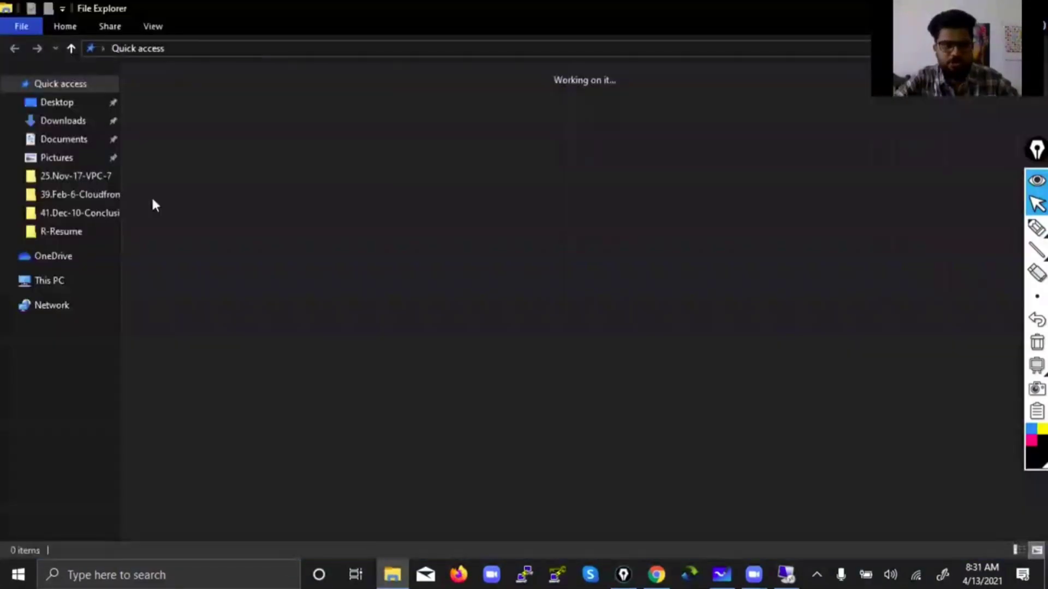
left_click(66, 121)
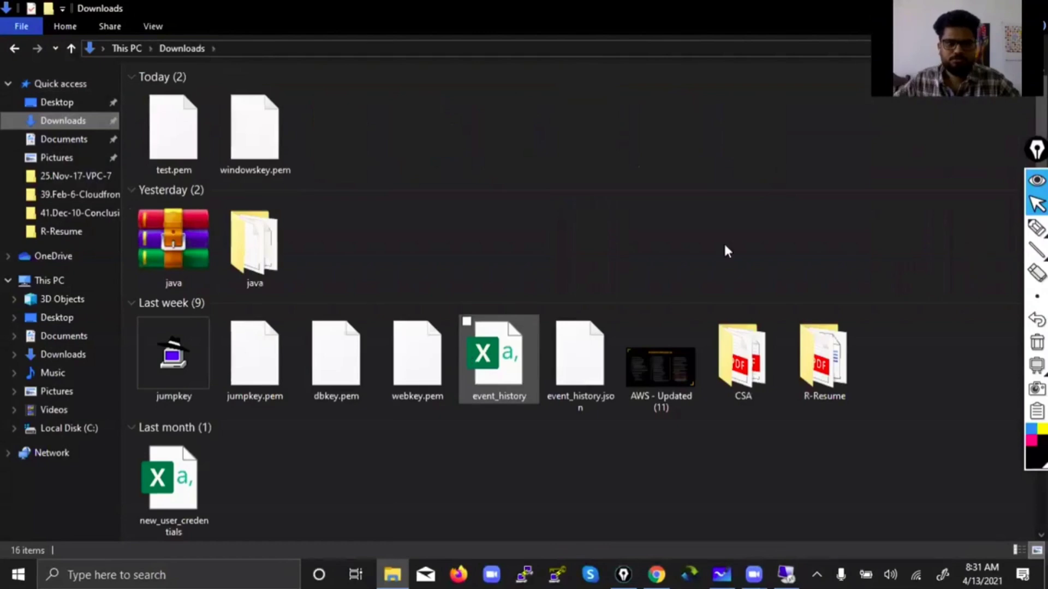
left_click(1036, 227)
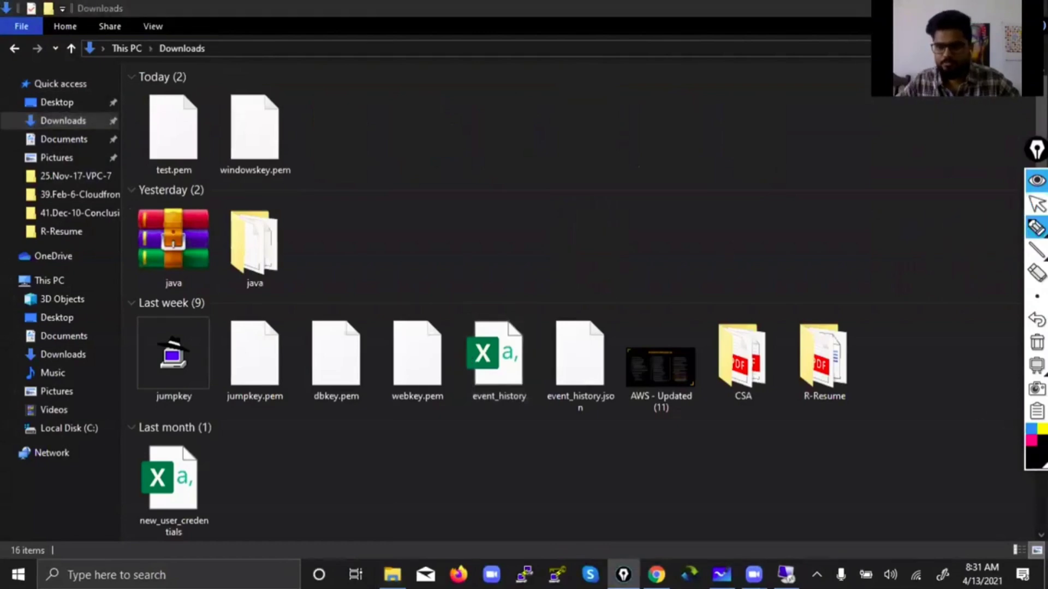
mouse_move(201, 90)
left_mouse_down()
mouse_move(171, 94)
mouse_move(224, 173)
left_mouse_up()
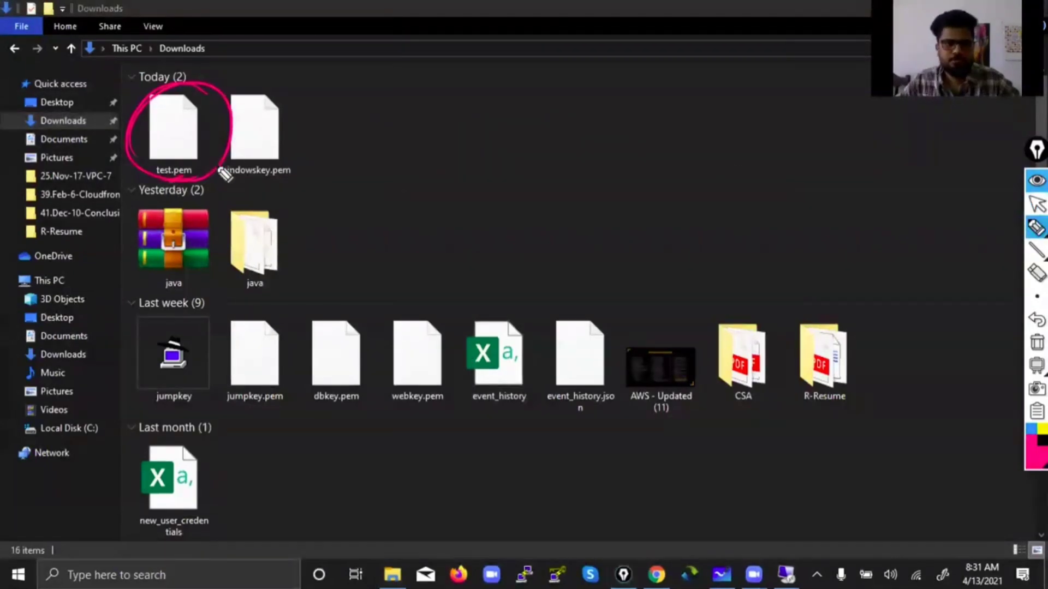
left_click(1036, 342)
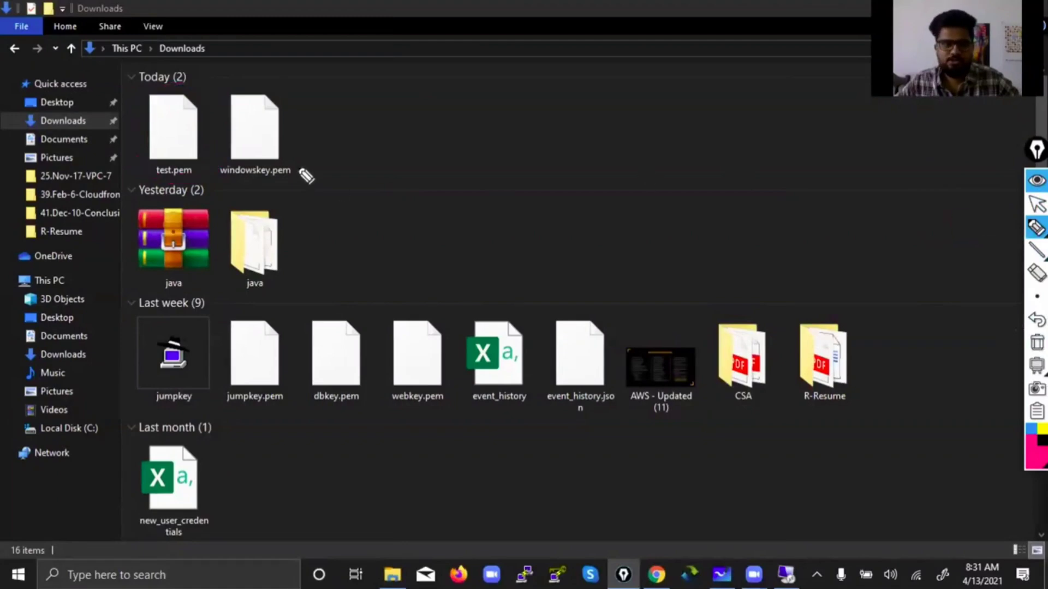
Step: Scribble over windowskey.pem and mark test.pem in pink, and clear the markings
left_click_drag(297, 104, 253, 170)
left_click_drag(239, 125, 329, 143)
mouse_move(265, 185)
left_mouse_down()
mouse_move(251, 136)
mouse_move(273, 115)
mouse_move(249, 173)
left_mouse_up()
left_click_drag(164, 179, 210, 160)
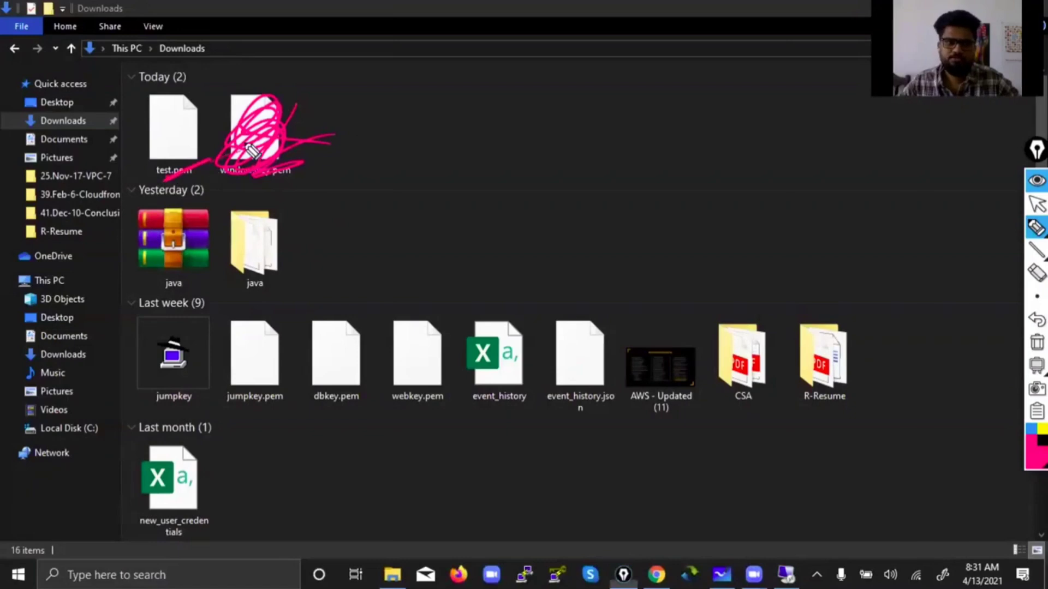
left_click(1037, 342)
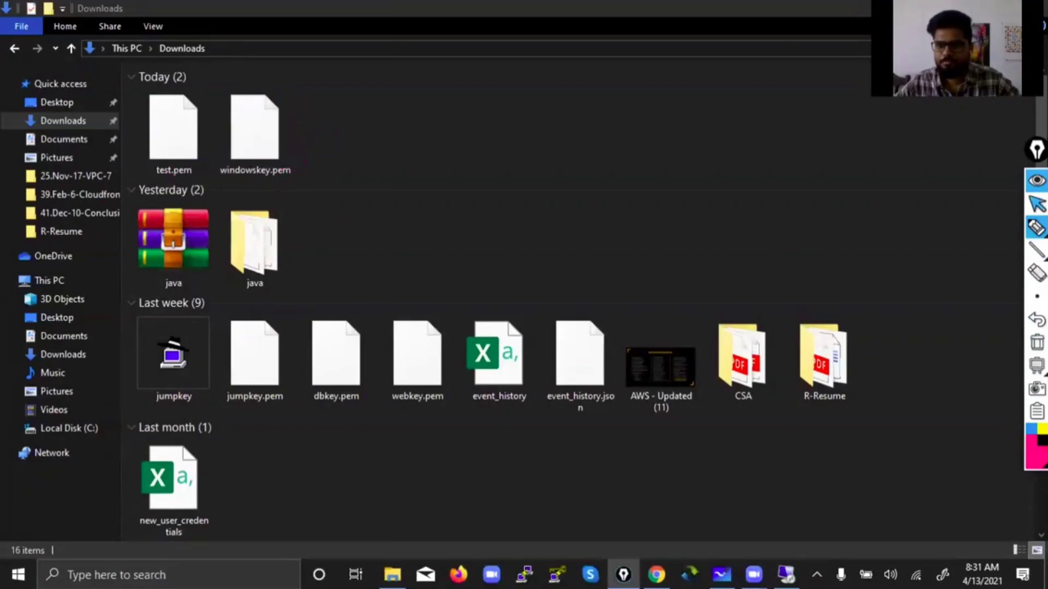
left_click(1036, 204)
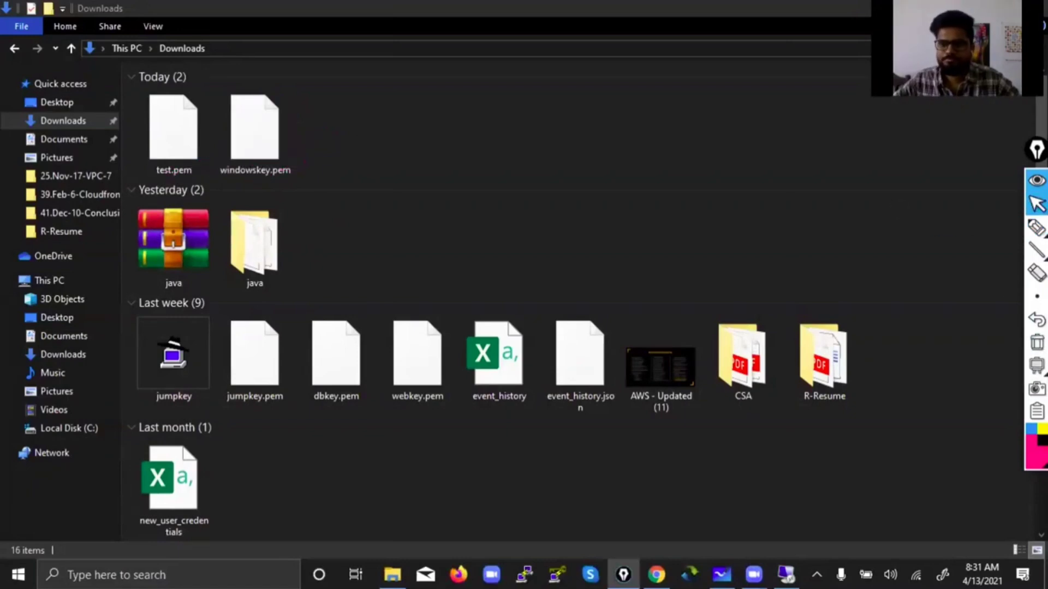
Step: Load test.pem from the Downloads folder as the key pair file for decrypting the Windows password
left_click(656, 575)
left_click(152, 280)
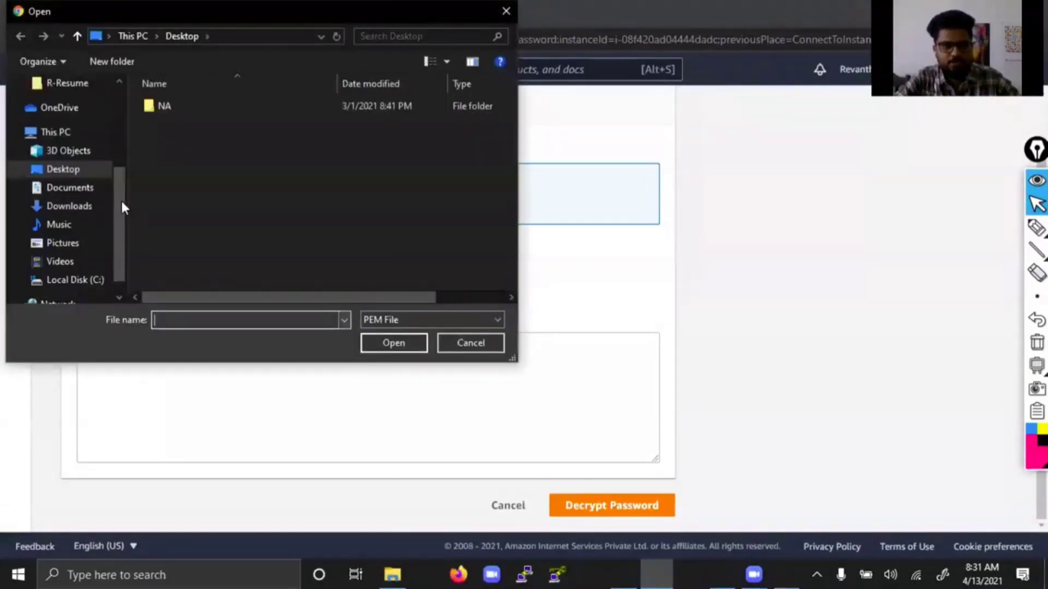
left_click(81, 206)
double_click(178, 158)
scroll(564, 354, "down", 1)
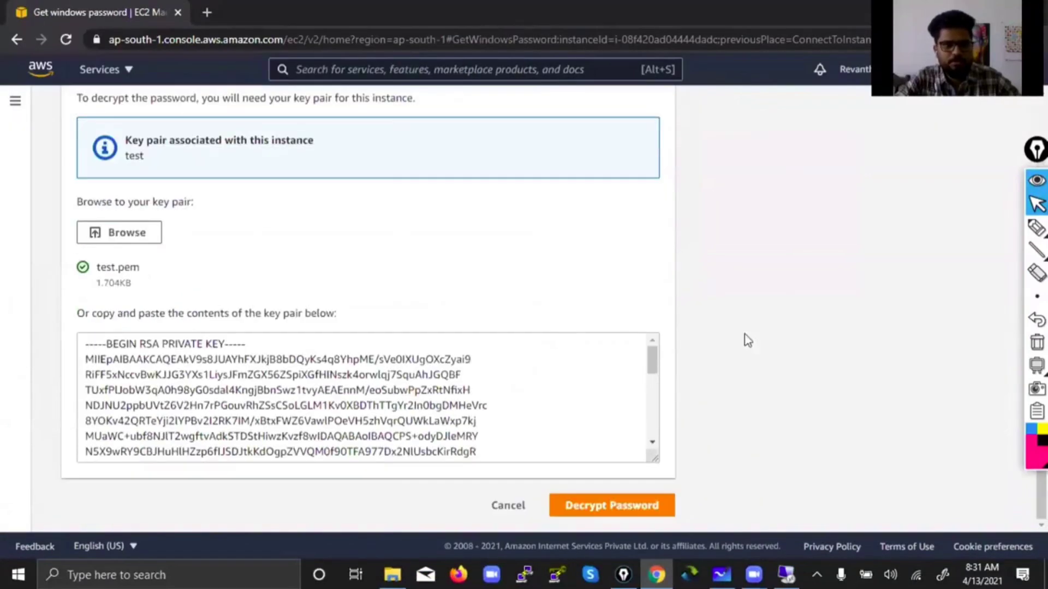
Step: Circle Decrypt Password in pink, clear the mark, and decrypt the instance's Windows password
left_click(1036, 227)
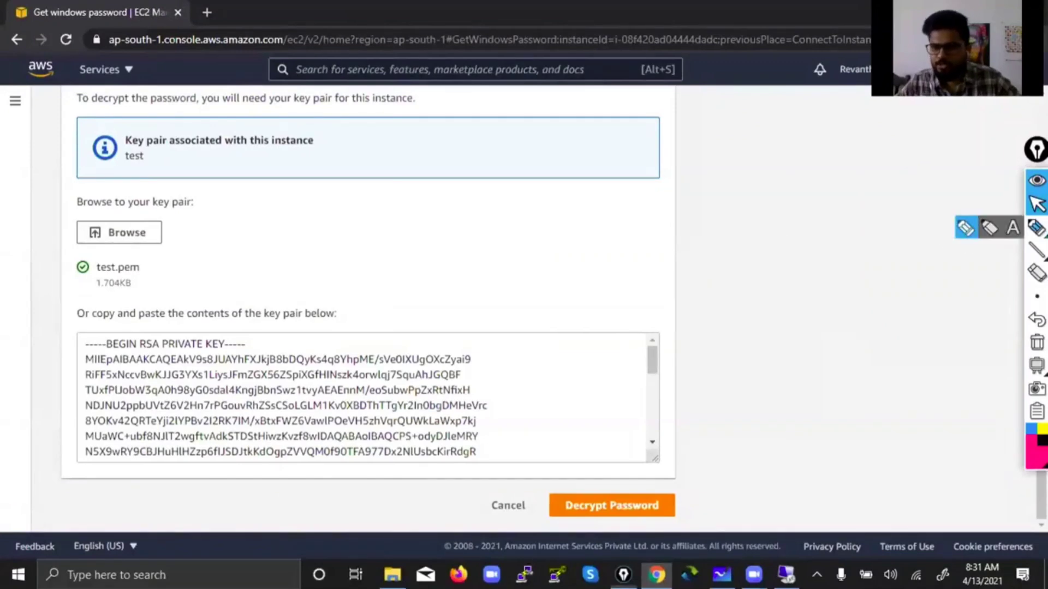
mouse_move(647, 471)
left_mouse_down()
mouse_move(552, 505)
mouse_move(669, 464)
mouse_move(604, 526)
mouse_move(639, 519)
left_mouse_up()
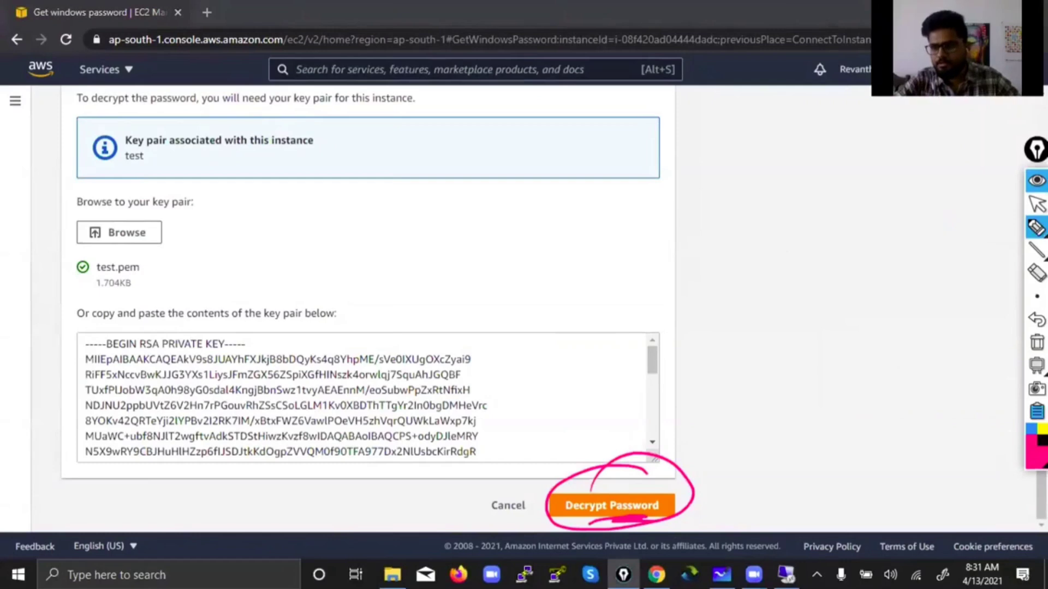
left_click(1037, 342)
mouse_move(1036, 251)
left_click(1037, 204)
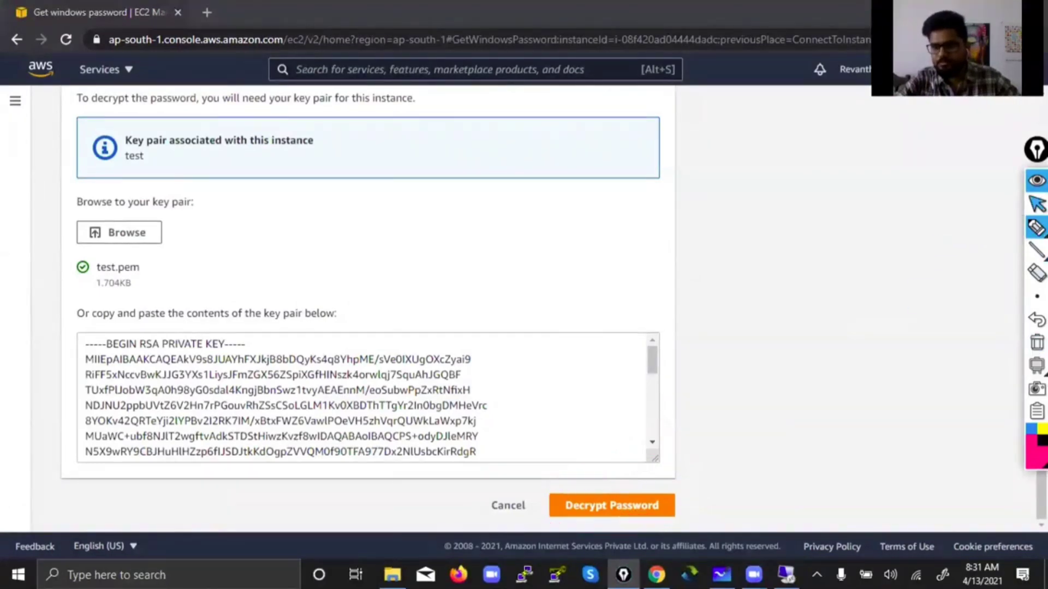
left_click(617, 510)
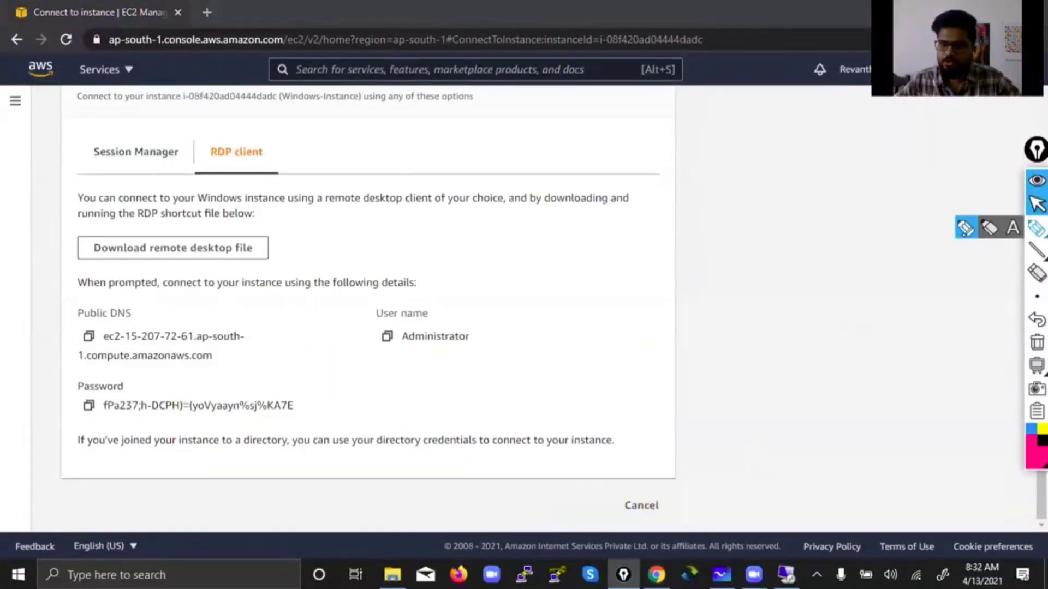
Step: Label the Password entry with a circled 3, circle the password, tick the connection details in pink, and clear the markings
left_click(1036, 227)
mouse_move(46, 411)
left_mouse_down()
mouse_move(53, 418)
mouse_move(40, 430)
left_mouse_up()
mouse_move(57, 391)
left_mouse_down()
mouse_move(33, 431)
mouse_move(61, 394)
left_mouse_up()
mouse_move(104, 420)
left_mouse_down()
mouse_move(283, 427)
mouse_move(244, 392)
mouse_move(137, 399)
mouse_move(134, 417)
left_mouse_up()
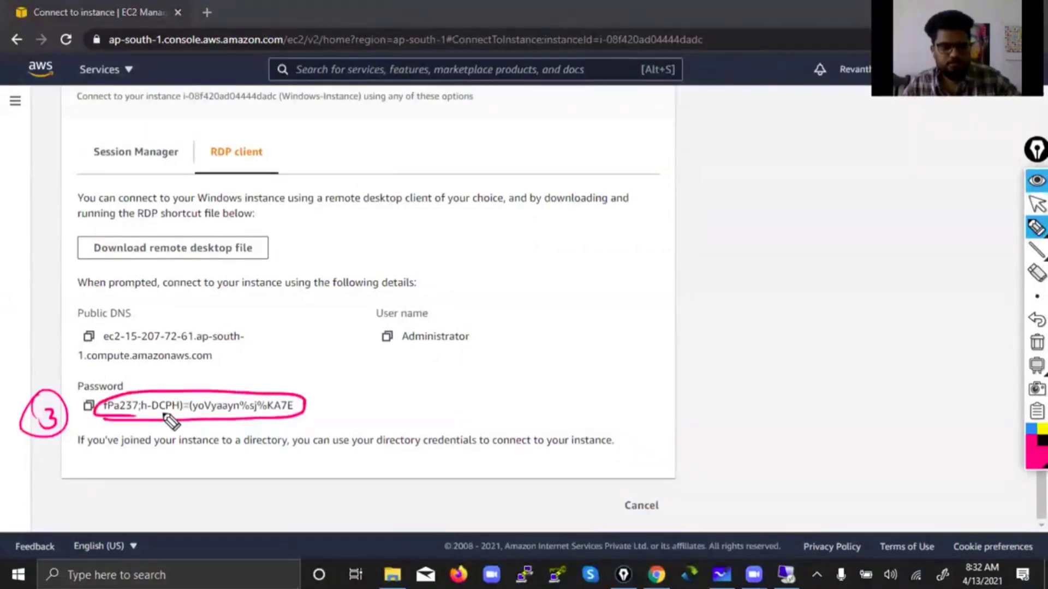
left_click_drag(227, 358, 327, 314)
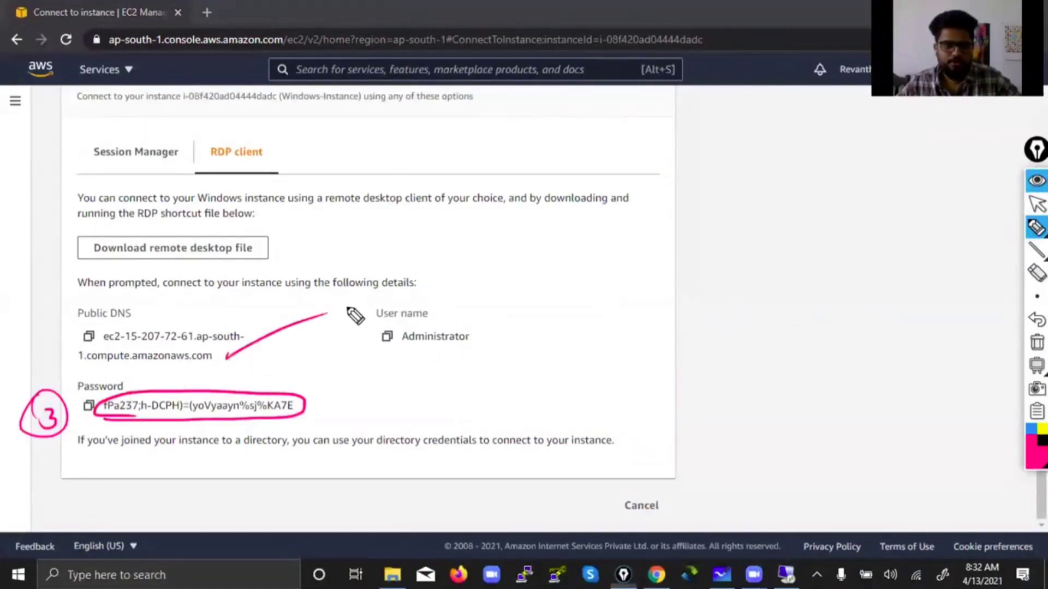
left_click_drag(521, 287, 442, 325)
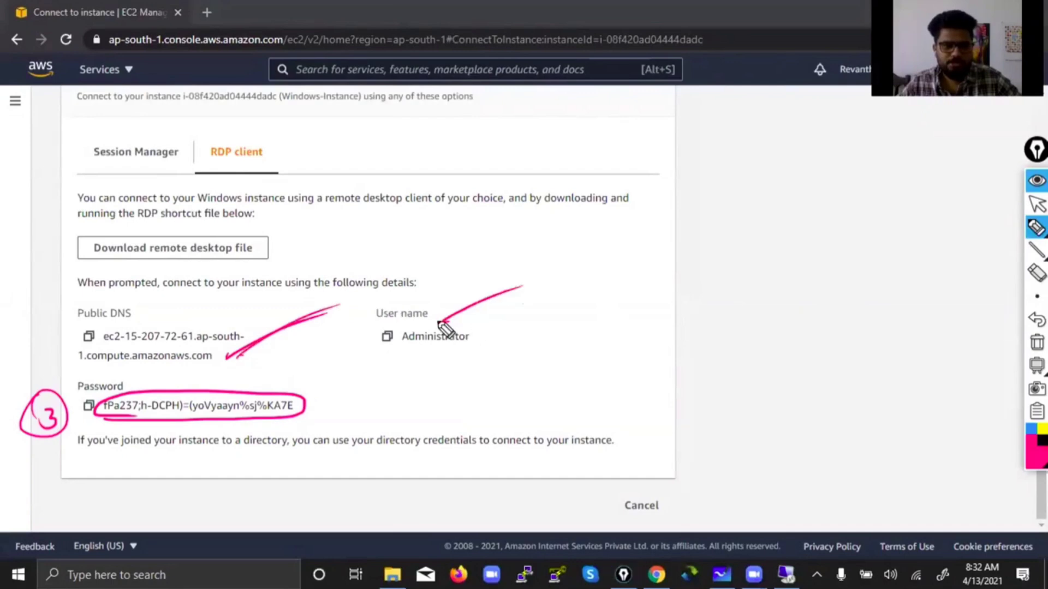
left_click_drag(154, 391, 338, 305)
left_click(1036, 342)
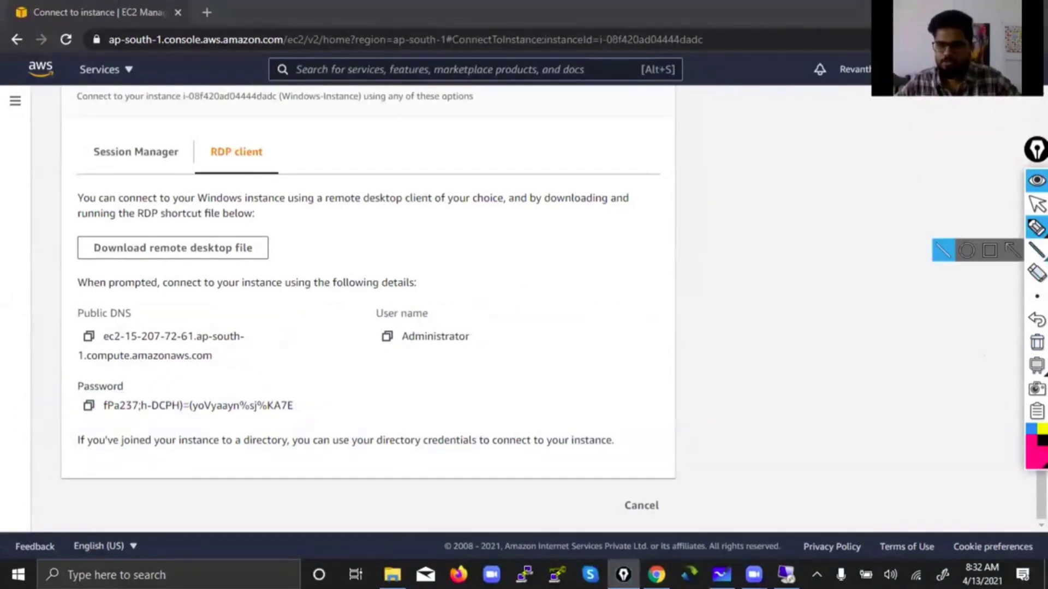
left_click(1037, 204)
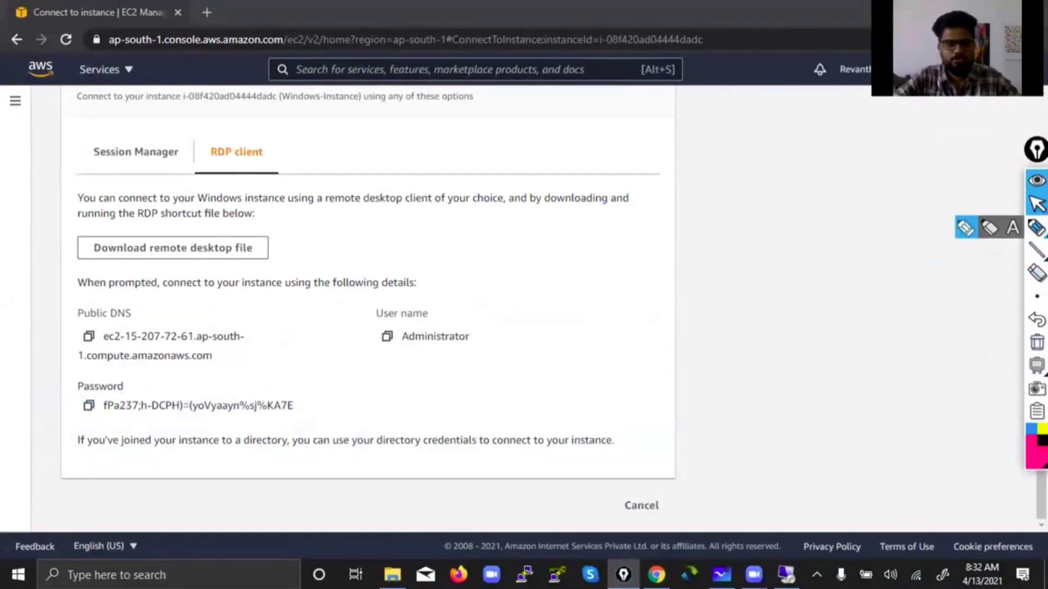
Step: Copy the decrypted password from AWS, paste it into the Remote Desktop credentials prompt's Password field, and submit it
left_click(95, 407)
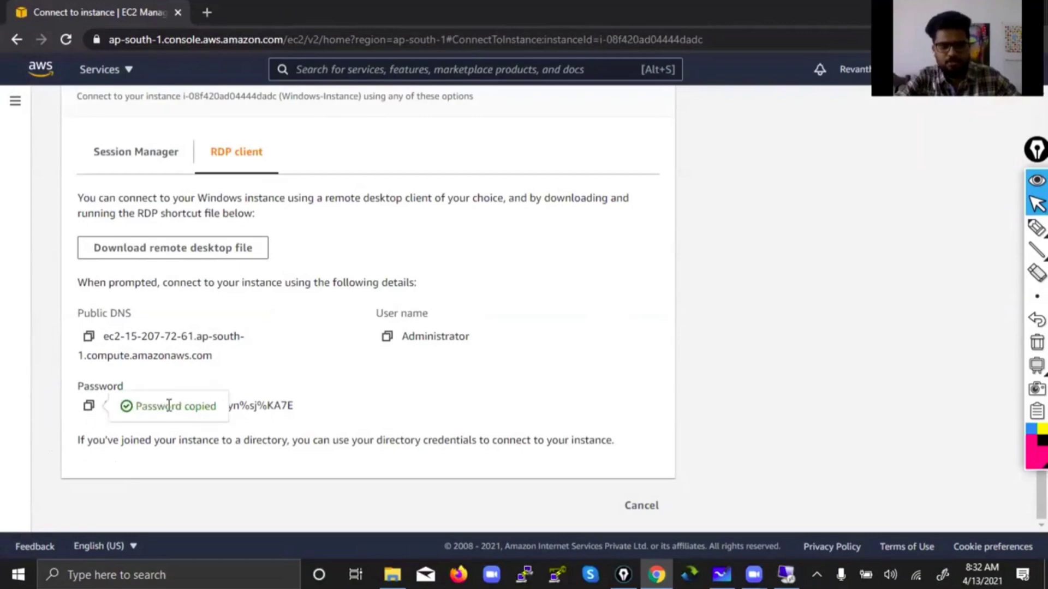
left_click(792, 570)
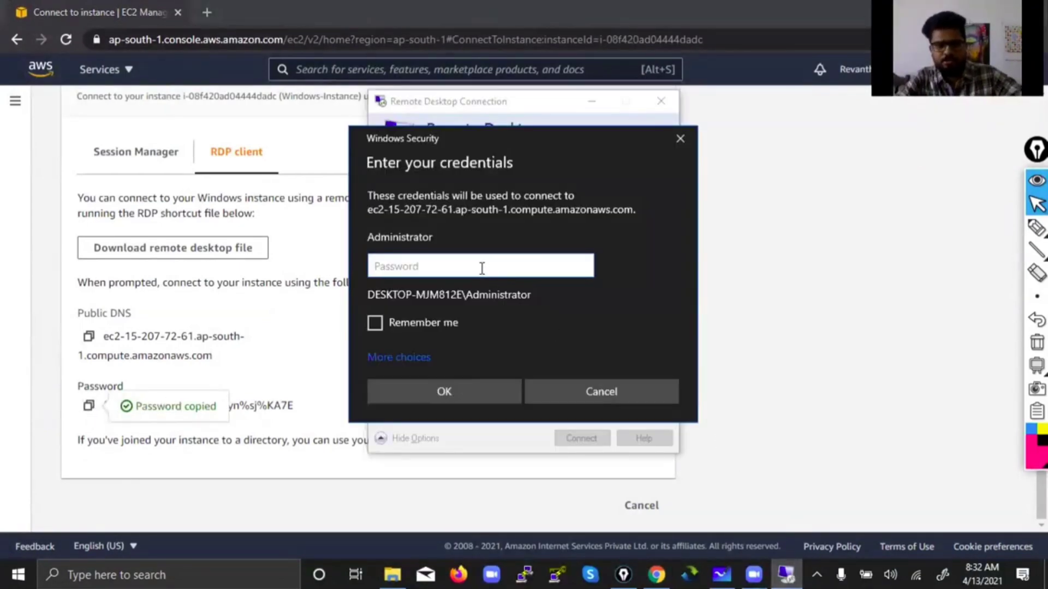
key("ctrl+v")
left_click(487, 390)
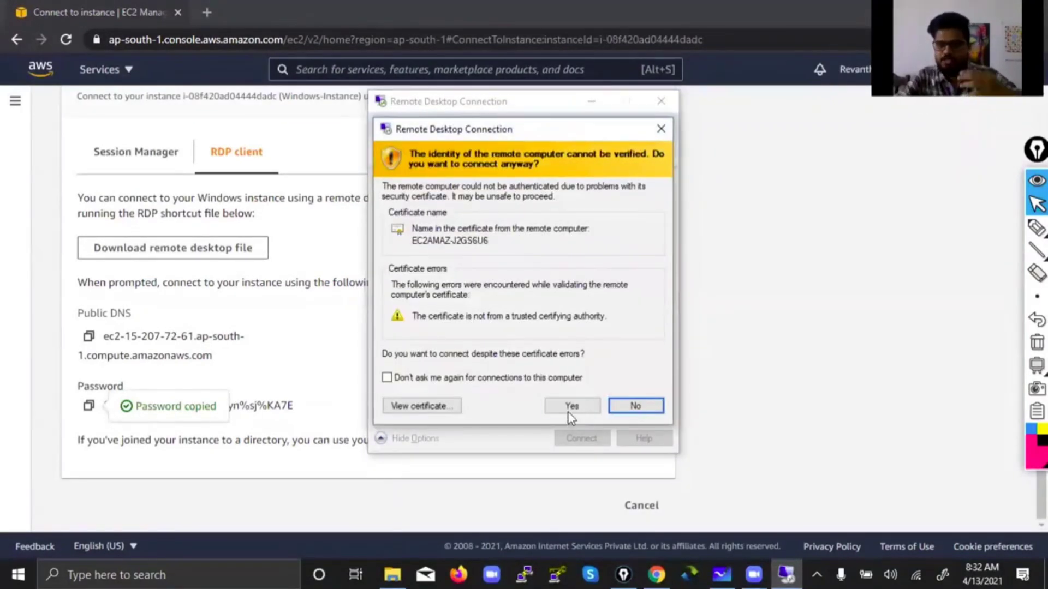
Step: Accept the certificate warning to connect to the EC2 instance, and place its remote session window over the bare local desktop
left_click(570, 406)
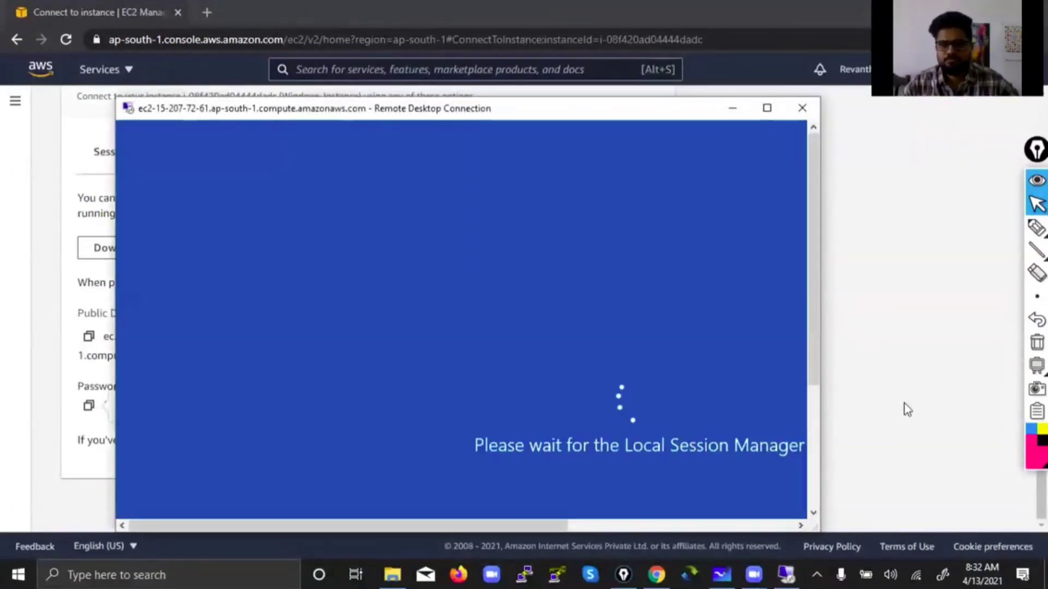
key("super+d")
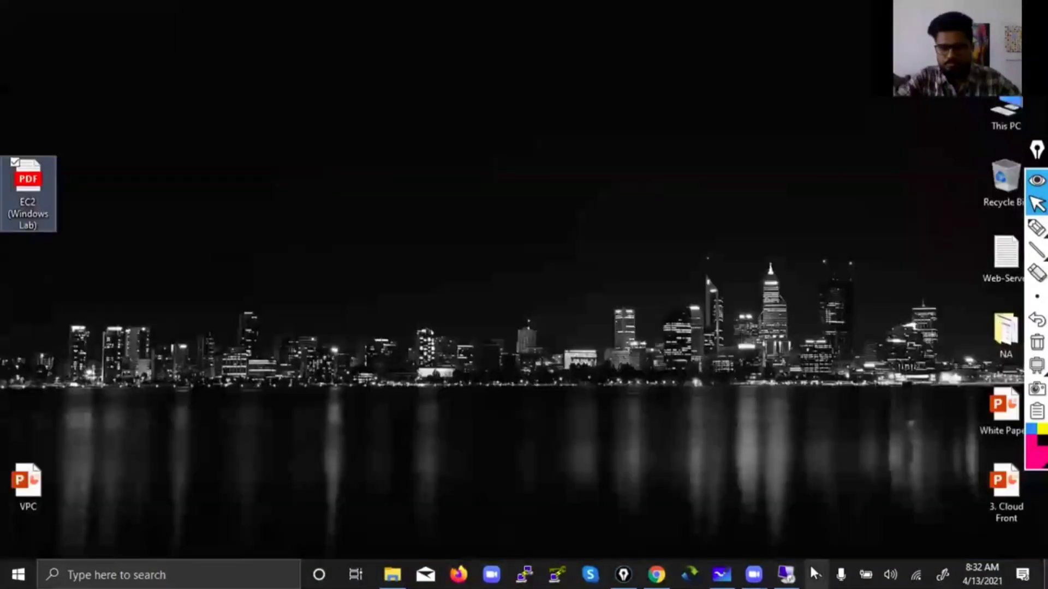
left_click(786, 574)
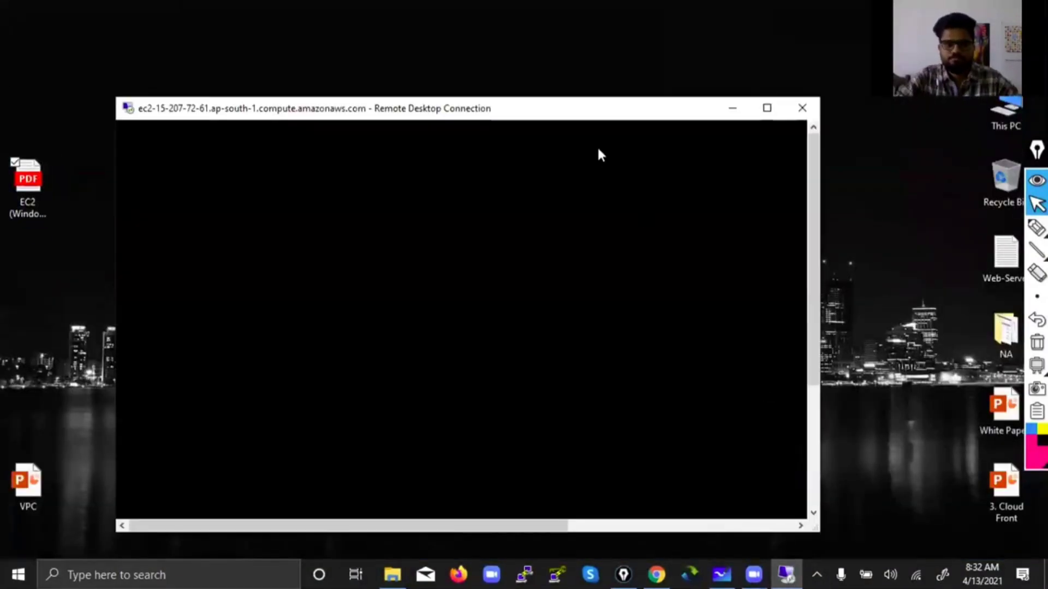
left_click_drag(566, 113, 630, 105)
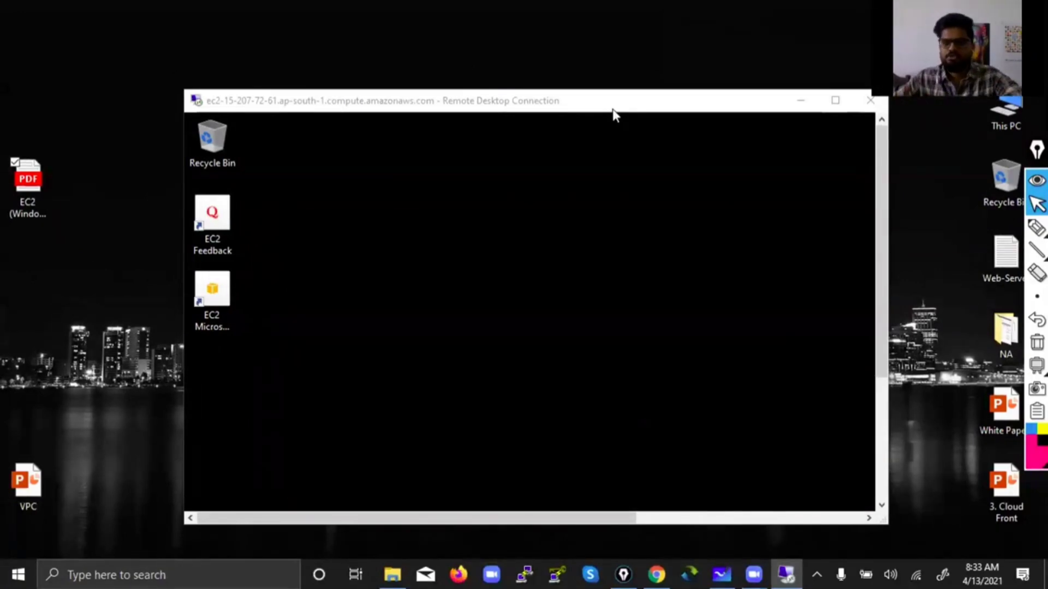
Step: Handwrite Laptop with circled 8GB and 1TB specs beside the remote window, write Windows-EC2 inside it, and draw a crossed-out arrow between them
left_click(1037, 228)
mouse_move(72, 157)
left_mouse_down()
mouse_move(113, 143)
mouse_move(77, 225)
mouse_move(117, 227)
mouse_move(140, 211)
mouse_move(99, 262)
mouse_move(115, 227)
left_mouse_up()
left_click_drag(82, 256, 99, 264)
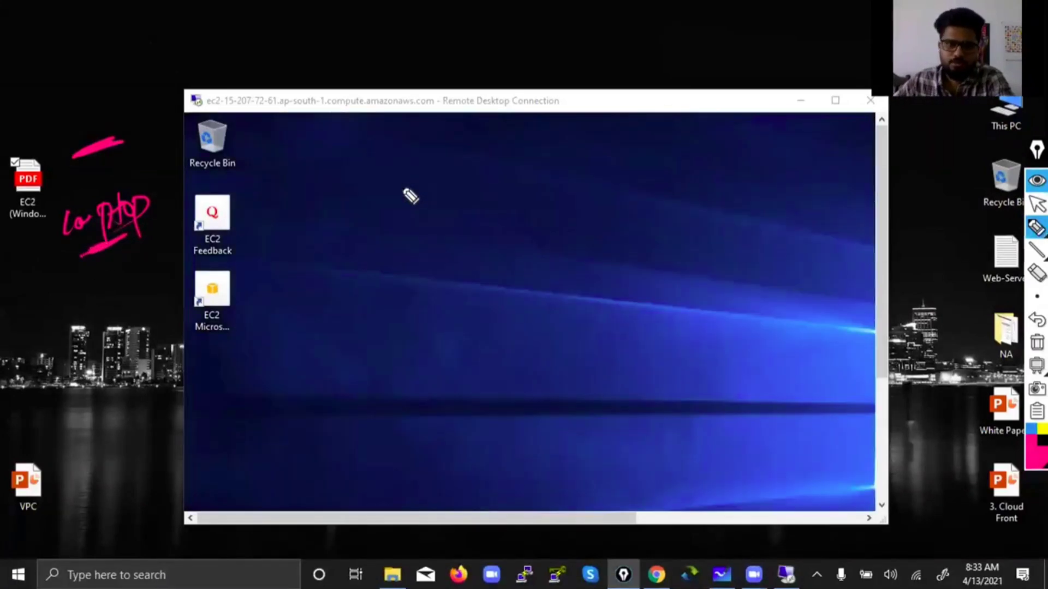
mouse_move(397, 189)
left_mouse_down()
mouse_move(421, 198)
mouse_move(456, 180)
mouse_move(517, 195)
mouse_move(615, 164)
mouse_move(523, 201)
mouse_move(475, 197)
left_mouse_up()
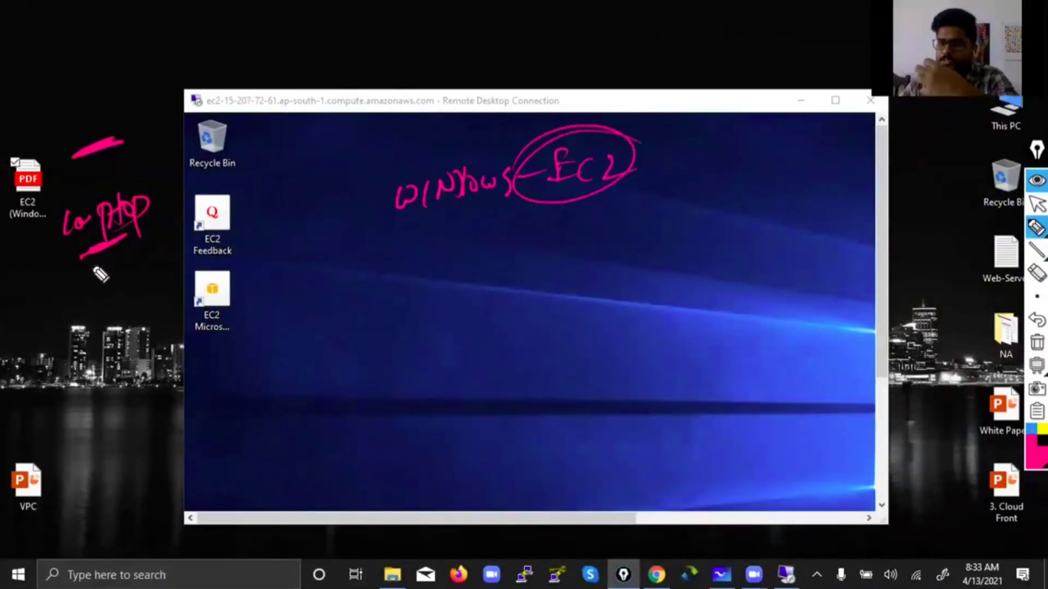
mouse_move(44, 296)
left_mouse_down()
mouse_move(77, 302)
mouse_move(87, 283)
mouse_move(77, 332)
mouse_move(133, 288)
left_mouse_up()
mouse_move(118, 330)
left_mouse_down()
mouse_move(206, 358)
mouse_move(141, 402)
mouse_move(186, 349)
left_mouse_up()
Step: Underline Windows, list 1CPU, 1GB RAM and 30GB HD in braces beneath it in pink, and clear all the drawings
mouse_move(440, 225)
left_mouse_down()
mouse_move(545, 215)
mouse_move(555, 271)
mouse_move(589, 286)
mouse_move(624, 236)
left_mouse_up()
mouse_move(550, 299)
left_mouse_down()
mouse_move(601, 343)
mouse_move(627, 318)
mouse_move(666, 306)
mouse_move(686, 329)
left_mouse_up()
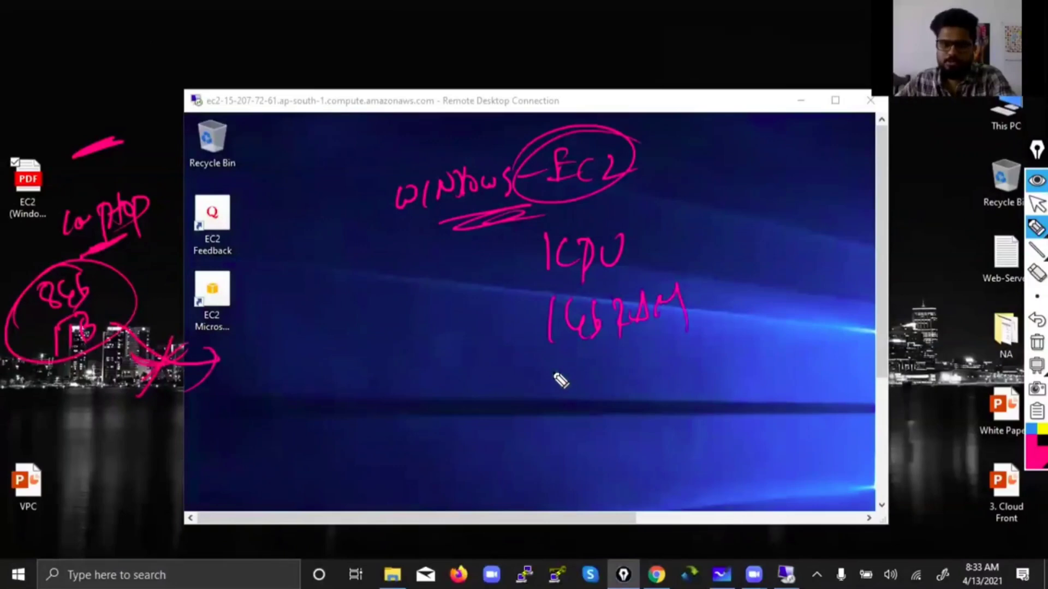
mouse_move(551, 371)
left_mouse_down()
mouse_move(590, 404)
mouse_move(630, 402)
mouse_move(672, 367)
mouse_move(685, 382)
mouse_move(723, 297)
mouse_move(524, 248)
mouse_move(566, 423)
mouse_move(595, 407)
left_mouse_up()
left_click_drag(499, 281, 448, 226)
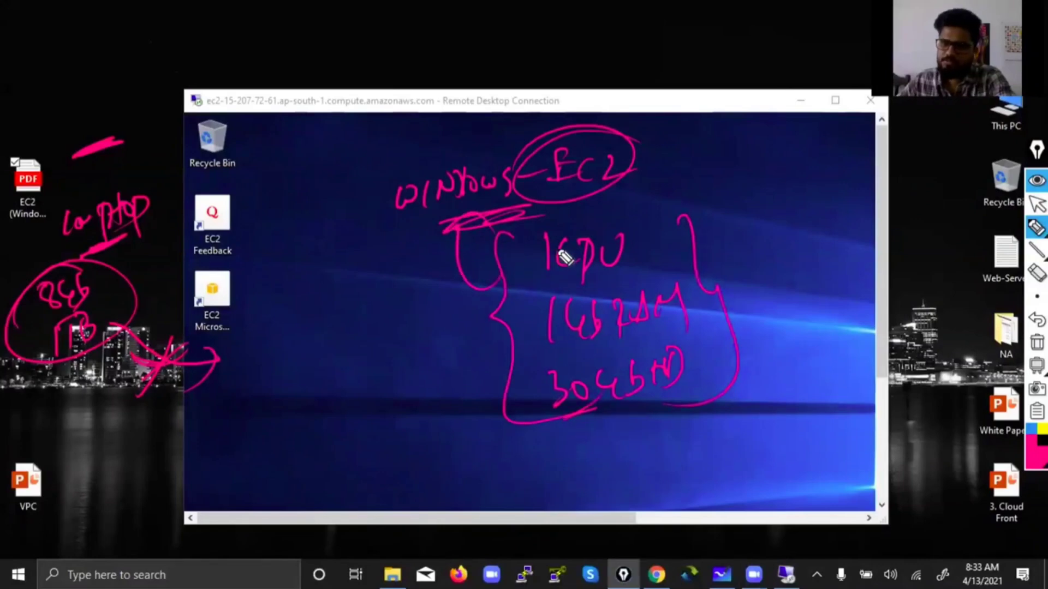
mouse_move(109, 279)
left_mouse_down()
mouse_move(82, 374)
mouse_move(136, 257)
left_mouse_up()
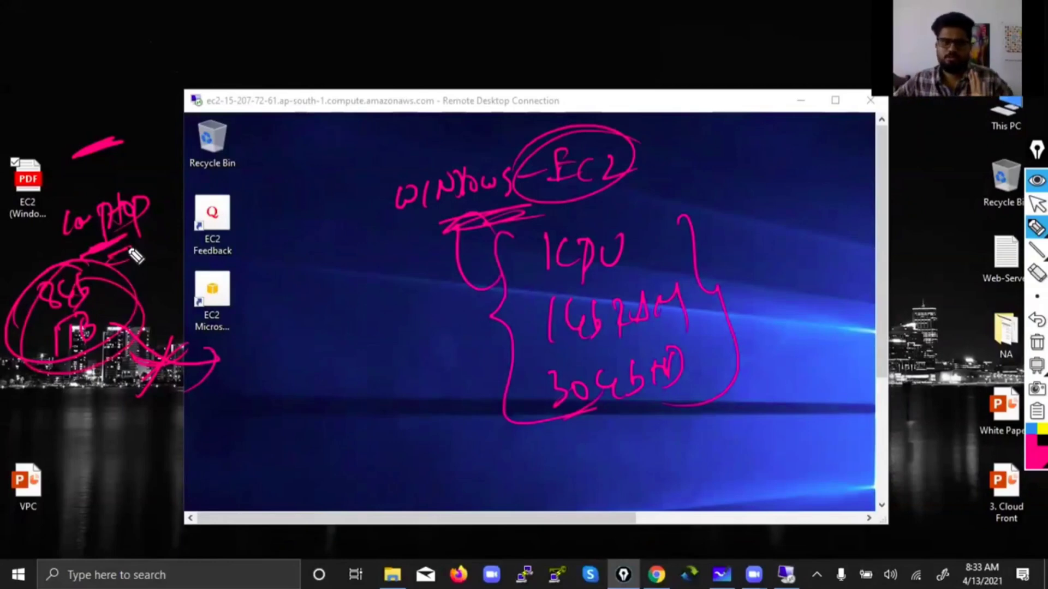
left_click(1037, 342)
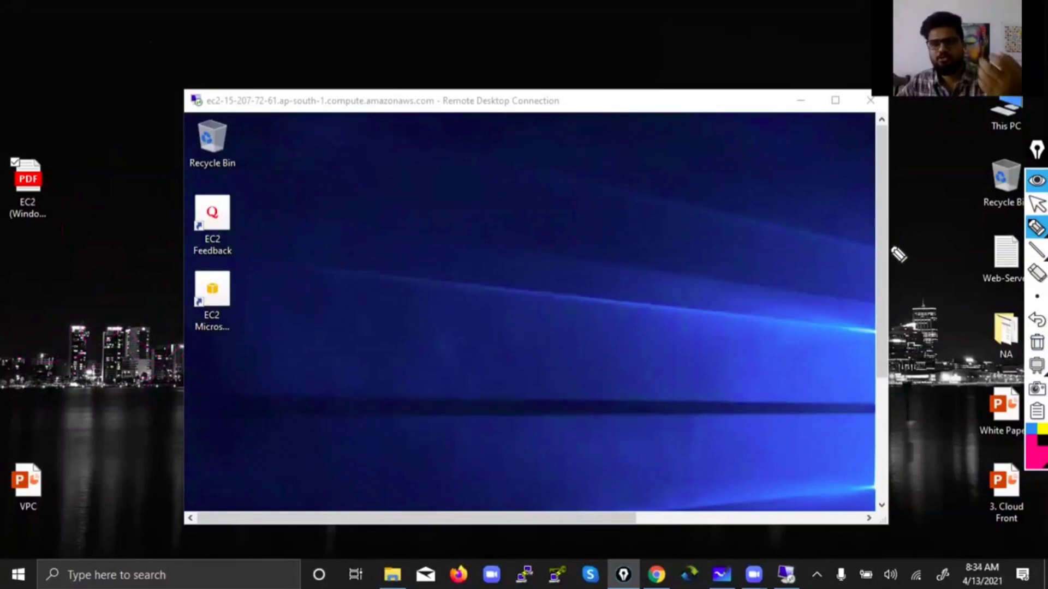
Step: Maximize the remote session to full screen and allow the instance to be discoverable on its network
left_click(1036, 204)
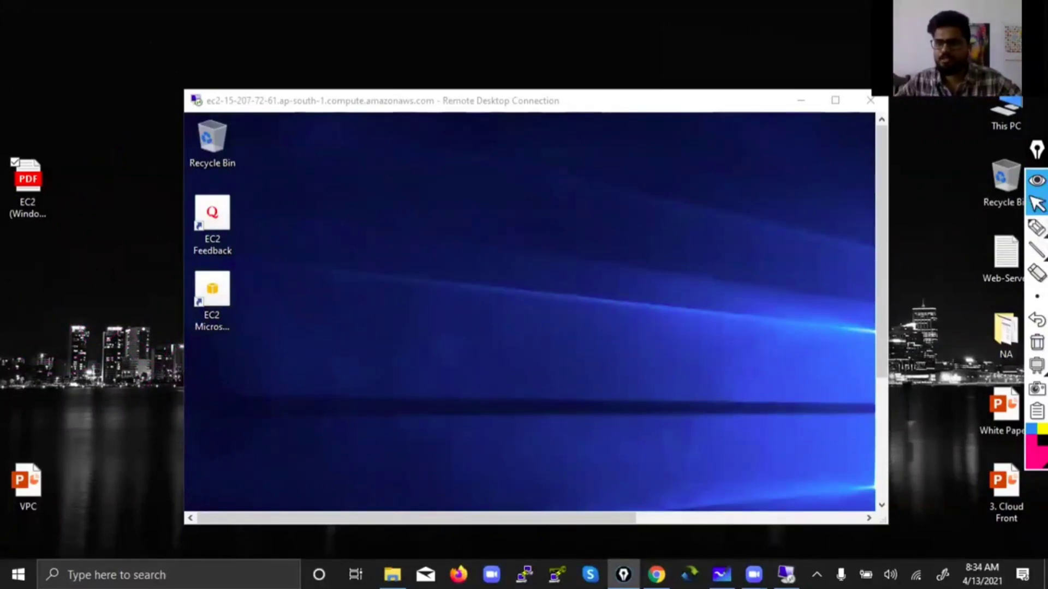
left_click(835, 101)
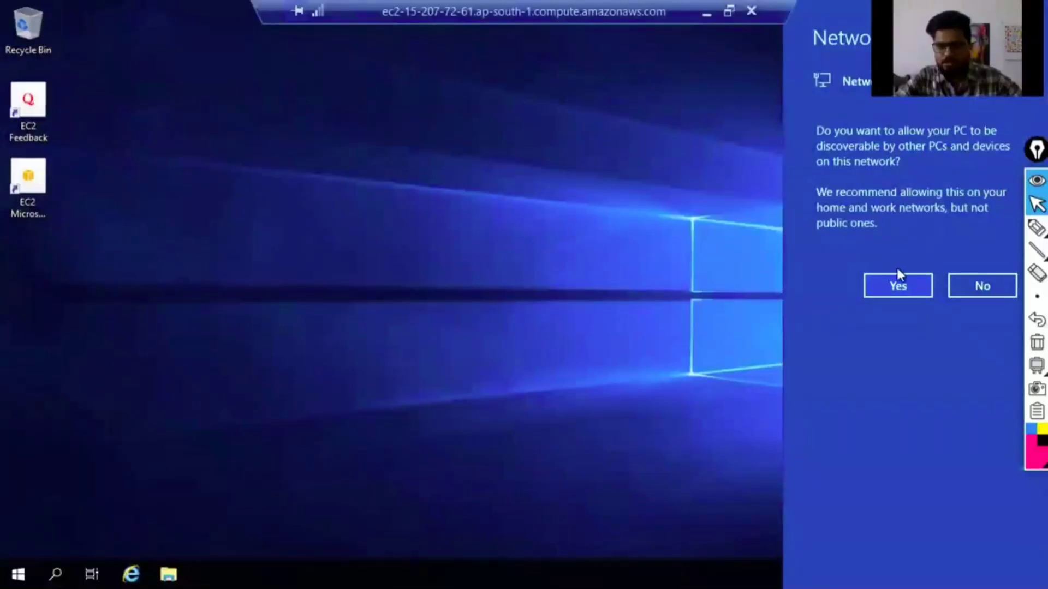
left_click(898, 287)
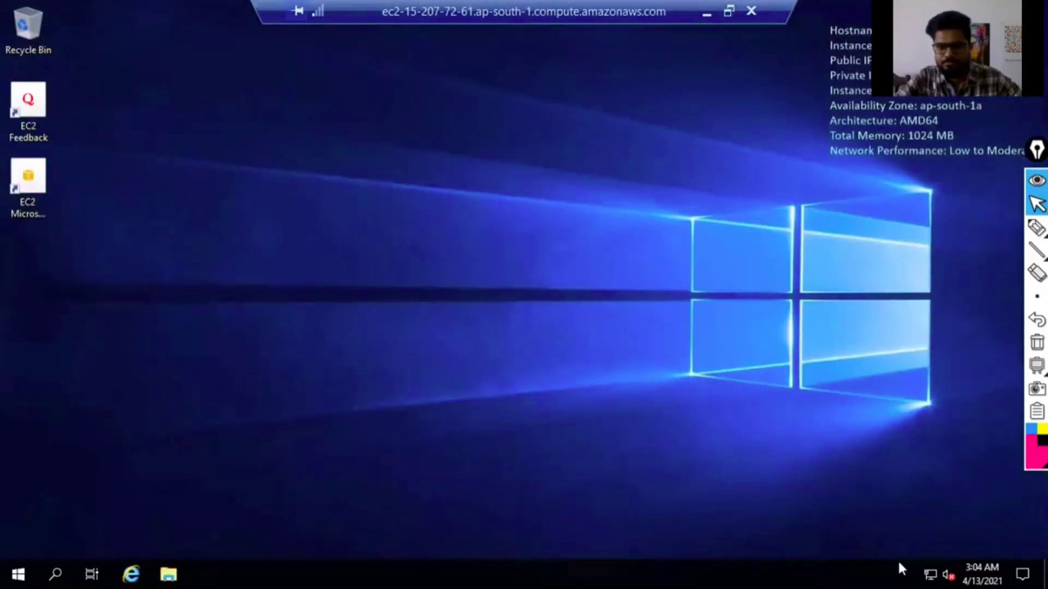
Step: Open This PC in the instance's File Explorer, mark the Local Disk (C:) capacity in black, and clear the mark
left_click(169, 570)
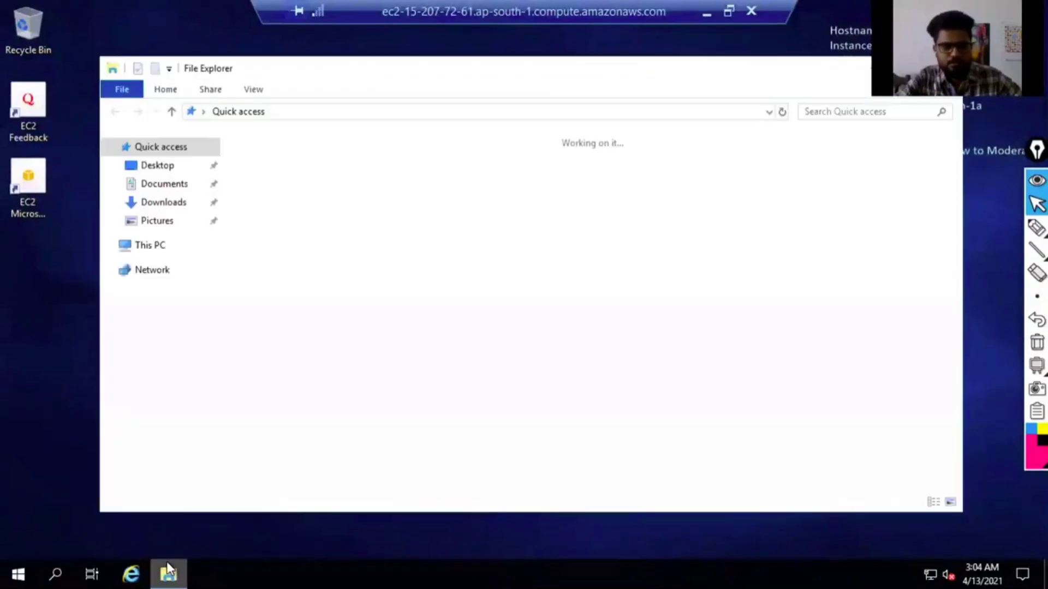
left_click(153, 245)
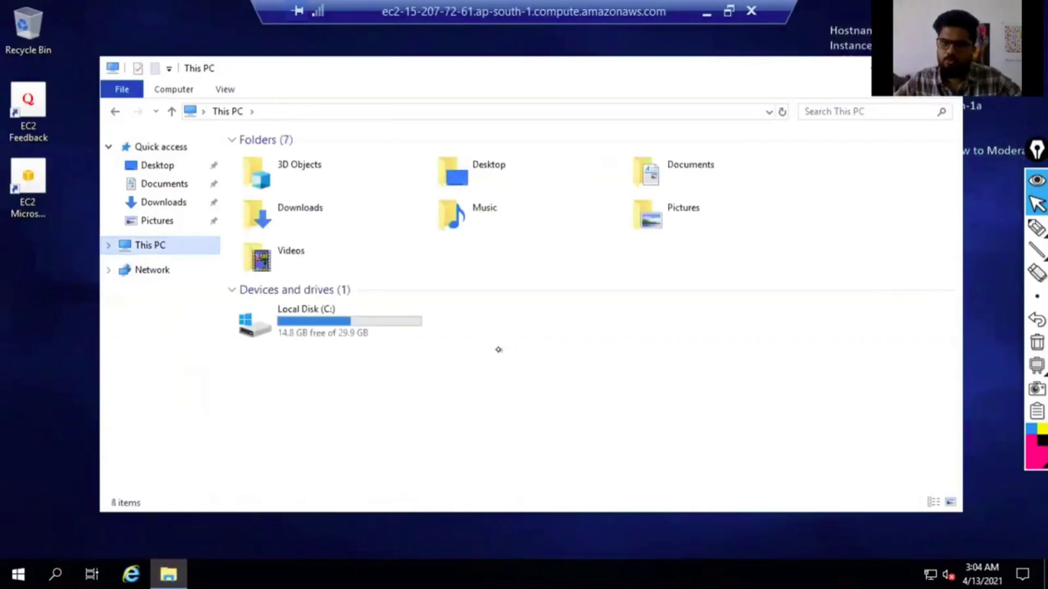
mouse_move(1037, 227)
left_click(965, 228)
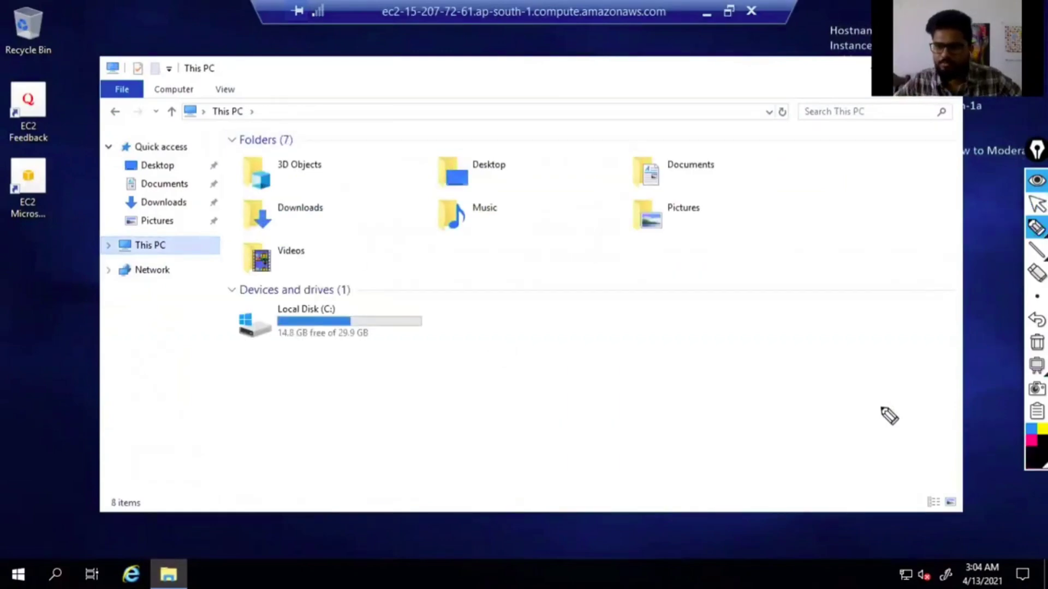
mouse_move(345, 319)
left_mouse_down()
mouse_move(346, 350)
mouse_move(382, 343)
mouse_move(420, 362)
mouse_move(482, 349)
mouse_move(458, 377)
left_mouse_up()
mouse_move(480, 330)
left_mouse_down()
mouse_move(489, 388)
mouse_move(495, 349)
left_mouse_up()
left_click(1037, 342)
Step: Circle the Local Disk (C:) drive, link it to a circled OS label in black, and clear the drawing
mouse_move(290, 327)
left_mouse_down()
mouse_move(309, 397)
mouse_move(344, 397)
left_mouse_up()
mouse_move(367, 377)
left_mouse_down()
mouse_move(373, 367)
mouse_move(424, 419)
mouse_move(367, 428)
mouse_move(451, 405)
left_mouse_up()
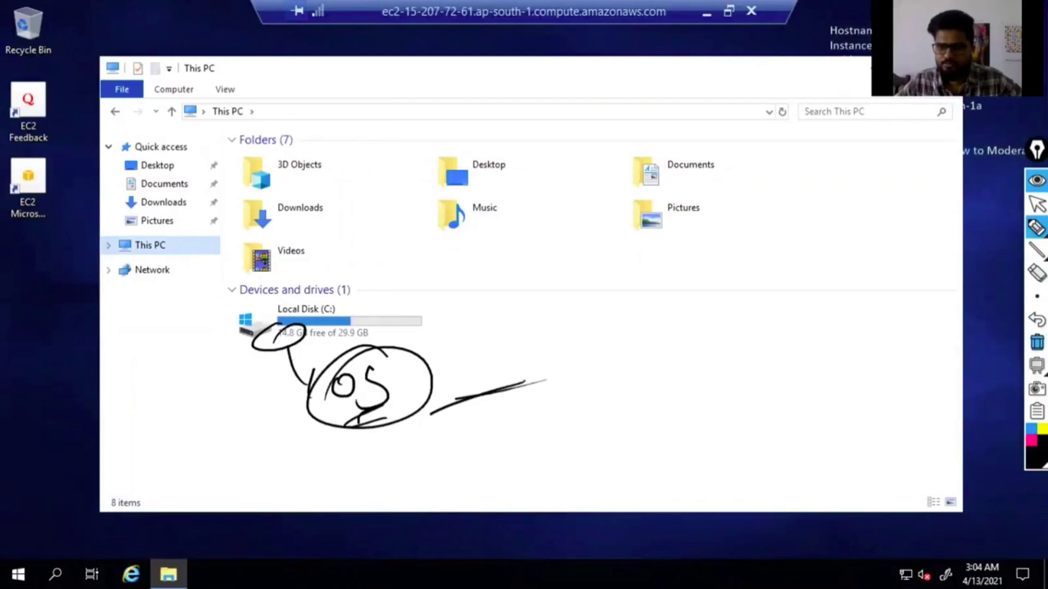
left_click(1037, 342)
left_click(1036, 203)
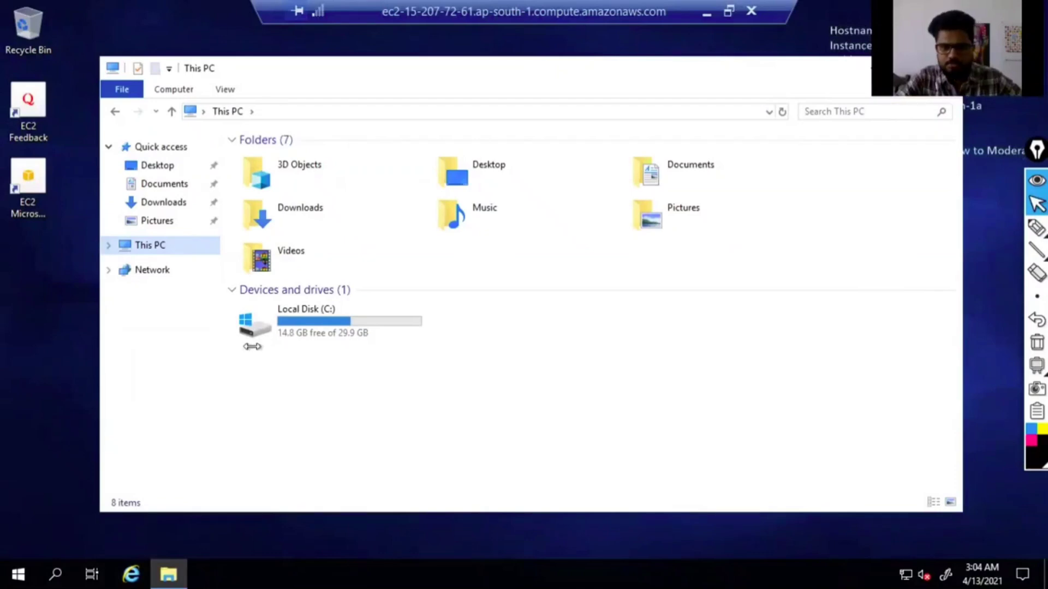
Step: Check the used, free and total space in the Local Disk (C:) properties and close them
right_click(326, 334)
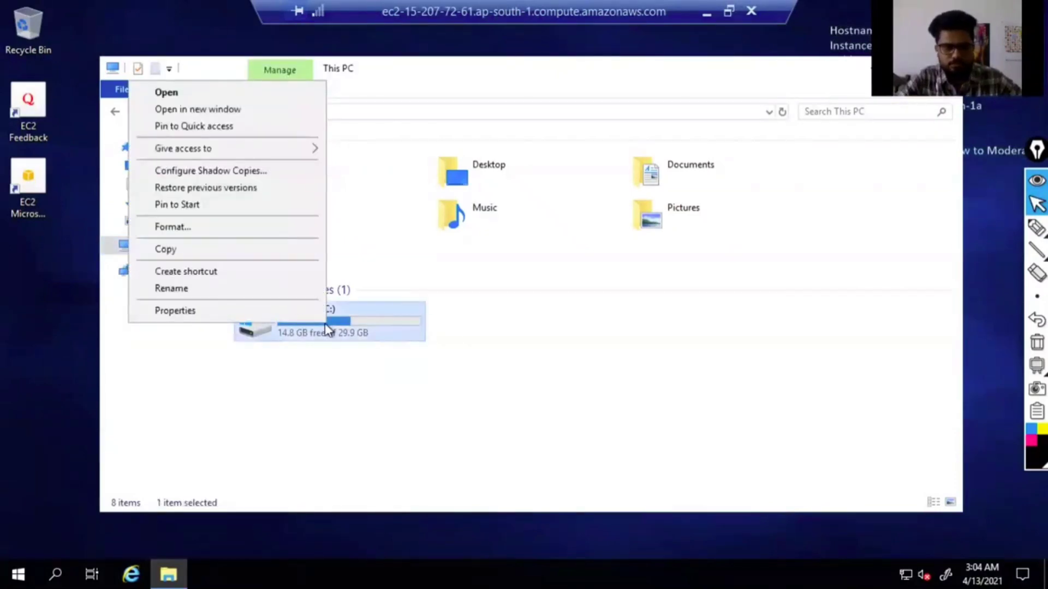
left_click(288, 312)
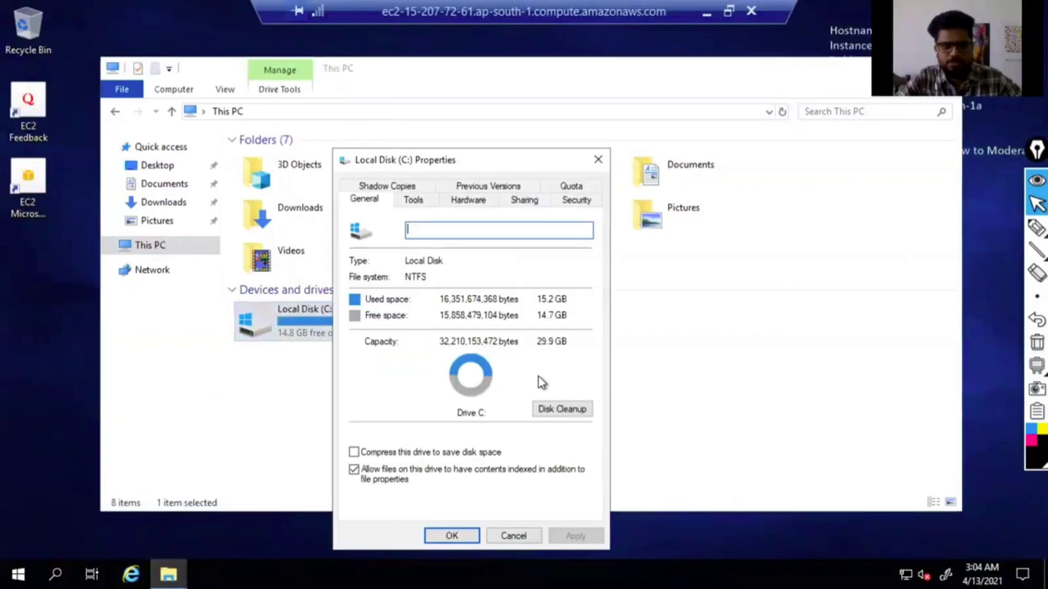
left_click(598, 159)
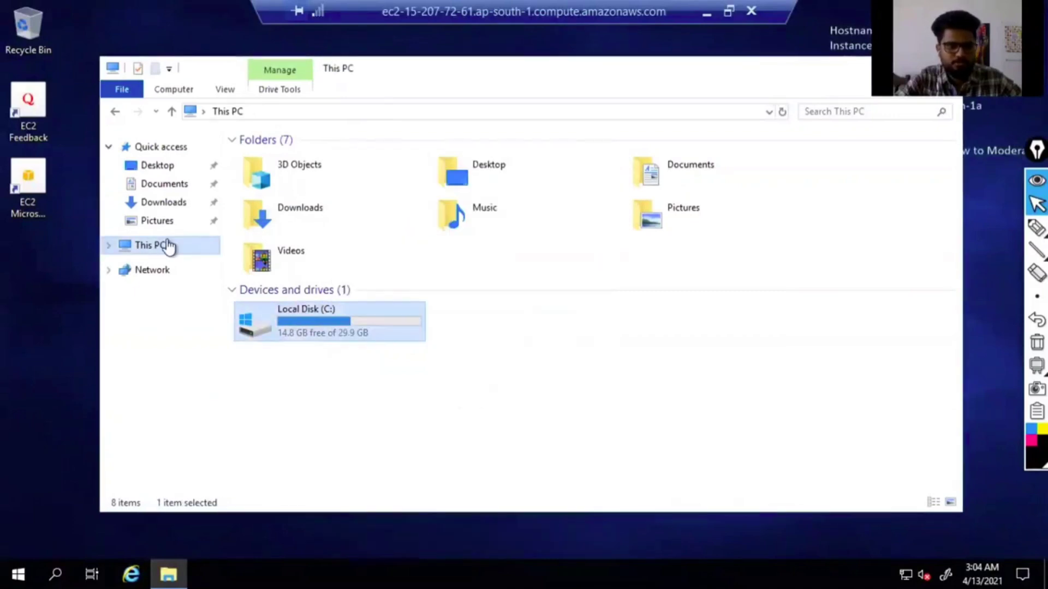
Step: Open the system properties of This PC, temporarily circling the Windows Server 2019 edition and the installed memory in black
right_click(169, 246)
left_click(73, 443)
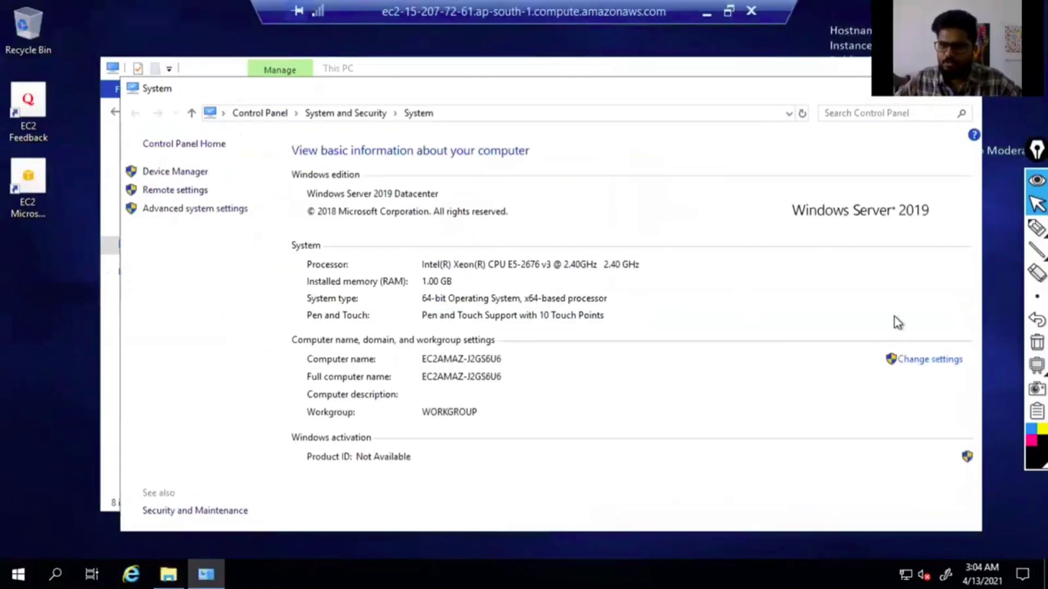
left_click(1037, 228)
mouse_move(865, 199)
left_mouse_down()
mouse_move(958, 231)
mouse_move(860, 189)
left_mouse_up()
left_click_drag(850, 226, 927, 230)
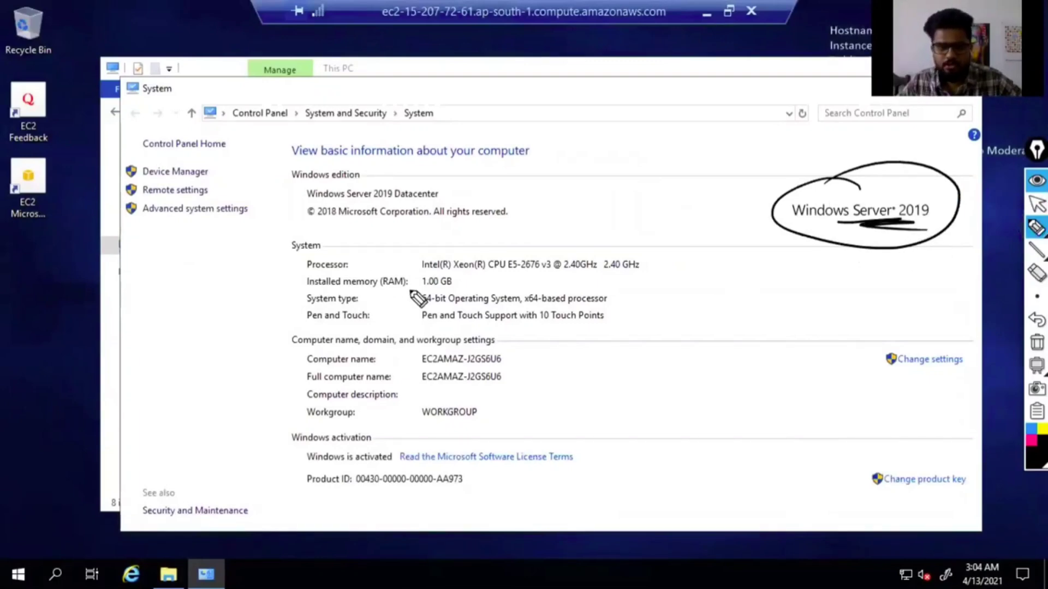
mouse_move(425, 291)
left_mouse_down()
mouse_move(443, 289)
mouse_move(380, 284)
left_mouse_up()
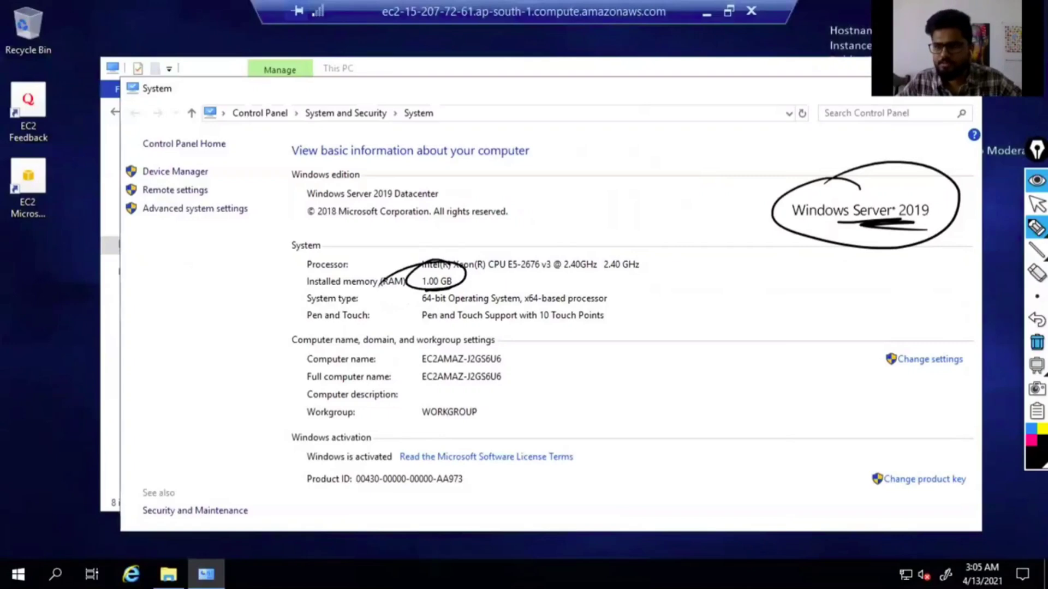
left_click(1037, 342)
left_click(1036, 205)
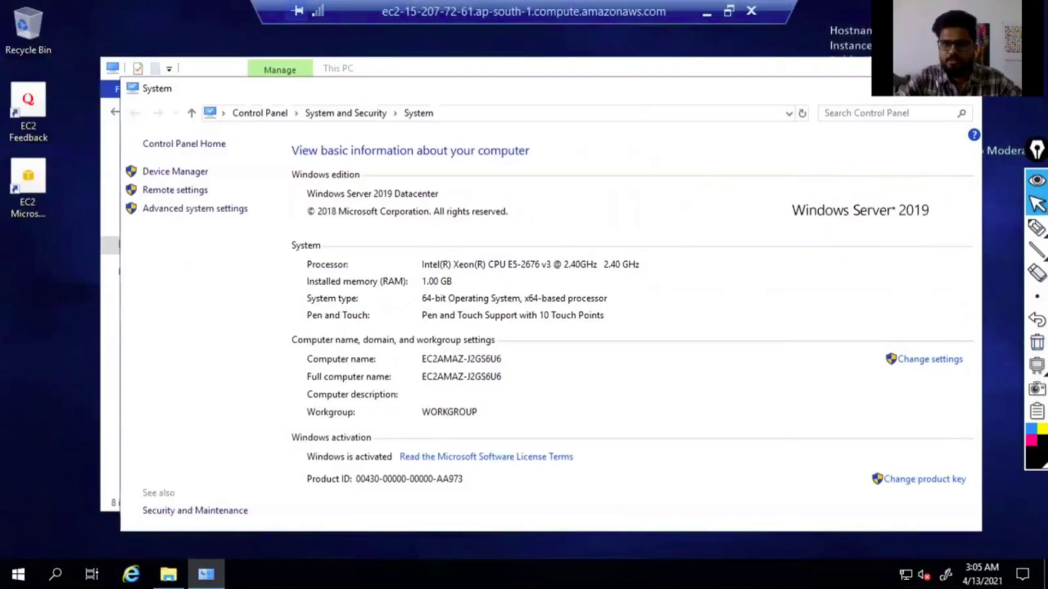
Step: Close the System window and the This PC window to reveal the instance details on the remote desktop
left_click(716, 112)
left_click_drag(717, 92, 650, 167)
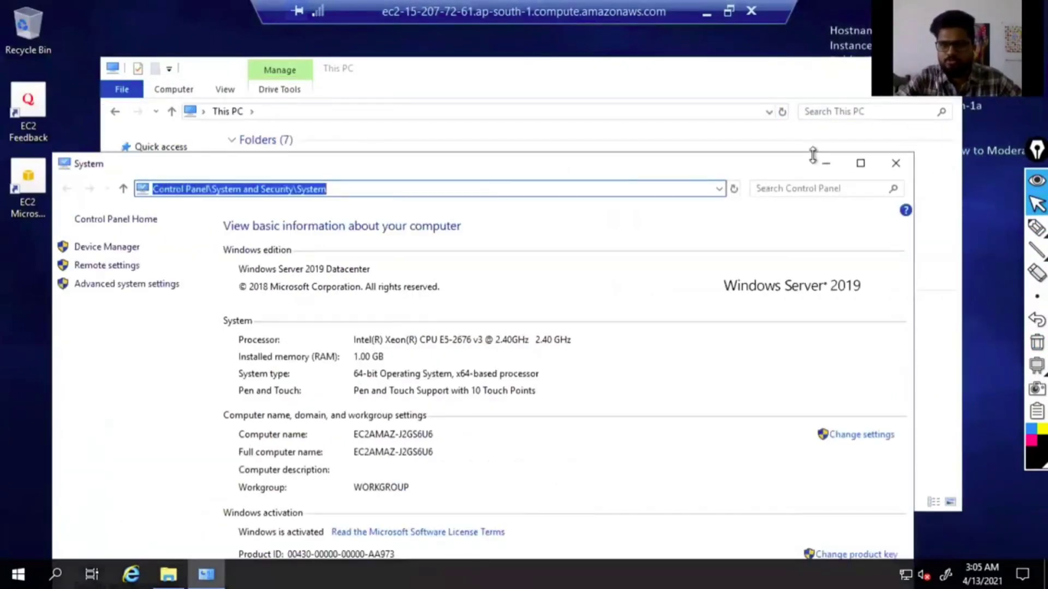
key("alt+F4")
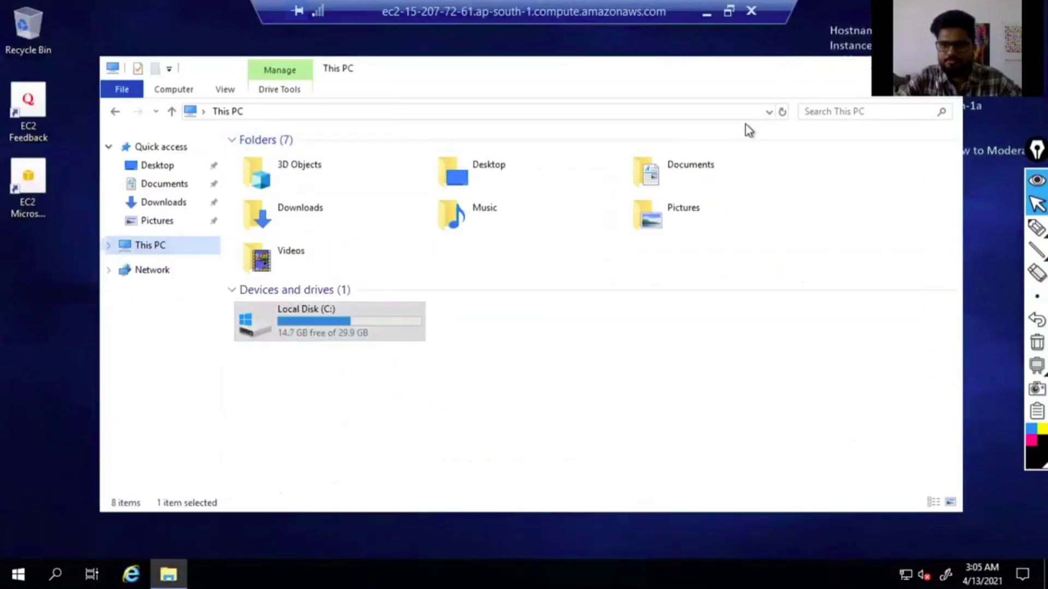
left_click_drag(788, 60, 721, 167)
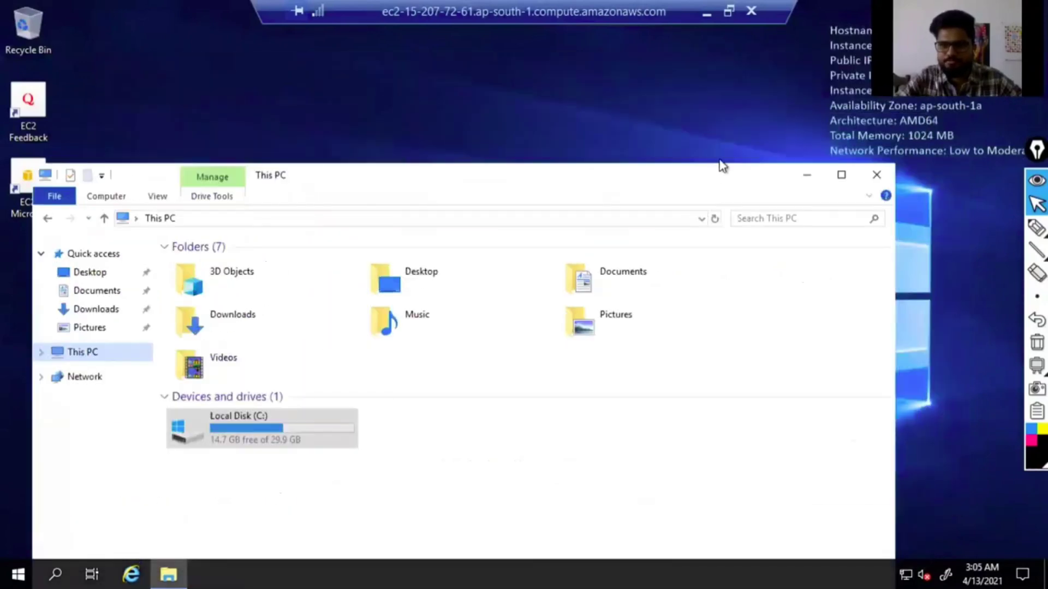
left_click(876, 174)
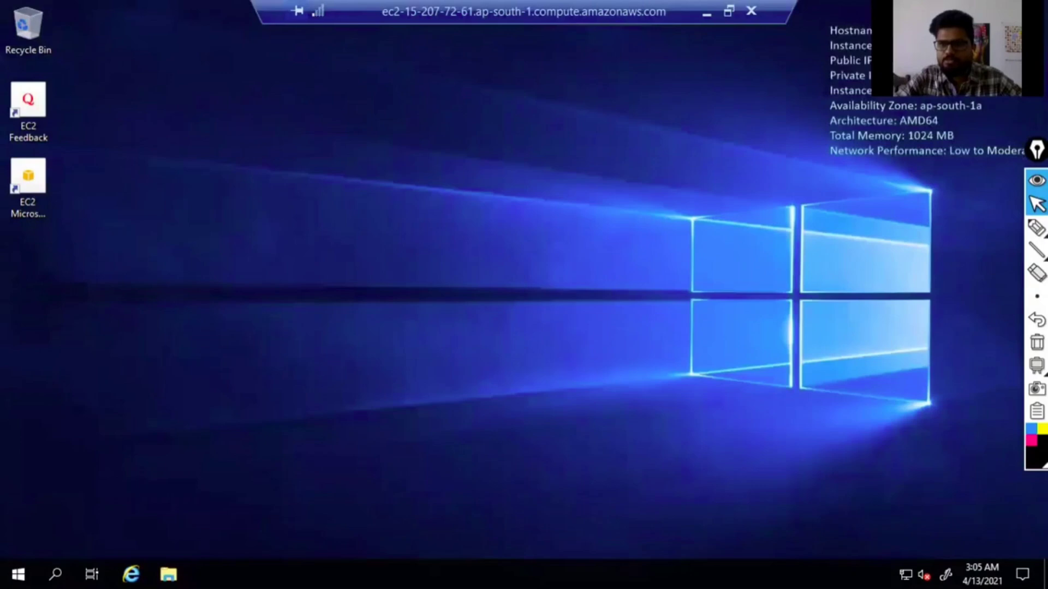
Step: Mark the instance size, availability zone, public and private IP labels and total memory in pink on the desktop details, and clear the marks
left_click(1036, 228)
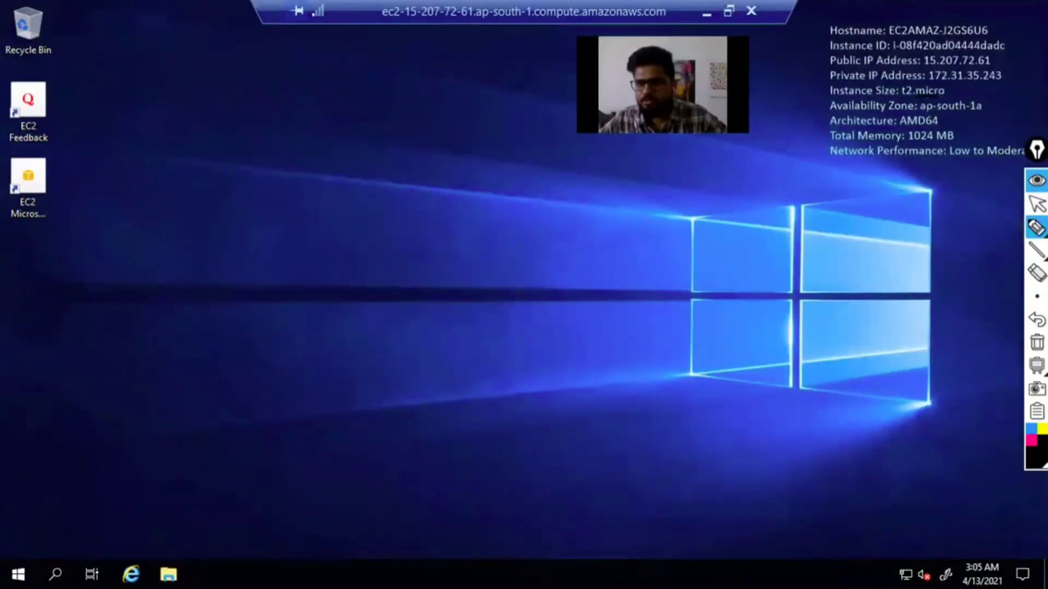
left_click(1030, 440)
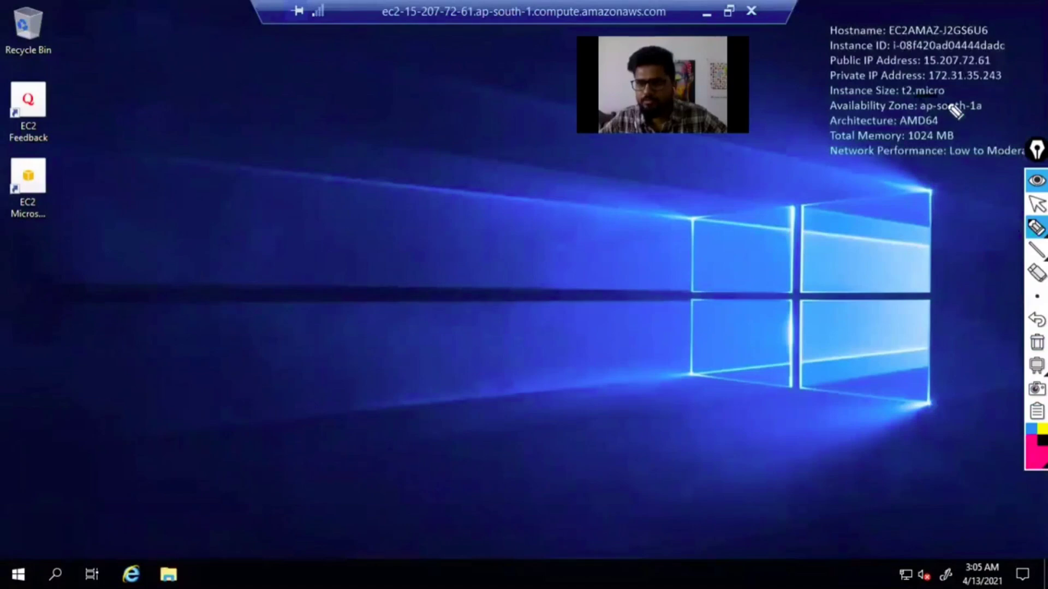
left_click_drag(916, 94, 981, 112)
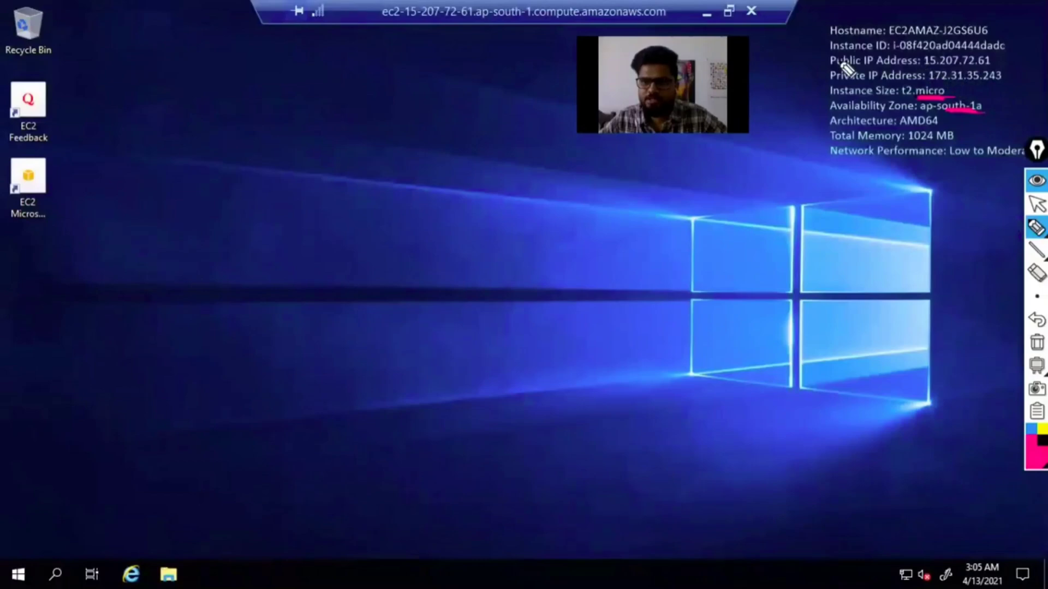
left_click_drag(788, 66, 827, 64)
left_click_drag(788, 84, 821, 79)
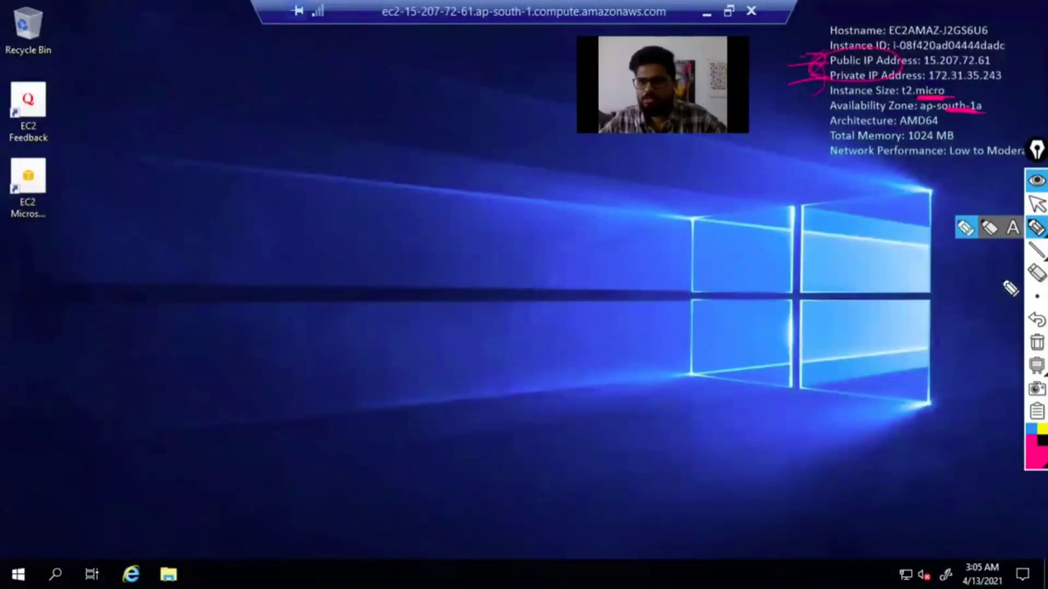
left_click_drag(918, 143, 932, 144)
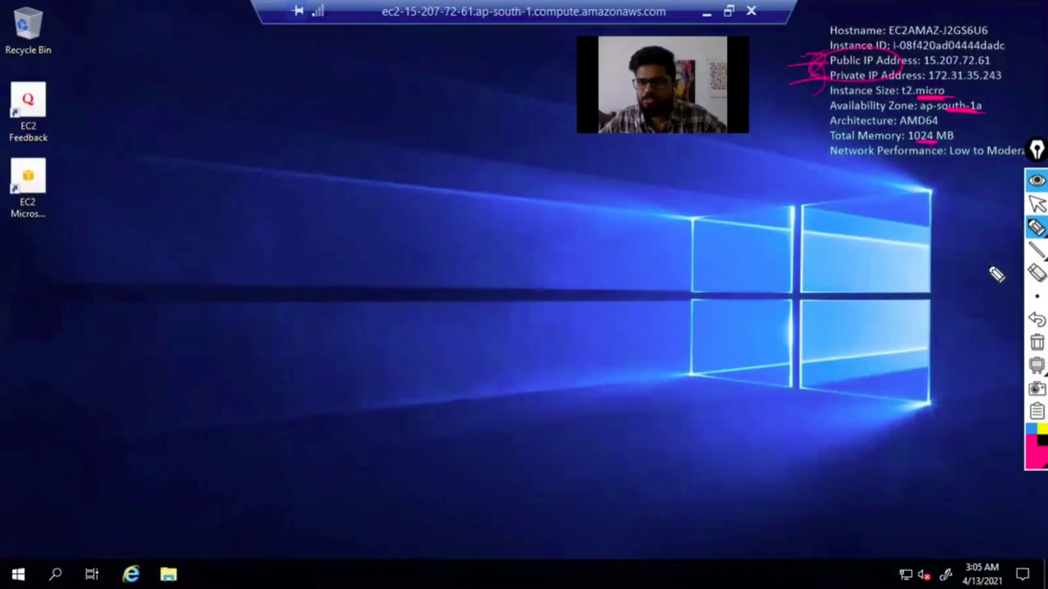
left_click(1037, 343)
left_click(1036, 204)
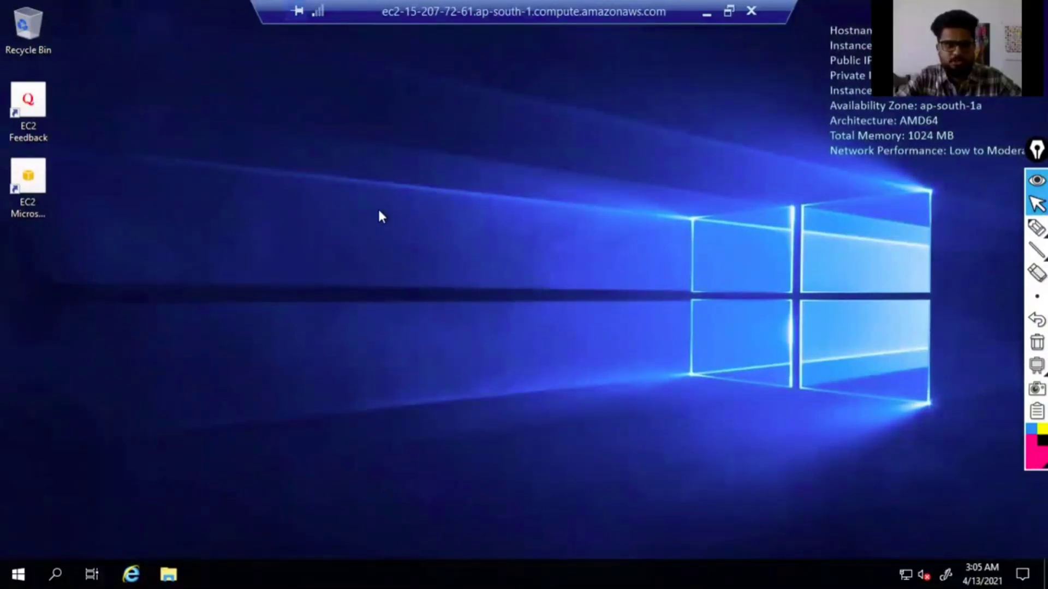
Step: Restore the remote session to a smaller window and copy the local EC2 (Windows Lab) PDF onto the remote desktop
left_click(729, 11)
left_click(15, 204)
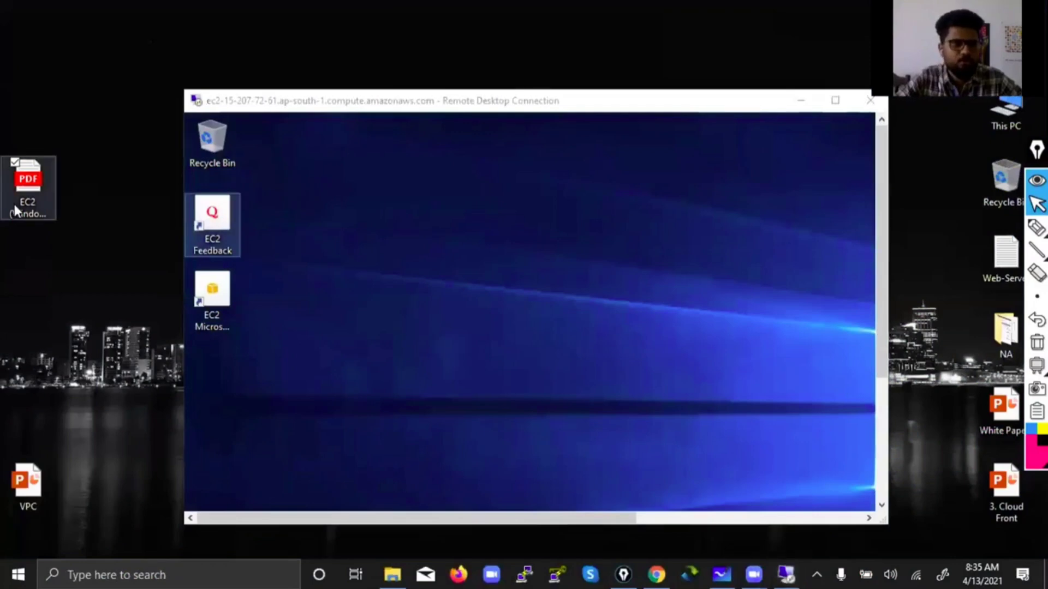
right_click(14, 204)
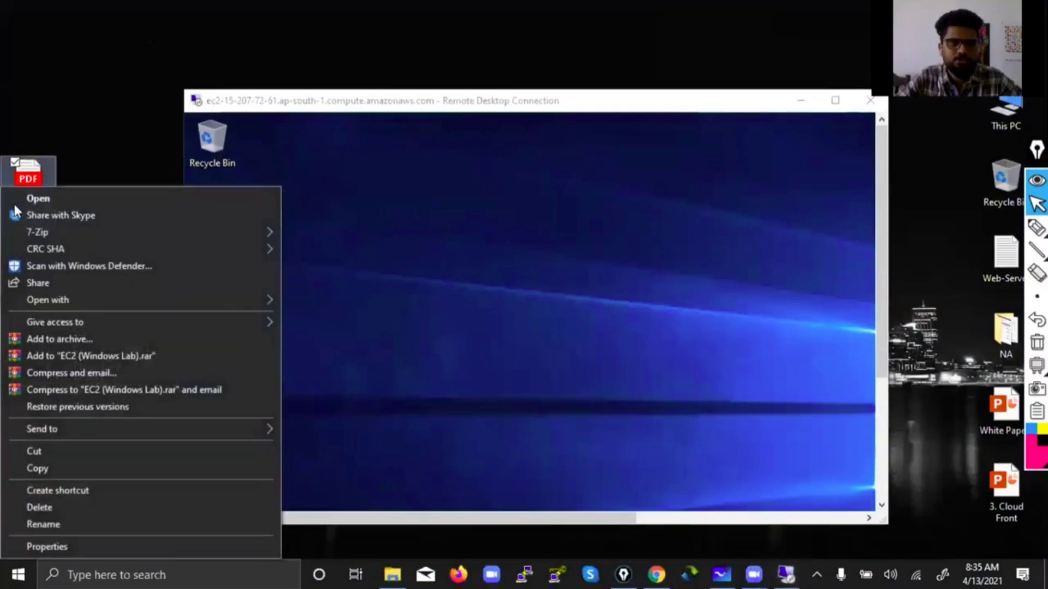
left_click(57, 468)
right_click(549, 212)
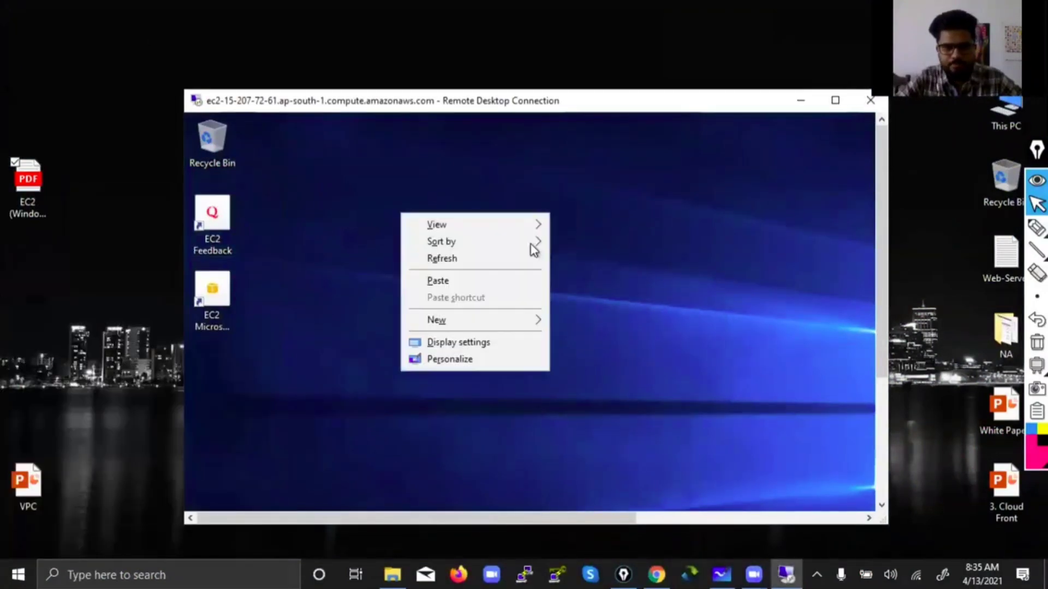
left_click(473, 282)
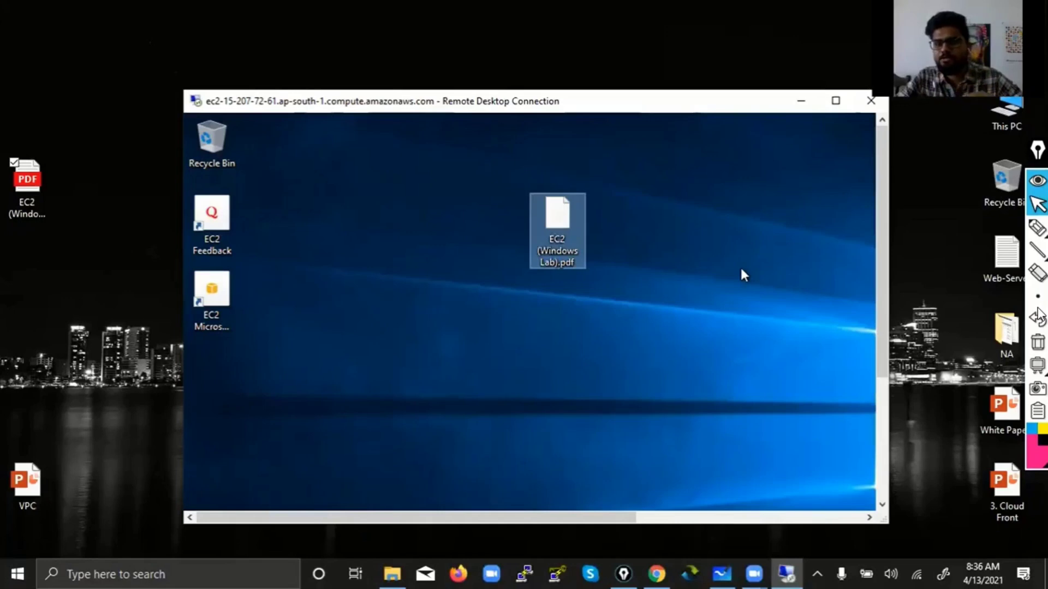
Step: Disconnect the remote session and switch to the AWS console in Chrome, leaving the Connect to instance page for the instances list
left_click(863, 104)
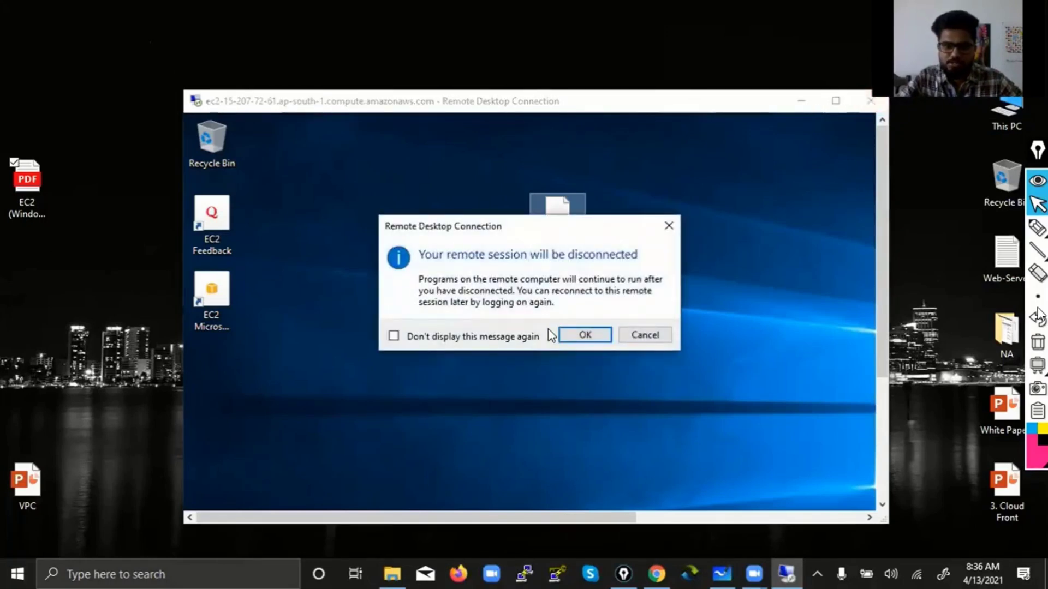
left_click(582, 335)
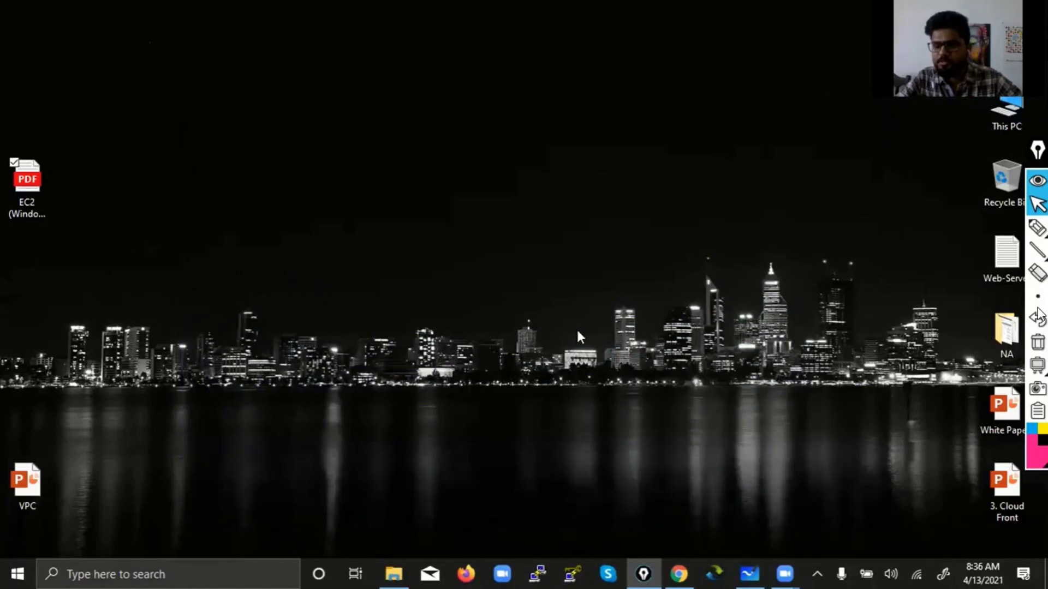
left_click(678, 574)
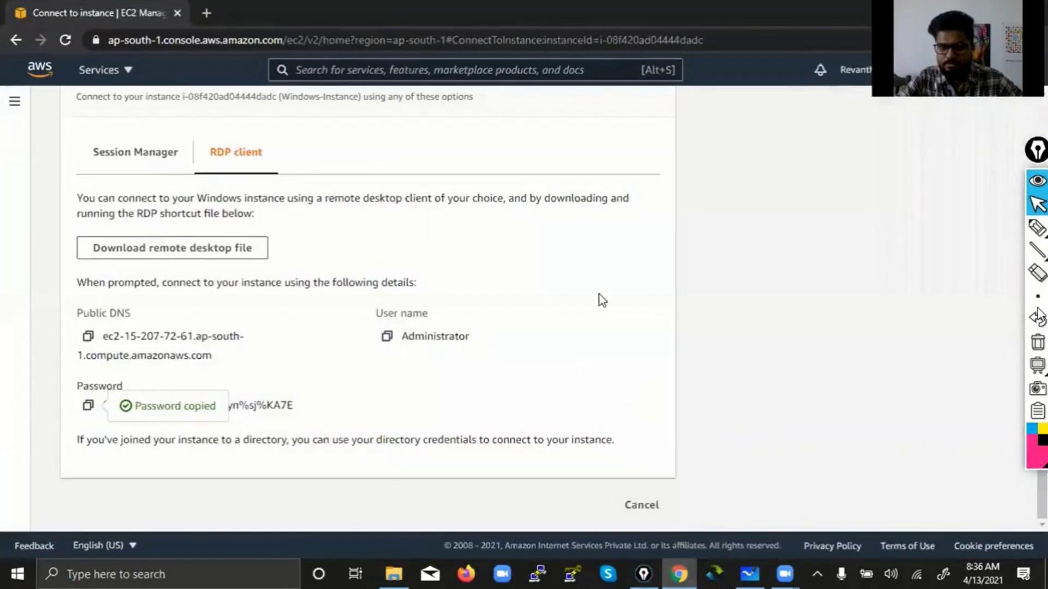
left_click(652, 505)
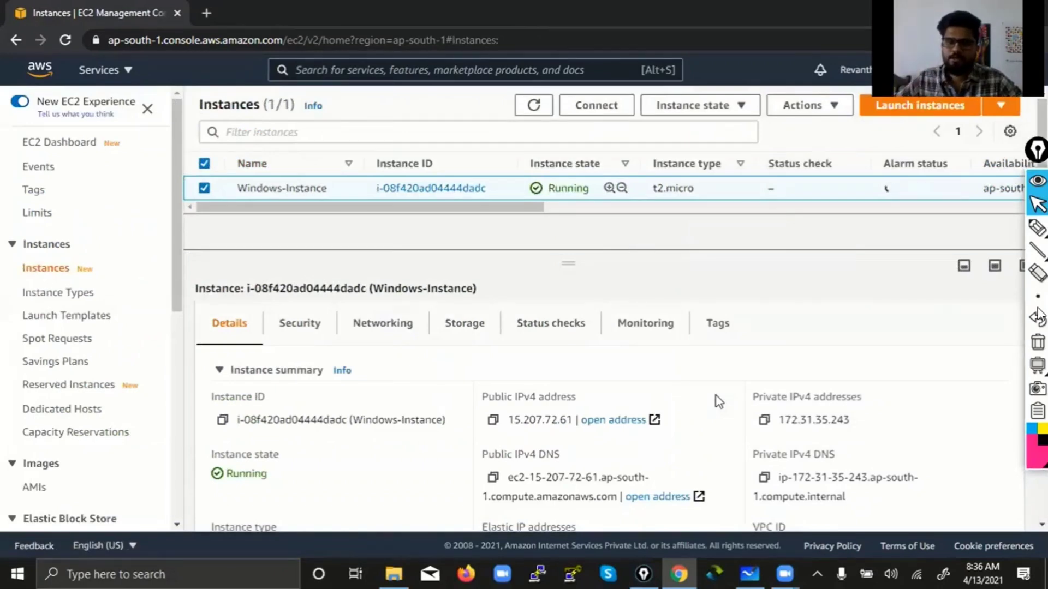
Step: Circle and underline the Running instance state of Windows-Instance in pink, and clear the marks
left_click(1037, 228)
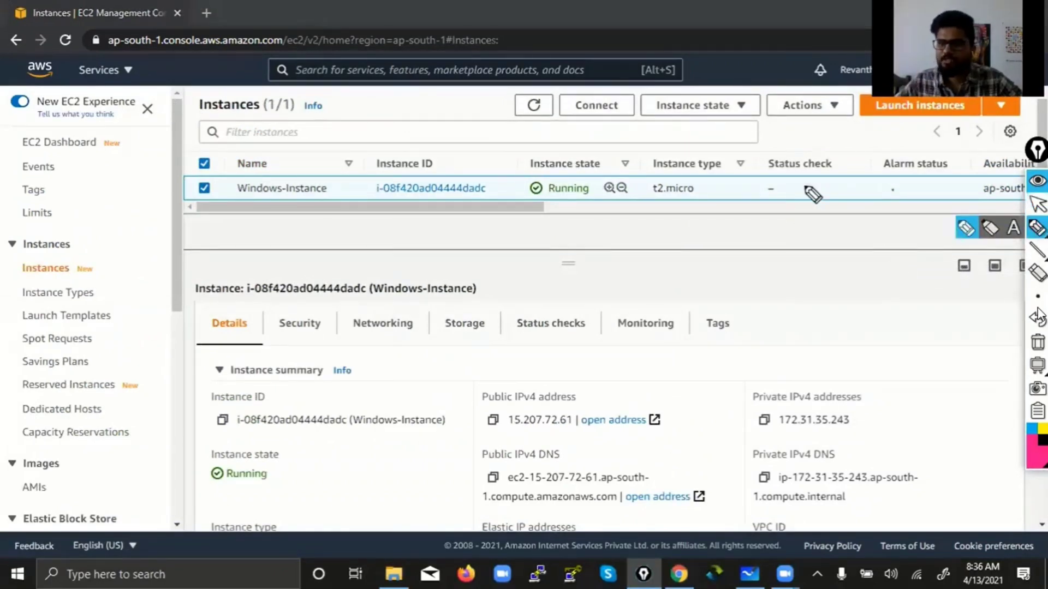
mouse_move(566, 143)
left_mouse_down()
mouse_move(532, 144)
mouse_move(559, 224)
mouse_move(606, 159)
mouse_move(567, 140)
left_mouse_up()
mouse_move(543, 175)
left_mouse_down()
mouse_move(570, 175)
mouse_move(576, 200)
mouse_move(618, 203)
left_mouse_up()
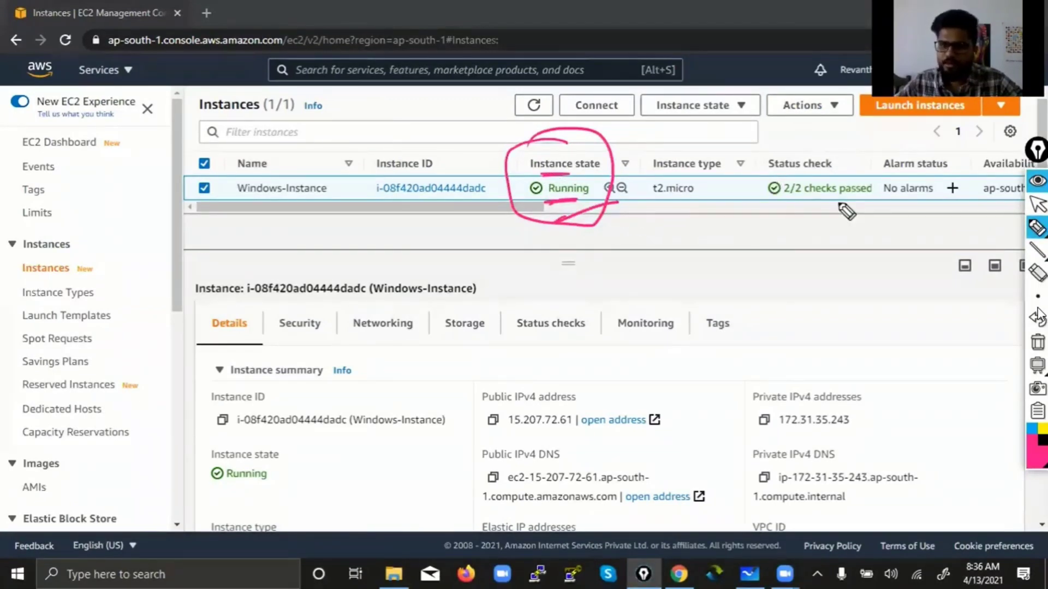
left_click(1037, 342)
left_click(1038, 204)
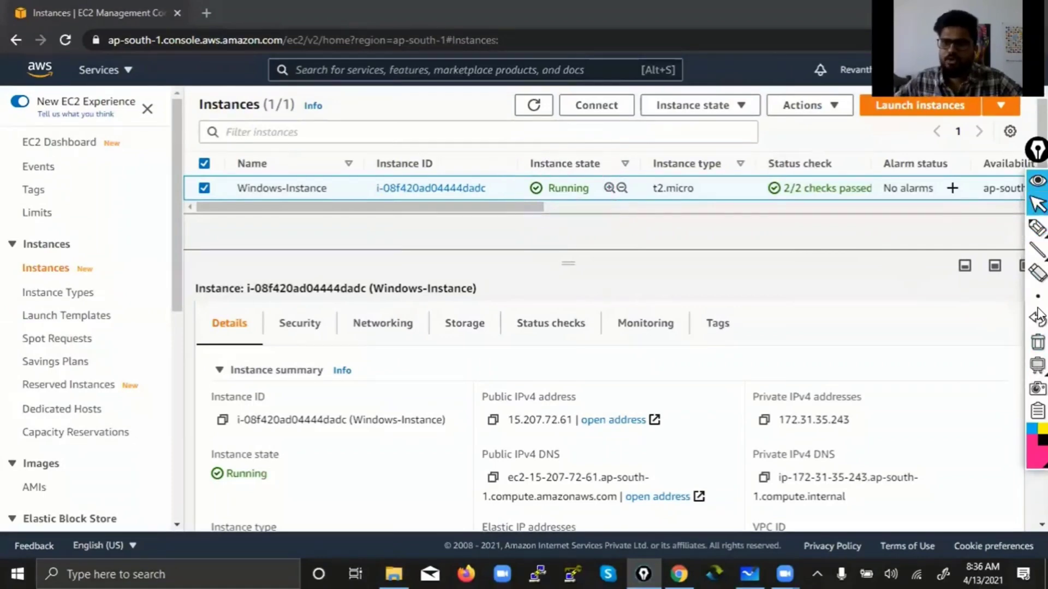
Step: Show the instance state options for Windows-Instance and circle Stop instance and Terminate instance in pink
left_click(818, 112)
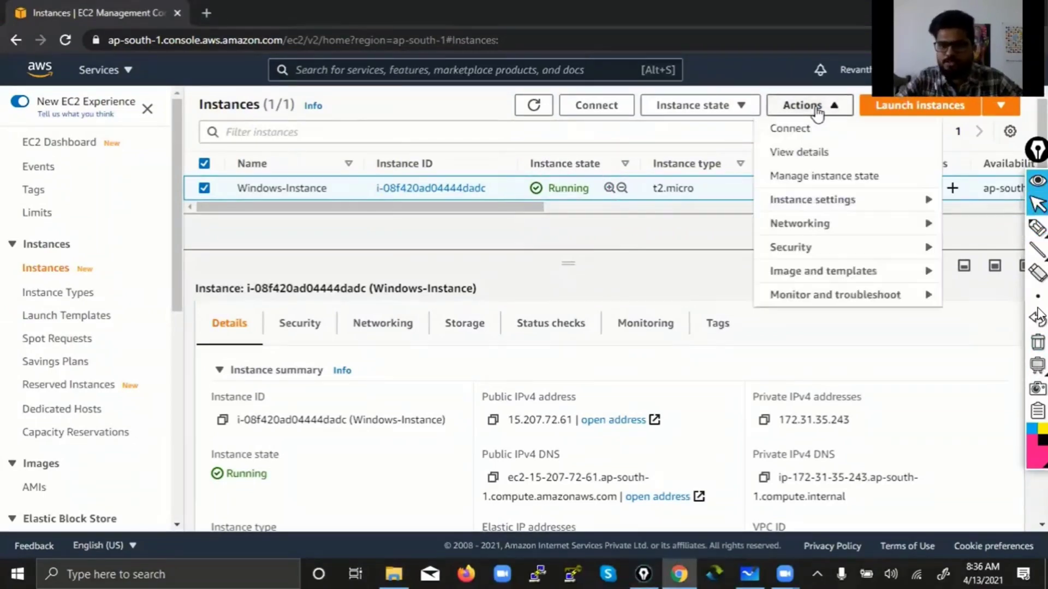
left_click(728, 110)
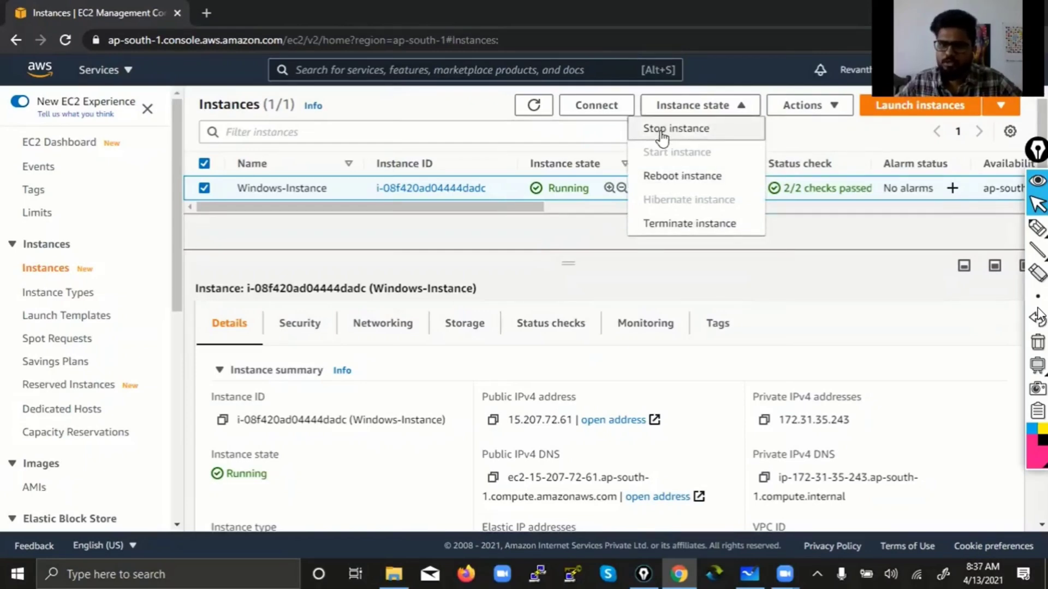
left_click(1037, 226)
left_click_drag(669, 116, 631, 136)
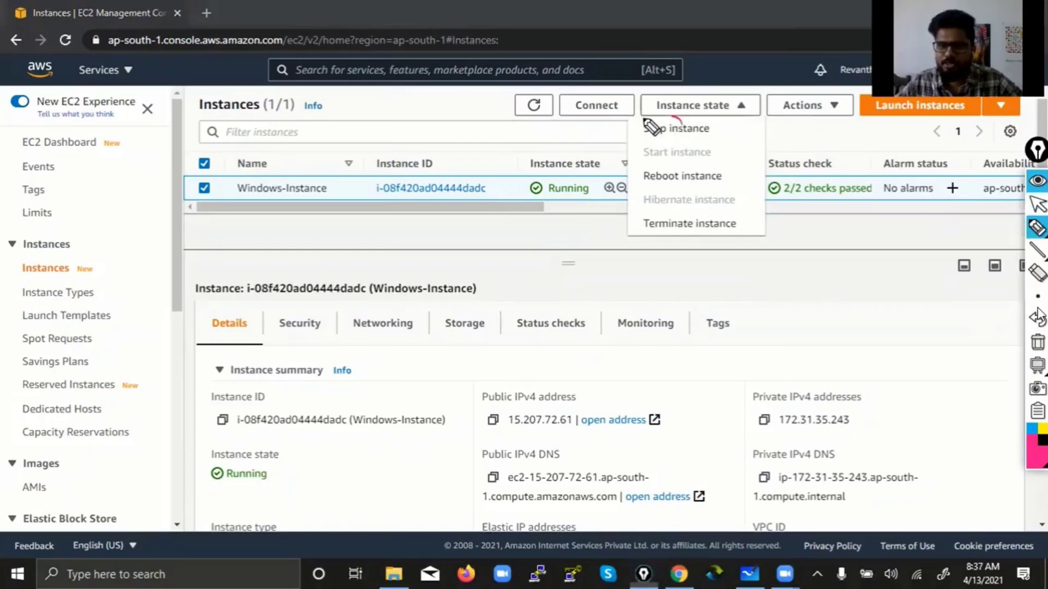
left_click_drag(667, 212, 616, 241)
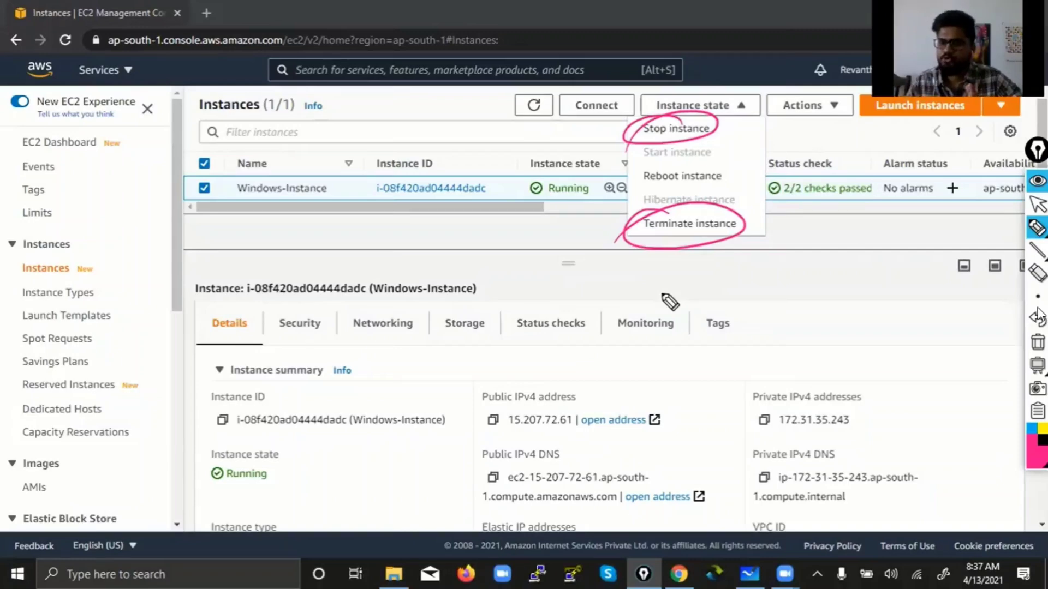
left_click(1036, 204)
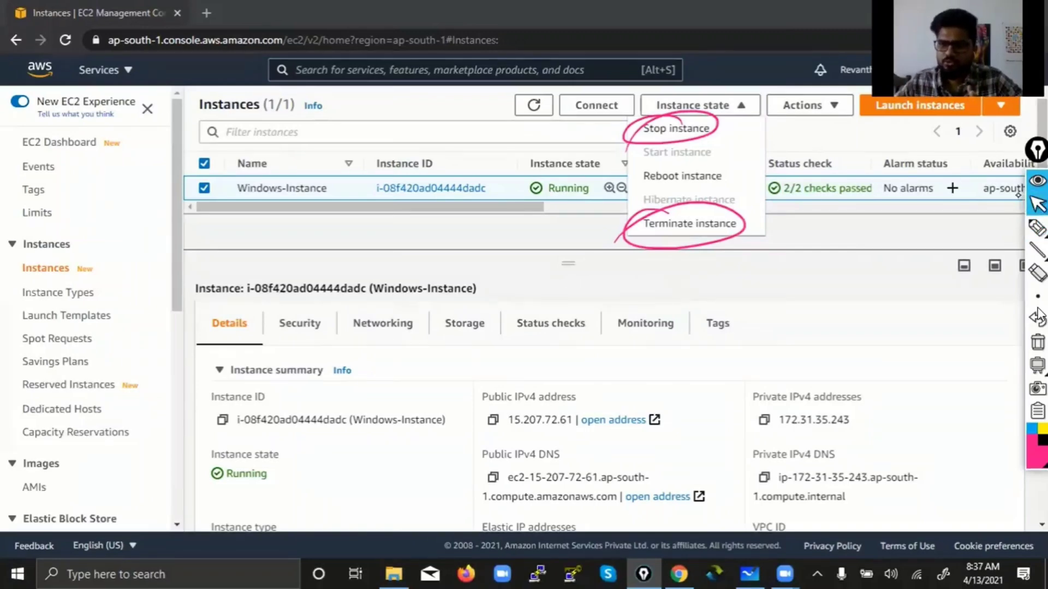
Step: Emphasize the Stop instance and Start instance options with pink strokes, and clear all marks
left_click(1036, 227)
left_click_drag(706, 136, 758, 127)
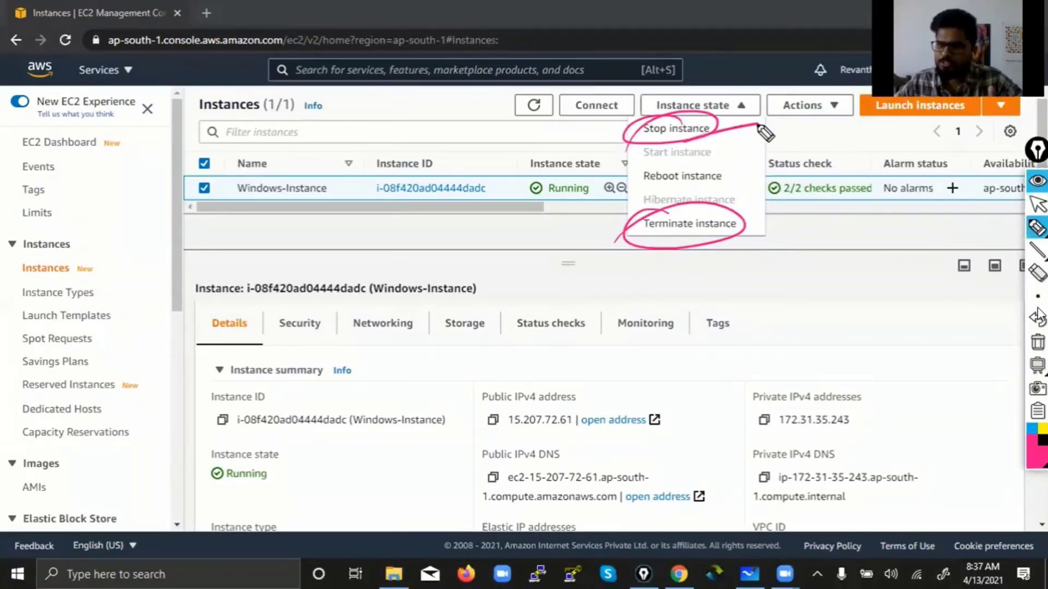
left_click_drag(648, 160, 758, 147)
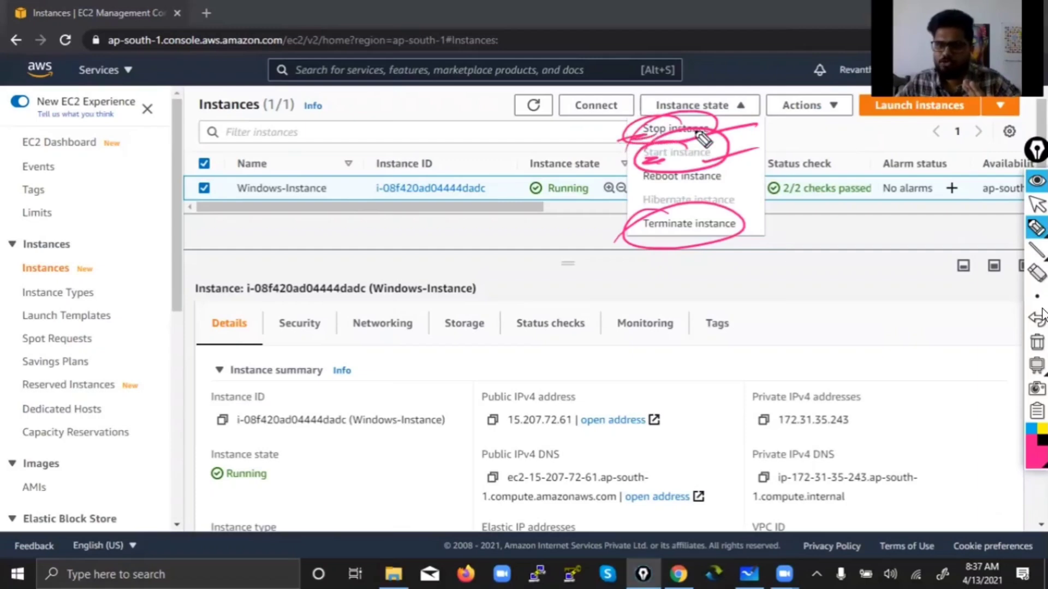
left_click(1037, 342)
Step: Circle and underline Terminate instance in pink with a cross beside it, circle the Windows-Instance entry, and clear the marks
left_click_drag(677, 200, 633, 232)
mouse_move(765, 240)
left_mouse_down()
mouse_move(780, 225)
mouse_move(741, 262)
left_mouse_up()
left_click_drag(745, 237, 788, 249)
mouse_move(465, 182)
left_mouse_down()
mouse_move(226, 240)
mouse_move(467, 206)
mouse_move(468, 190)
left_mouse_up()
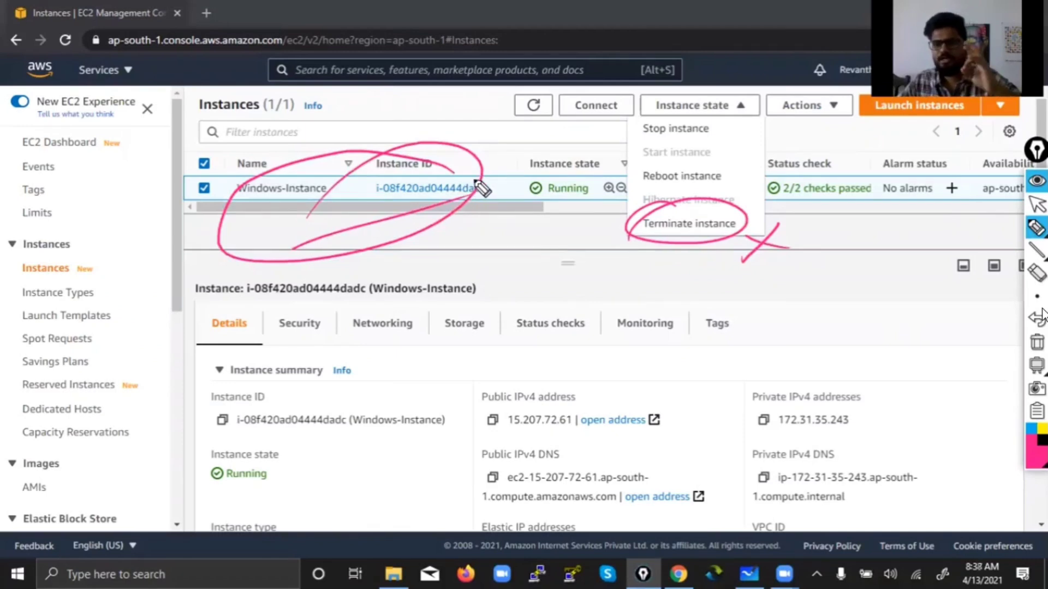
left_click_drag(645, 236, 684, 241)
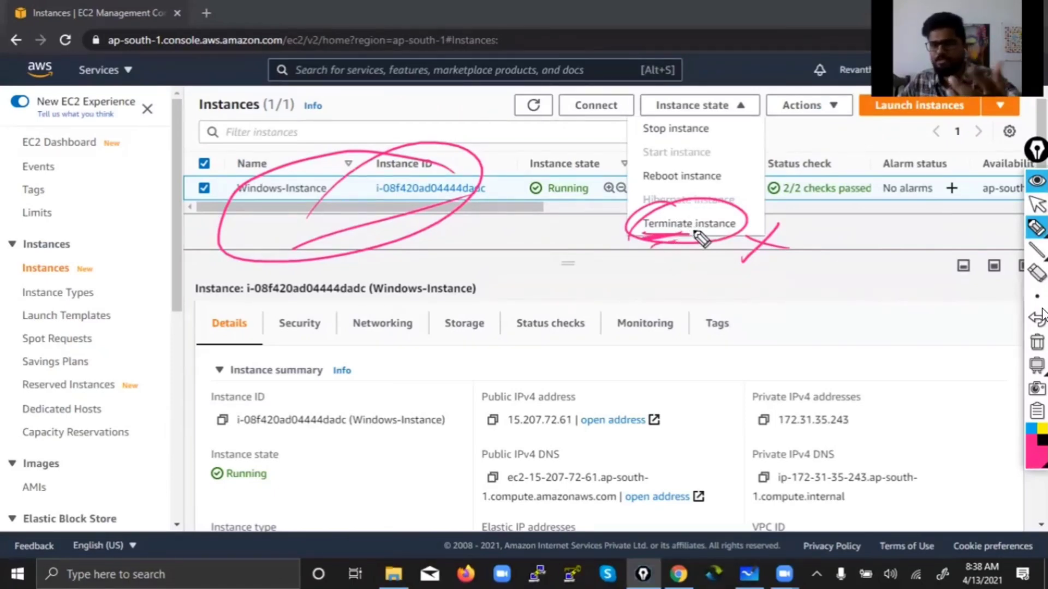
mouse_move(644, 235)
left_mouse_down()
mouse_move(669, 246)
mouse_move(698, 233)
left_mouse_up()
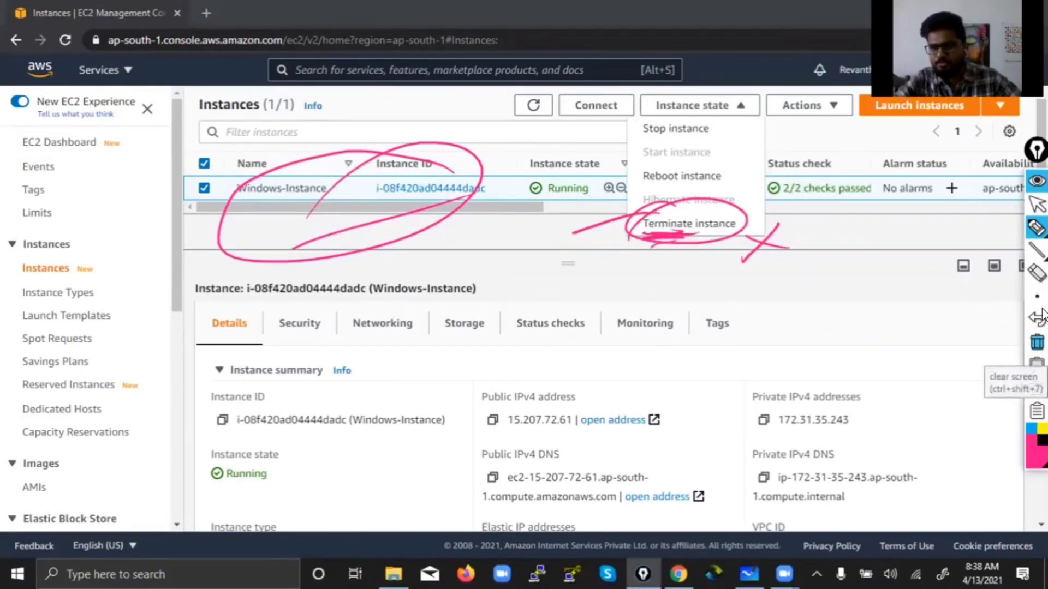
left_click(1037, 342)
left_click(1037, 205)
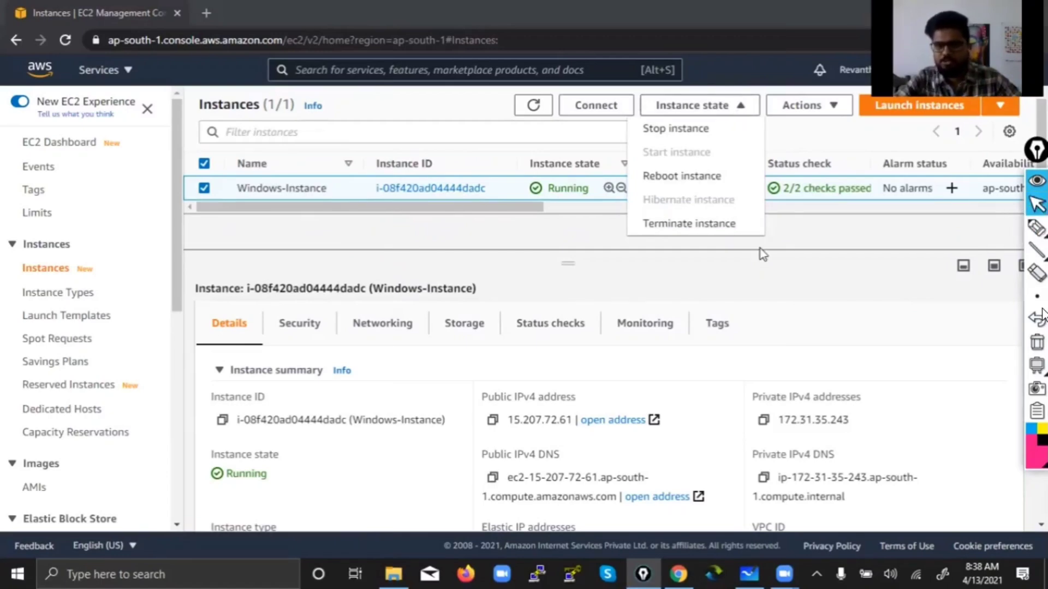
Step: Terminate Windows-Instance, confirm the termination, and dismiss the notification
left_click(790, 164)
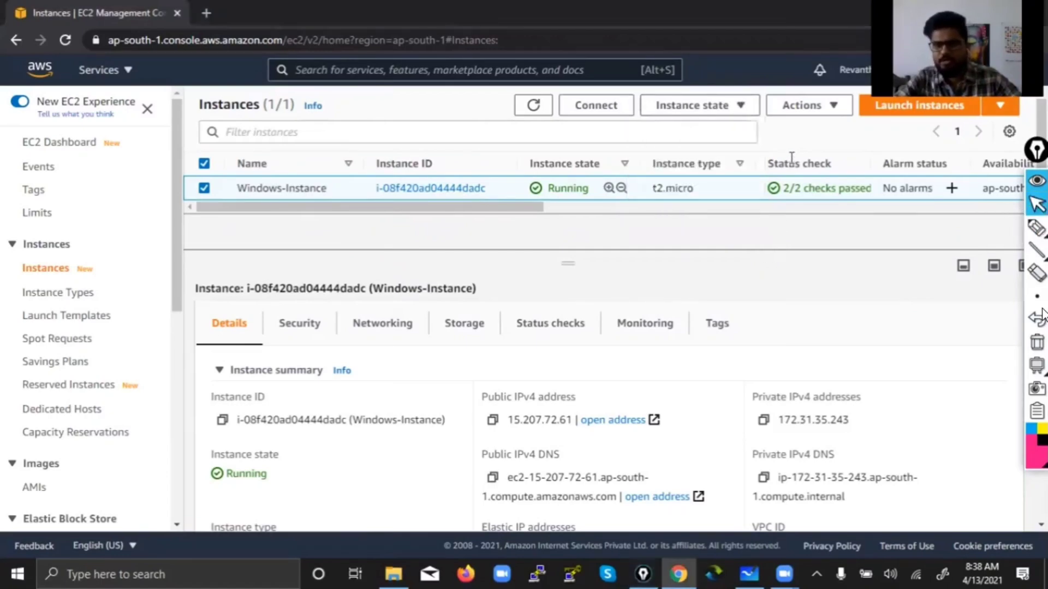
left_click(786, 112)
left_click(711, 105)
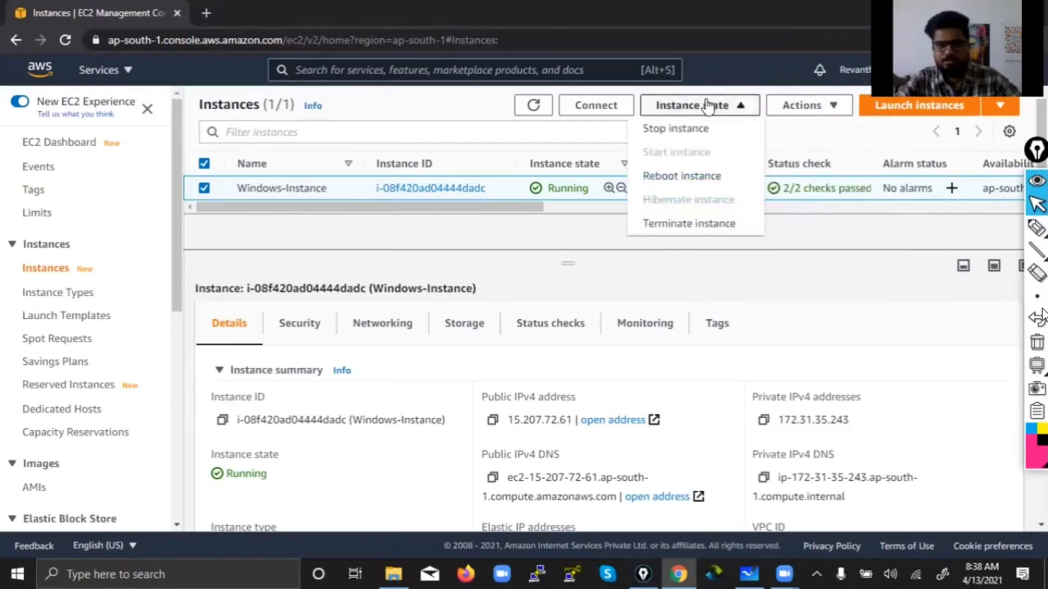
left_click(712, 225)
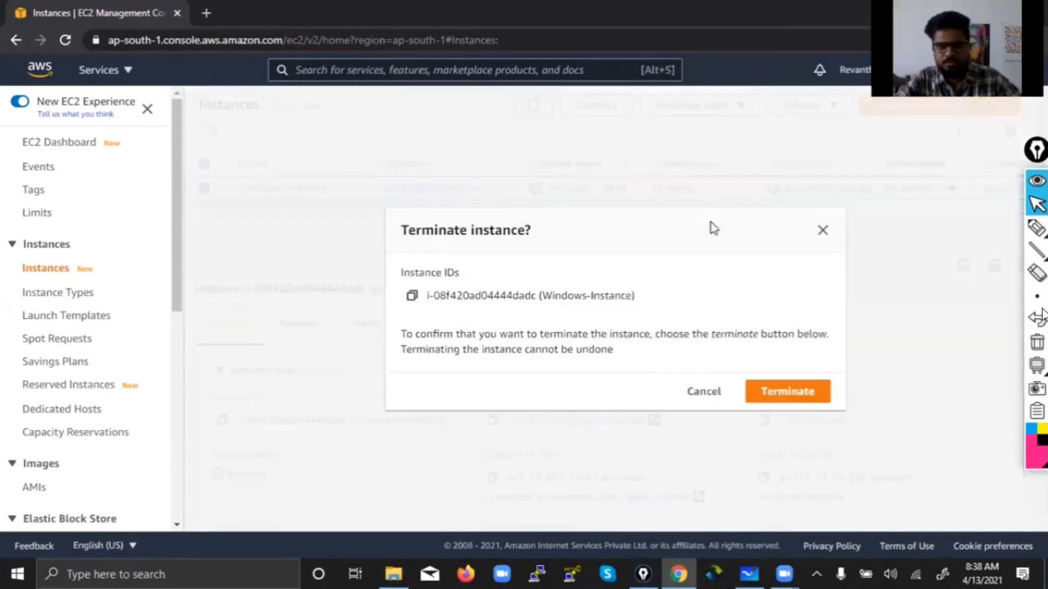
left_click(803, 398)
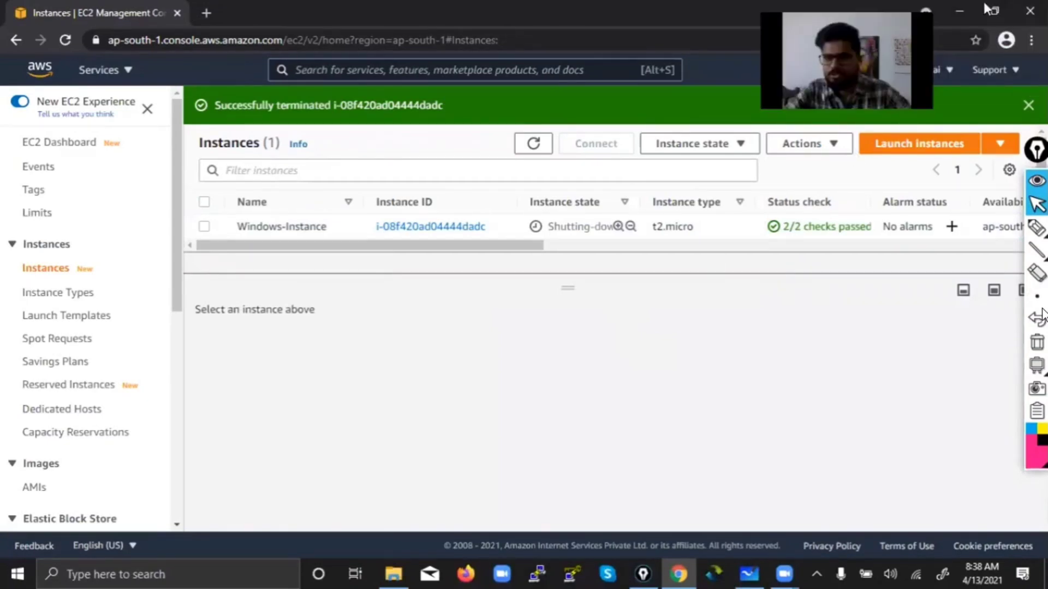
left_click(1028, 105)
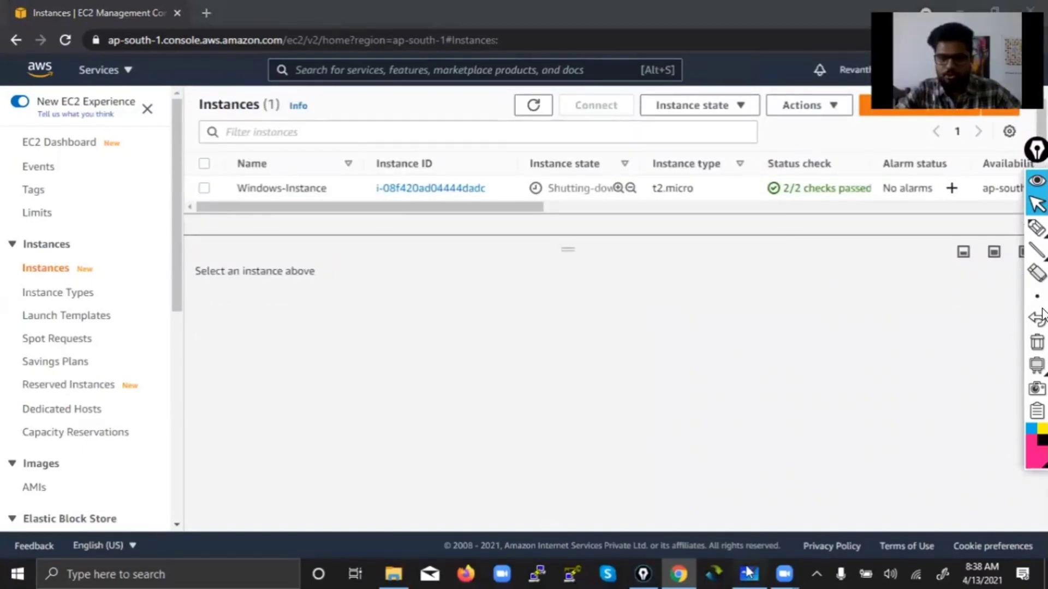
Step: Switch to Microsoft Whiteboard, circle and underline item 3 for the number of instances in pink, and clear the marks
key("alt+Tab")
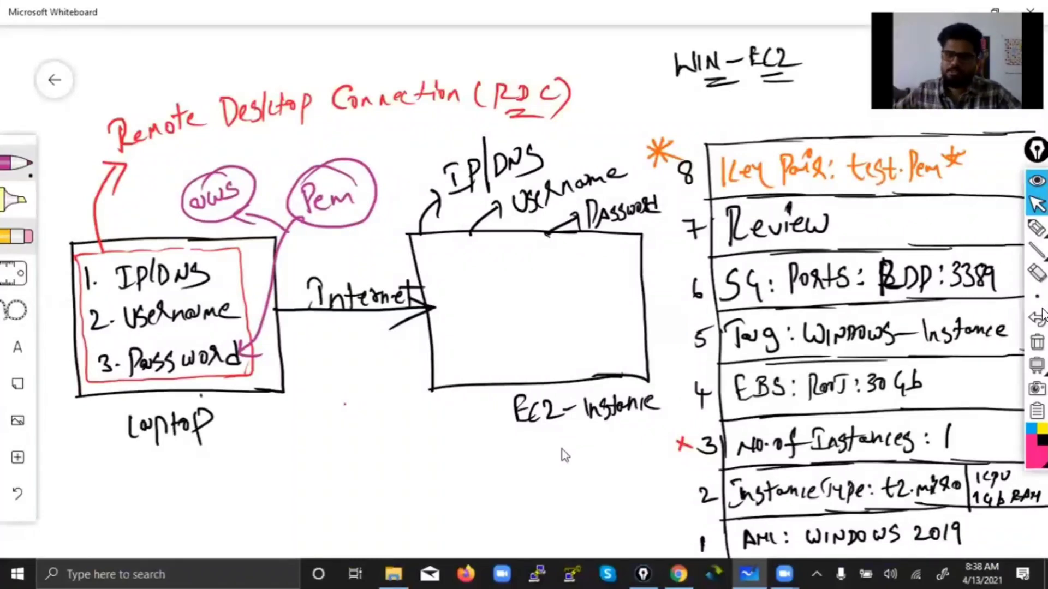
left_click(1035, 228)
mouse_move(702, 424)
left_mouse_down()
mouse_move(675, 432)
mouse_move(682, 424)
left_mouse_up()
left_click_drag(688, 460, 713, 464)
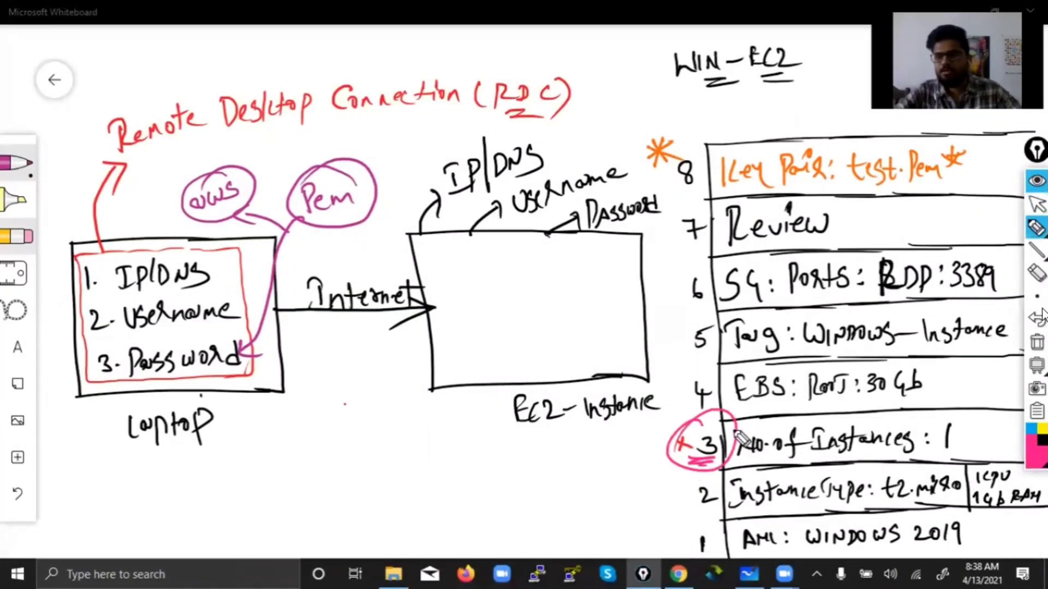
left_click(1036, 342)
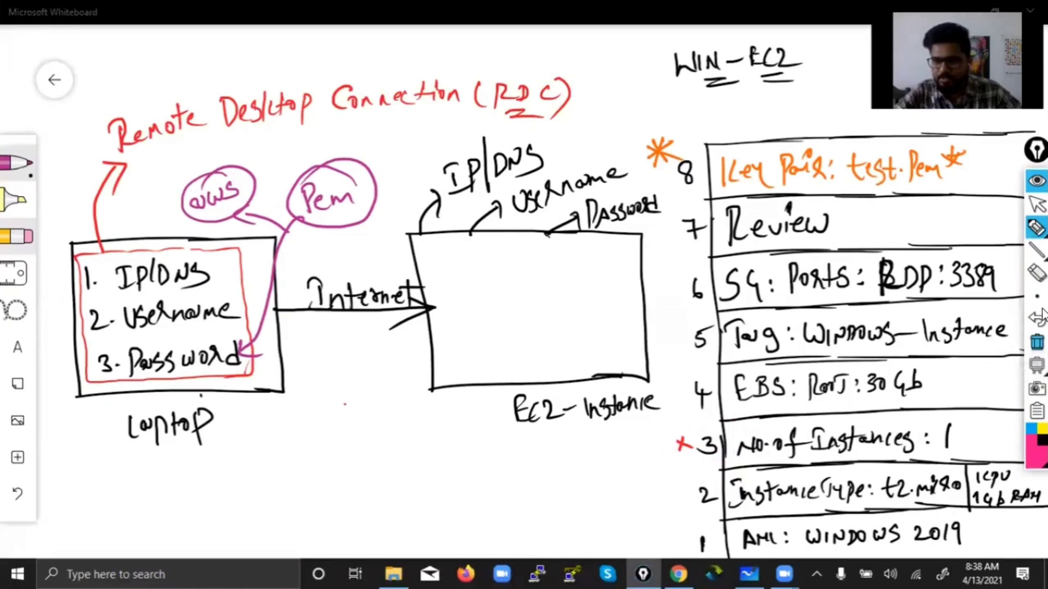
left_click(1036, 228)
key("ctrl")
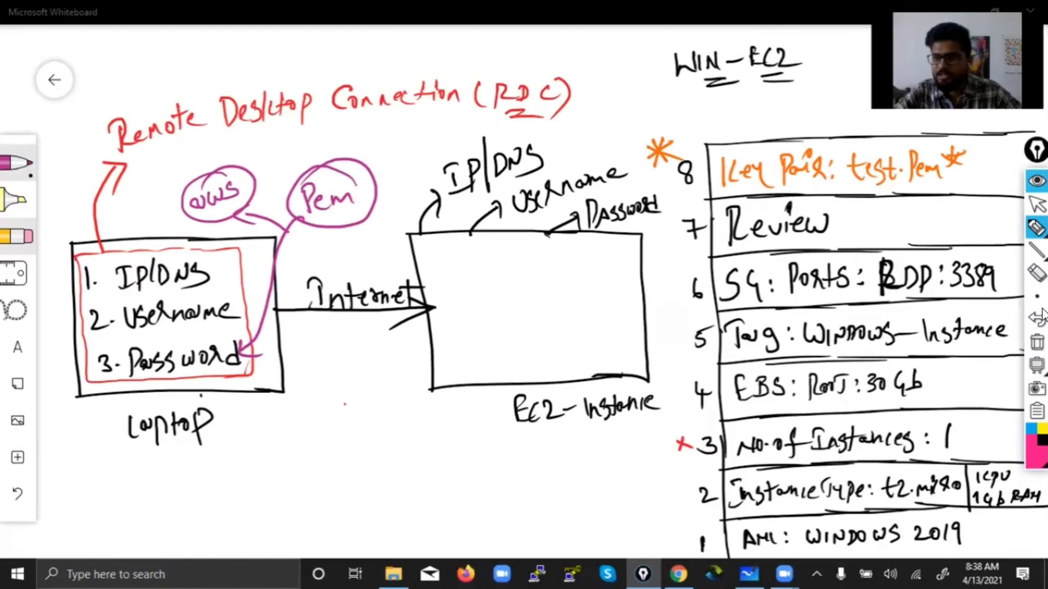
left_click(1037, 204)
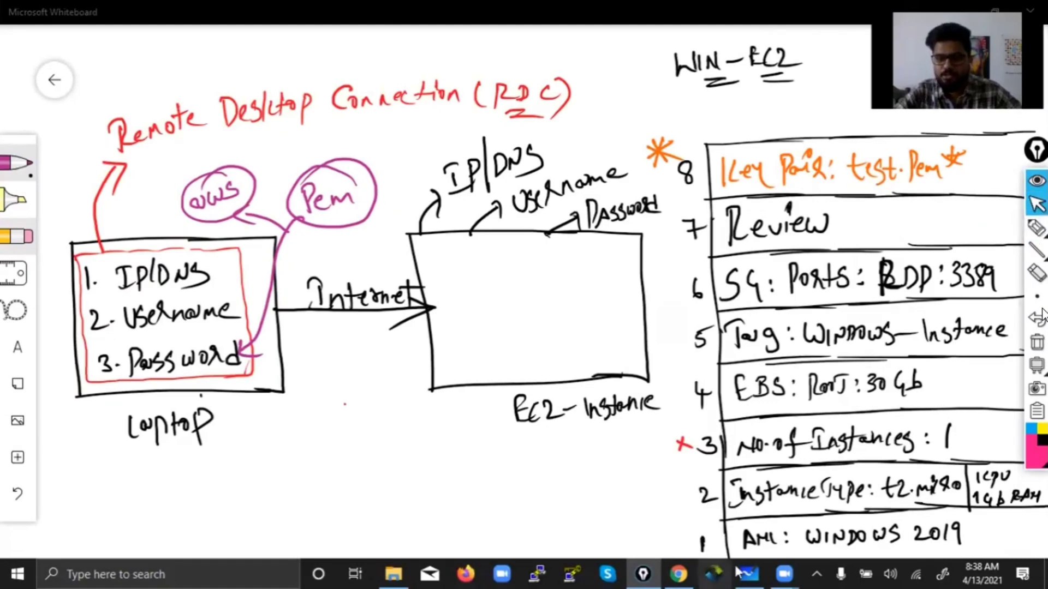
left_click(723, 518)
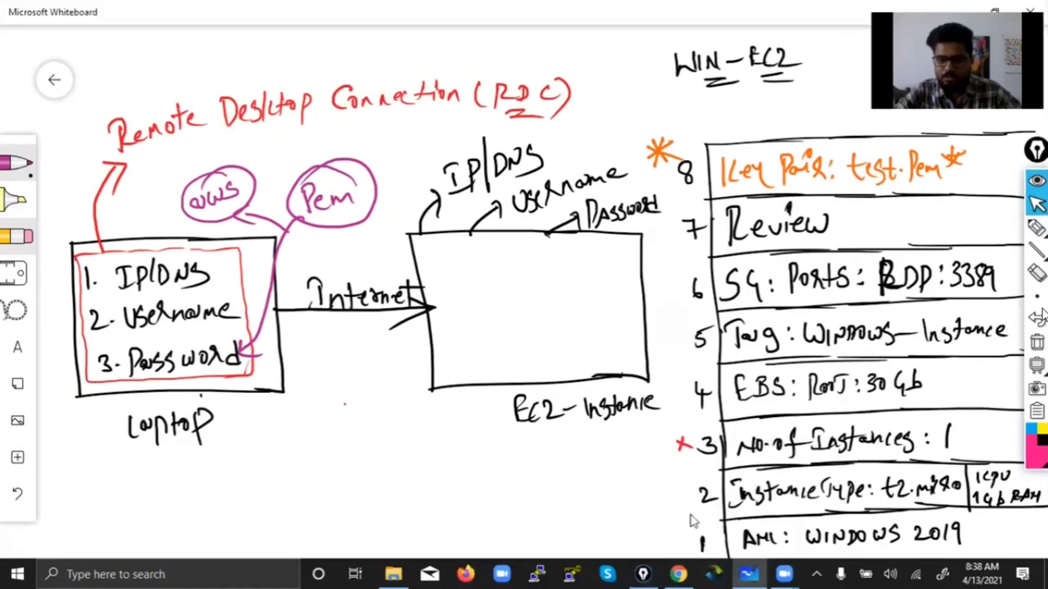
Step: Switch back to the EC2 console in Chrome and handwrite "No. of hrs : 750 hrs/Month" in pink below the instances list
left_click(679, 574)
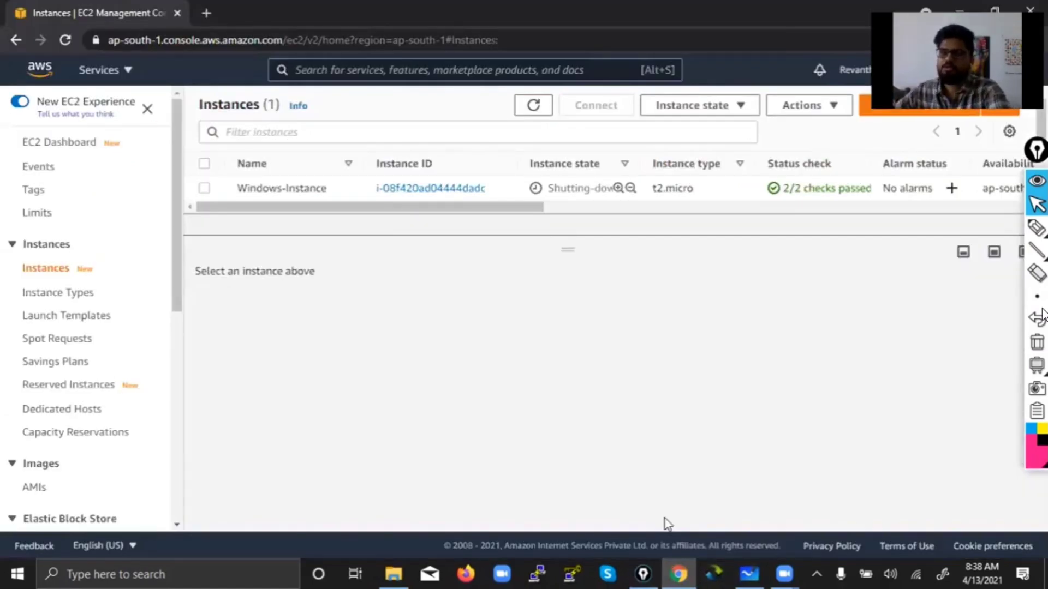
left_click(1036, 228)
mouse_move(419, 334)
left_mouse_down()
mouse_move(450, 318)
mouse_move(457, 327)
left_mouse_up()
left_click_drag(468, 325, 480, 328)
mouse_move(510, 326)
left_mouse_down()
mouse_move(552, 290)
mouse_move(641, 313)
left_mouse_up()
mouse_move(675, 271)
left_mouse_down()
mouse_move(692, 297)
mouse_move(719, 282)
left_mouse_up()
left_click_drag(625, 287, 628, 291)
mouse_move(715, 270)
left_mouse_down()
mouse_move(732, 295)
mouse_move(741, 276)
mouse_move(791, 285)
mouse_move(849, 276)
mouse_move(865, 287)
mouse_move(912, 272)
mouse_move(862, 304)
left_mouse_up()
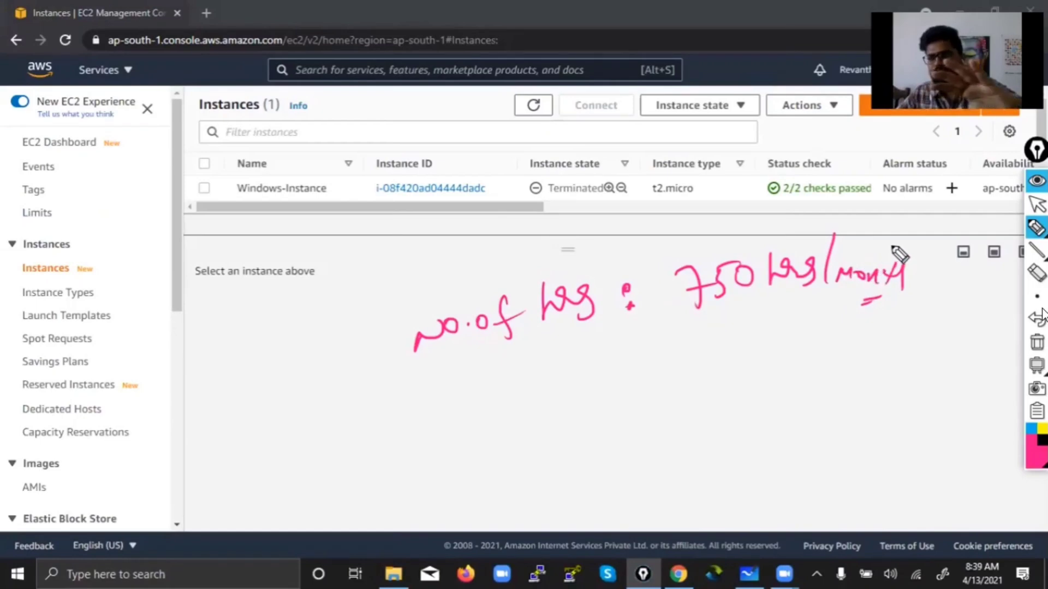
Step: Underline and circle "750 hrs/Month" in pink, and handwrite "Account" beneath it with a circle and an underline
left_click_drag(800, 302, 818, 313)
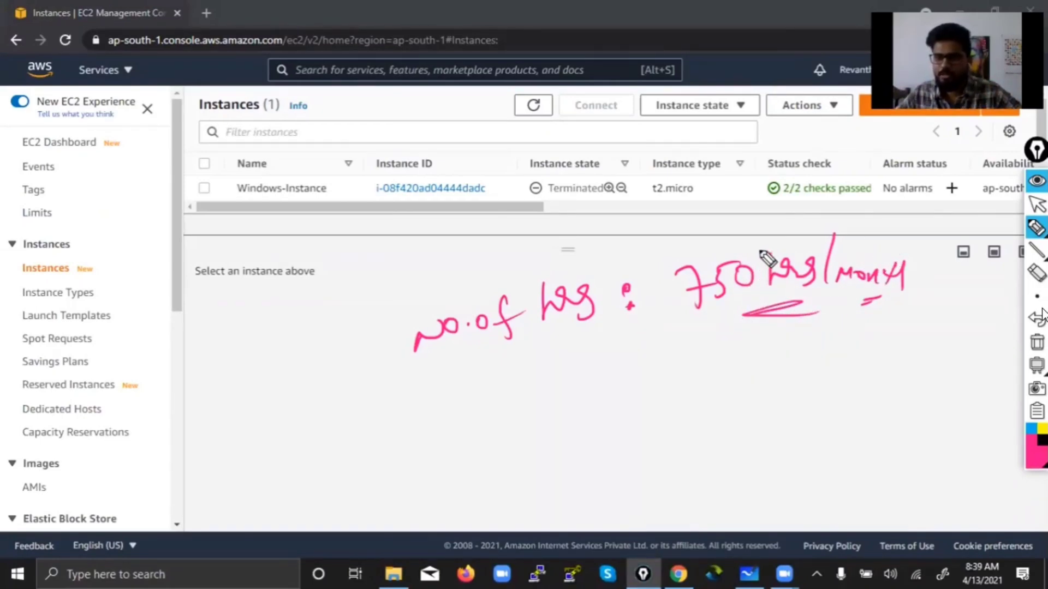
left_click_drag(764, 235, 774, 233)
mouse_move(714, 388)
left_mouse_down()
mouse_move(835, 374)
mouse_move(917, 349)
left_mouse_up()
left_click_drag(784, 355, 878, 330)
left_click_drag(777, 401, 835, 389)
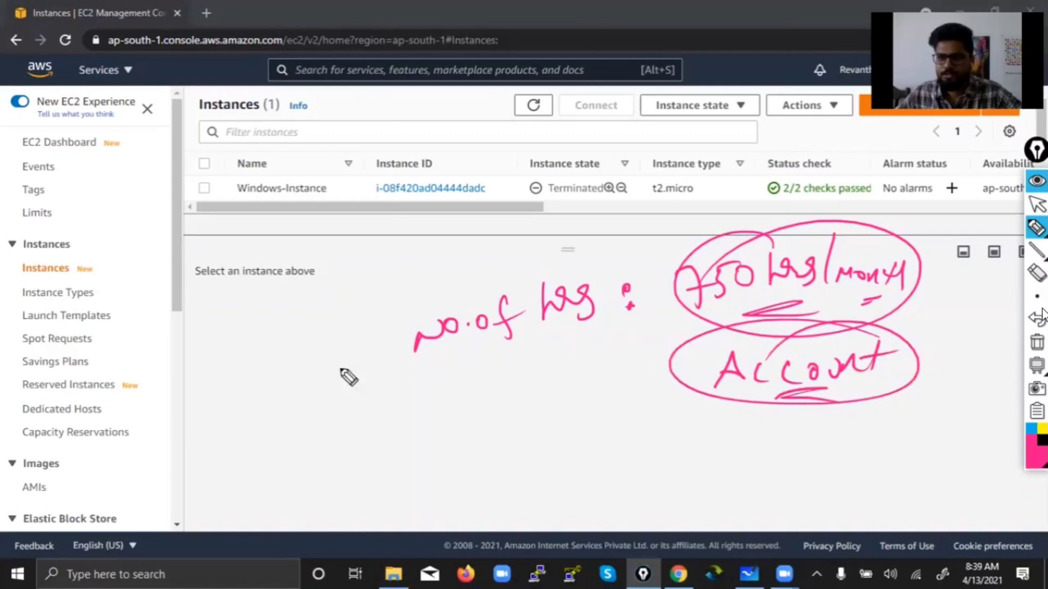
Step: Handwrite "75" with an arrow to "10 hrs" in pink at the lower left, circling and underlining "10 hrs"
left_click_drag(261, 409, 274, 451)
left_click_drag(299, 392, 329, 388)
left_click_drag(352, 422, 425, 439)
mouse_move(453, 394)
left_mouse_down()
mouse_move(454, 426)
mouse_move(502, 390)
mouse_move(545, 405)
mouse_move(548, 420)
left_mouse_up()
left_click_drag(464, 439, 489, 444)
left_click_drag(444, 382, 440, 450)
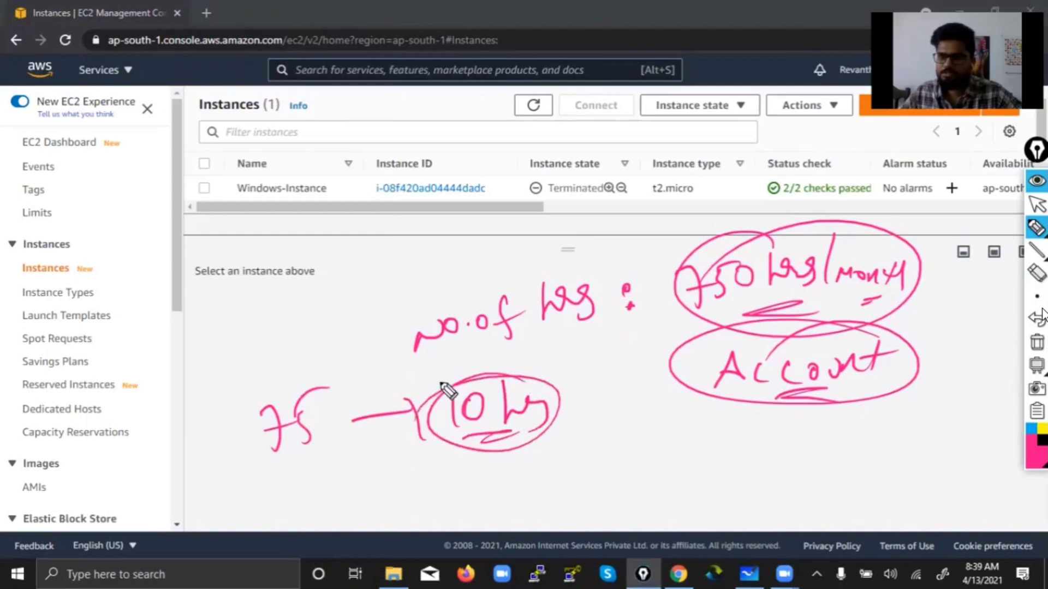
Step: Draw a pink bar with an arrow running to the 750 figure, underline 750, and clear all the marks
left_click_drag(458, 210, 467, 258)
left_click_drag(474, 235, 617, 243)
left_click_drag(683, 248, 684, 249)
mouse_move(671, 237)
left_mouse_down()
mouse_move(682, 266)
mouse_move(751, 298)
mouse_move(710, 304)
left_mouse_up()
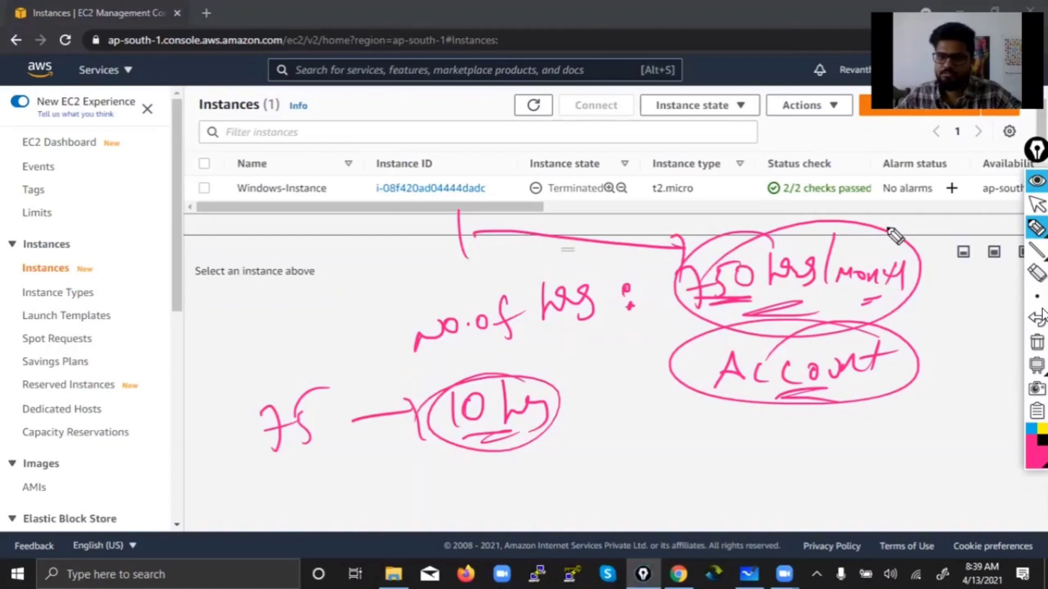
left_click(1036, 343)
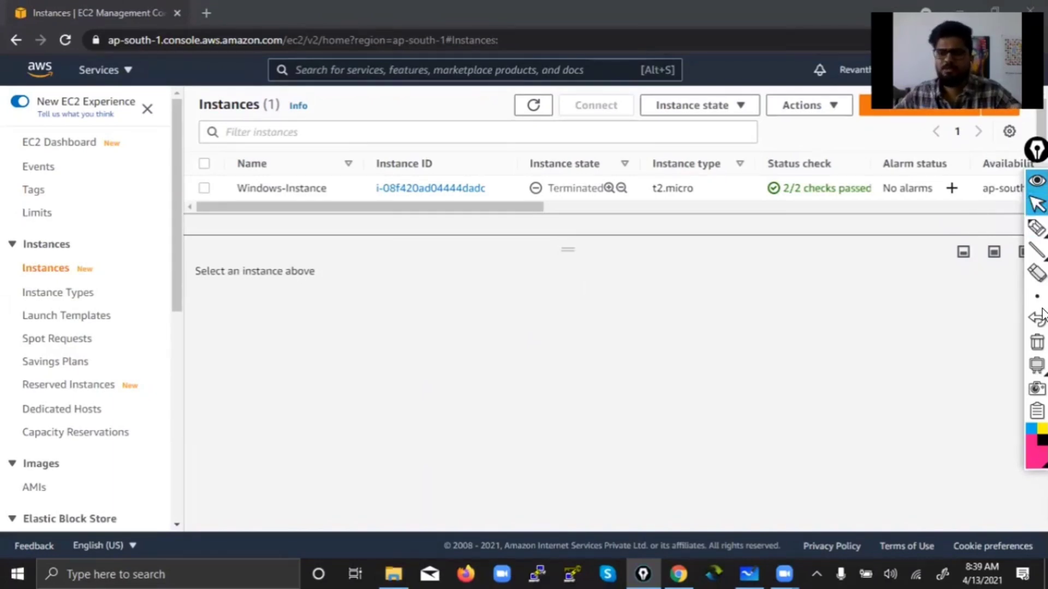
Step: Mark the Terminated instance state with a pink cross and underline, clear the marks, and return to the pointer
left_click(1037, 228)
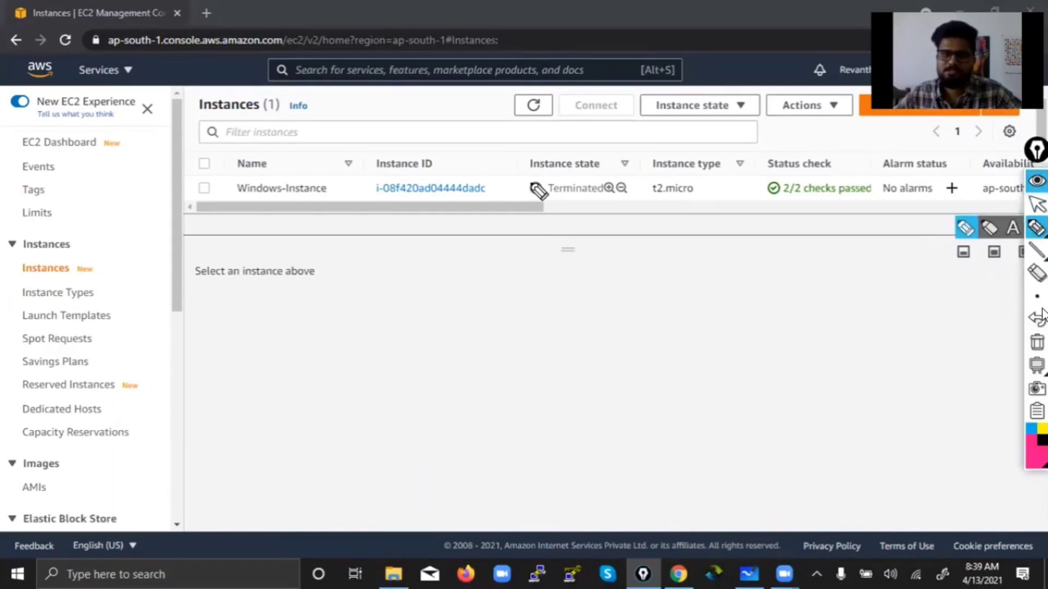
mouse_move(612, 189)
left_mouse_down()
mouse_move(610, 207)
mouse_move(625, 217)
left_mouse_up()
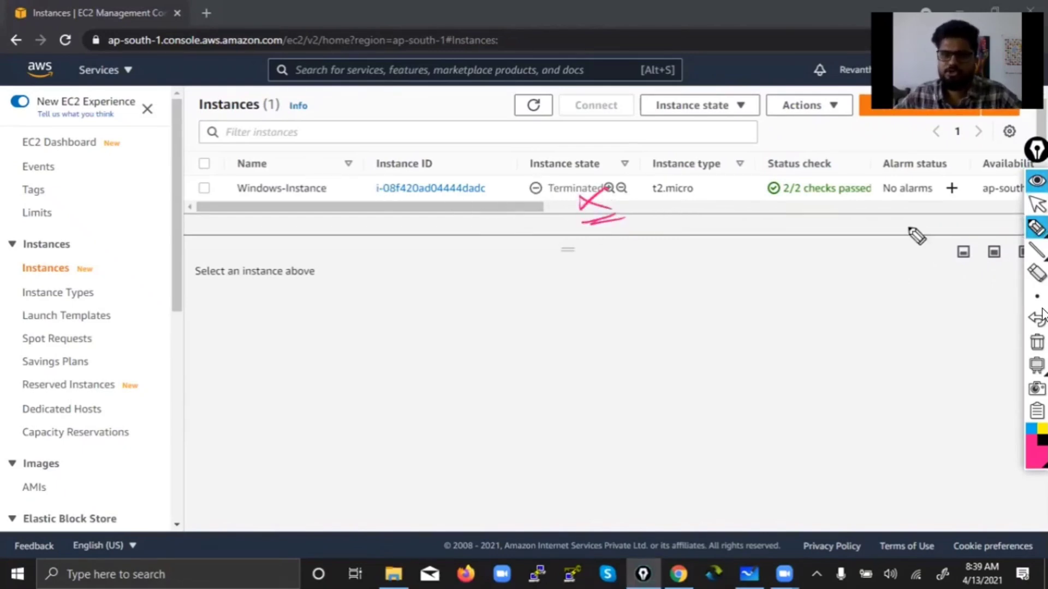
left_click(1037, 342)
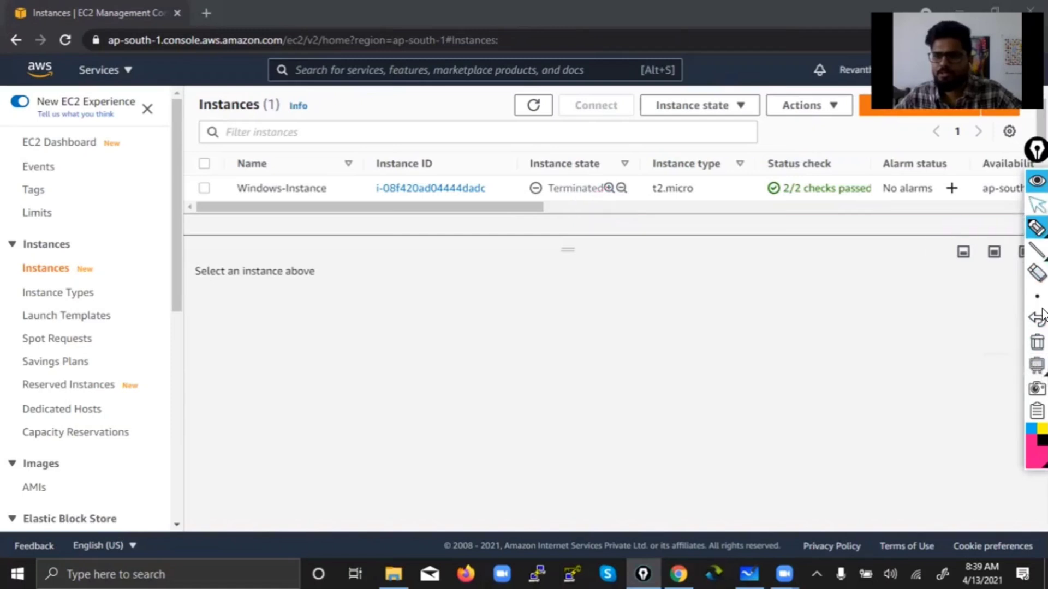
left_click(1037, 204)
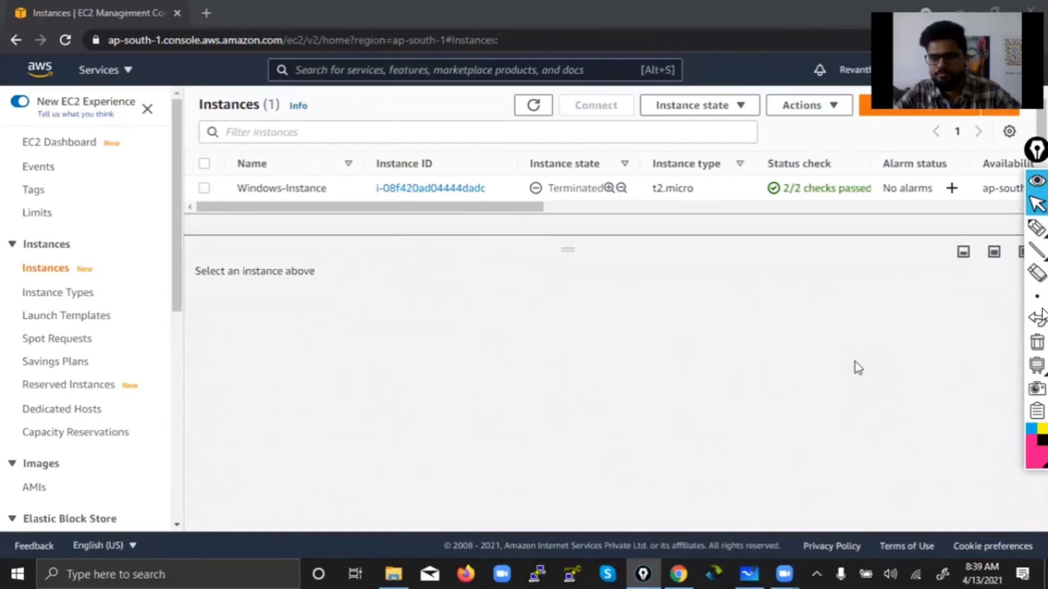
Step: Switch to Microsoft Whiteboard, handwrite a circled "WINDOWS" above "EC2" in pink, and mark items 1 and 4 with arrows
left_click(748, 573)
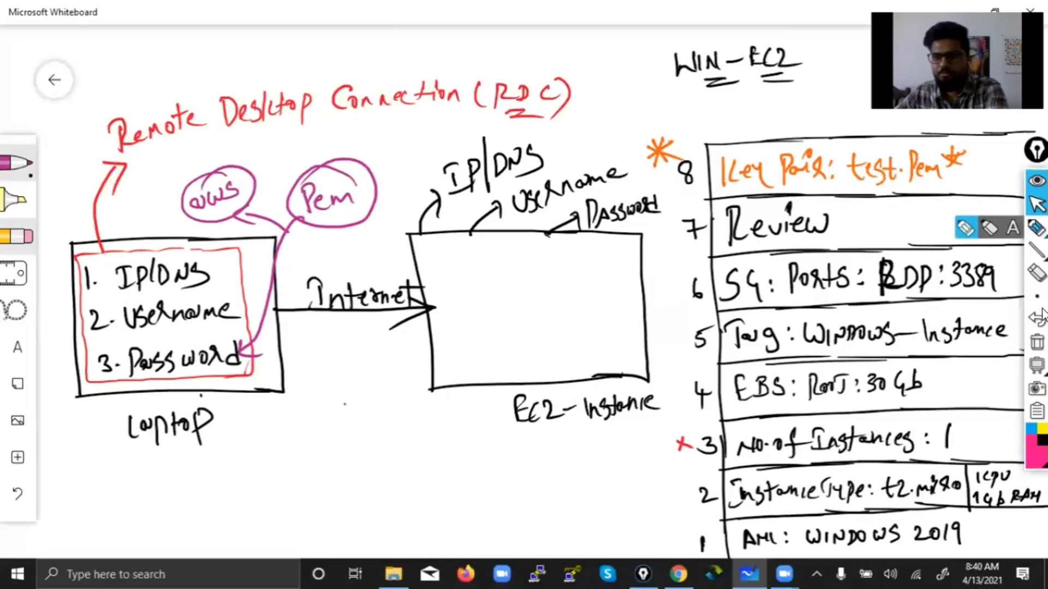
left_click(1037, 228)
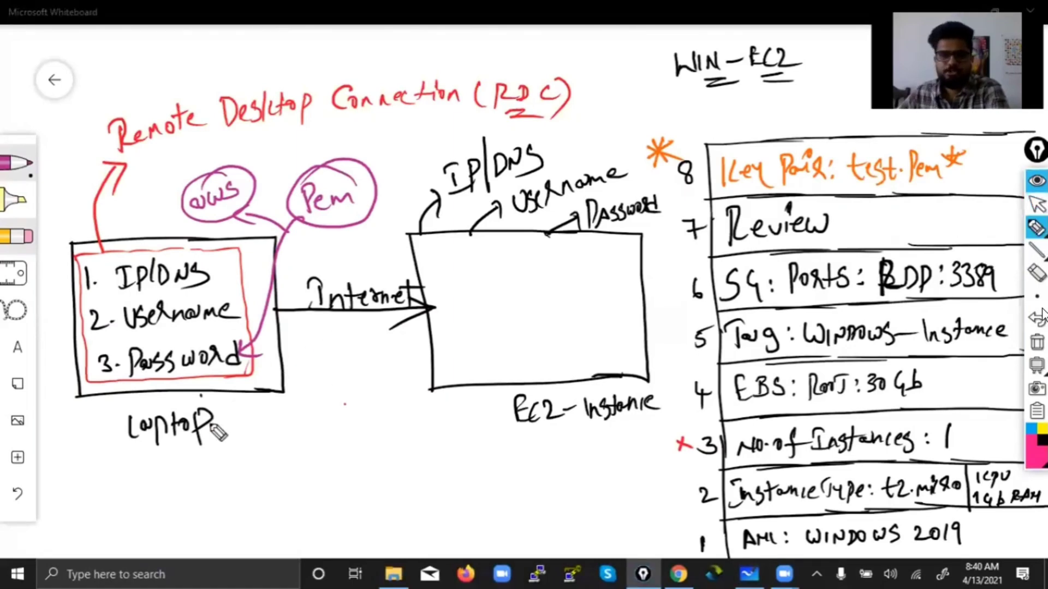
mouse_move(73, 478)
left_mouse_down()
mouse_move(129, 484)
mouse_move(174, 468)
mouse_move(117, 513)
mouse_move(137, 473)
left_mouse_up()
mouse_move(93, 541)
left_mouse_down()
mouse_move(131, 532)
mouse_move(158, 510)
left_mouse_up()
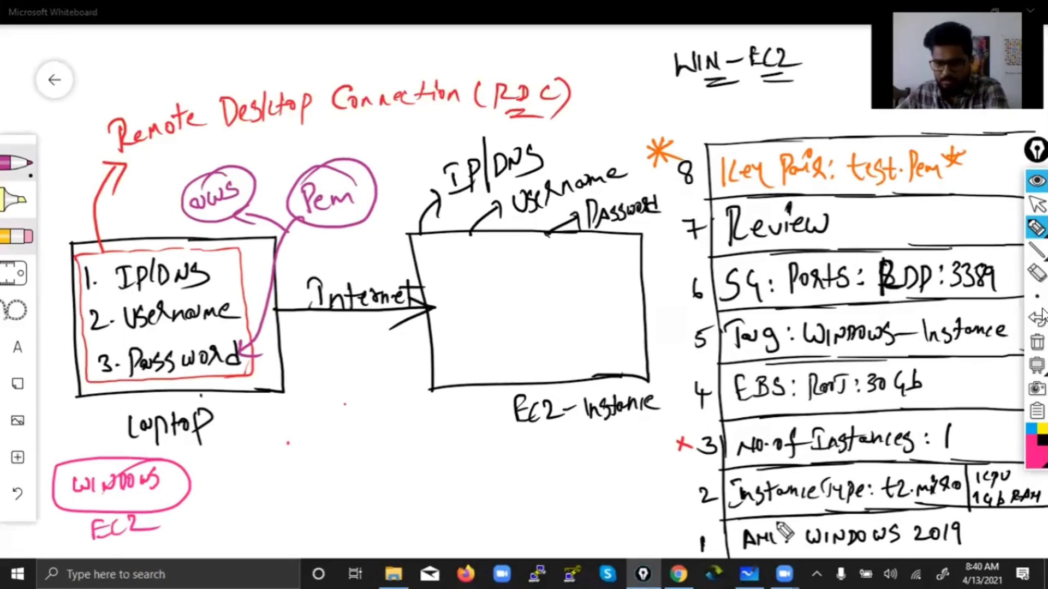
left_click_drag(654, 540, 673, 558)
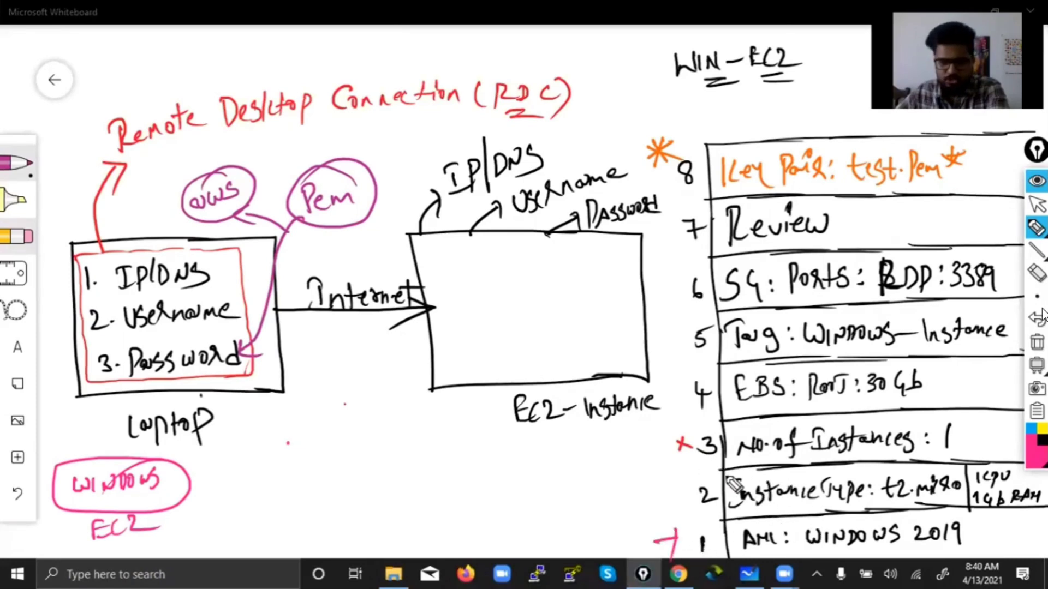
left_click_drag(688, 388, 675, 432)
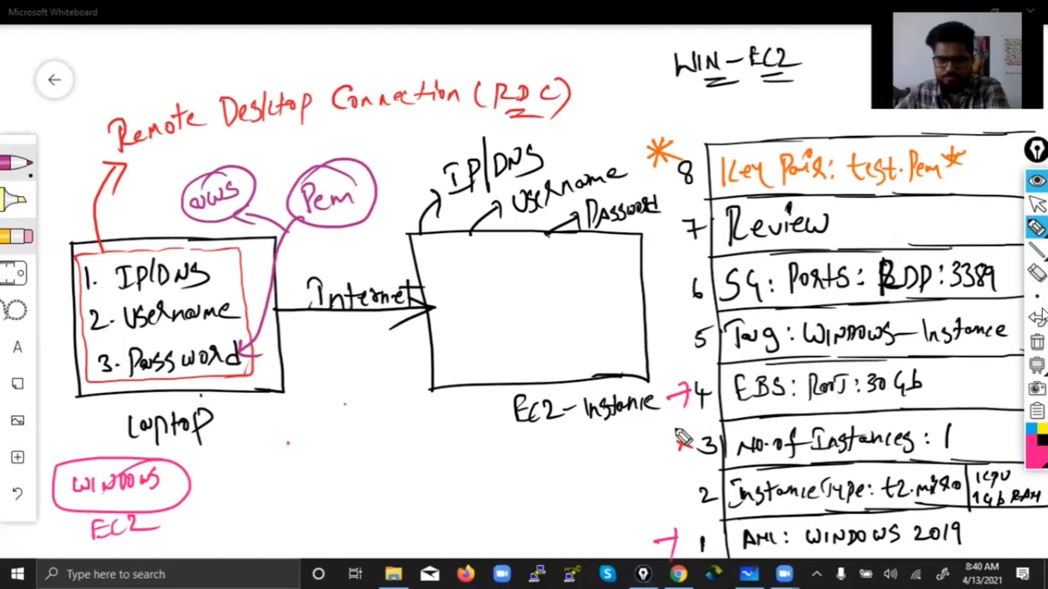
Step: Handwrite "WIND" with a branch reading "Min : 30Gb" in pink below the laptop and instance diagram
mouse_move(283, 438)
left_mouse_down()
mouse_move(291, 450)
mouse_move(304, 439)
mouse_move(317, 461)
mouse_move(344, 437)
mouse_move(346, 461)
mouse_move(377, 442)
mouse_move(383, 459)
left_mouse_up()
left_click(308, 441)
mouse_move(389, 439)
left_mouse_down()
mouse_move(388, 461)
mouse_move(405, 457)
left_mouse_up()
left_click_drag(409, 445, 410, 457)
left_click_drag(411, 421, 413, 428)
left_click_drag(415, 458, 518, 469)
left_click(445, 443)
left_click(444, 455)
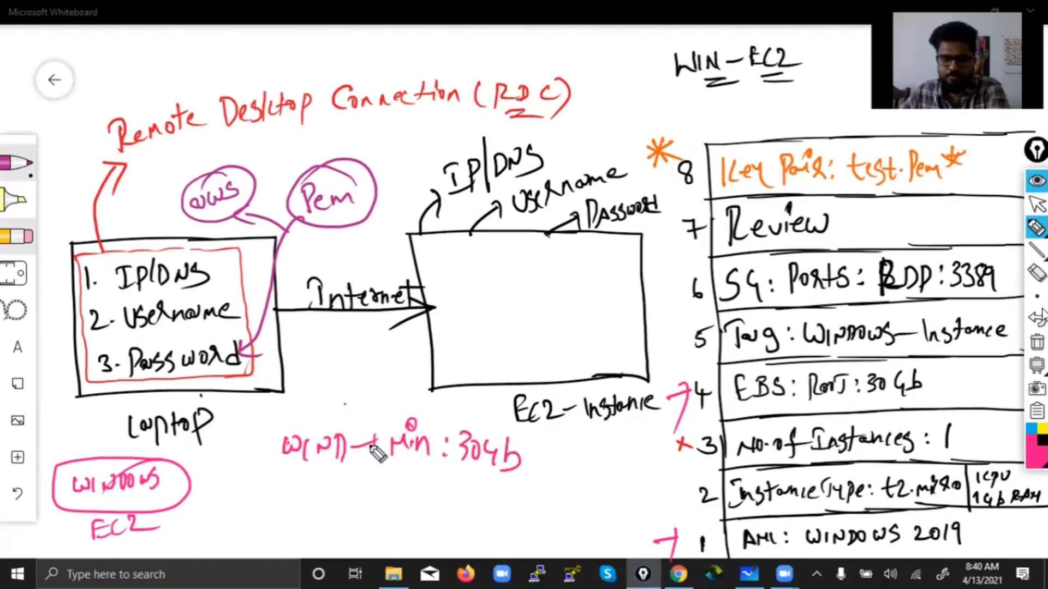
Step: Add a second pink branch reading "RDP: 3389" under the 30Gb line, and circle the mark above the branches
left_click_drag(358, 447, 382, 489)
left_click_drag(383, 478, 384, 504)
left_click_drag(385, 400, 382, 429)
mouse_move(407, 476)
left_mouse_down()
mouse_move(398, 498)
mouse_move(437, 499)
left_mouse_up()
mouse_move(439, 477)
left_mouse_down()
mouse_move(449, 502)
mouse_move(483, 491)
mouse_move(538, 504)
left_mouse_up()
left_click(463, 481)
left_click(464, 494)
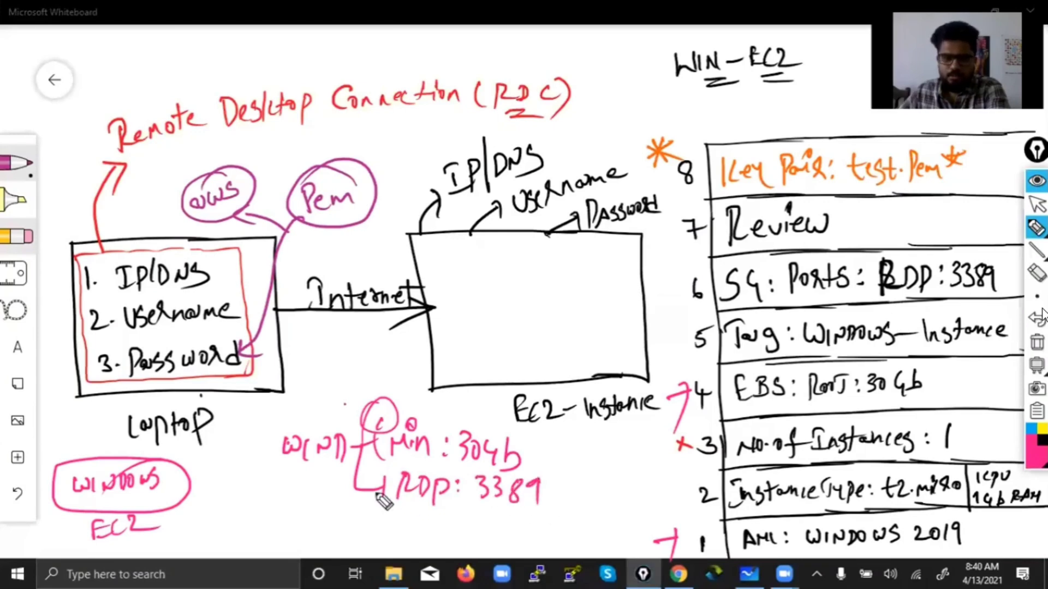
Step: Add a third pink branch reading "Pem" with an arrow to "Password" under the RDP line
mouse_move(354, 491)
left_mouse_down()
mouse_move(356, 525)
mouse_move(388, 525)
left_mouse_up()
mouse_move(389, 514)
left_mouse_down()
mouse_move(389, 538)
mouse_move(407, 538)
left_mouse_up()
mouse_move(407, 518)
left_mouse_down()
mouse_move(437, 532)
mouse_move(494, 528)
left_mouse_up()
mouse_move(486, 521)
left_mouse_down()
mouse_move(508, 547)
mouse_move(601, 537)
left_mouse_up()
left_click_drag(602, 534, 613, 517)
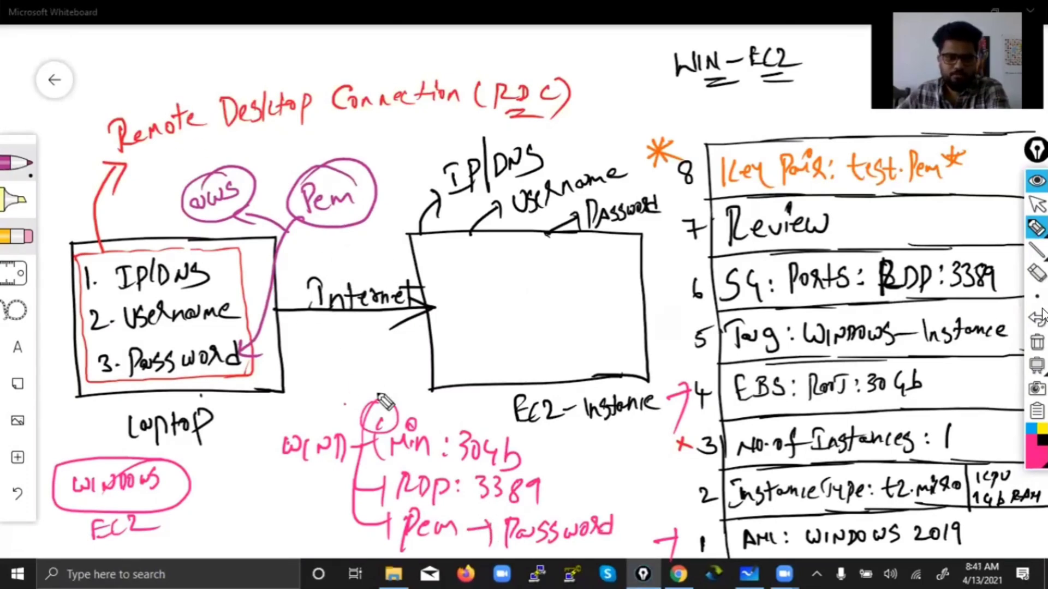
Step: Circle and underline the Remote Desktop Connection (RDC) heading in pink, and circle 30Gb, 3389 and Password in black with trailing lines
mouse_move(150, 91)
left_mouse_down()
mouse_move(143, 164)
mouse_move(439, 133)
mouse_move(568, 77)
mouse_move(253, 79)
mouse_move(125, 161)
mouse_move(260, 143)
left_mouse_up()
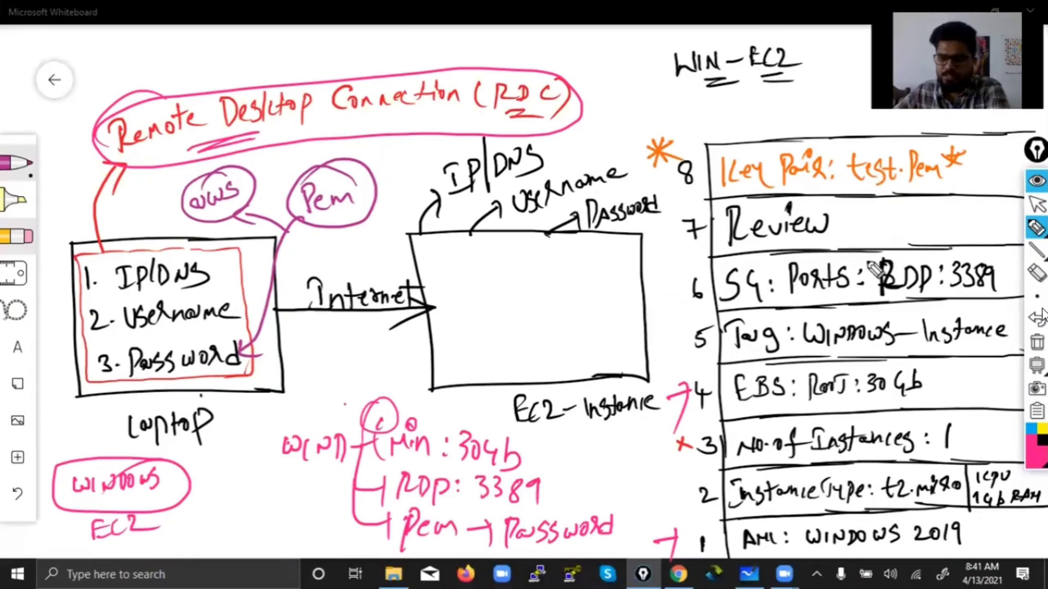
left_click_drag(535, 461, 593, 441)
left_click_drag(554, 485, 626, 471)
left_click_drag(666, 505, 633, 525)
left_click_drag(628, 499, 538, 483)
left_click_drag(527, 432, 532, 436)
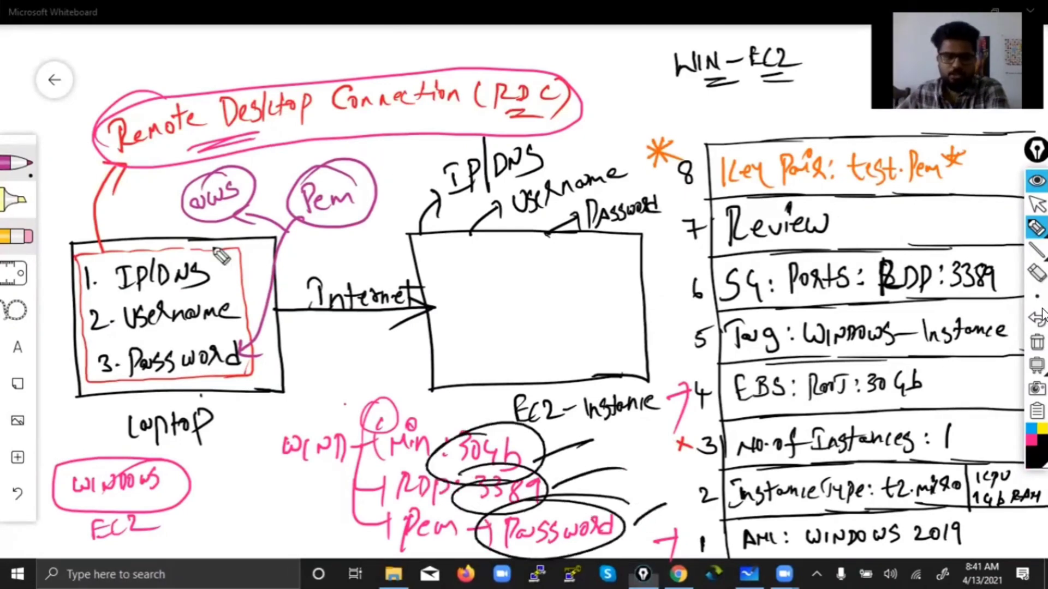
Step: Number the 30Gb, 3389, Password and Remote Desktop notes 1 to 4 in black circles, and circle and underline "WIND"
mouse_move(169, 90)
left_mouse_down()
mouse_move(123, 103)
mouse_move(50, 166)
mouse_move(73, 177)
left_mouse_up()
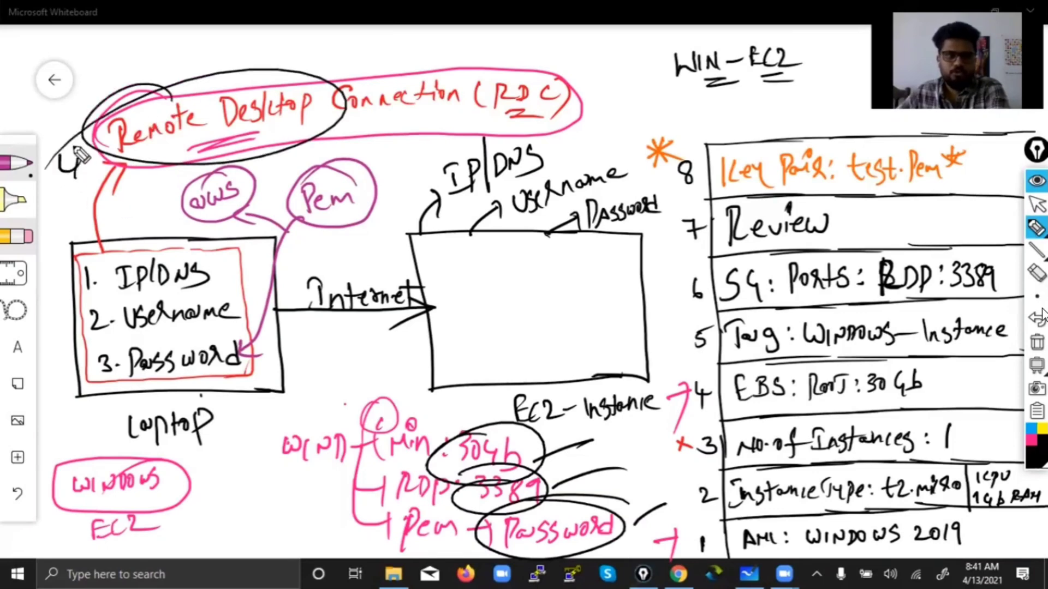
left_click_drag(82, 136, 77, 139)
mouse_move(552, 431)
left_mouse_down()
mouse_move(553, 449)
mouse_move(541, 431)
left_mouse_up()
mouse_move(581, 472)
left_mouse_down()
mouse_move(598, 479)
mouse_move(590, 467)
left_mouse_up()
mouse_move(635, 521)
left_mouse_down()
mouse_move(635, 543)
mouse_move(652, 507)
left_mouse_up()
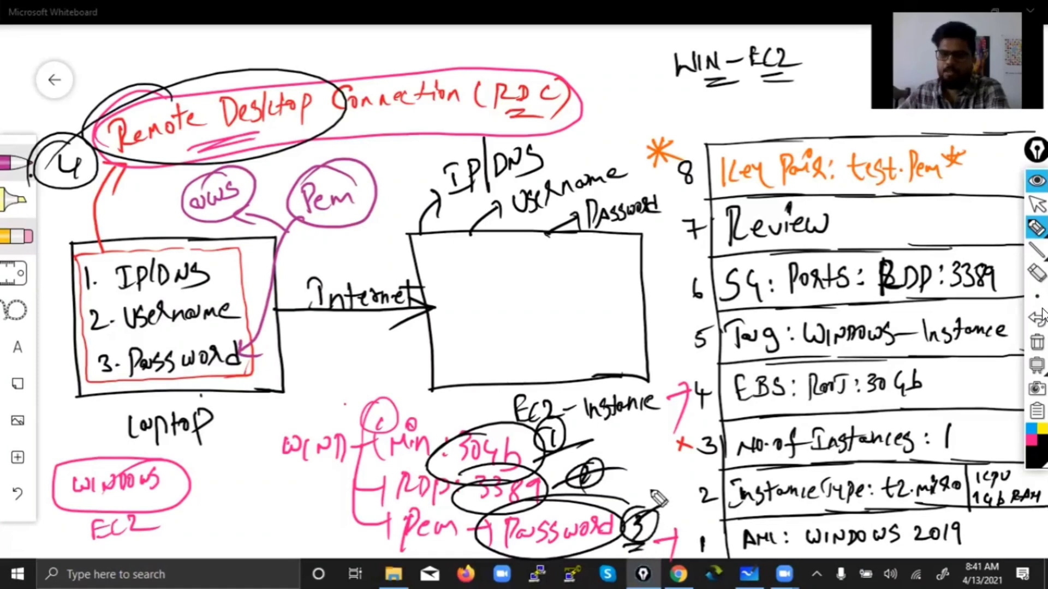
mouse_move(344, 437)
left_mouse_down()
mouse_move(316, 407)
mouse_move(278, 453)
left_mouse_up()
mouse_move(283, 468)
left_mouse_down()
mouse_move(331, 462)
mouse_move(329, 472)
left_mouse_up()
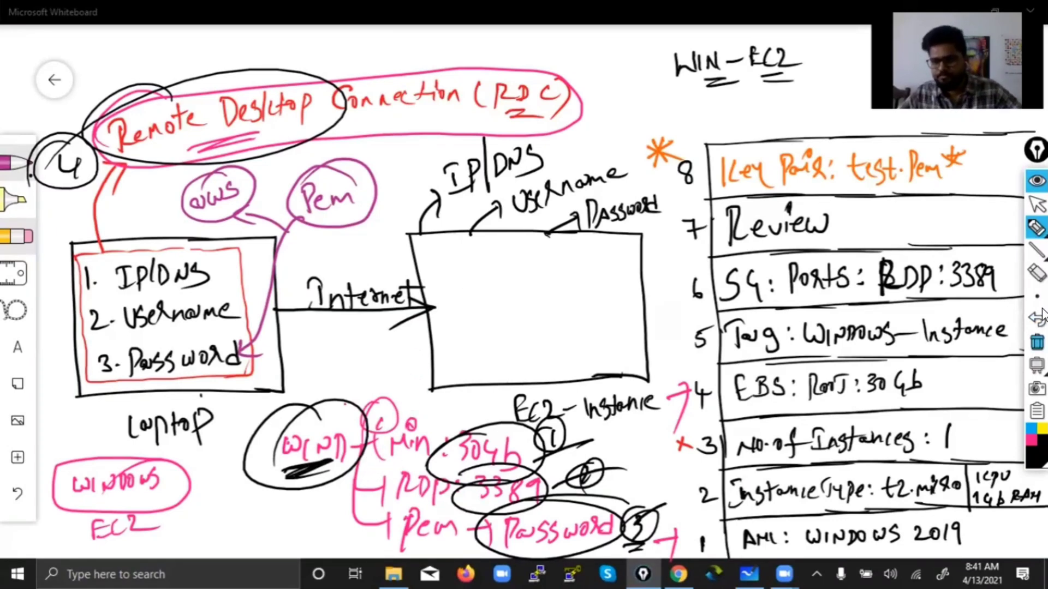
Step: Clear the handwritten annotations from the whiteboard, bring them back by undoing, and clear them again
left_click(1038, 342)
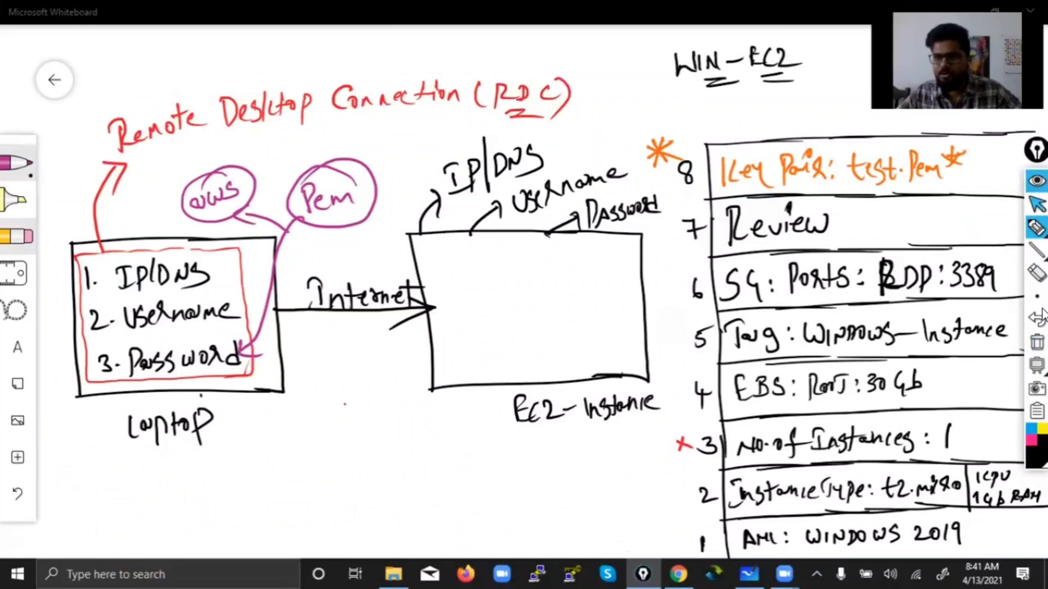
left_click(1041, 315)
left_click(1036, 228)
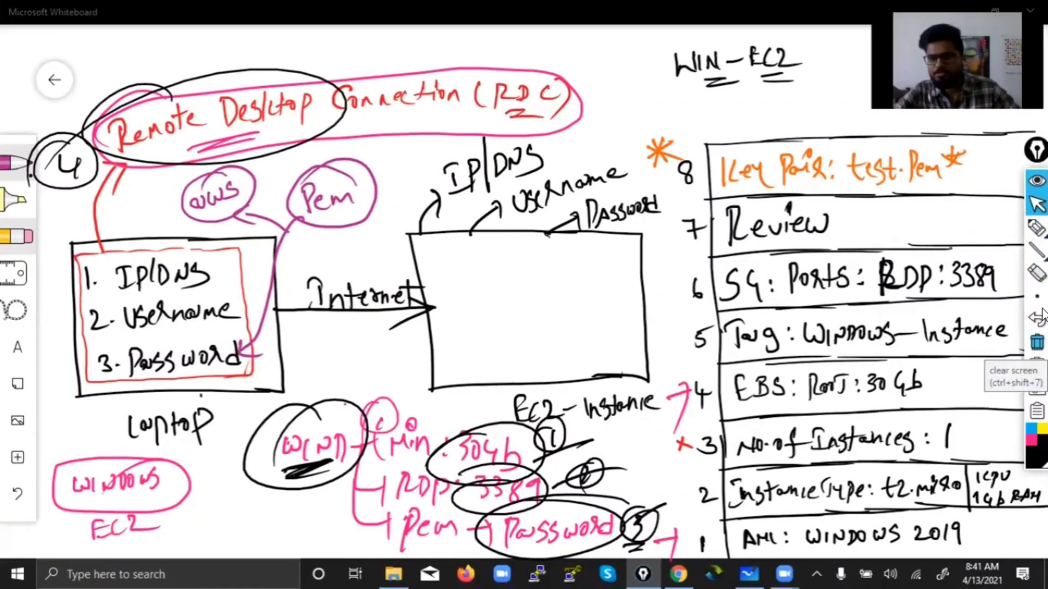
left_click(1037, 343)
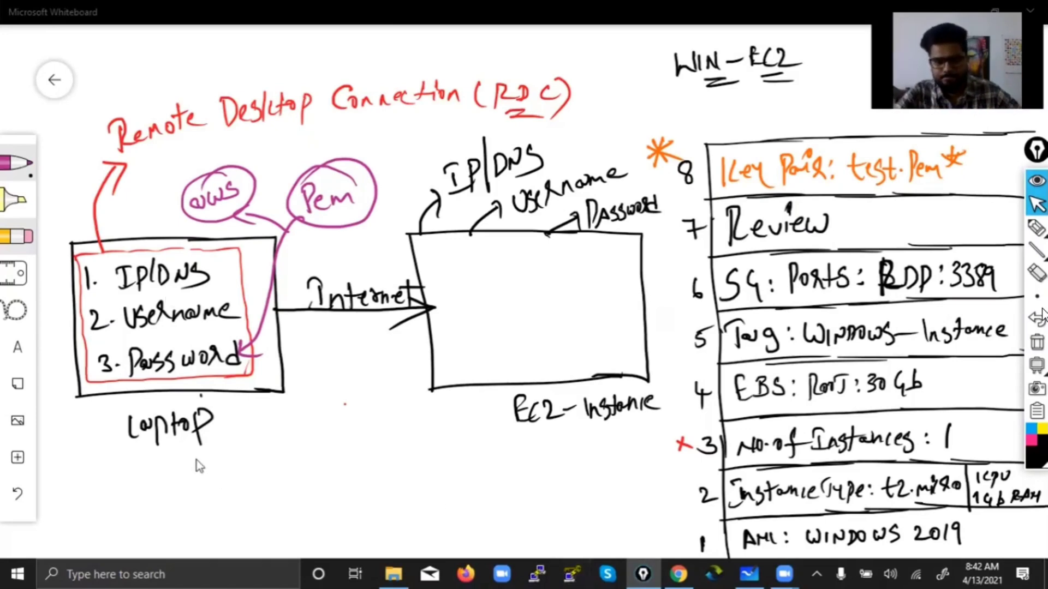
left_click(385, 502)
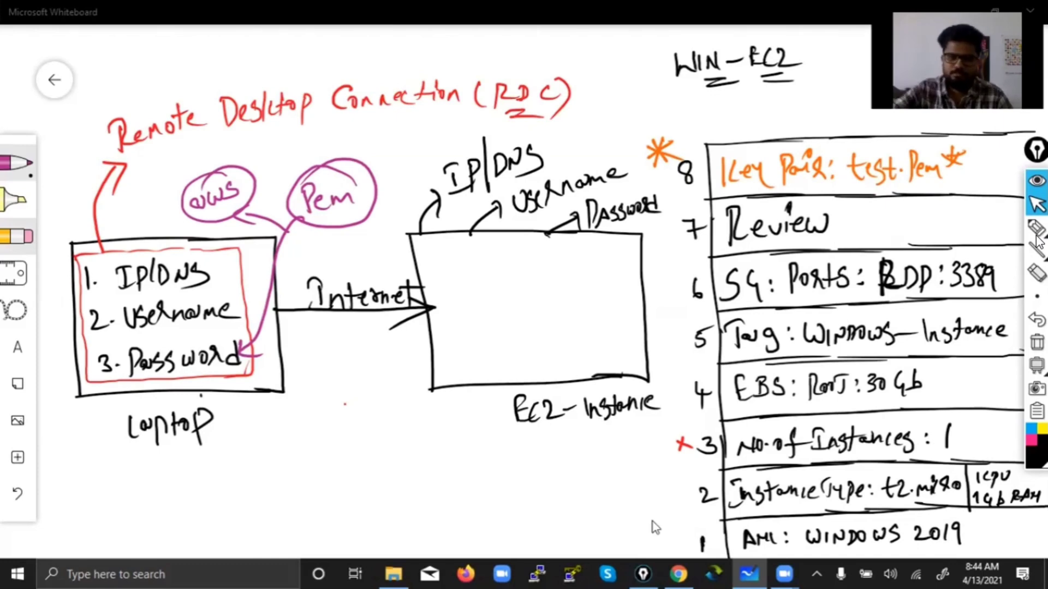
Step: Switch to the EC2 console in Chrome, view the instances in Asia Pacific (Singapore), and return to Asia Pacific (Mumbai)
left_click(678, 573)
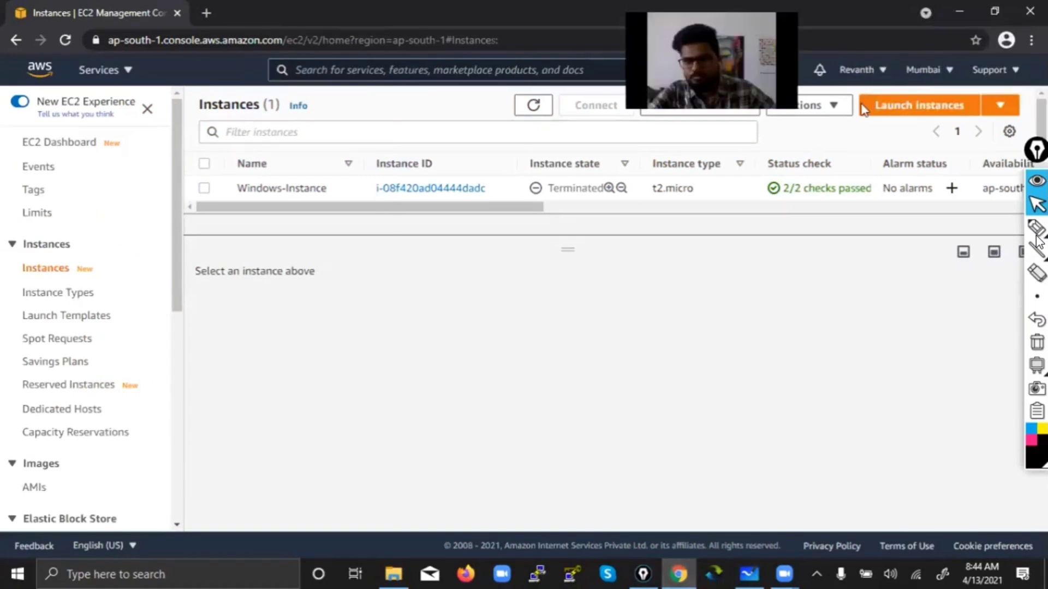
left_click(933, 74)
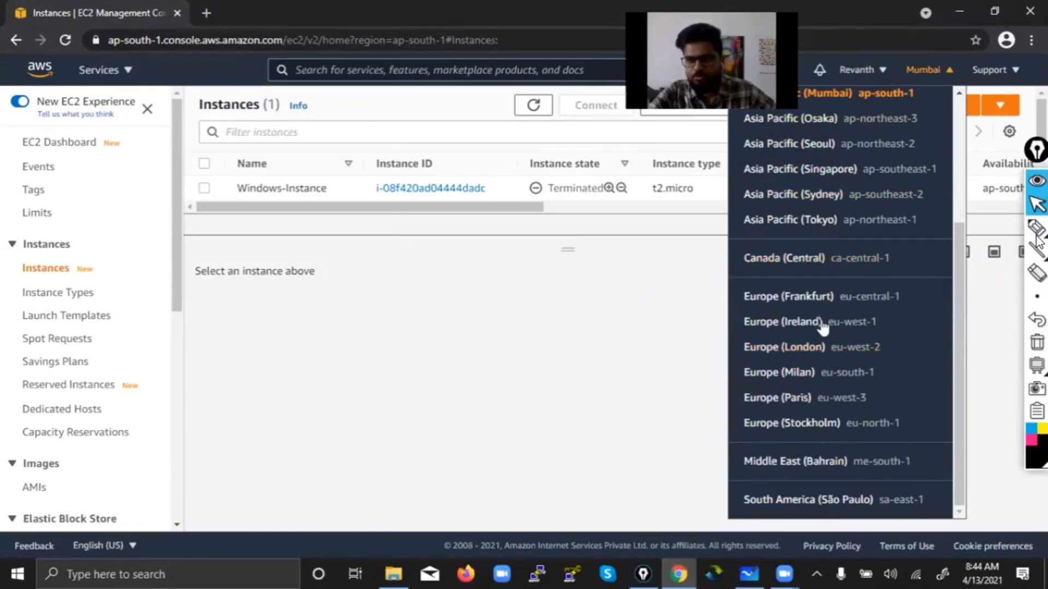
left_click(825, 173)
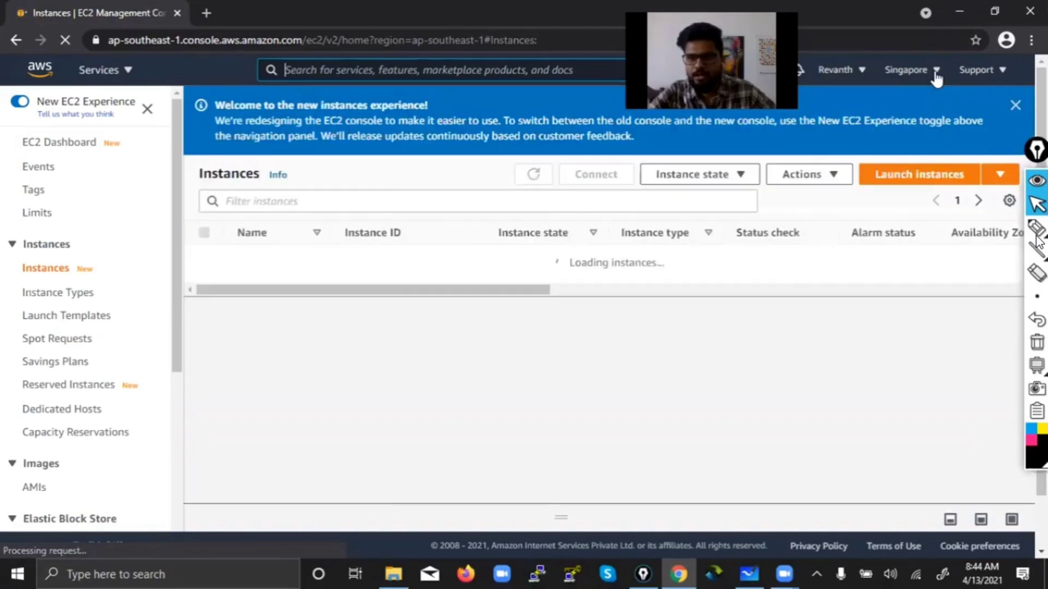
left_click(932, 71)
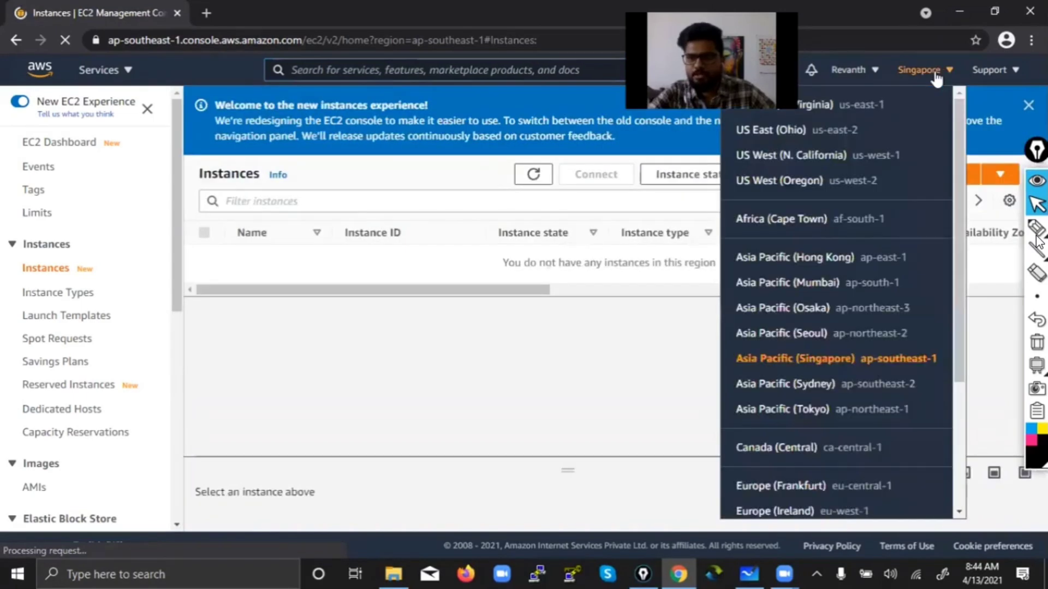
left_click(817, 286)
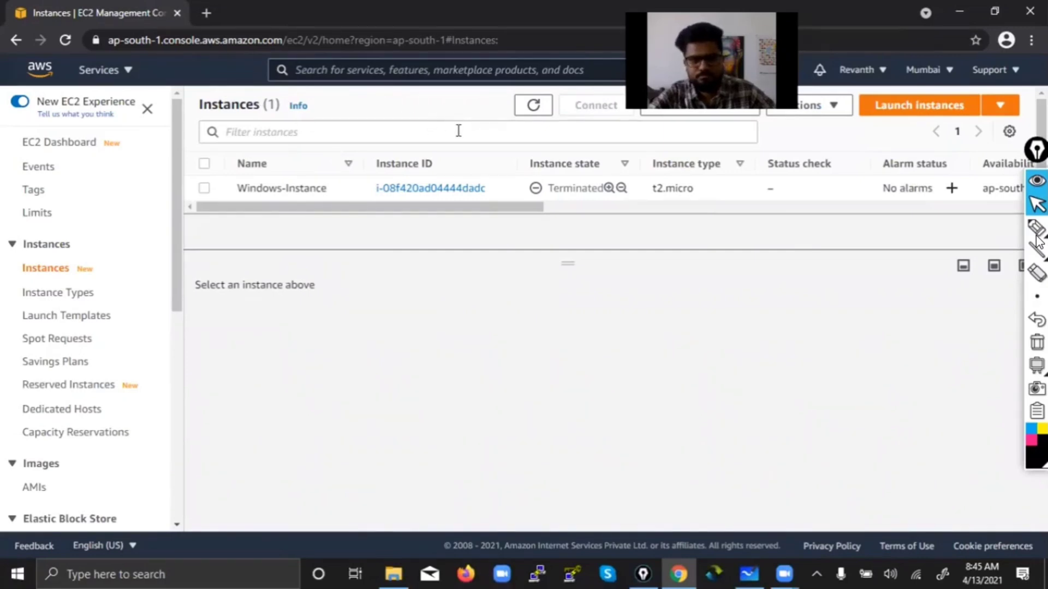
Step: Draw freehand marks around the instance state and in the empty area below the list, clear them, and return to the pointer
key("alt+Tab")
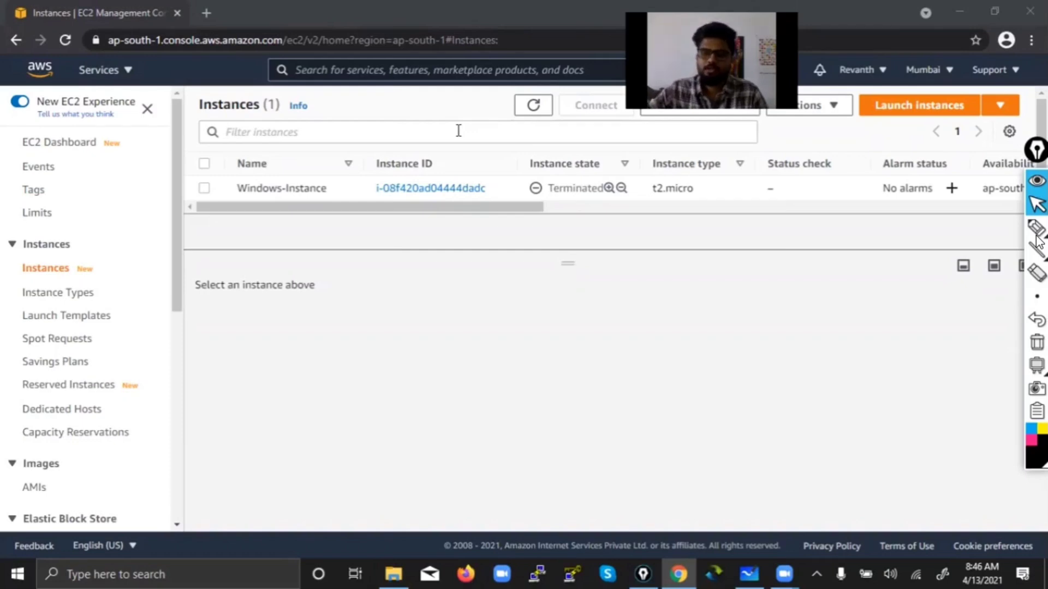
left_click(1036, 228)
mouse_move(570, 156)
left_mouse_down()
mouse_move(627, 209)
mouse_move(570, 143)
left_mouse_up()
left_click_drag(541, 208, 597, 204)
mouse_move(501, 256)
left_mouse_down()
mouse_move(505, 272)
mouse_move(485, 290)
left_mouse_up()
mouse_move(513, 283)
left_mouse_down()
mouse_move(526, 242)
mouse_move(538, 246)
left_mouse_up()
mouse_move(559, 281)
left_mouse_down()
mouse_move(562, 251)
mouse_move(611, 261)
left_mouse_up()
left_click_drag(589, 248, 584, 281)
mouse_move(589, 229)
left_mouse_down()
mouse_move(485, 299)
mouse_move(483, 254)
left_mouse_up()
left_click_drag(510, 298, 587, 293)
mouse_move(493, 371)
left_mouse_down()
mouse_move(494, 334)
mouse_move(507, 333)
left_mouse_up()
mouse_move(494, 353)
left_mouse_down()
mouse_move(522, 347)
mouse_move(528, 370)
left_mouse_up()
left_click(1037, 342)
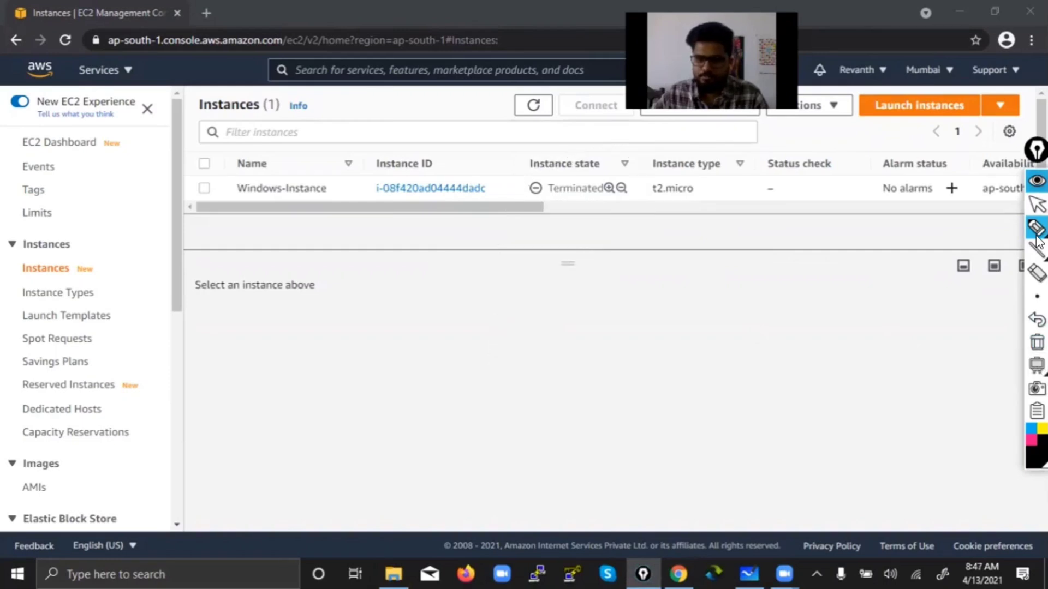
left_click(1037, 205)
Step: Examine the terminated instance's Availability Zone and Public IPv4 DNS columns
mouse_move(679, 574)
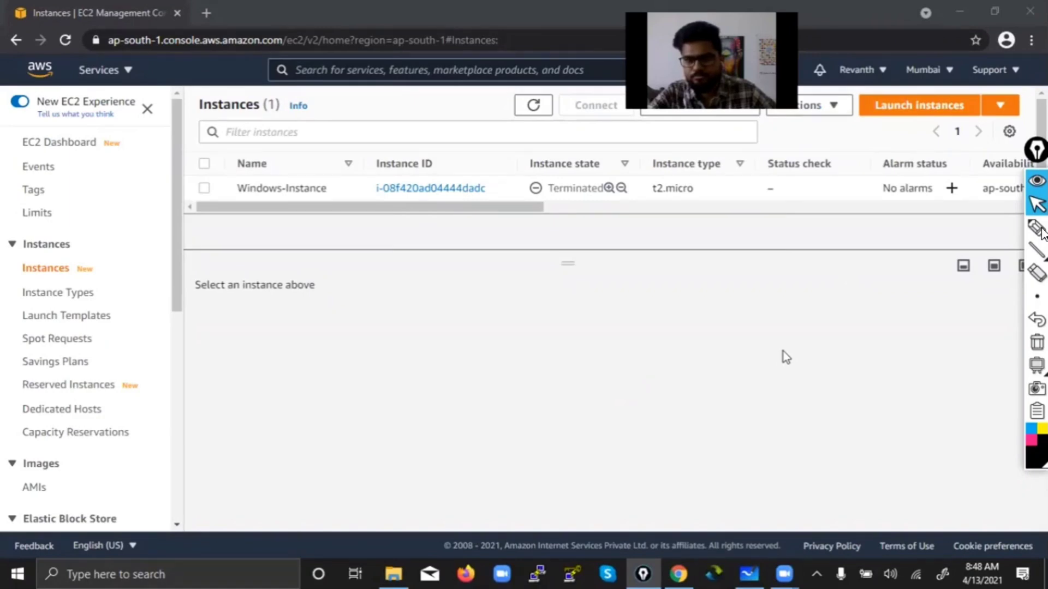
left_click_drag(526, 210, 606, 209)
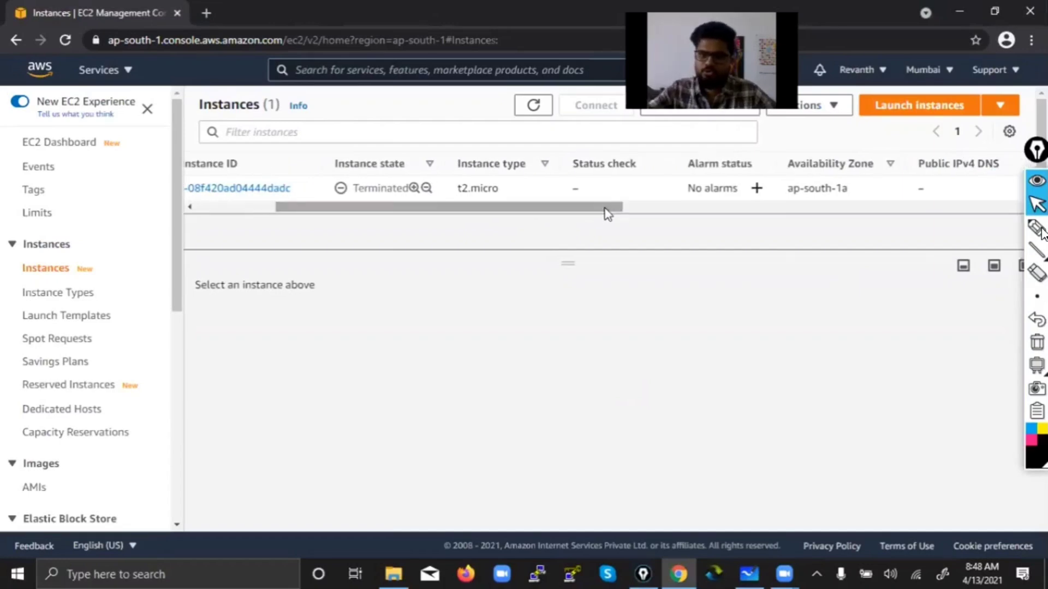
Step: Circle the instance's Availability Zone with the pen, underline 1a, and write a circled VPC below the Status check column
left_click(1036, 228)
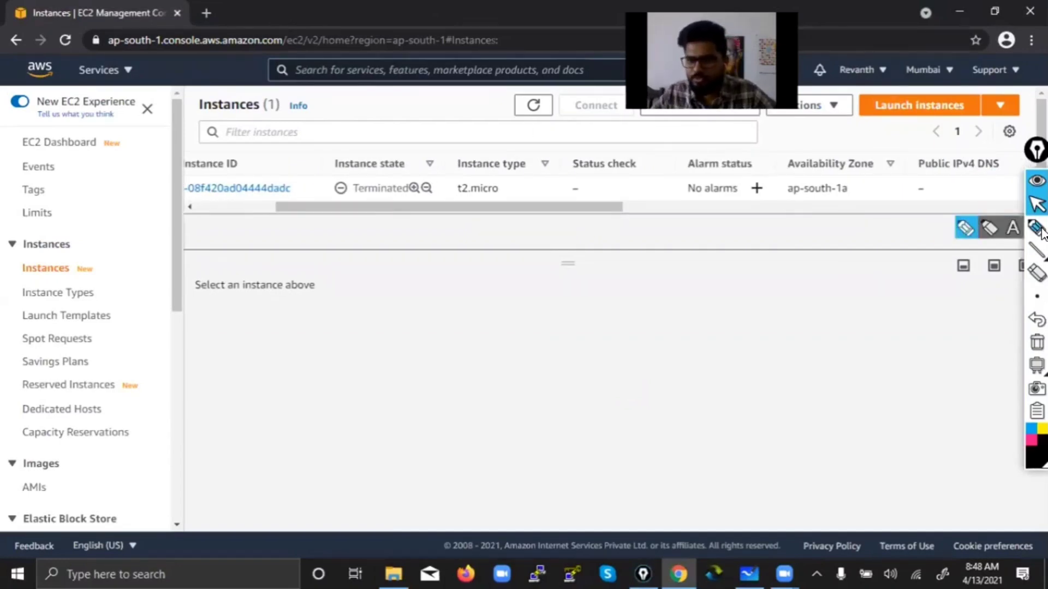
left_click_drag(777, 211, 868, 203)
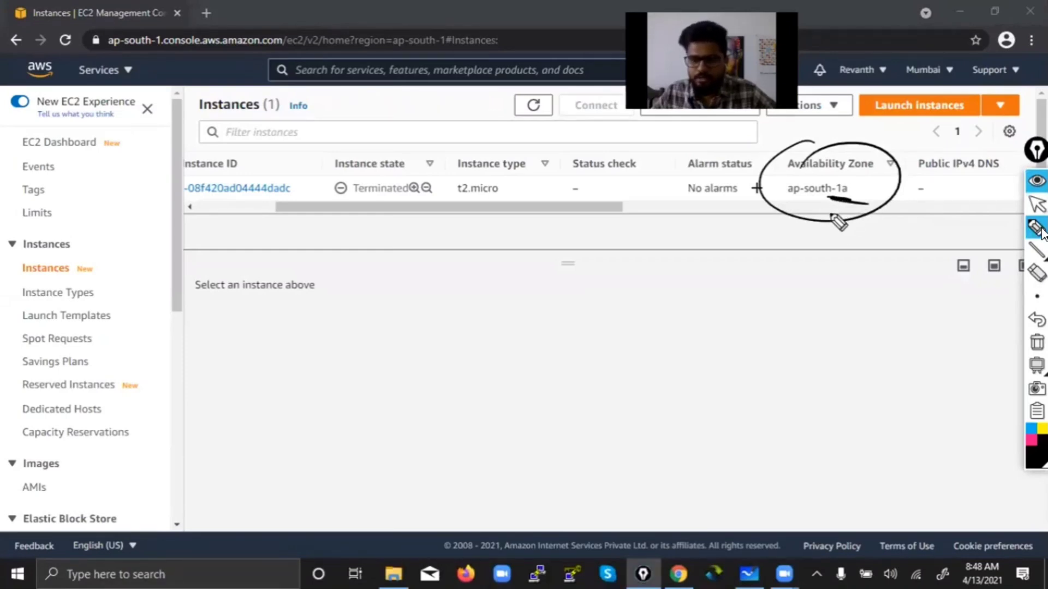
mouse_move(610, 232)
left_mouse_down()
mouse_move(645, 224)
mouse_move(659, 243)
left_mouse_up()
left_click_drag(605, 224, 689, 232)
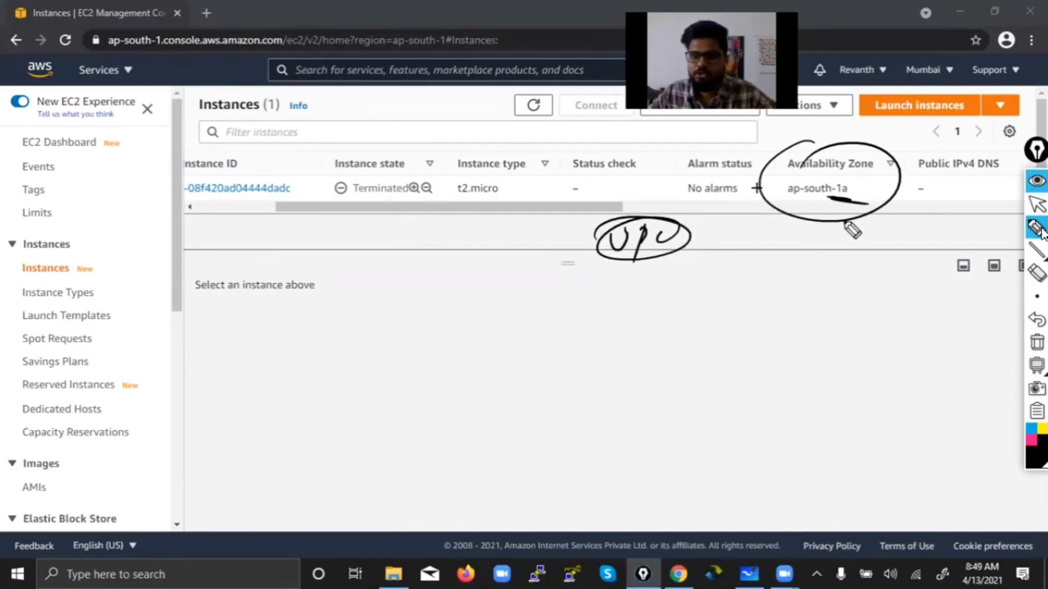
Step: Handwrite circled 1b and 1c below the Availability Zone and connect each of the three zones by a line to its own circled letter
mouse_move(846, 236)
left_mouse_down()
mouse_move(844, 262)
mouse_move(873, 257)
left_mouse_up()
left_click_drag(839, 296, 895, 304)
left_click_drag(893, 252, 957, 272)
mouse_move(898, 318)
left_mouse_down()
mouse_move(945, 311)
mouse_move(977, 338)
left_mouse_up()
mouse_move(870, 189)
left_mouse_down()
mouse_move(914, 185)
mouse_move(954, 201)
mouse_move(928, 172)
left_mouse_up()
left_click_drag(963, 223, 939, 229)
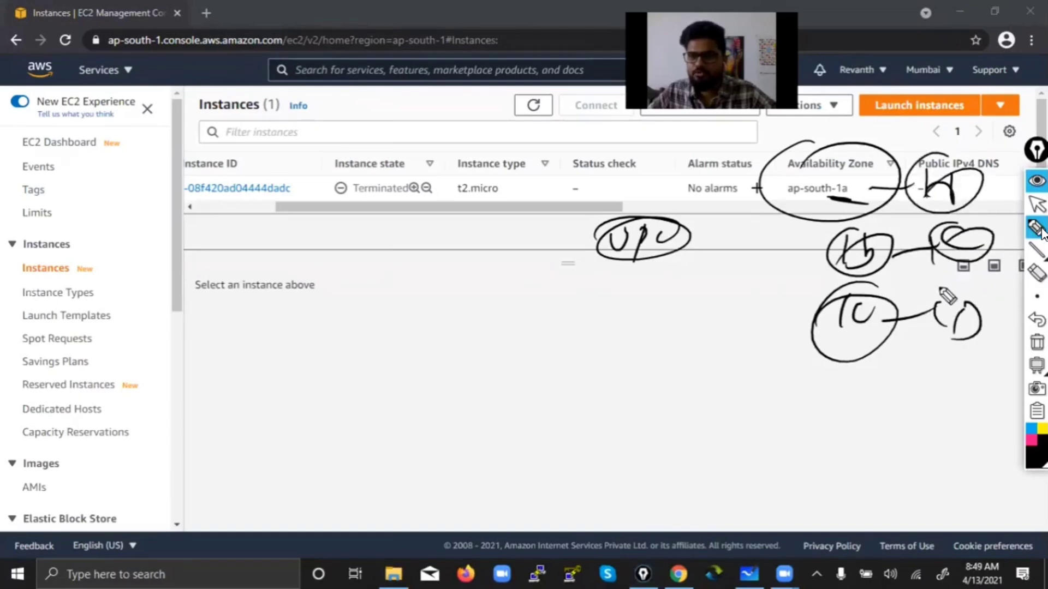
left_click_drag(964, 292, 941, 298)
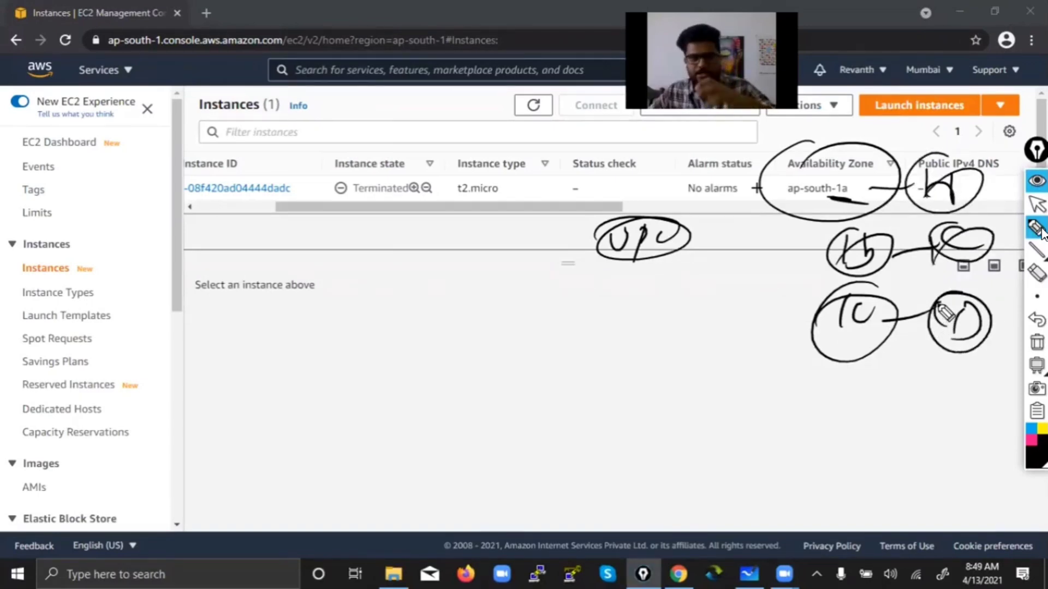
Step: Underline the handwritten zones 1b and 1c and their linked letters, then underline and circle the VPC note again
left_click_drag(944, 270, 973, 266)
left_click_drag(861, 273, 888, 269)
left_click_drag(854, 332, 875, 329)
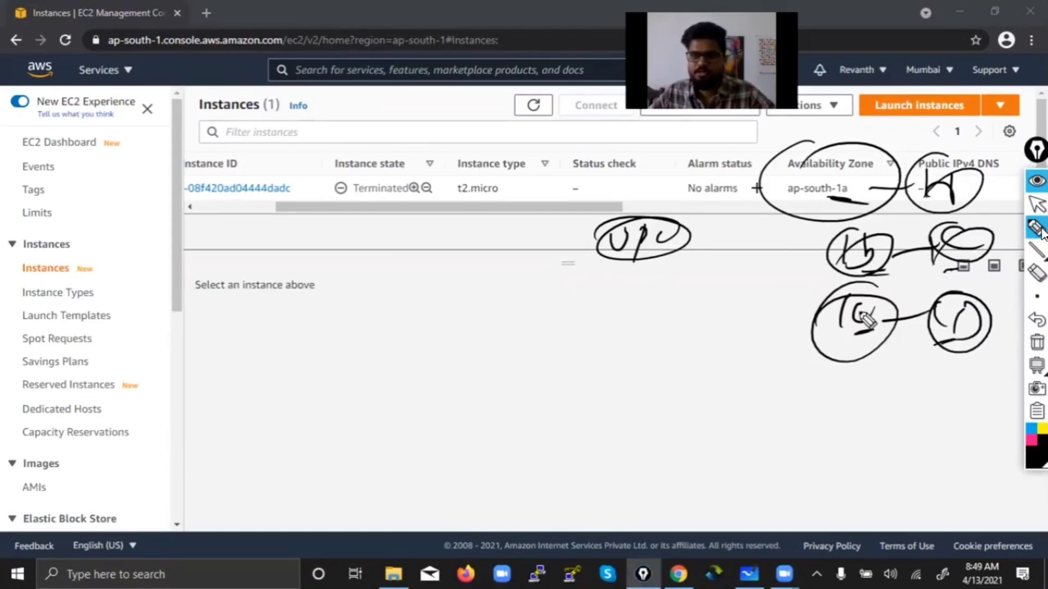
left_click_drag(636, 269, 694, 257)
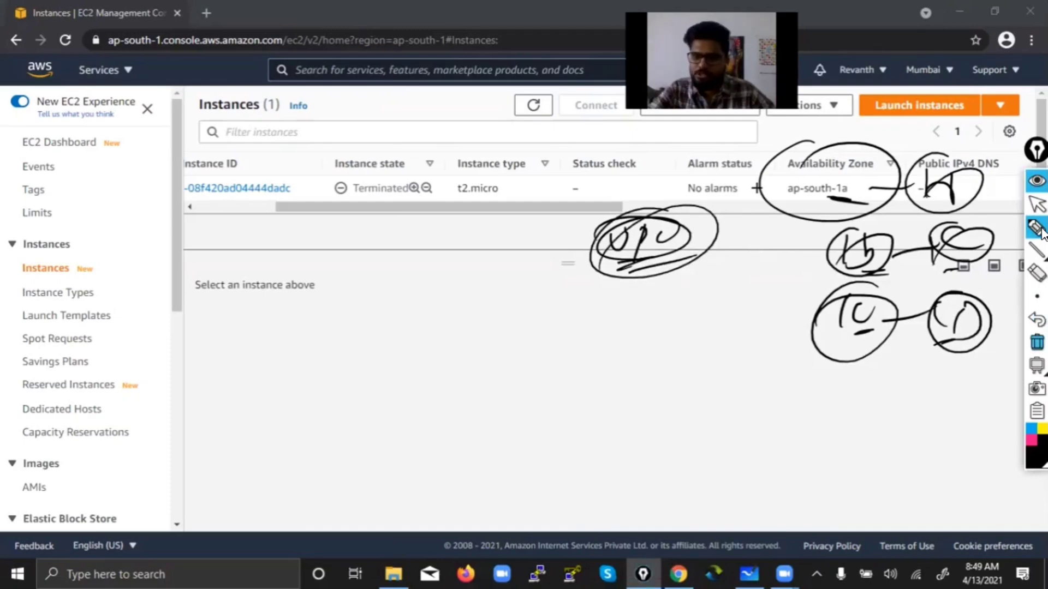
Step: Clear all freehand annotations, return to the pointer, and show the instance list from its Name column
key("ctrl+shift+7")
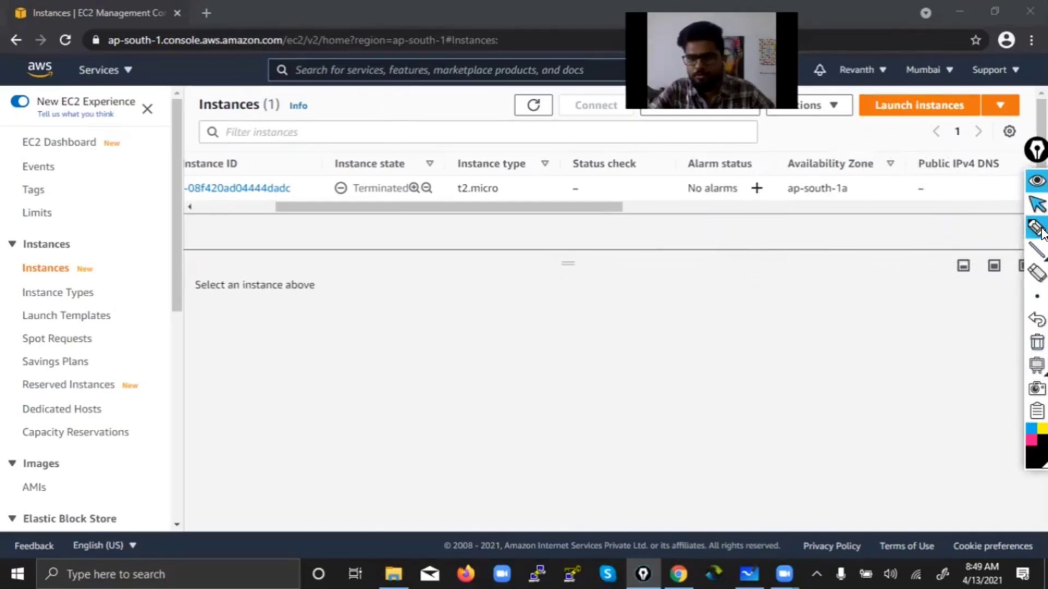
left_click(1041, 230)
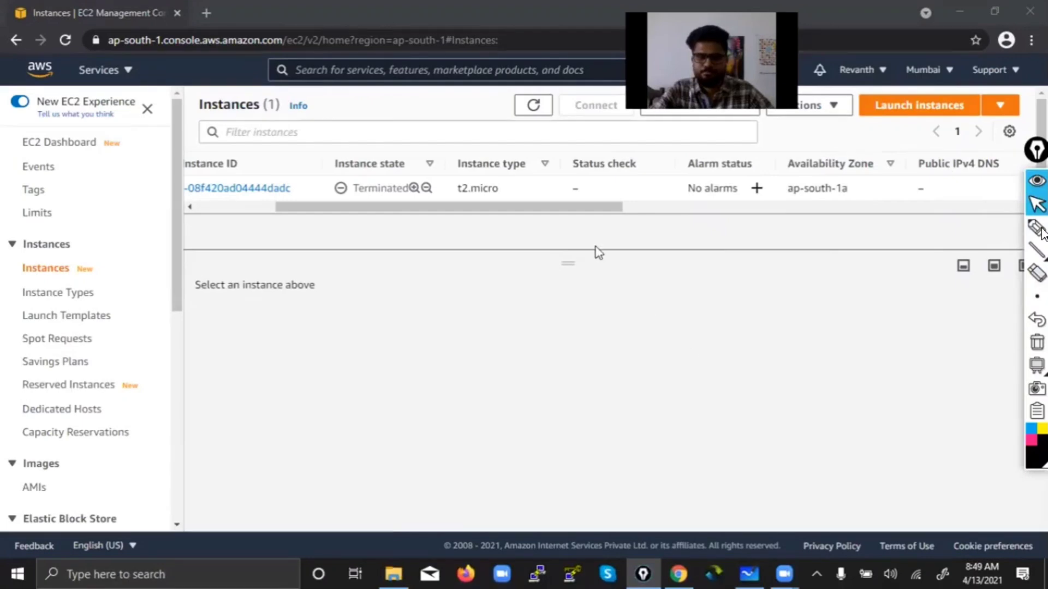
left_click_drag(585, 213, 489, 211)
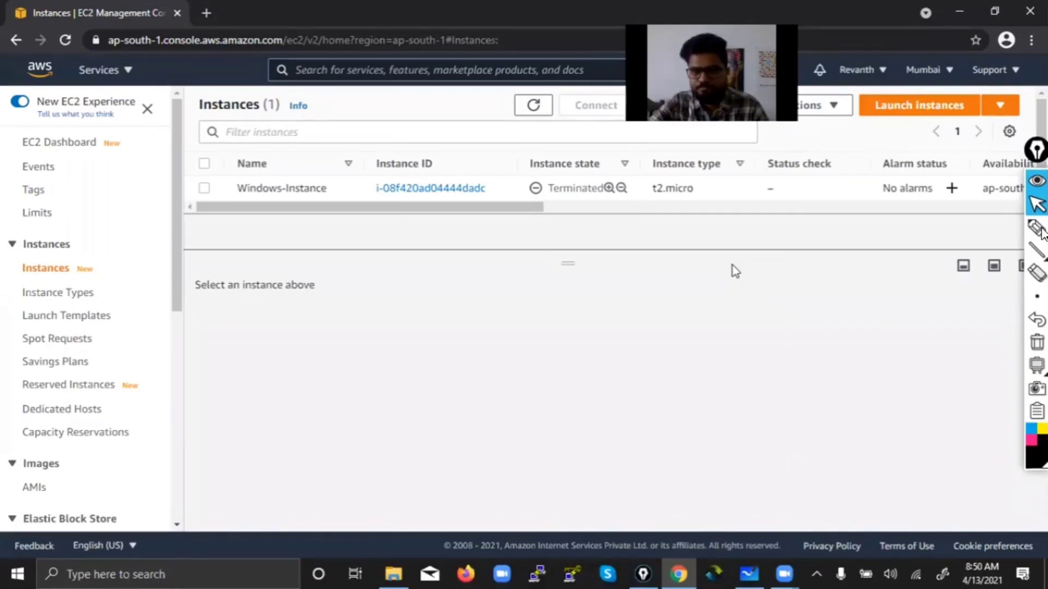
left_click(609, 389)
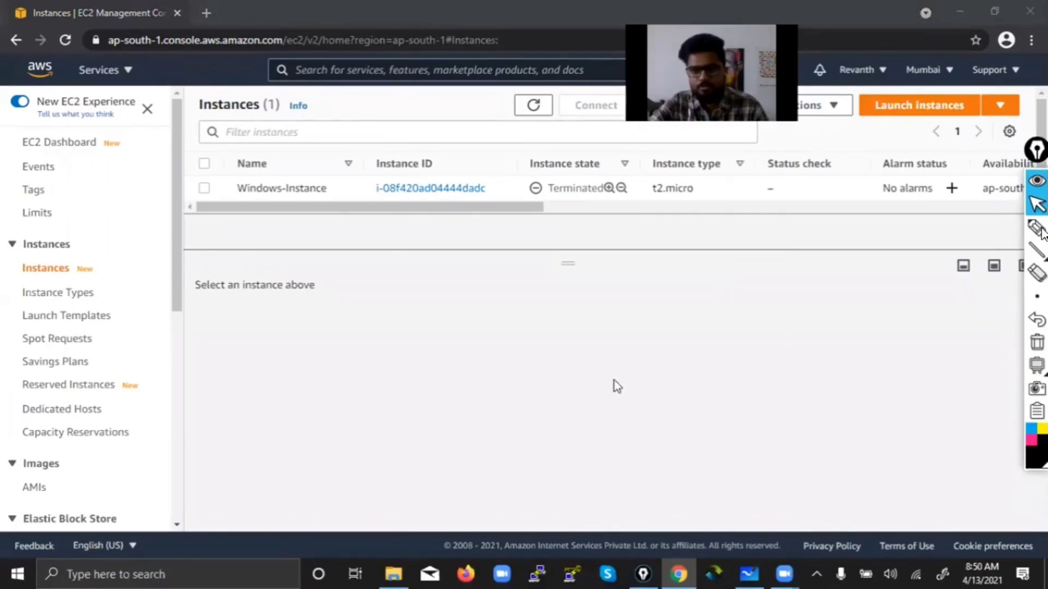